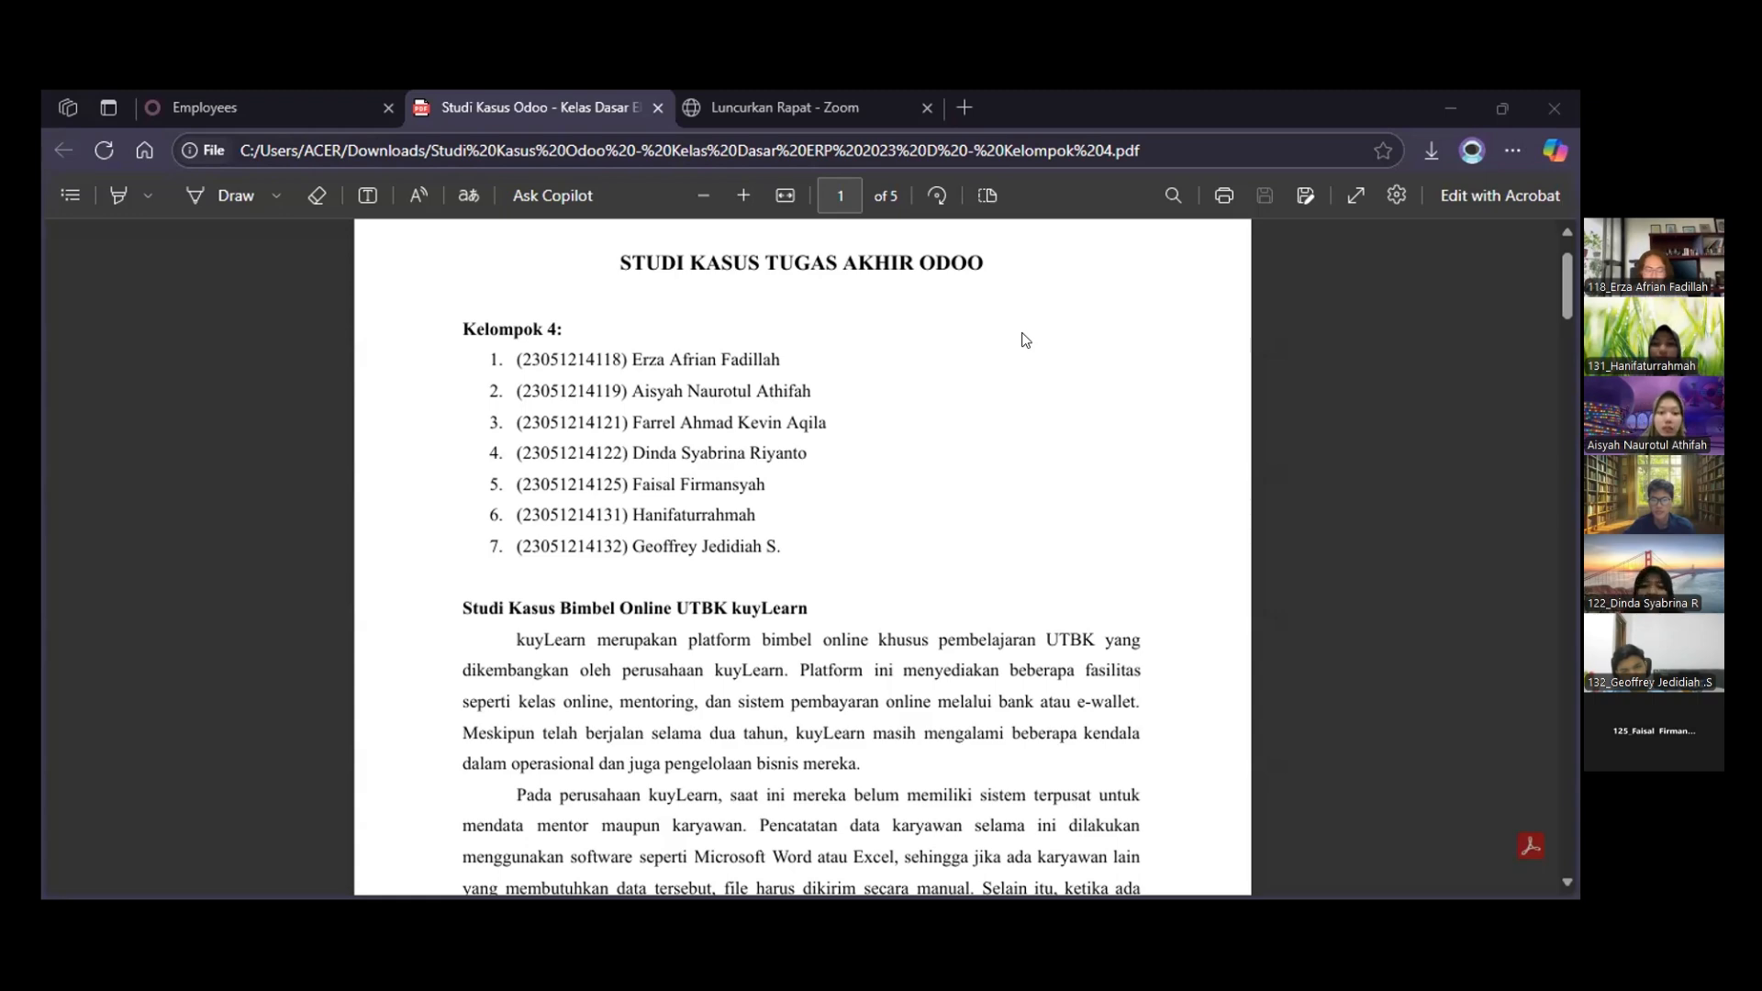
# Read the kuyLearn case study's background, from the group list through its operational problems to the planned Odoo implementation
pyautogui.scroll(-3, 1025, 339)
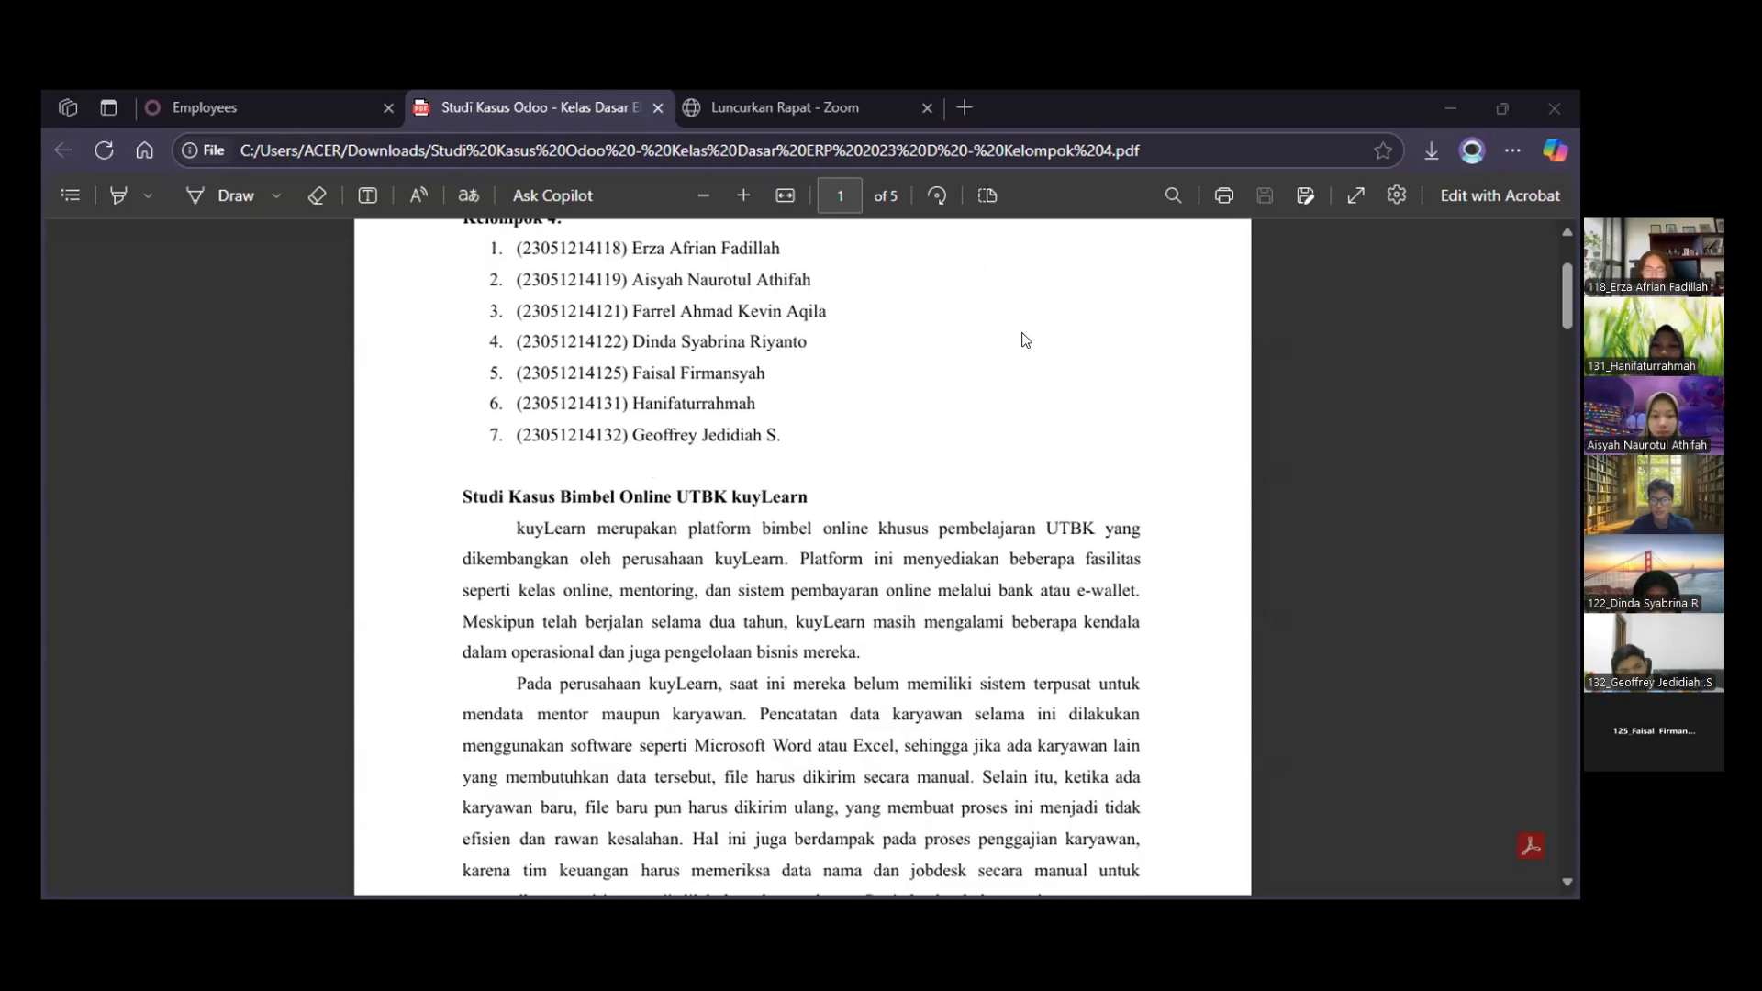
pyautogui.scroll(-1, 1121, 409)
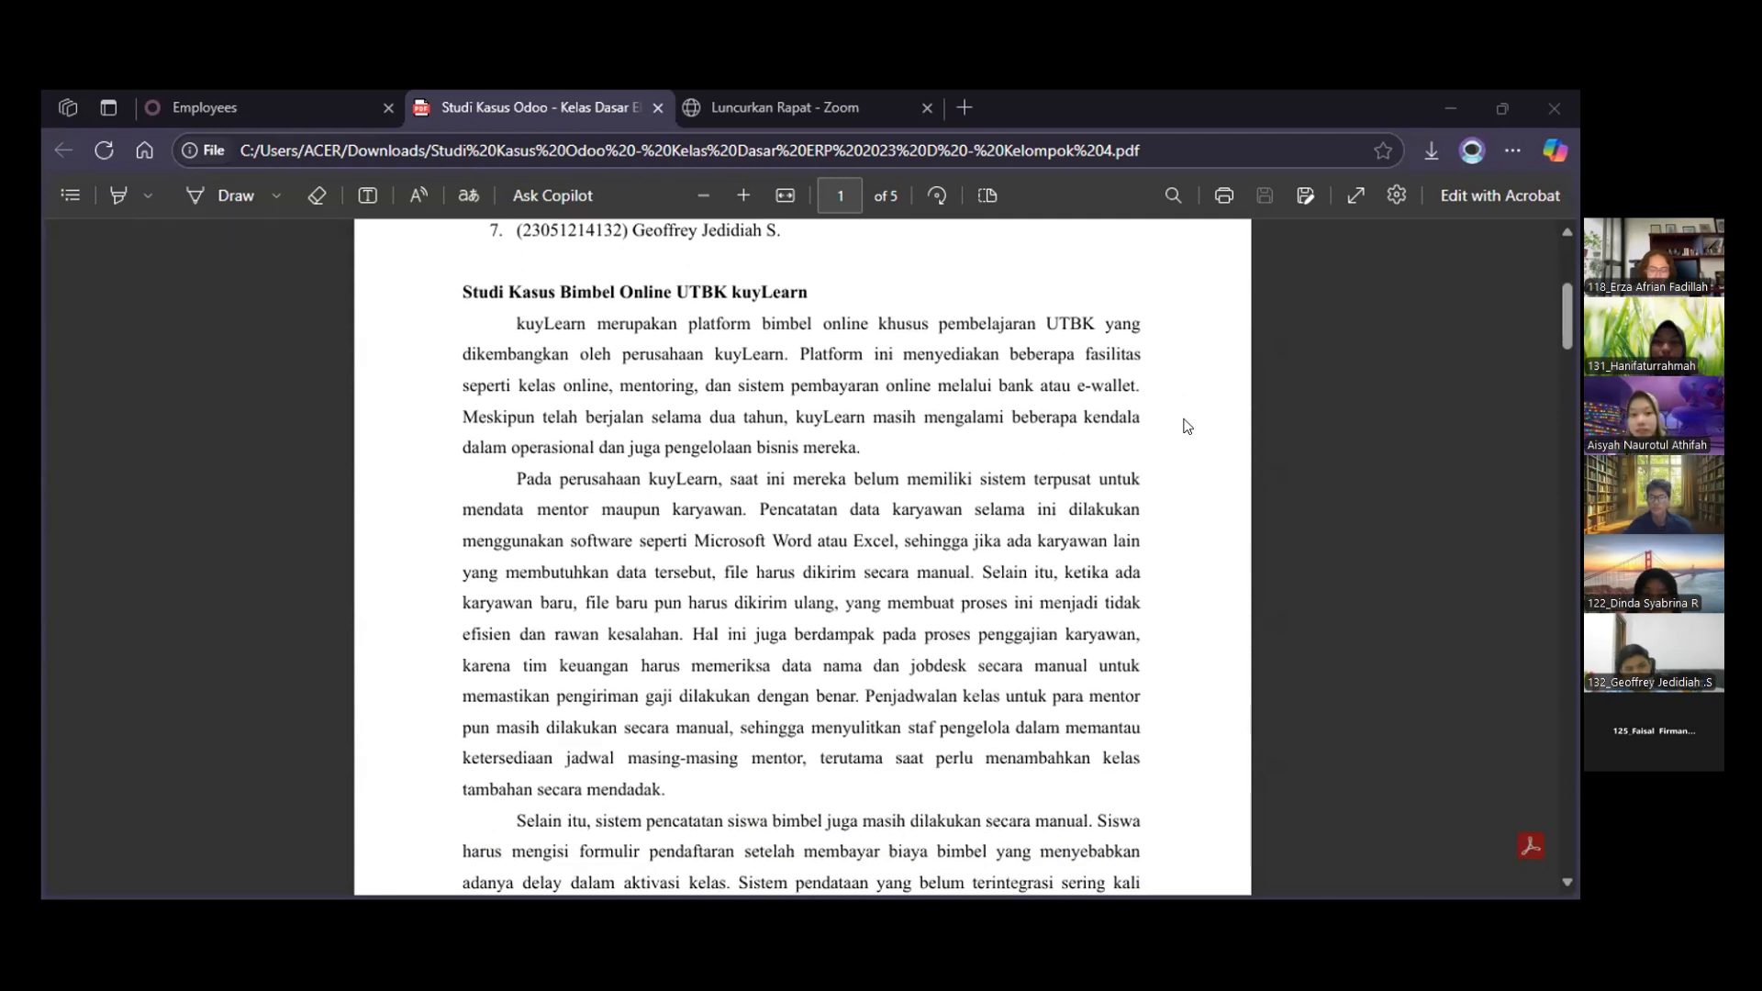
pyautogui.scroll(-1, 1186, 425)
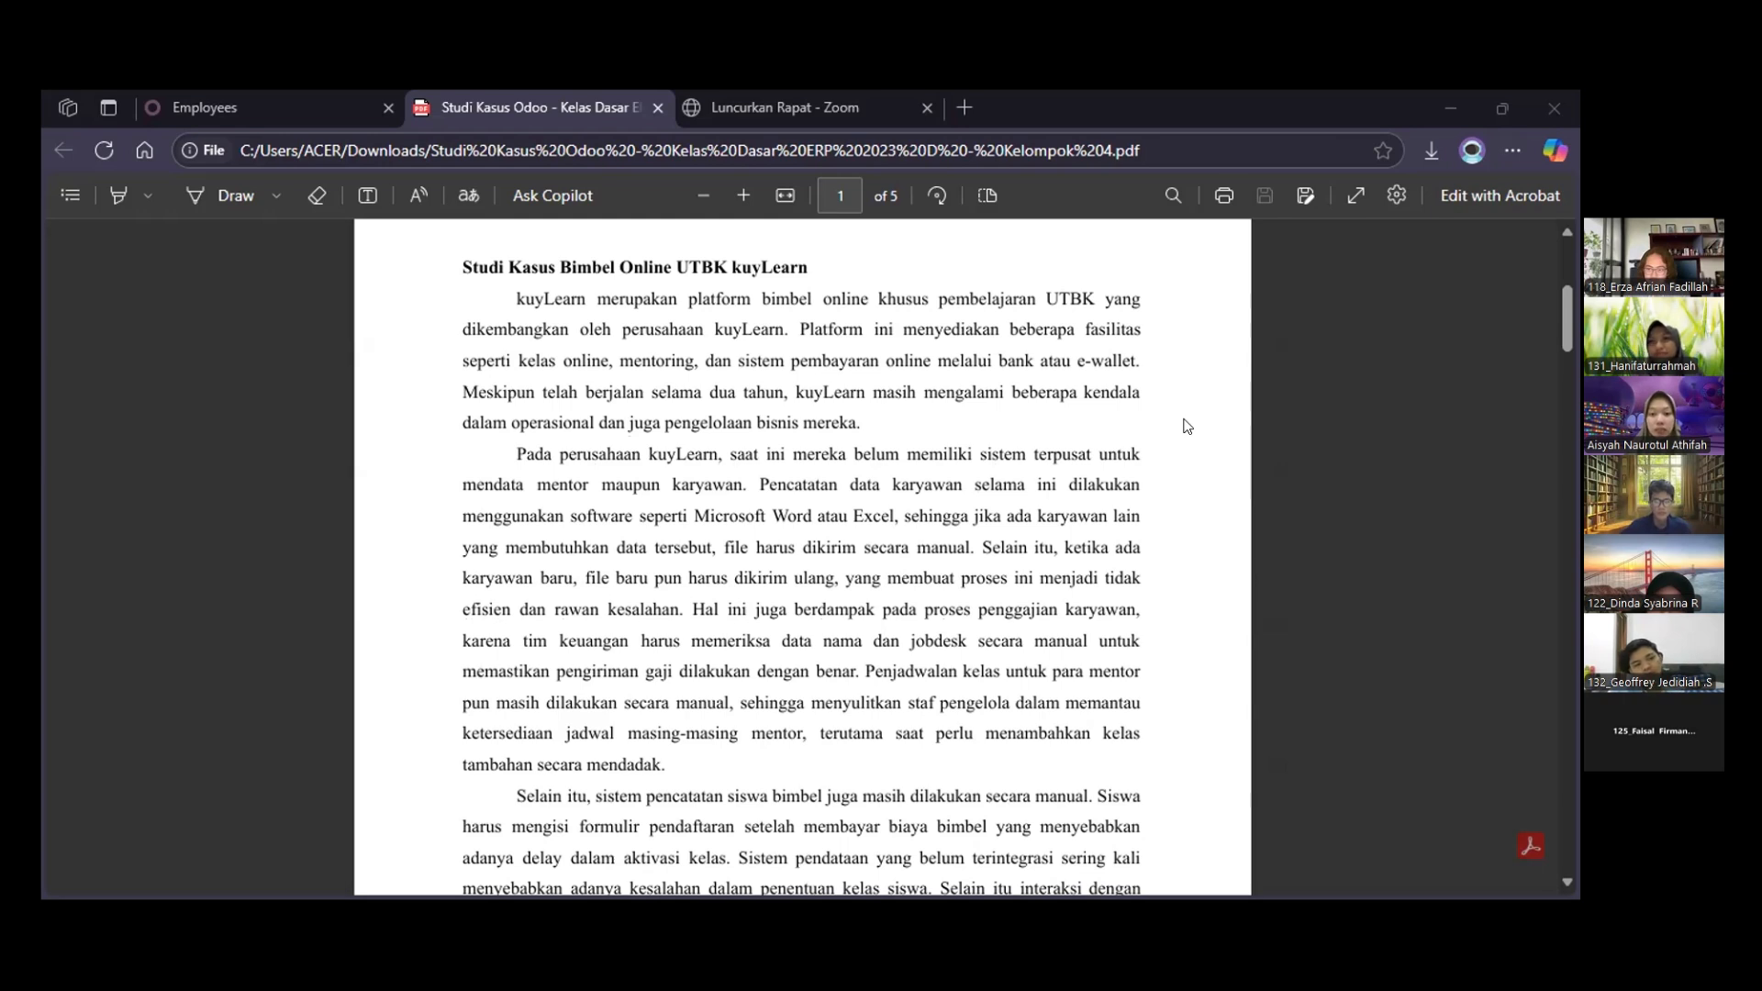
pyautogui.scroll(-3, 1187, 426)
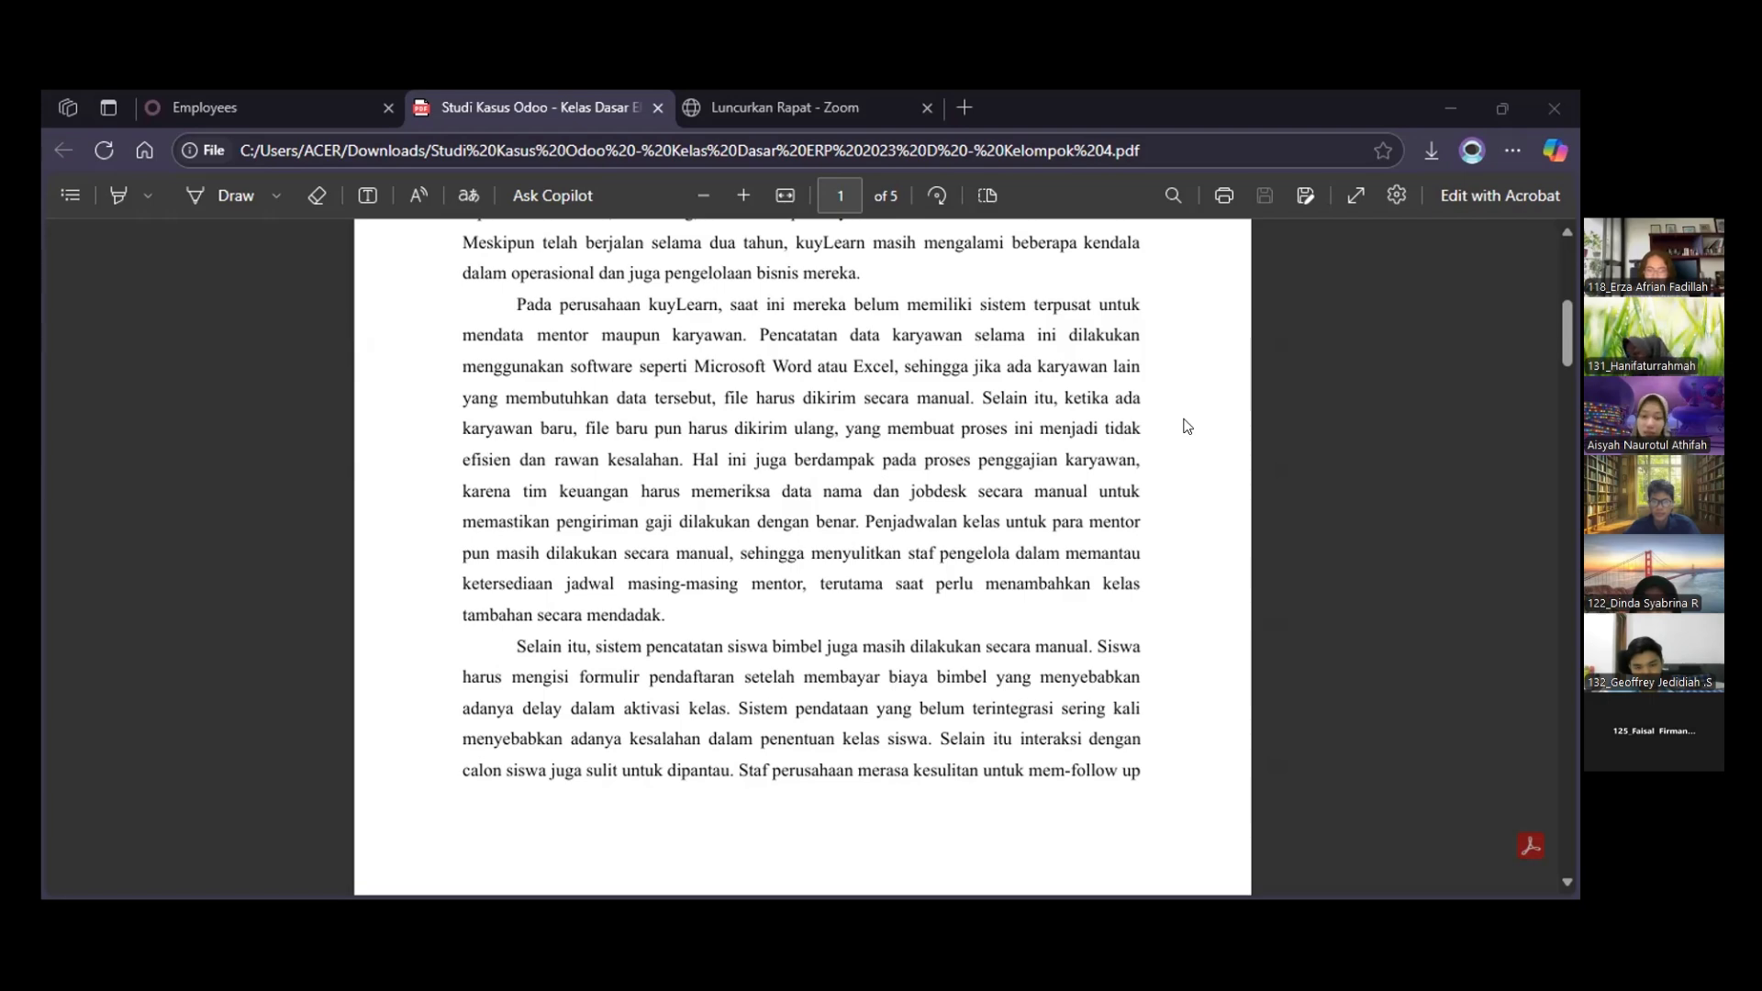
pyautogui.scroll(-2, 1187, 426)
pyautogui.scroll(-1, 1187, 426)
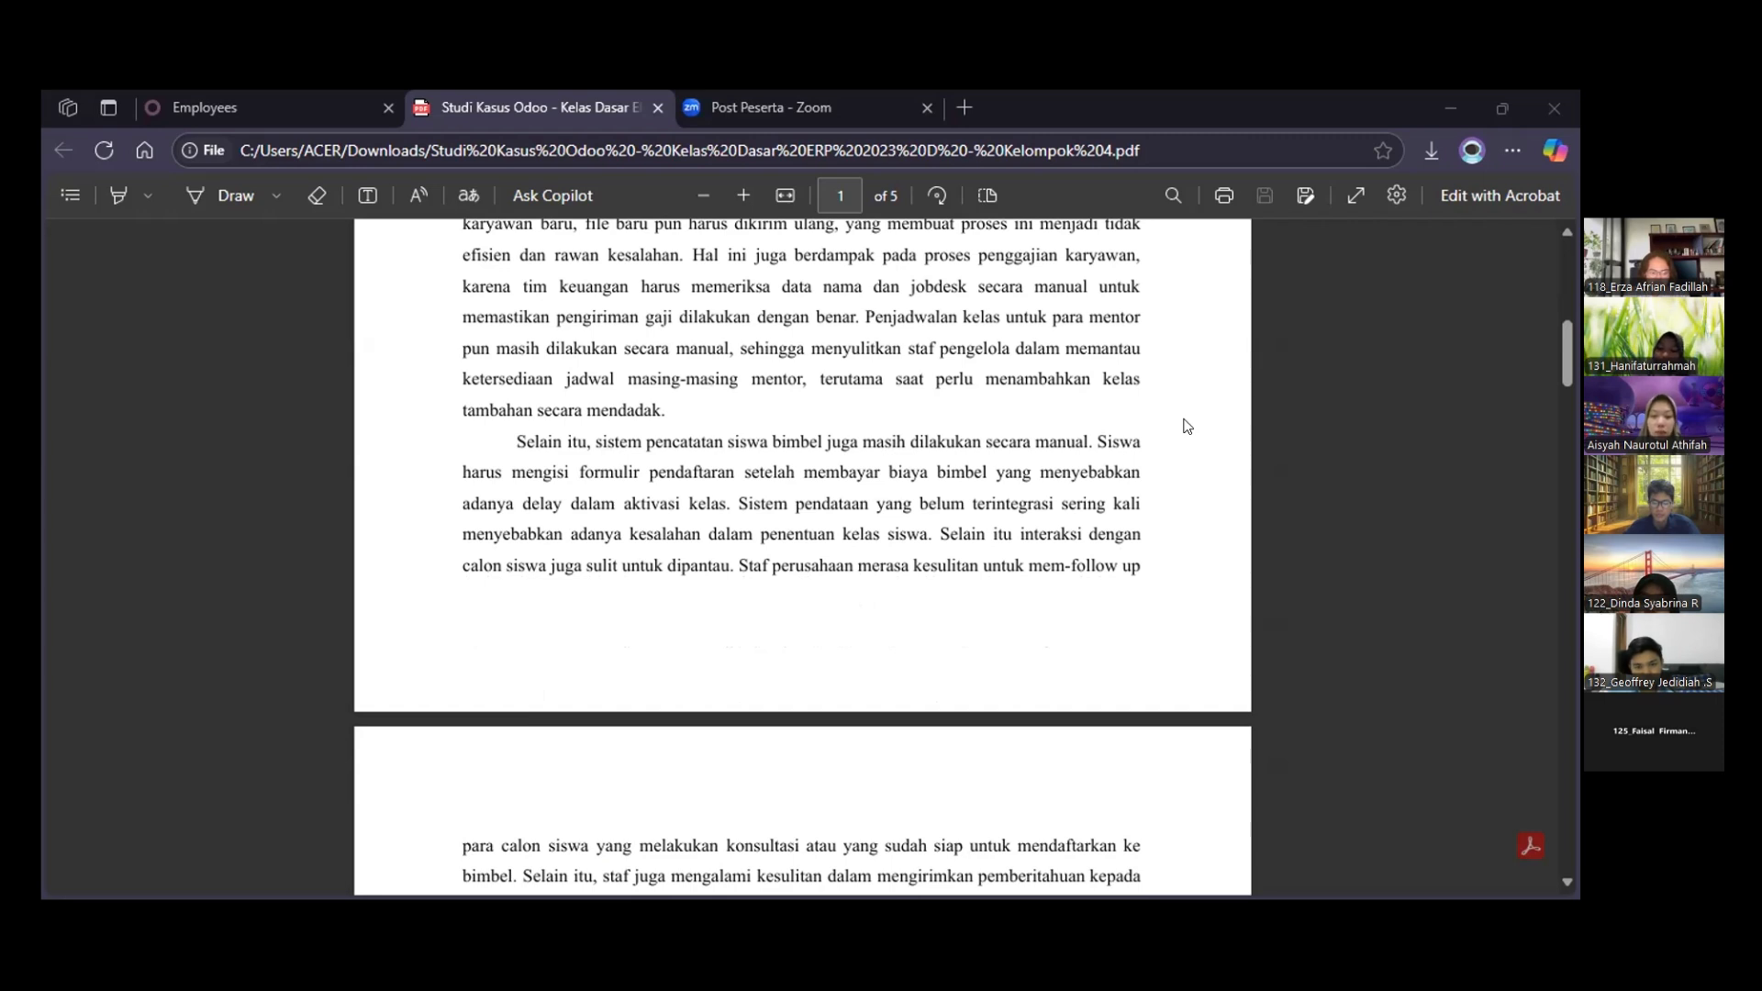
pyautogui.scroll(-3, 1187, 426)
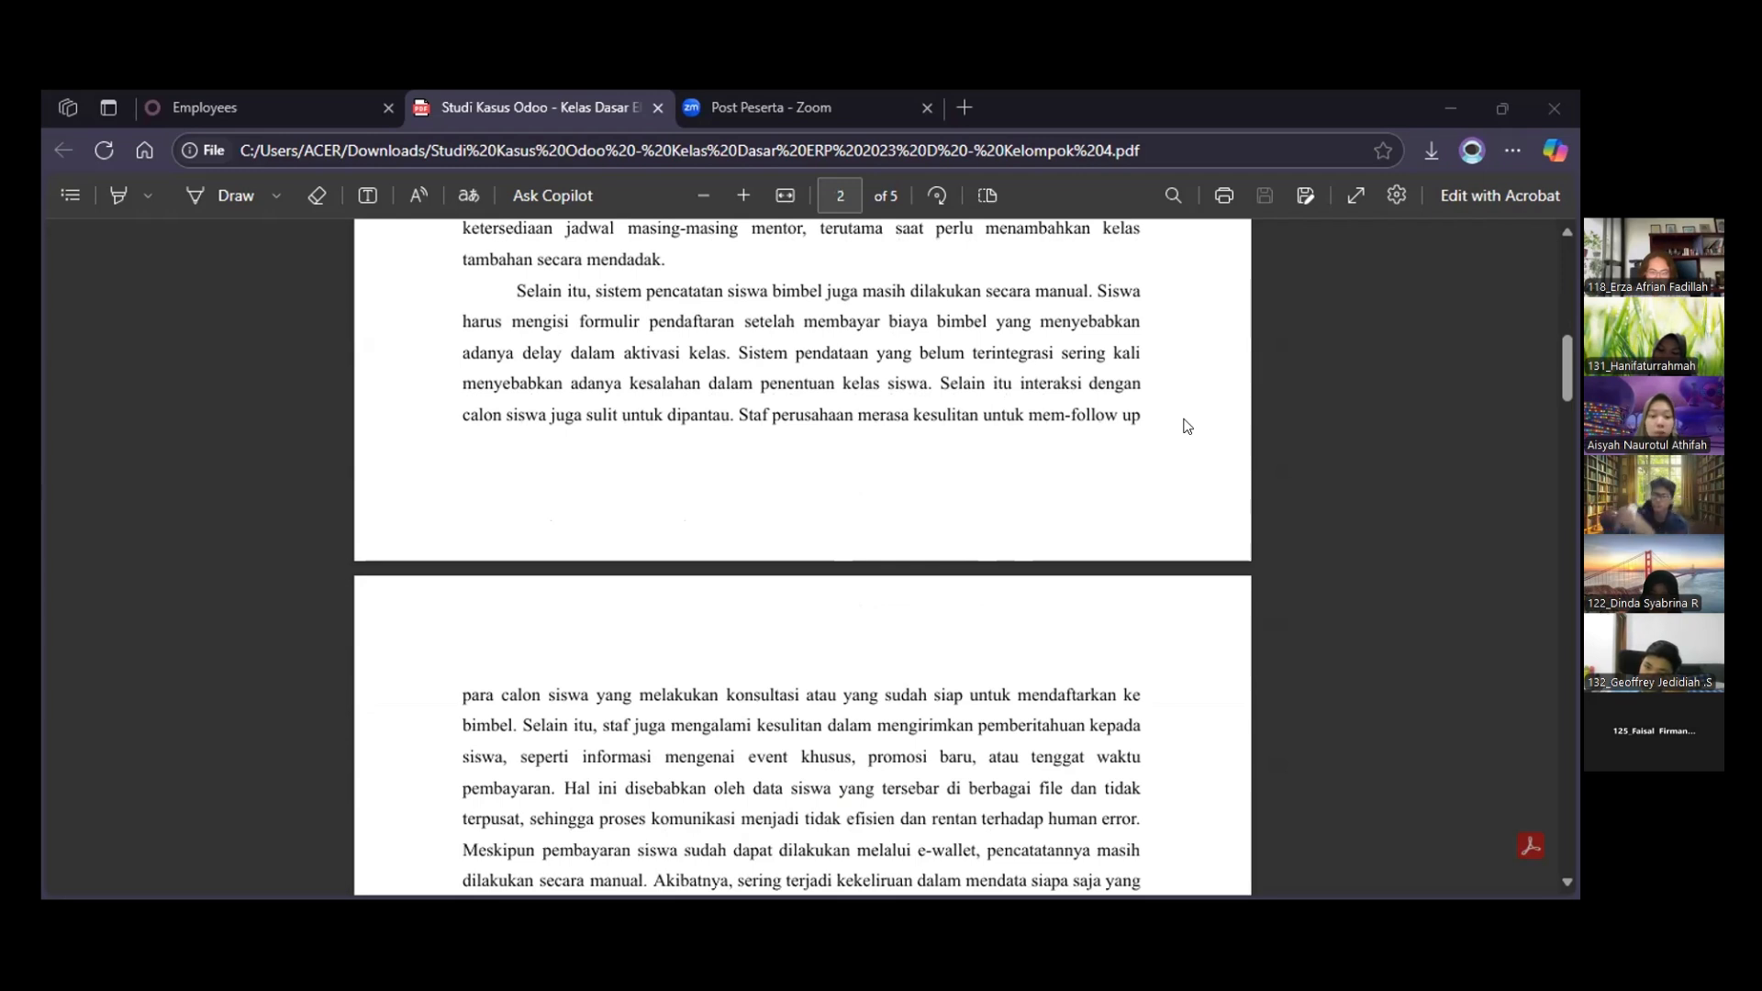
pyautogui.scroll(-1, 1187, 426)
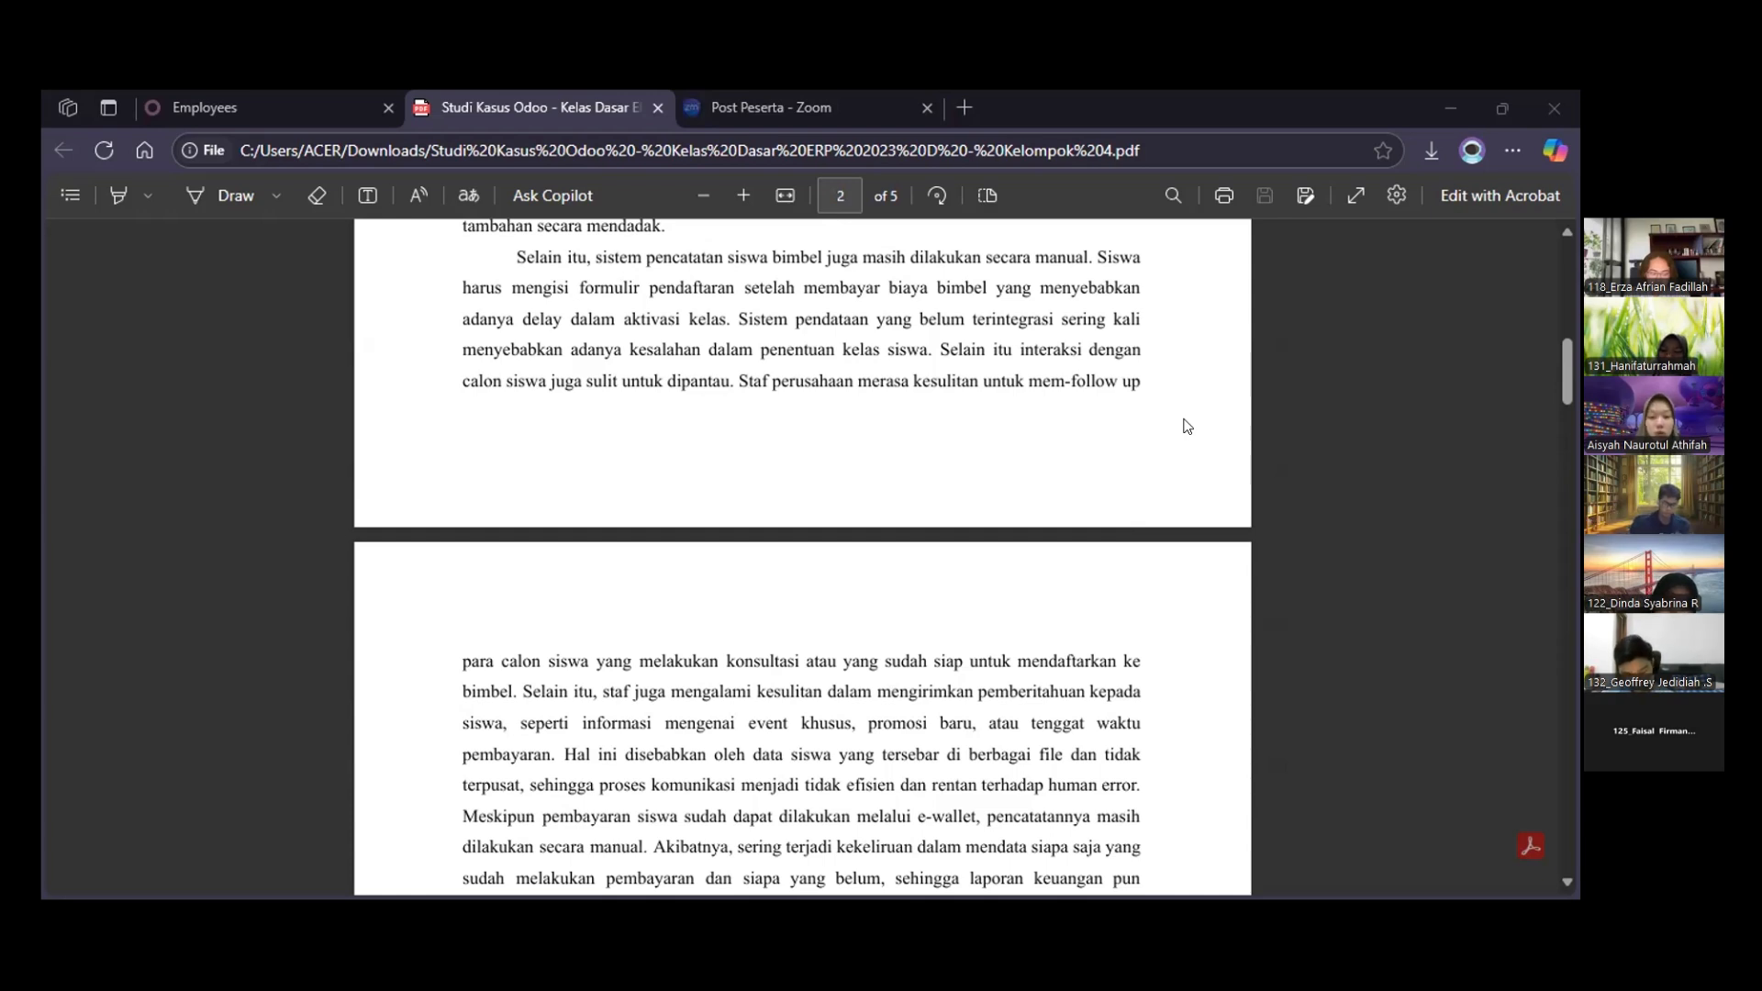
pyautogui.scroll(-3, 1187, 426)
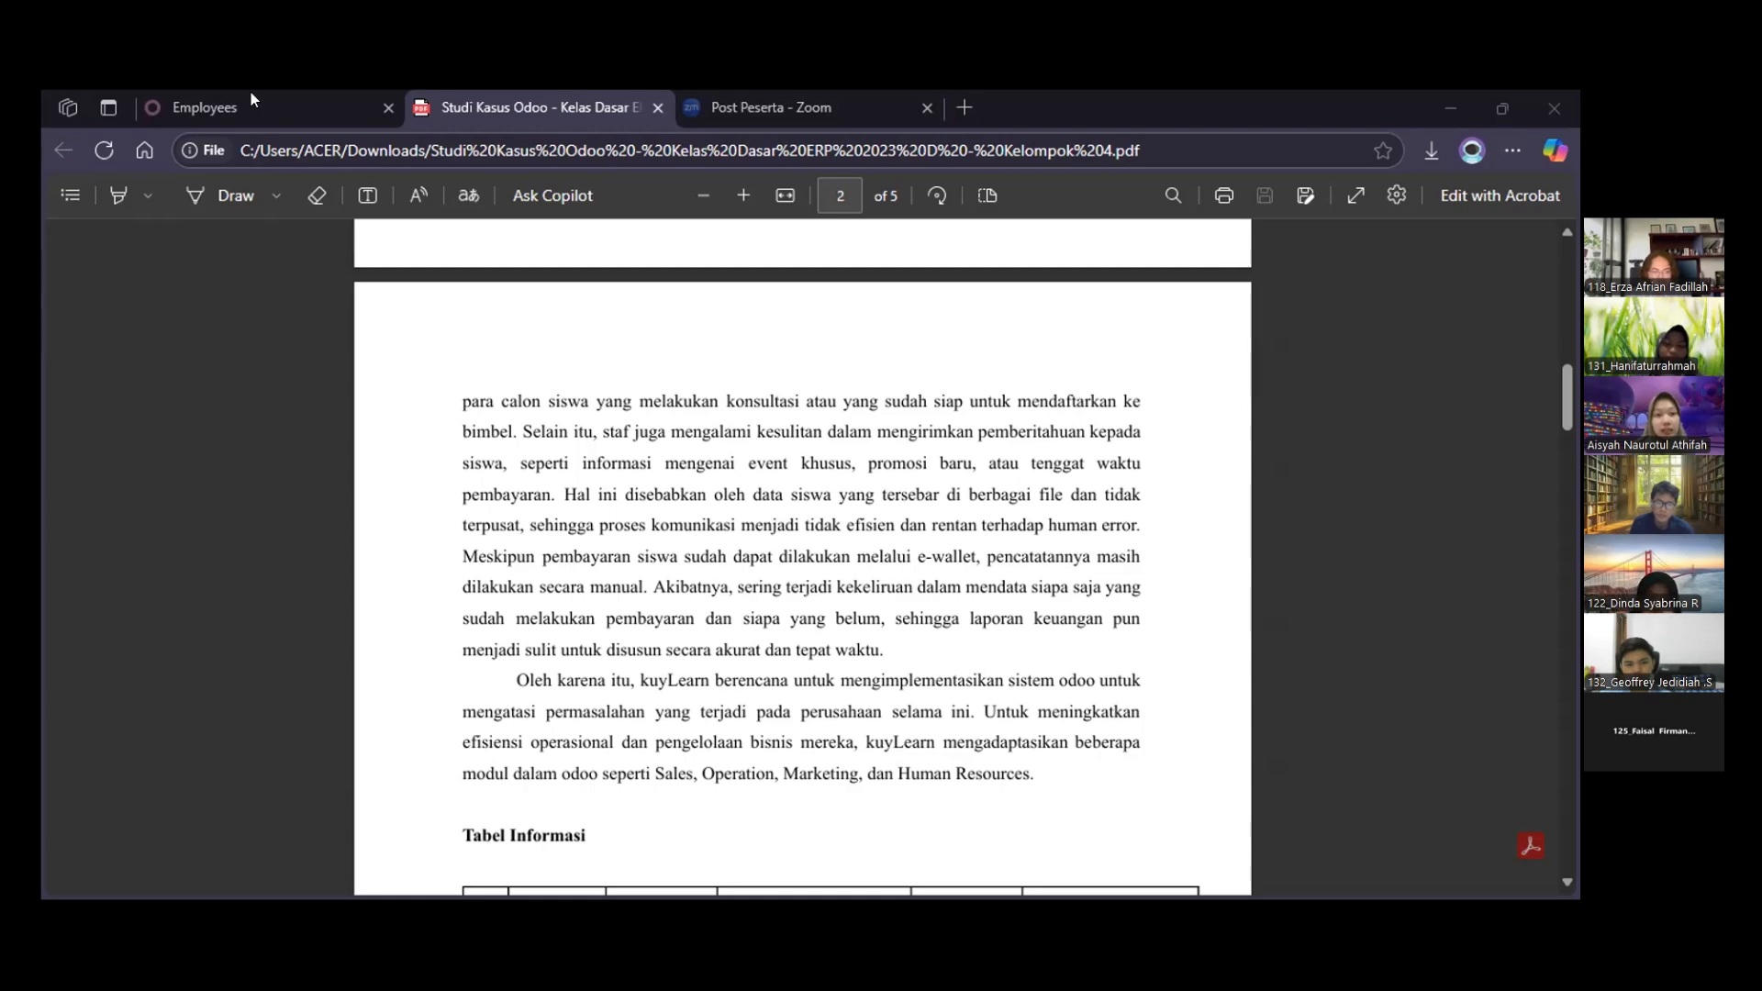
# Examine the CRM entry of the Tabel Informasi in the case study, including its problems and submodule integrations
pyautogui.click(227, 109)
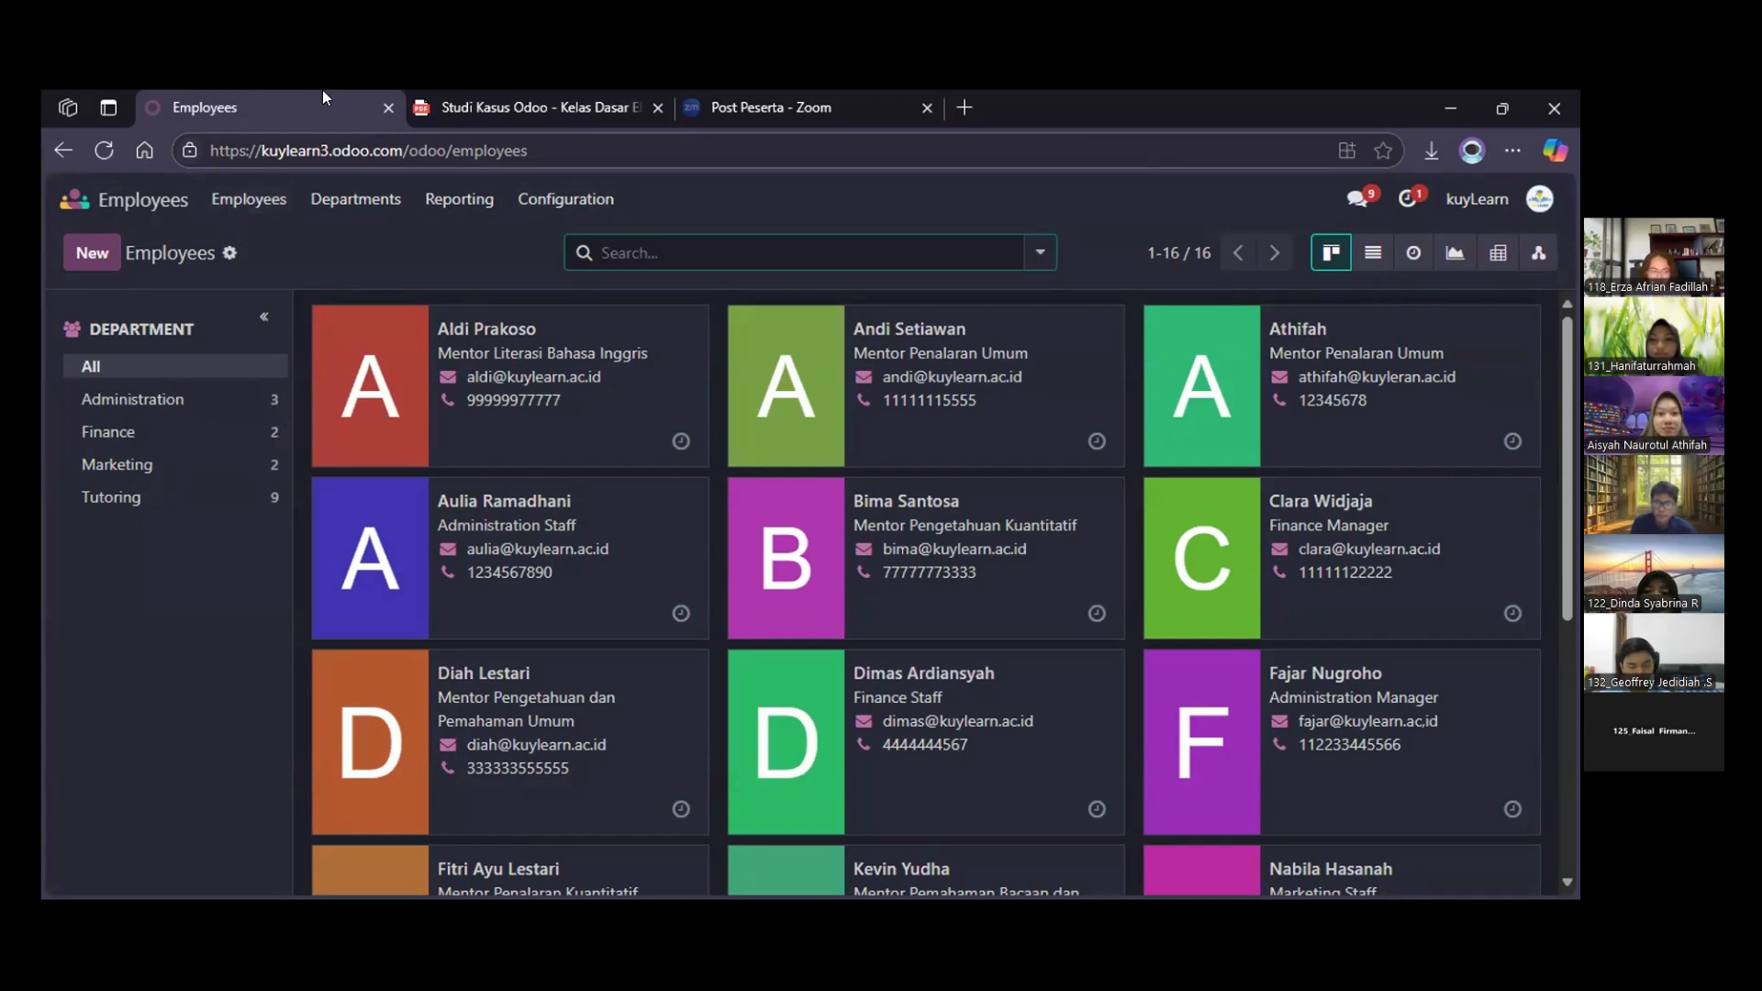
pyautogui.hotkey('ctrl', 'Tab')
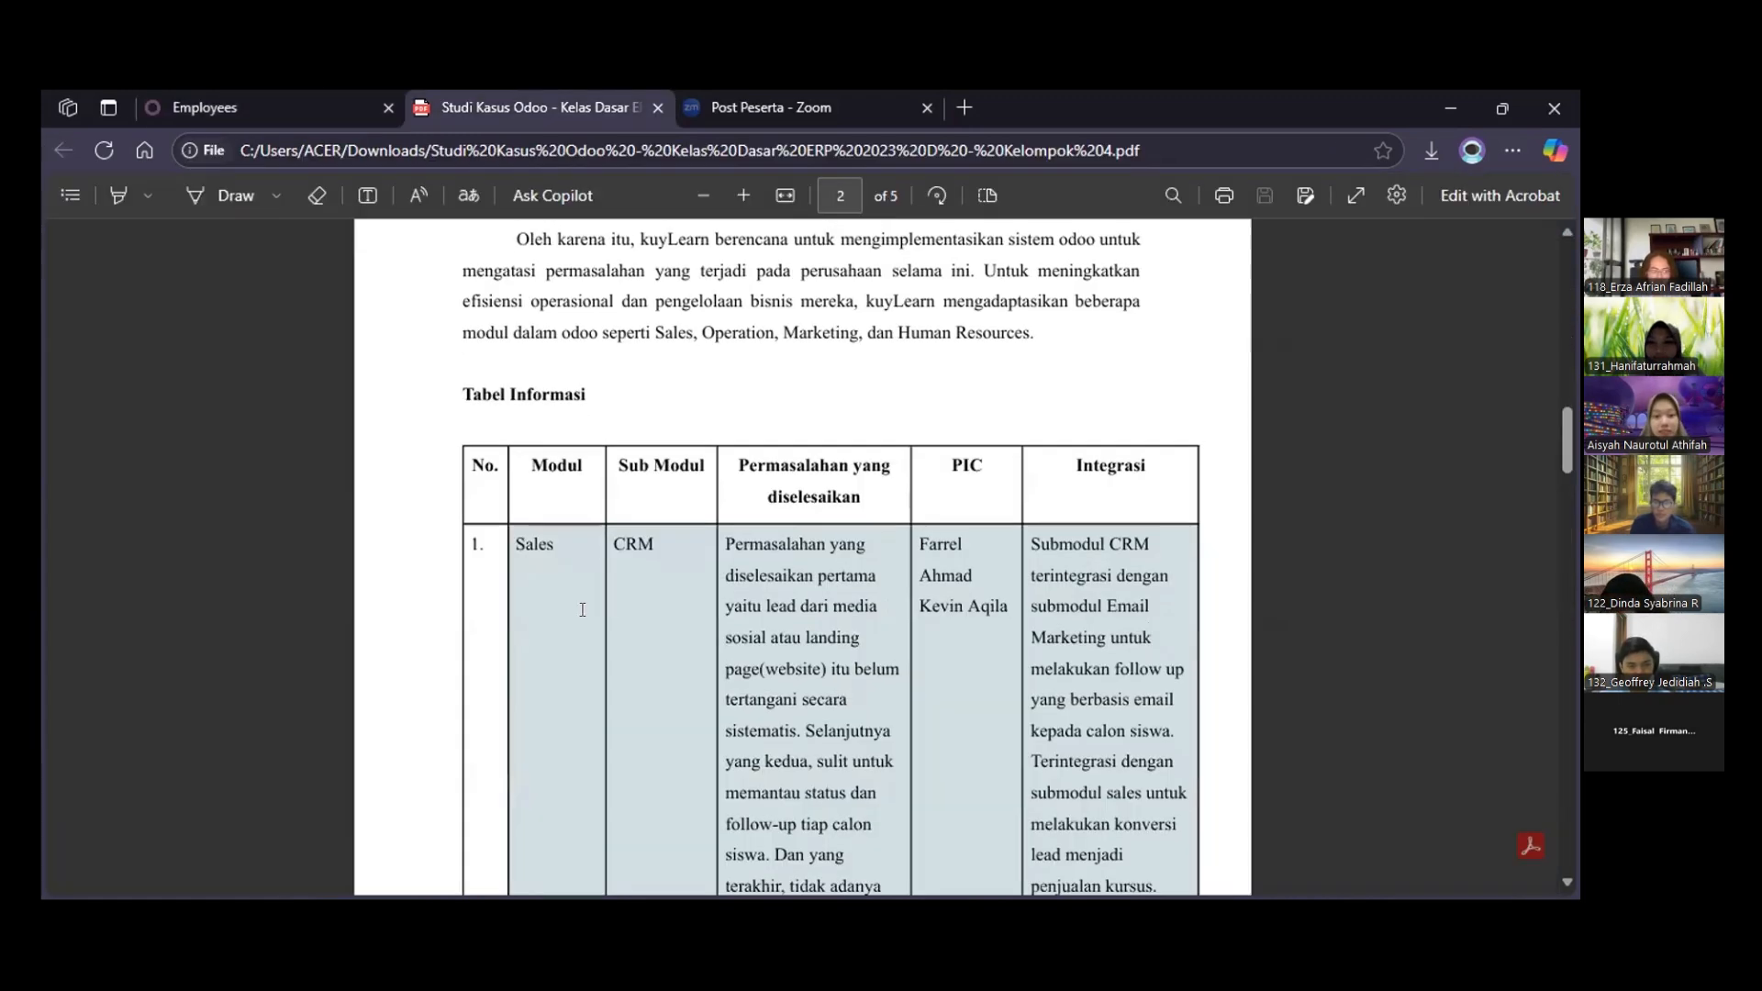
pyautogui.scroll(-2, 582, 610)
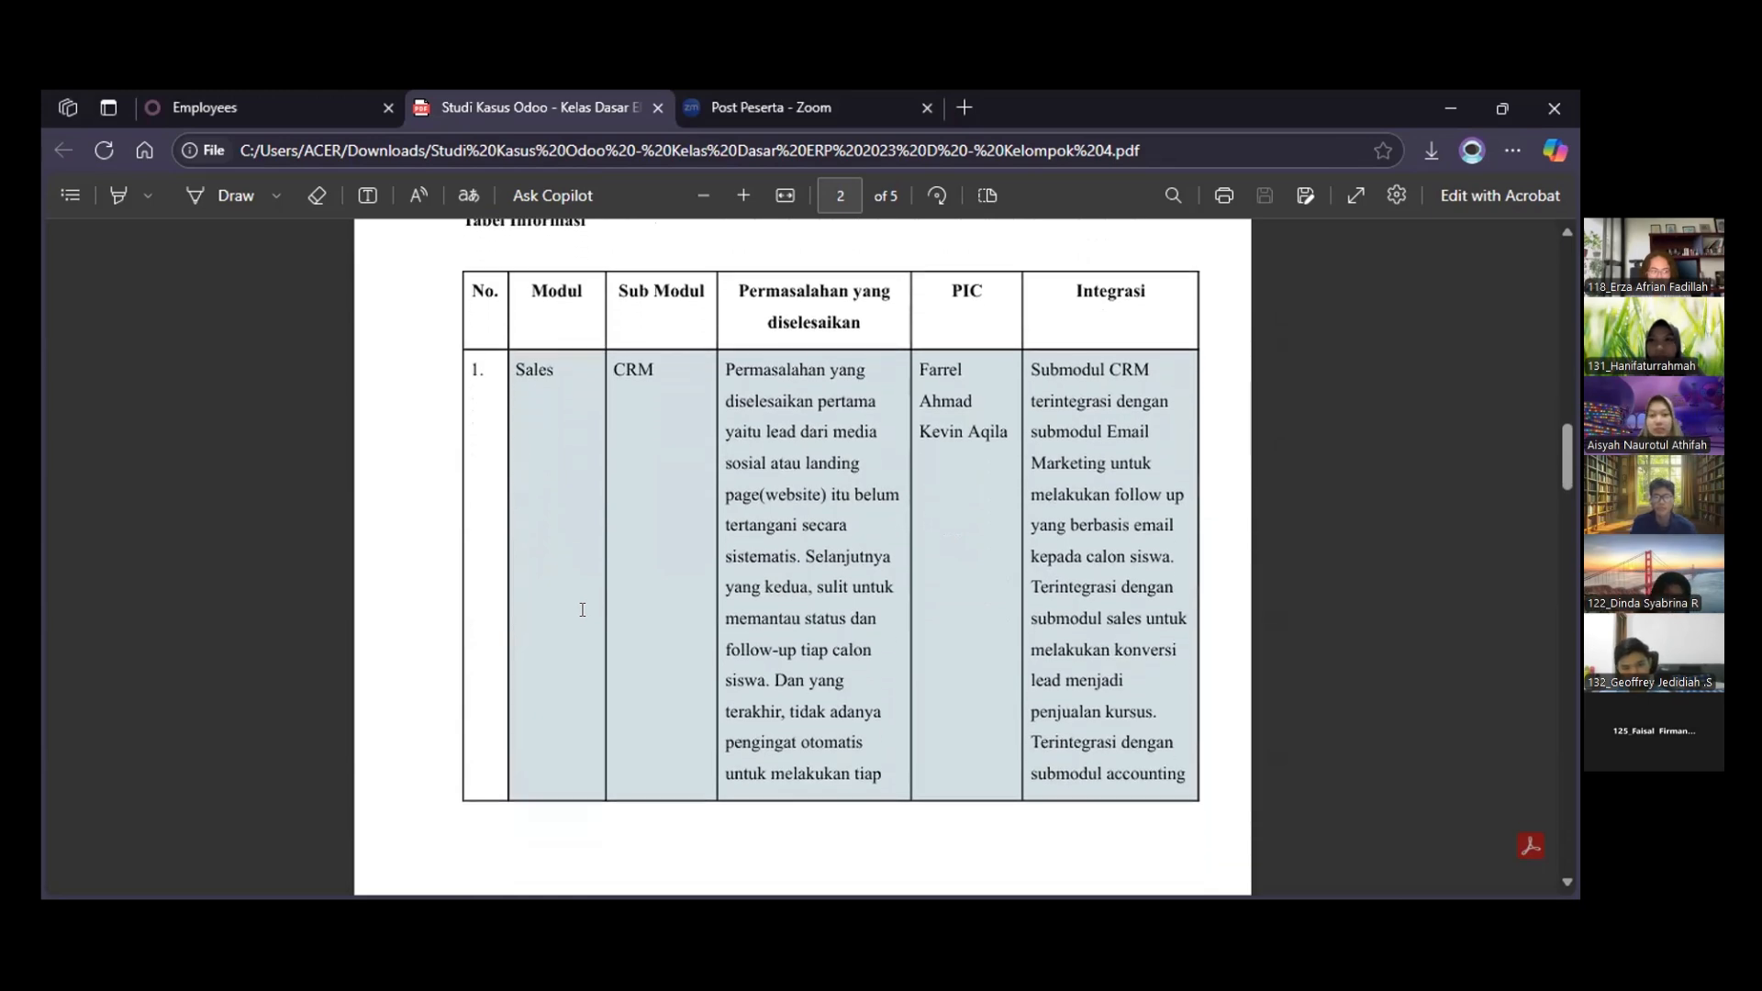
pyautogui.scroll(-1, 582, 609)
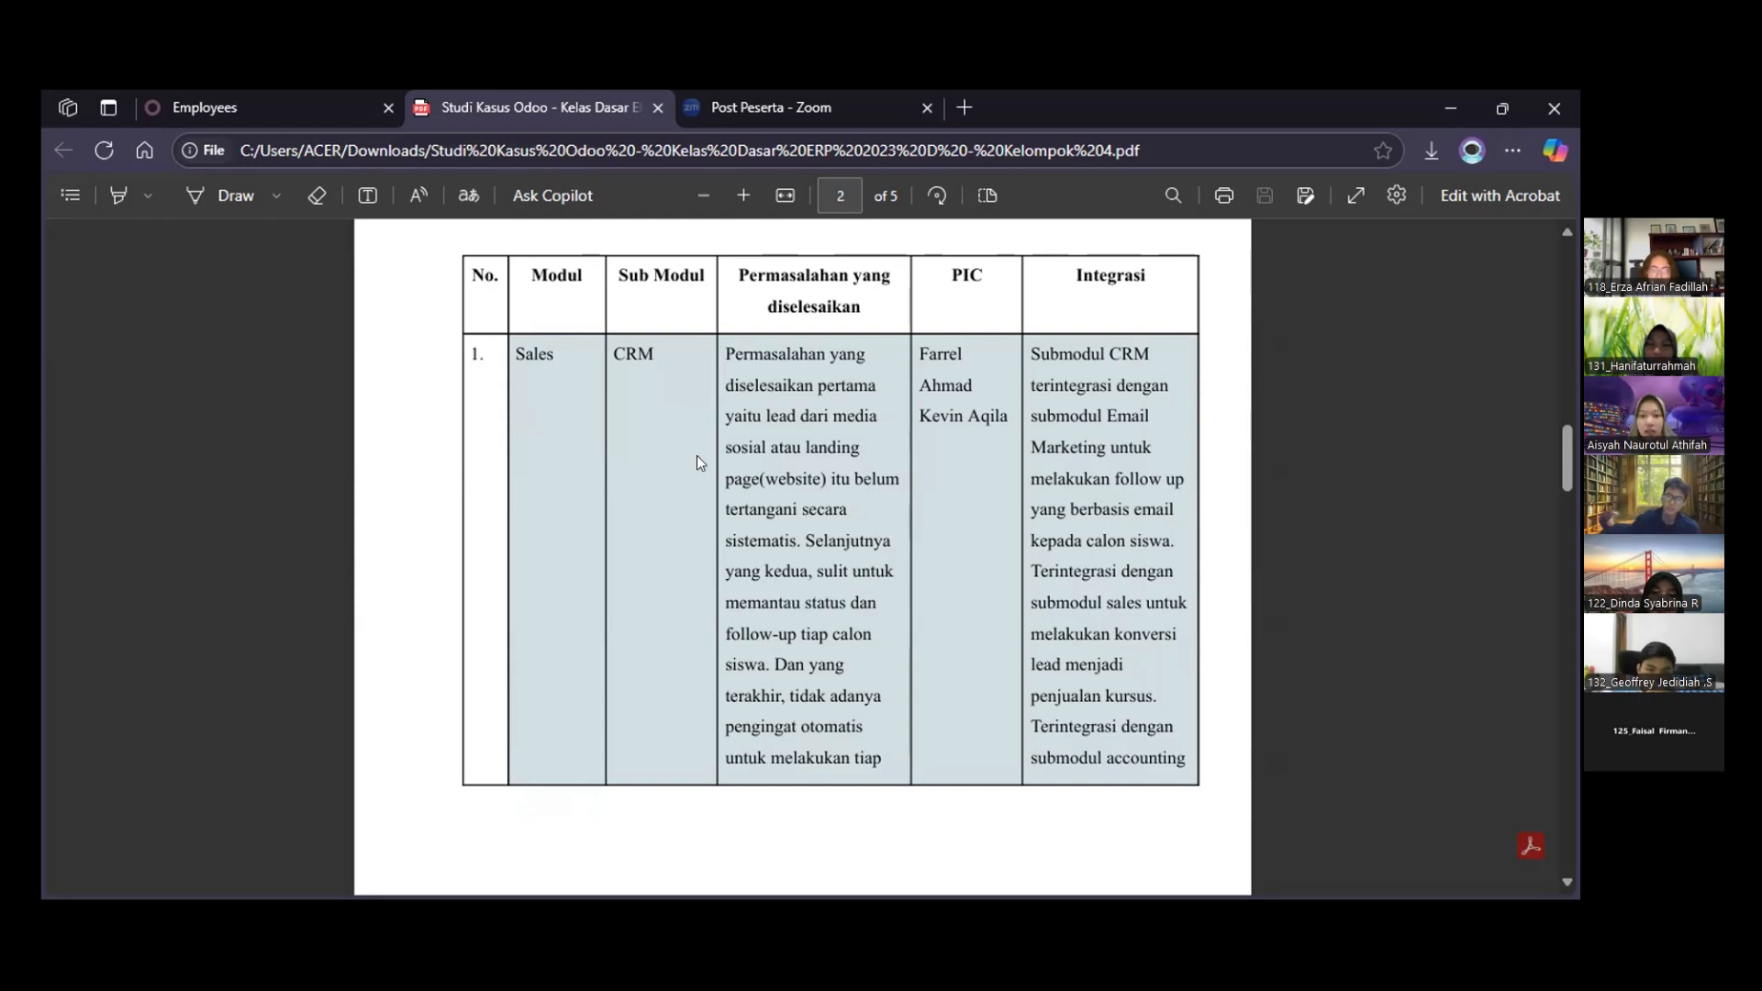
pyautogui.scroll(-2, 696, 455)
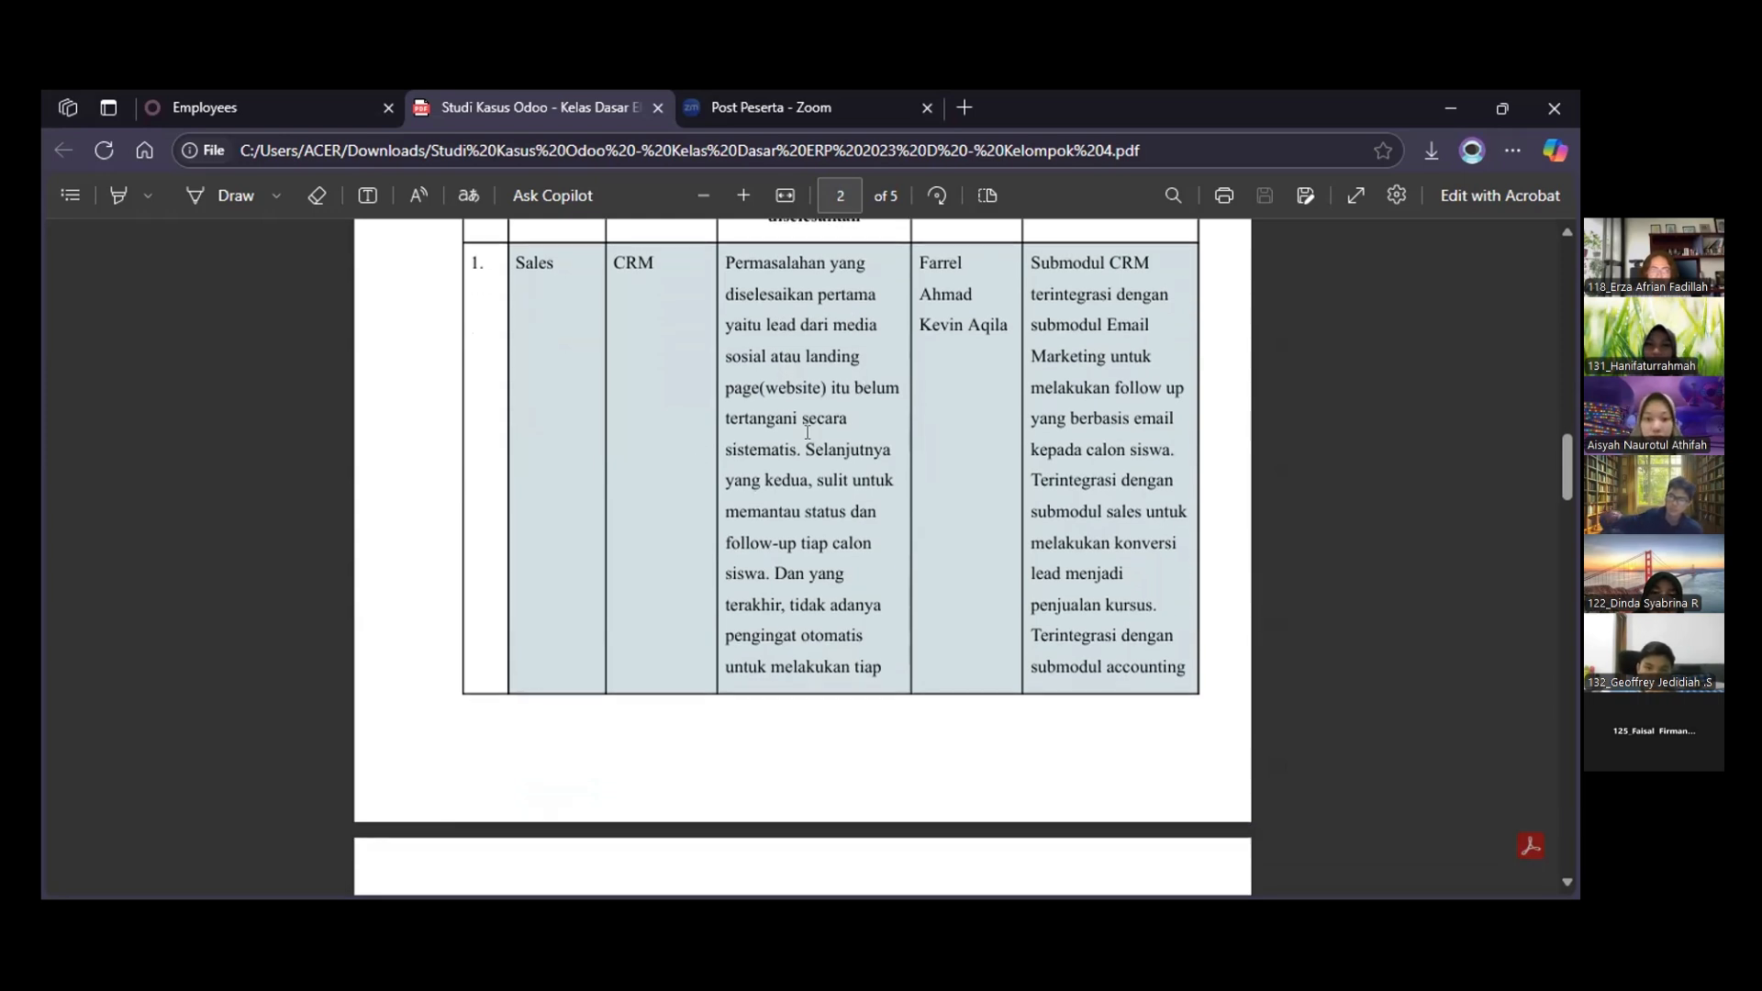
pyautogui.scroll(-1, 797, 464)
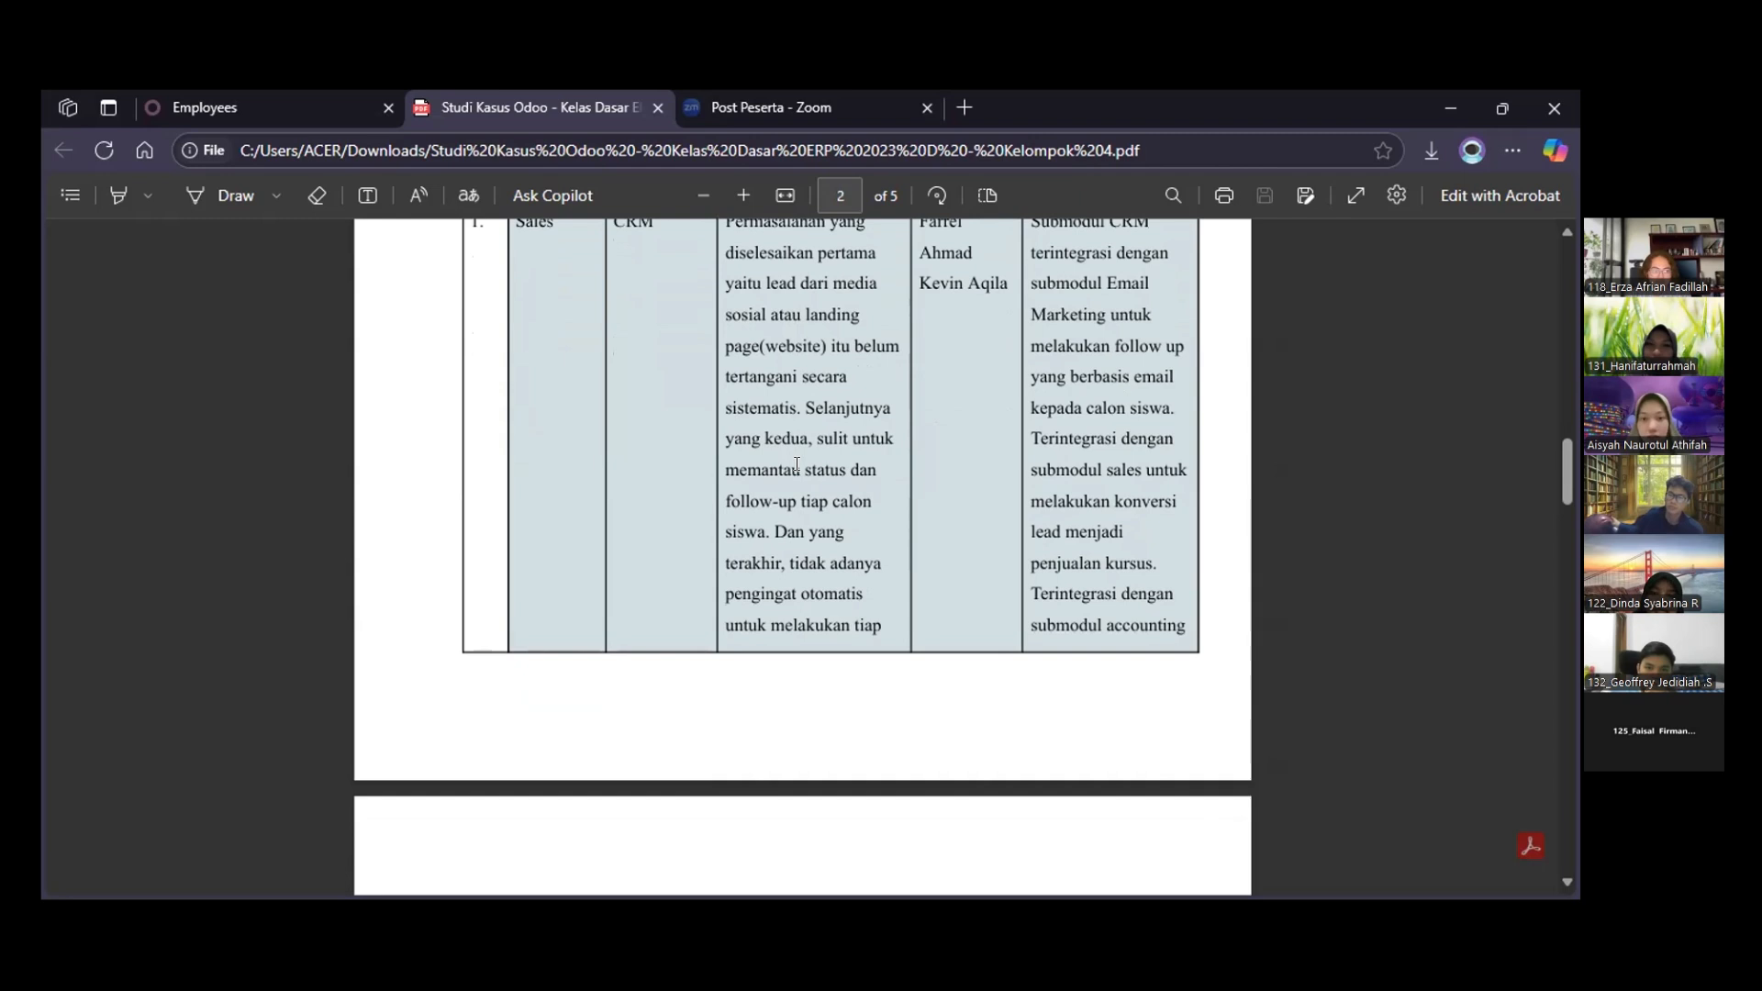
pyautogui.scroll(-1, 796, 464)
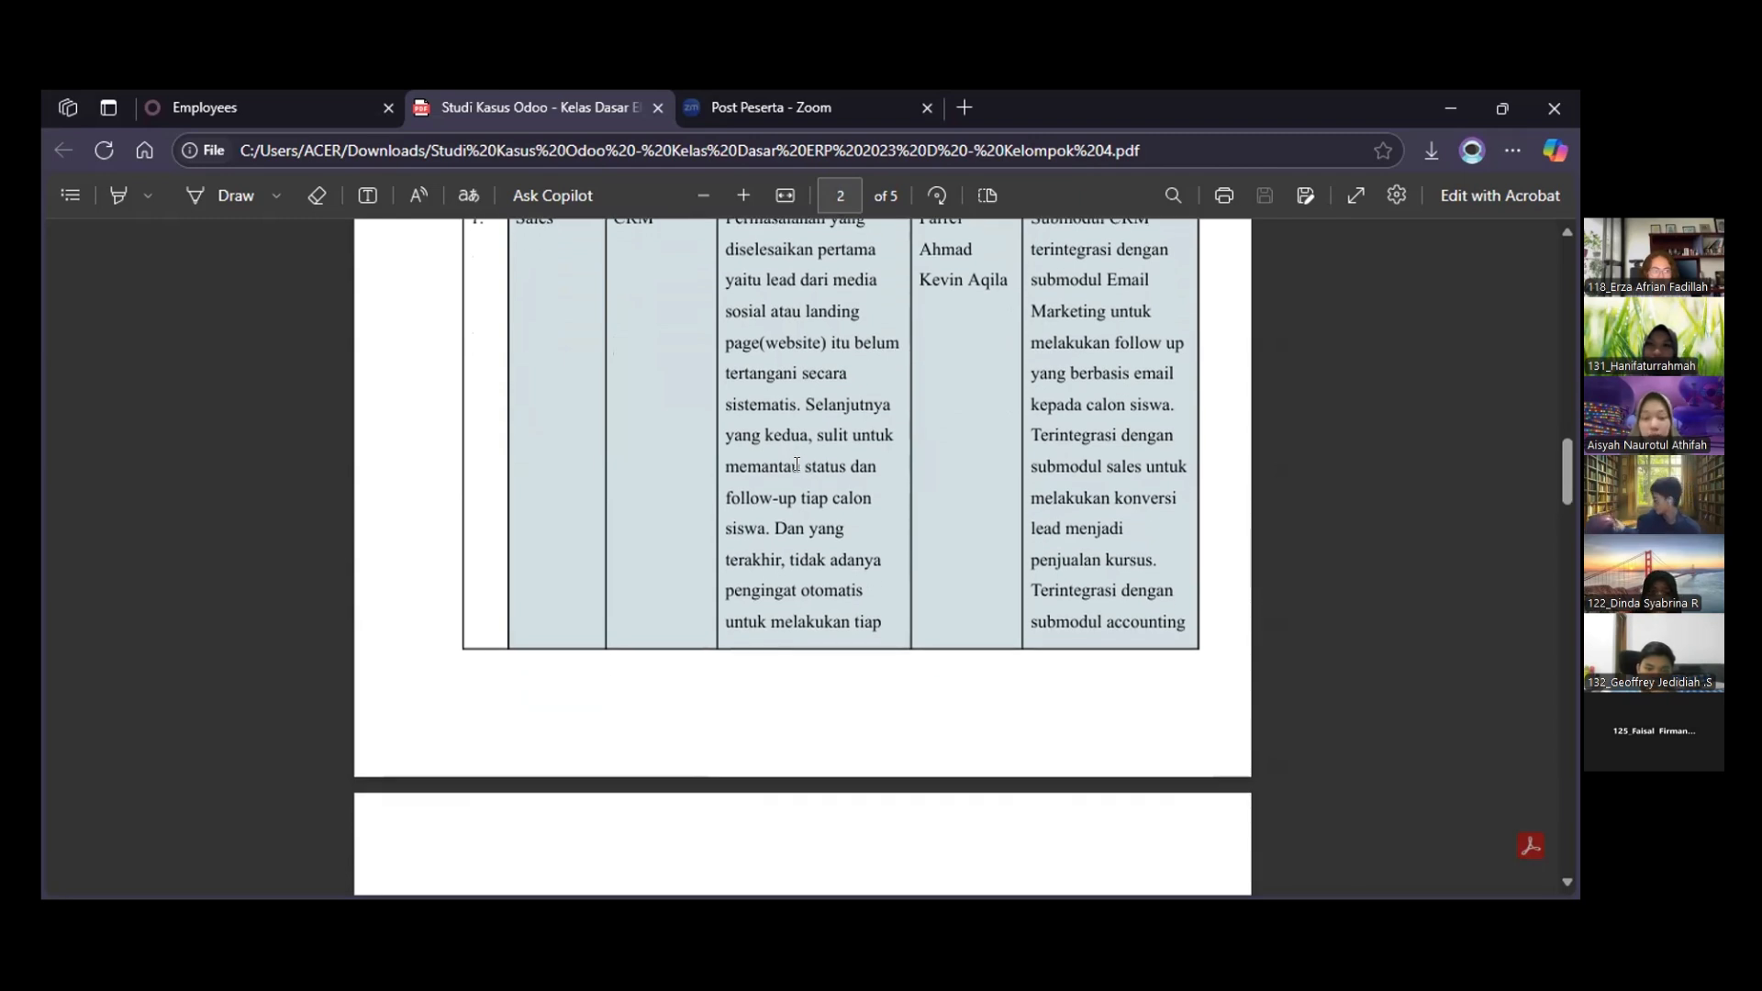
pyautogui.scroll(-3, 797, 463)
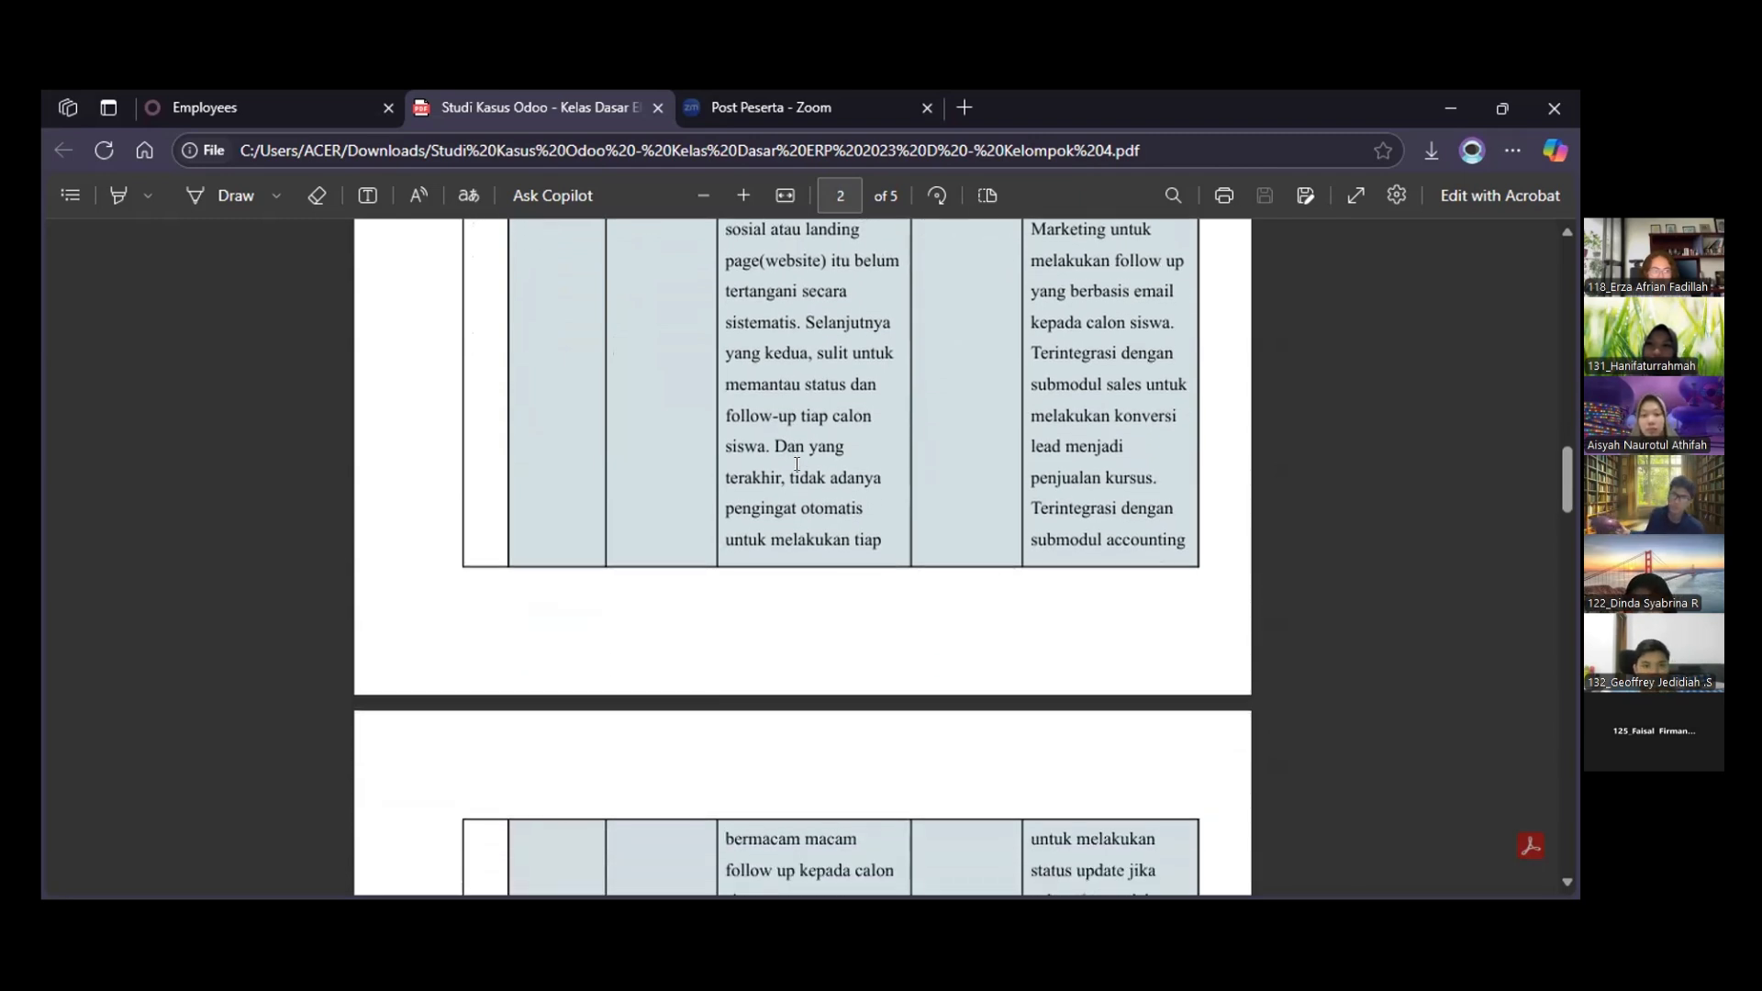
pyautogui.scroll(-2, 797, 463)
pyautogui.scroll(-2, 796, 464)
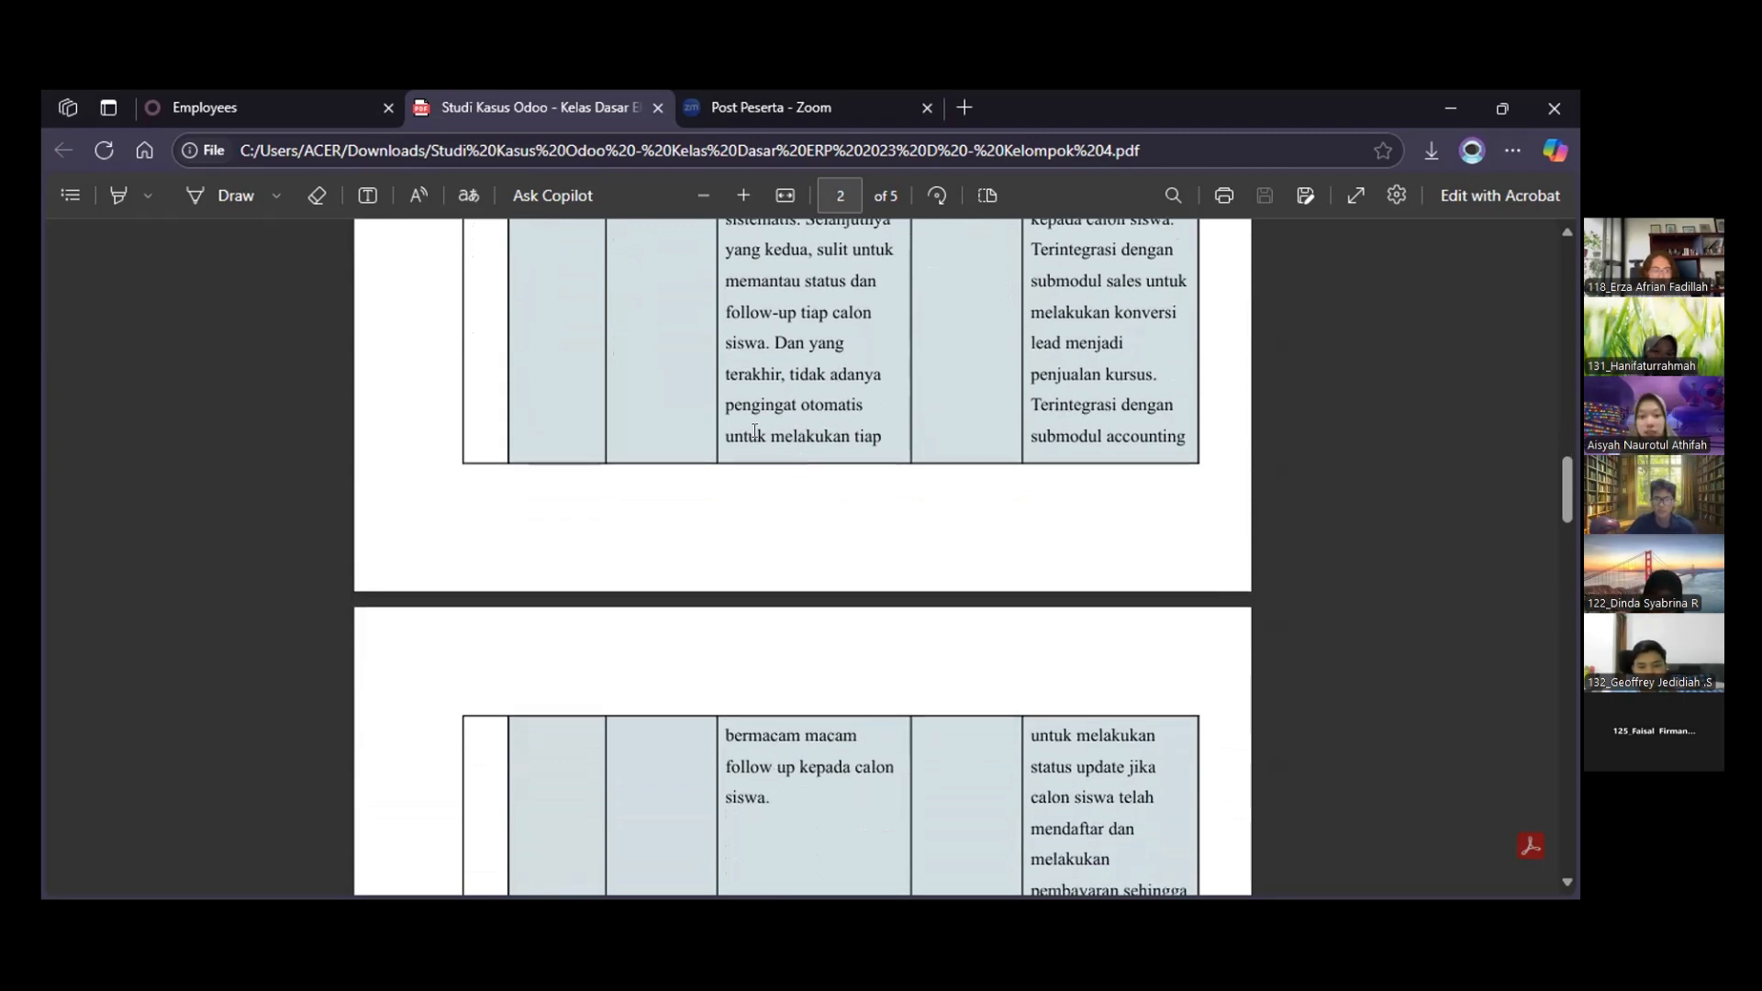
pyautogui.scroll(-2, 754, 432)
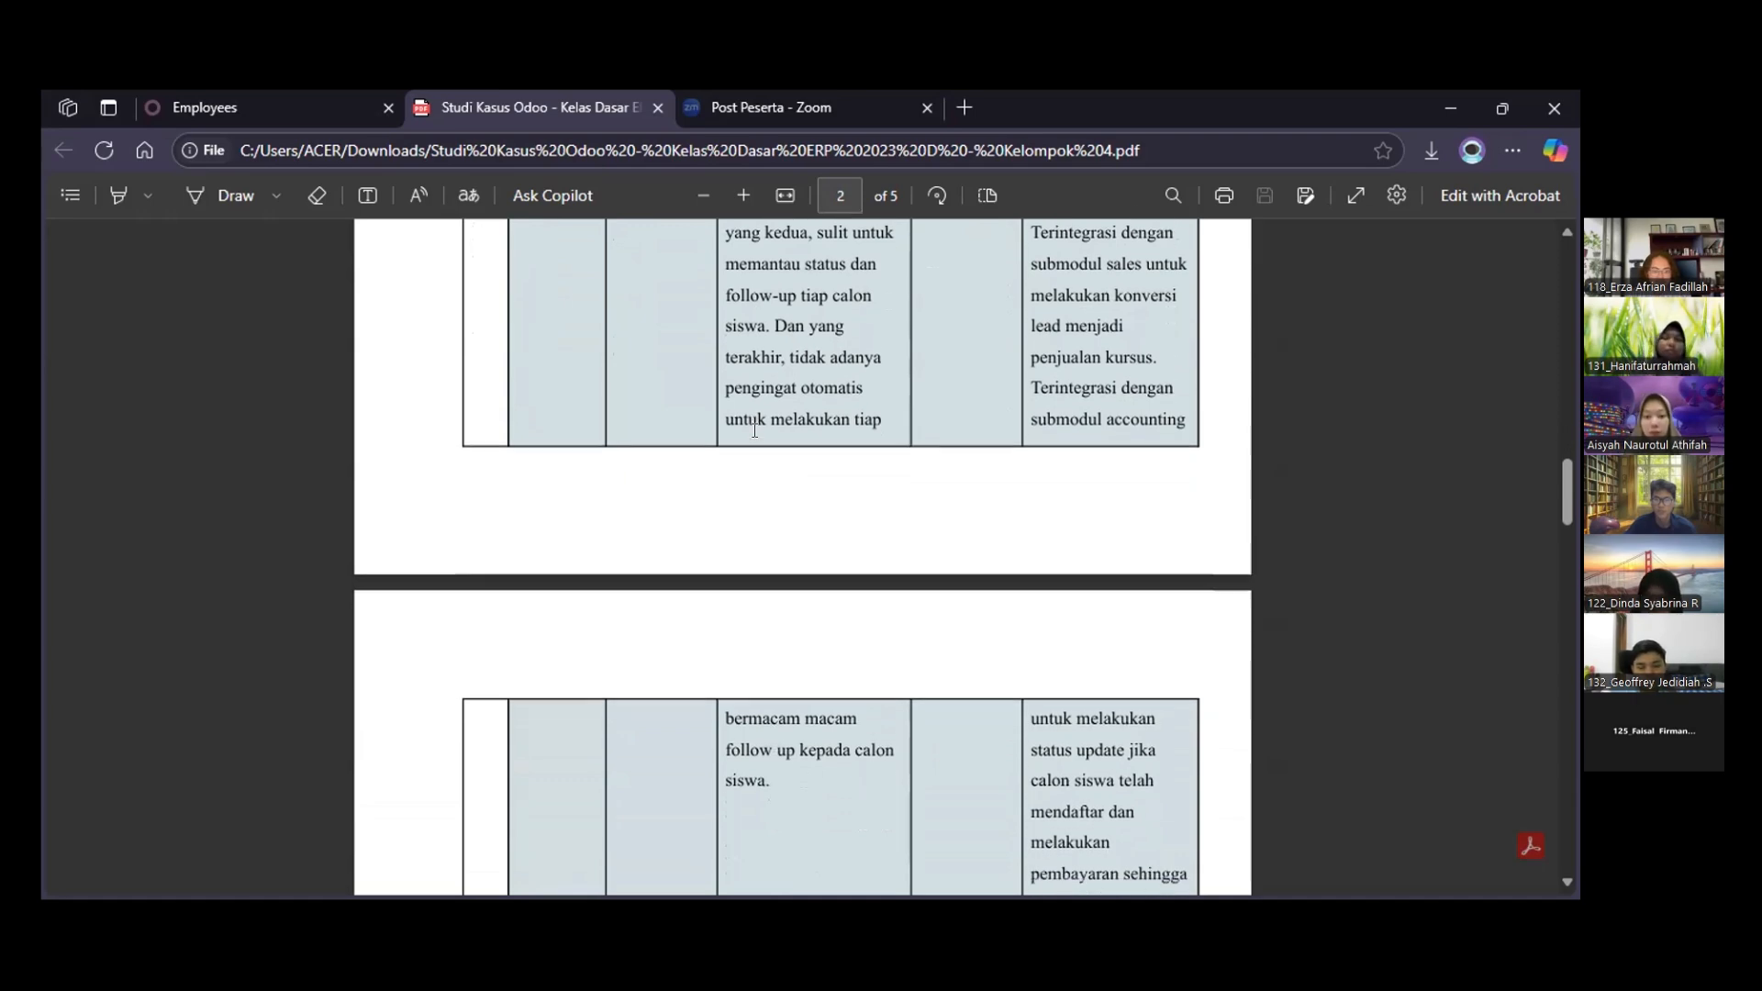
# Review the Sales, Accountancy and Email marketing entries of the case study's information table
pyautogui.scroll(-6, 754, 432)
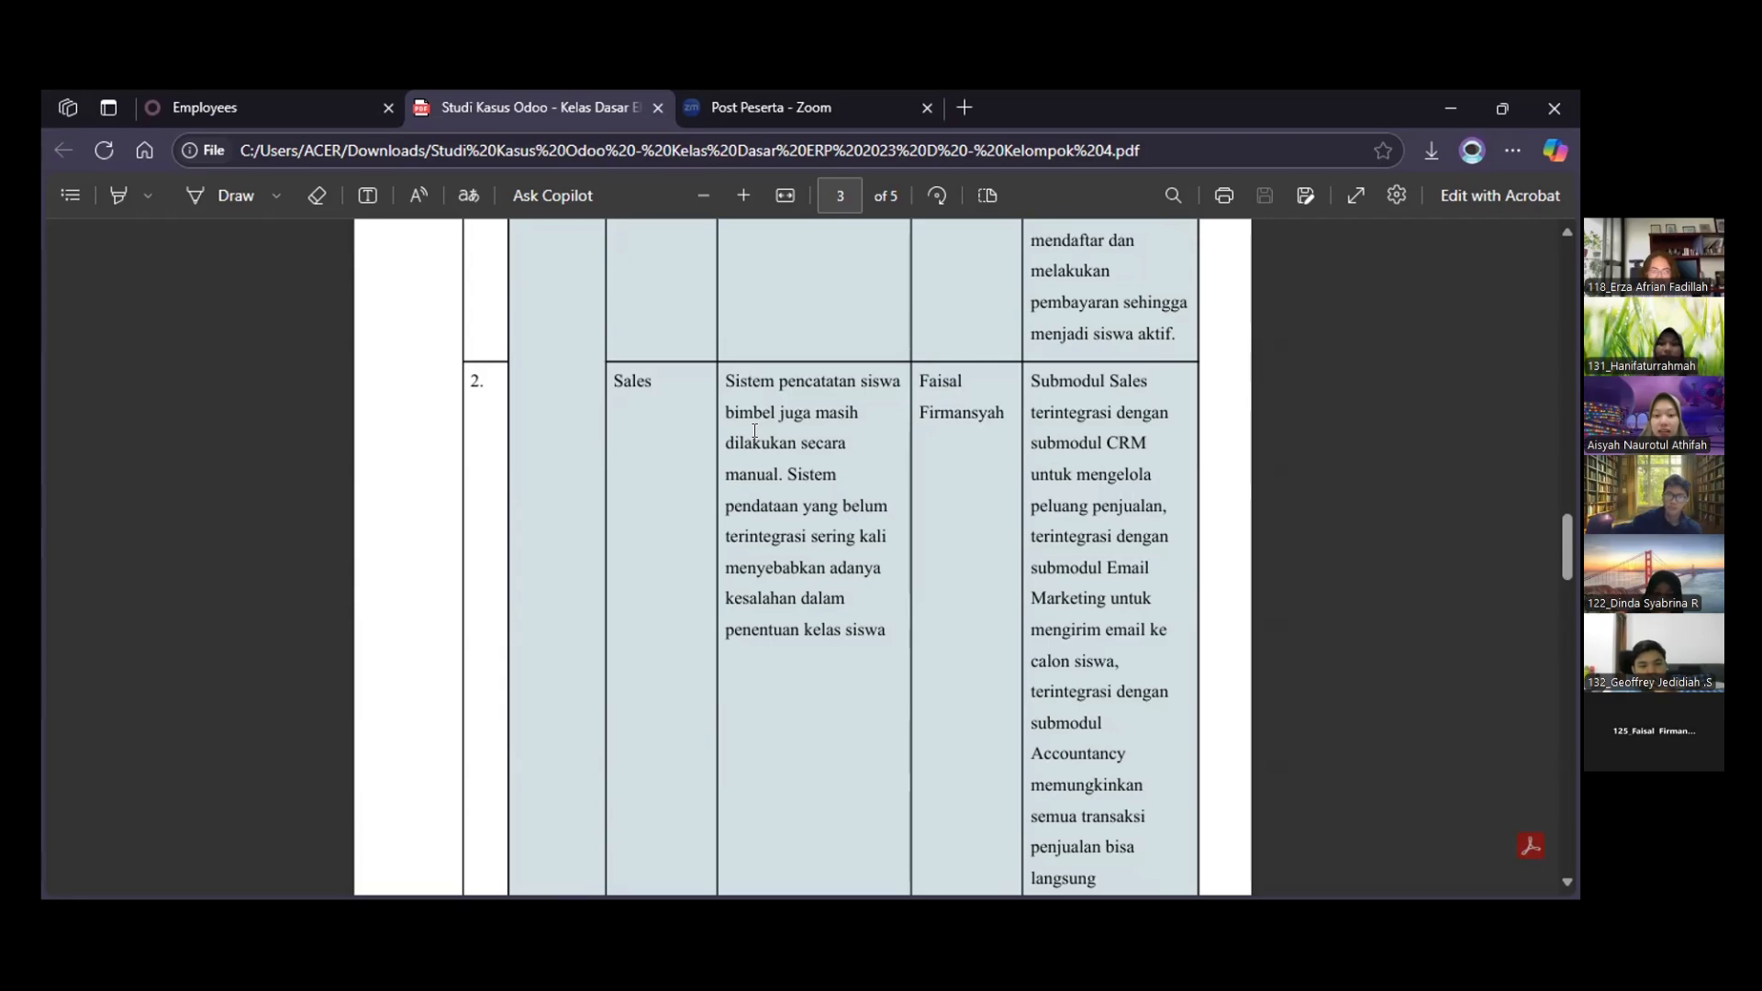
pyautogui.scroll(-5, 754, 431)
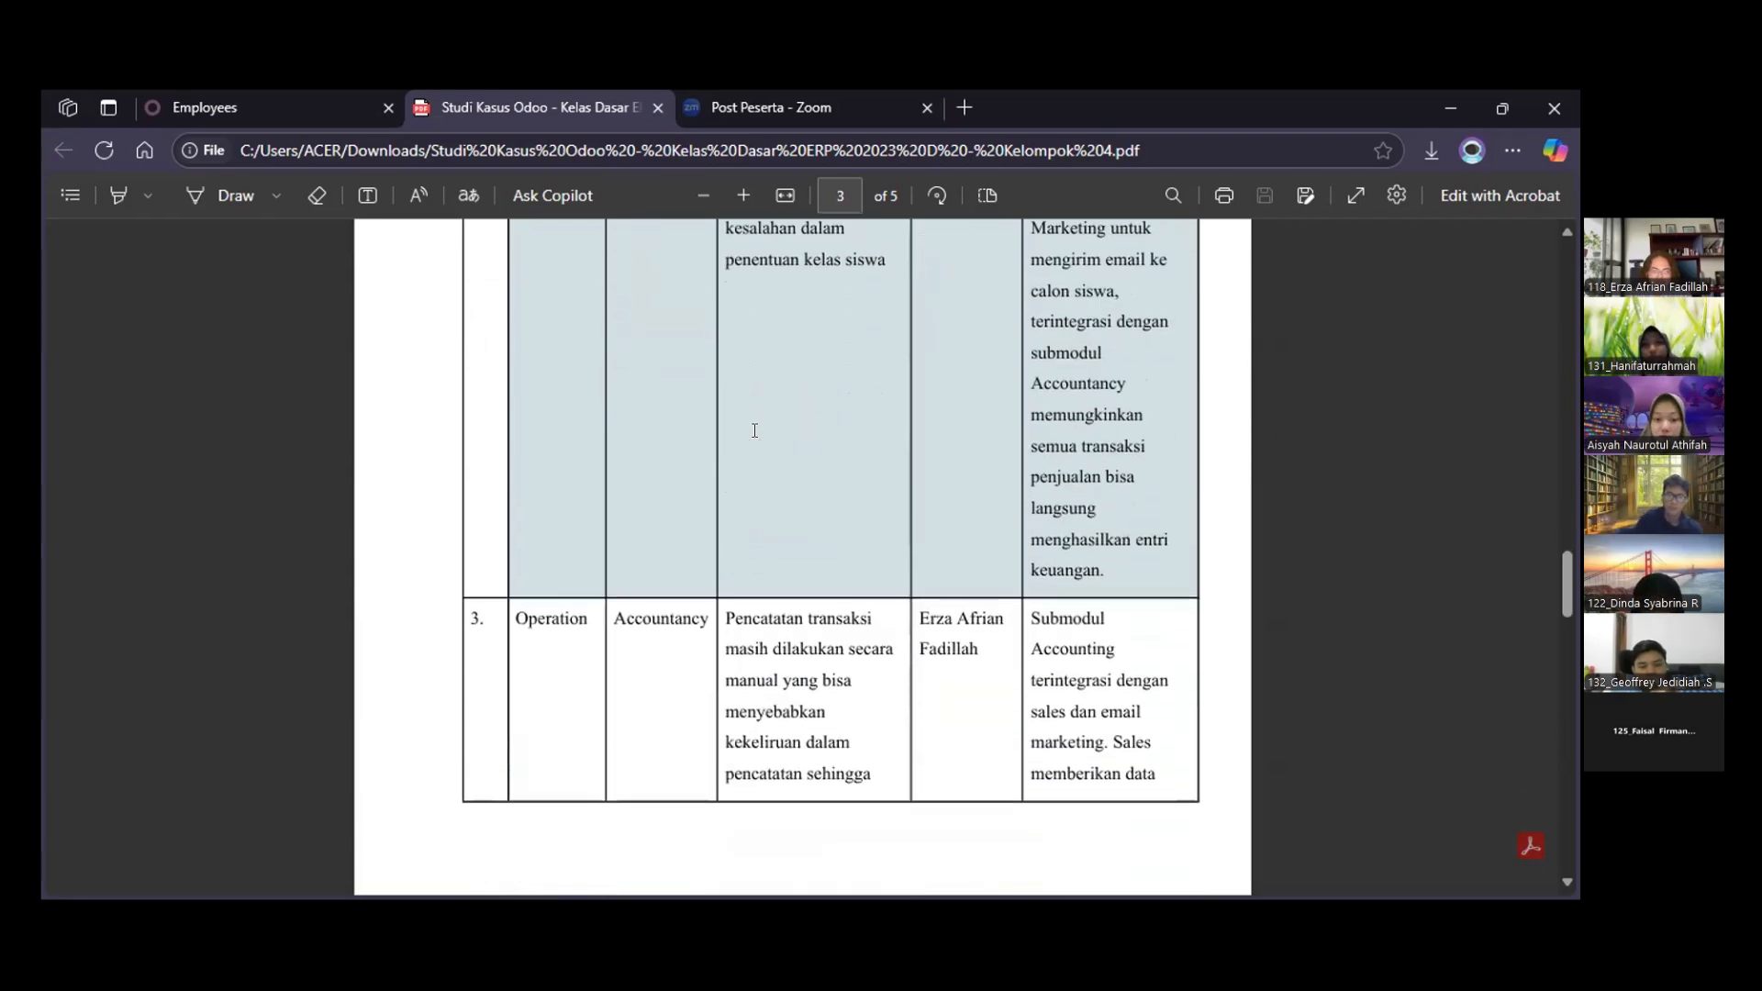
pyautogui.scroll(-1, 754, 430)
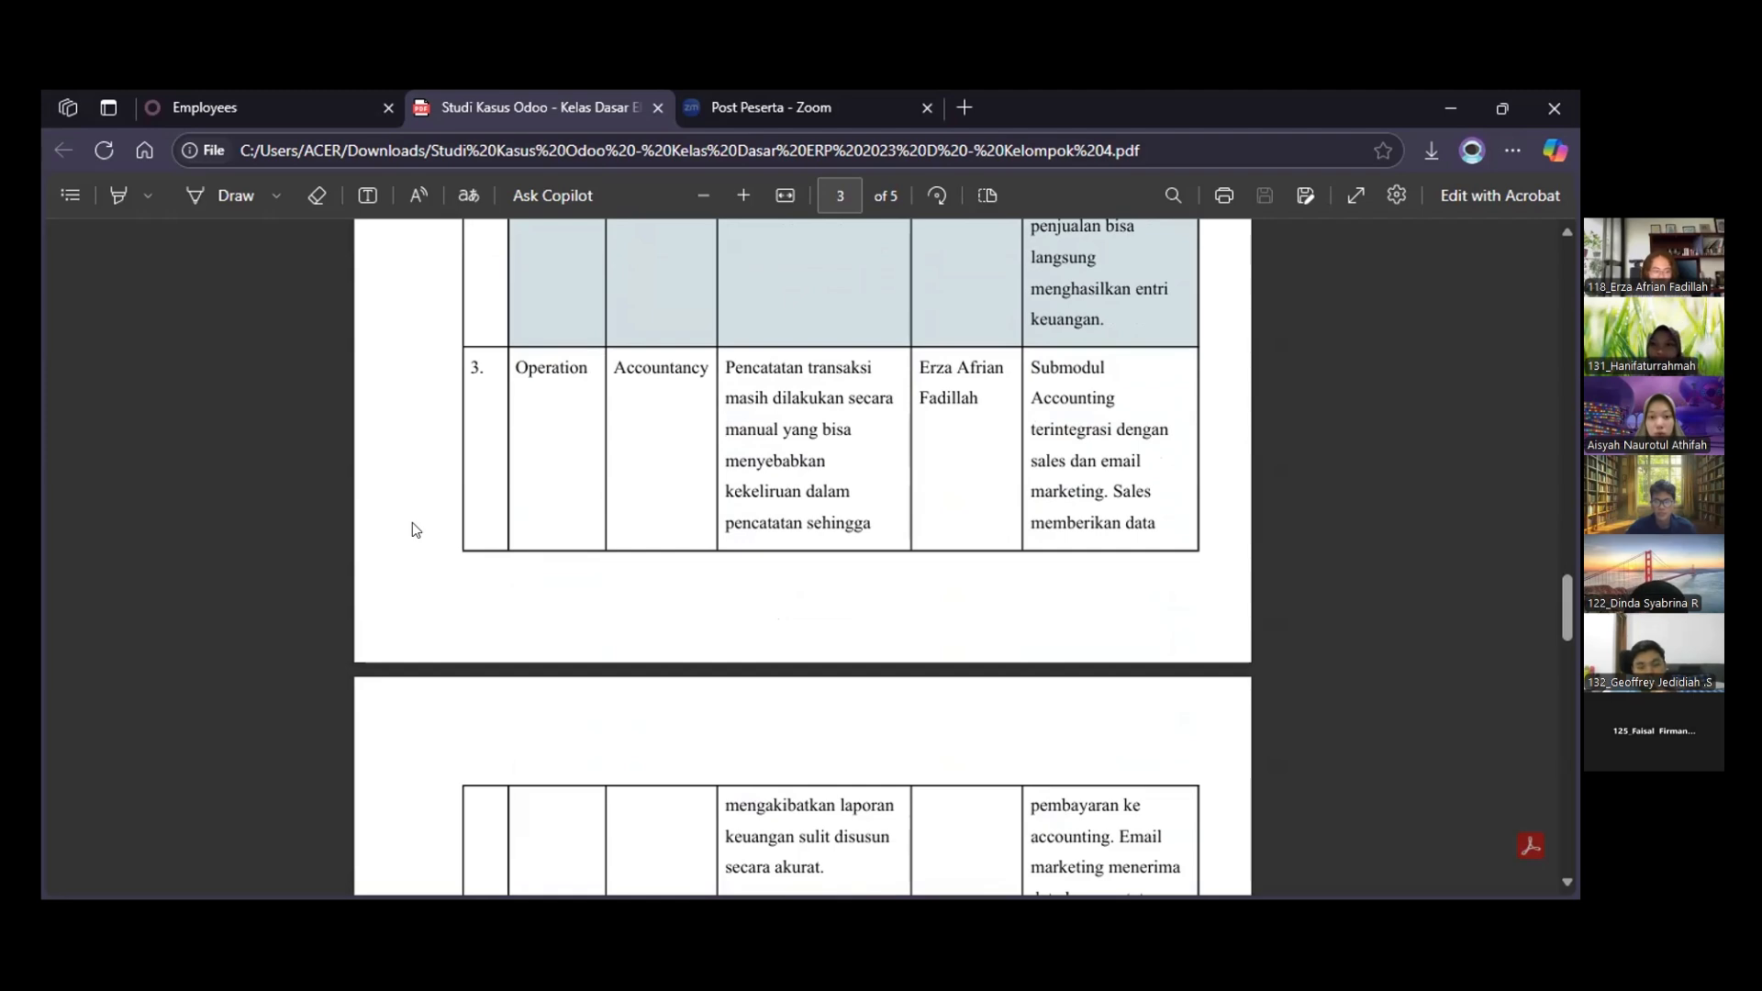
pyautogui.scroll(-4, 412, 523)
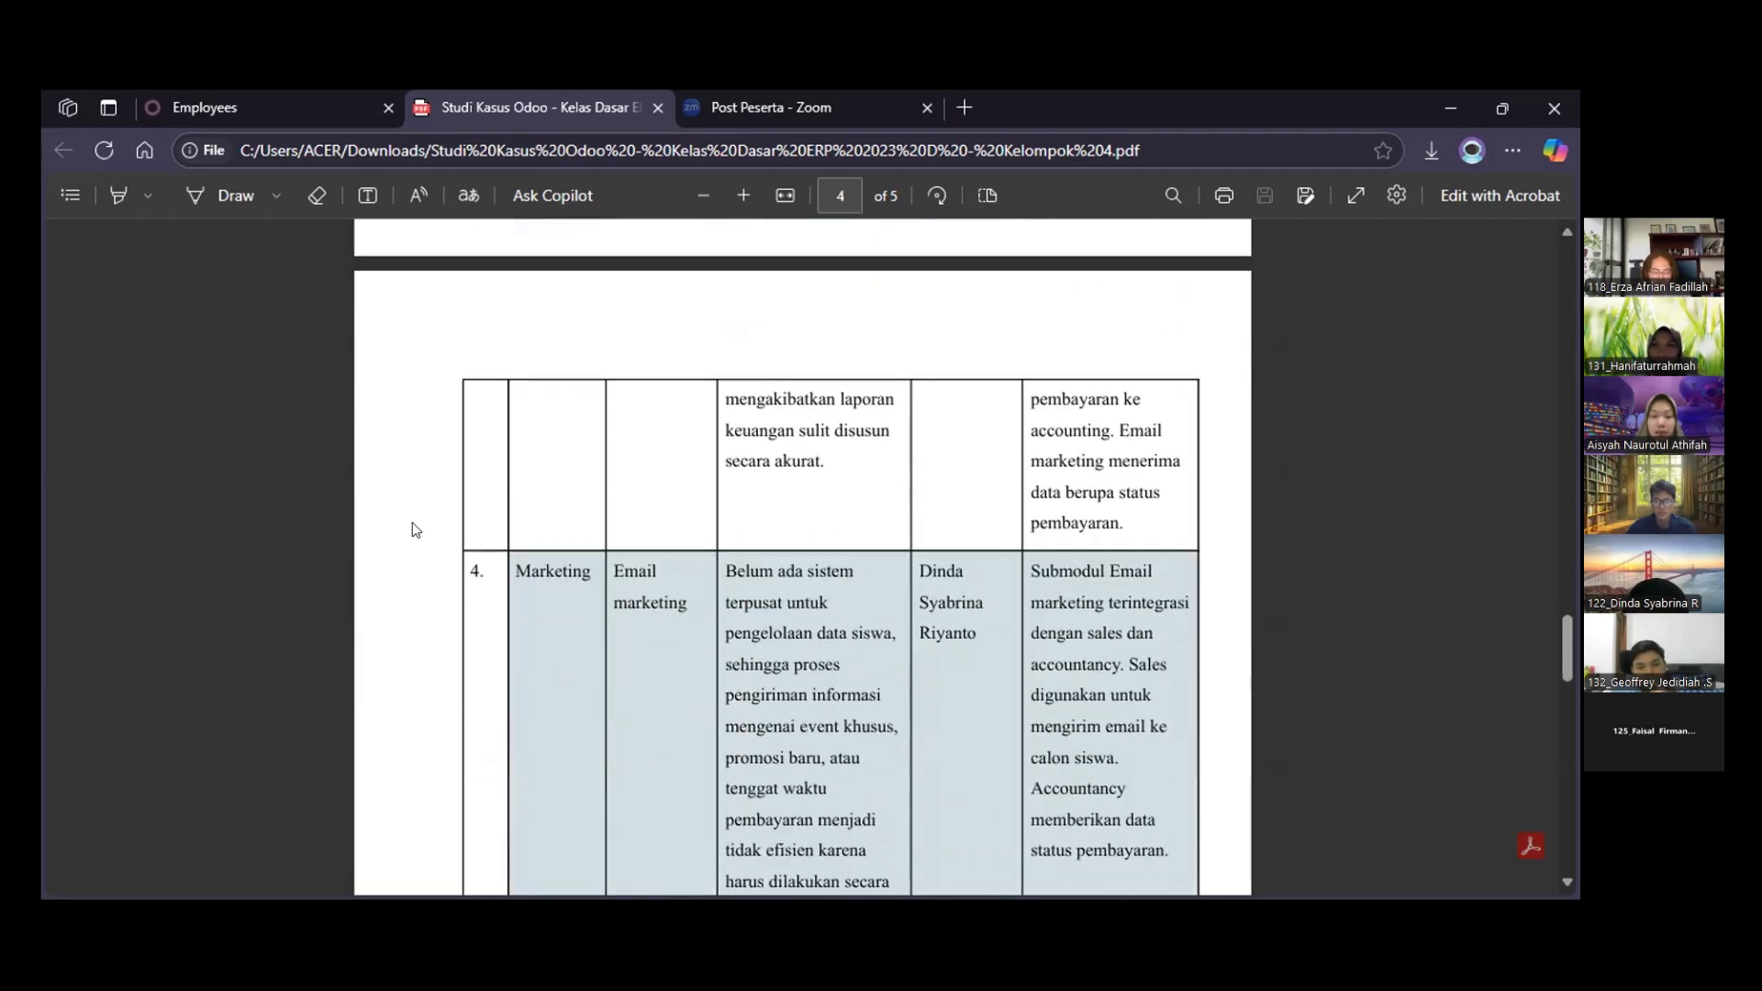
pyautogui.scroll(-2, 413, 529)
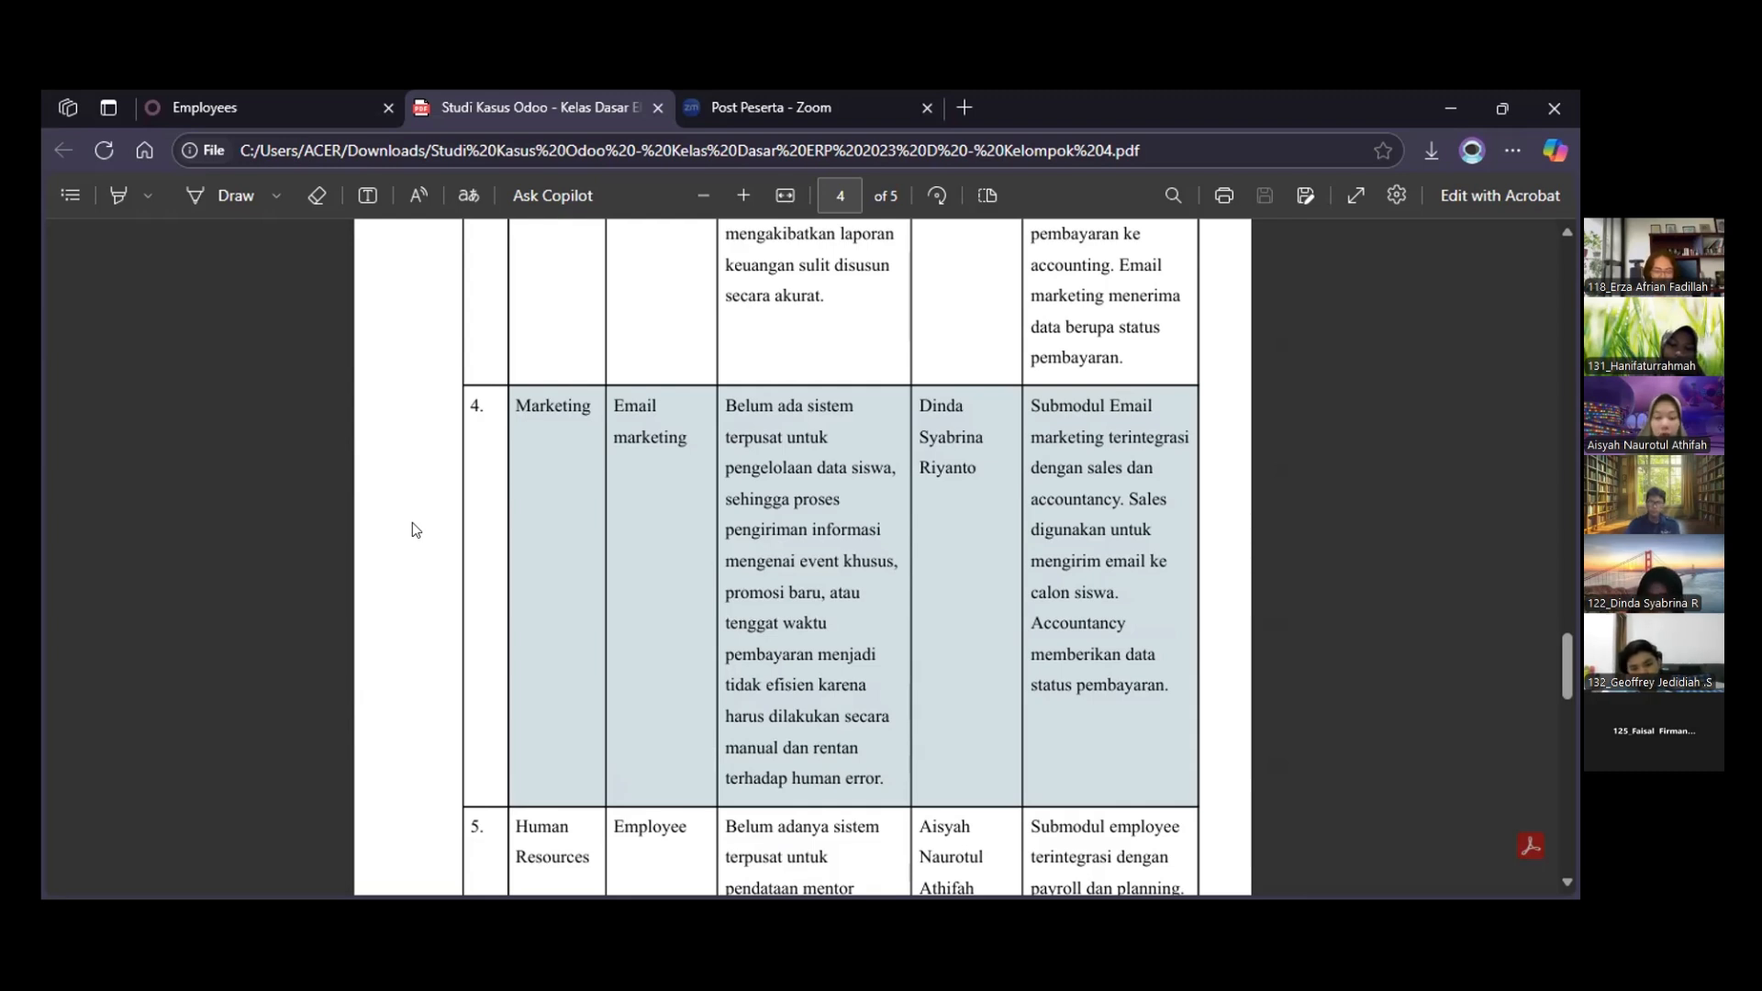
# Review the Human Resources entries for Employee, Planning and Payroll in the case study's information table
pyautogui.scroll(-3, 412, 523)
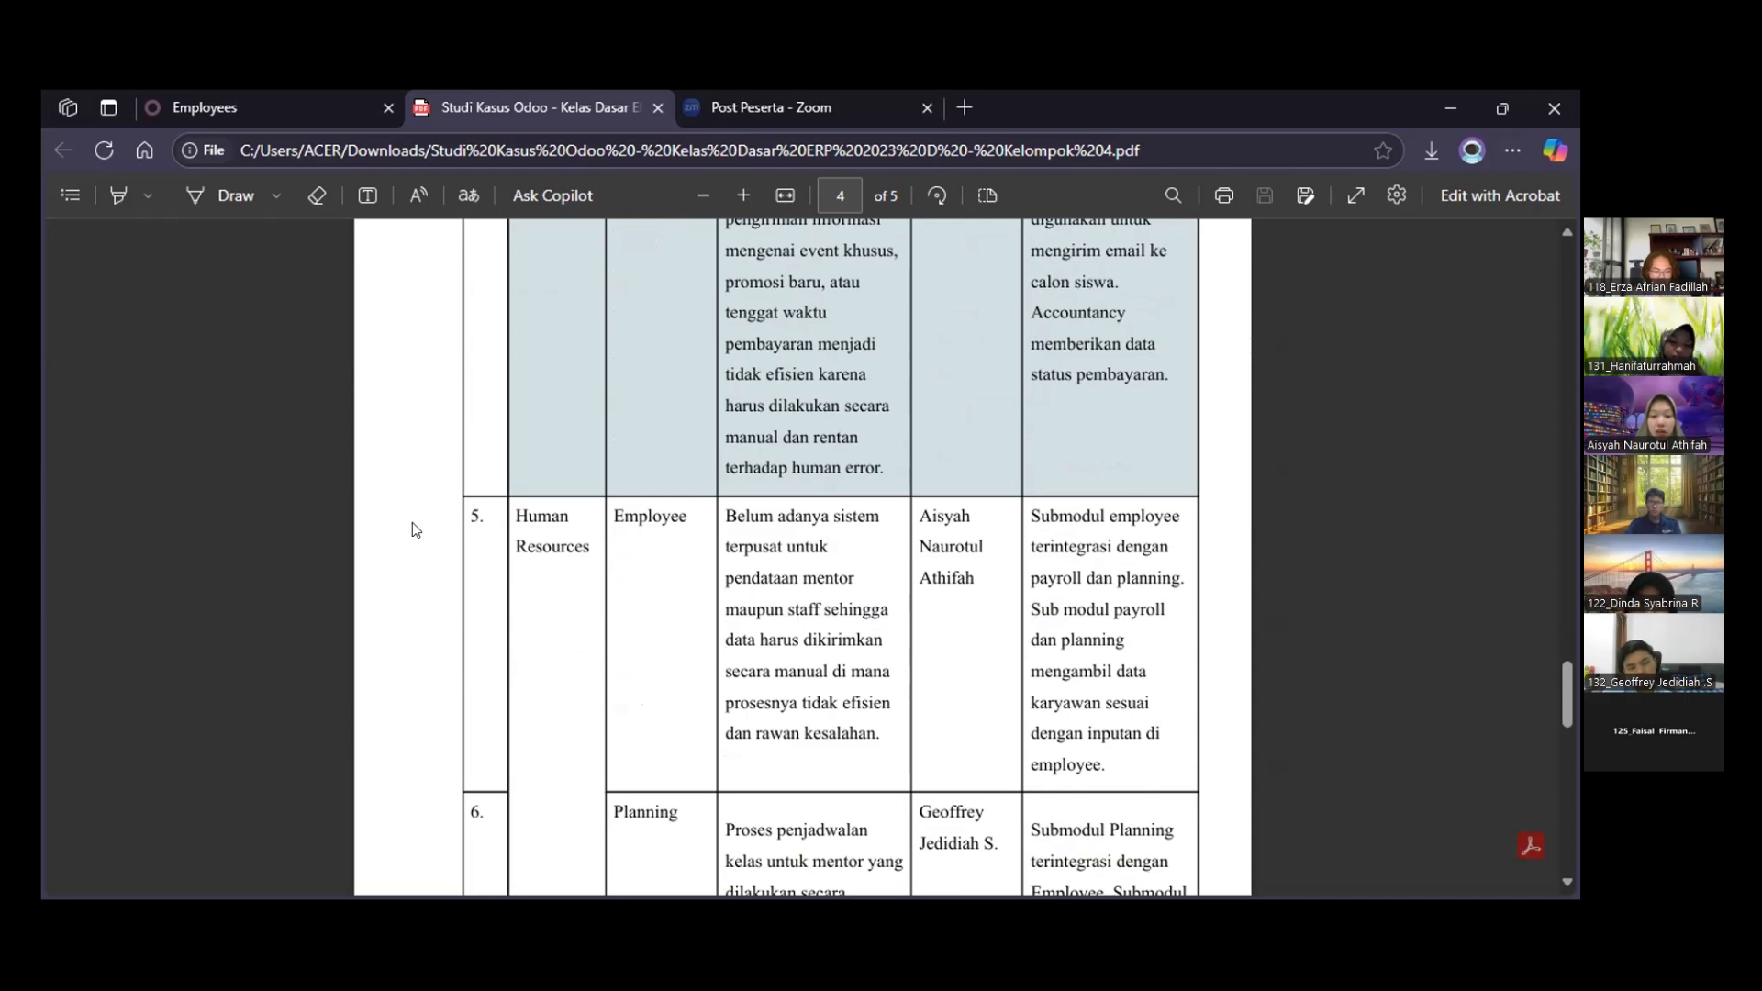
pyautogui.scroll(-4, 412, 521)
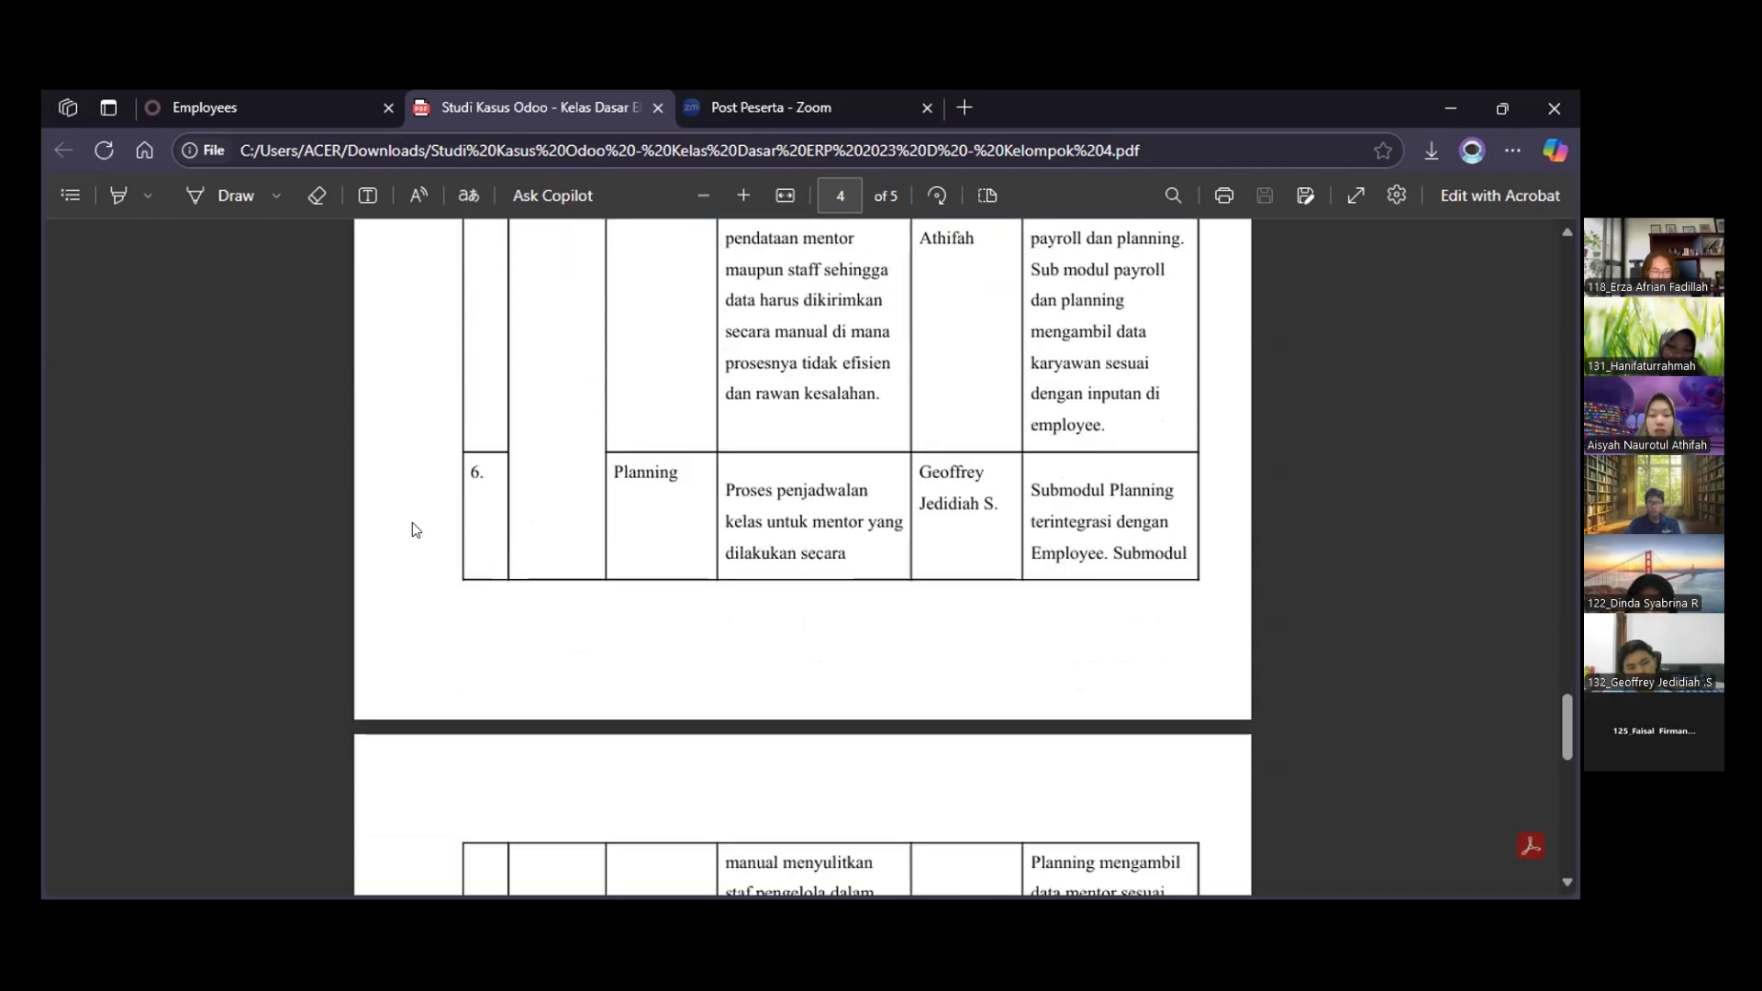
pyautogui.scroll(-2, 412, 523)
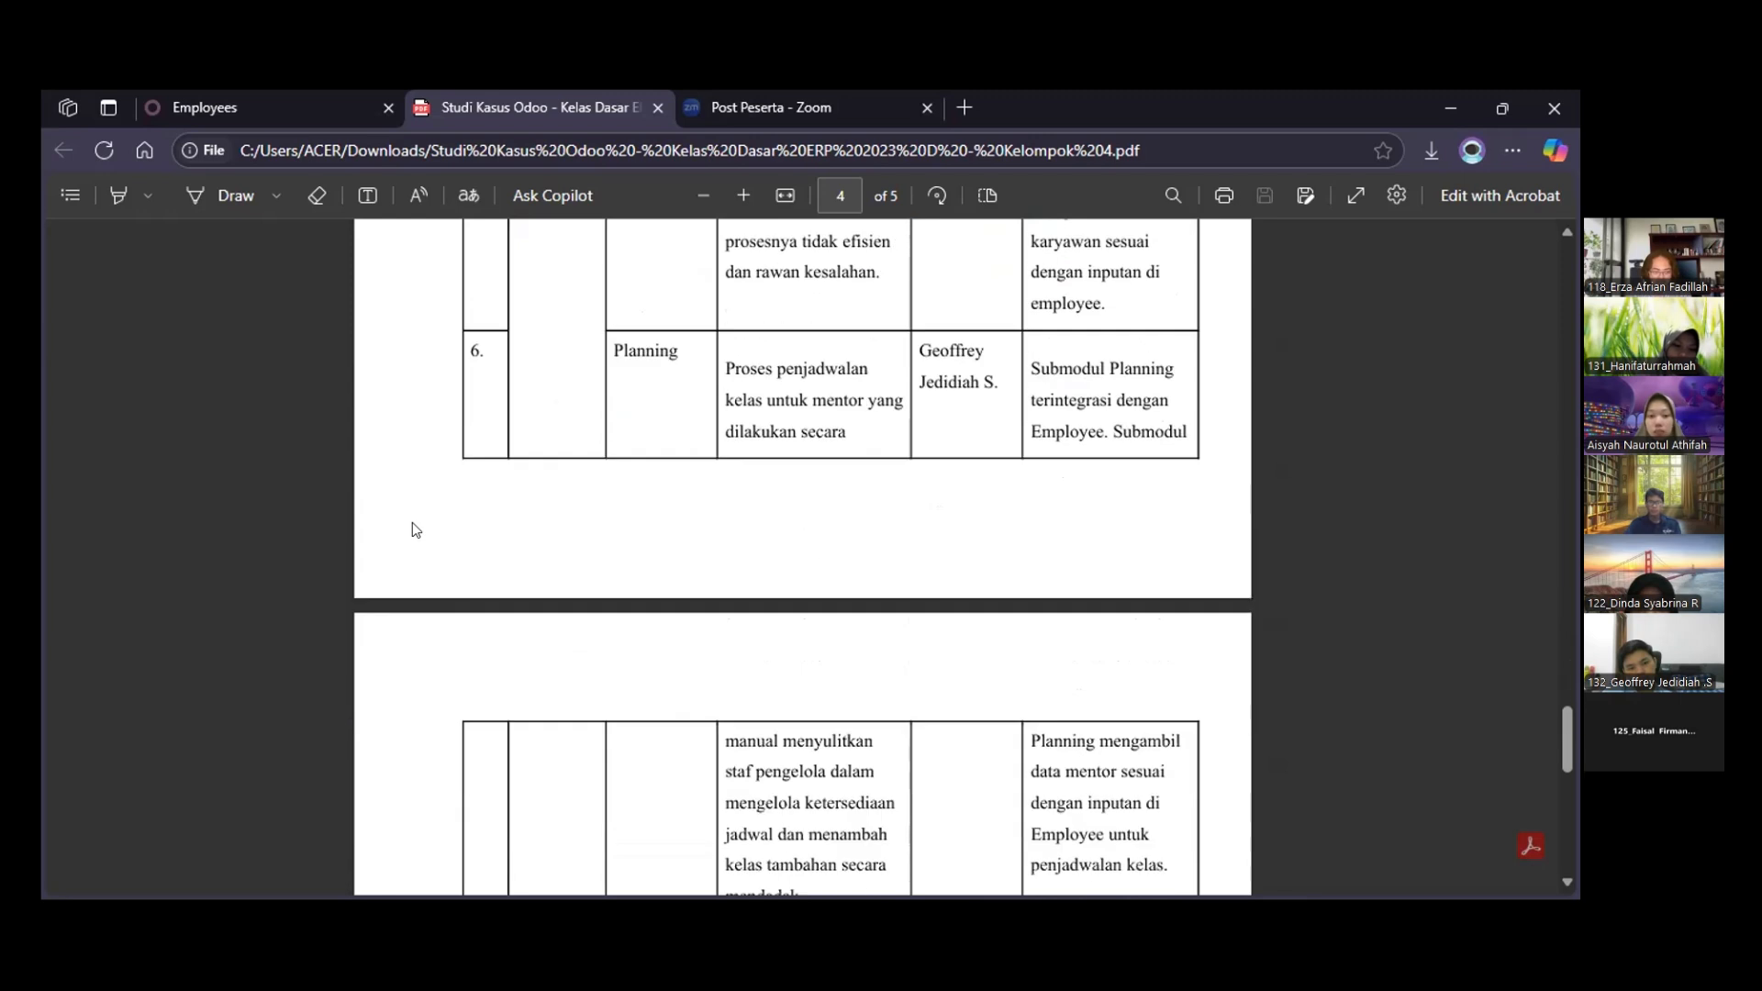
pyautogui.scroll(-1, 412, 524)
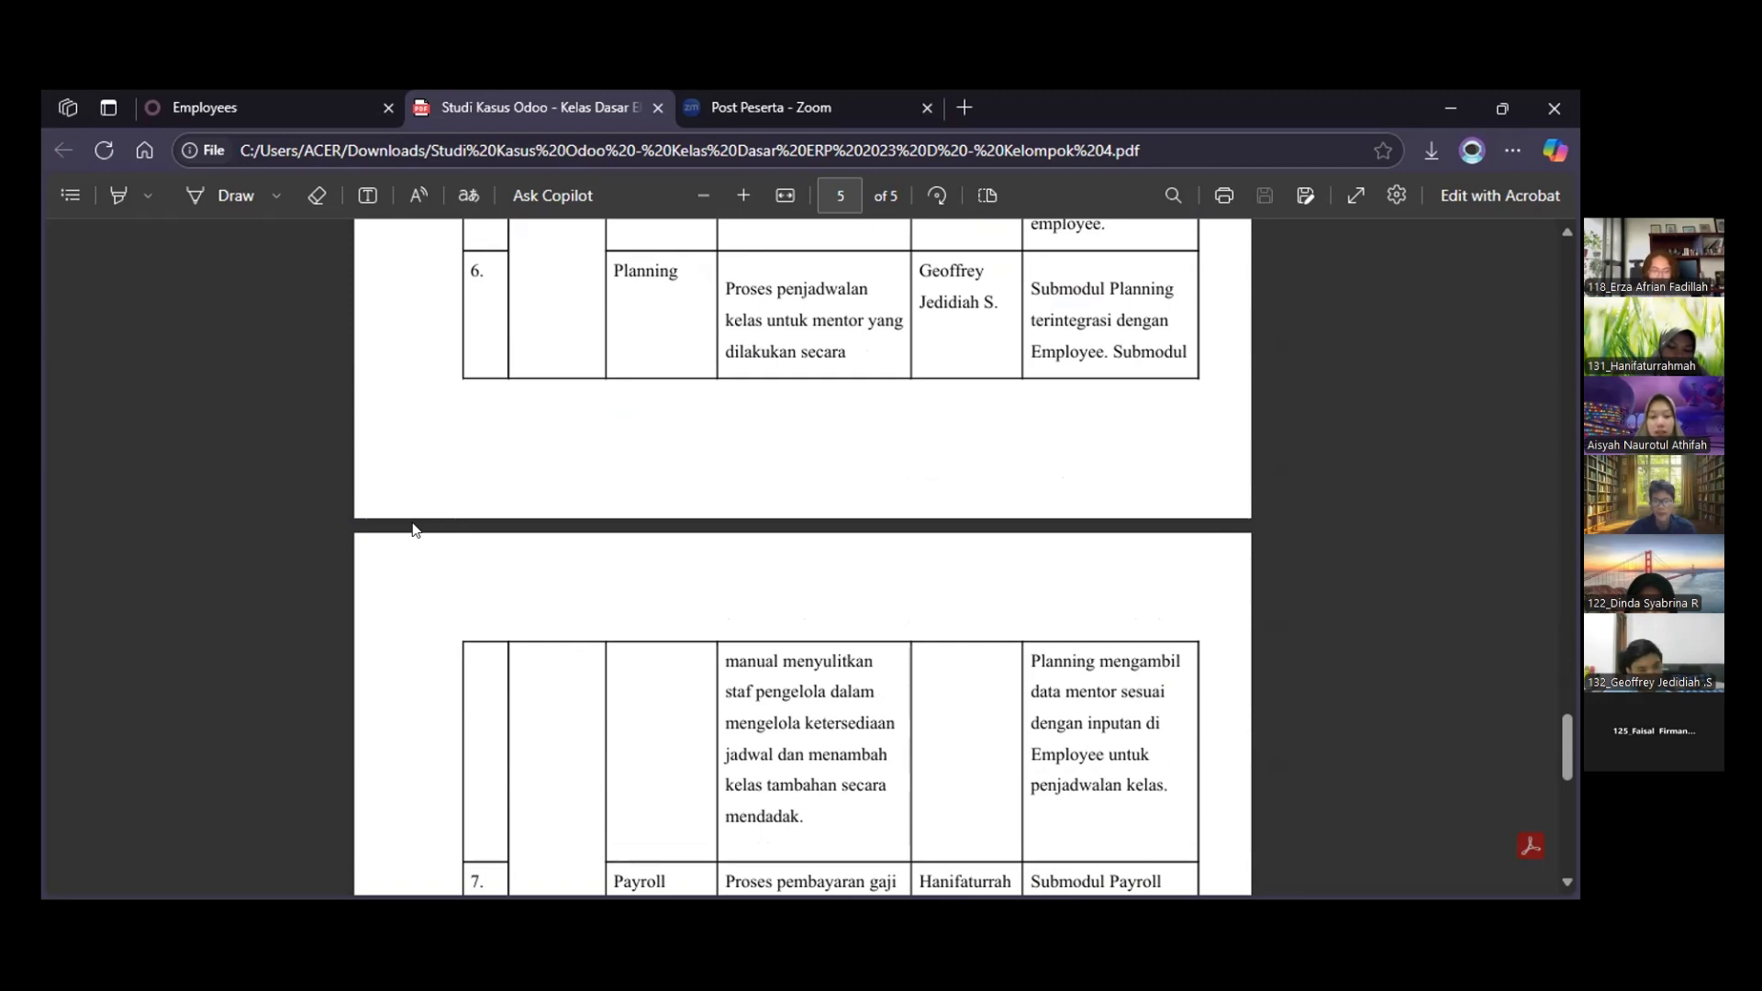
pyautogui.scroll(-5, 413, 530)
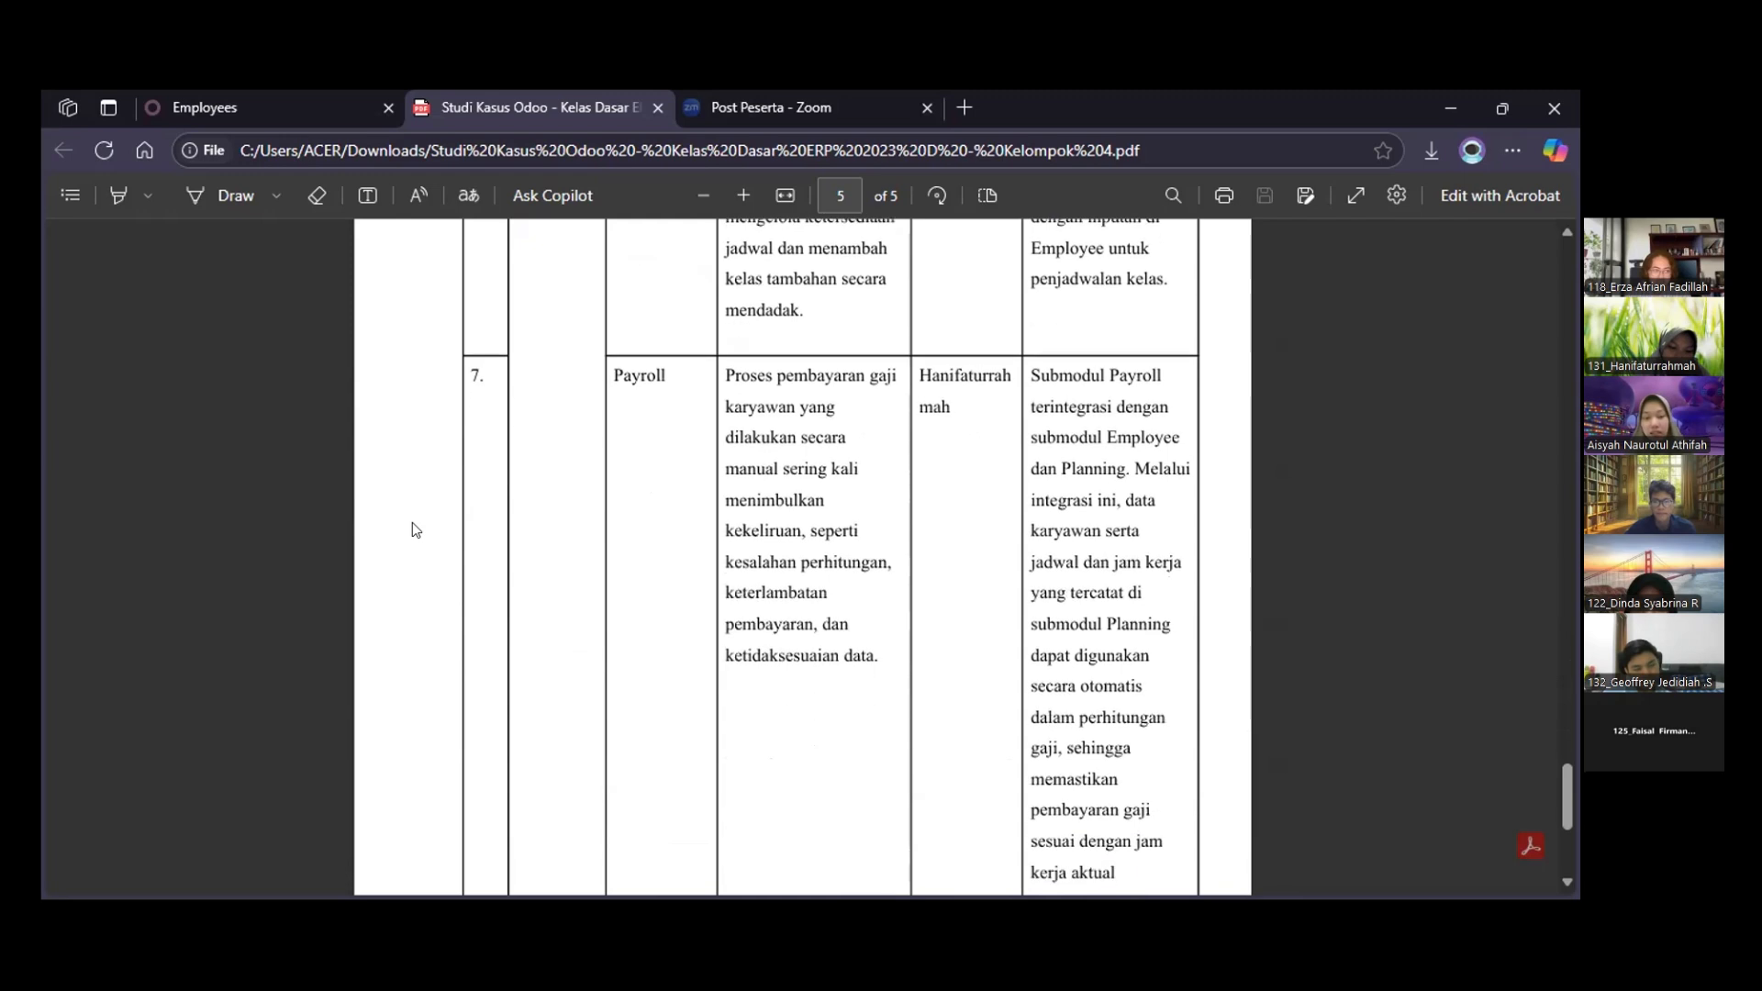
pyautogui.scroll(-1, 411, 530)
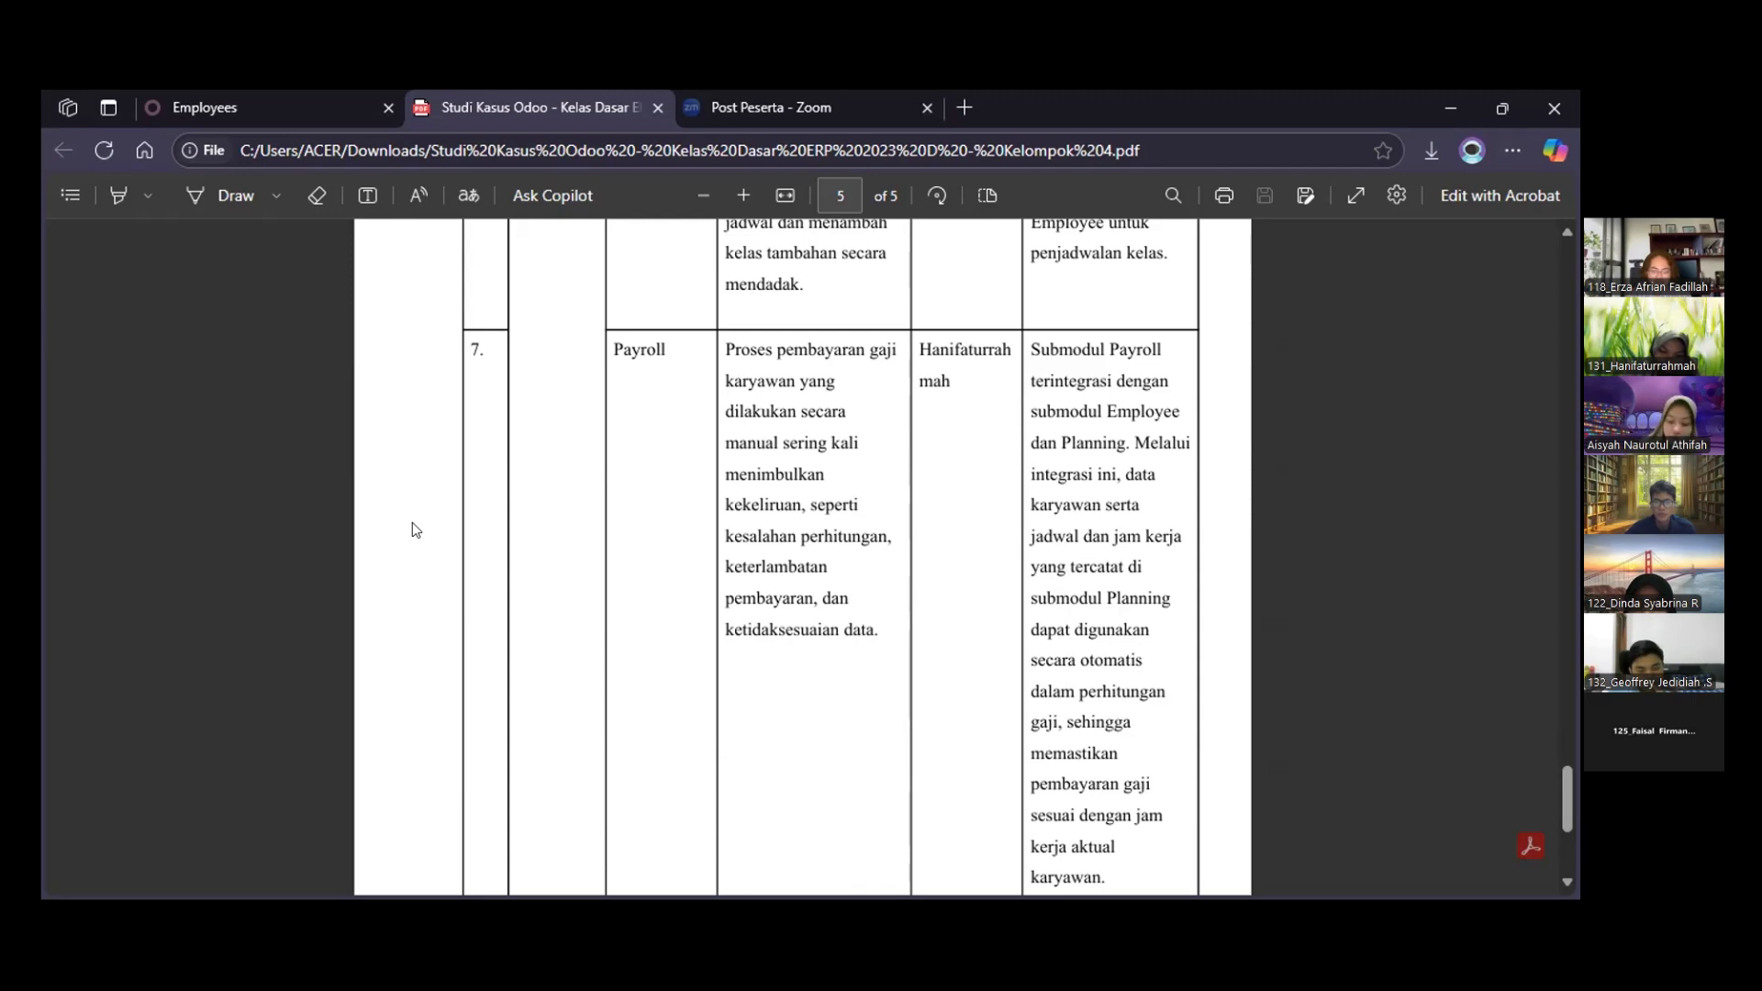
# Switch to the Odoo Employees app, look through the employee list, and open the profile of the Mentor Literasi Bahasa Inggris
pyautogui.click(227, 90)
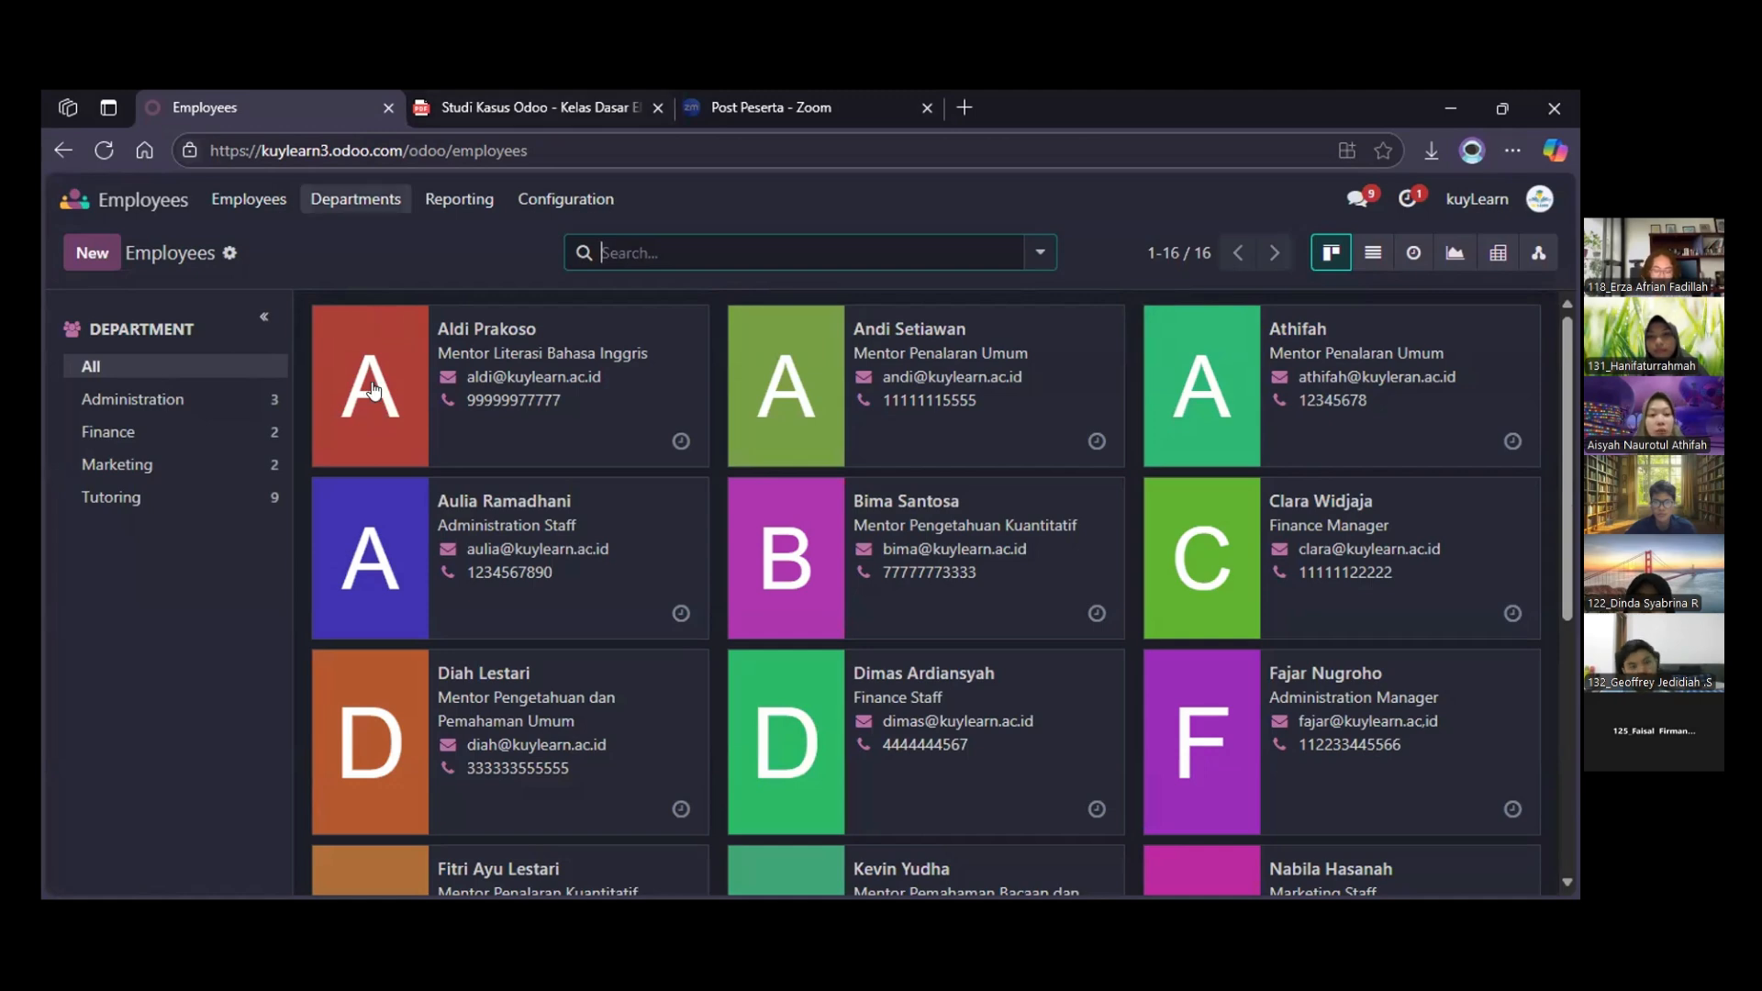
pyautogui.scroll(-5, 372, 390)
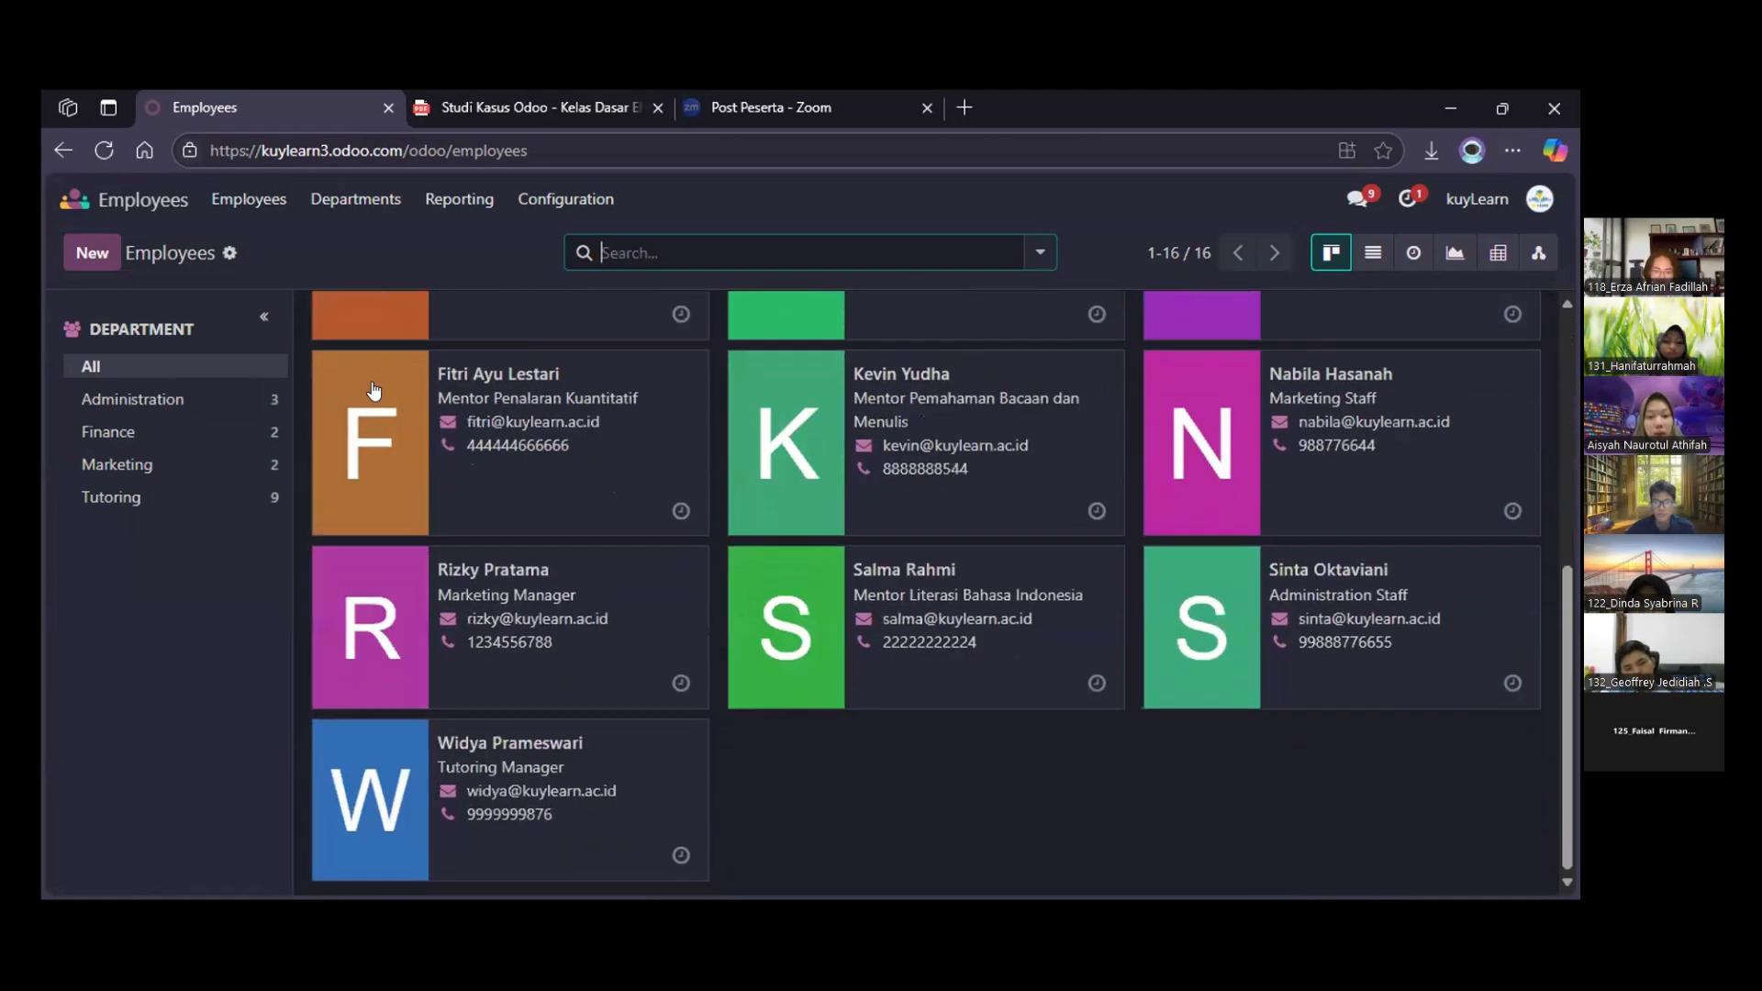
pyautogui.scroll(5, 374, 390)
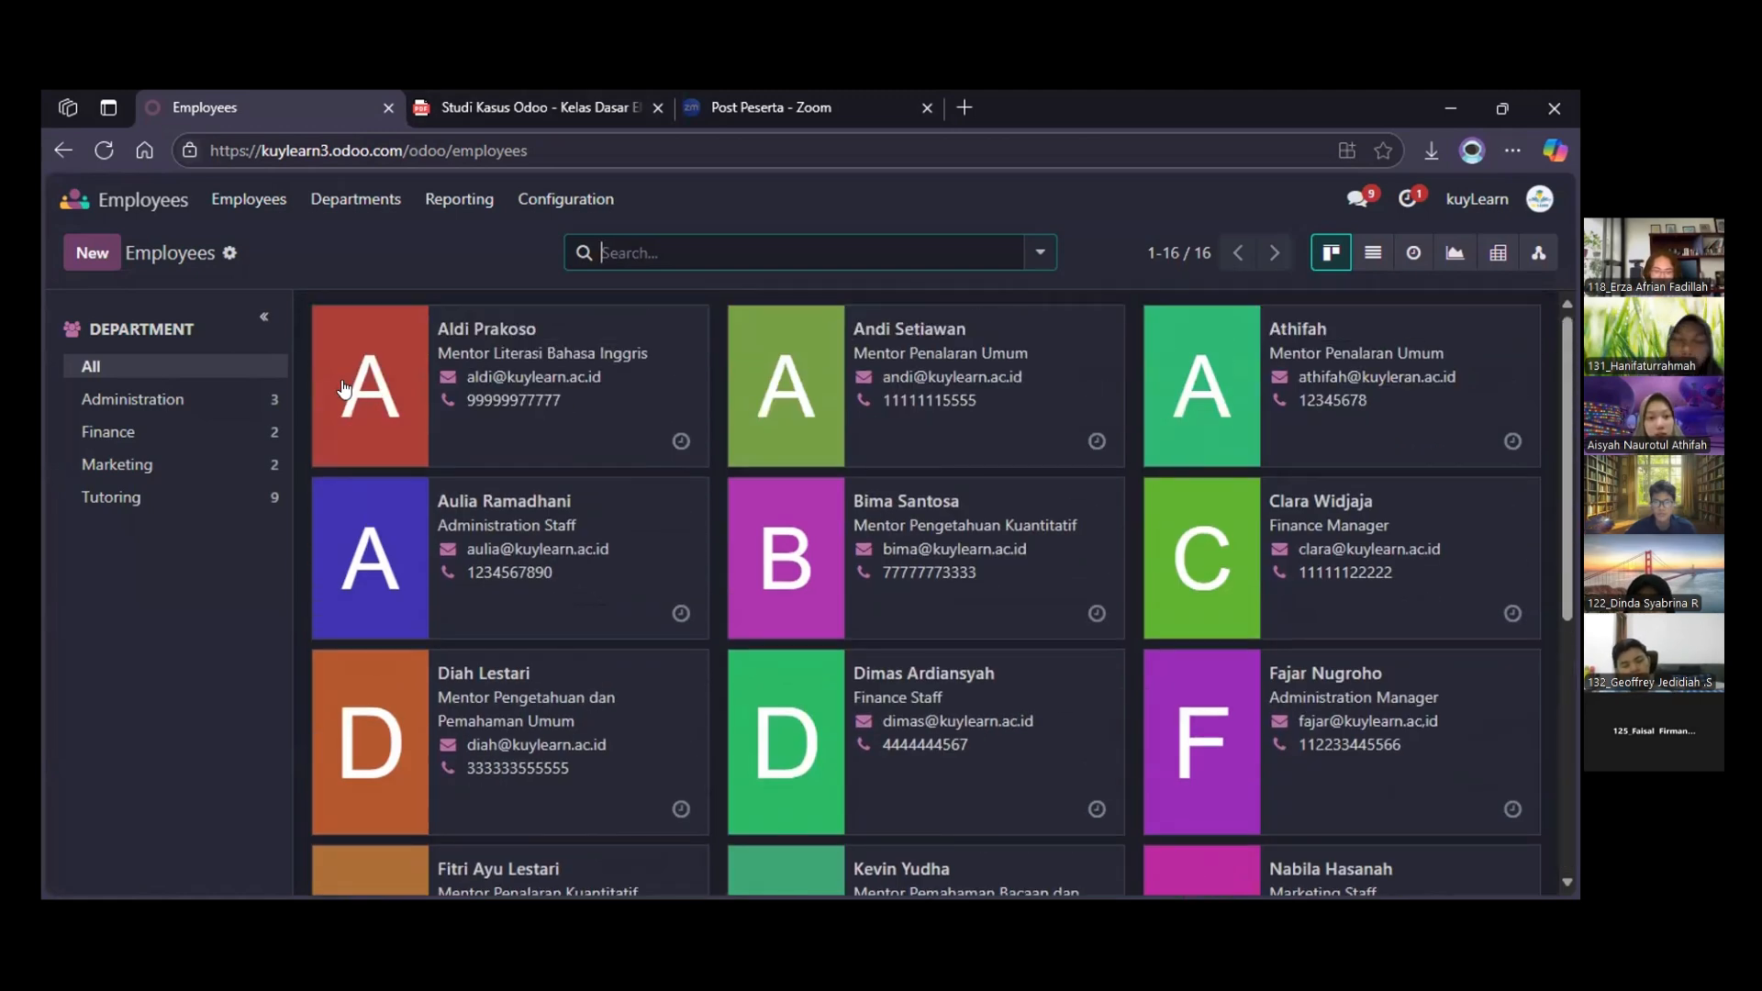
pyautogui.moveTo(344, 372)
pyautogui.scroll(-2, 725, 386)
pyautogui.scroll(2, 669, 389)
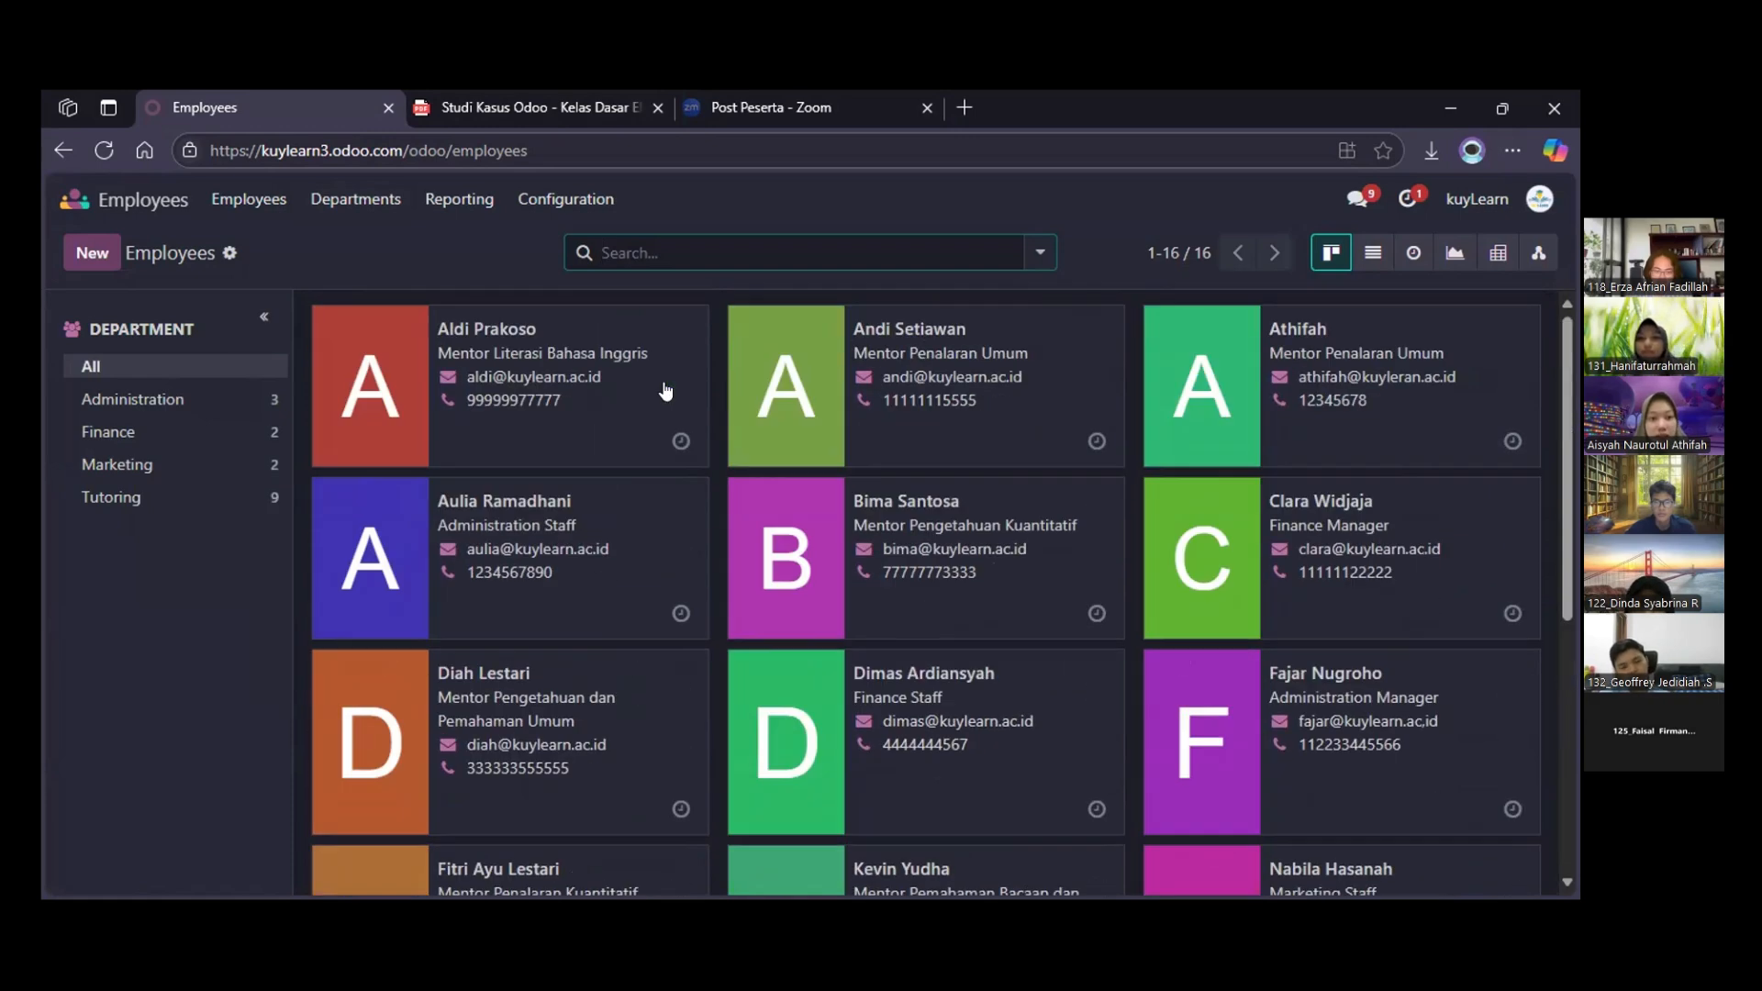
pyautogui.click(390, 361)
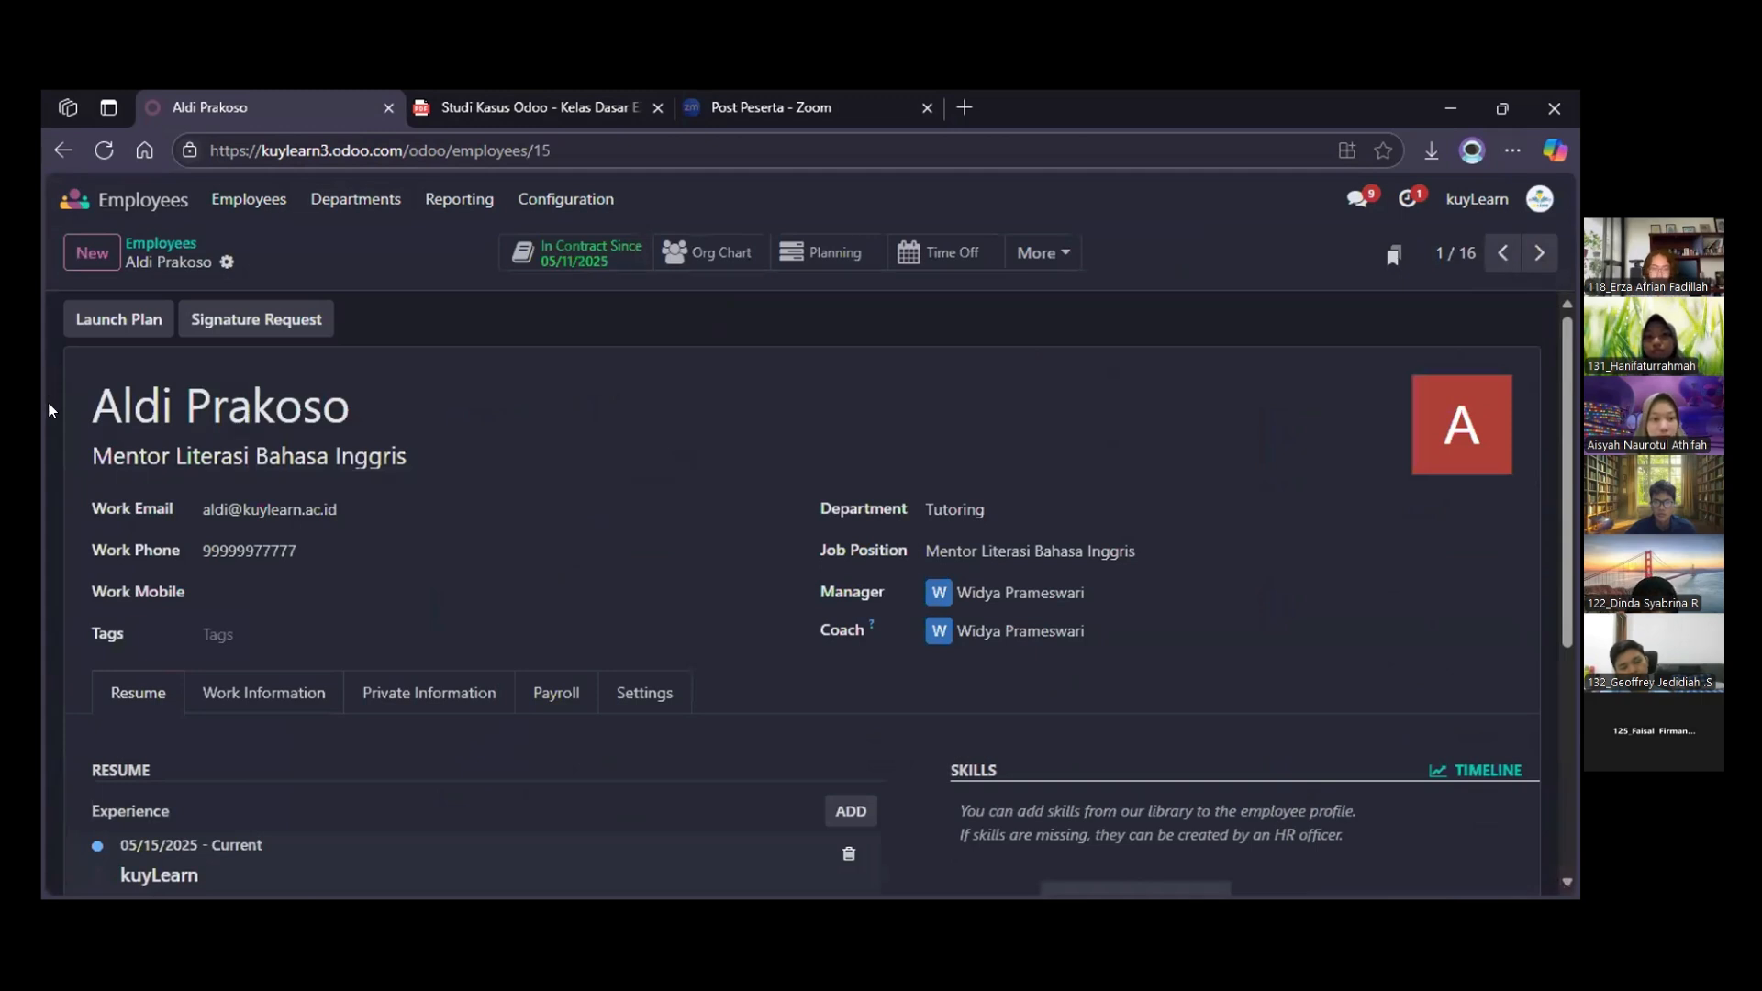
pyautogui.scroll(-1, 52, 409)
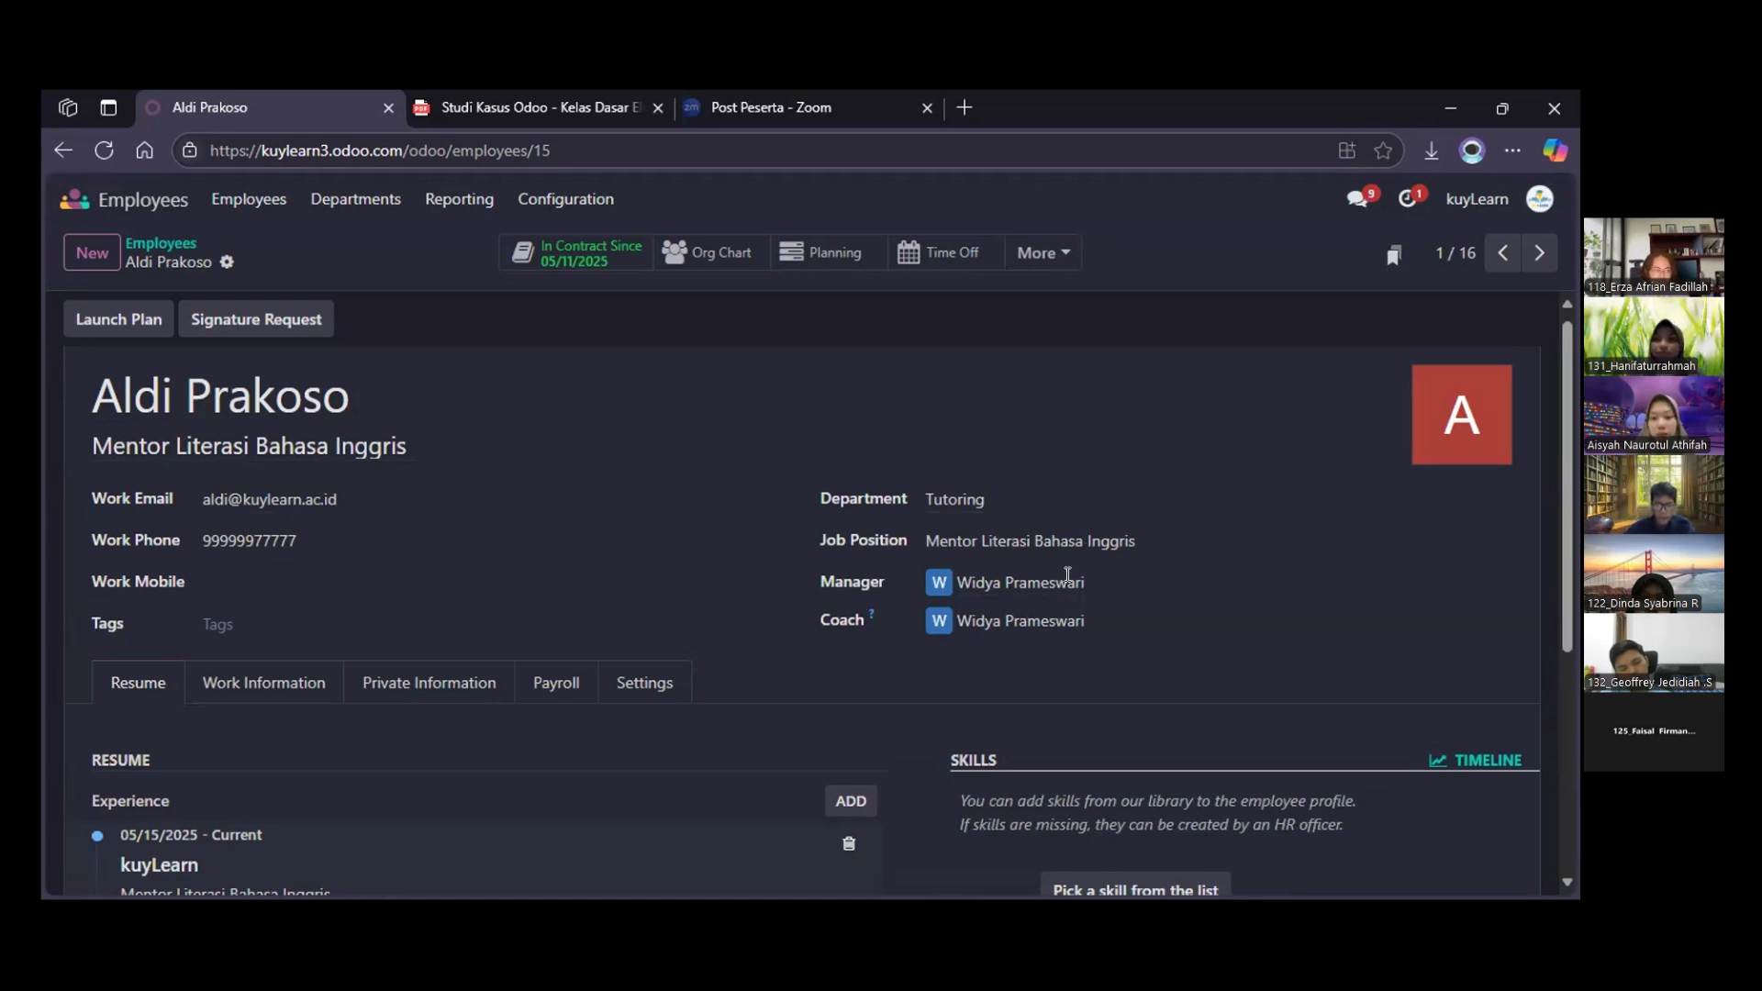
# Review the Mentor Literasi Bahasa Inggris's resume, skills and activity log, and return to the full employee list
pyautogui.scroll(-3, 1067, 574)
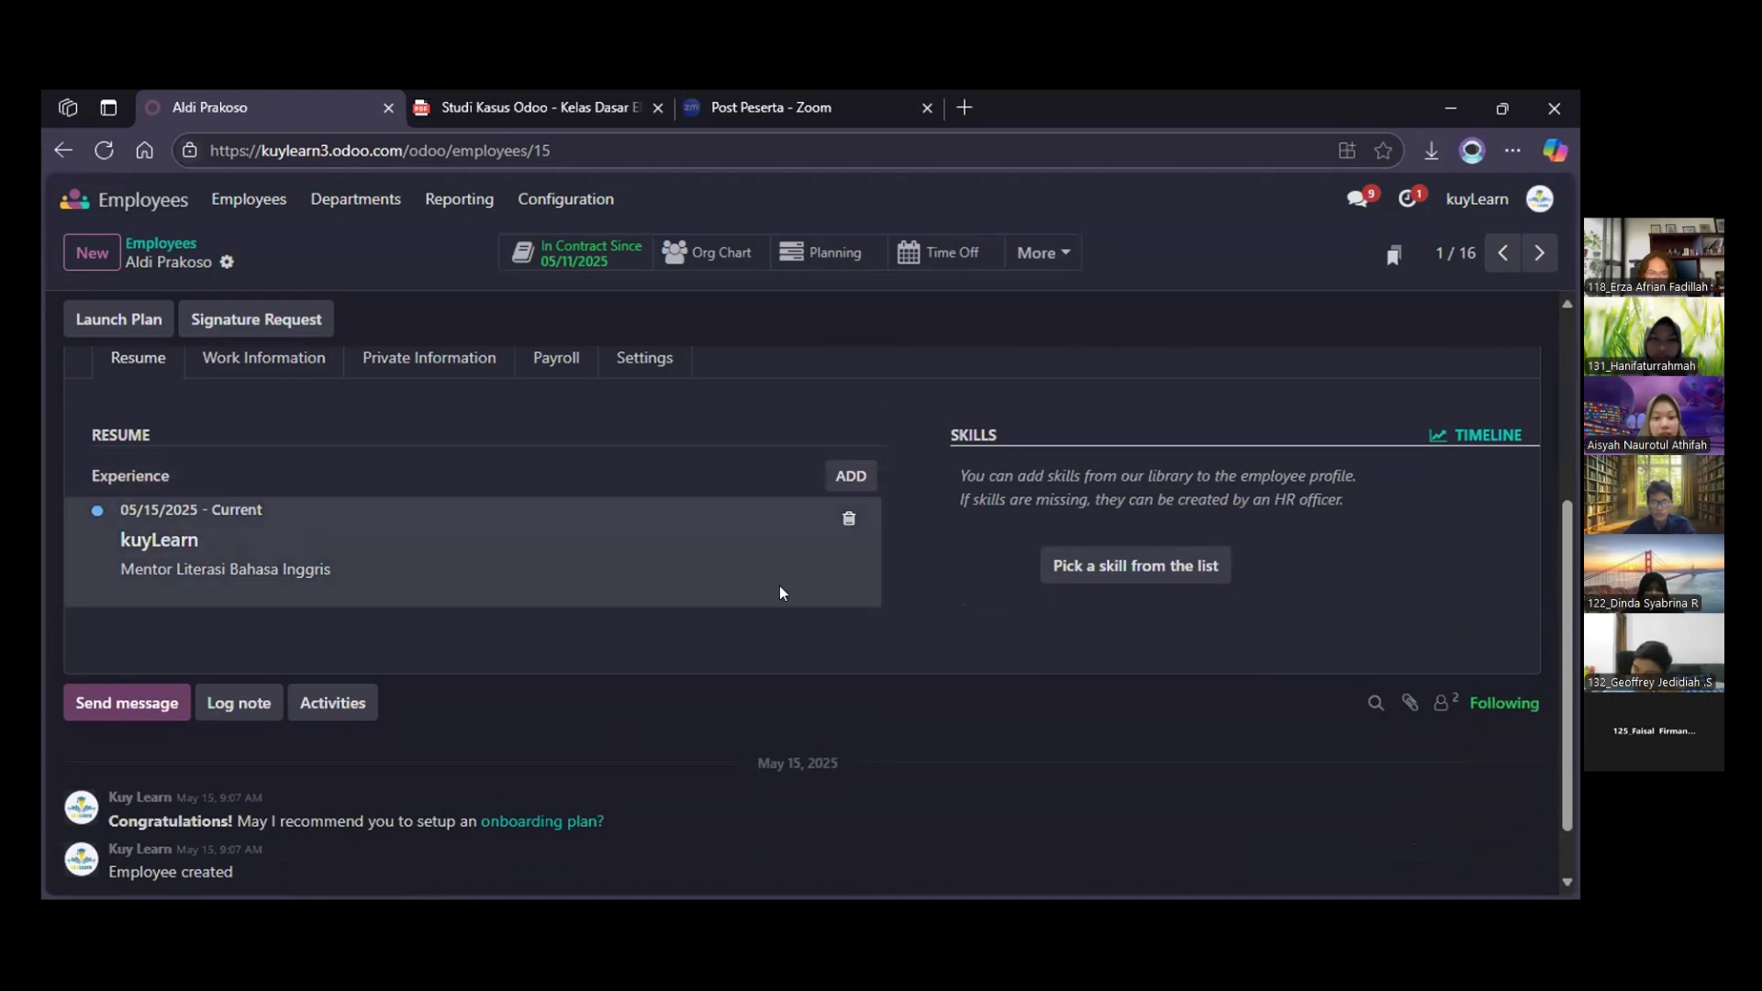
pyautogui.scroll(-1, 780, 592)
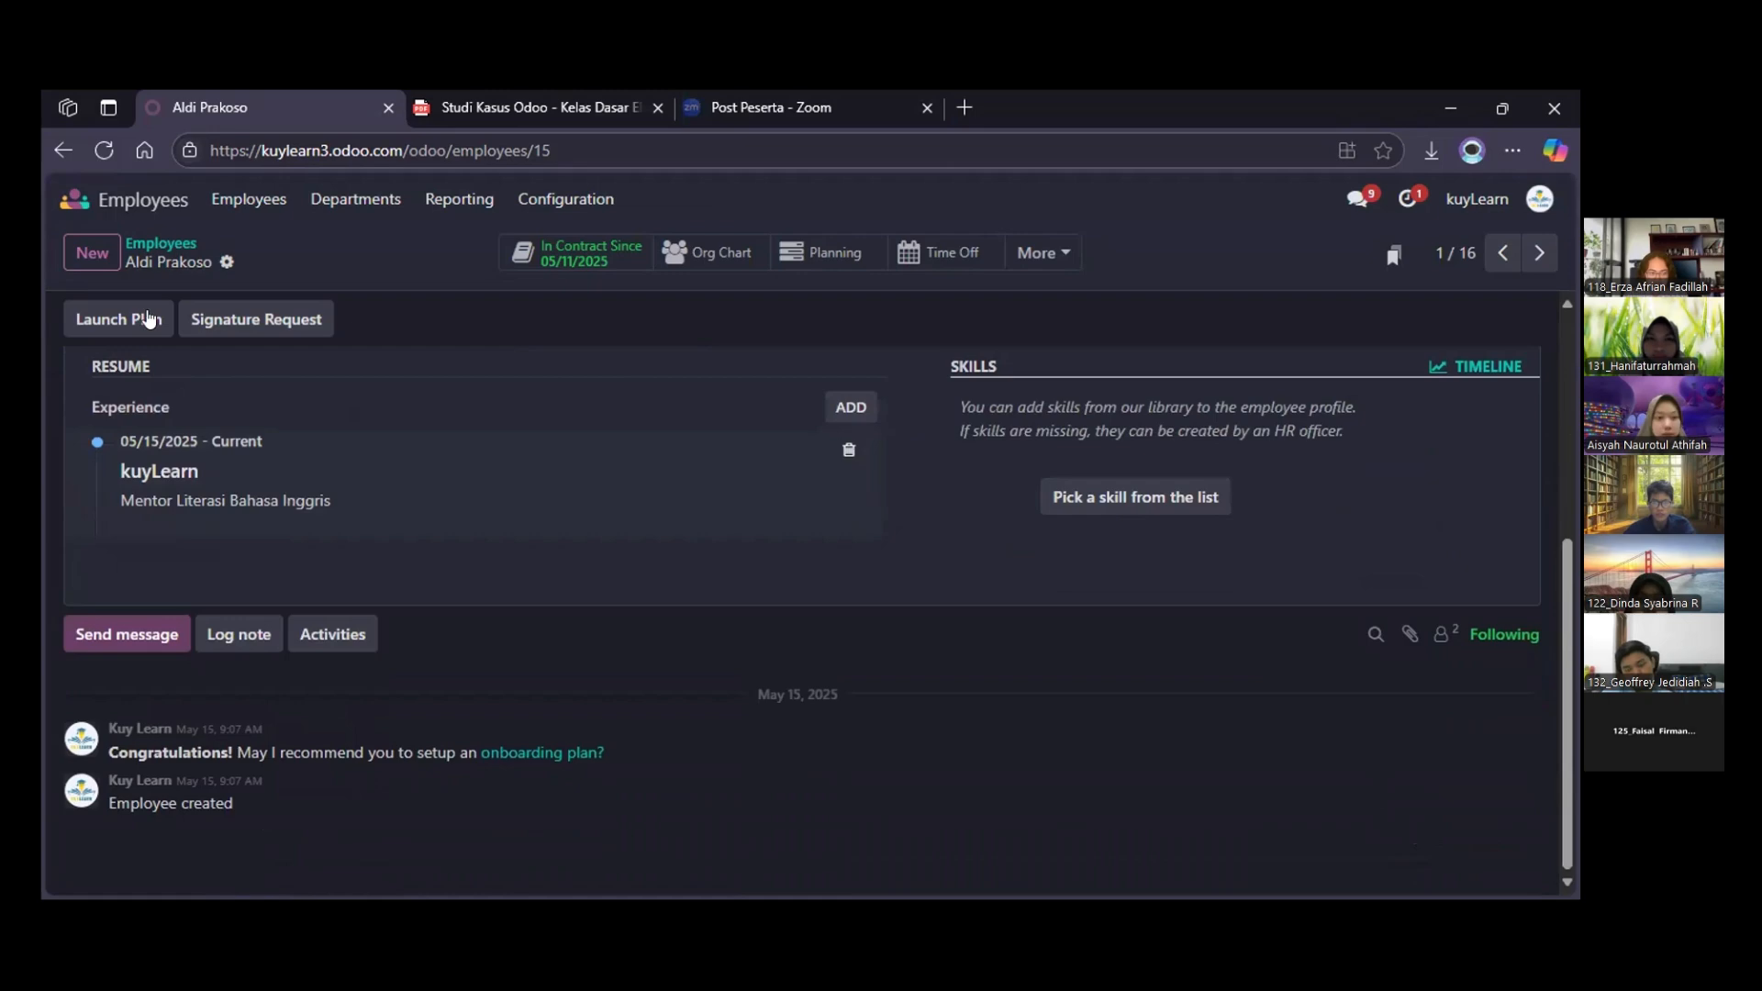
pyautogui.scroll(6, 141, 315)
pyautogui.click(248, 199)
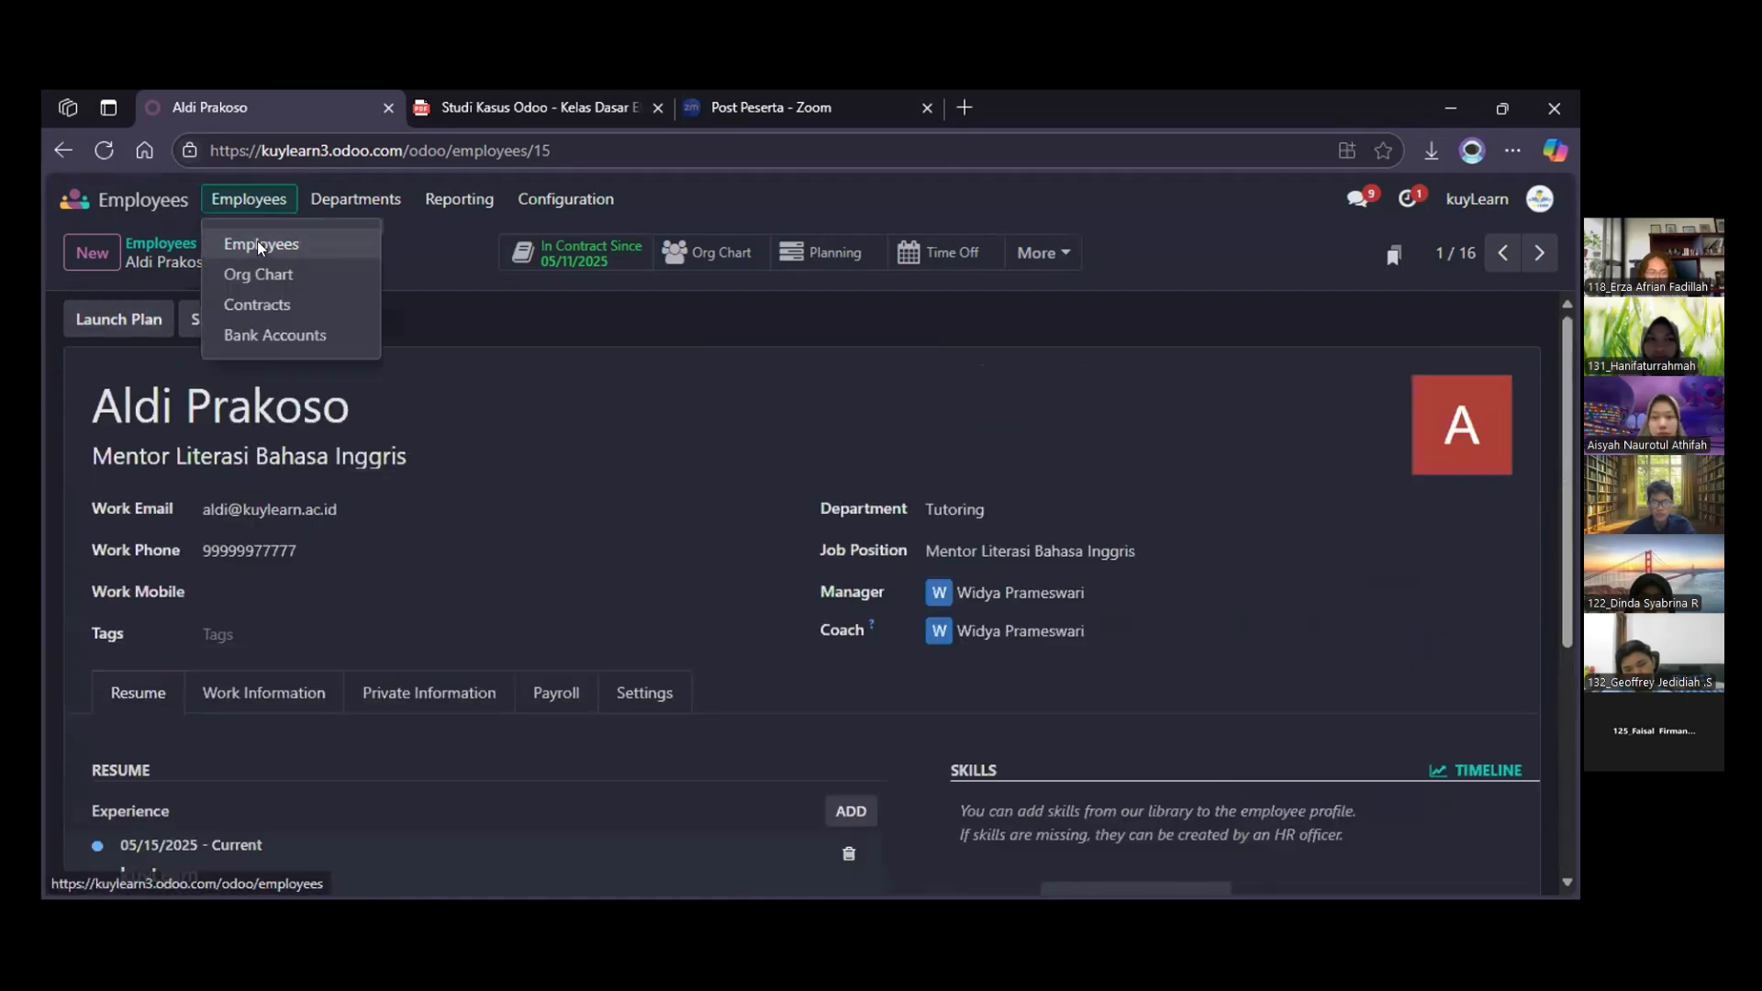
pyautogui.click(258, 241)
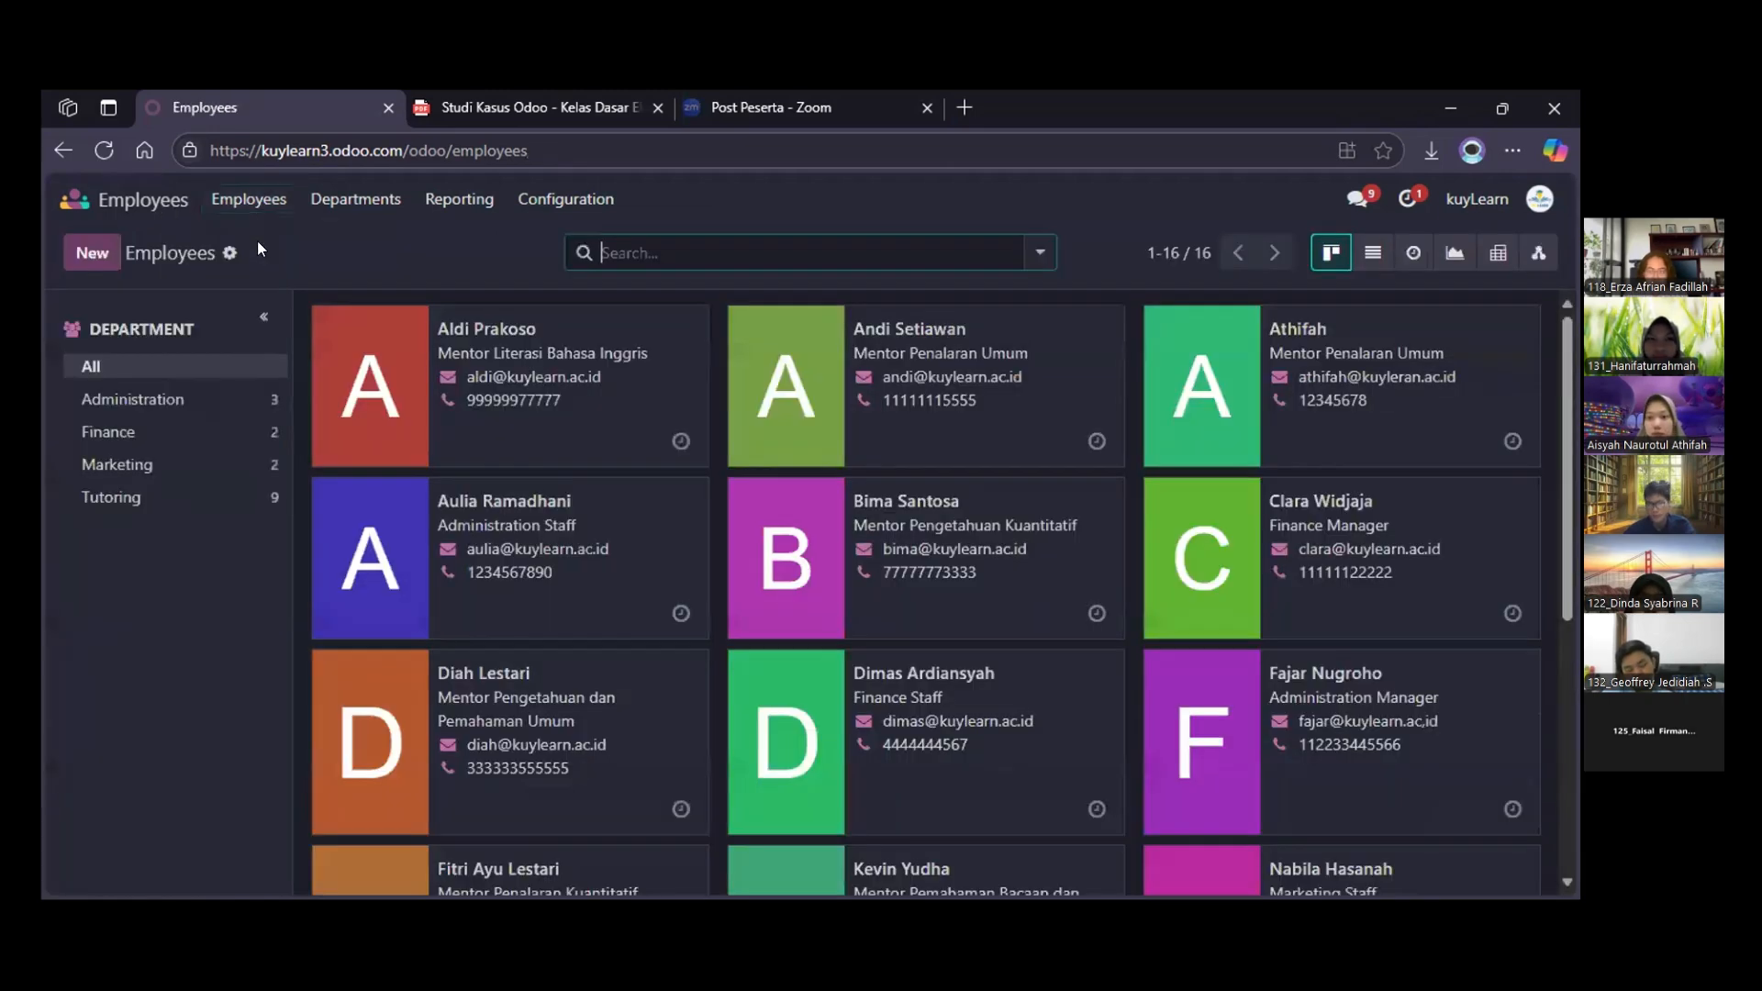
# View the employees as a hierarchy and examine the Finance and Tutoring departments' reporting structures
pyautogui.click(1539, 252)
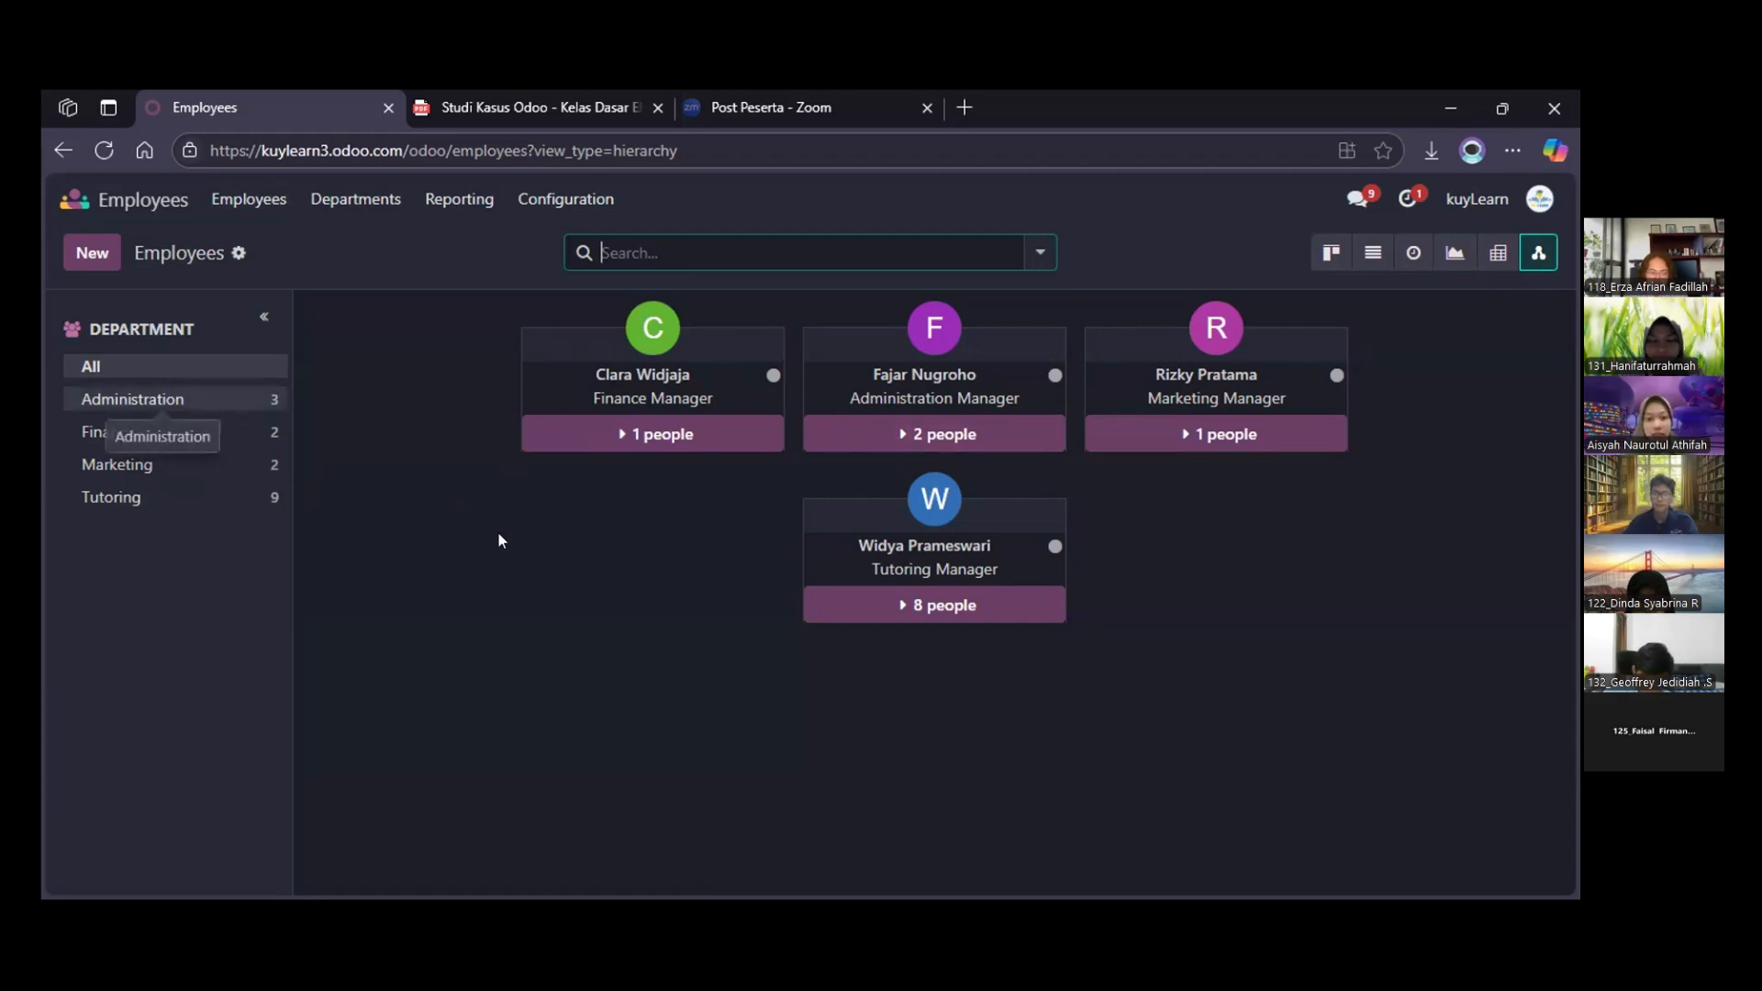
pyautogui.click(246, 432)
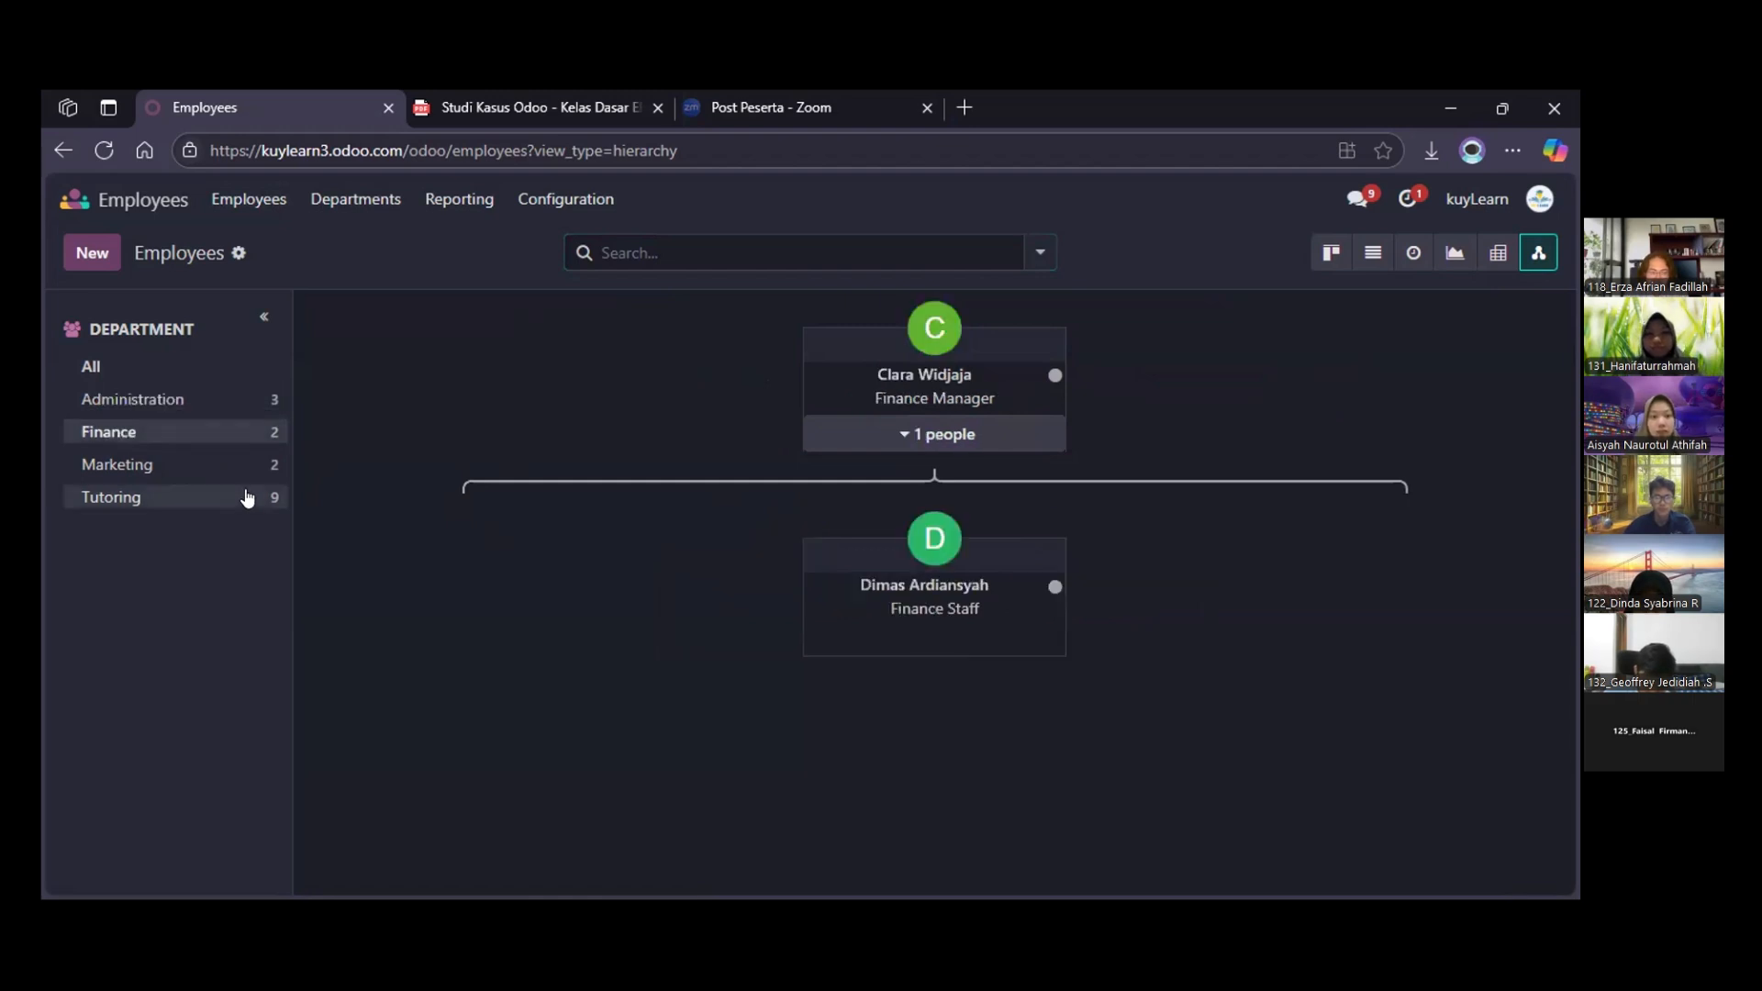
pyautogui.click(247, 498)
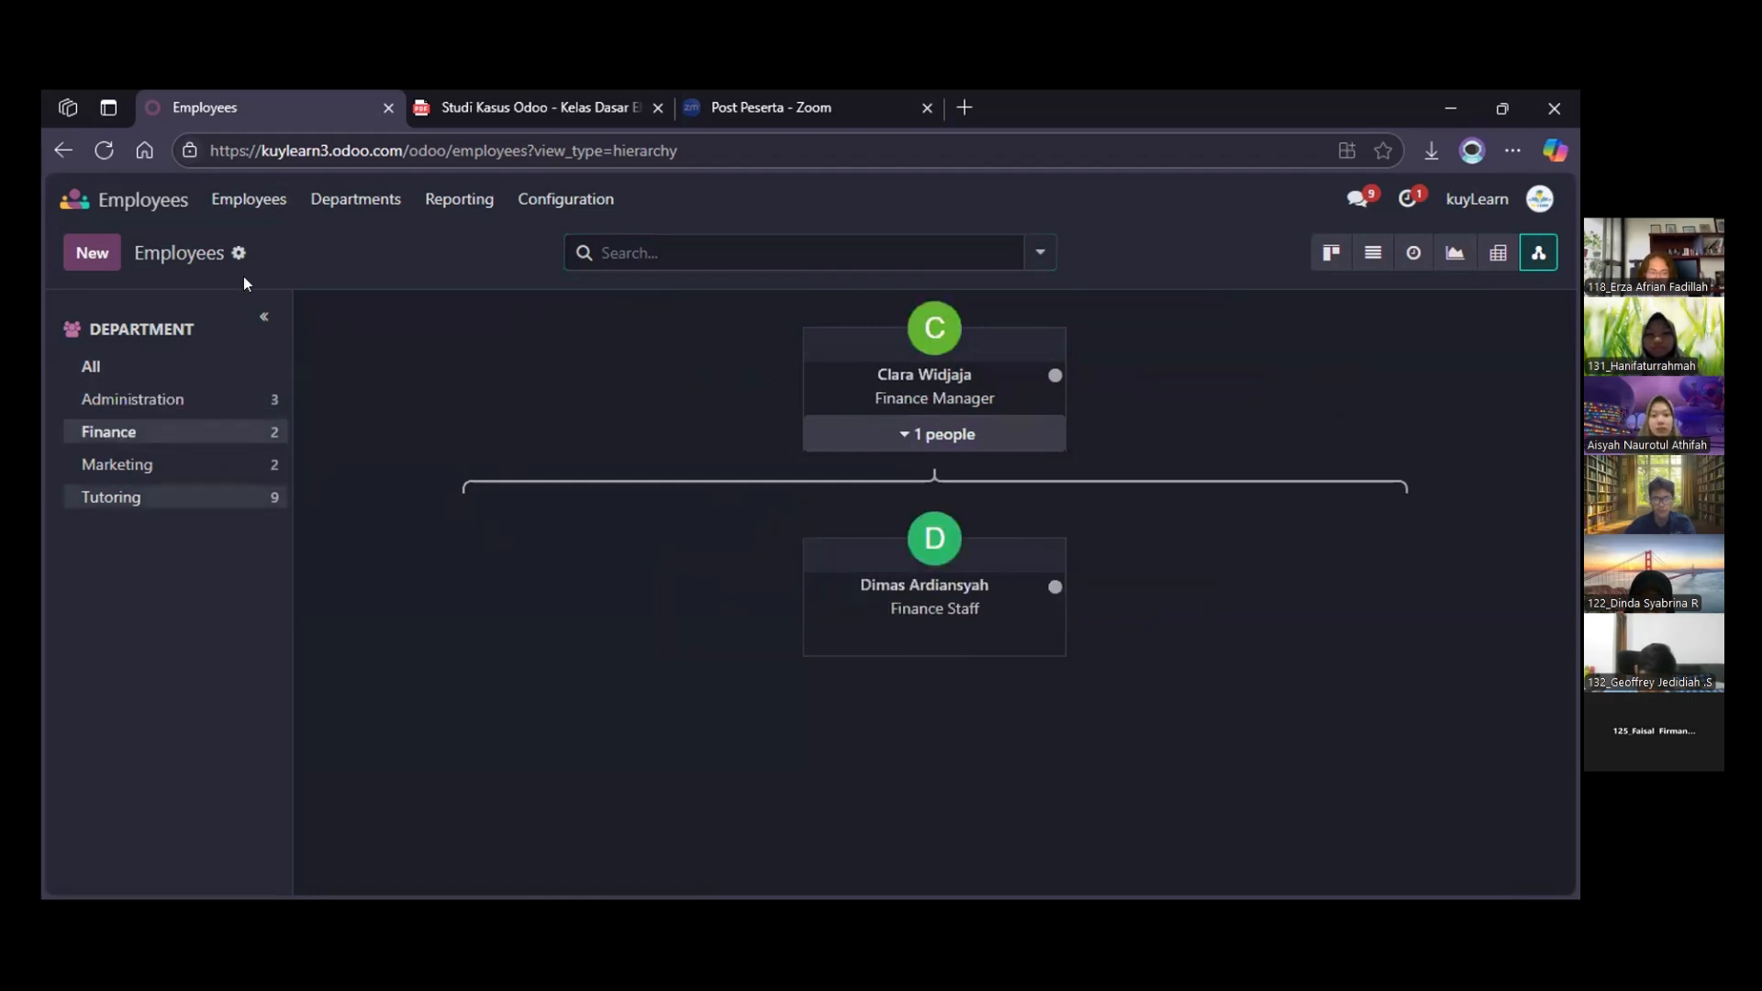
# Start a new employee record from the employee list, entering the employee's name and the job title Mentor Literasi Bahasa Inggris
pyautogui.click(246, 202)
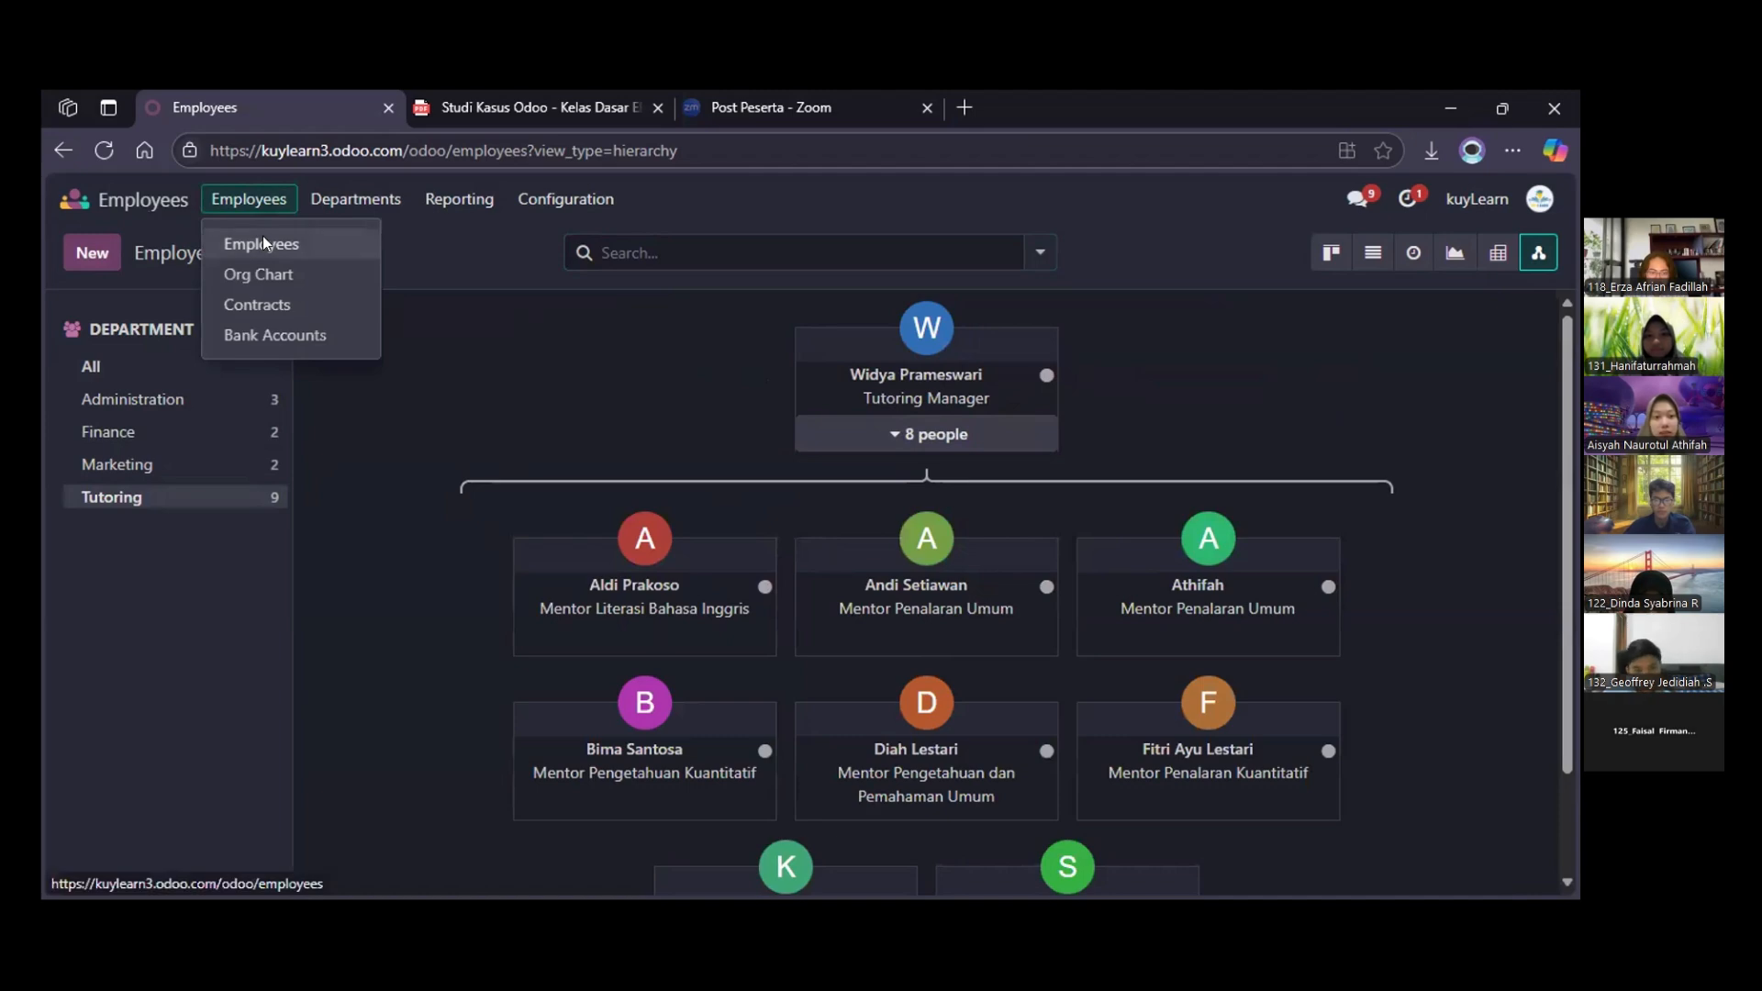
pyautogui.click(263, 242)
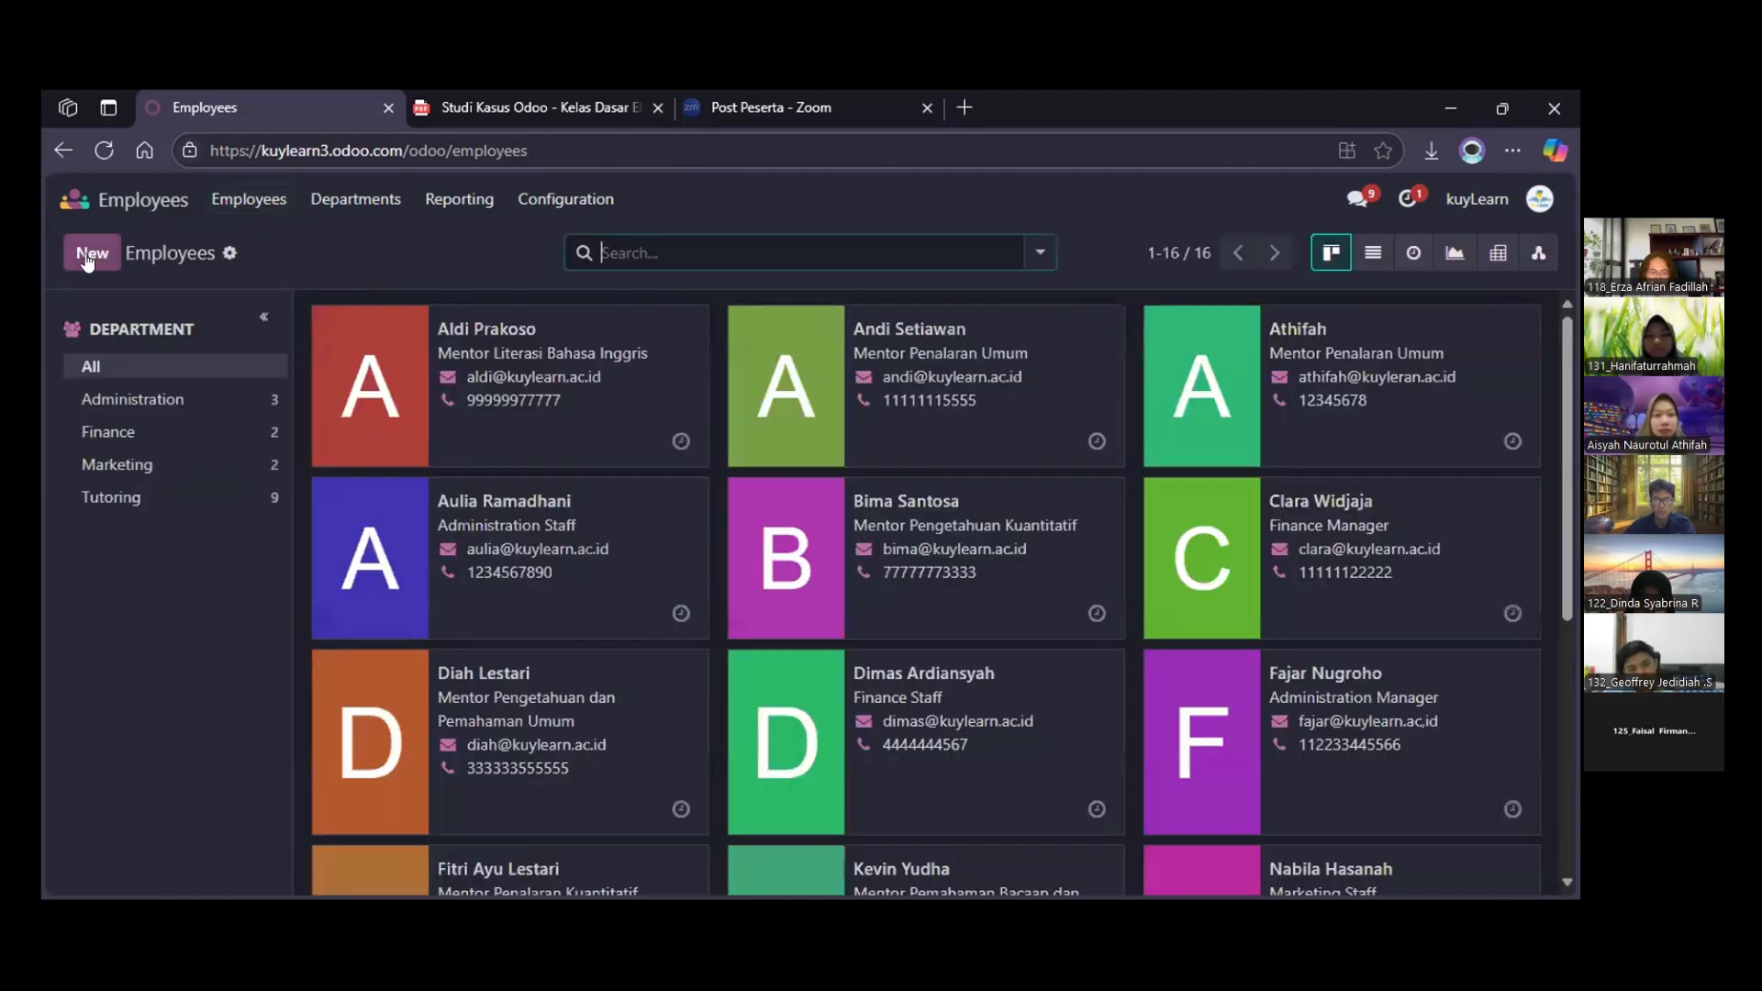
pyautogui.click(91, 255)
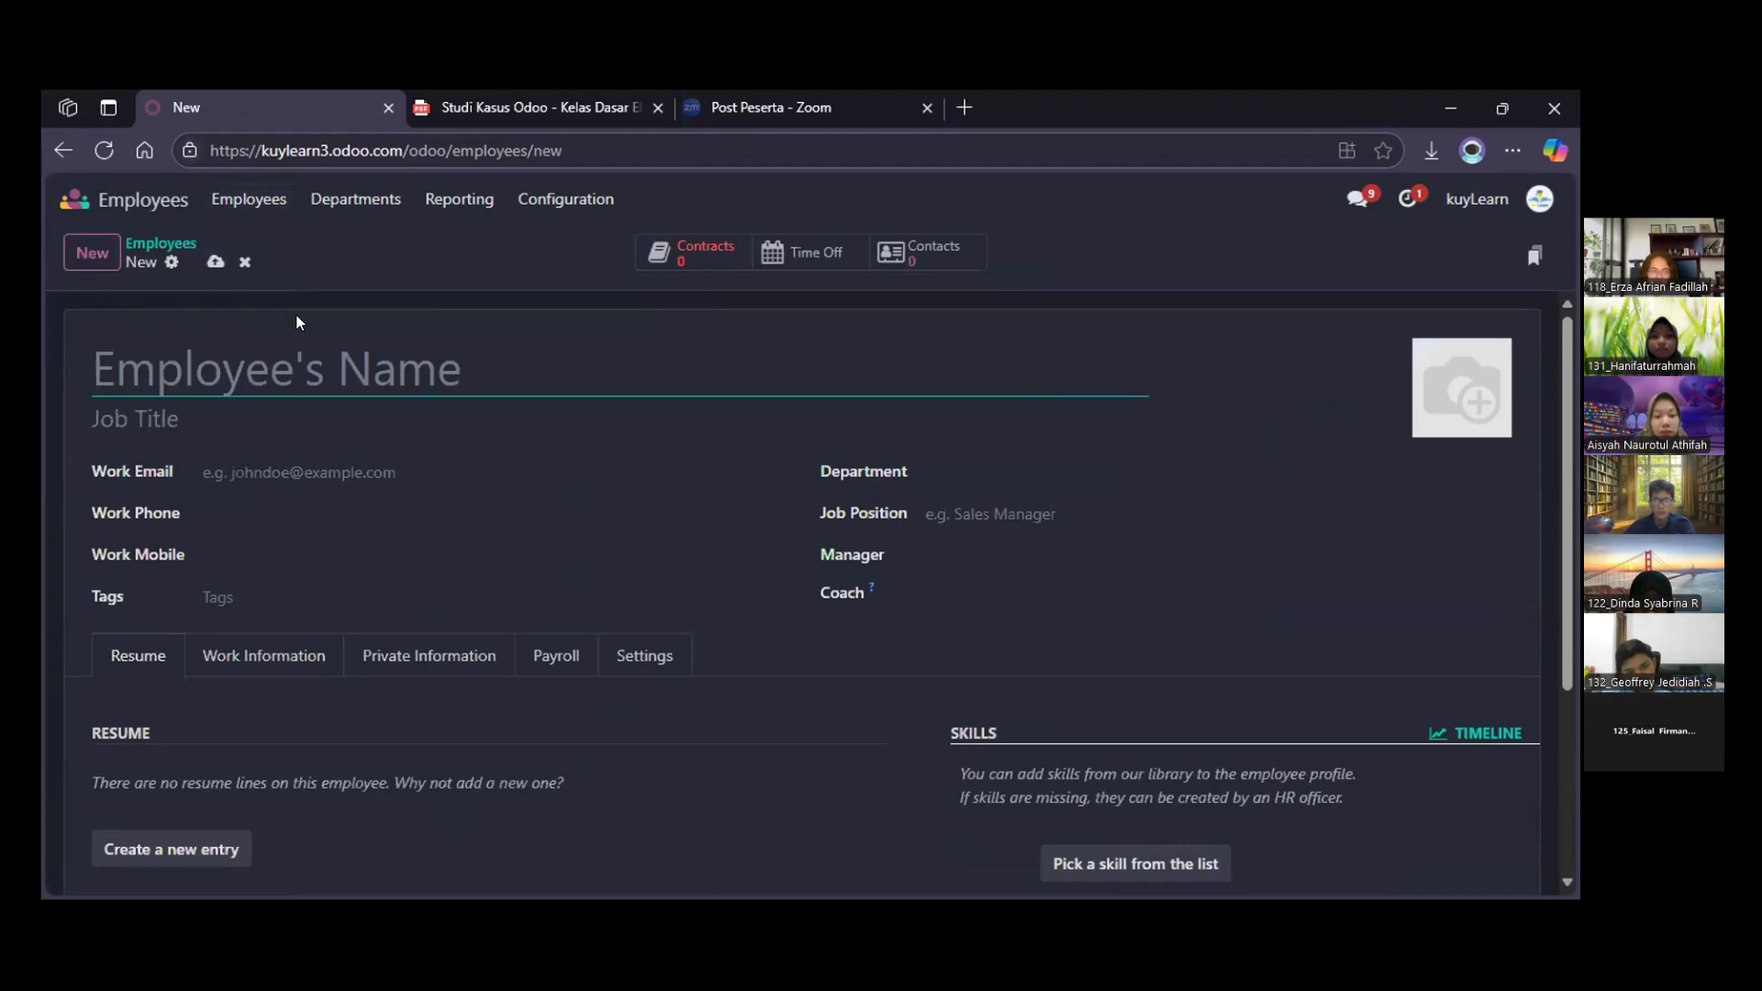
pyautogui.write('Hani')
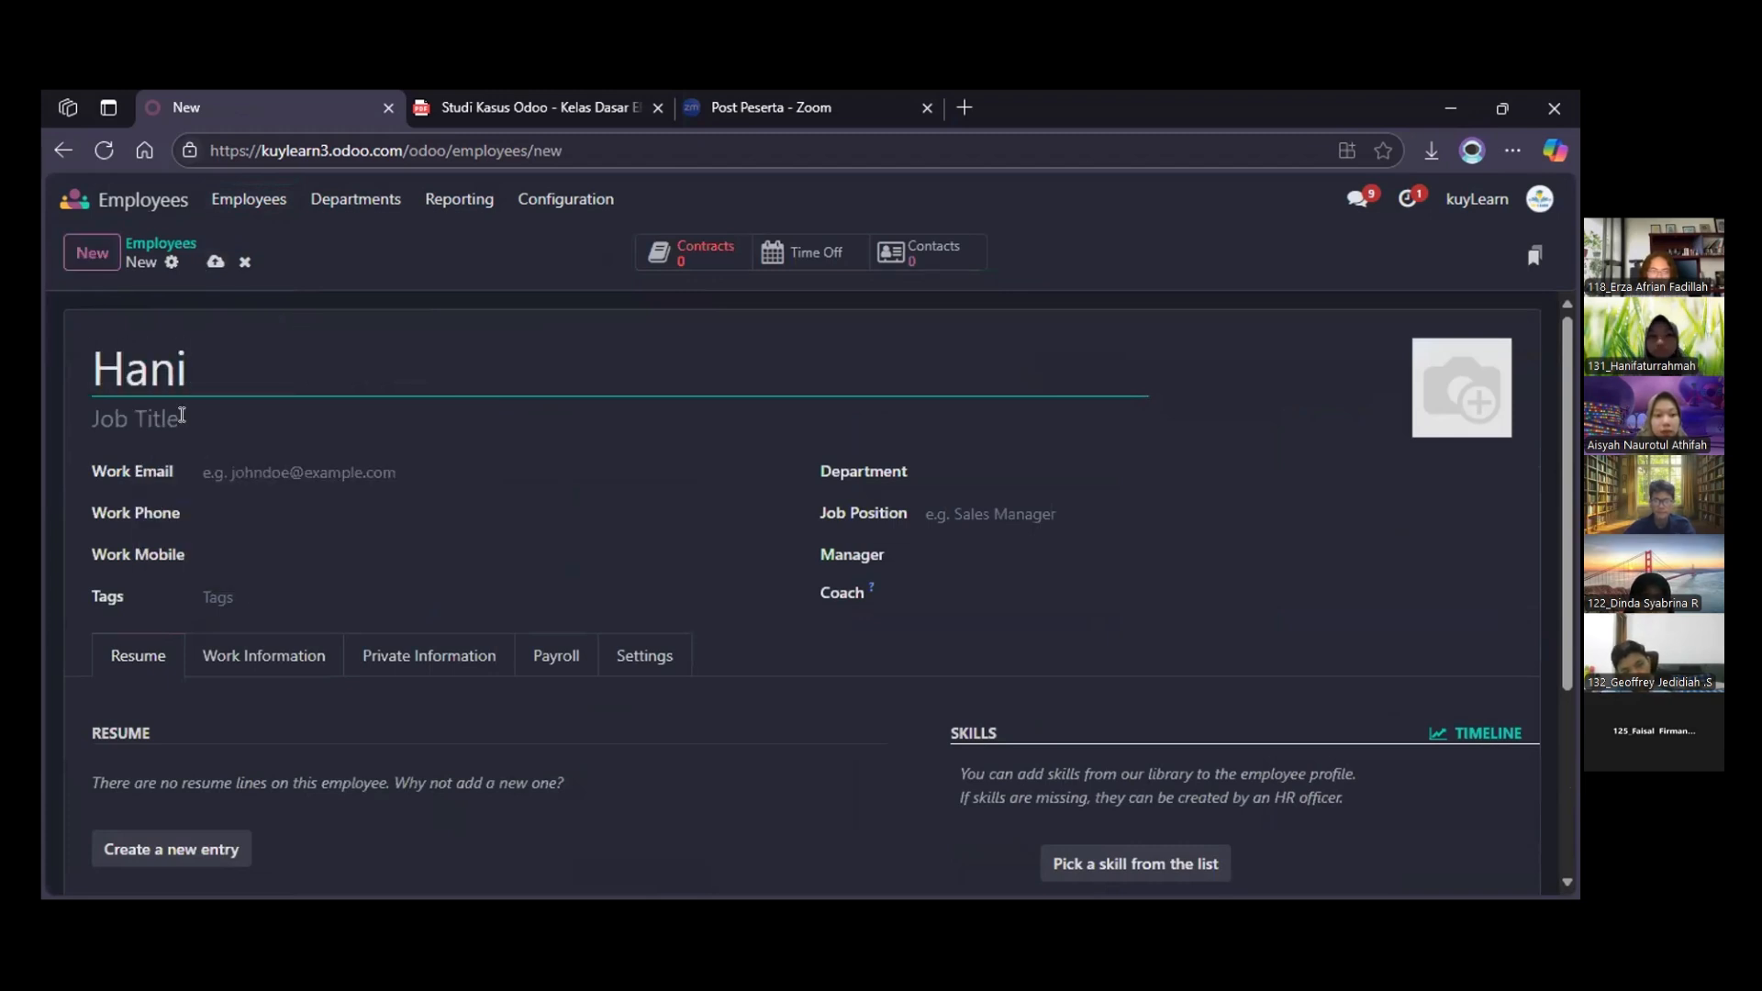
pyautogui.click(182, 418)
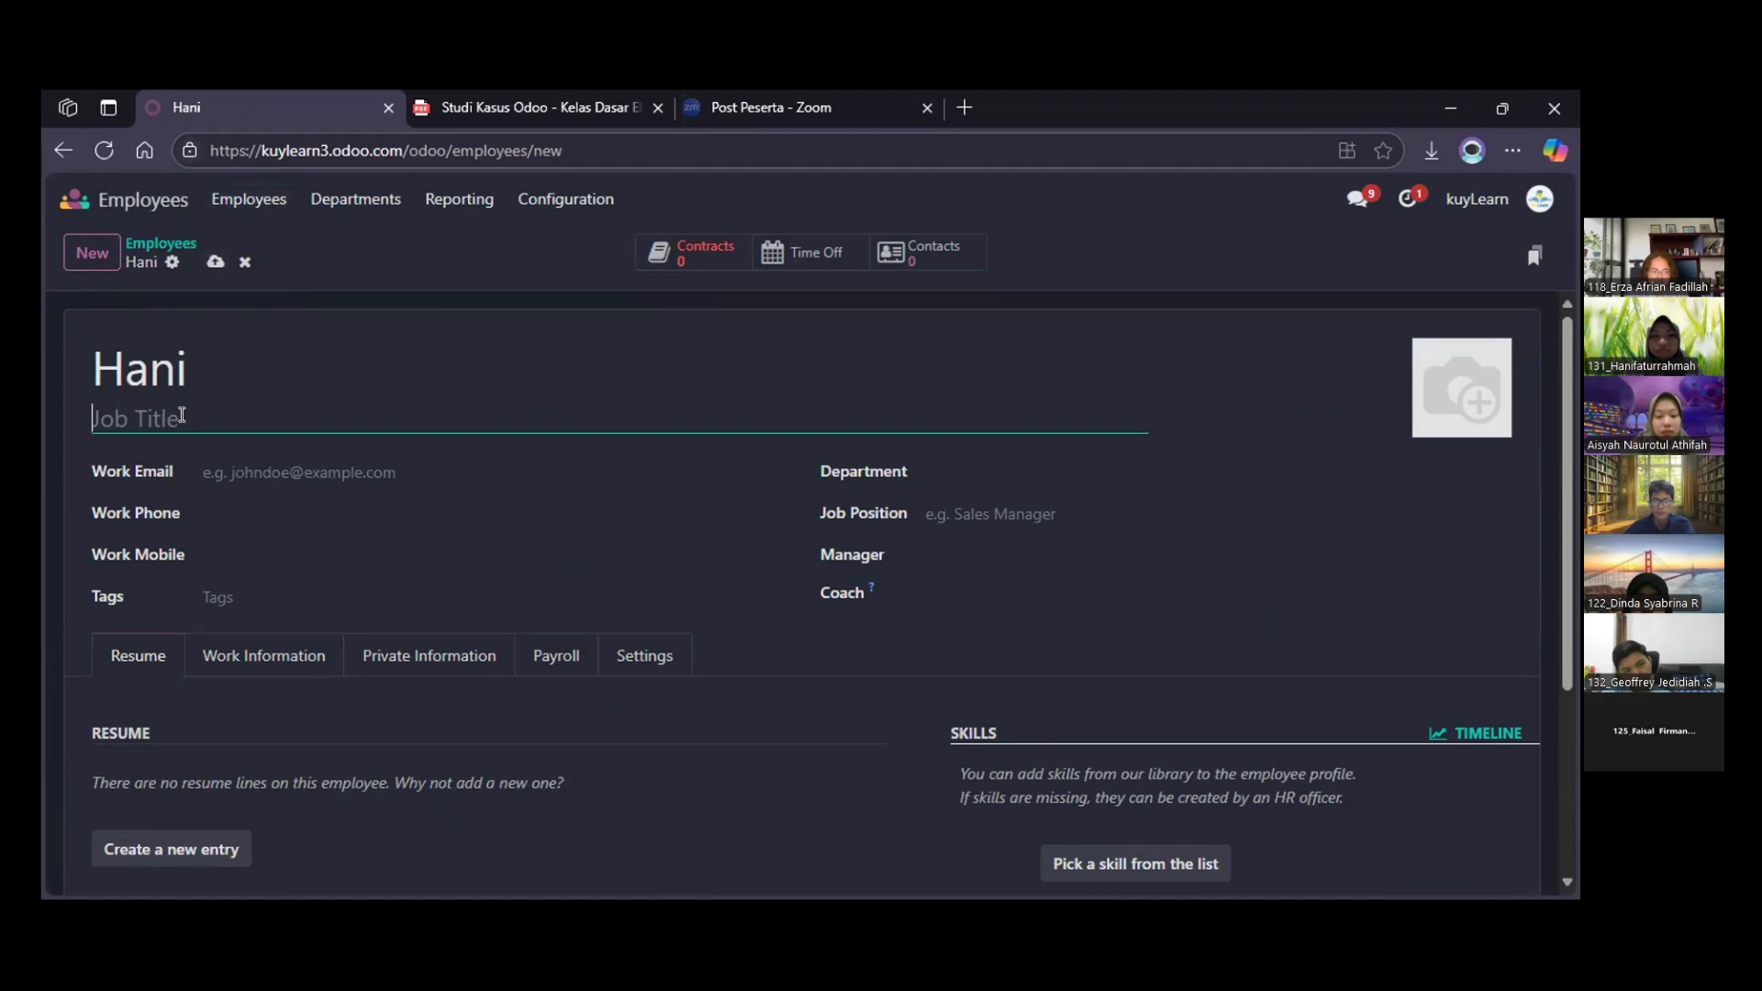
pyautogui.write('Mentor Literasi')
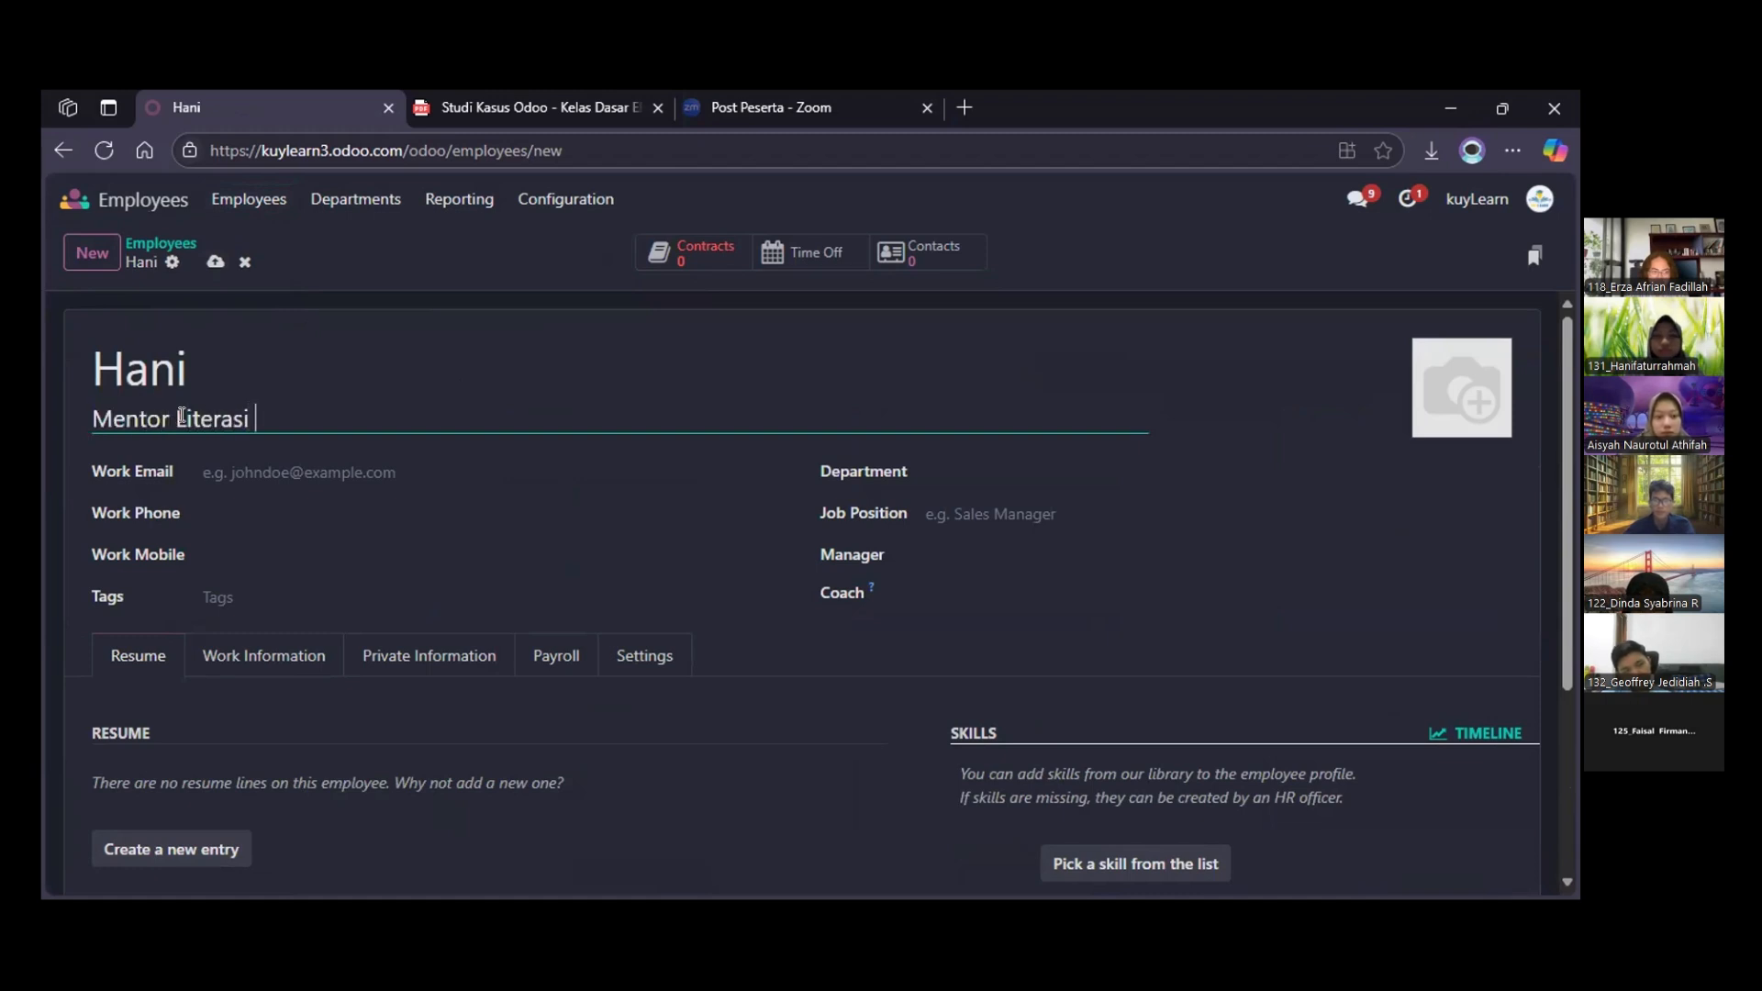
pyautogui.write('Bahasa')
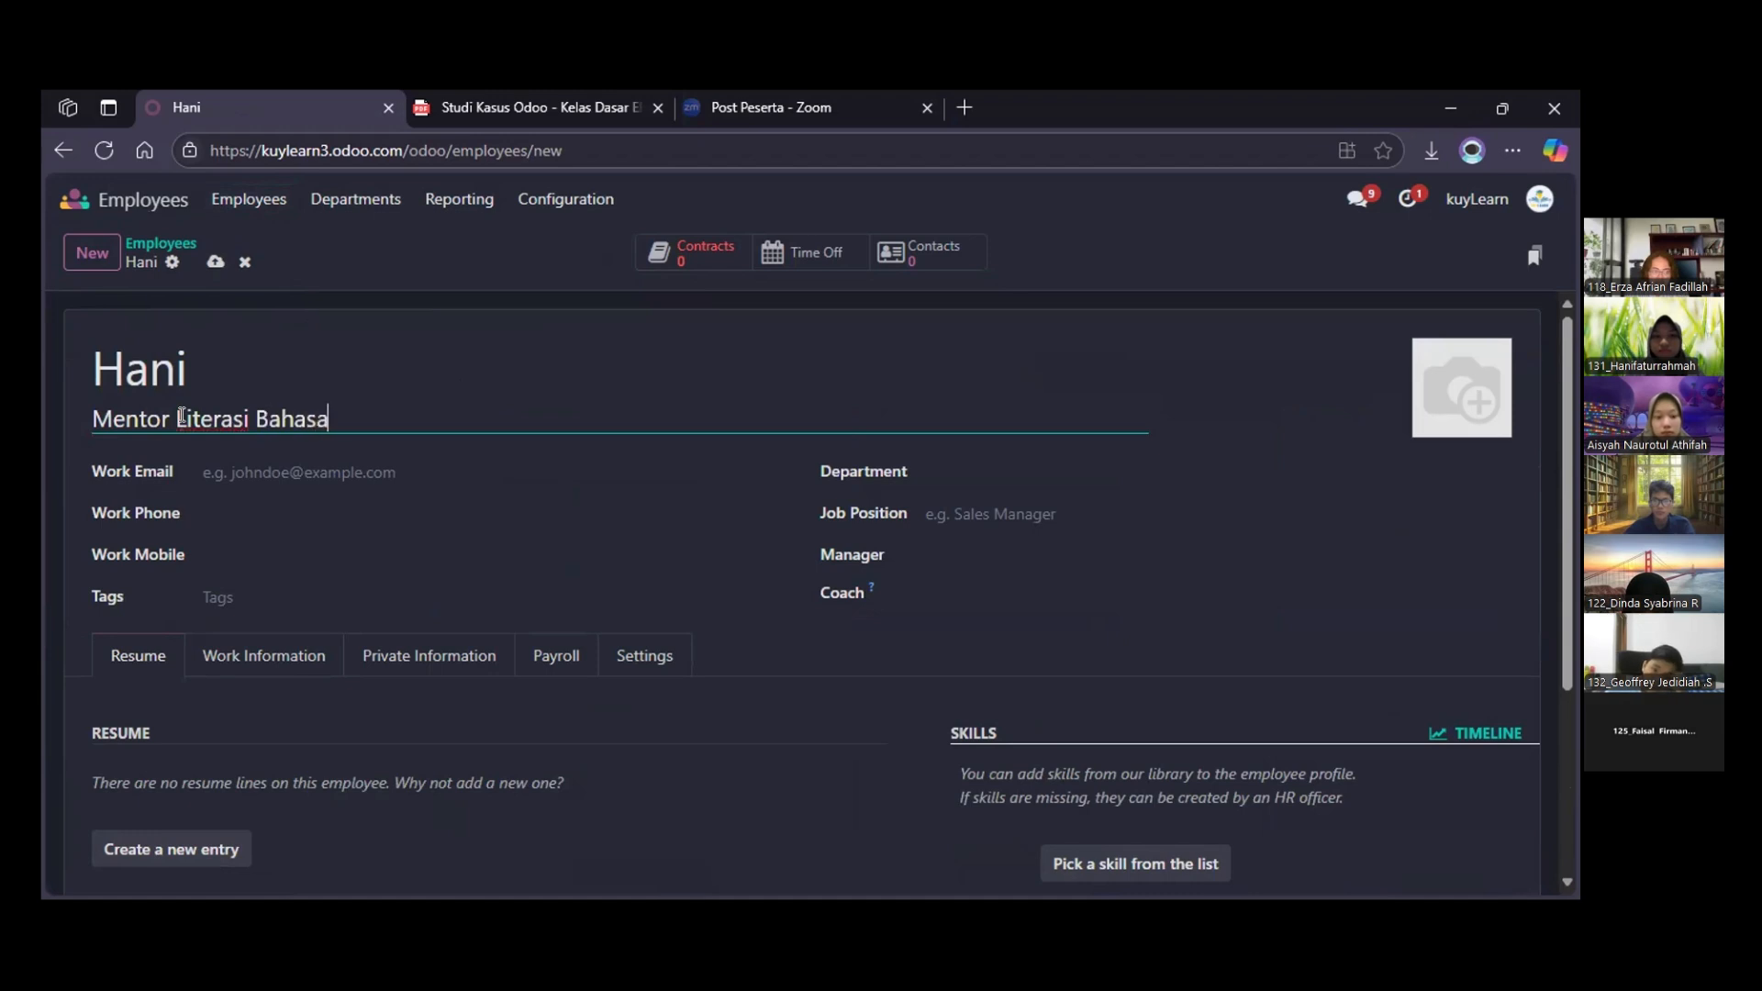
pyautogui.write(' Inggris')
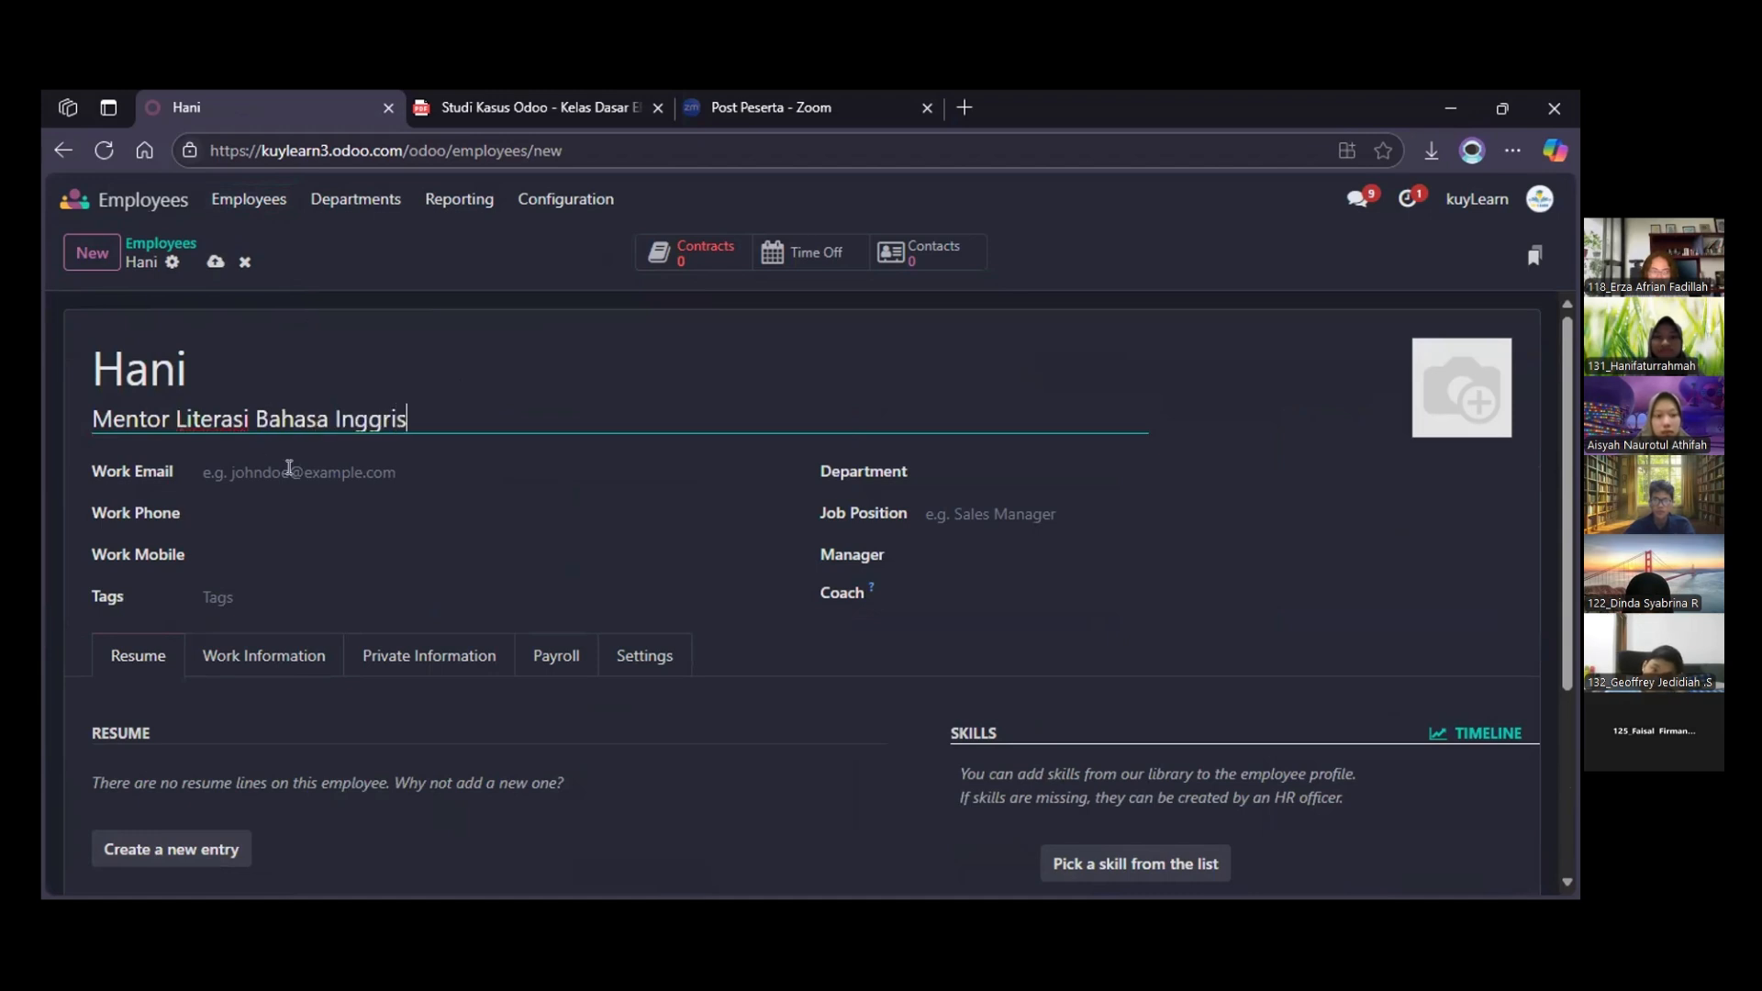
# Fill in the new employee's work email and work phone number
pyautogui.click(289, 468)
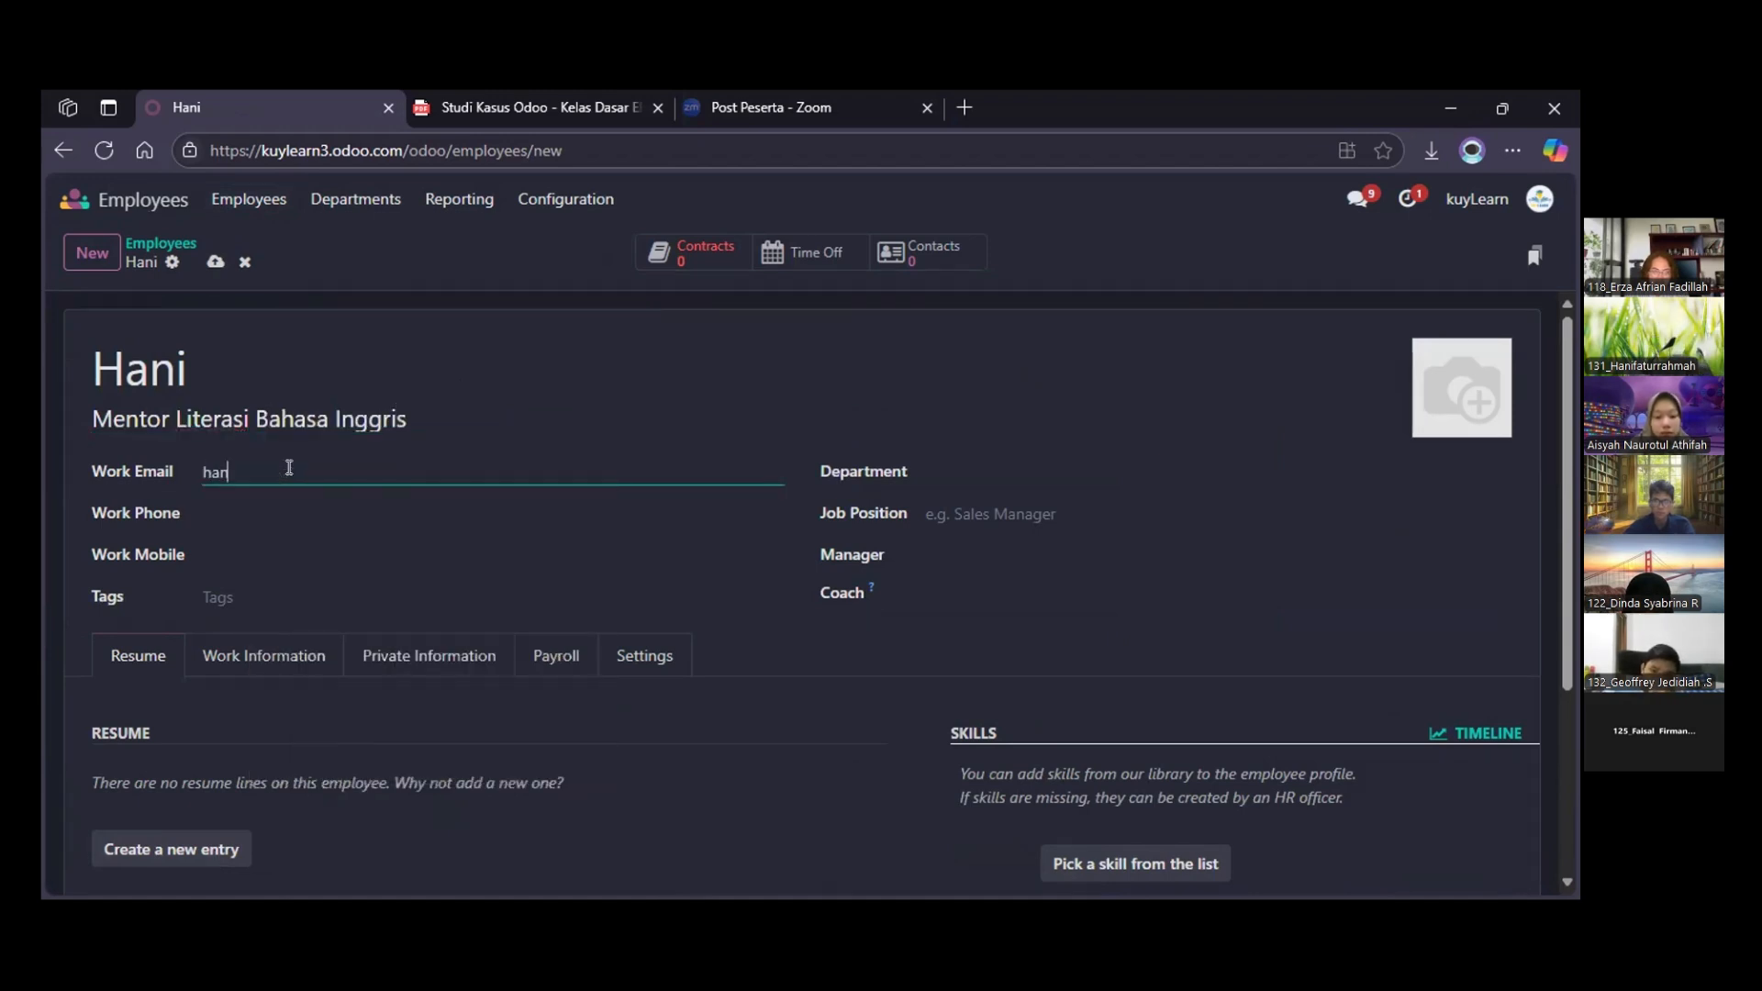
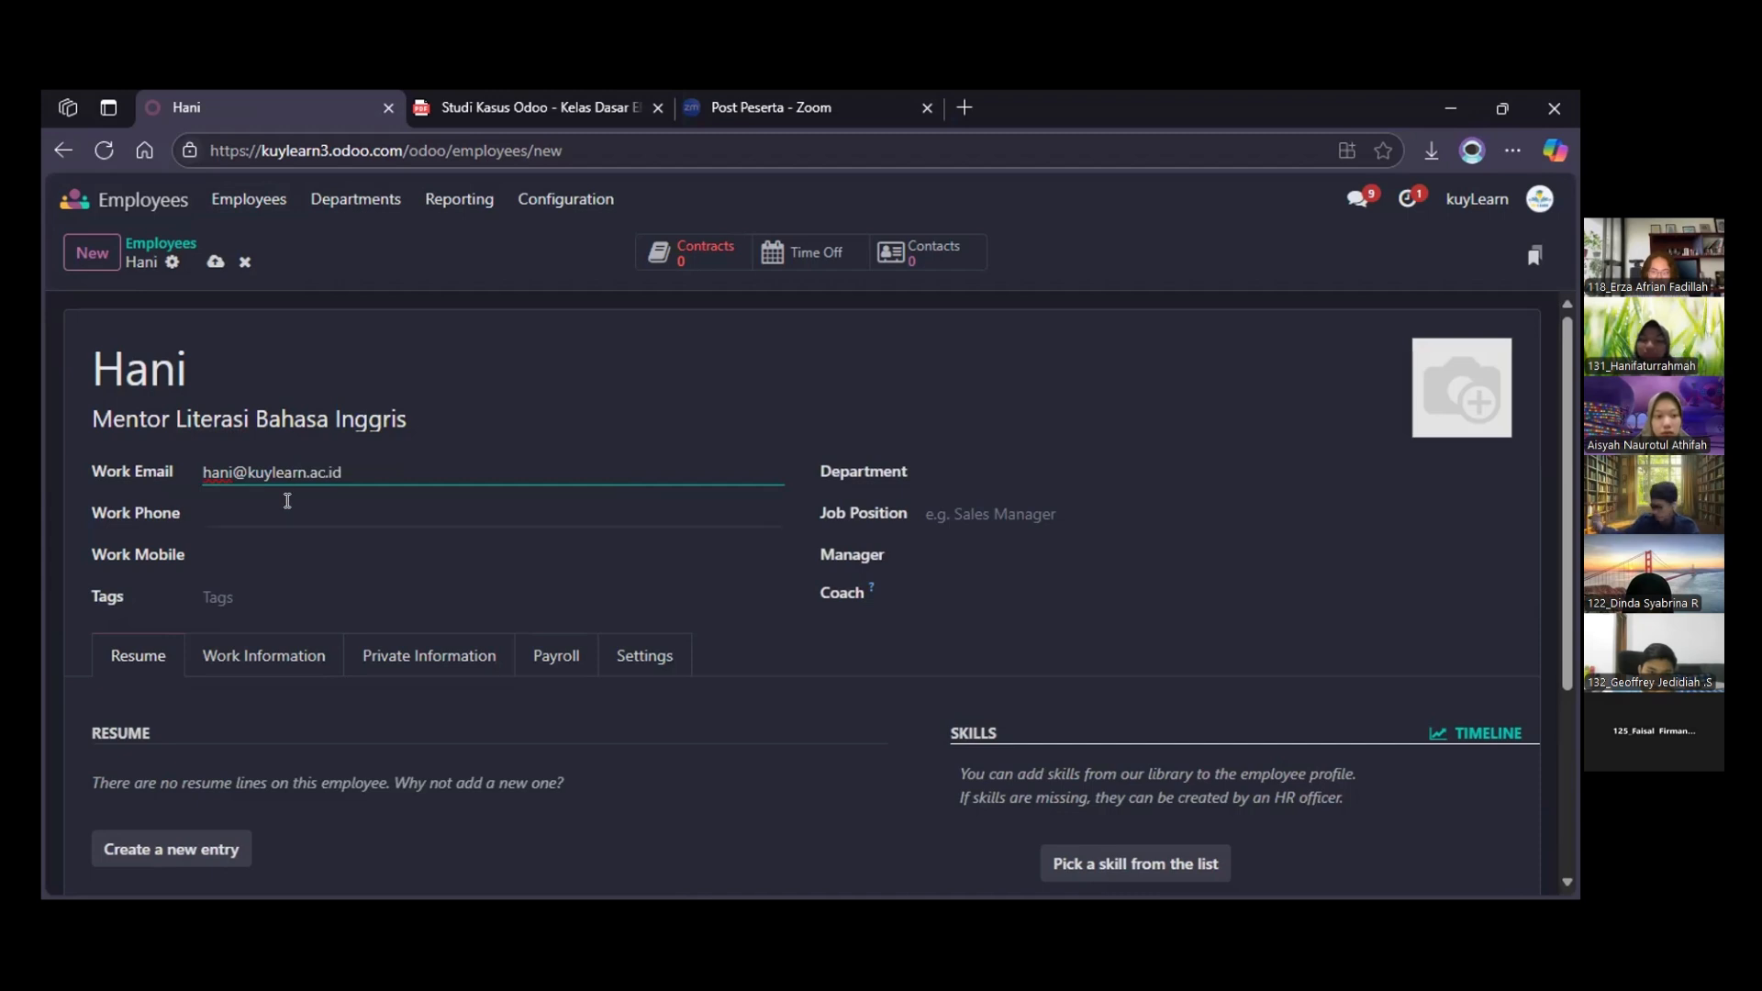
pyautogui.click(288, 500)
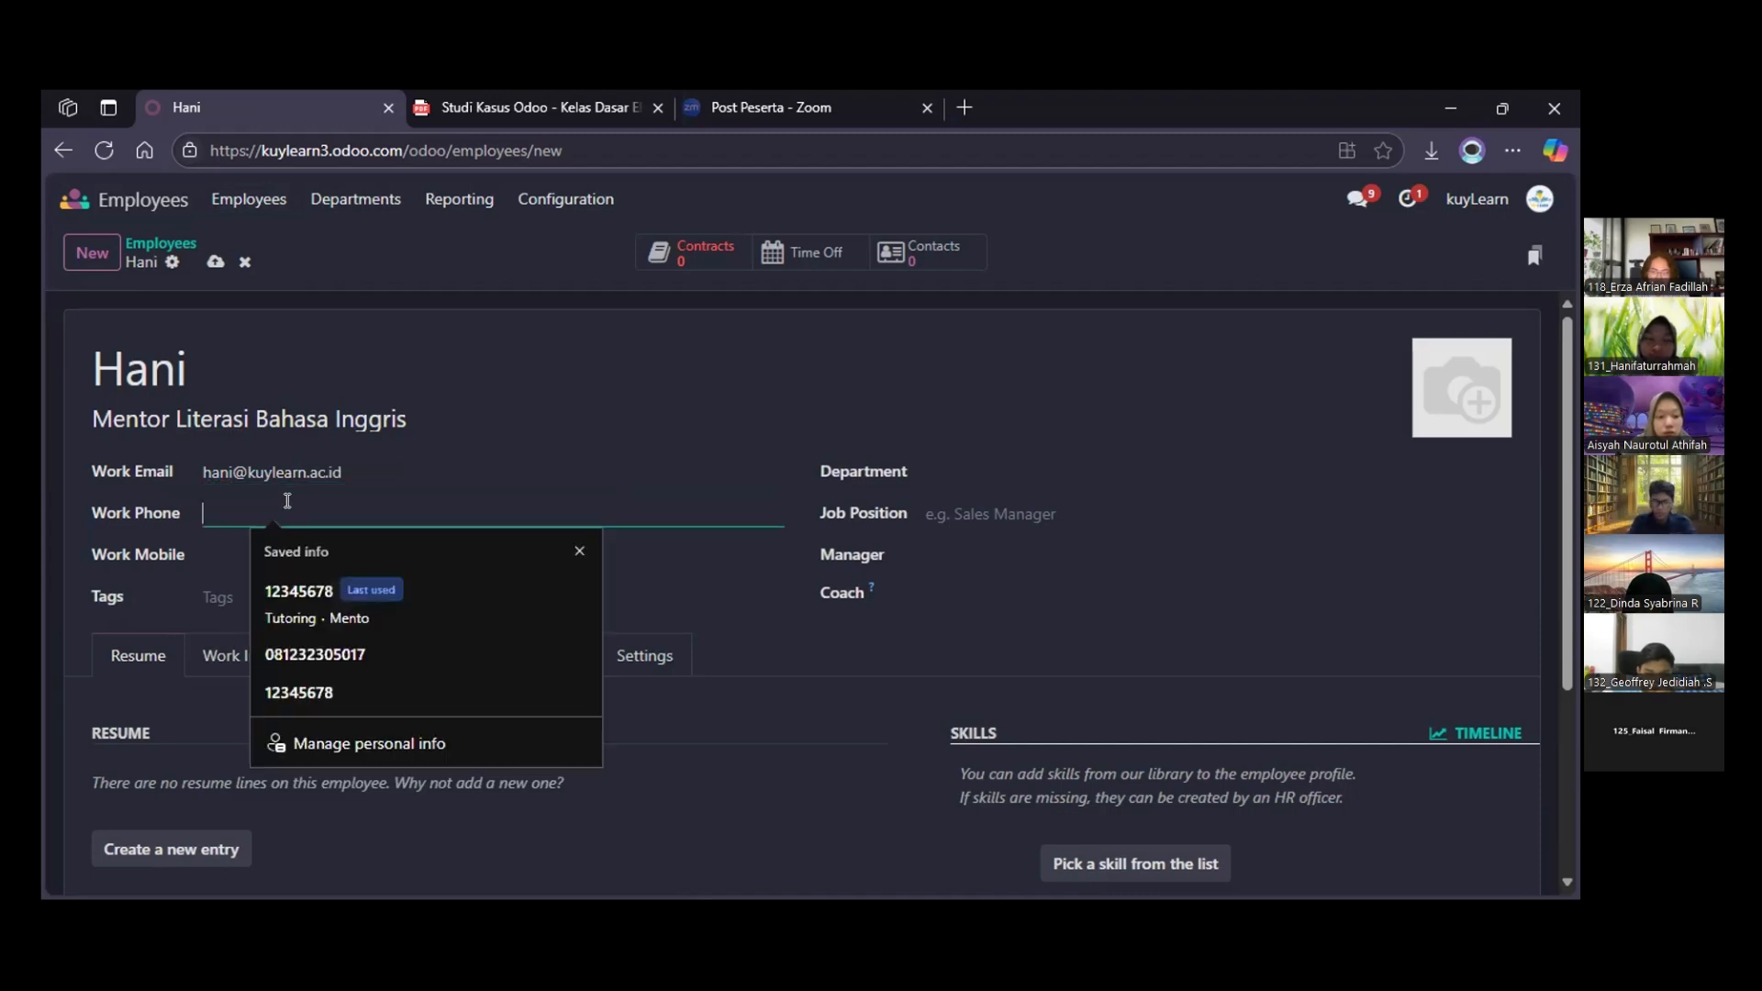
pyautogui.write('123456789')
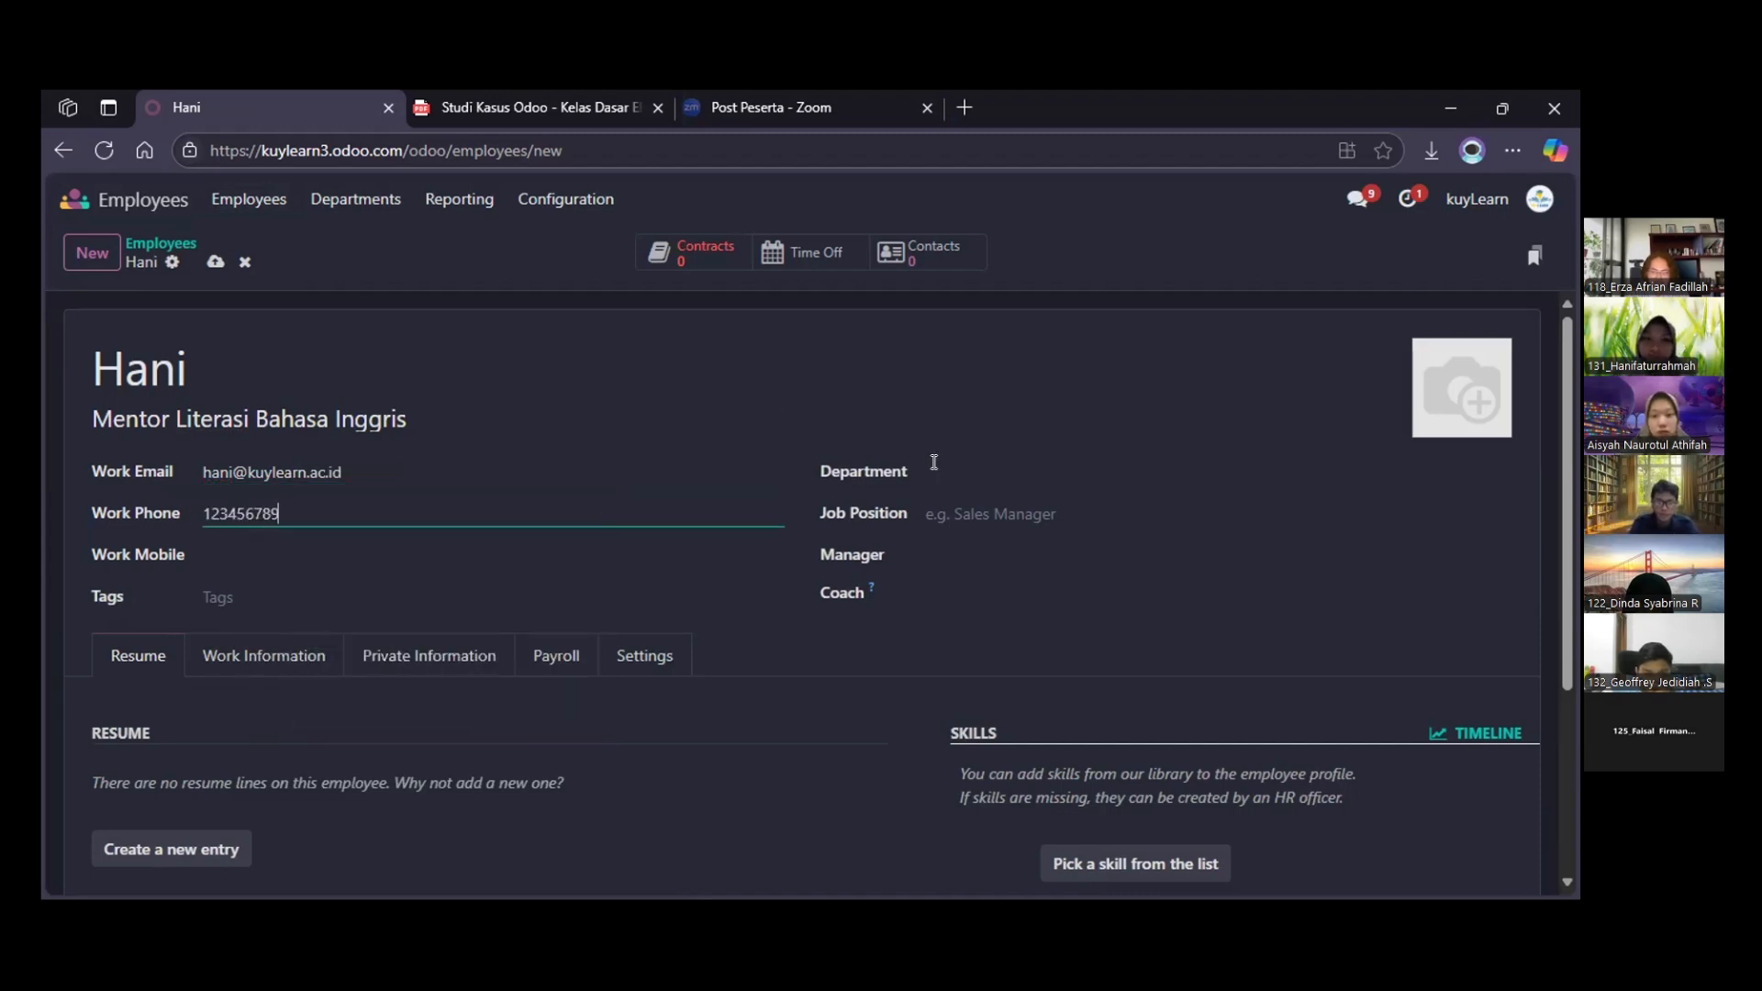
# Assign the new employee to the Tutoring department with the job position Mentor Literasi Bahasa Inggris
pyautogui.click(936, 463)
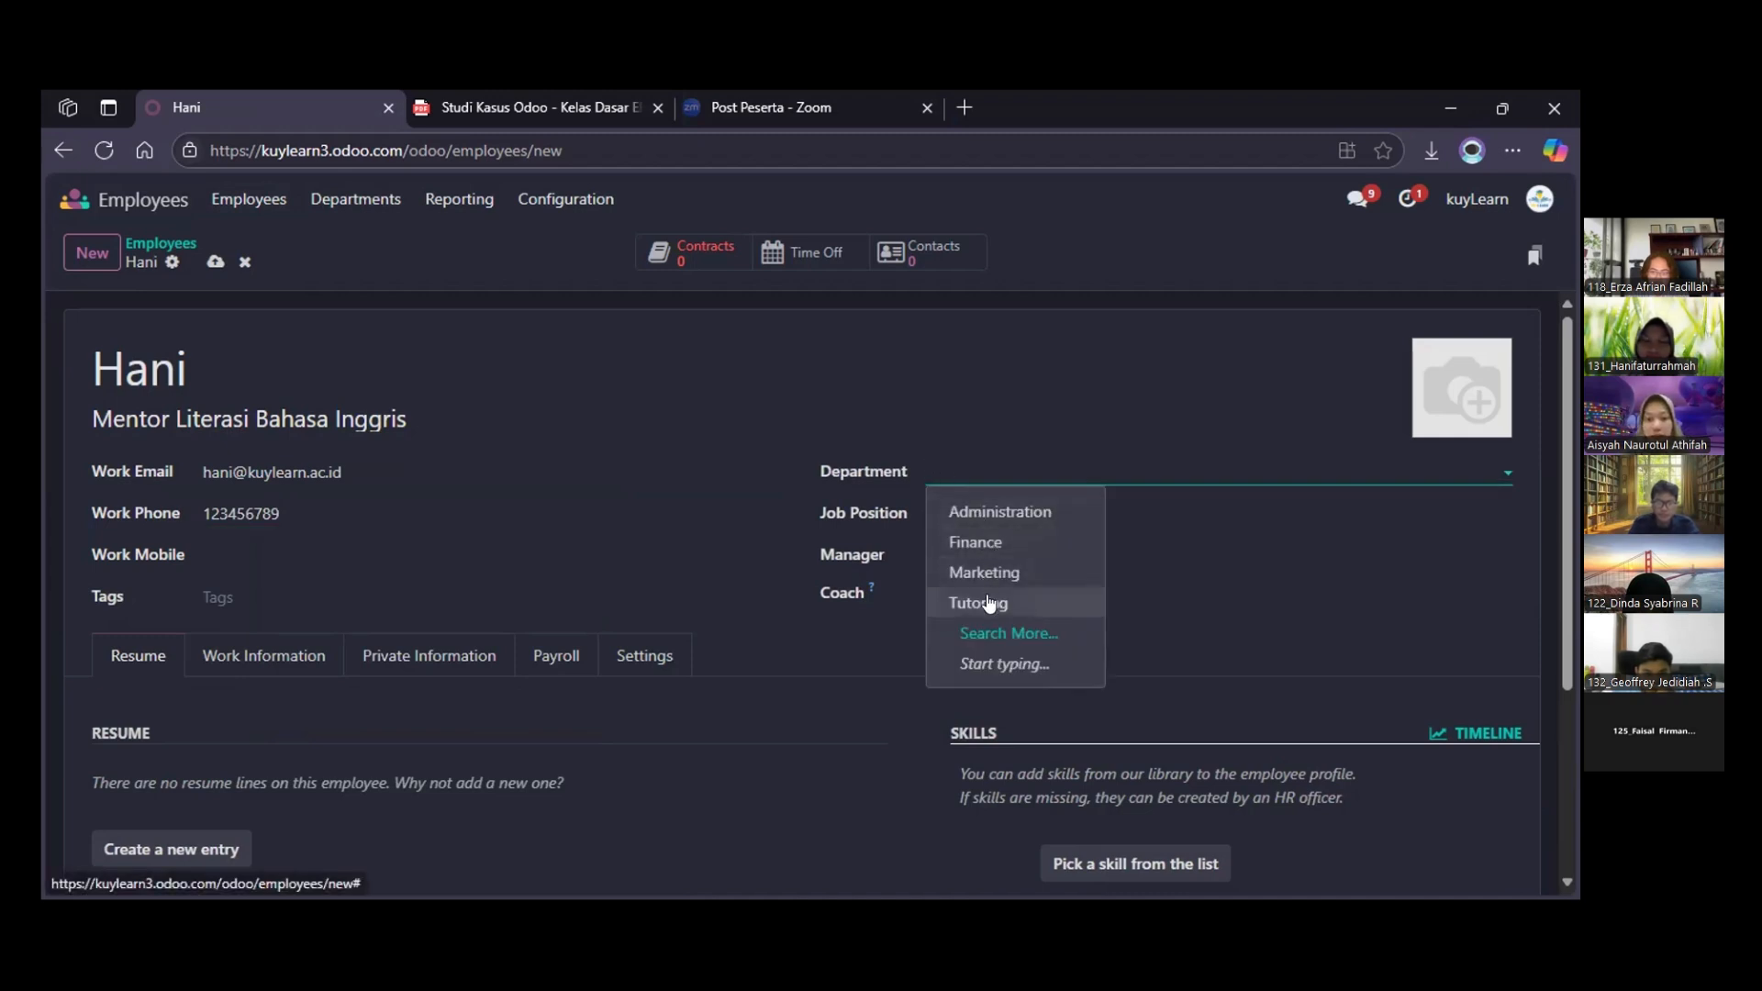
pyautogui.click(988, 603)
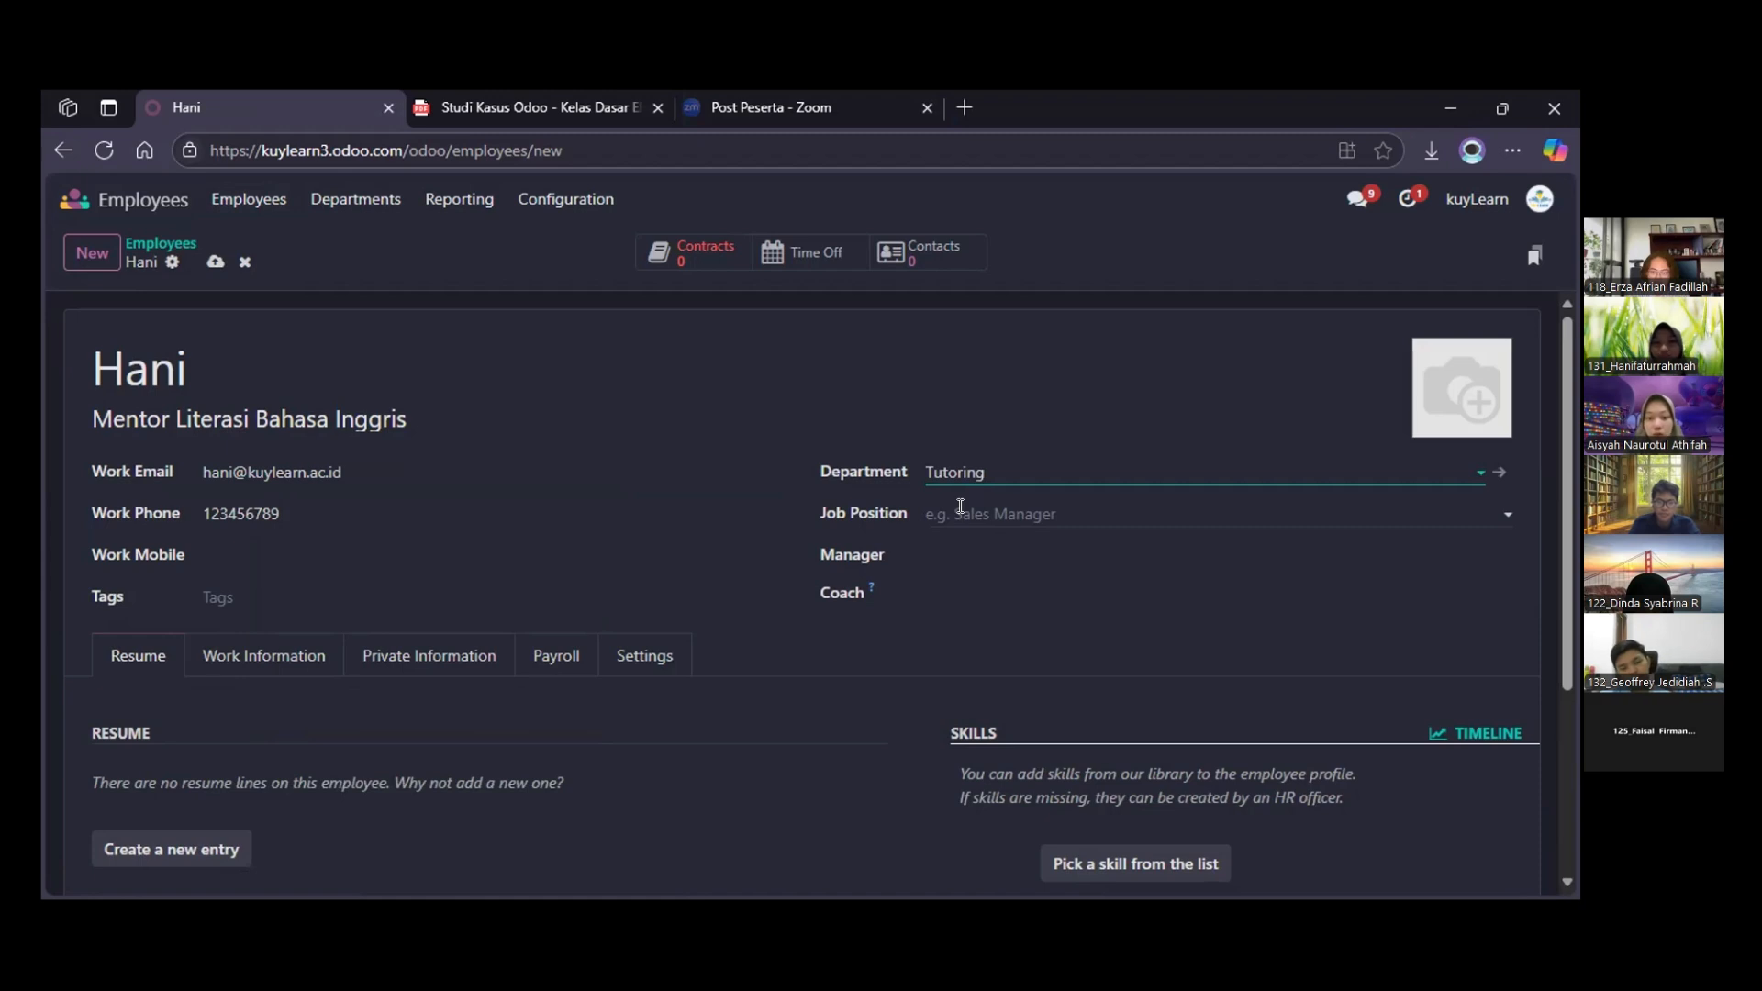
pyautogui.click(961, 510)
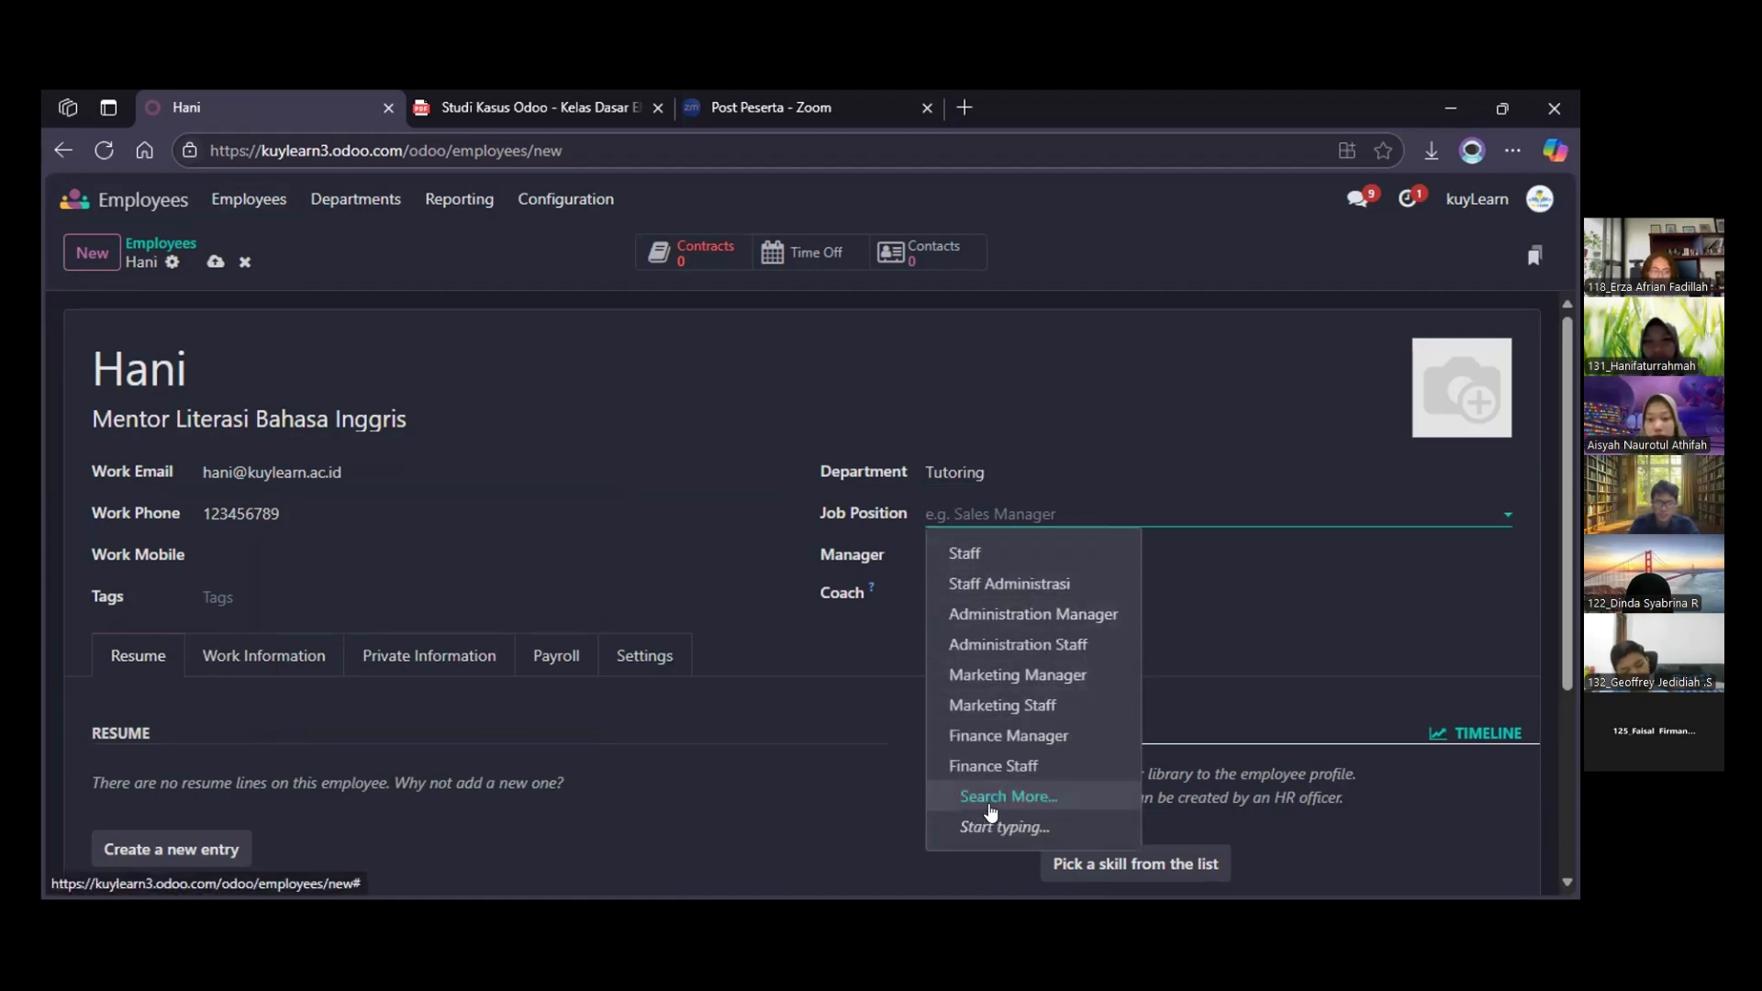
pyautogui.write('Mentor')
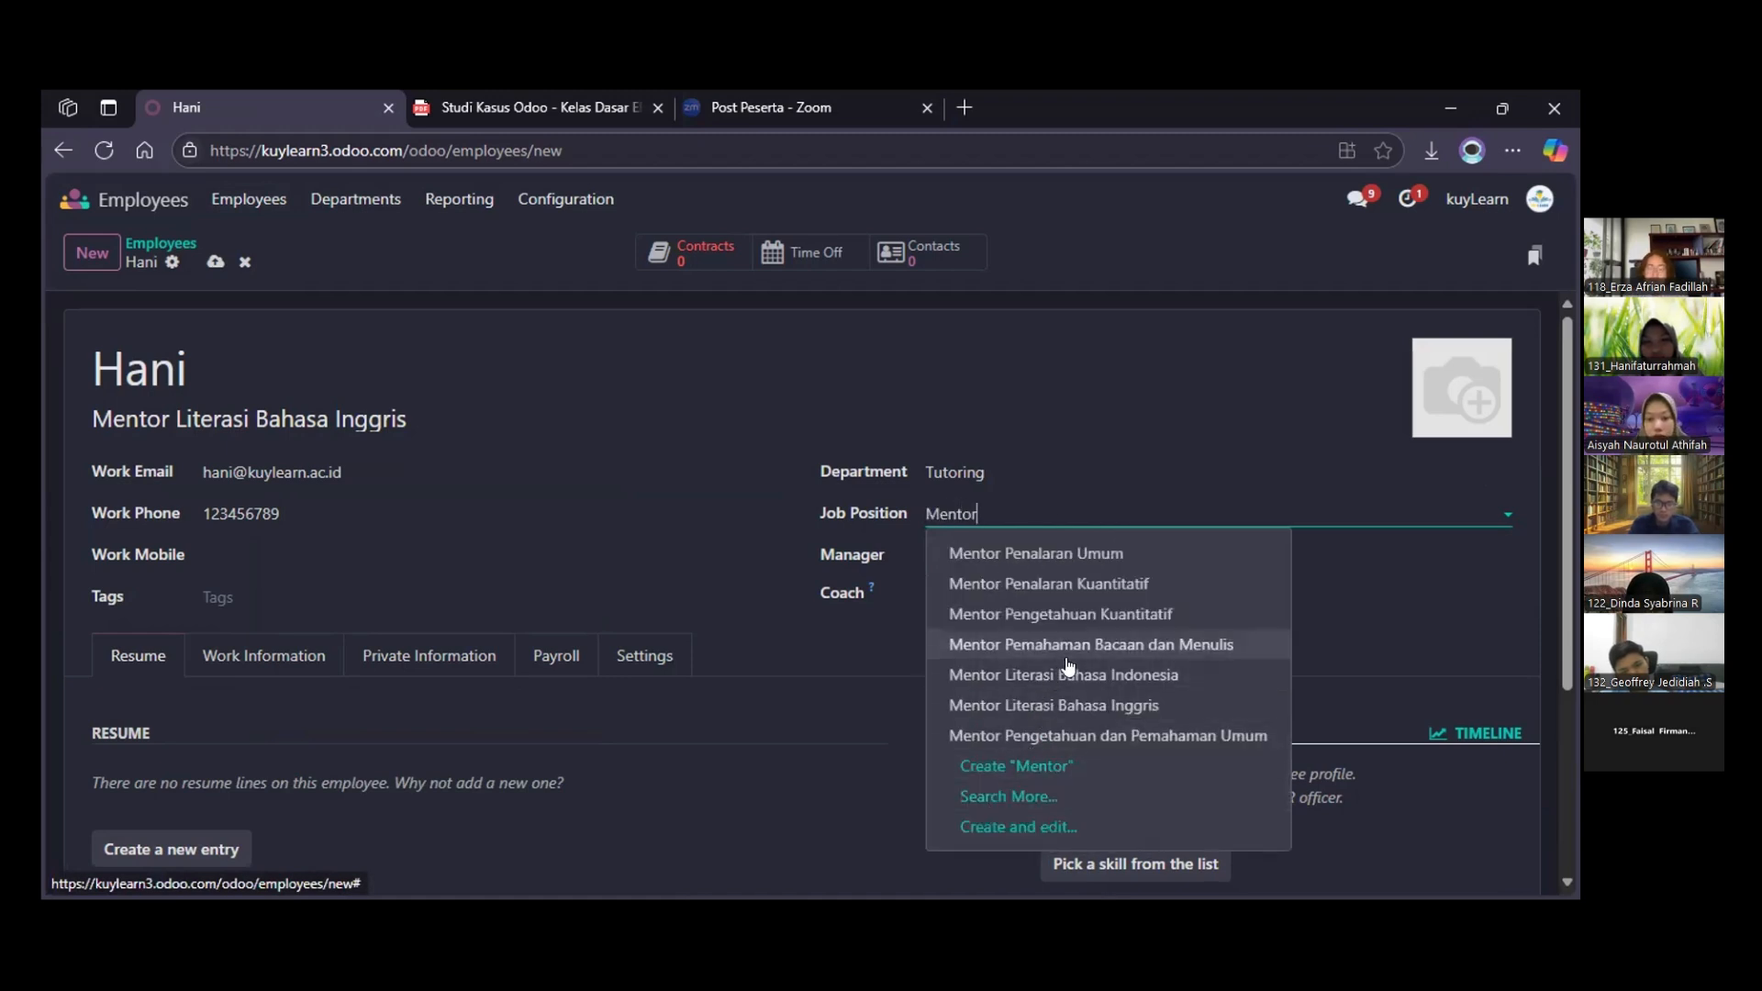
pyautogui.click(1067, 704)
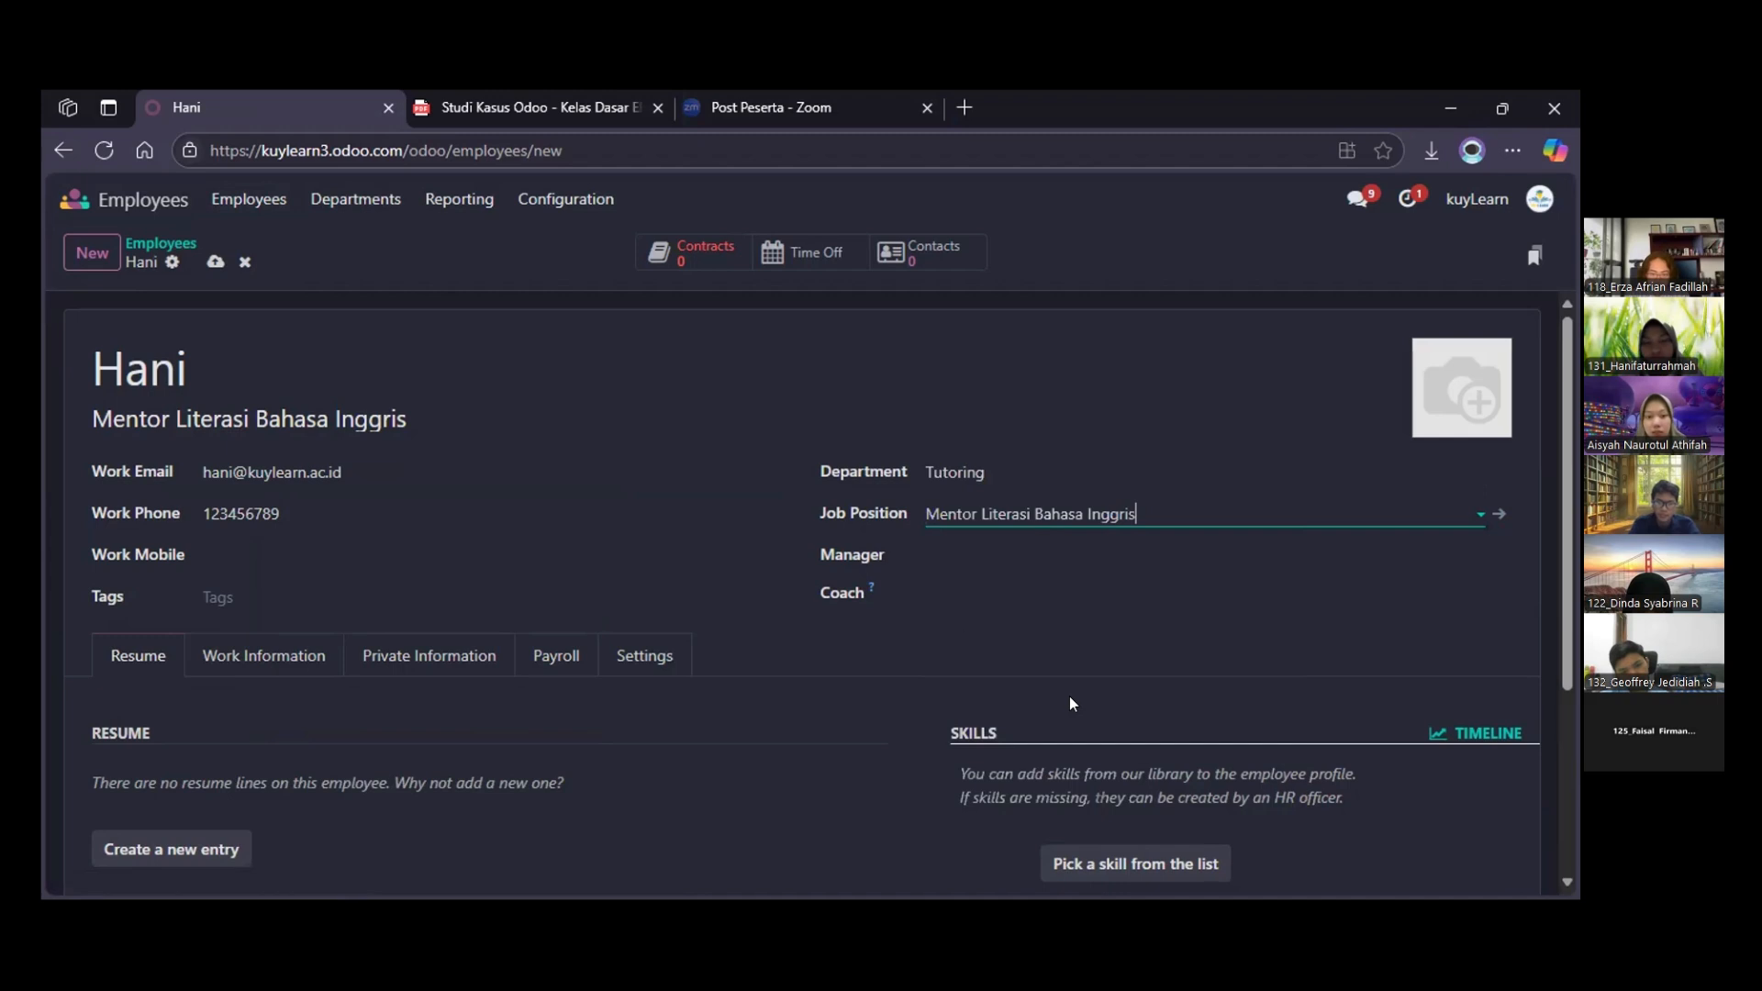
# Find the Tutoring Manager in the full list of employees and assign them as the new employee's manager
pyautogui.click(923, 569)
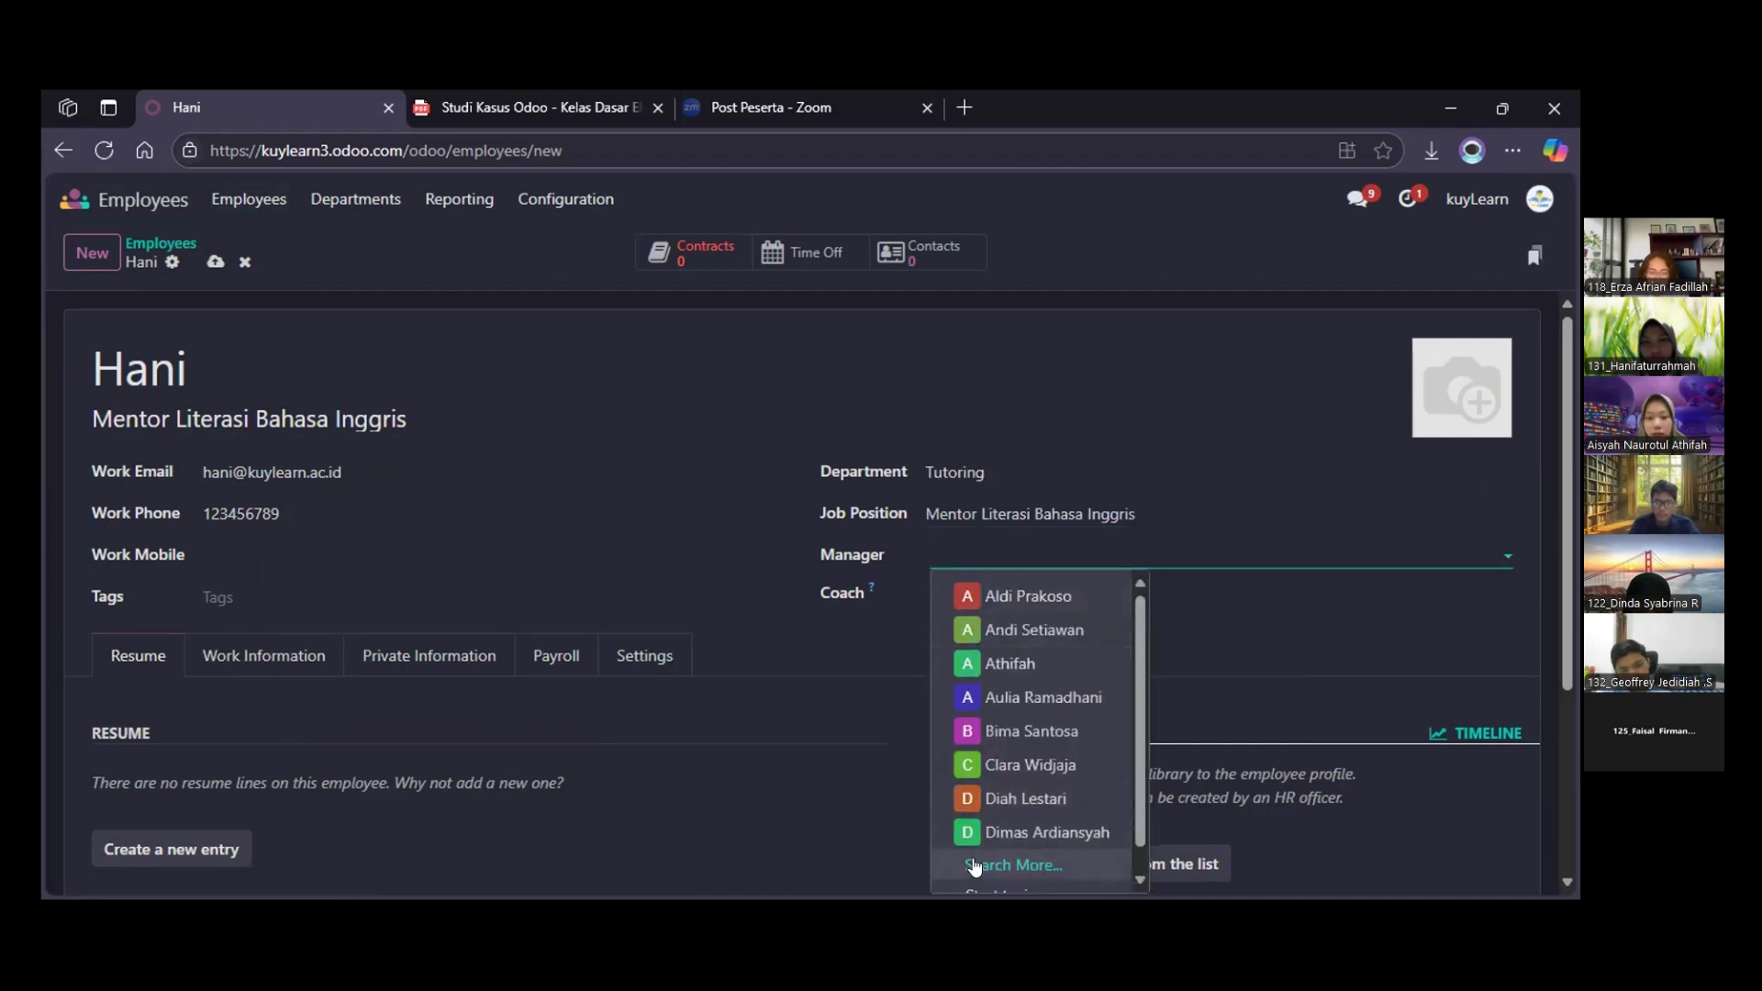
pyautogui.scroll(-1, 994, 823)
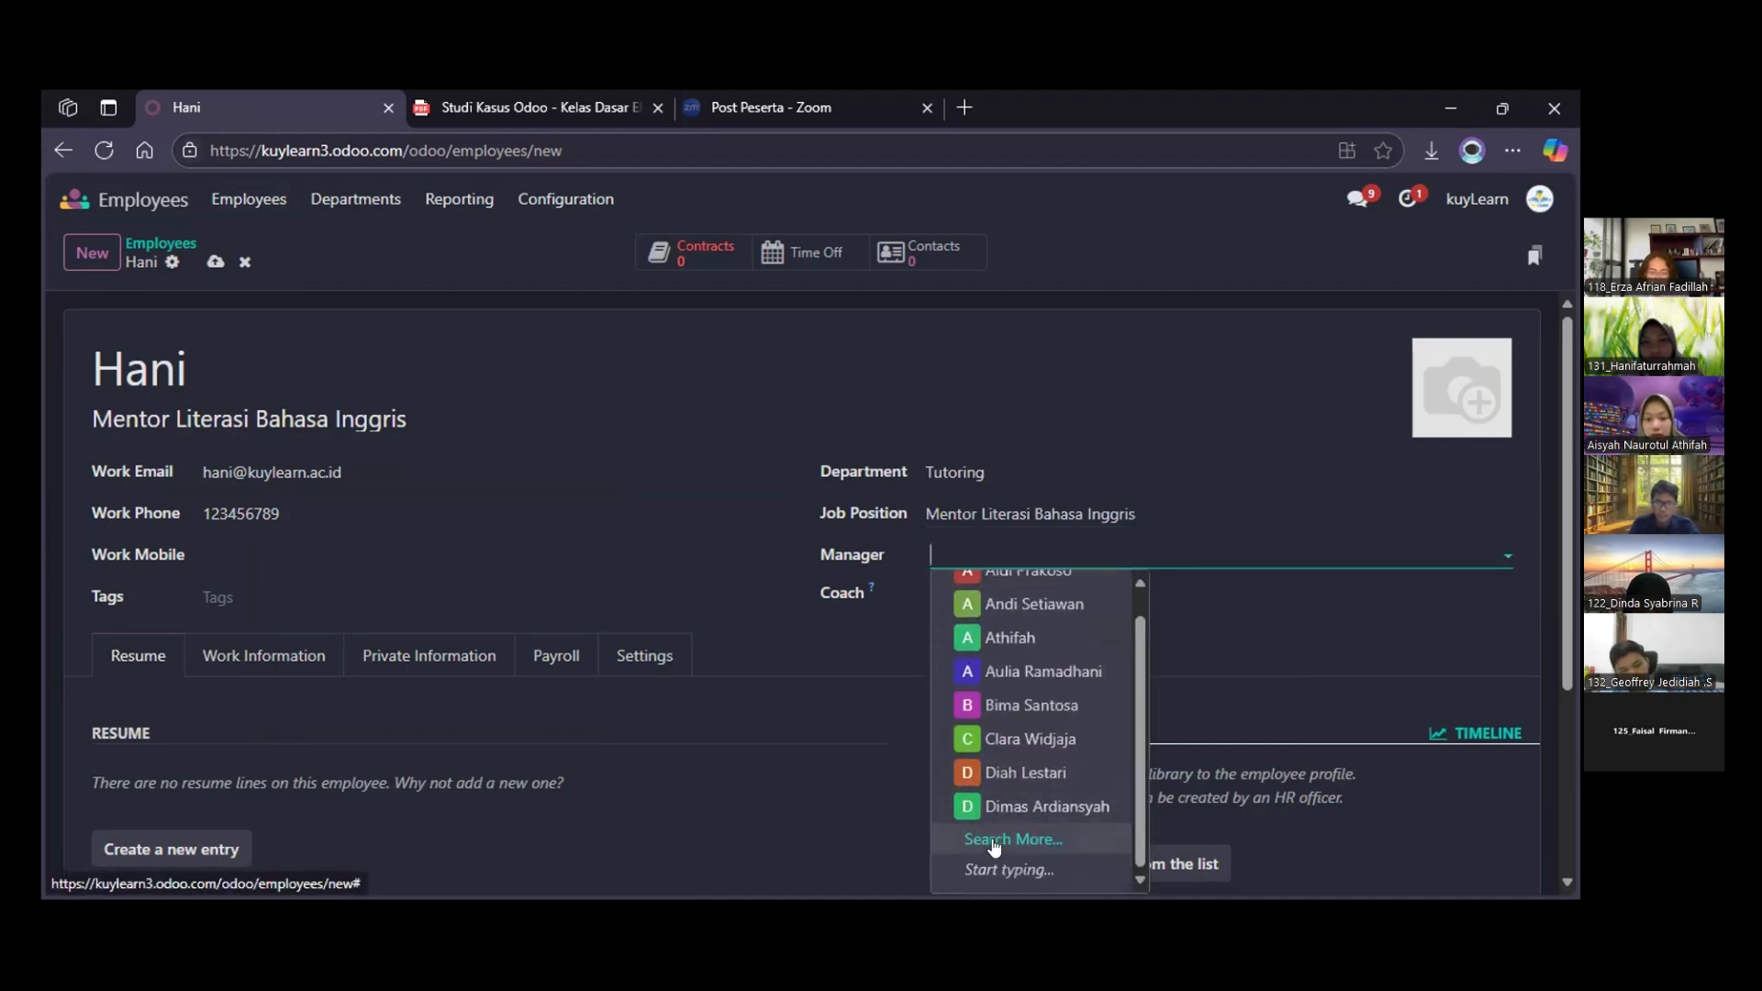
pyautogui.press('Escape')
pyautogui.scroll(-3, 790, 611)
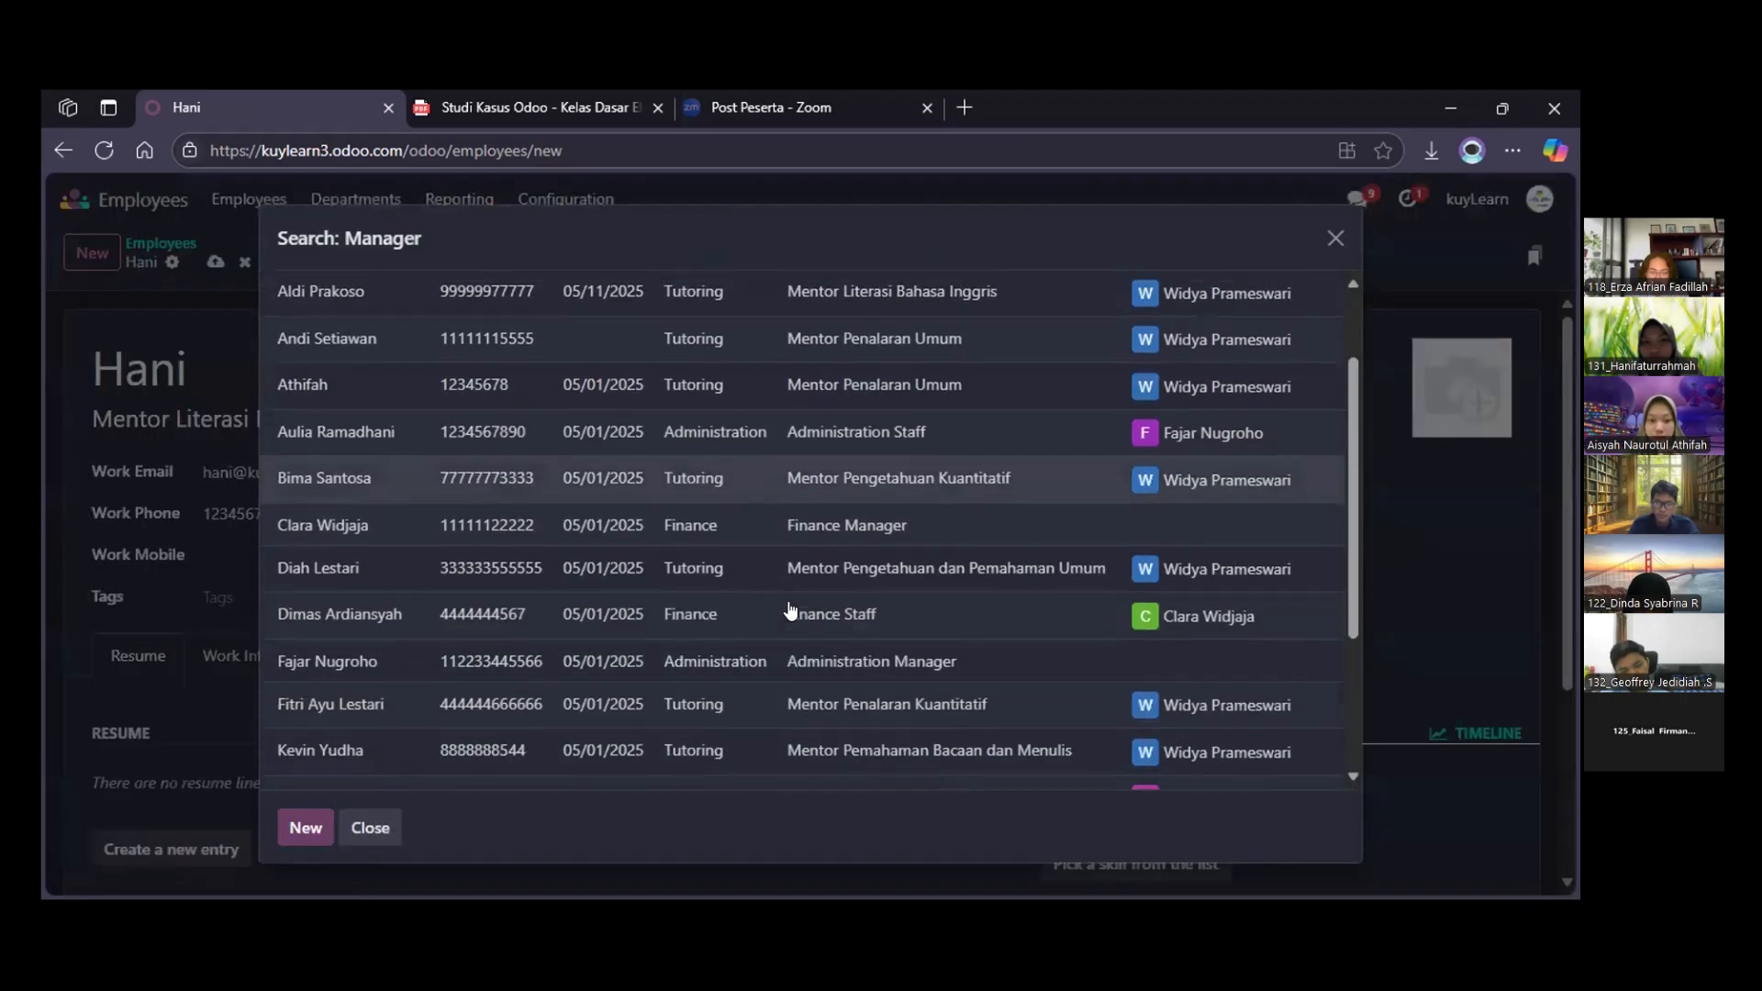
pyautogui.scroll(-2, 791, 610)
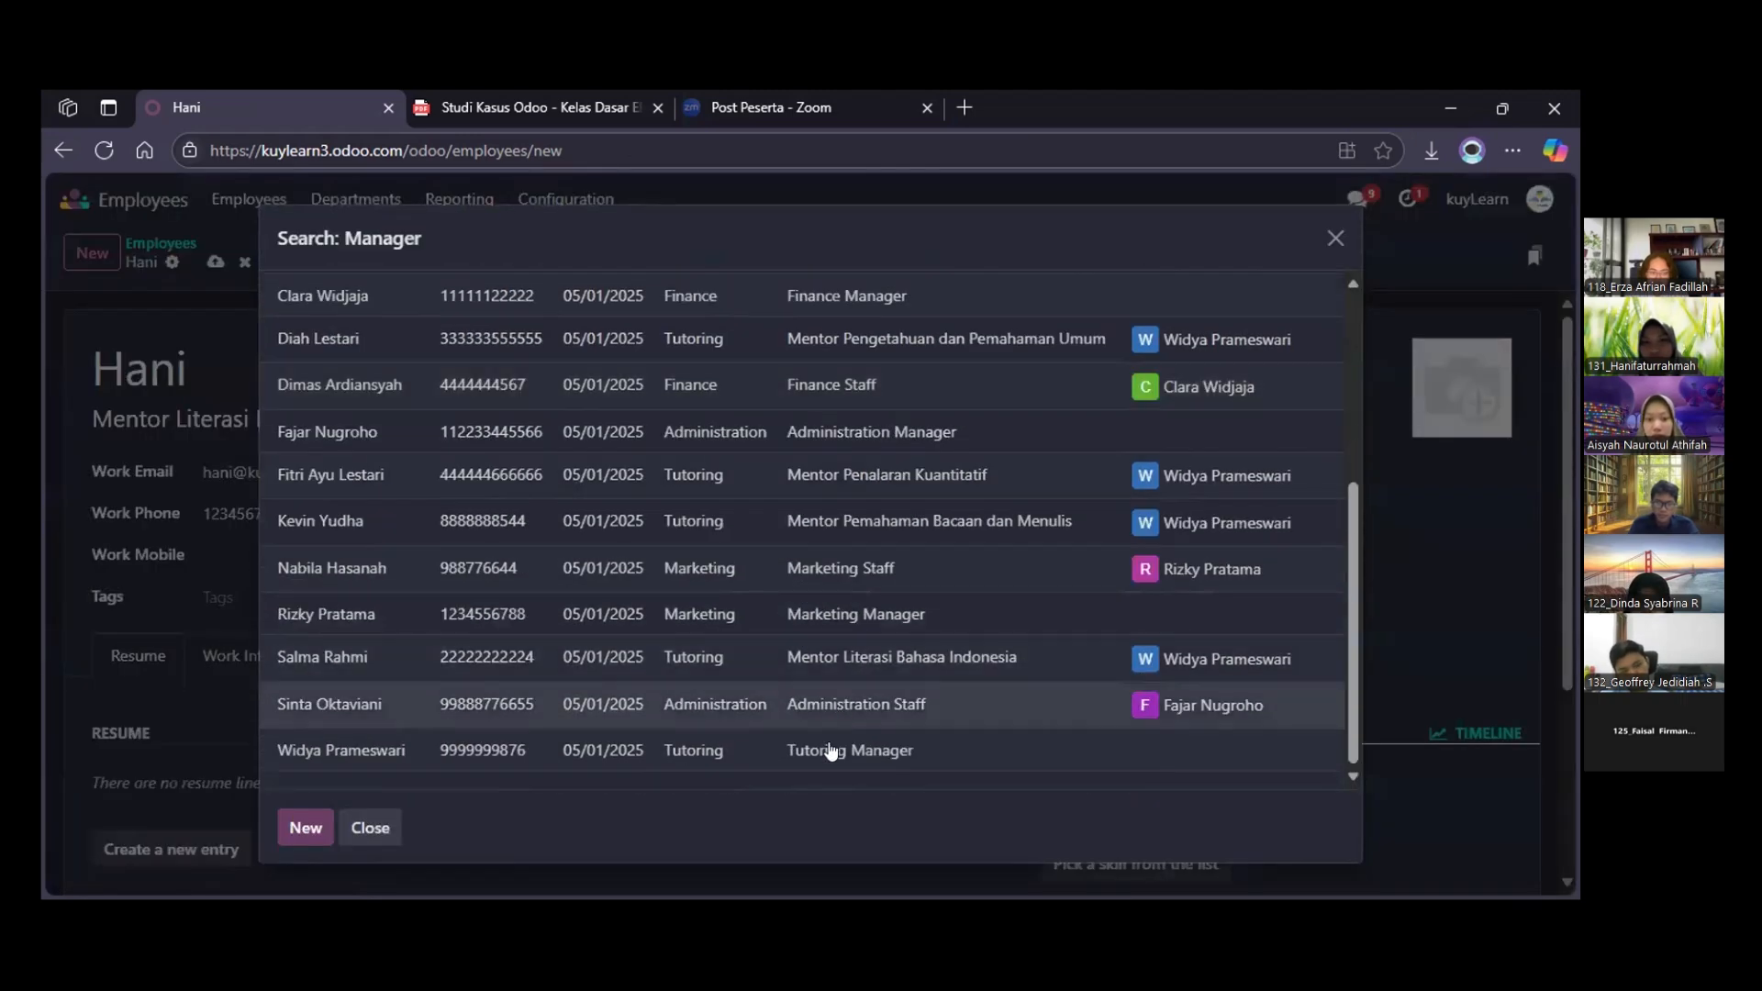
pyautogui.click(522, 751)
pyautogui.scroll(-3, 707, 690)
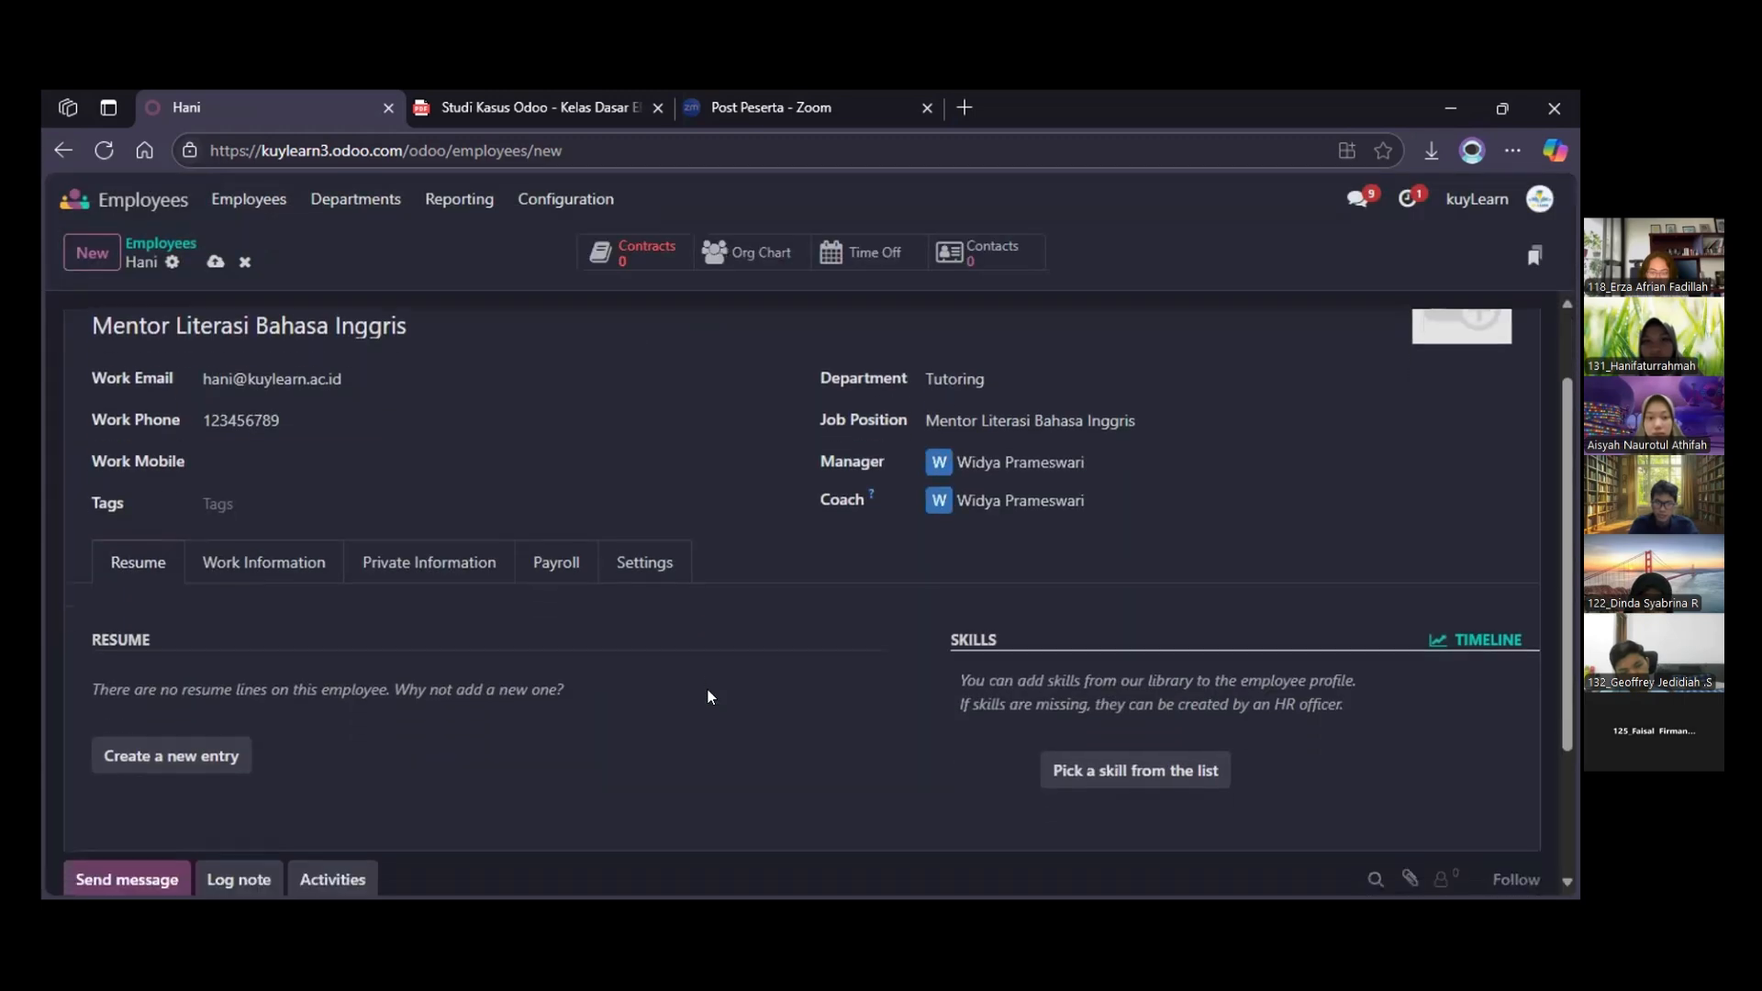
pyautogui.scroll(3, 707, 690)
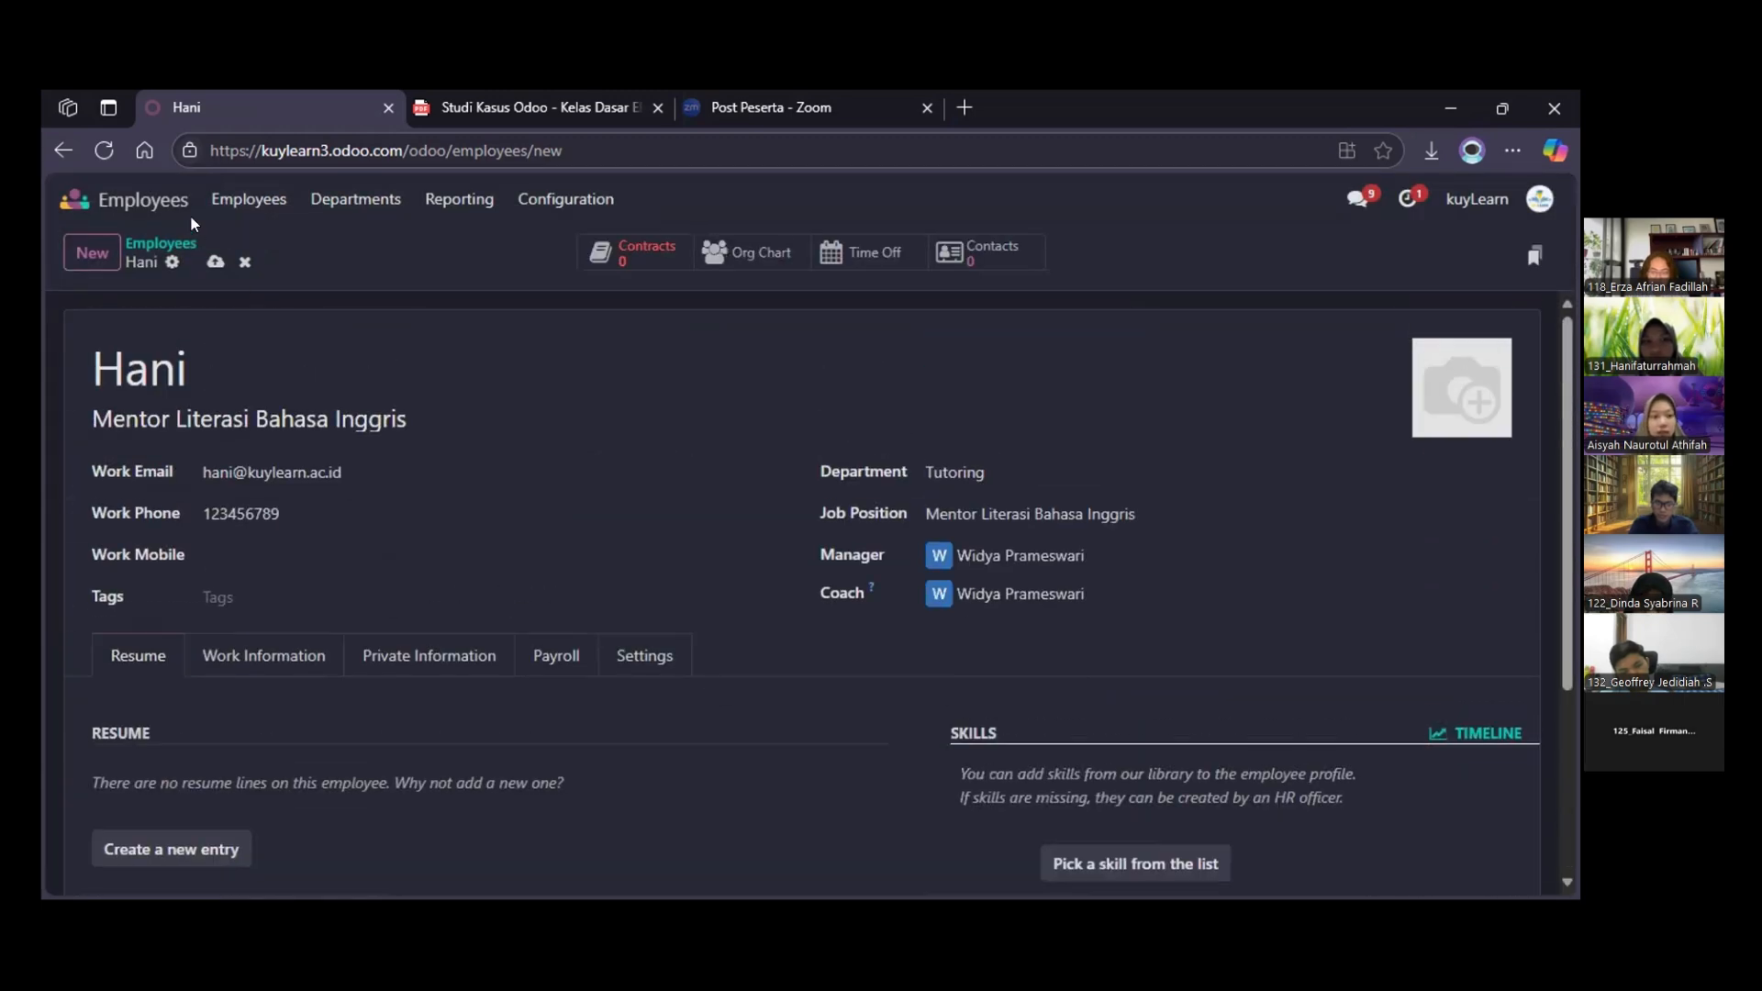
# Save the new employee by returning to the employee list, and check the list for the added mentor
pyautogui.click(276, 200)
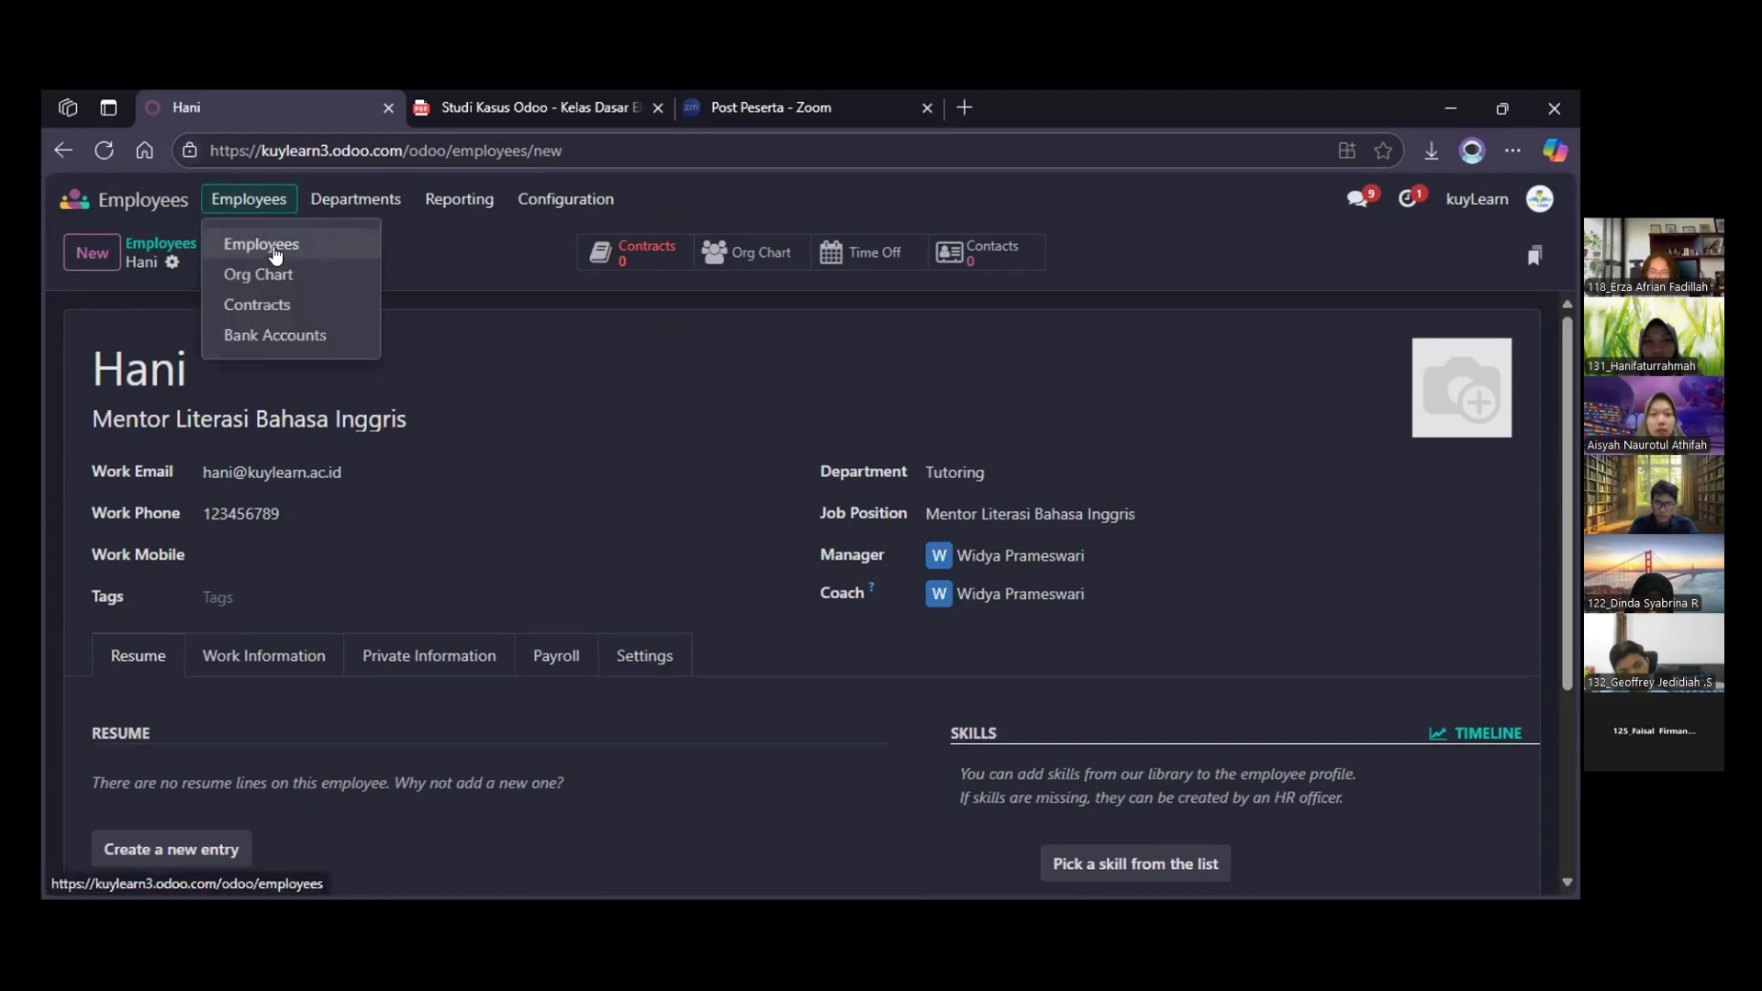
pyautogui.click(275, 249)
pyautogui.scroll(-5, 625, 754)
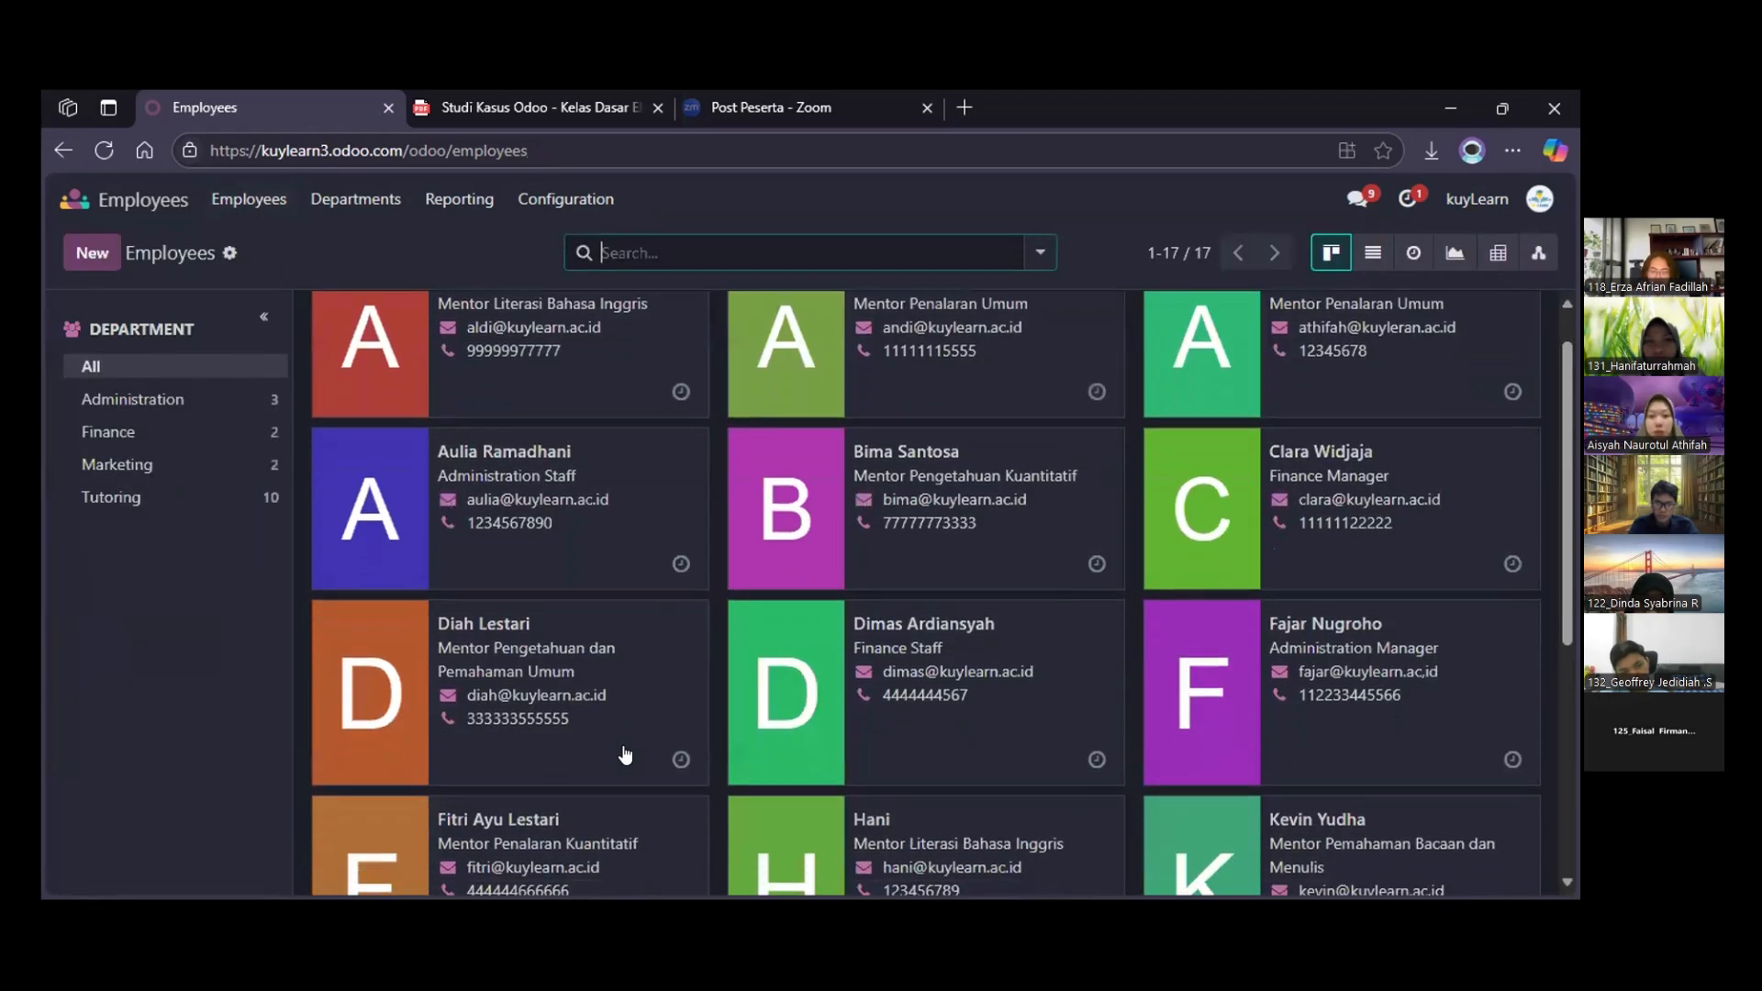
pyautogui.scroll(1, 625, 754)
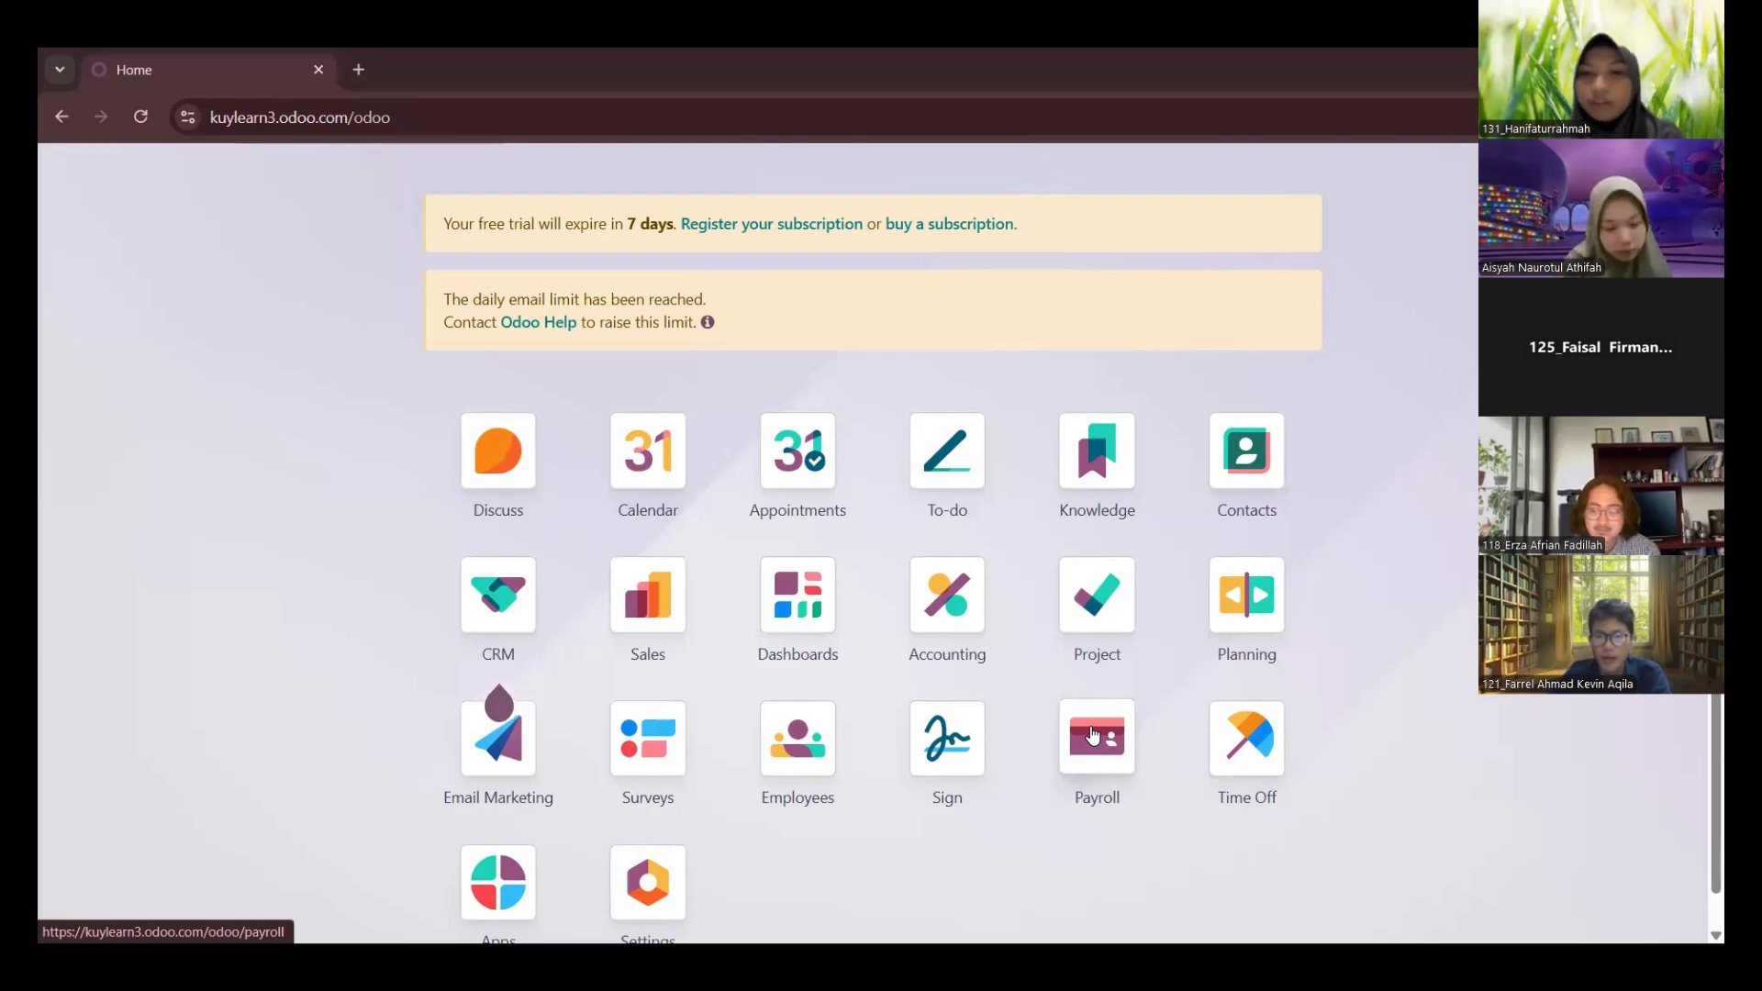
# Go to the employee contracts in Payroll and start a new contract
pyautogui.click(1092, 732)
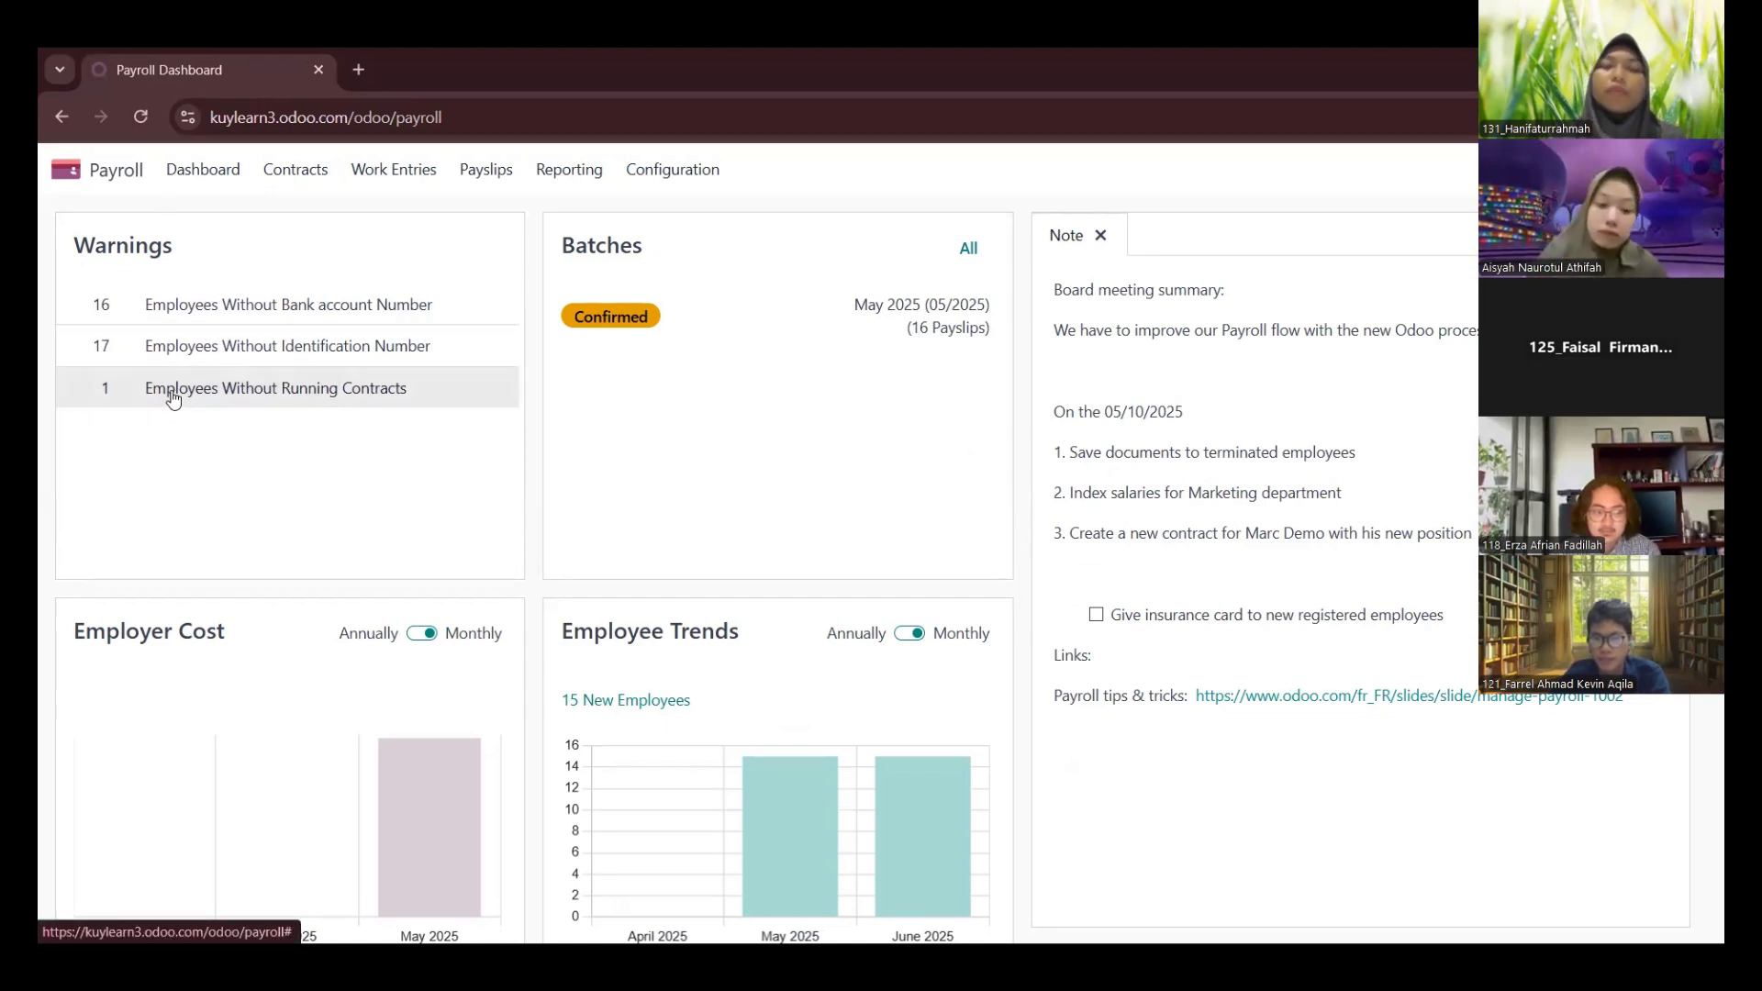
pyautogui.click(292, 181)
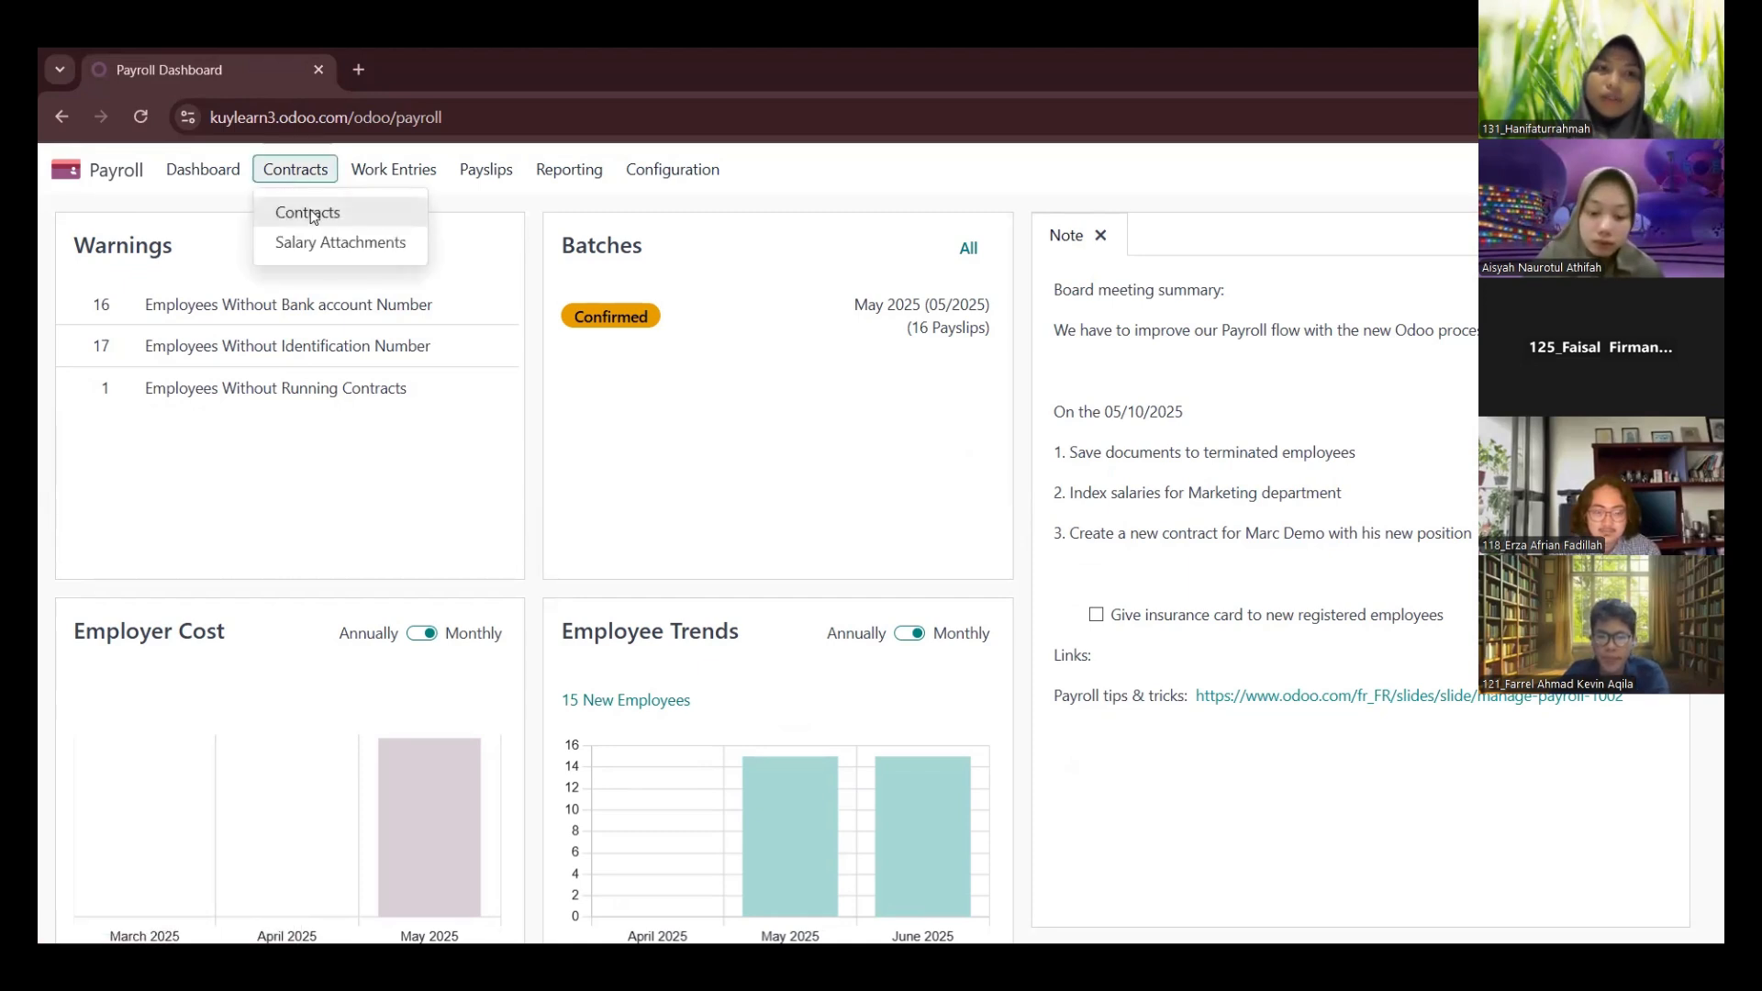
pyautogui.click(311, 214)
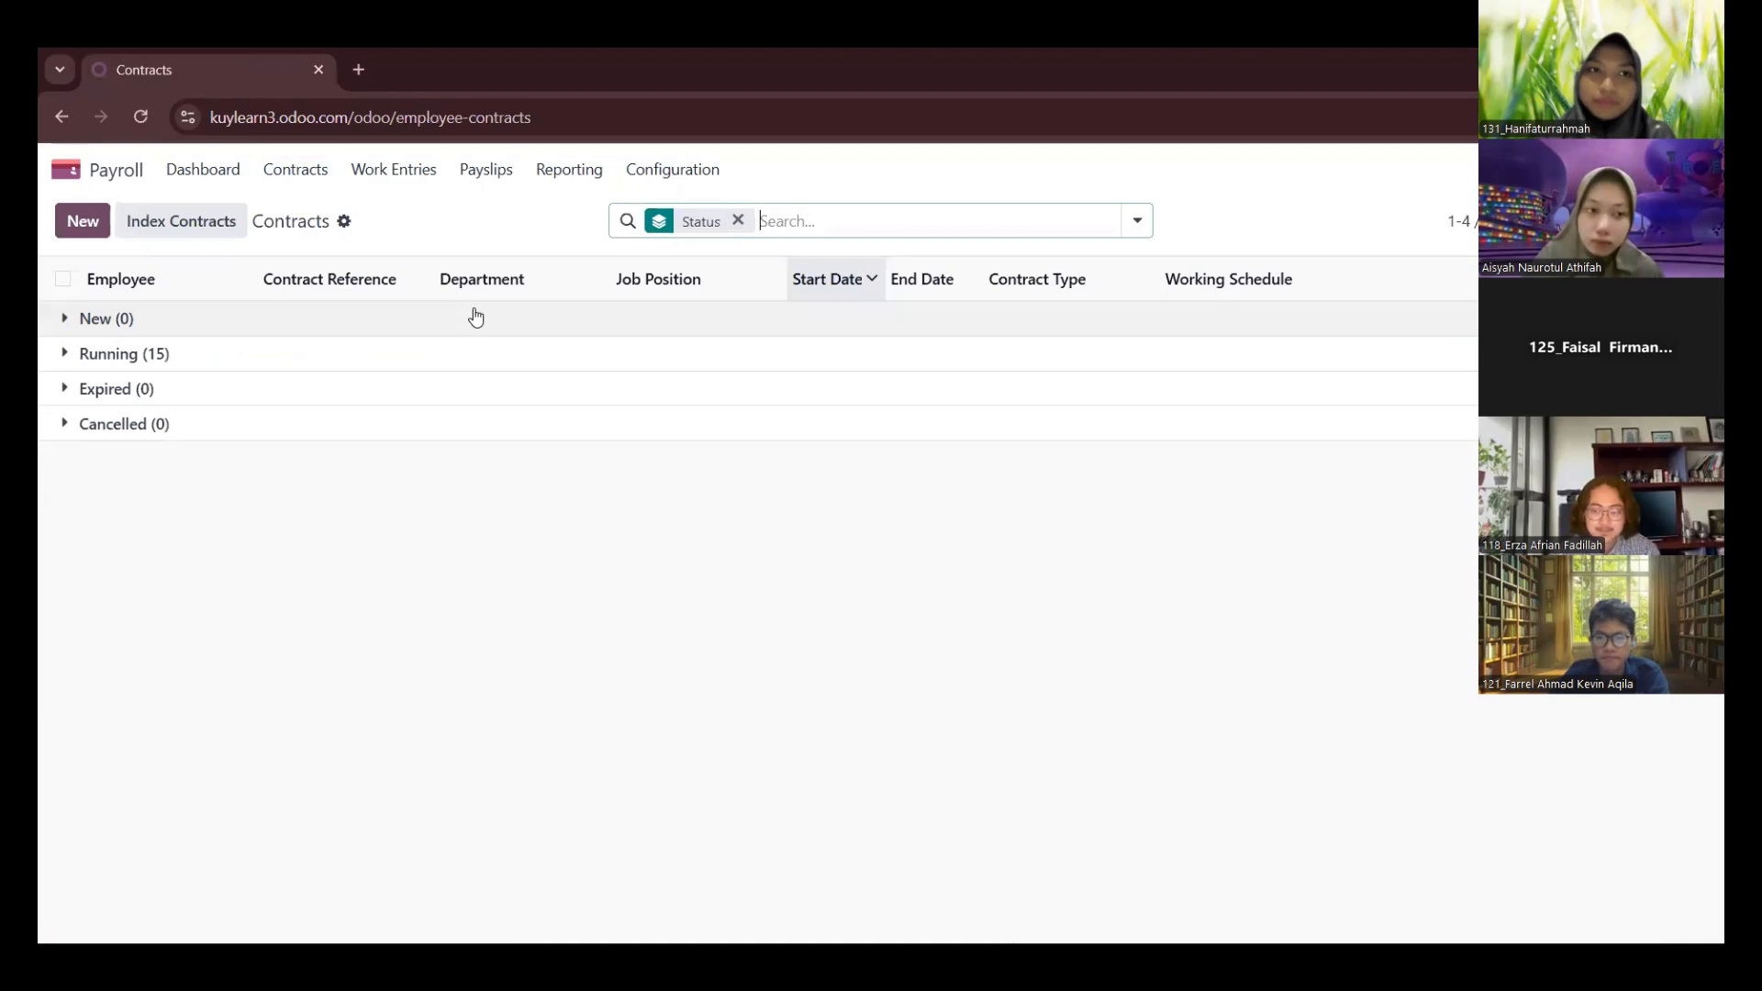
pyautogui.click(79, 223)
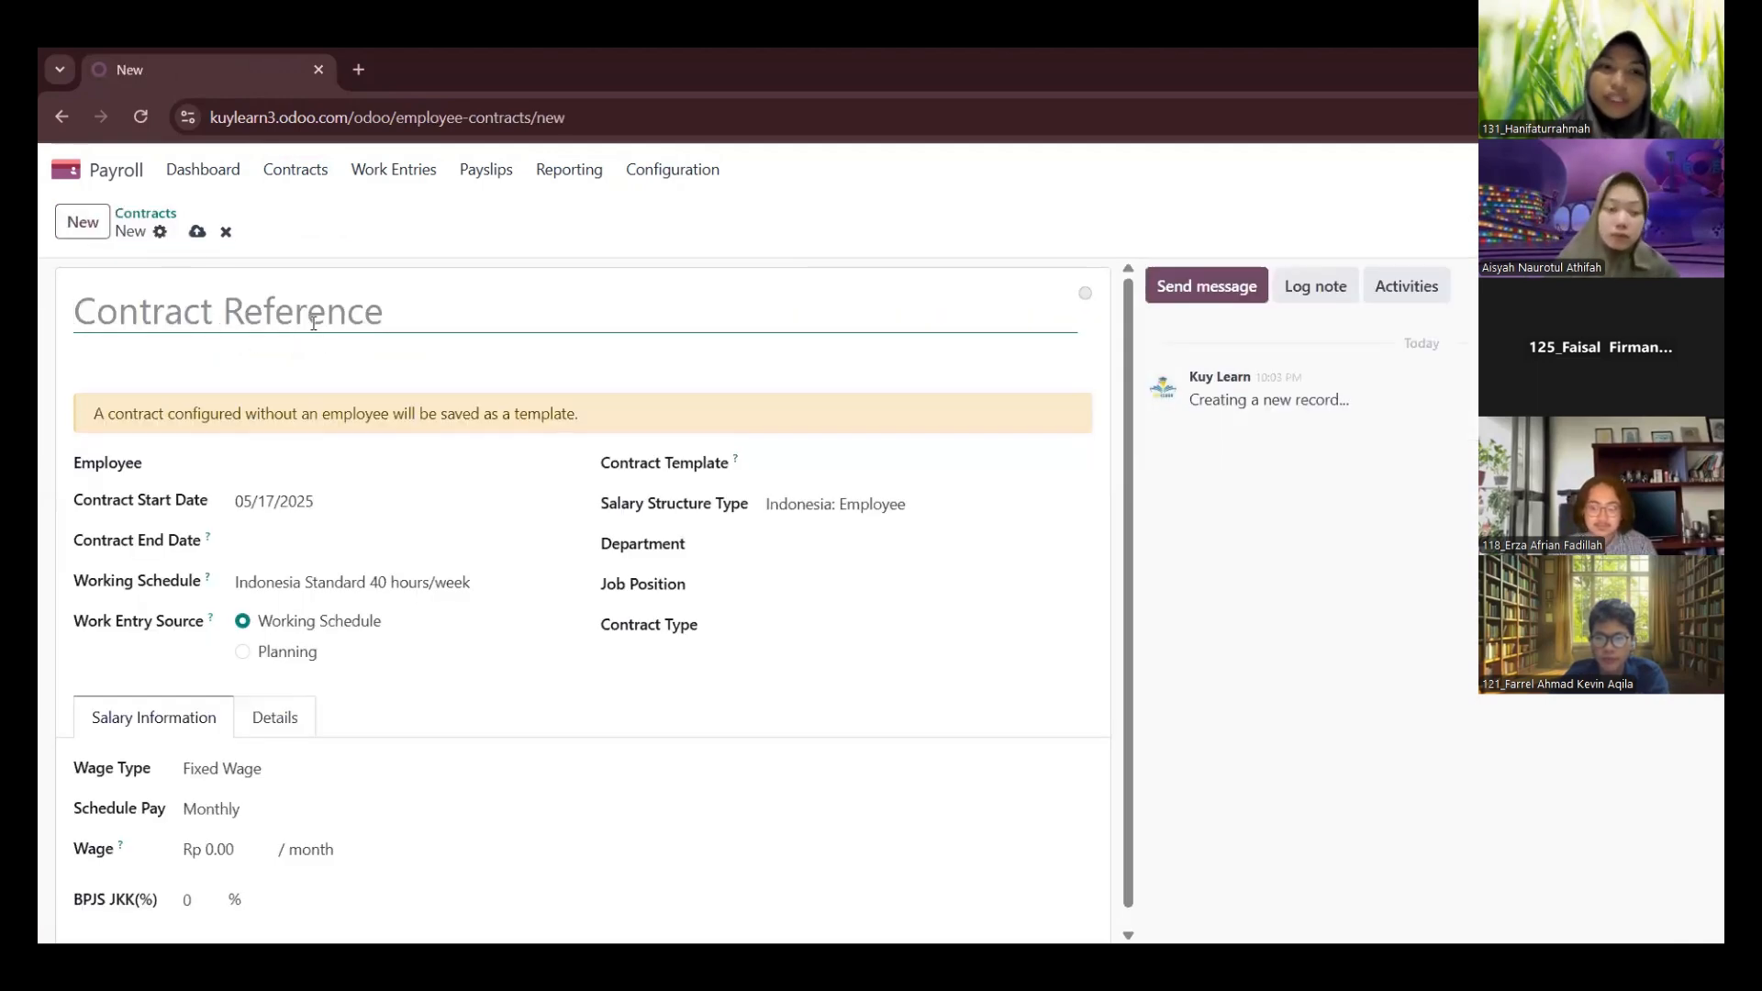
# Find the newly added English literacy mentor in the full employee list and assign them as the contract's employee
pyautogui.click(269, 463)
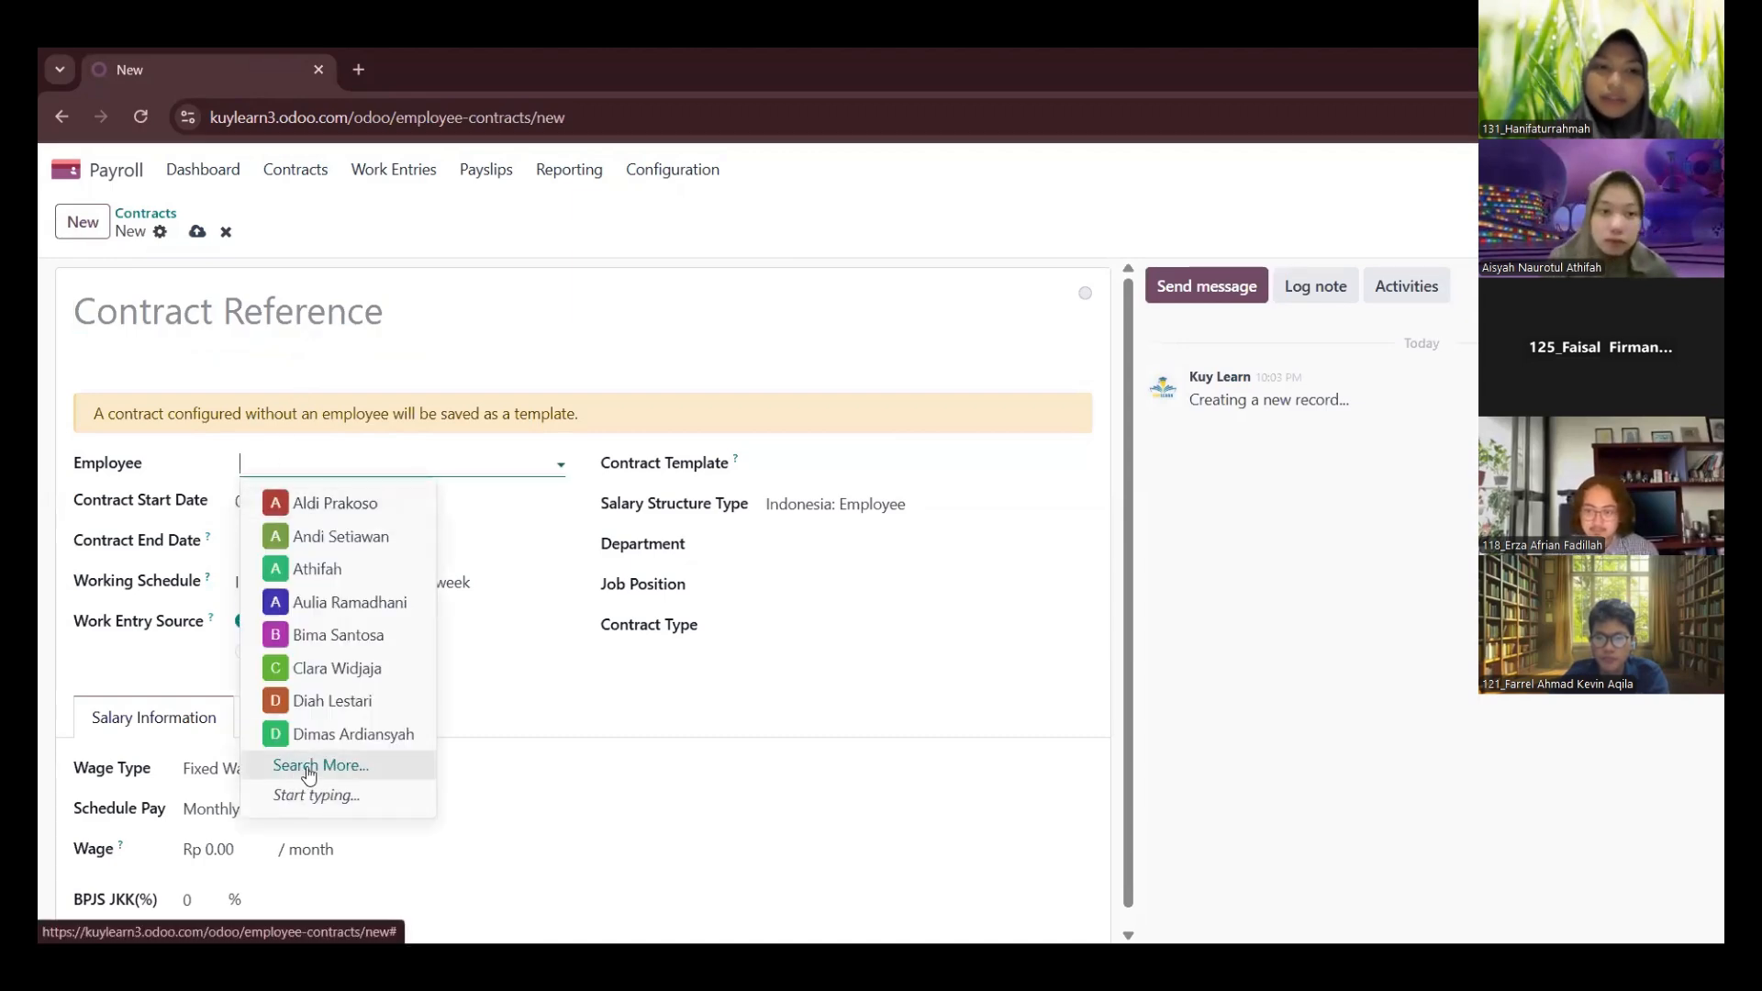
pyautogui.click(308, 771)
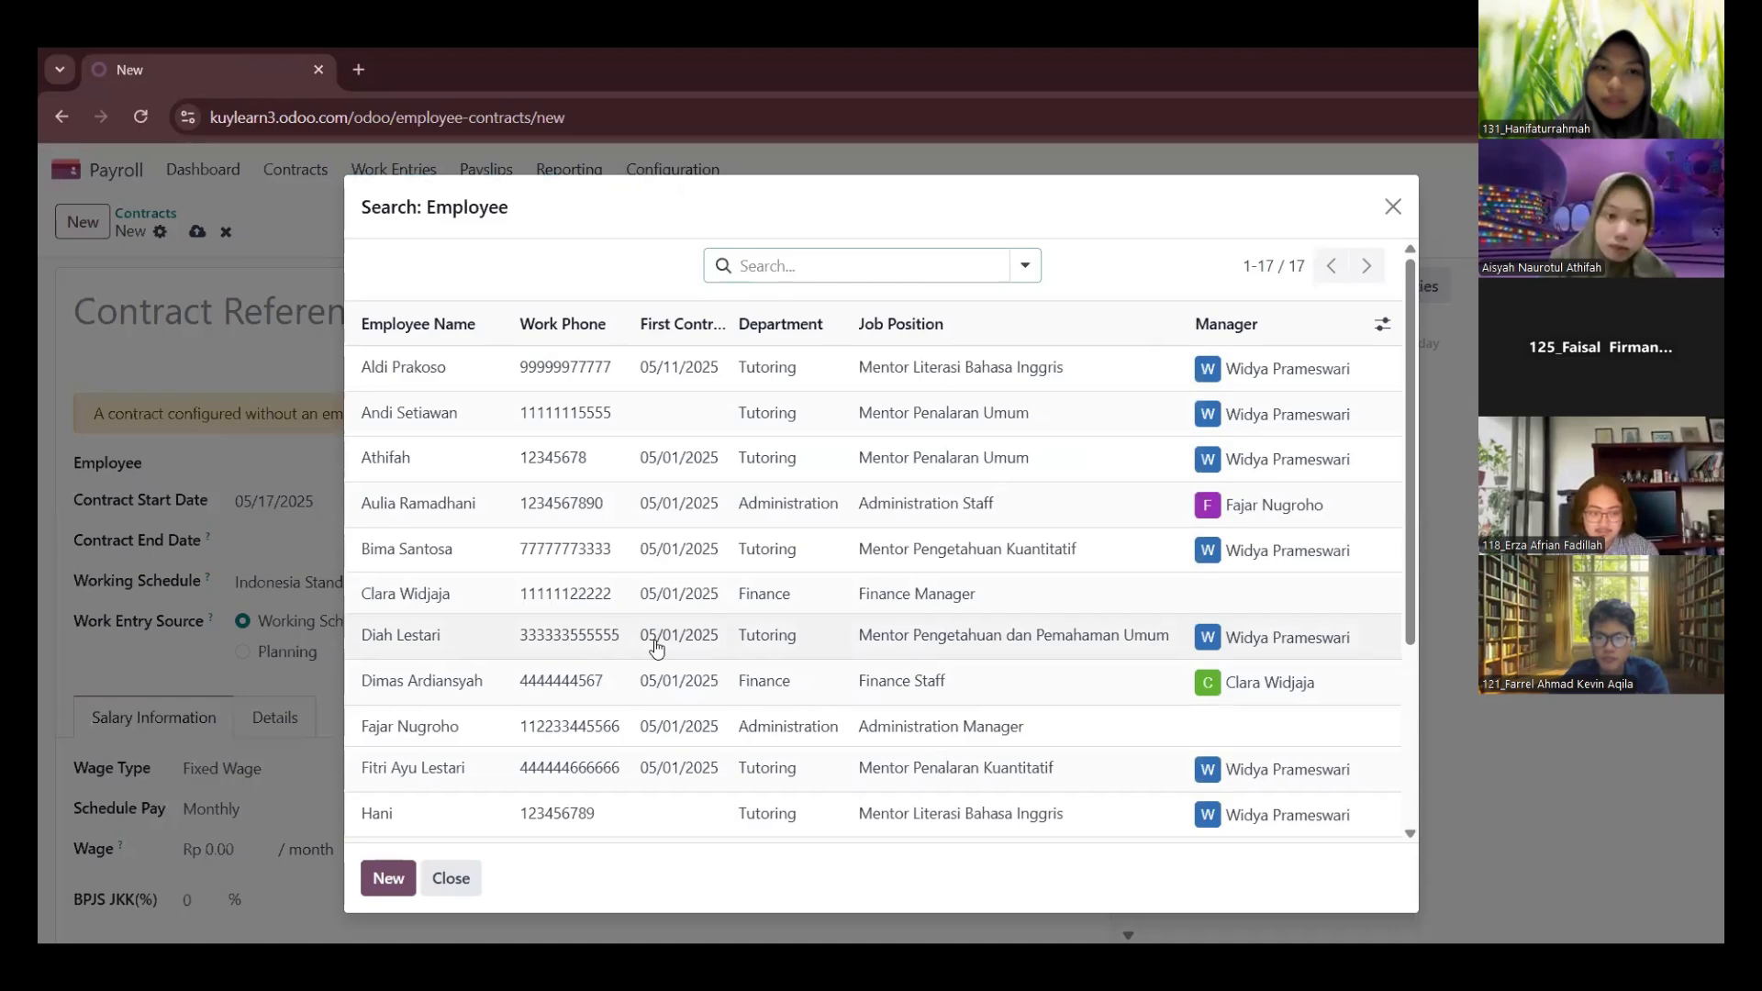
pyautogui.scroll(-1, 578, 670)
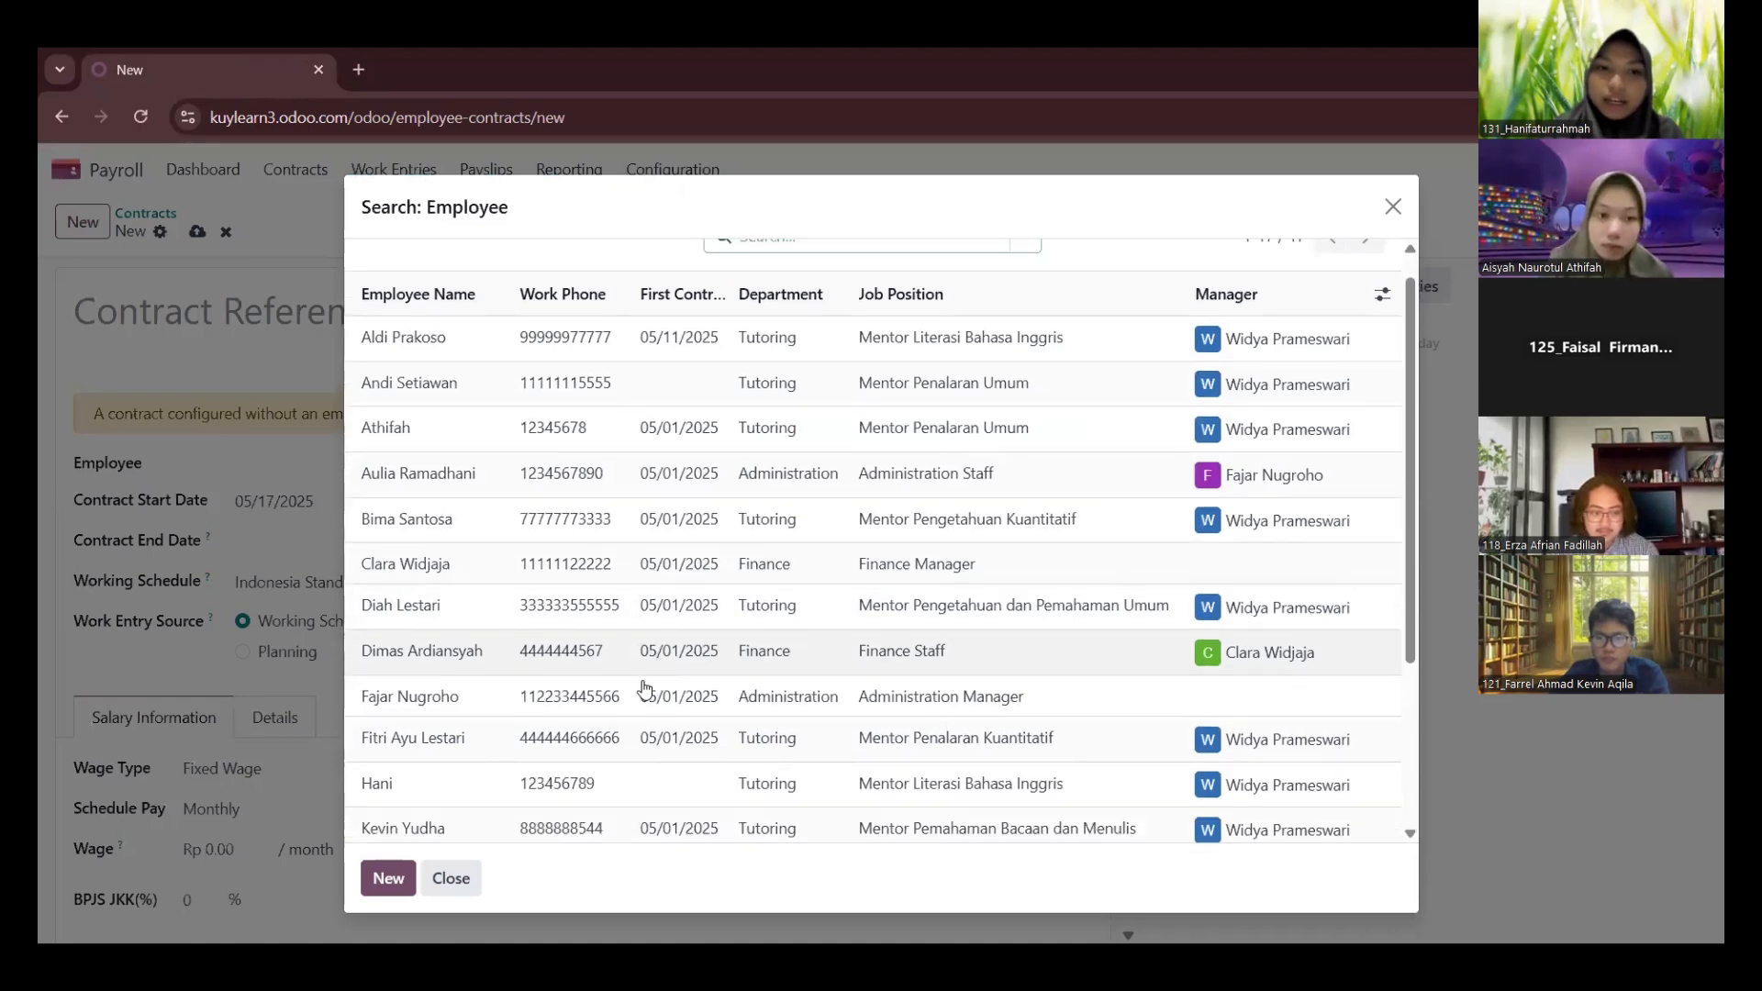
pyautogui.click(497, 786)
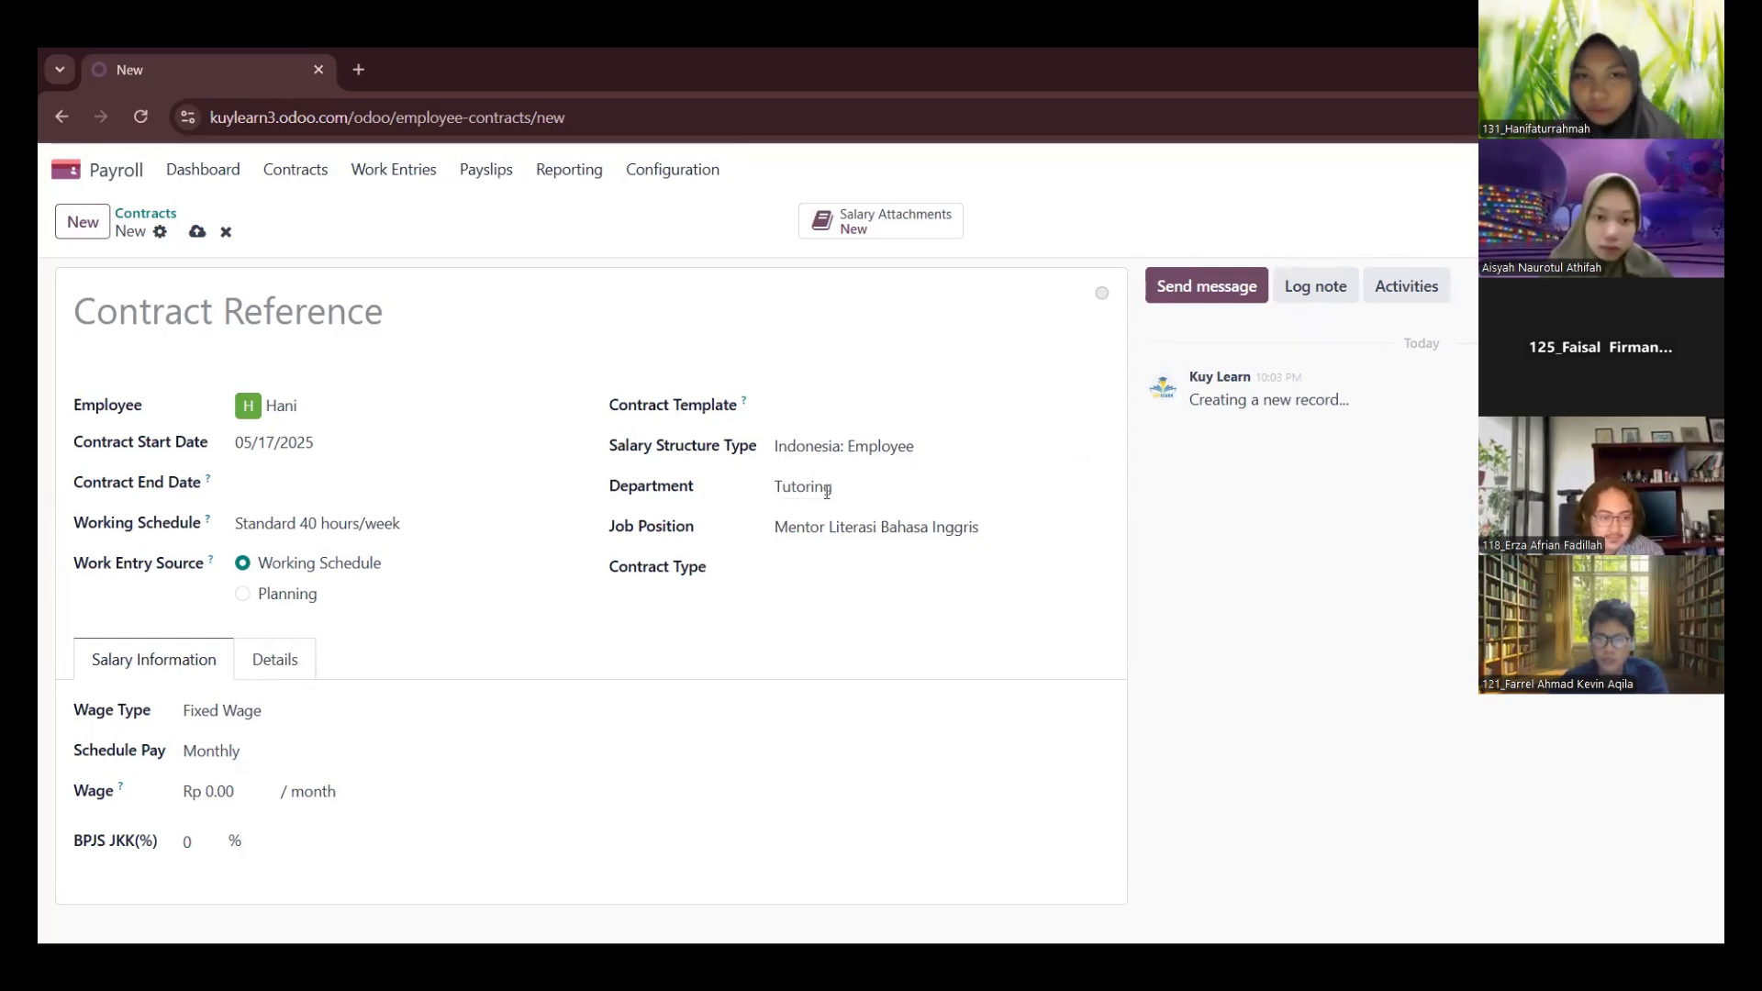
# Enter the employee's name followed by "Contract" as the contract reference
pyautogui.click(358, 326)
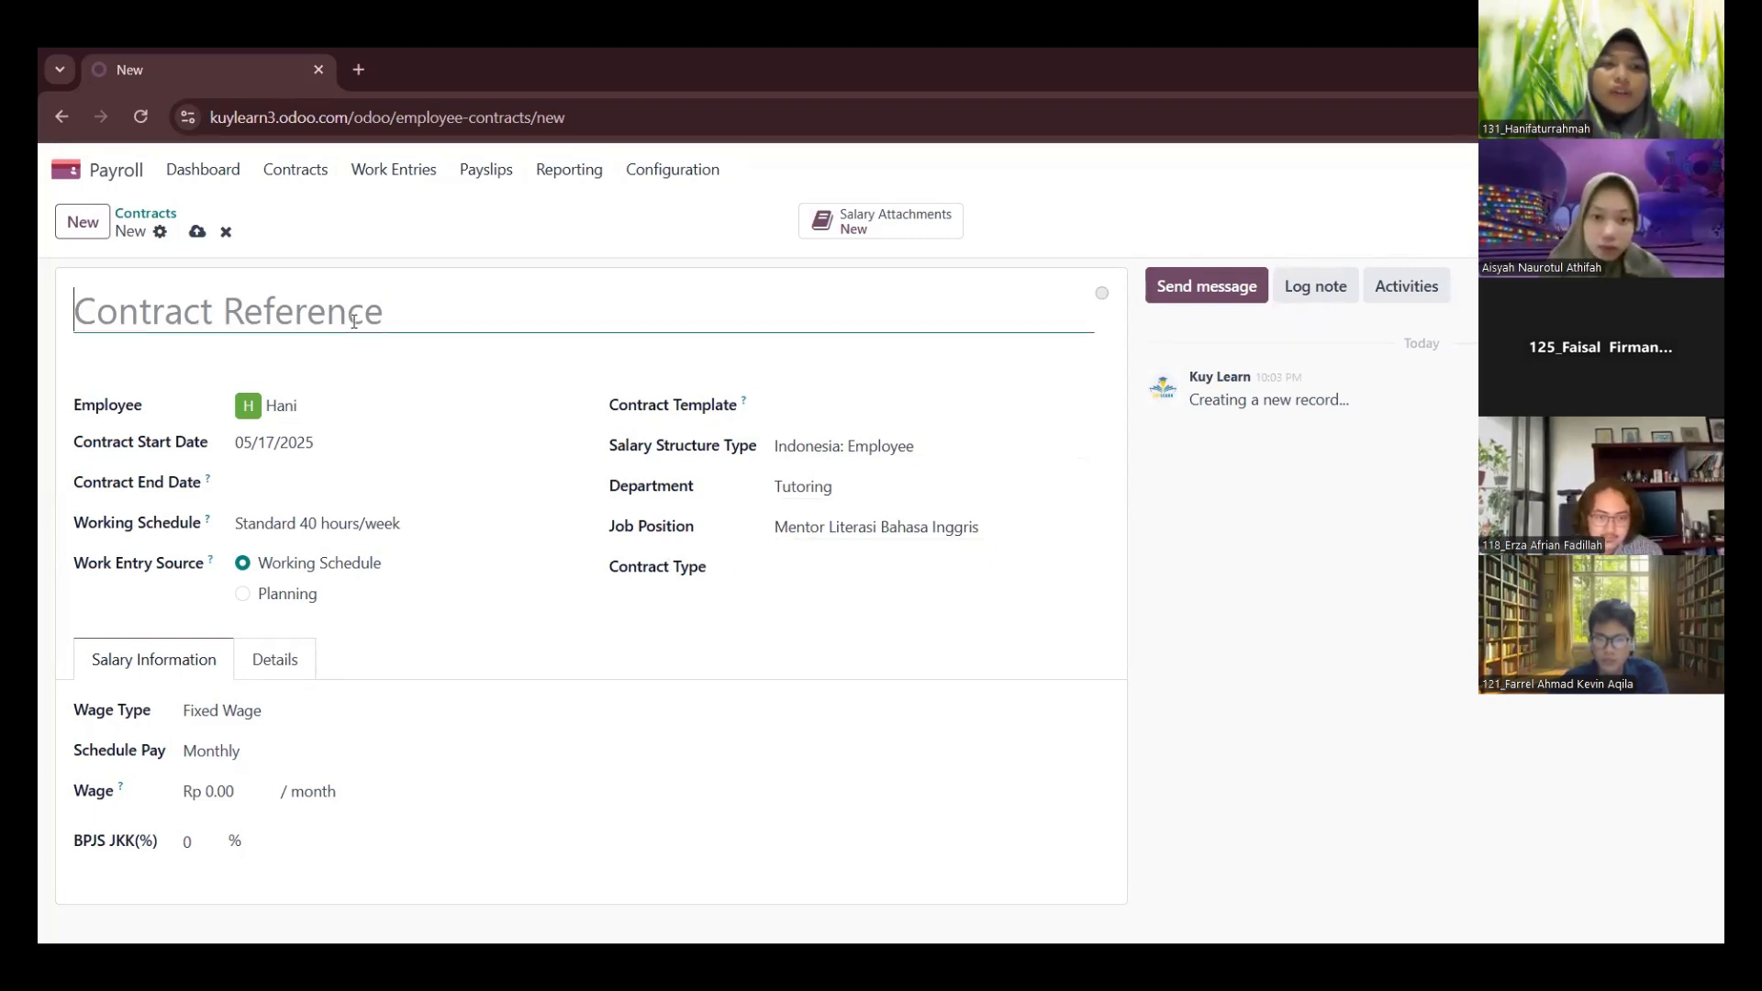
pyautogui.write('Hani ')
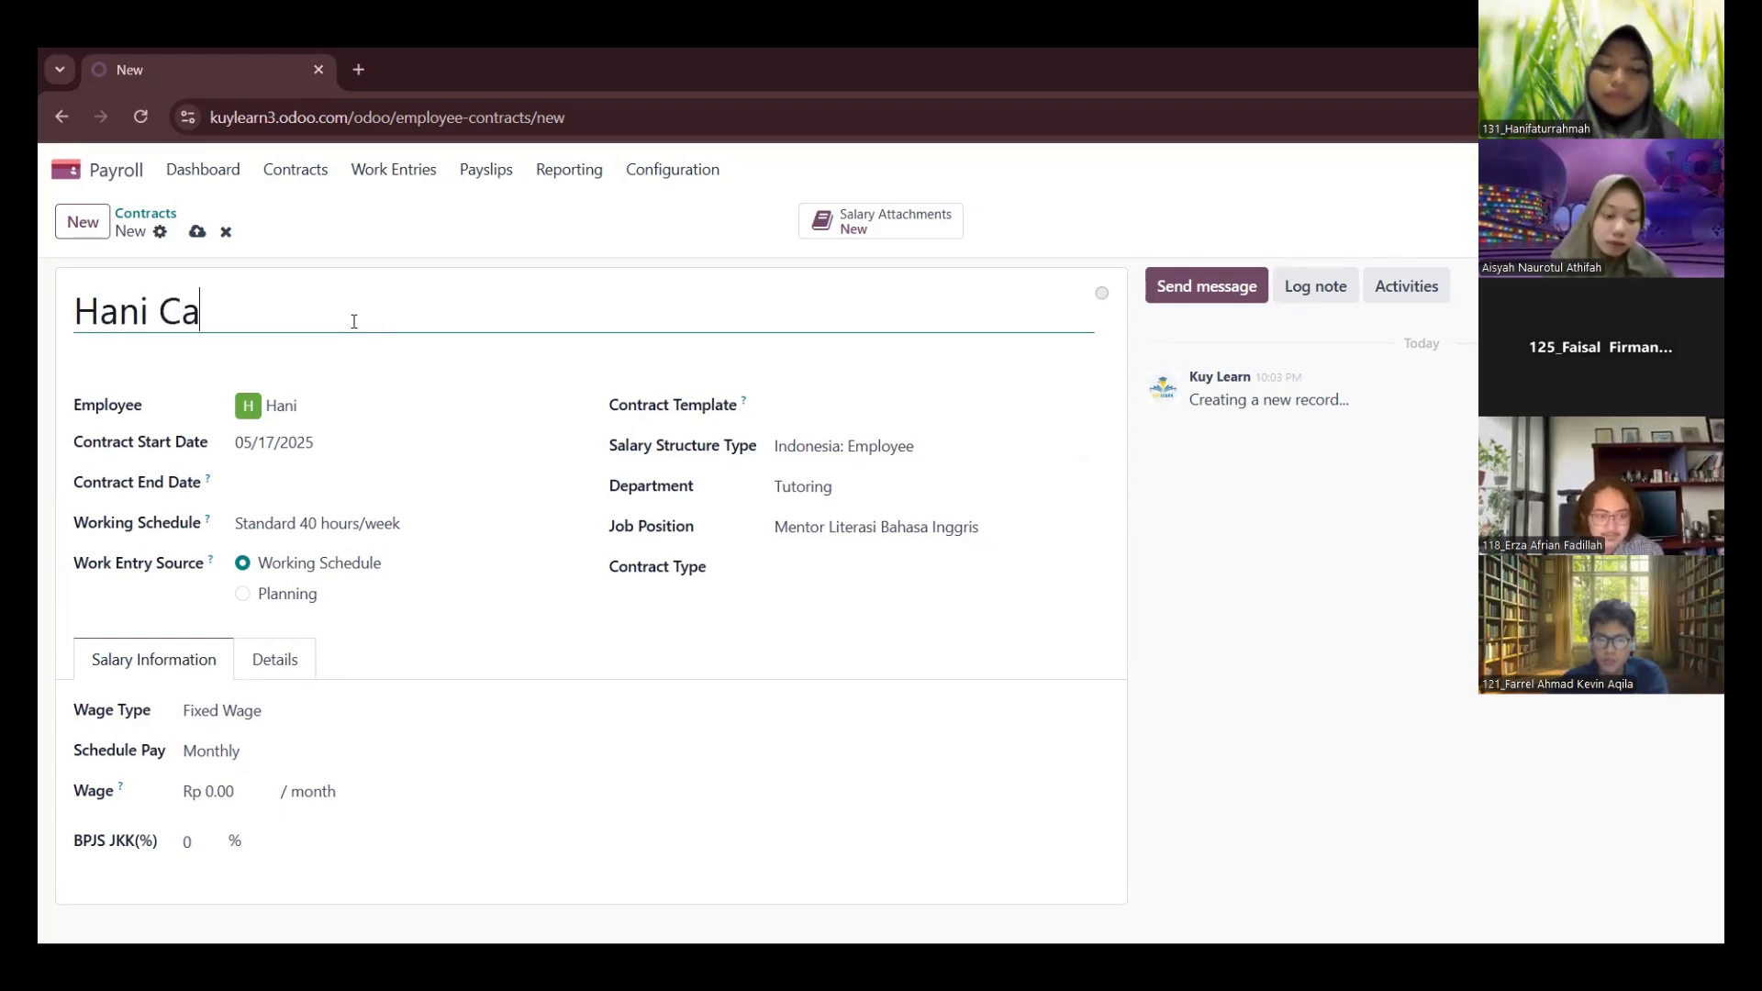
pyautogui.write('Cont')
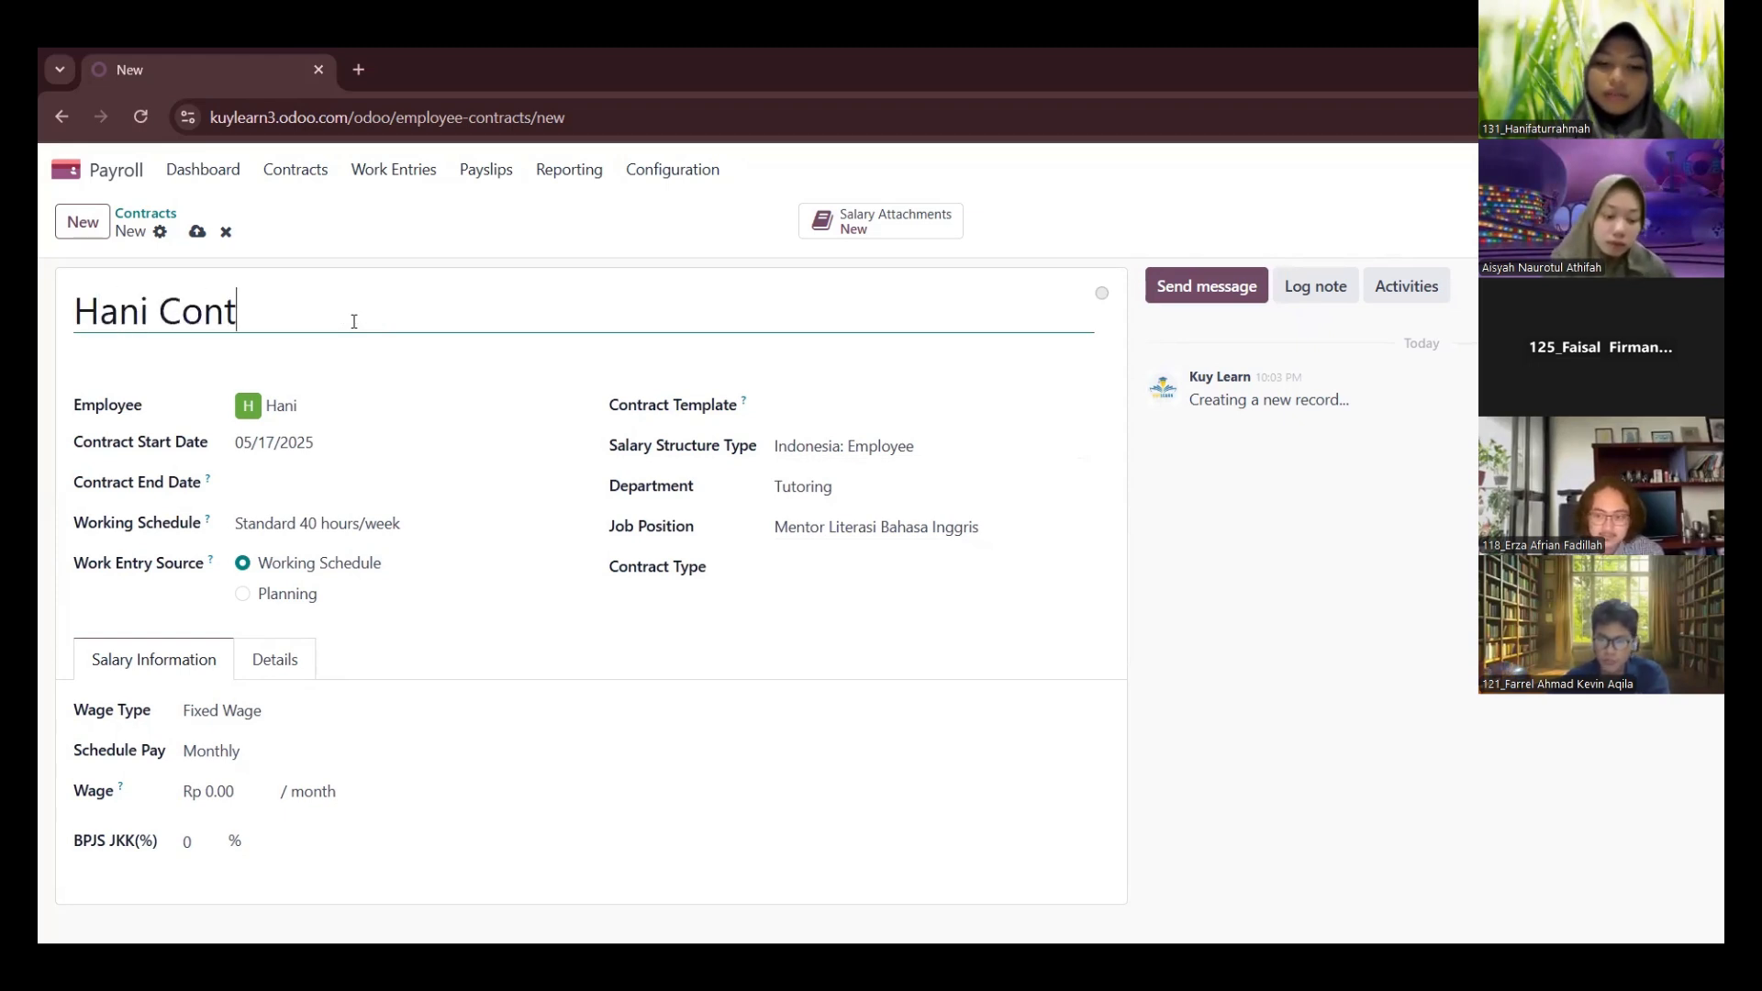
pyautogui.write('ract')
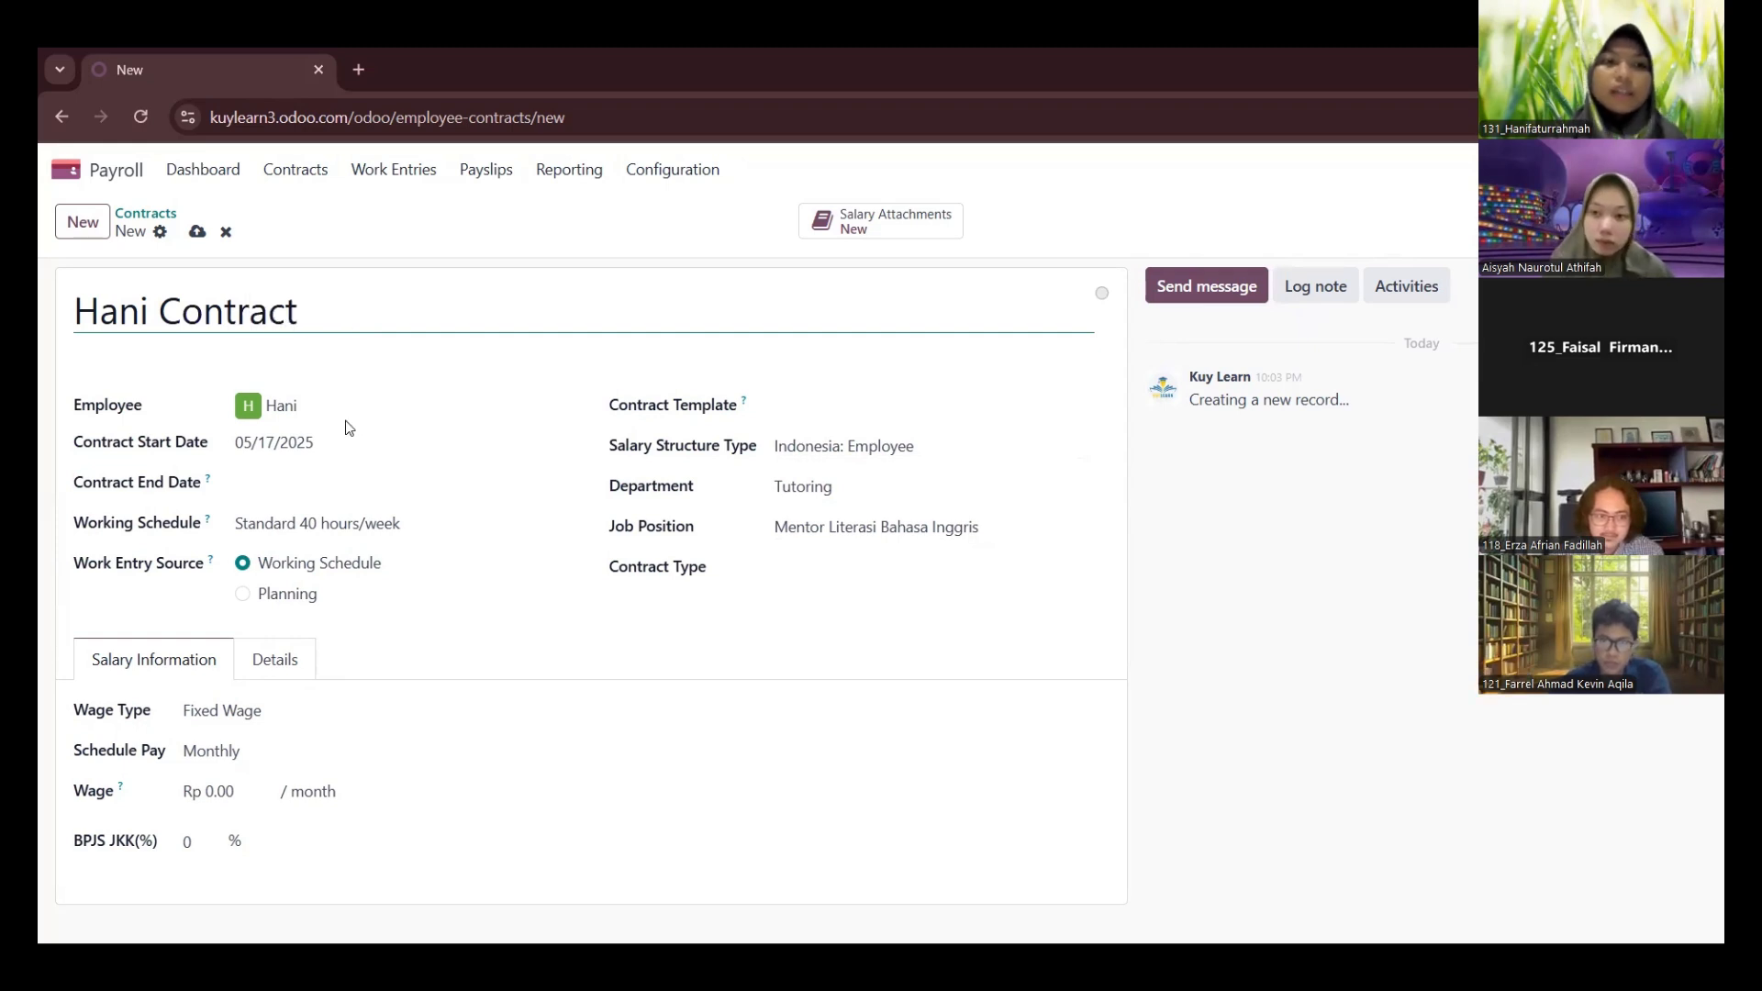
# Set the contract start date to 05/01/2025
pyautogui.click(310, 491)
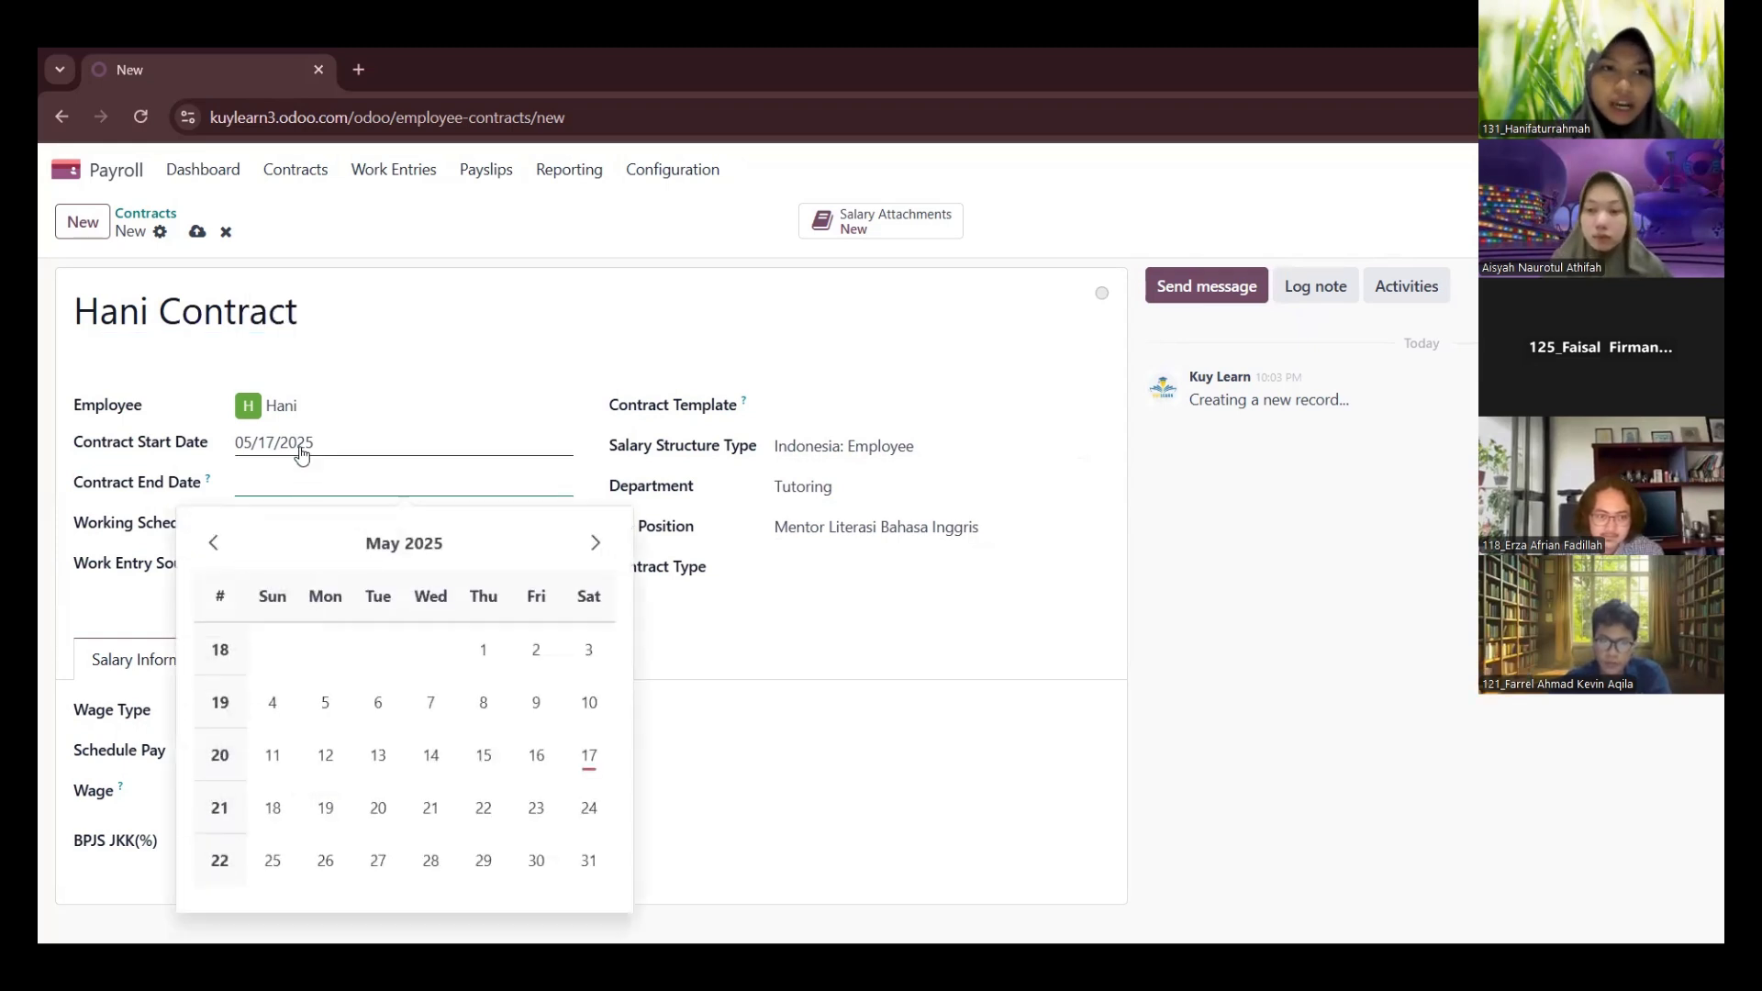
pyautogui.click(301, 450)
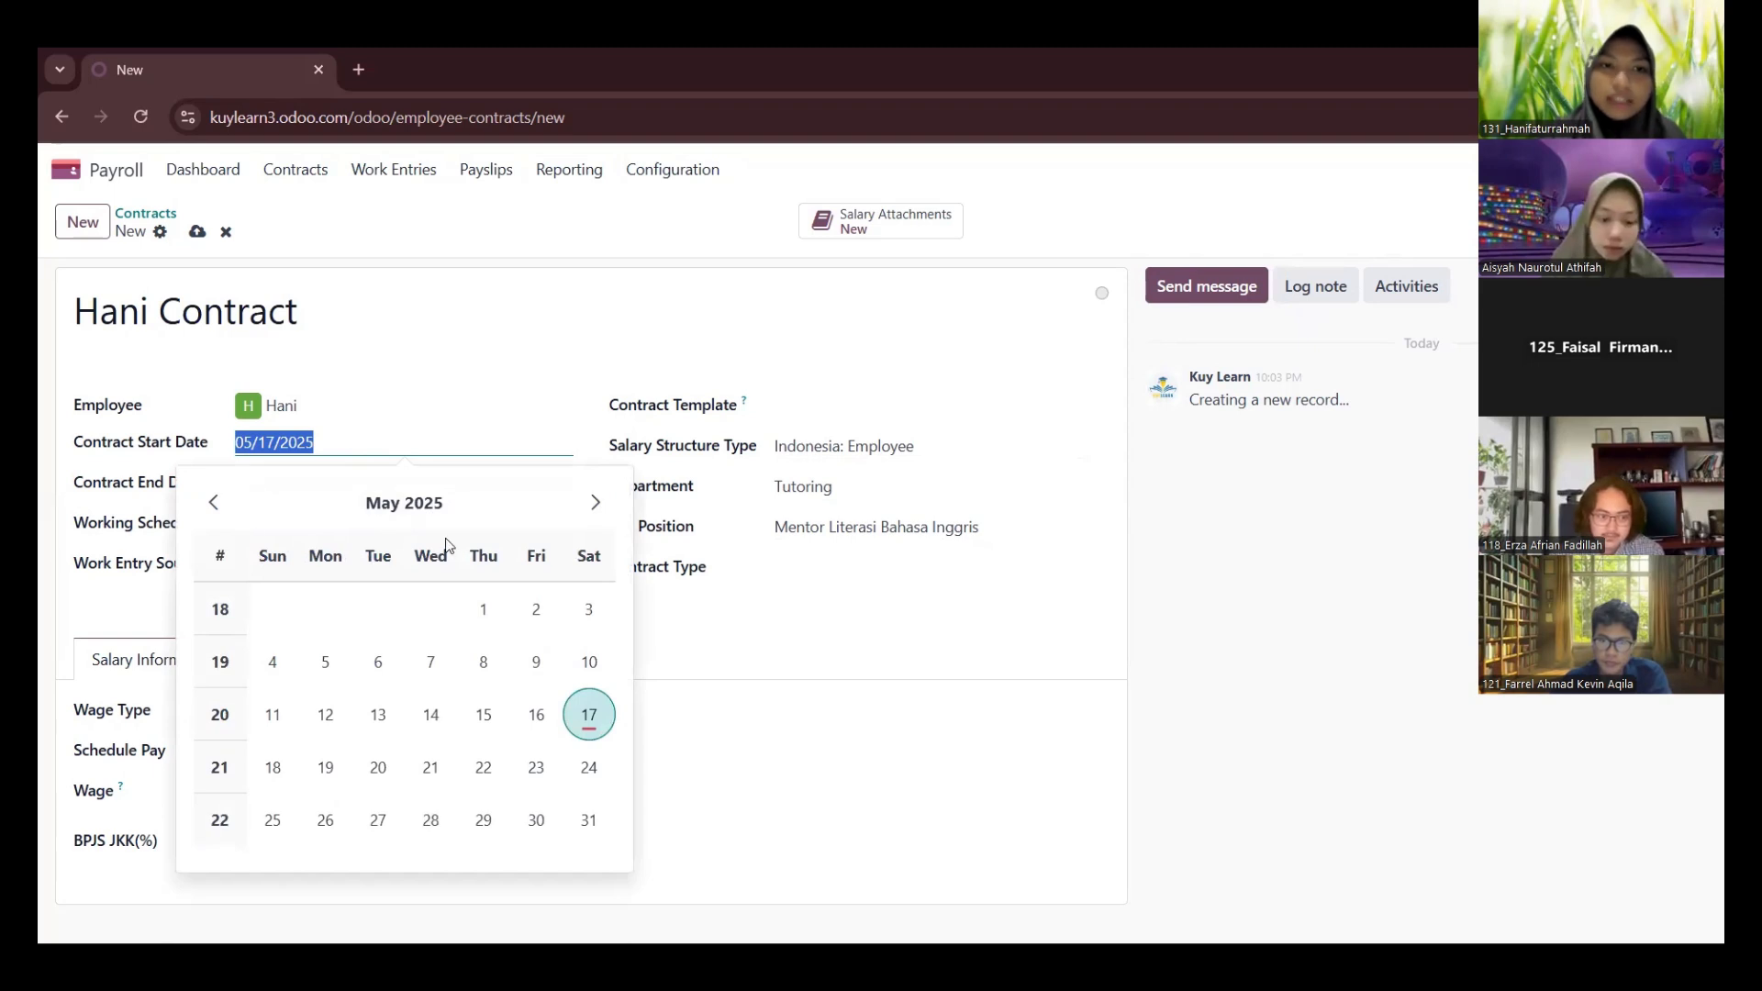
pyautogui.click(482, 613)
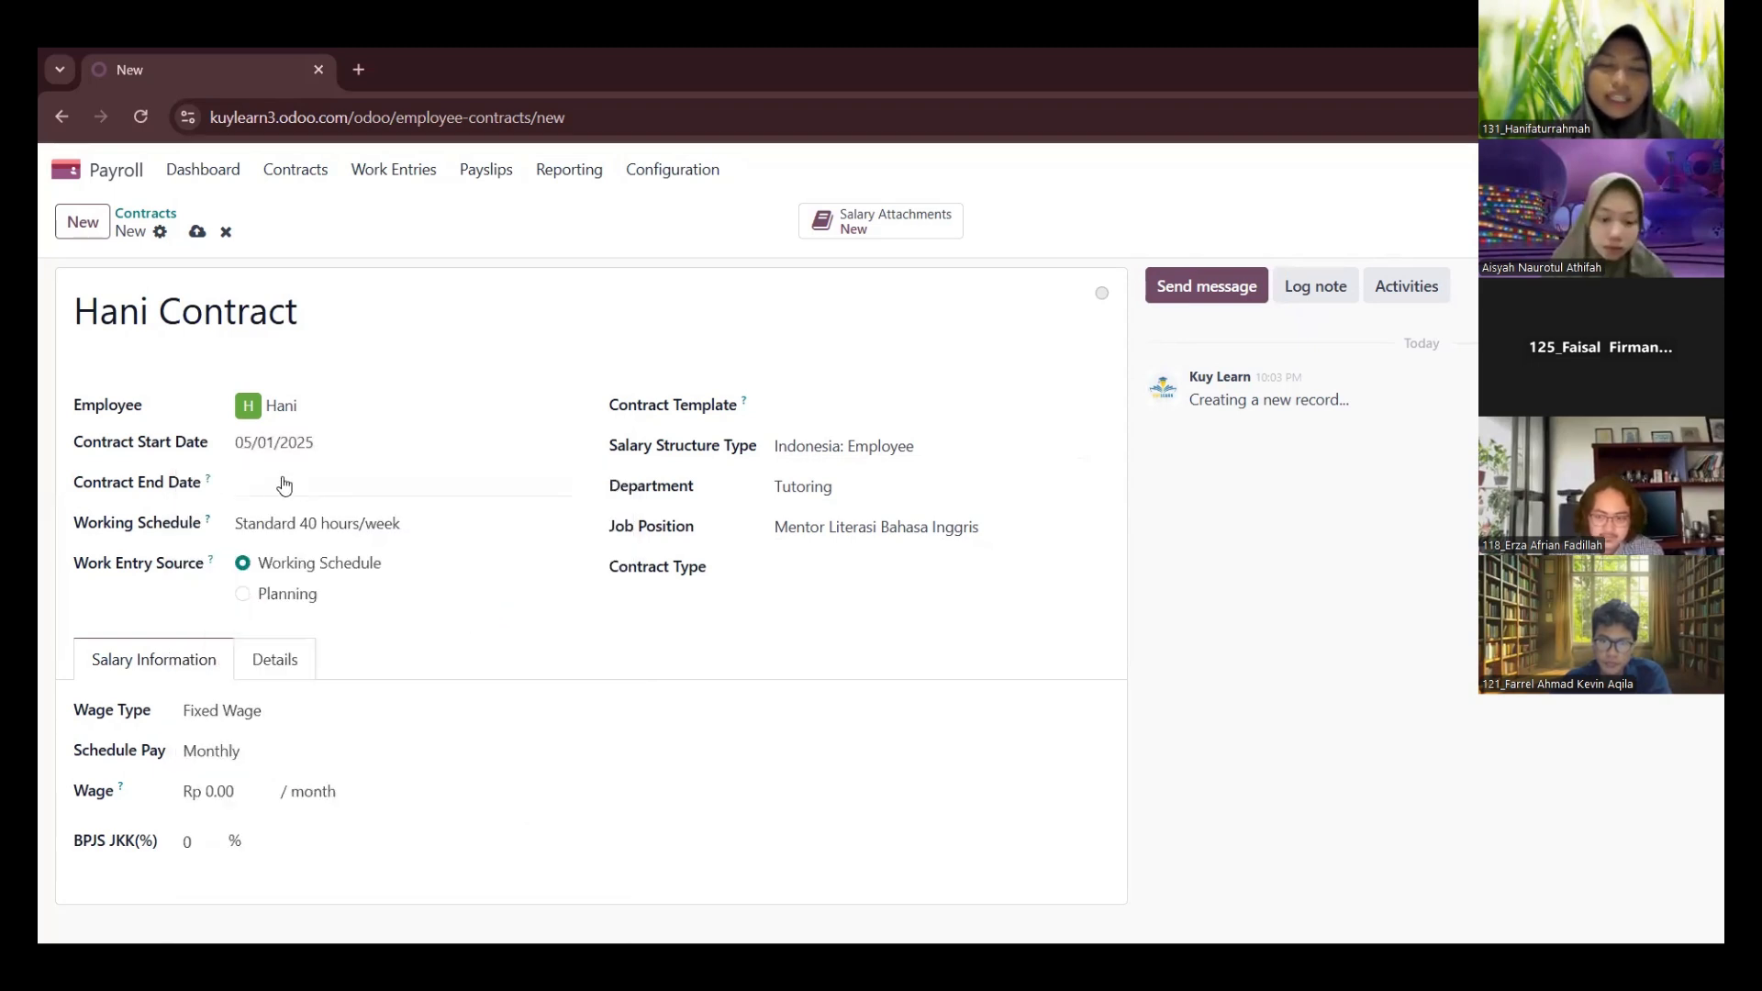
# Set the contract end date to 12/31/2025
pyautogui.click(284, 485)
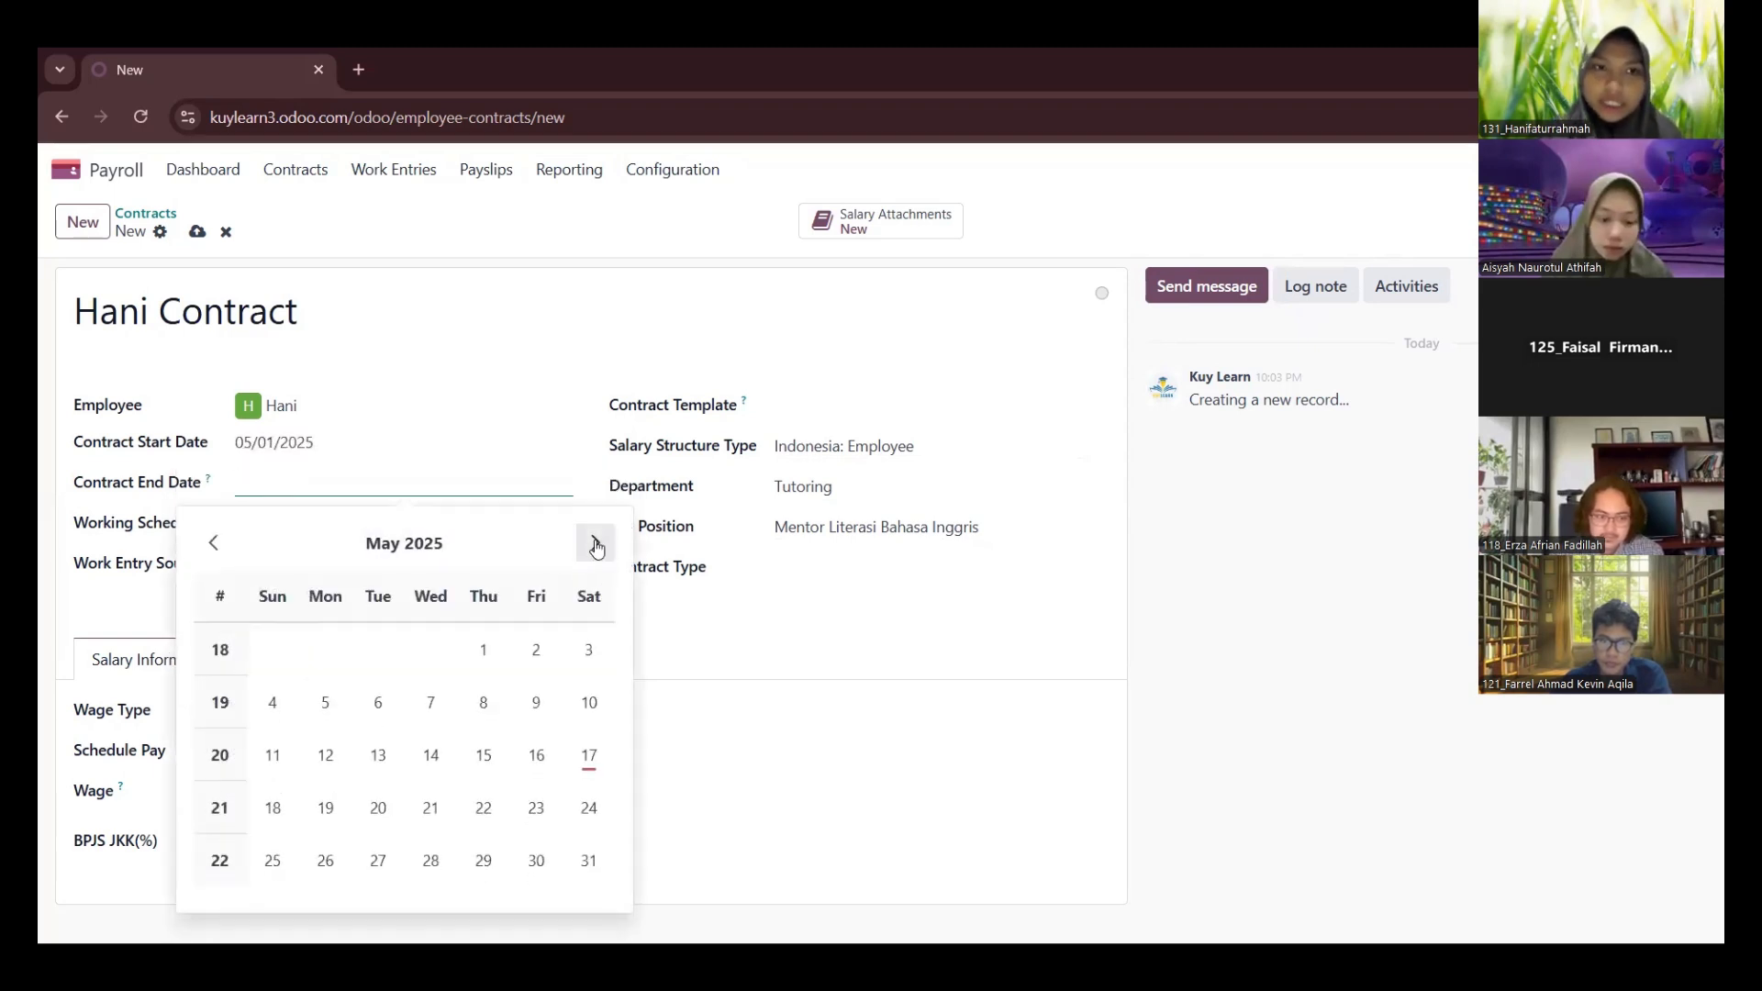
pyautogui.click(596, 543)
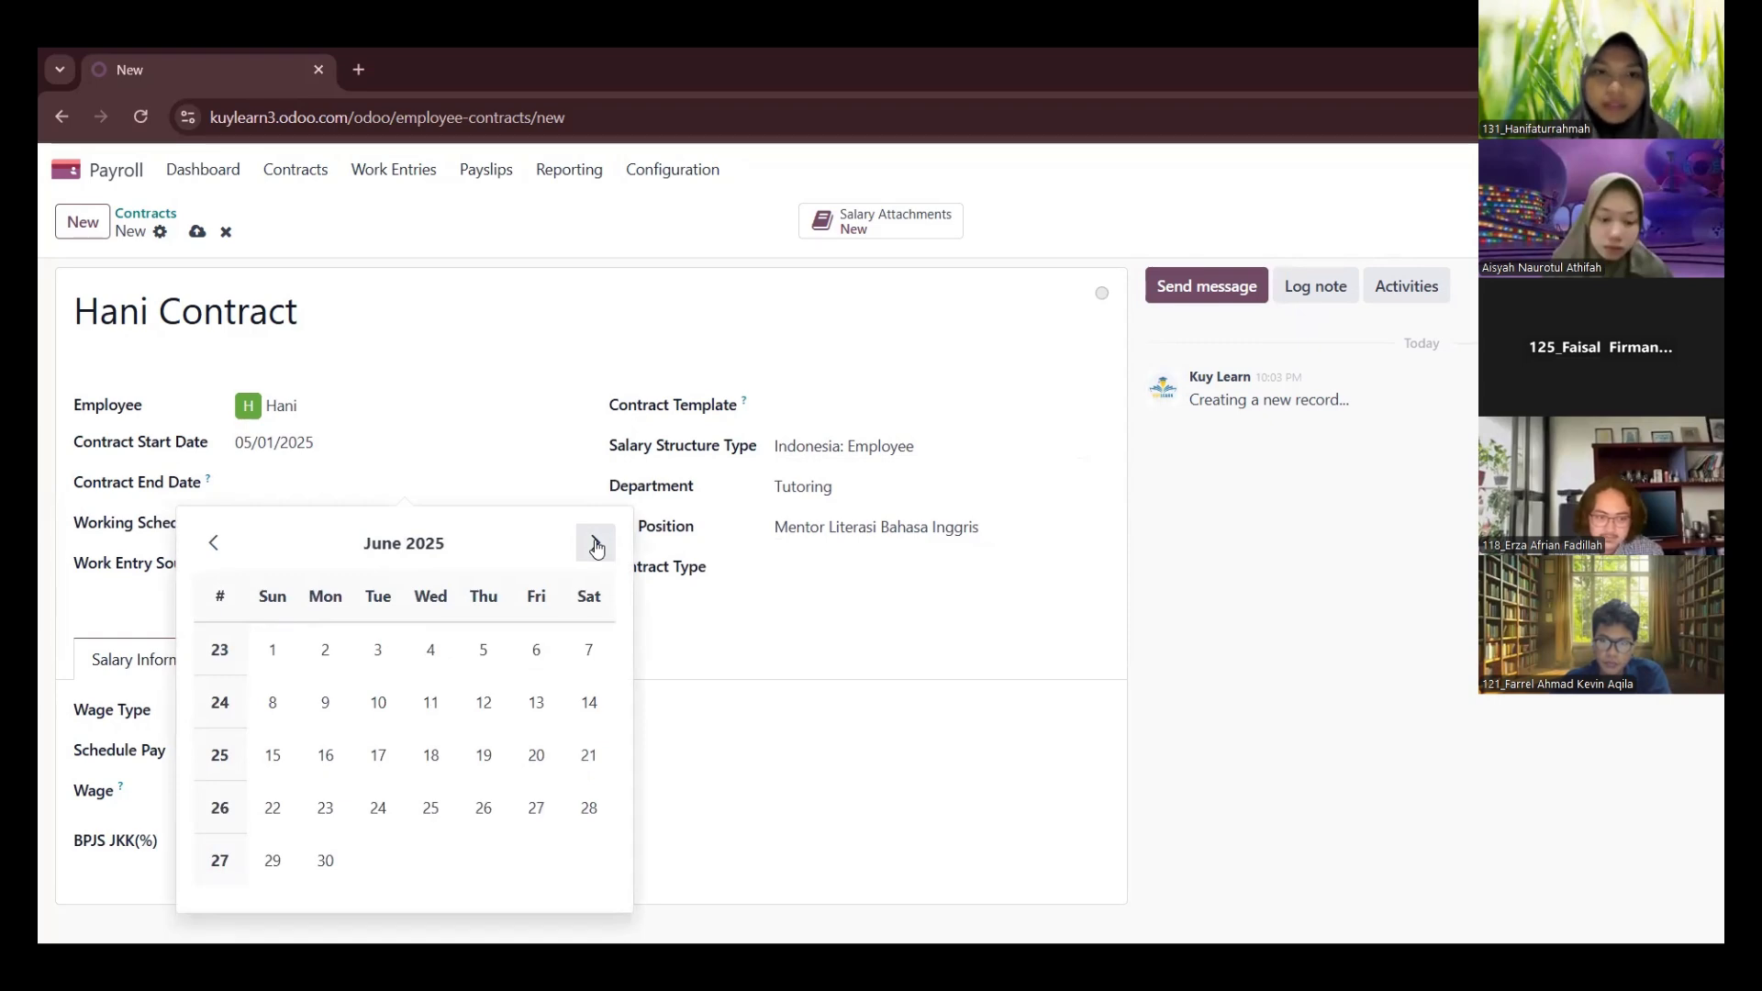
pyautogui.click(596, 544)
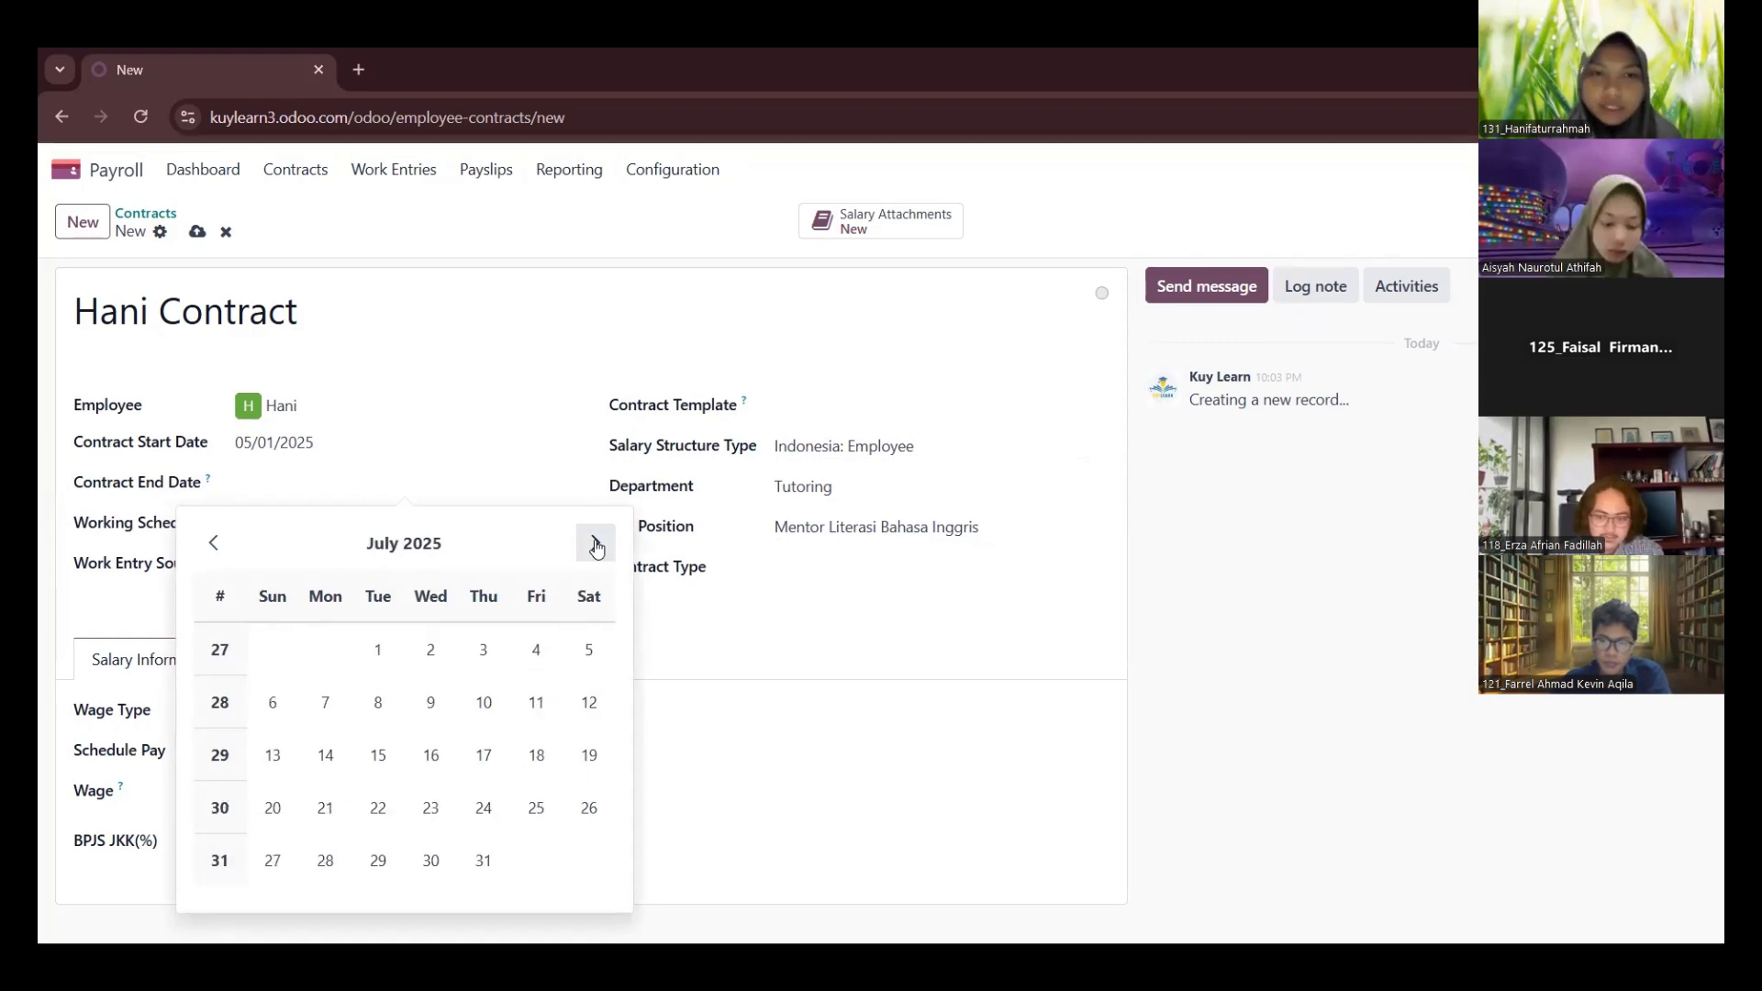
pyautogui.click(595, 543)
pyautogui.click(596, 543)
pyautogui.click(596, 543)
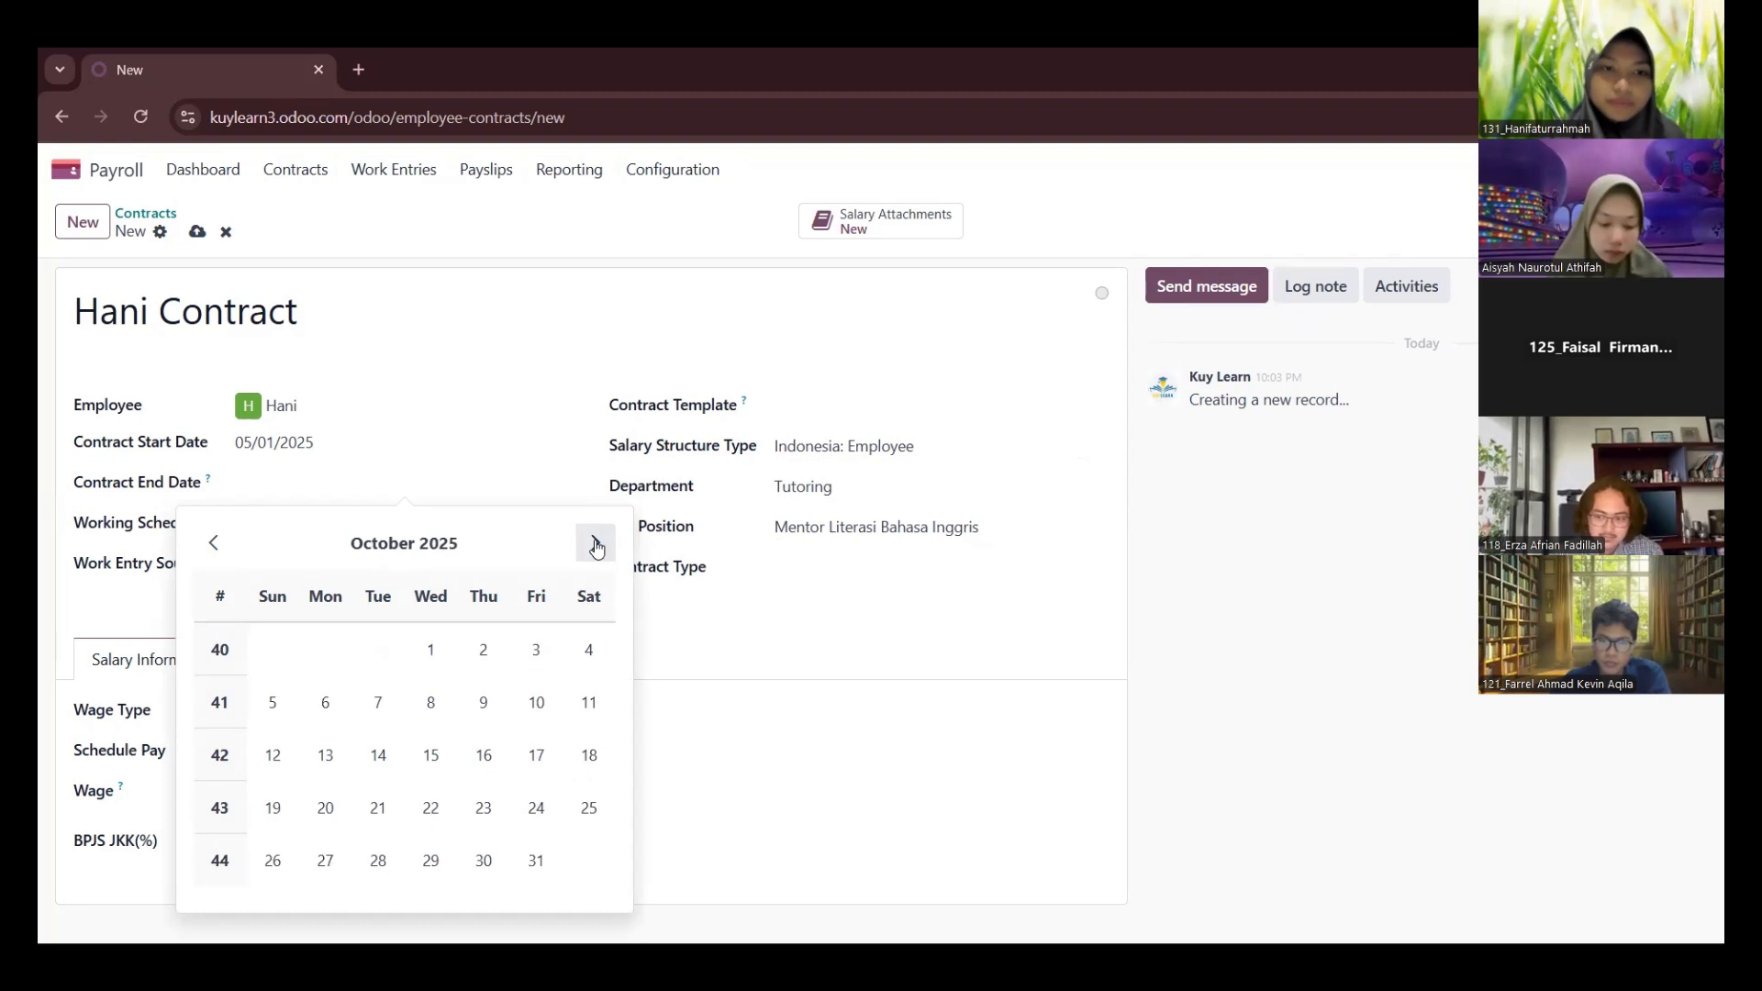
pyautogui.click(596, 544)
pyautogui.click(596, 544)
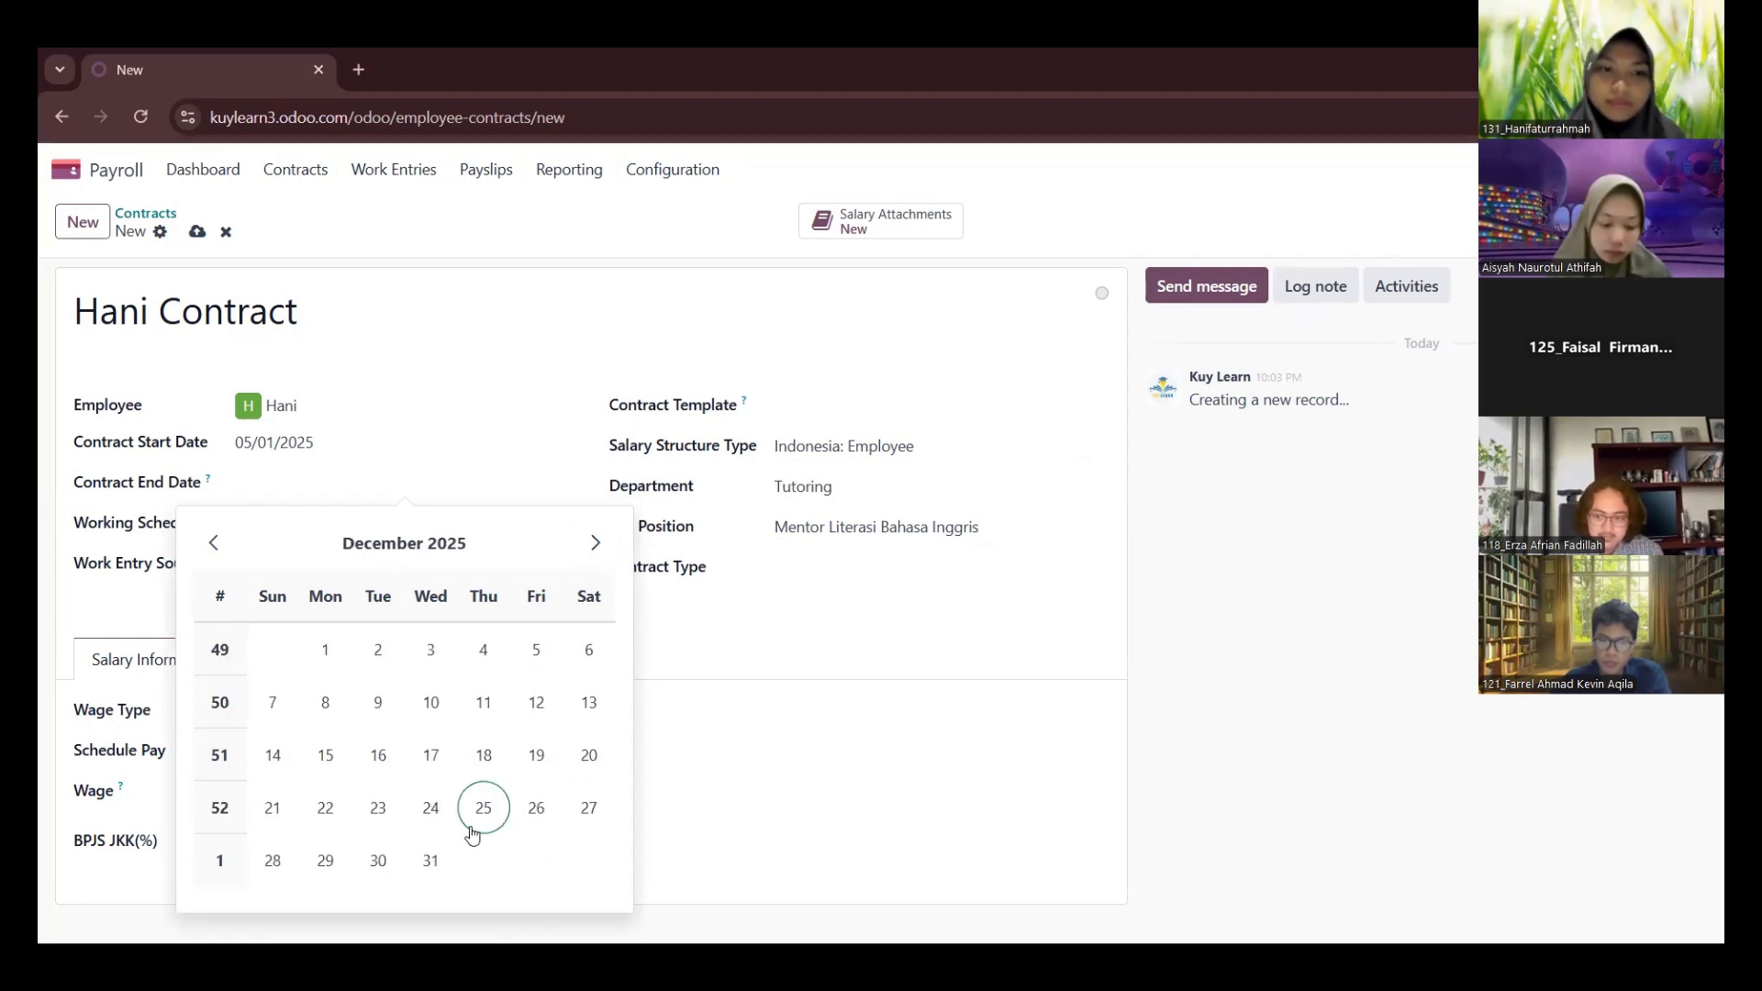
pyautogui.click(431, 858)
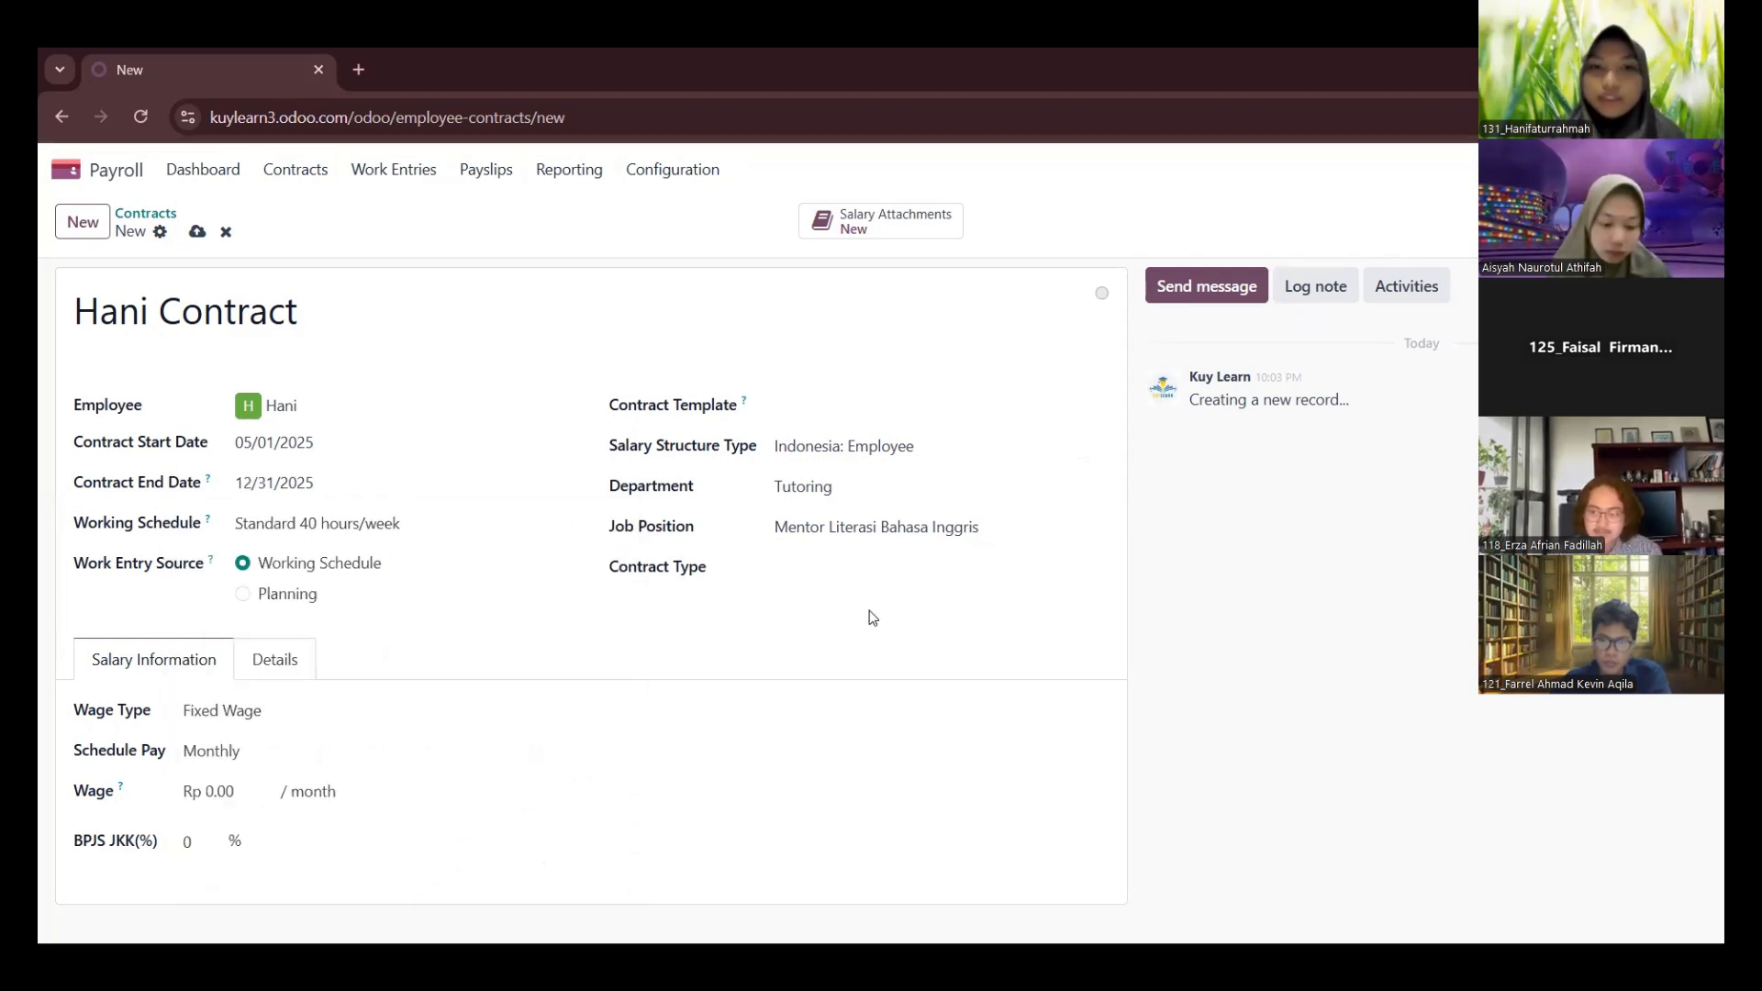
# Set the contract type to Full-Time, with a monthly wage of Rp 2000000 and a BPJS JKK rate of 10%
pyautogui.click(809, 564)
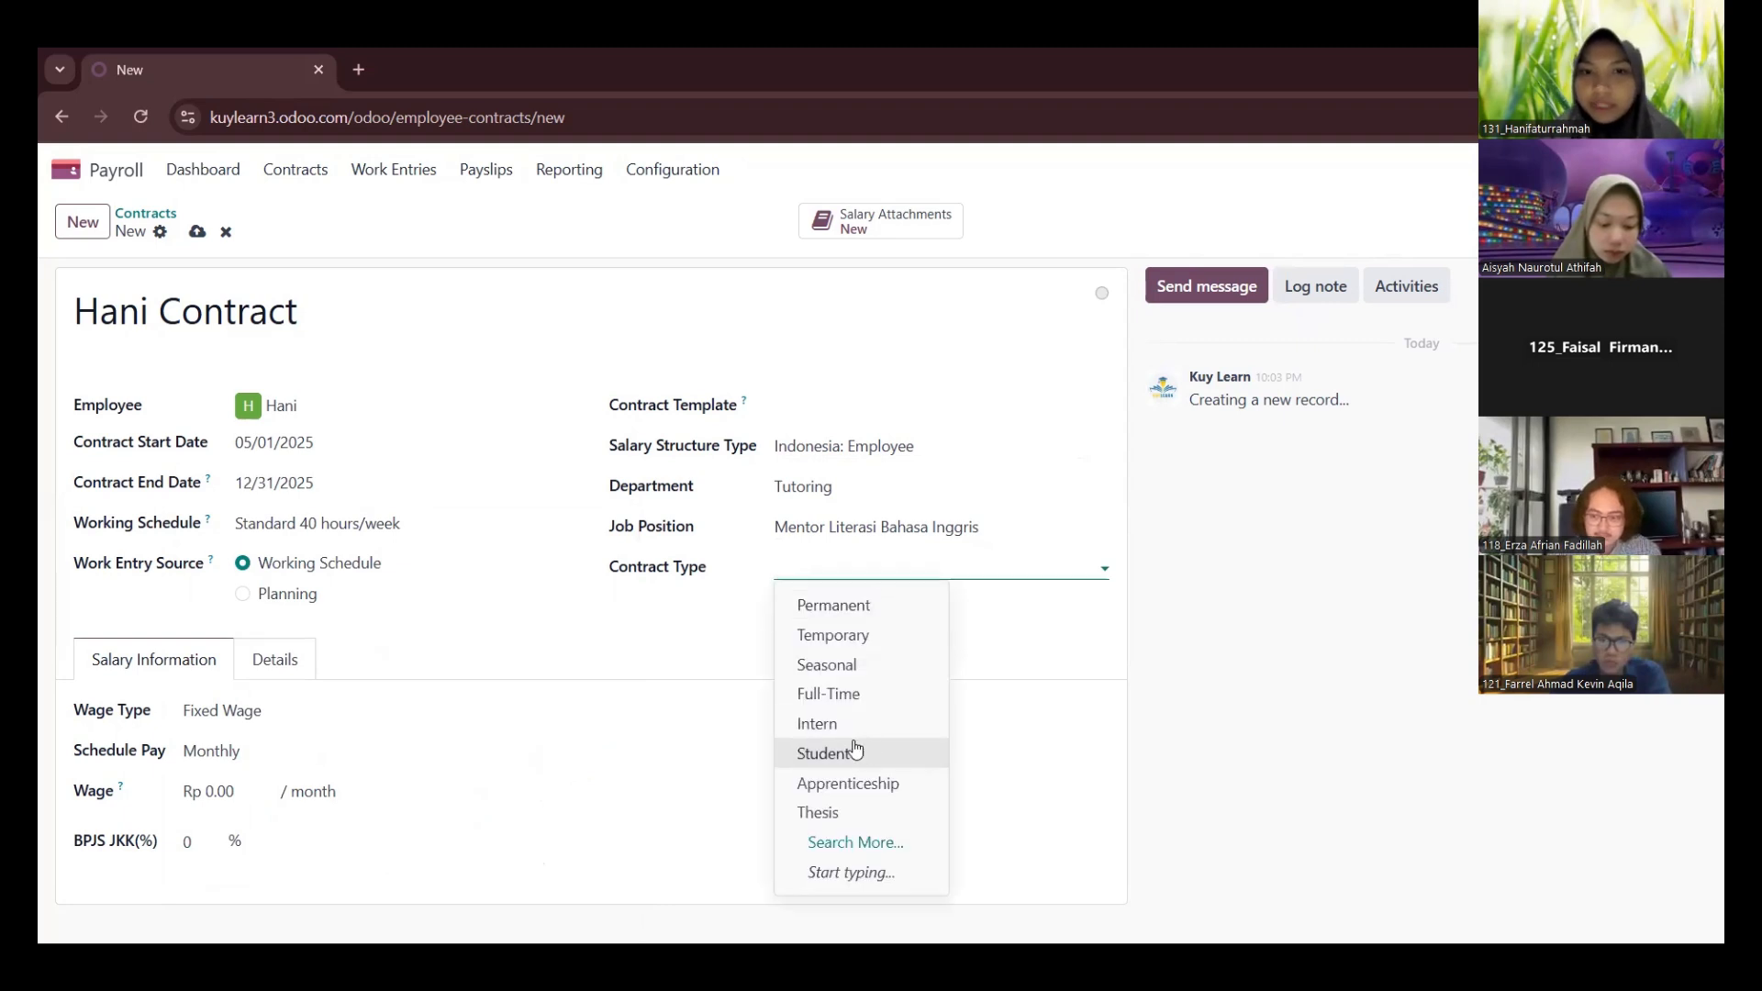
pyautogui.click(821, 702)
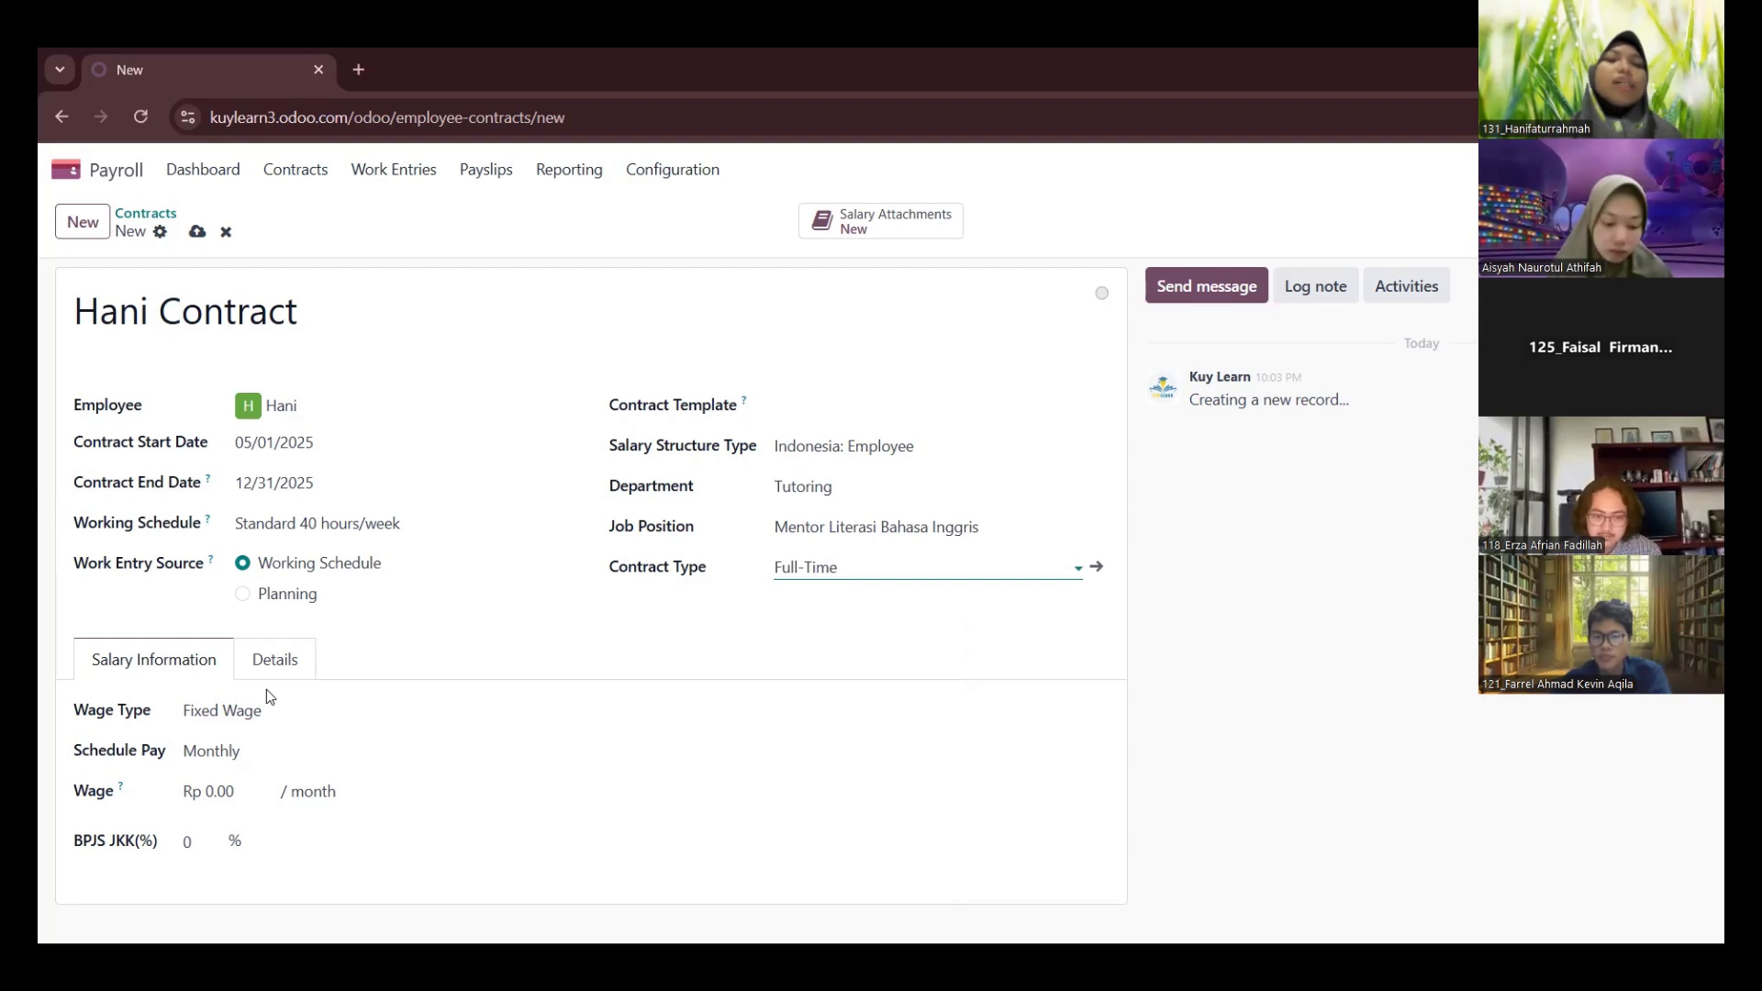
pyautogui.click(213, 791)
pyautogui.write('2000')
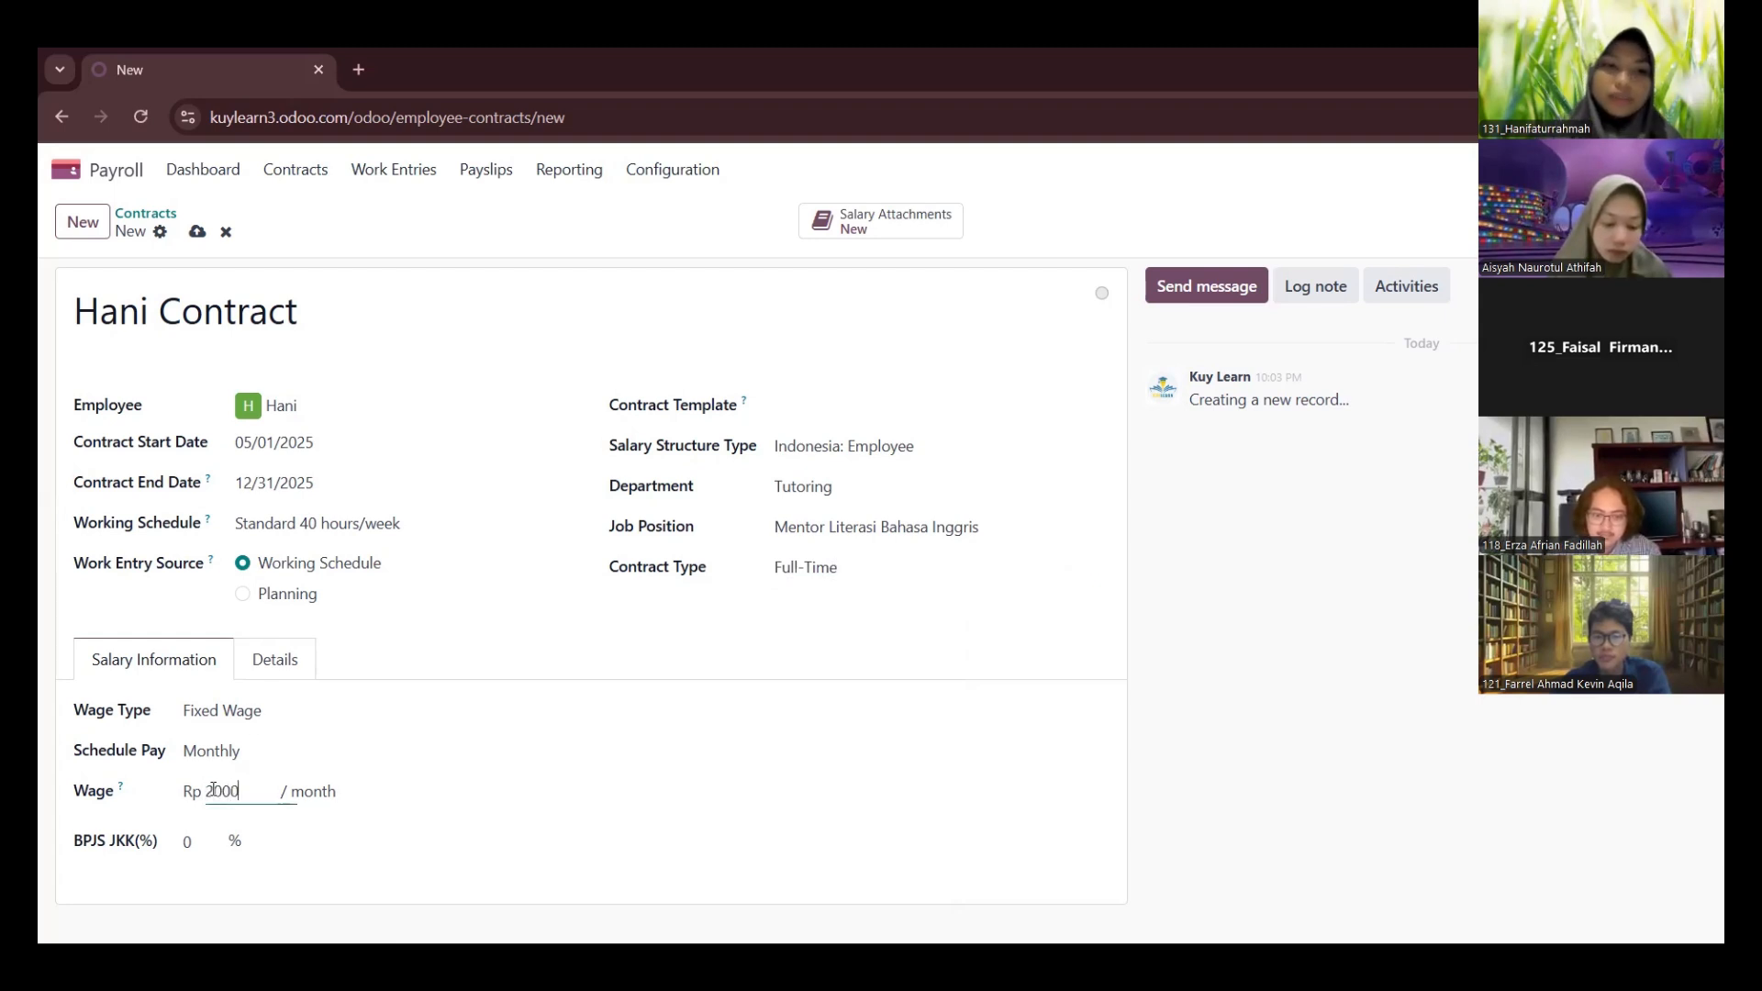
pyautogui.write('000')
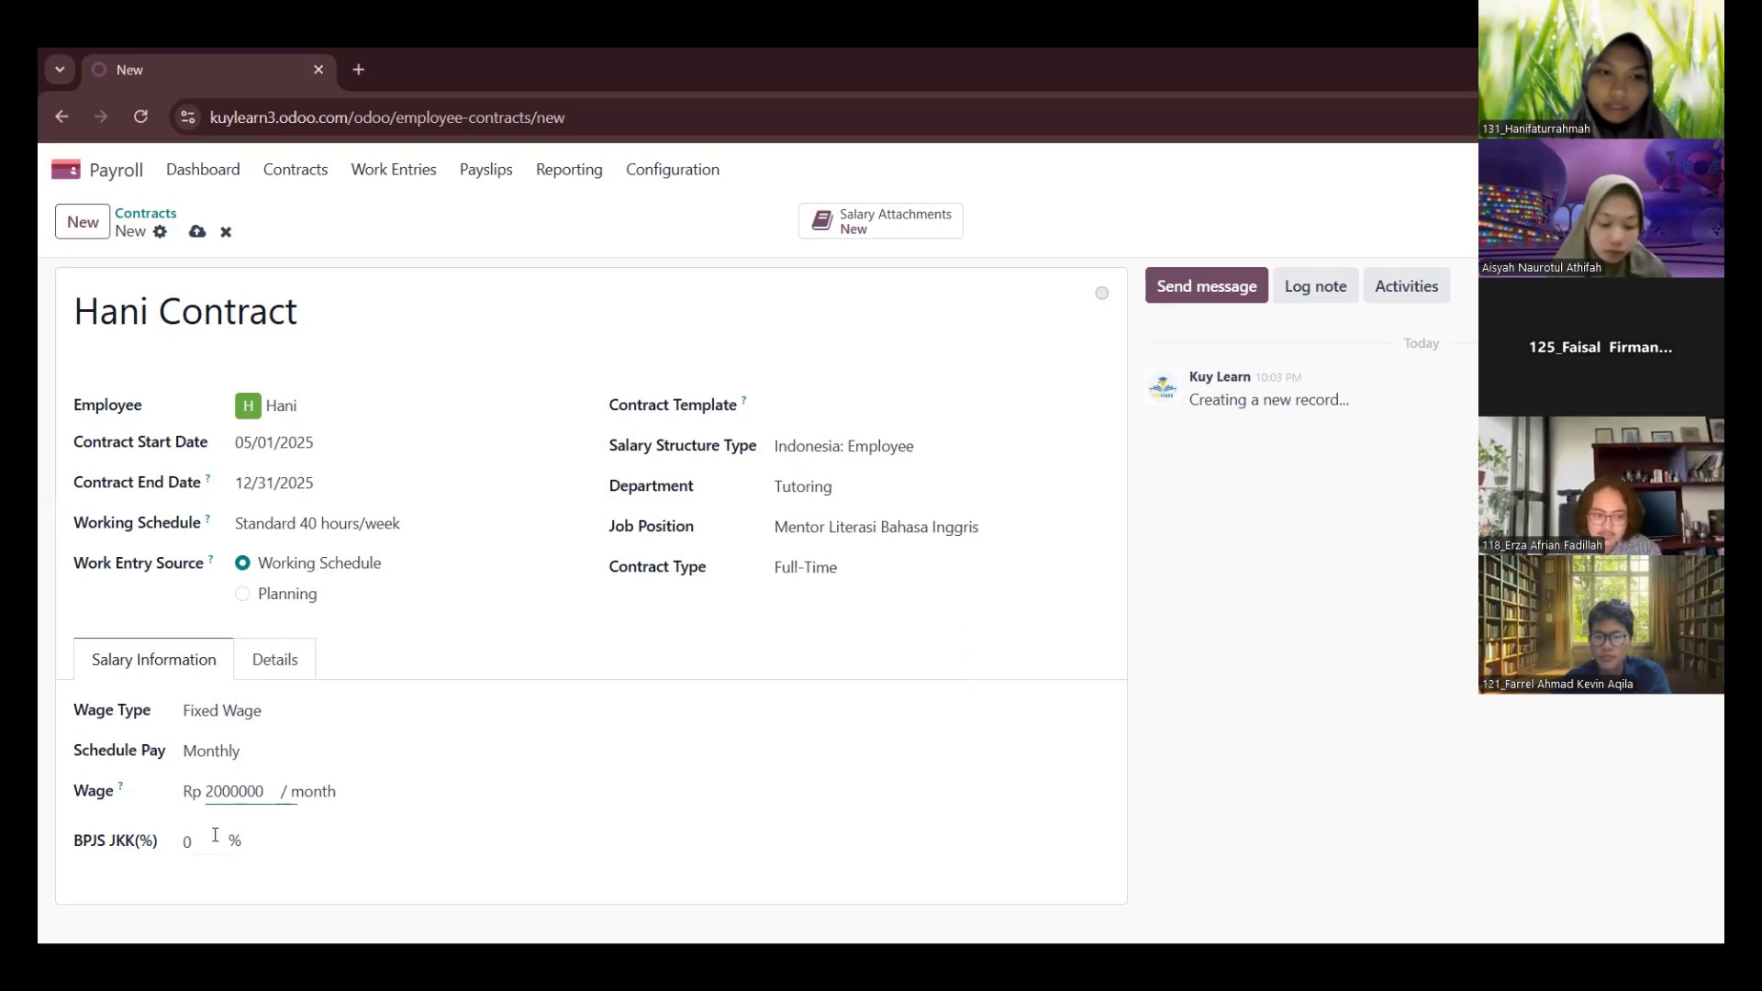
pyautogui.click(214, 835)
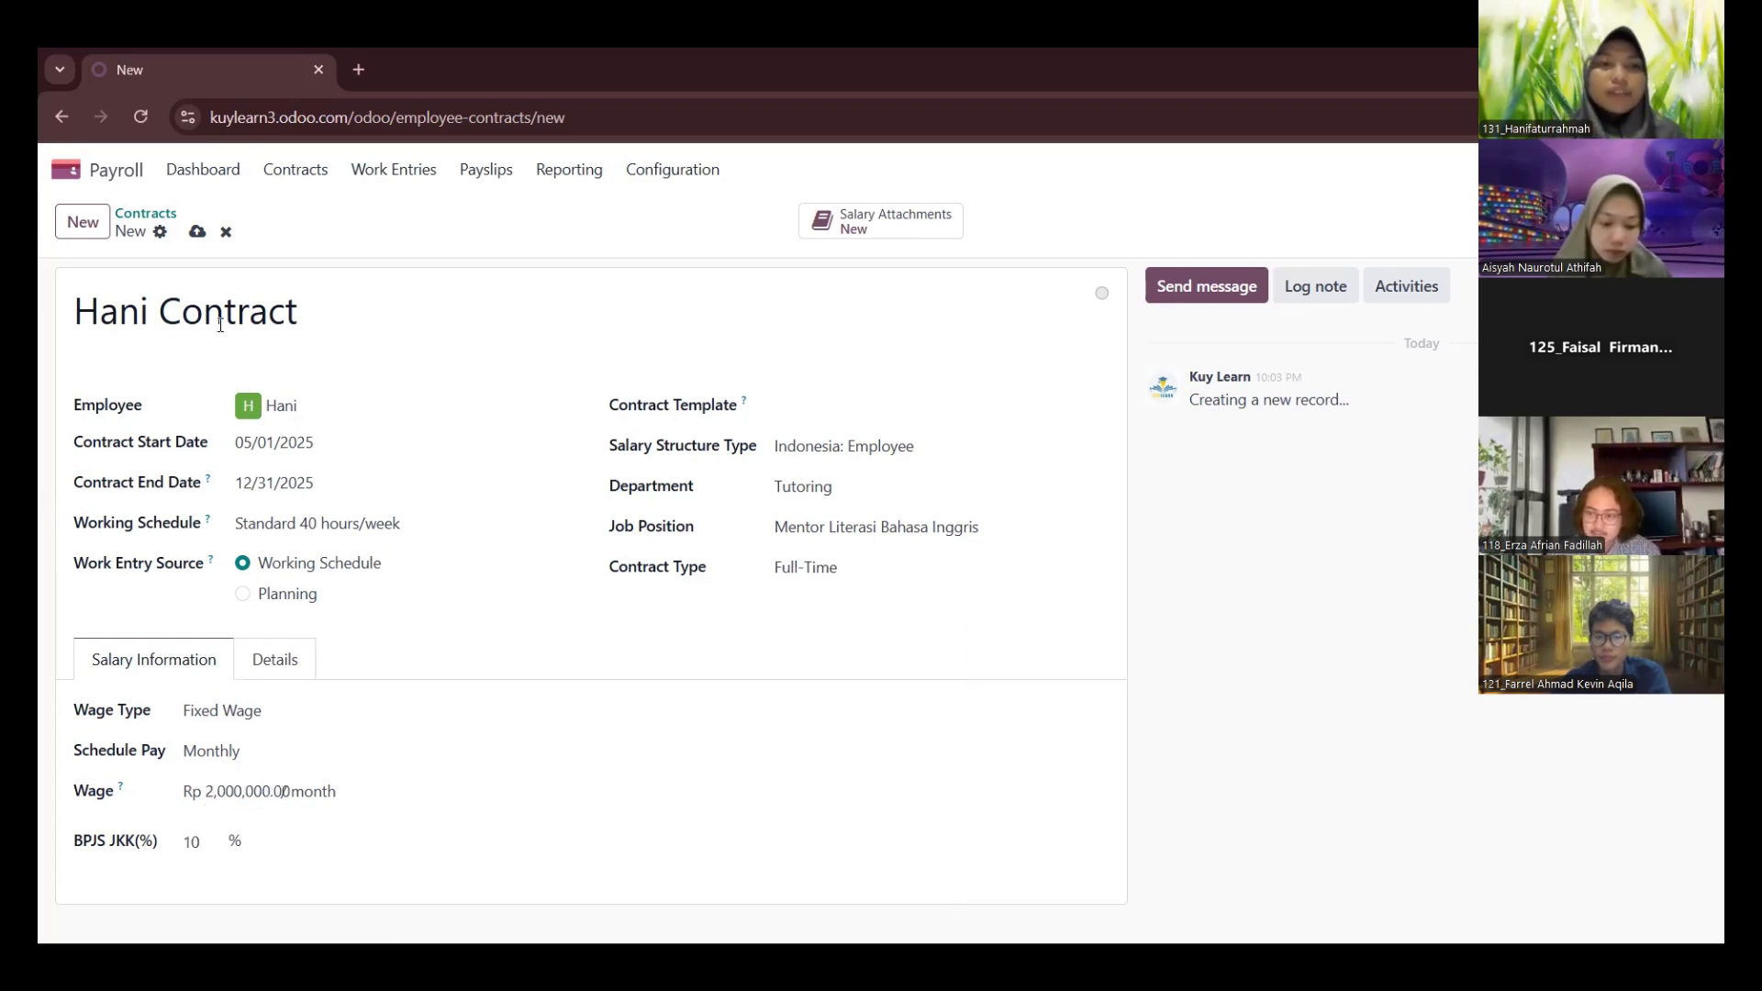
# Save the new contract and change its status to Running
pyautogui.click(196, 233)
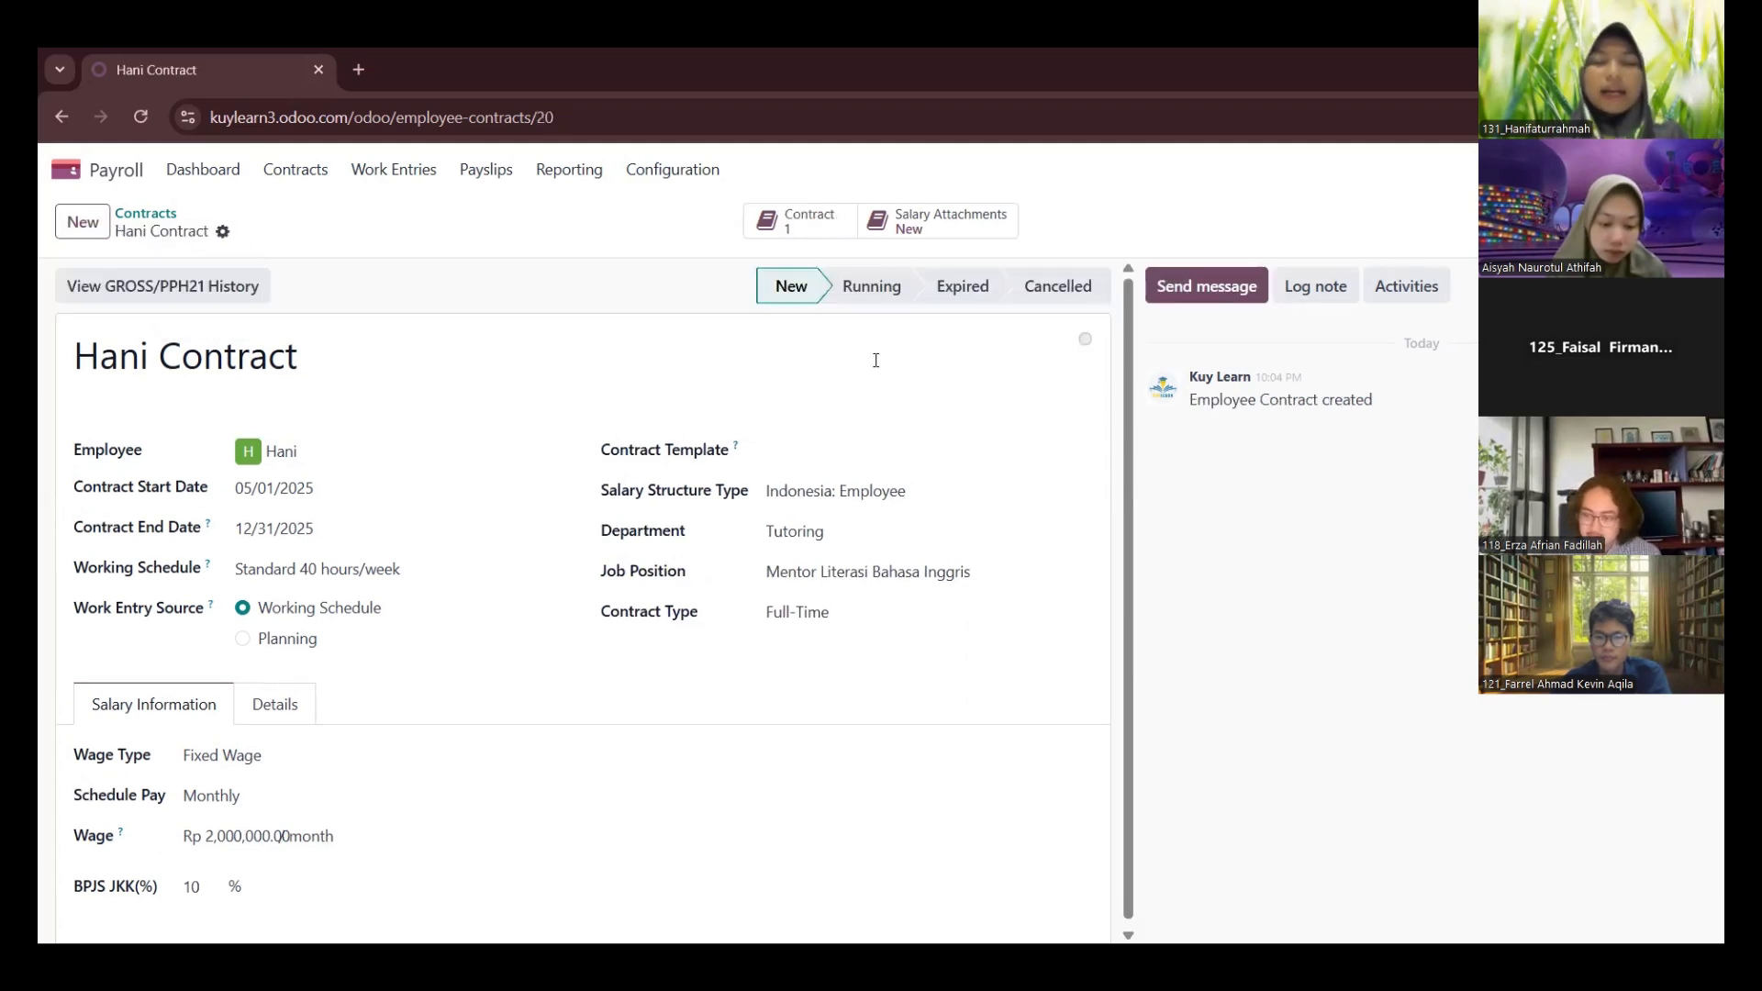
pyautogui.click(860, 288)
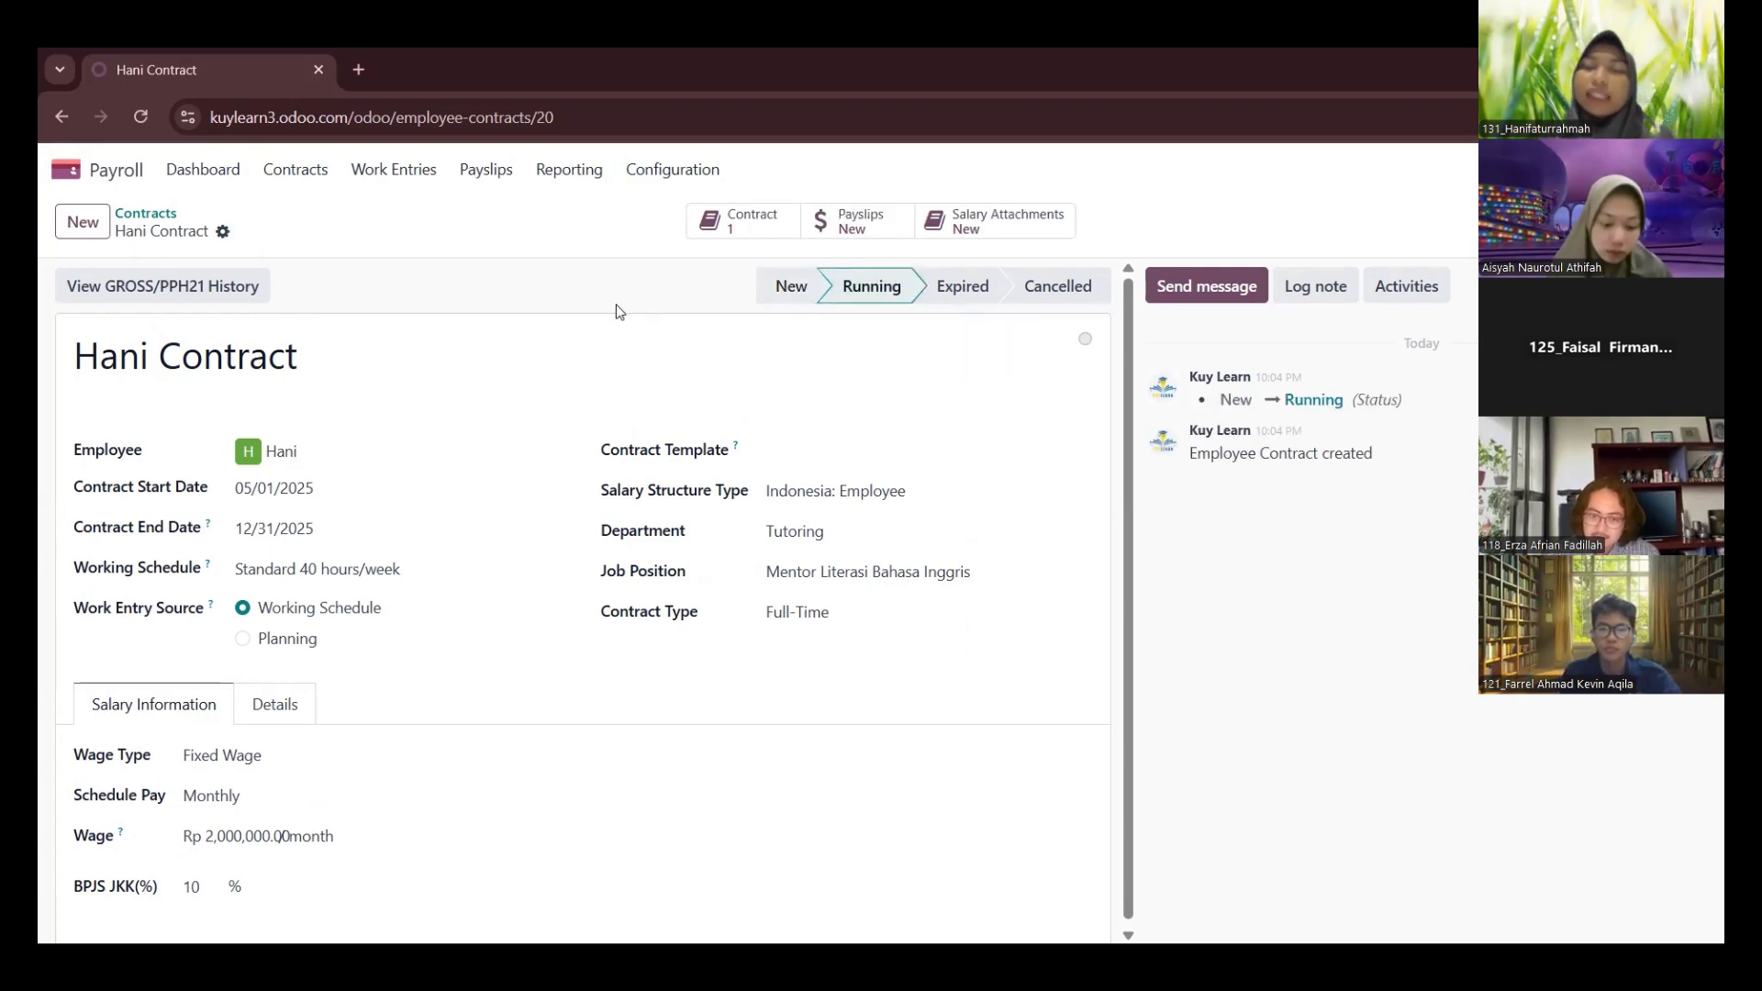
# Create a payslip from the running contract and assign it to the May 2025 batch
pyautogui.click(839, 229)
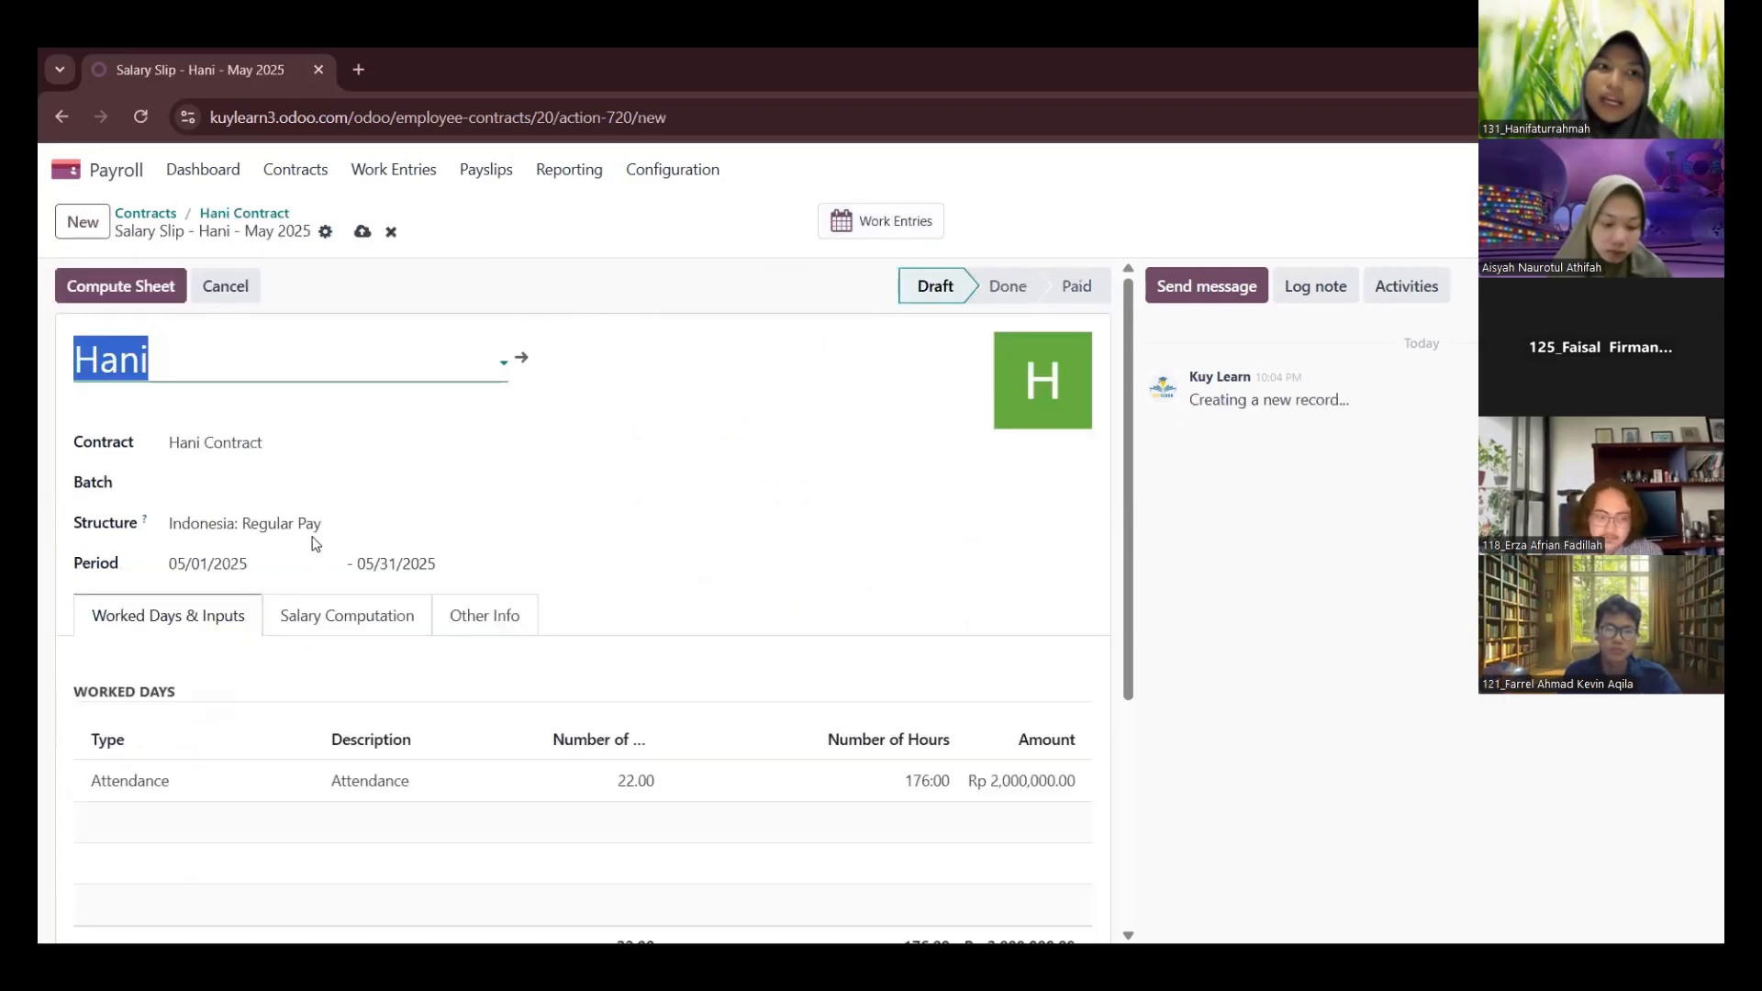
pyautogui.click(196, 493)
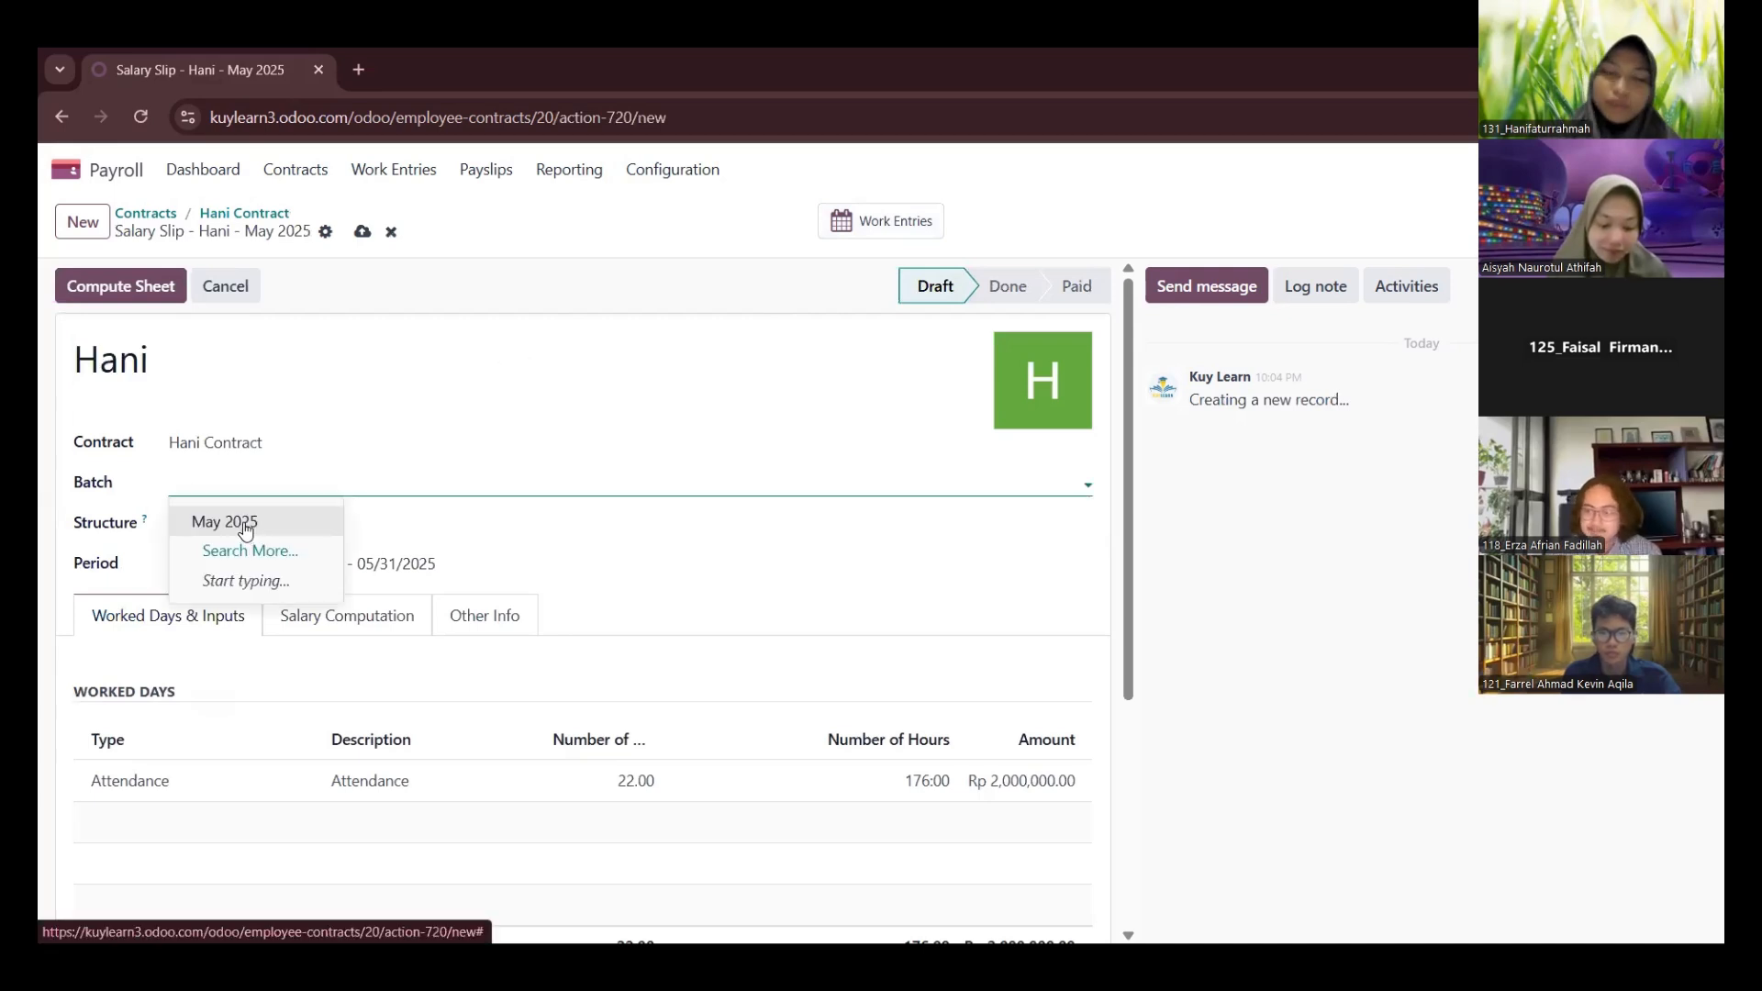
pyautogui.click(244, 523)
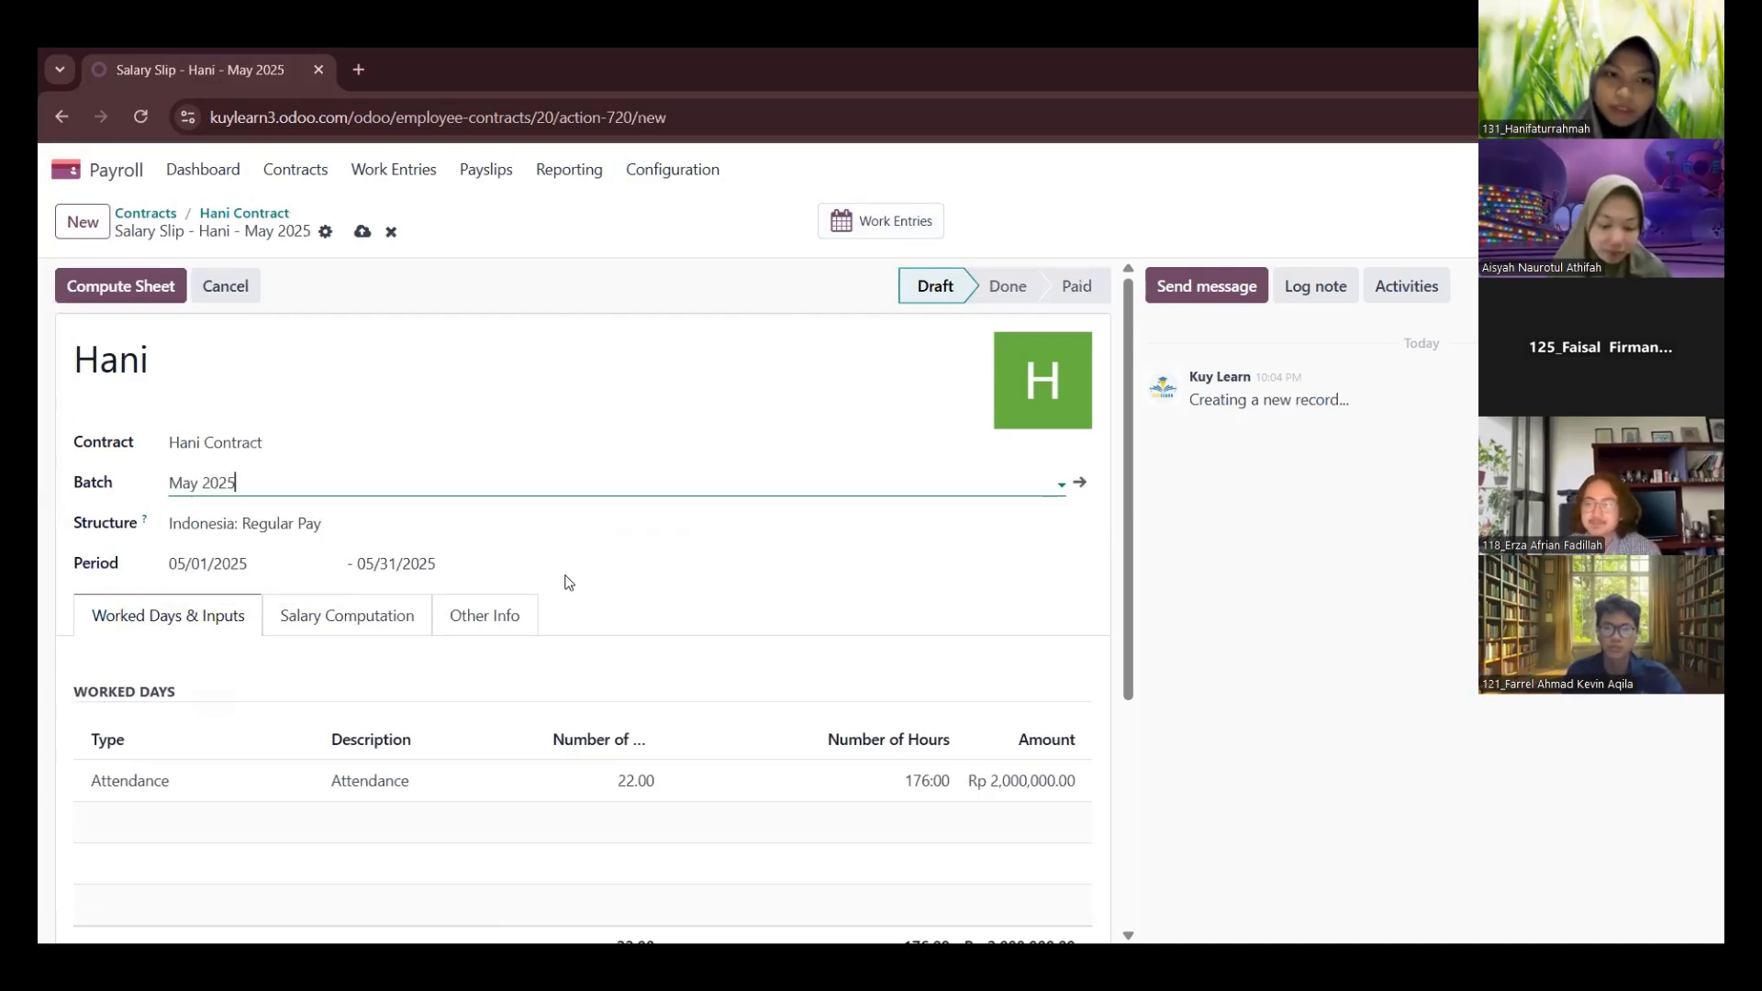
# Review the payslip's worked days, then compute its salary sheet and print the payslip
pyautogui.scroll(-1, 565, 583)
pyautogui.scroll(-2, 565, 582)
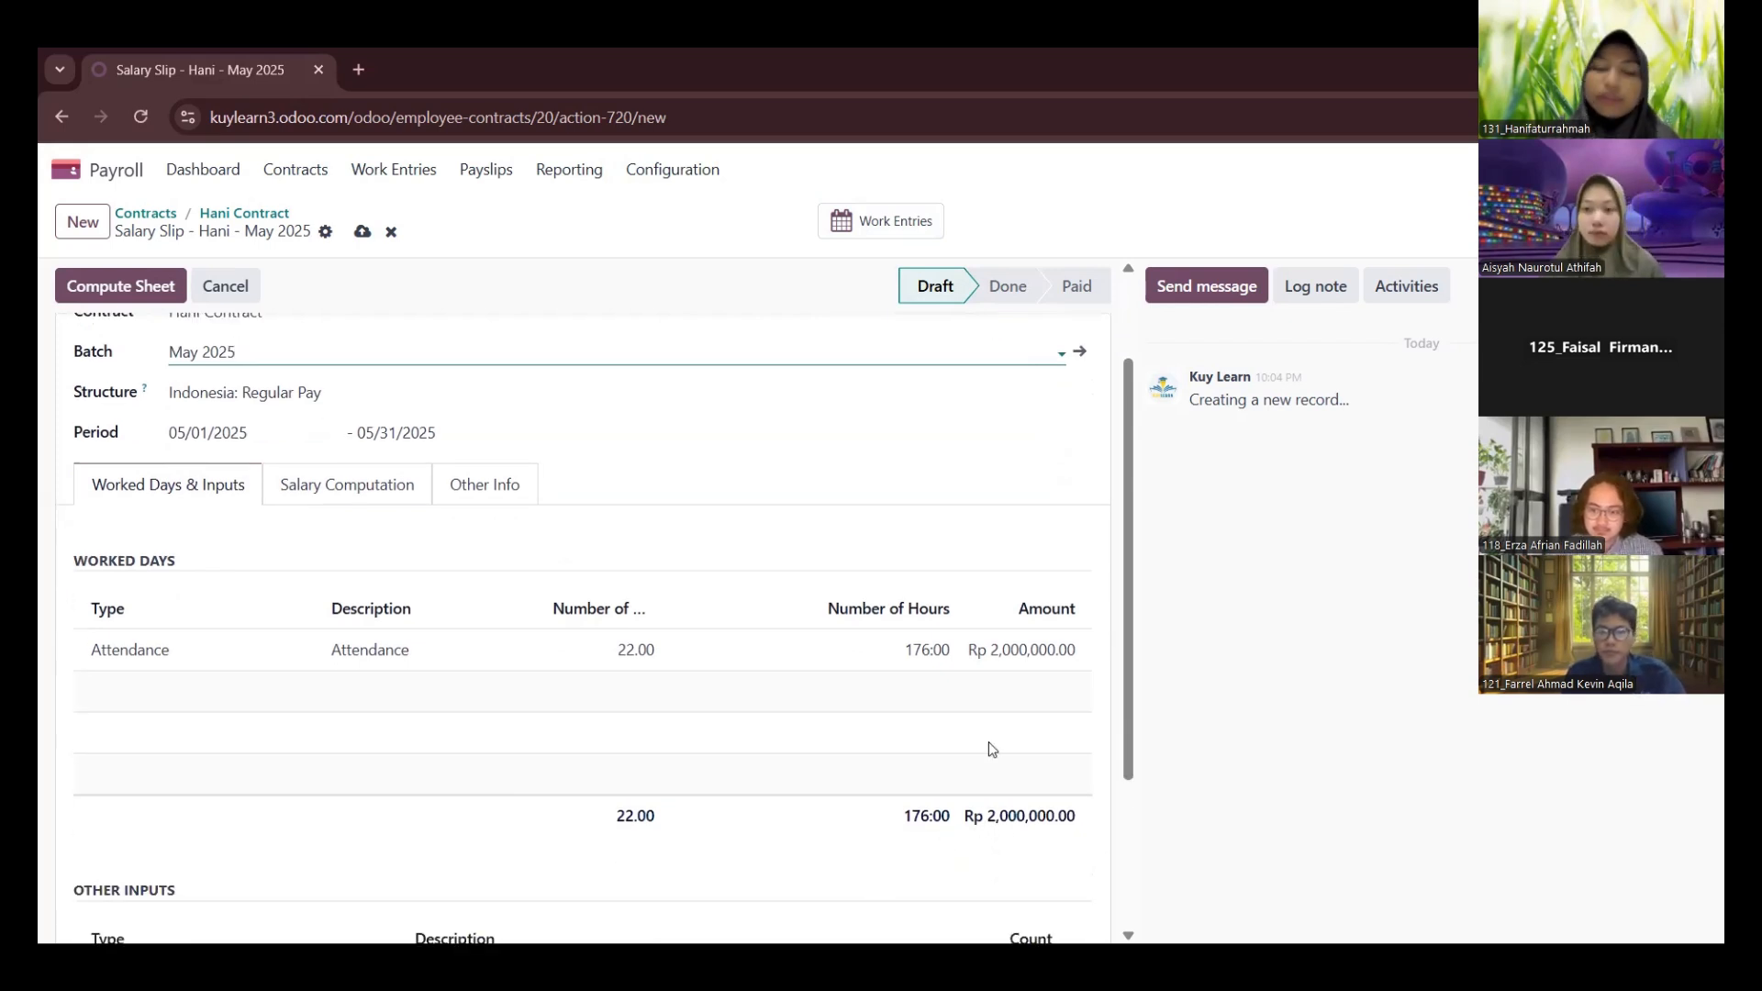
pyautogui.scroll(-1, 989, 742)
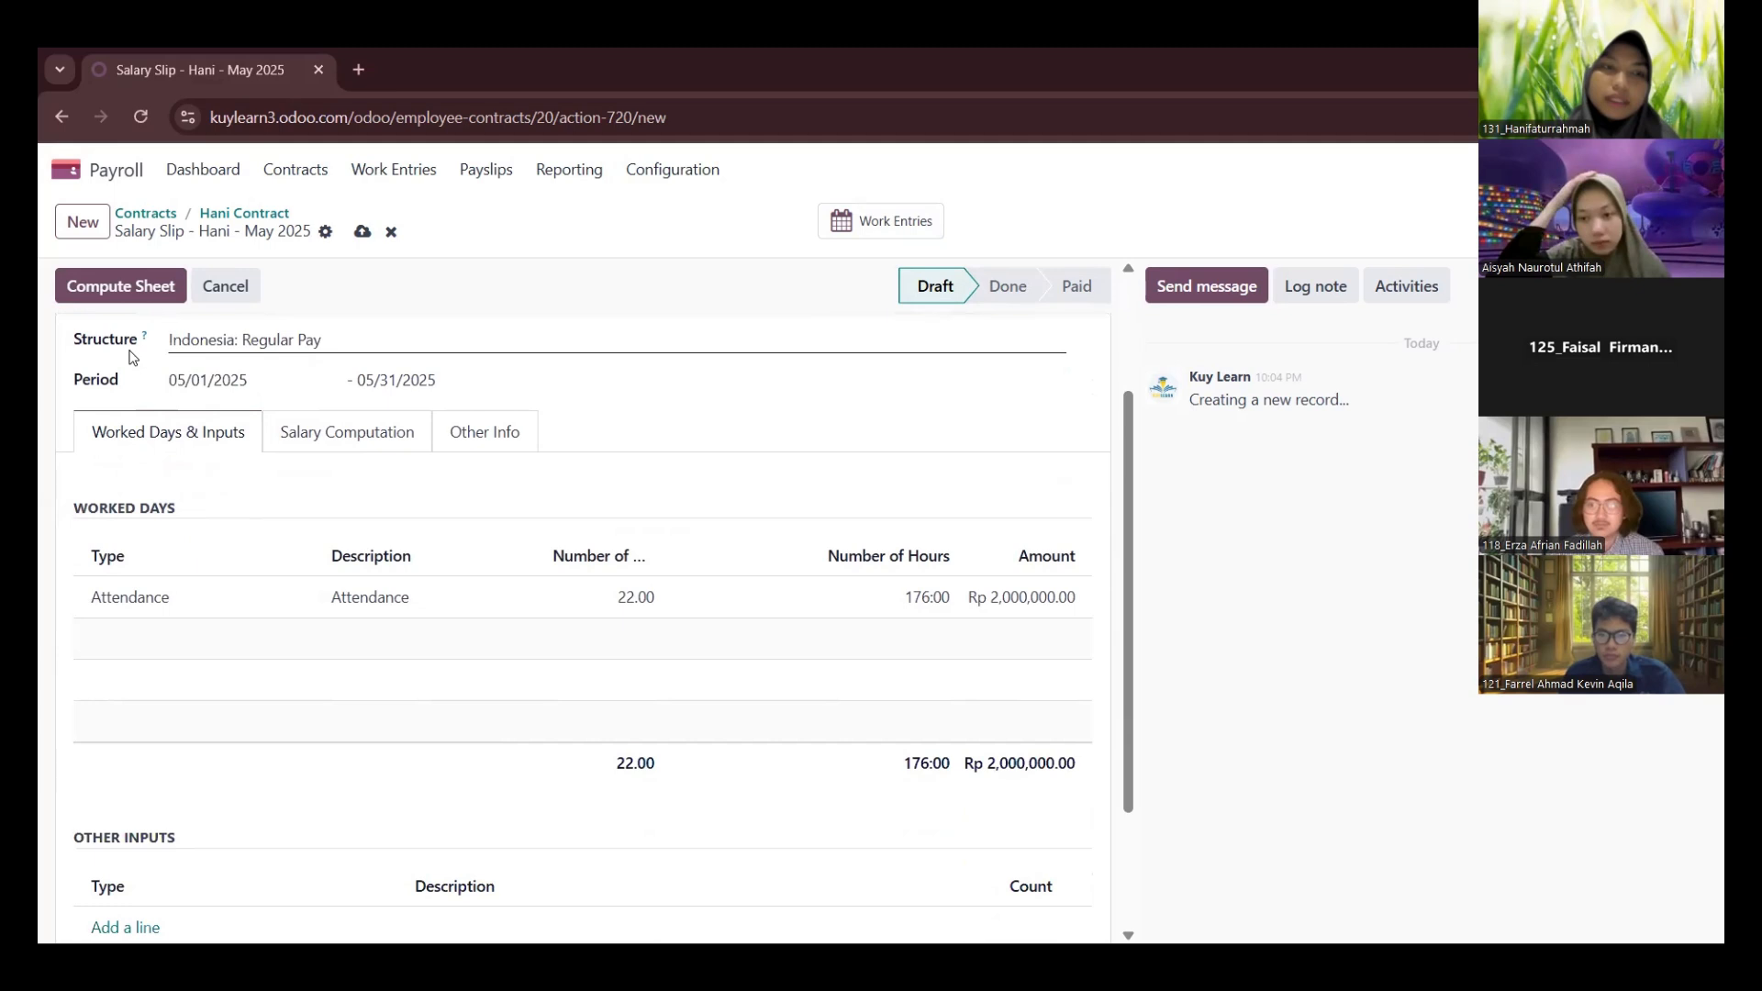
pyautogui.scroll(2, 130, 338)
pyautogui.click(127, 288)
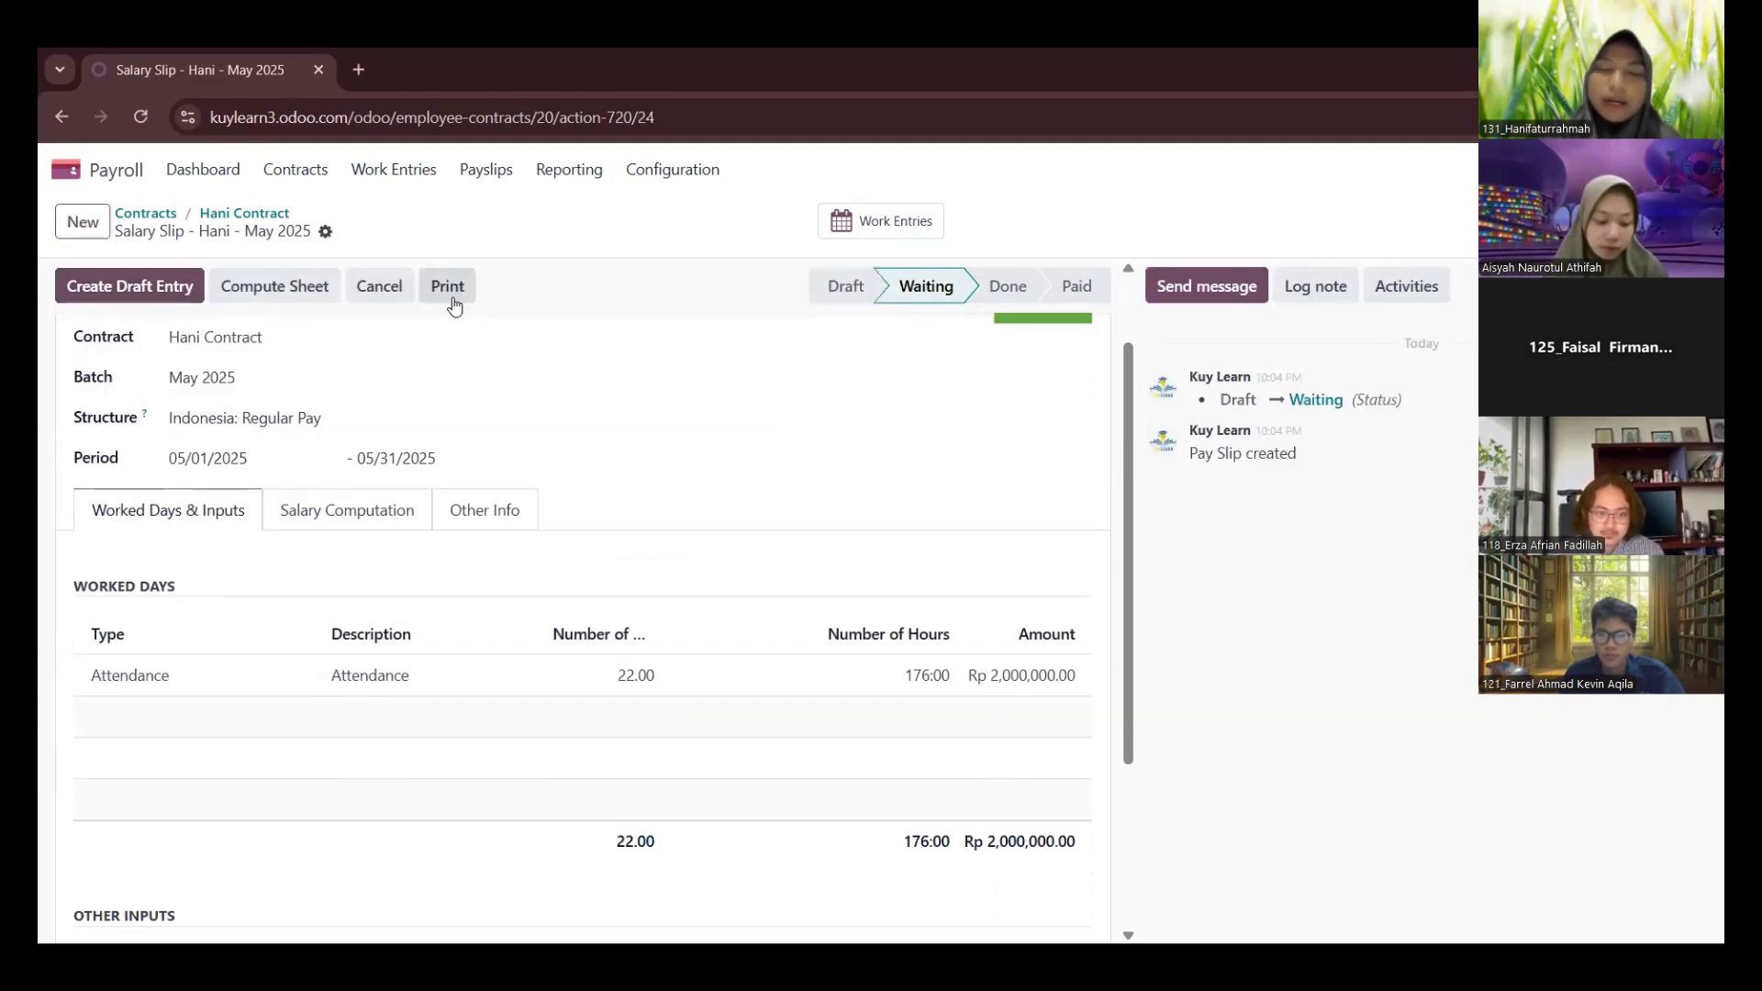
pyautogui.click(449, 287)
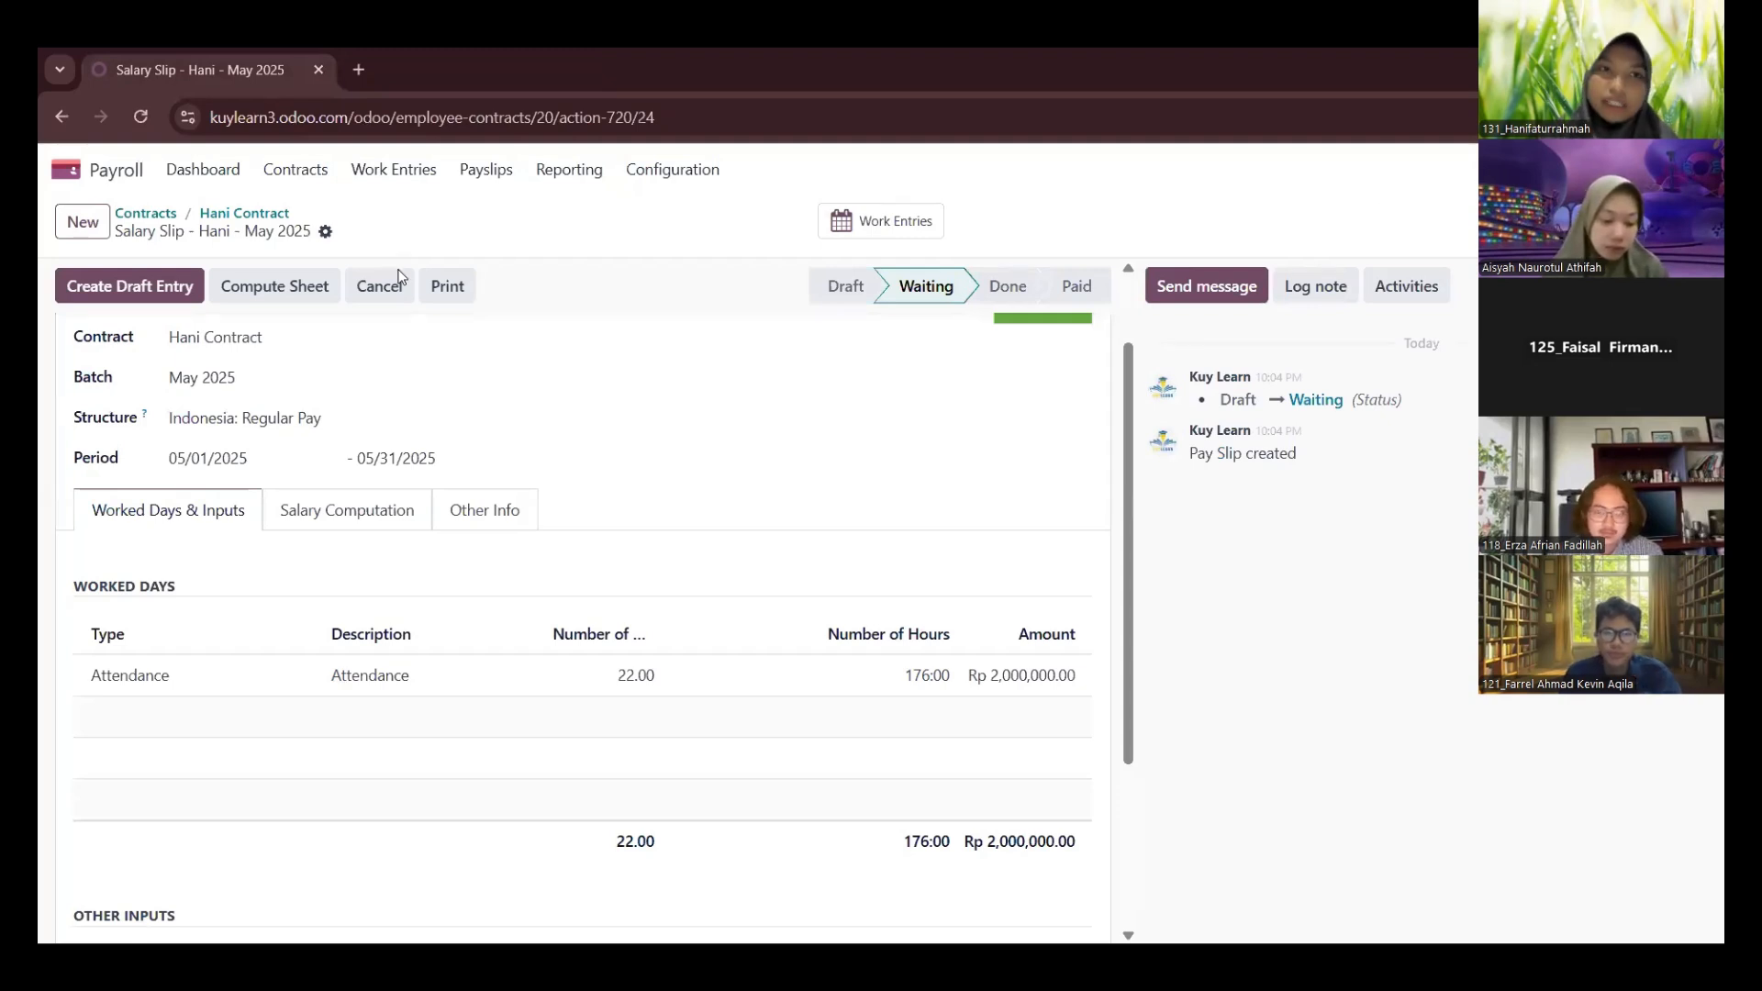
# Review the printed May 2025 payslip, from the employee information through the allowances and deductions to the net salary
pyautogui.scroll(-2, 612, 442)
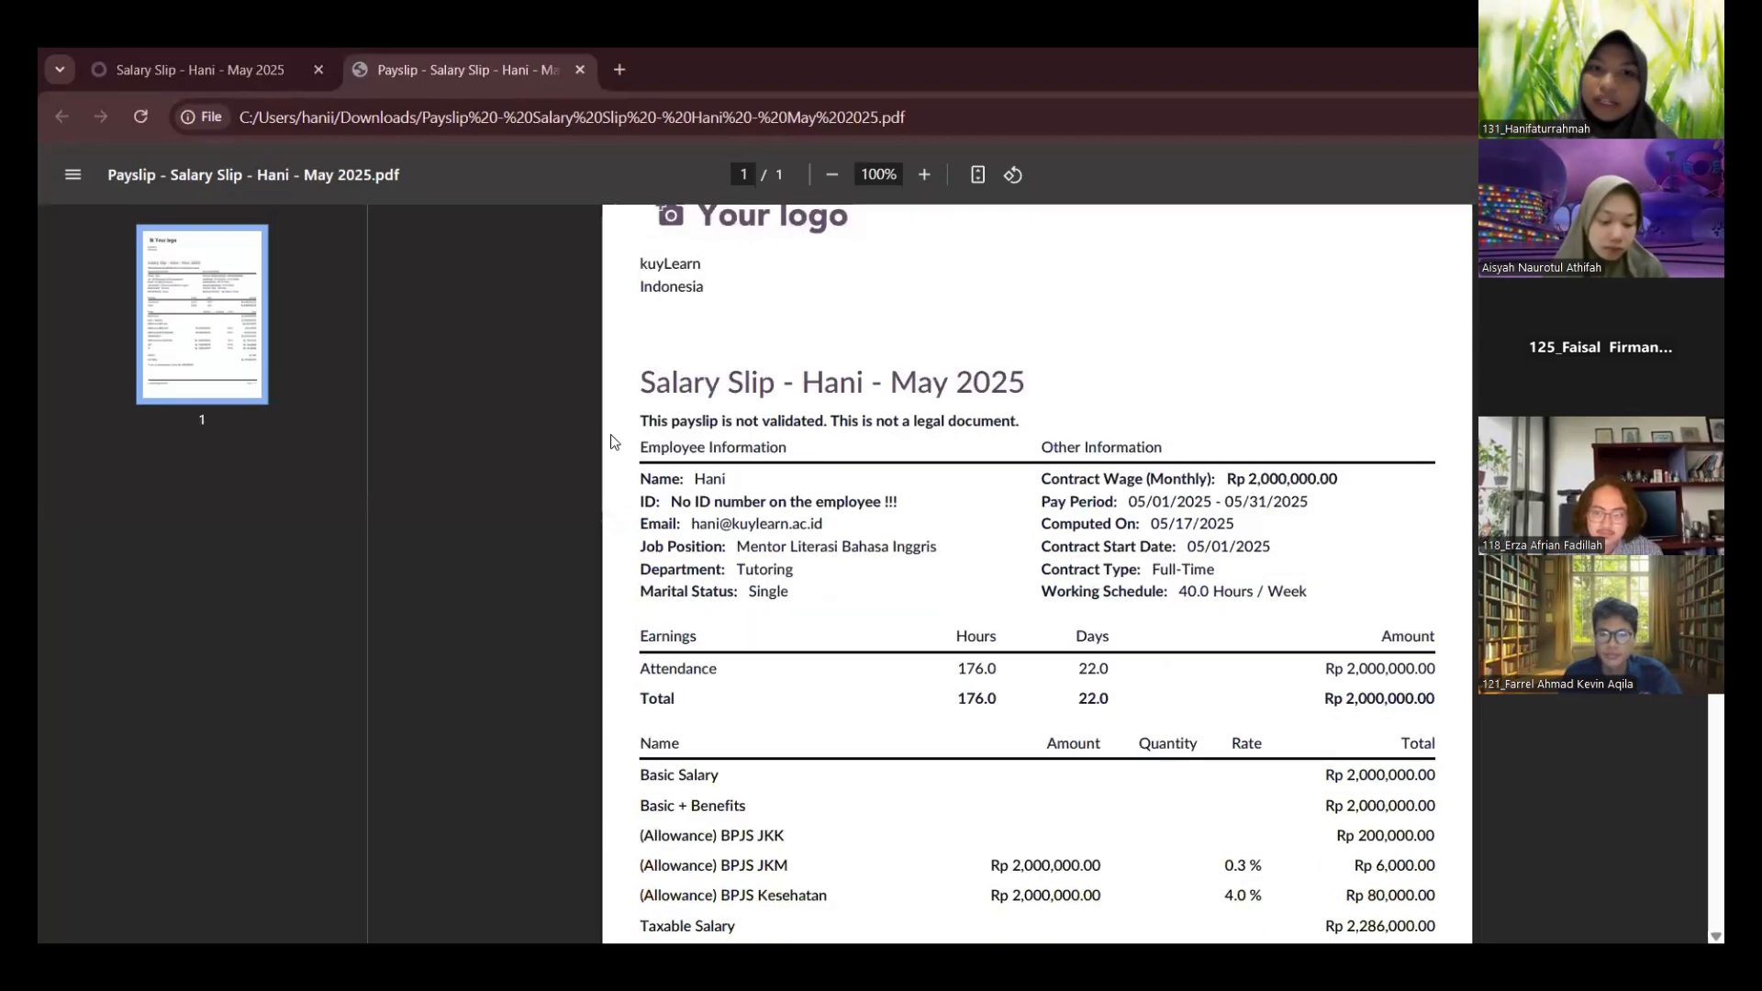
pyautogui.scroll(-2, 1035, 594)
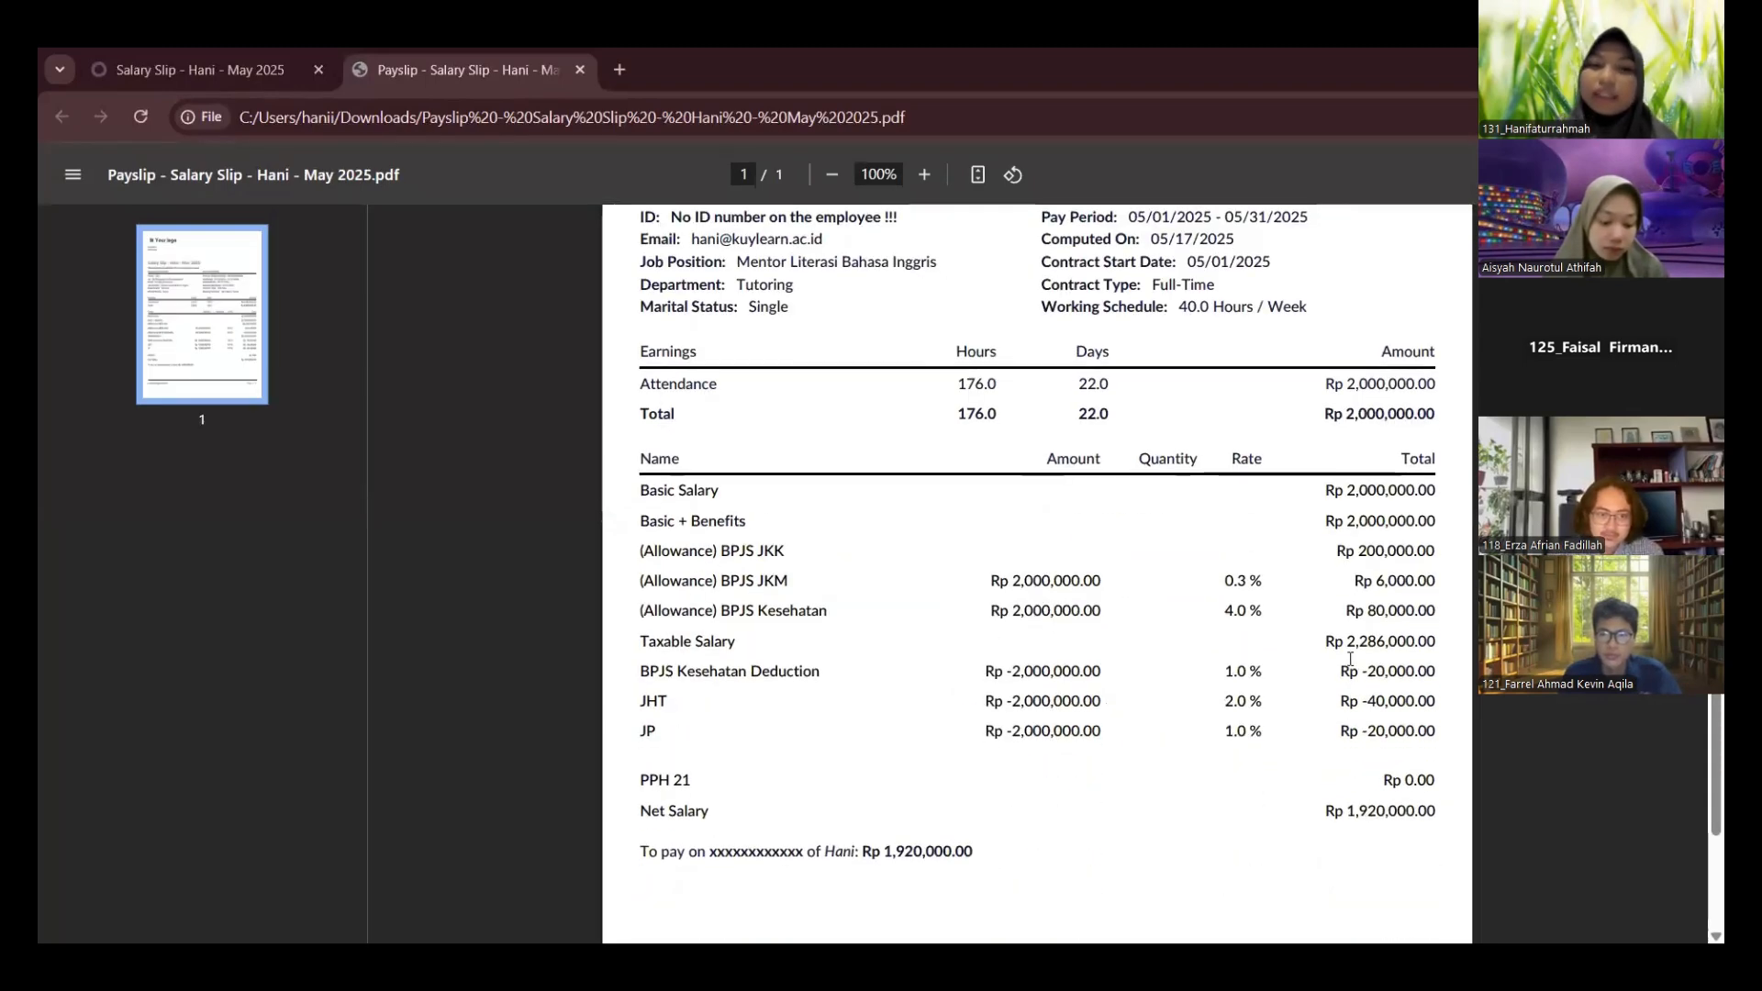
pyautogui.scroll(-1, 1010, 734)
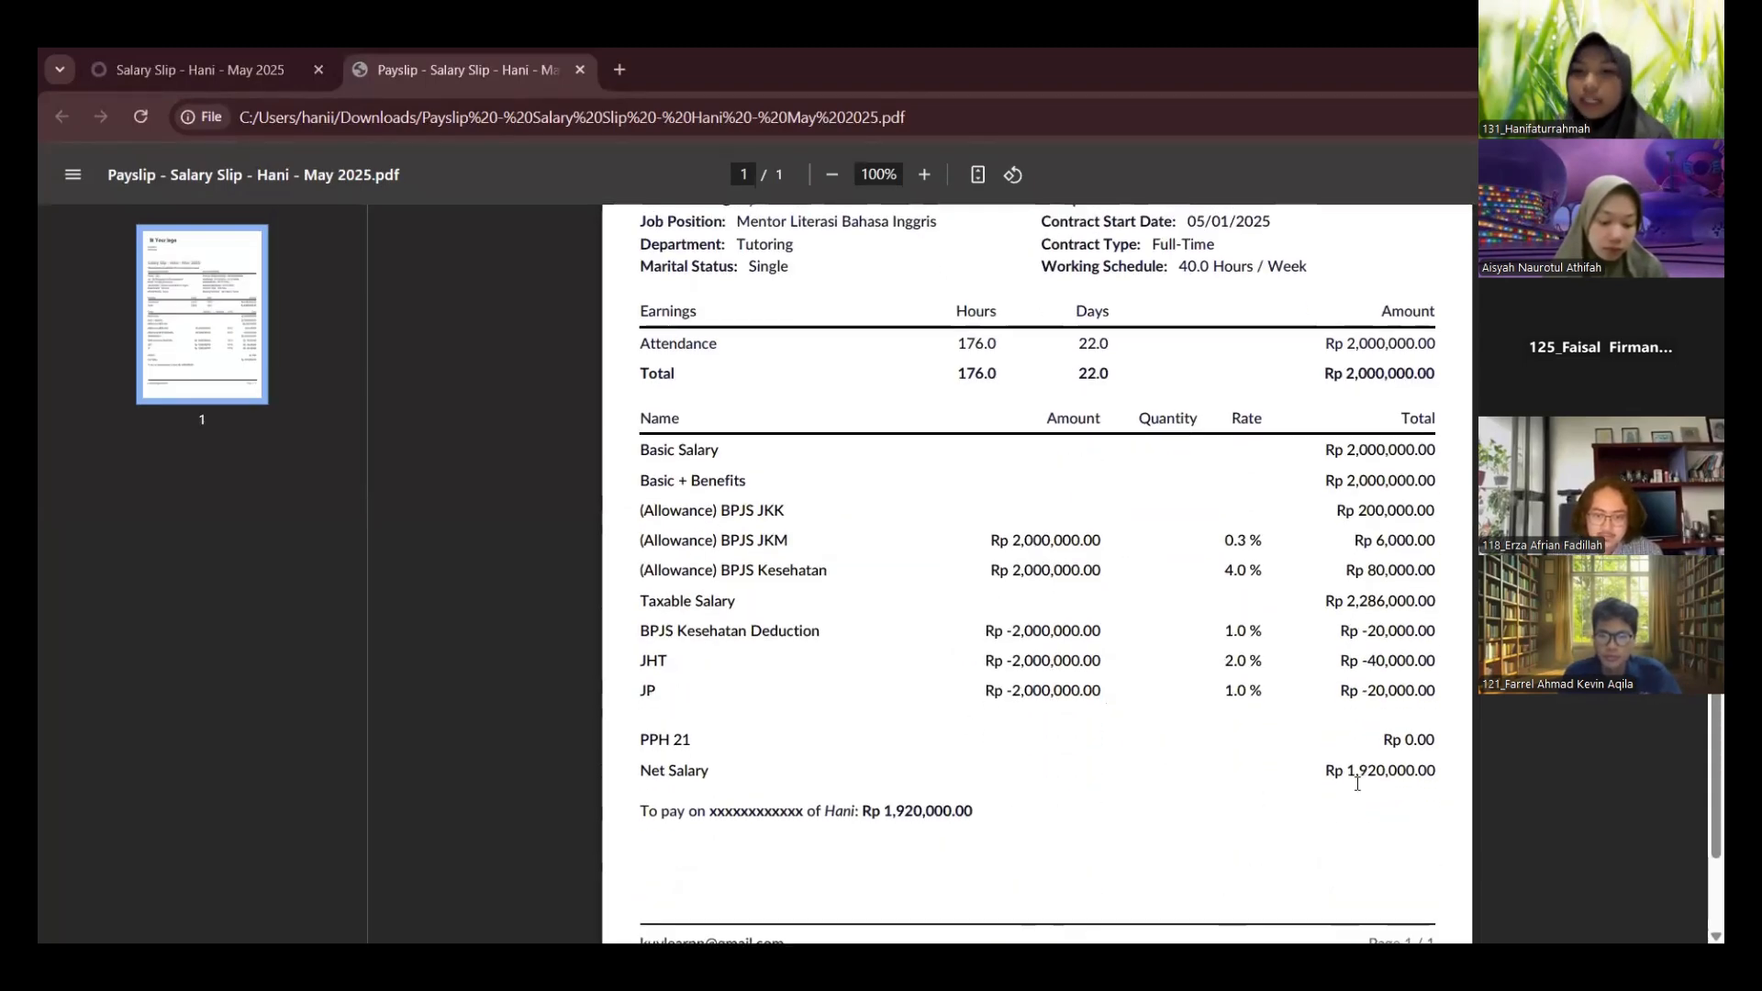
# Return to Payroll, open the list of all payslips and review the payslips in the May 2025 batch
pyautogui.click(187, 48)
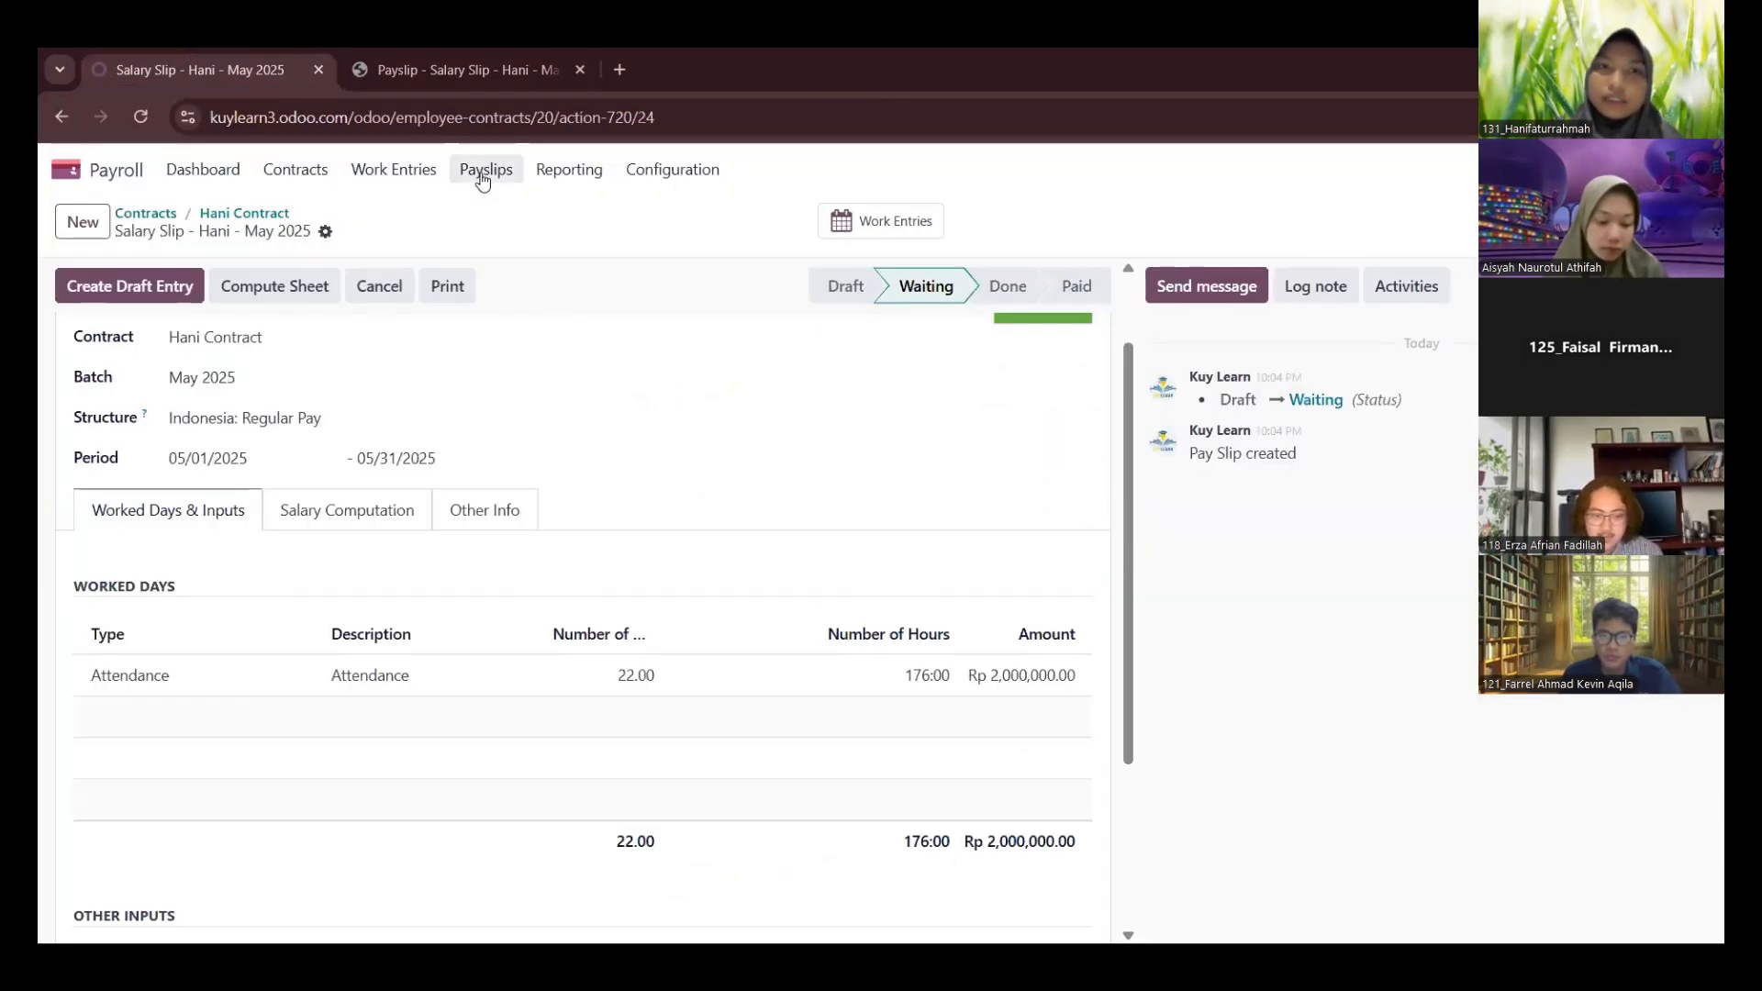
pyautogui.click(483, 177)
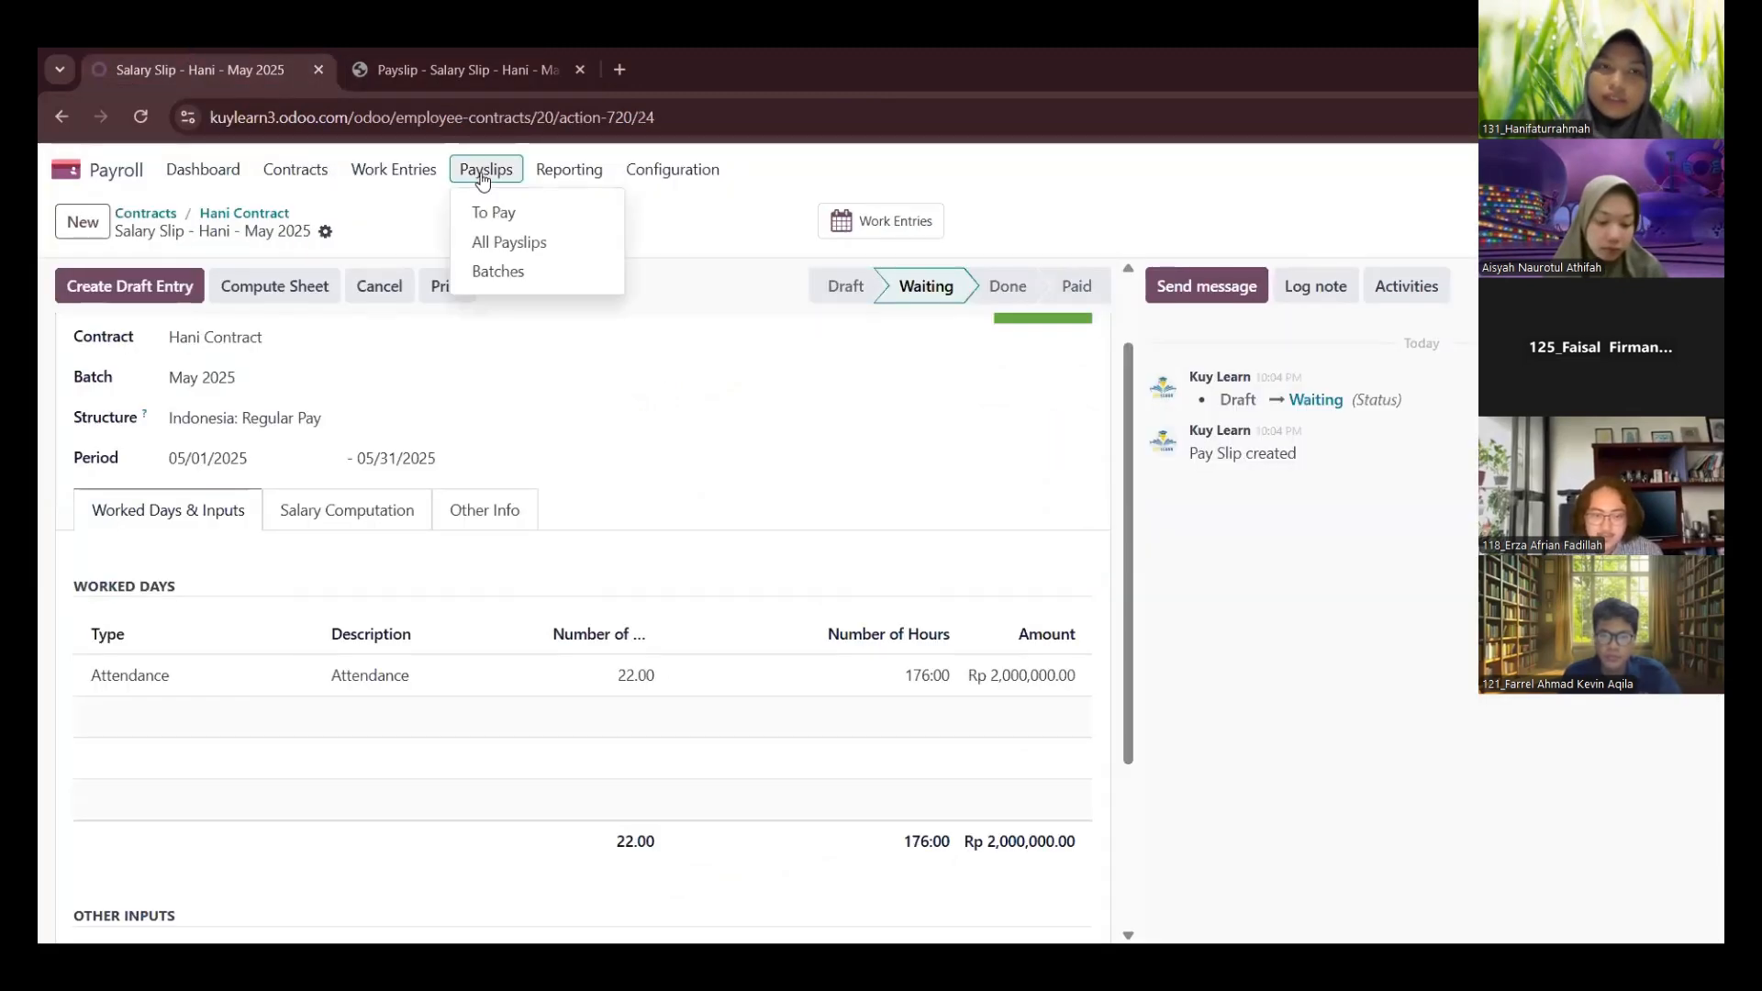
pyautogui.click(503, 241)
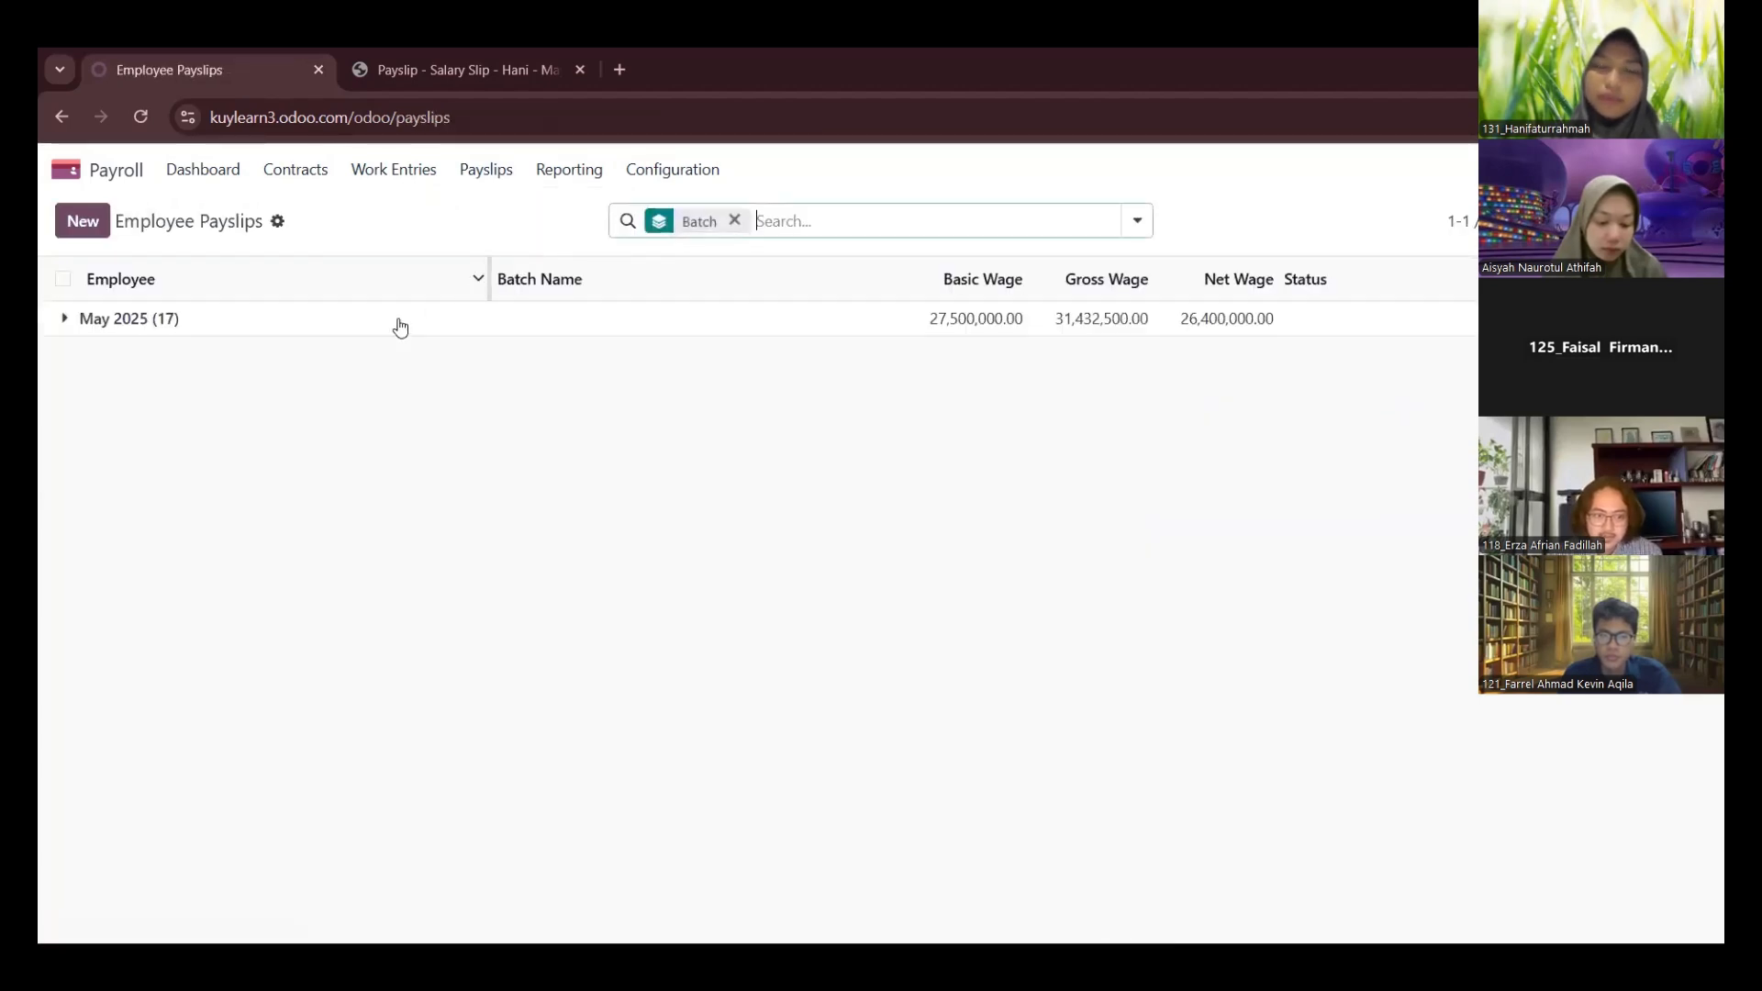
pyautogui.click(93, 330)
pyautogui.scroll(-4, 570, 511)
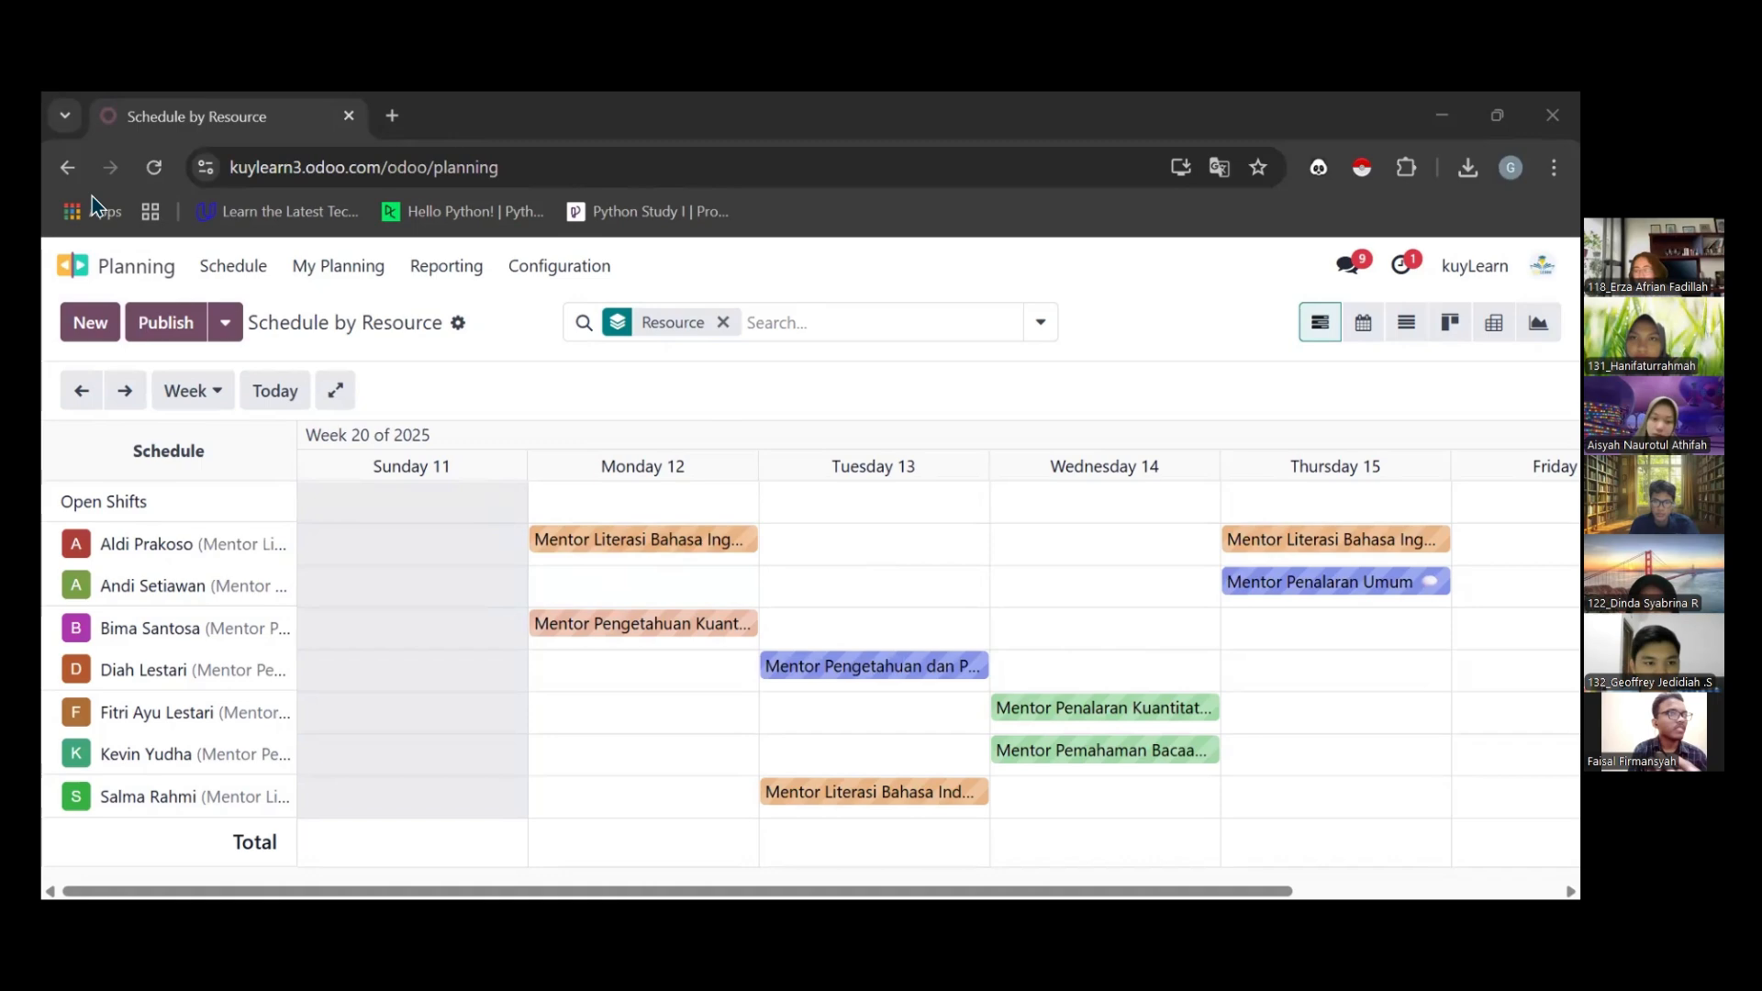
# Show the Planning schedule as a calendar and check the details of the 17:00 and 19:00 shifts on May 5, 2025
pyautogui.click(1363, 323)
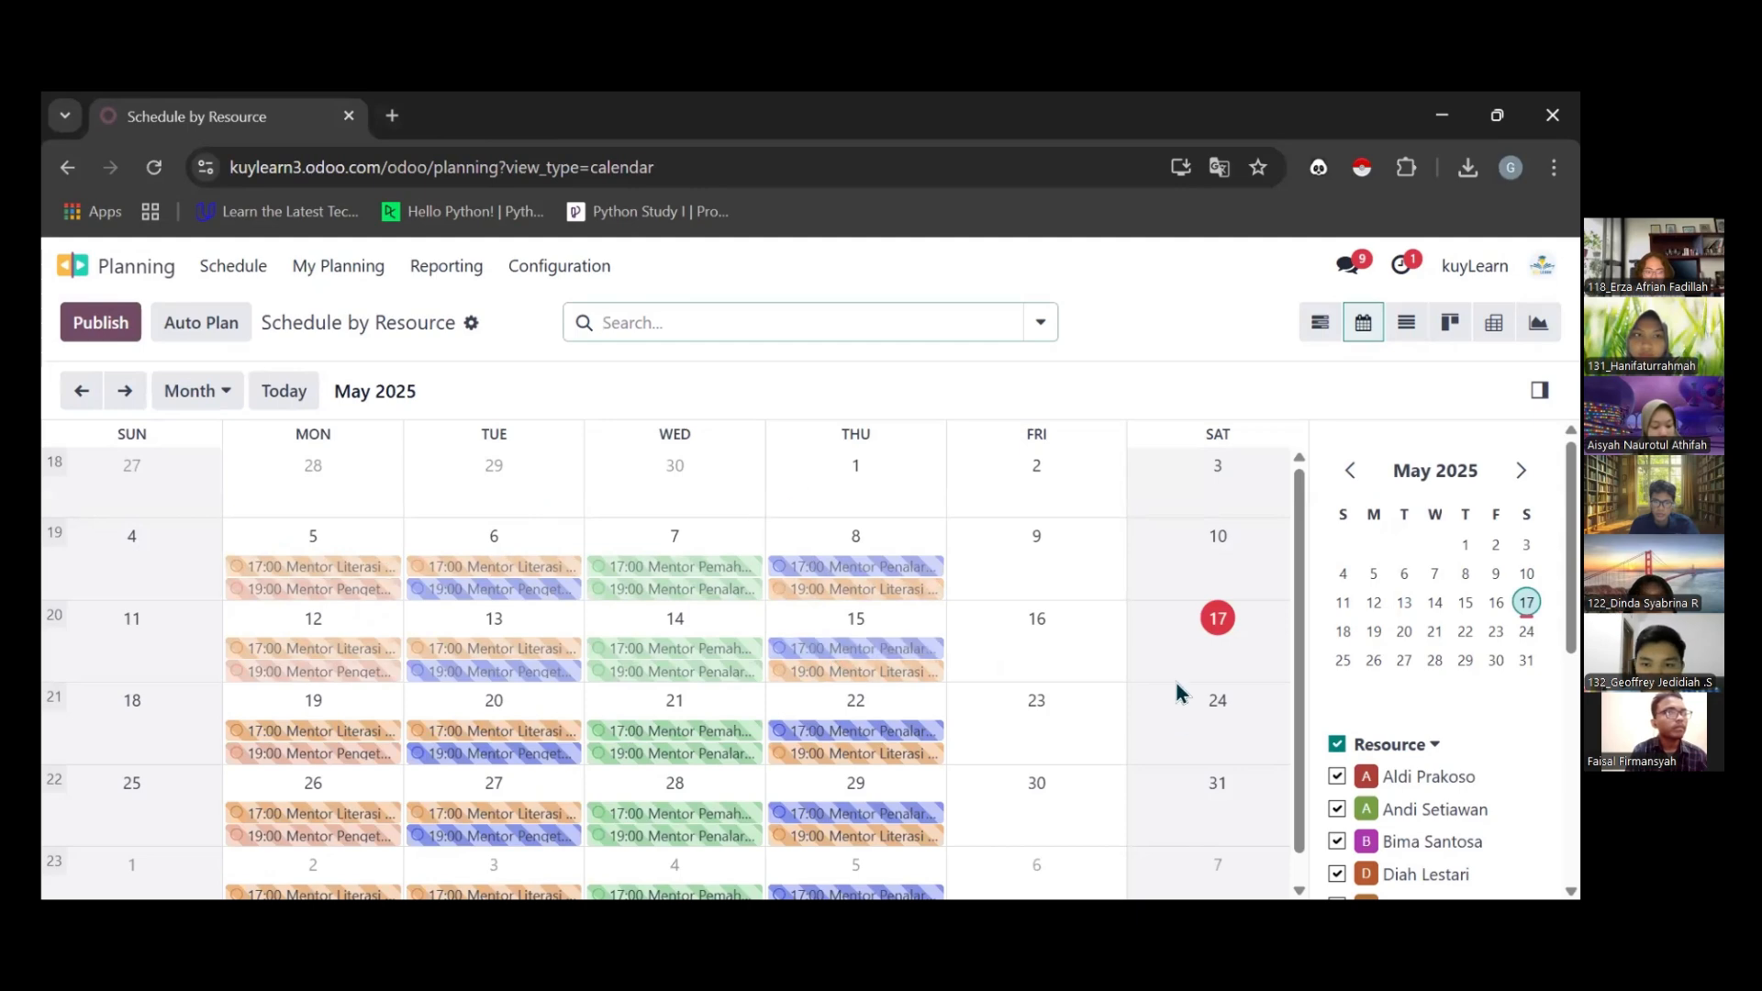
pyautogui.scroll(-3, 1410, 601)
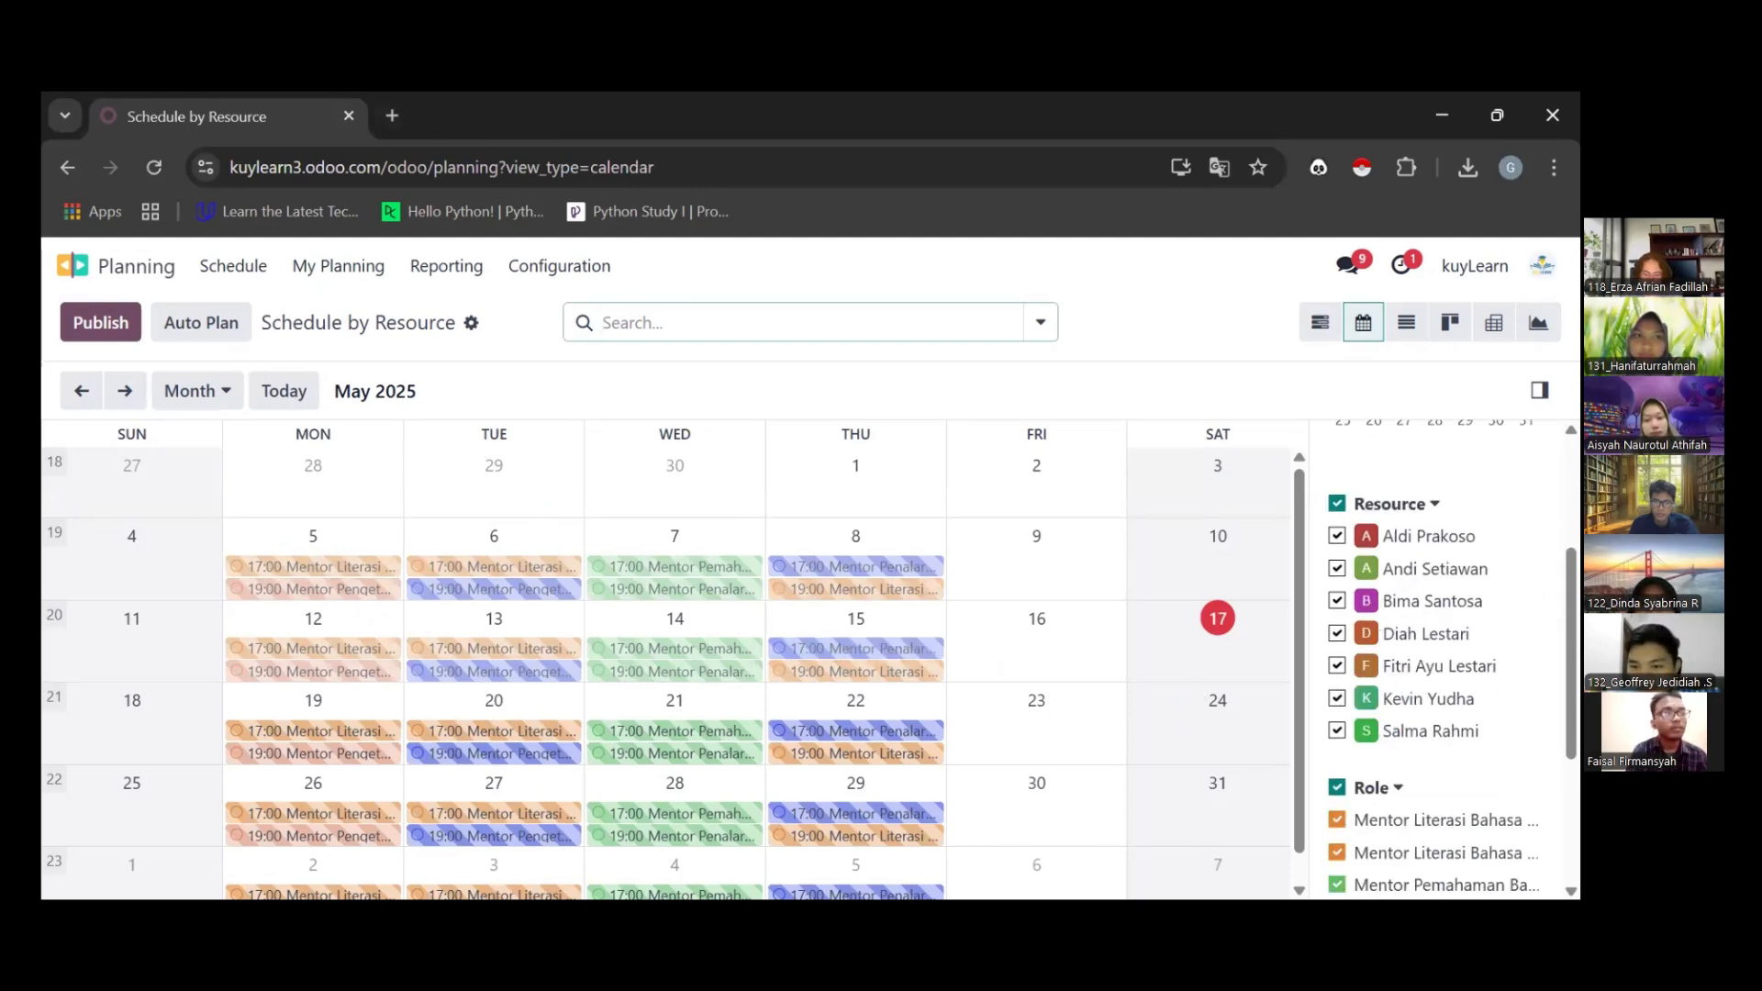
pyautogui.click(363, 571)
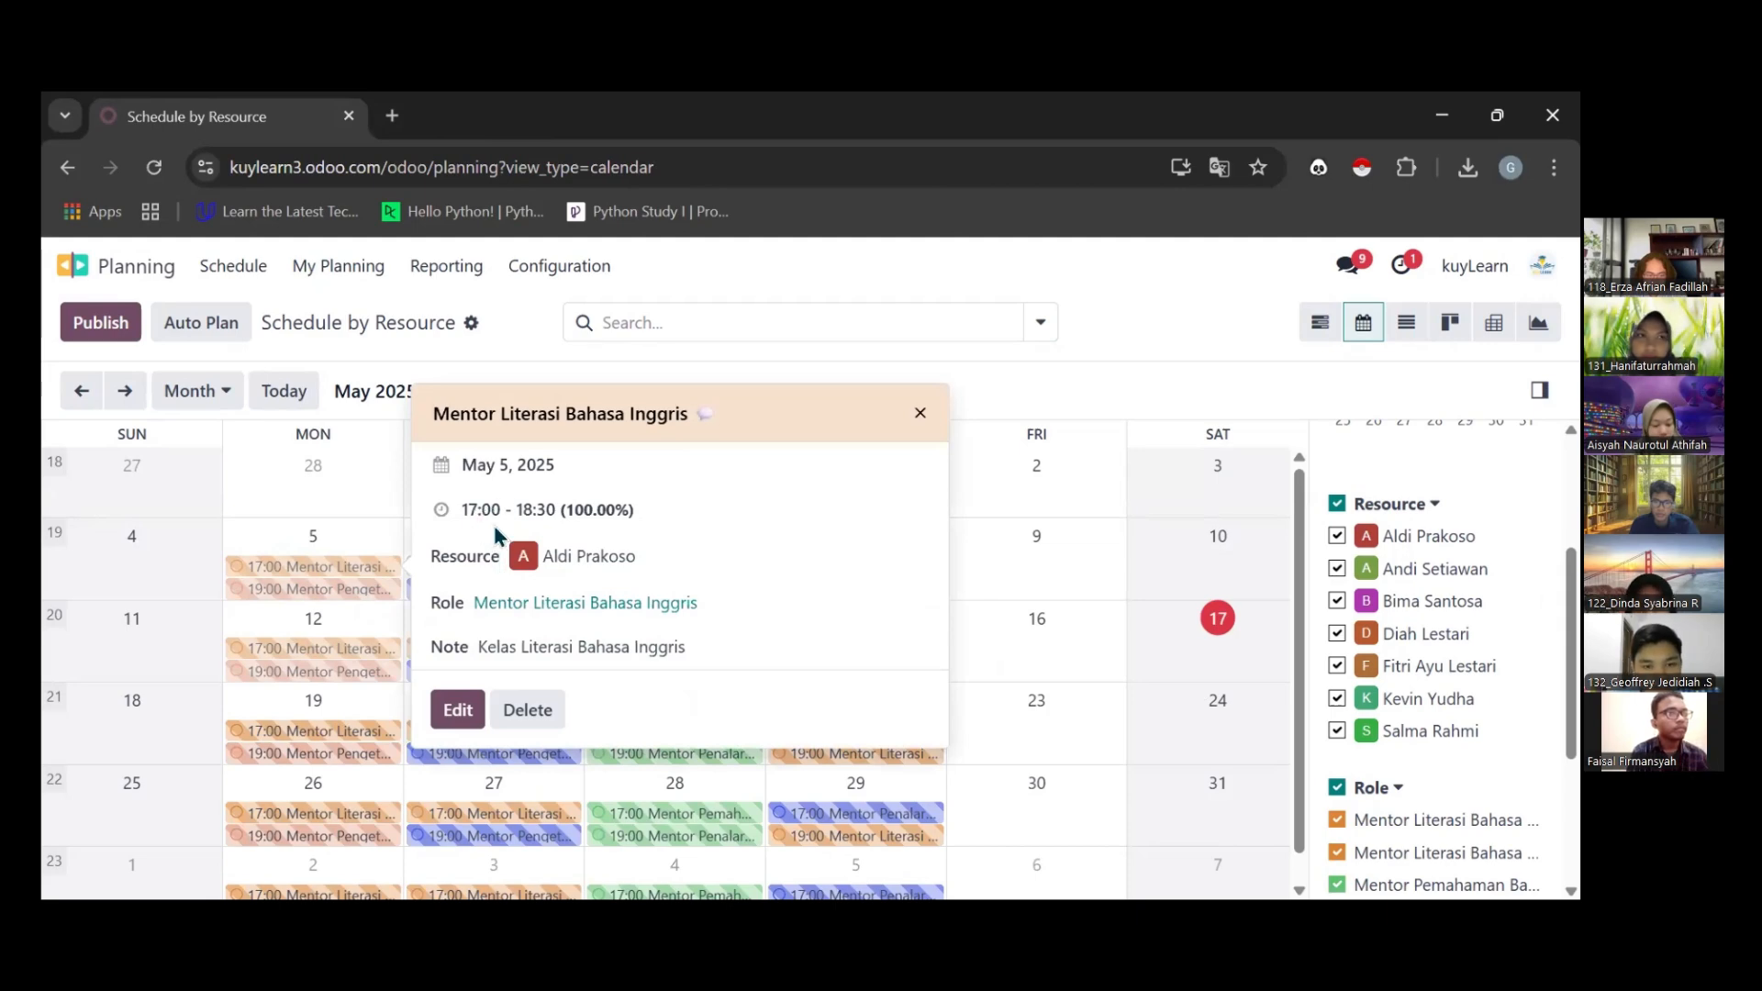
pyautogui.click(921, 413)
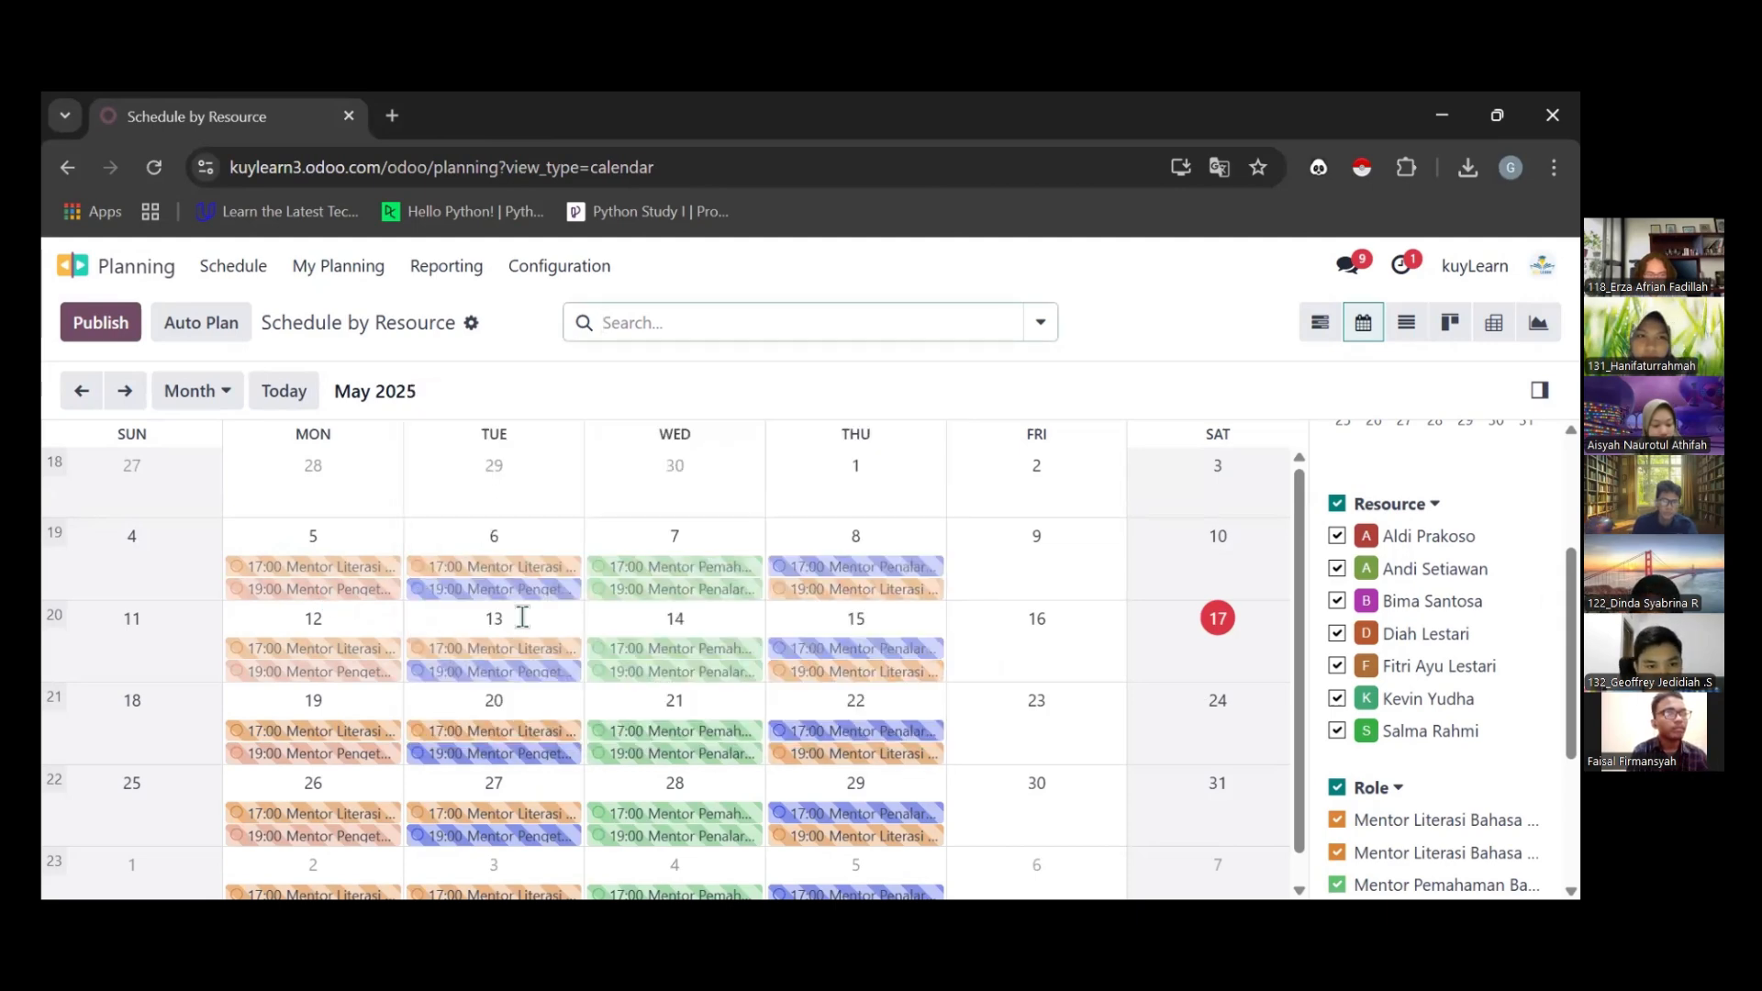
pyautogui.click(371, 589)
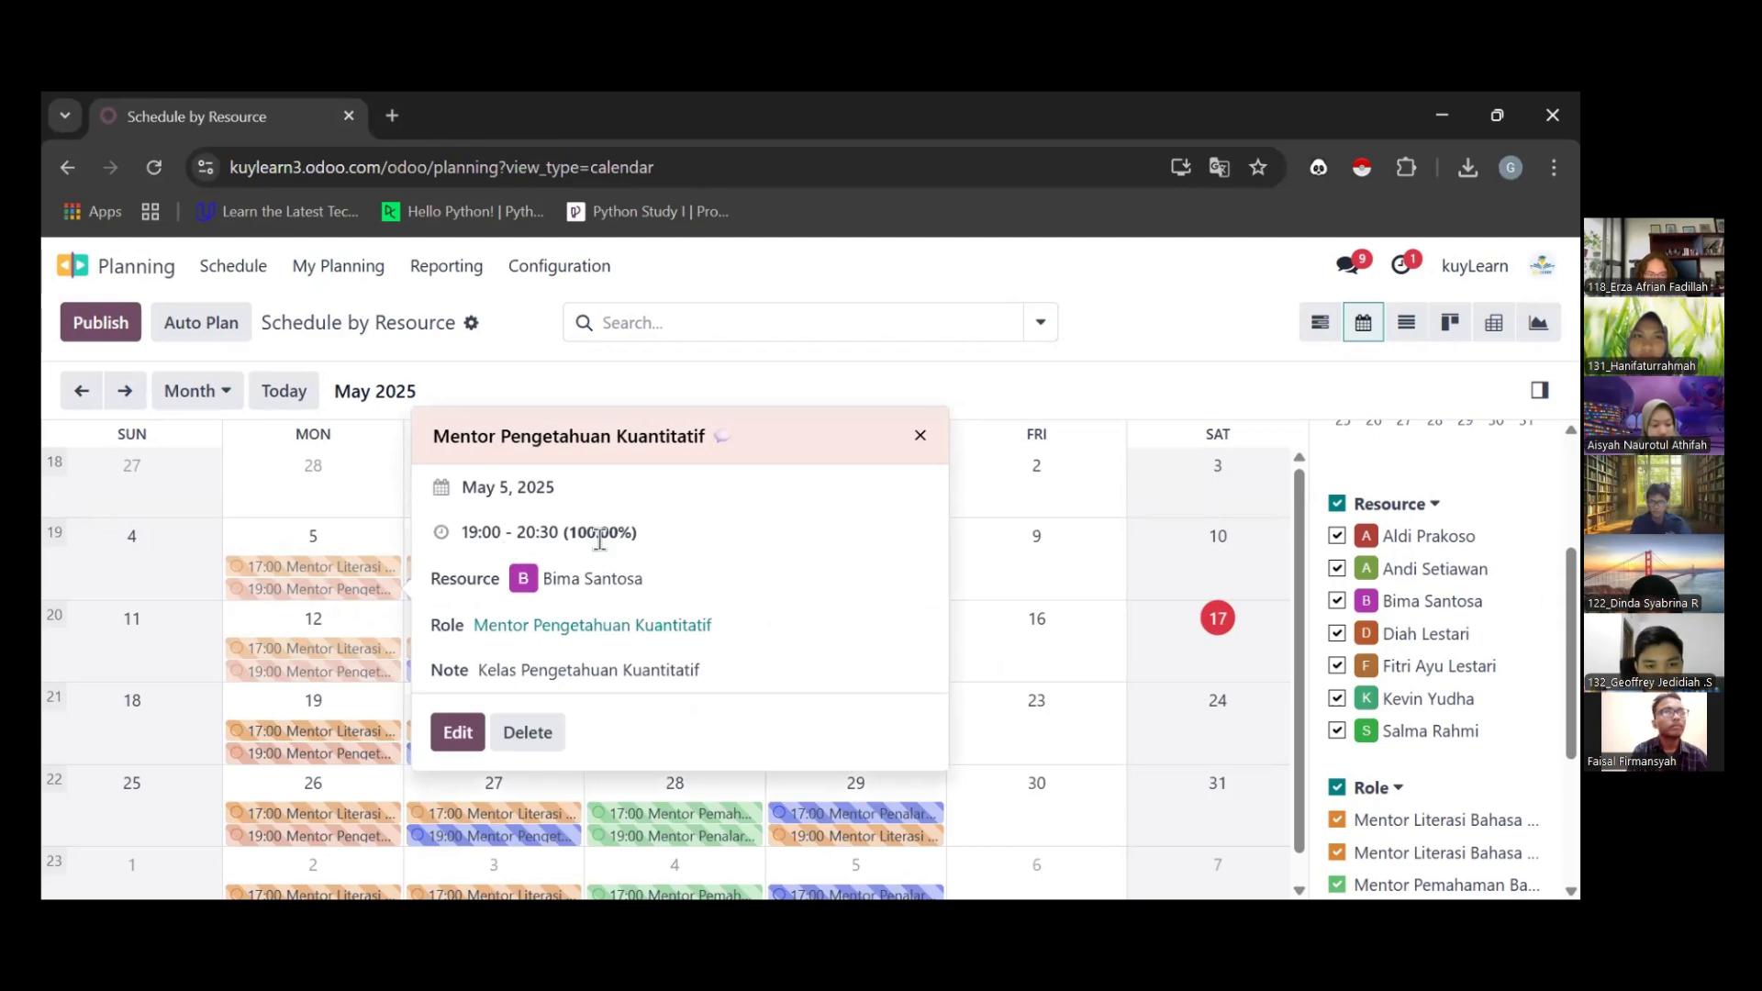
pyautogui.click(918, 436)
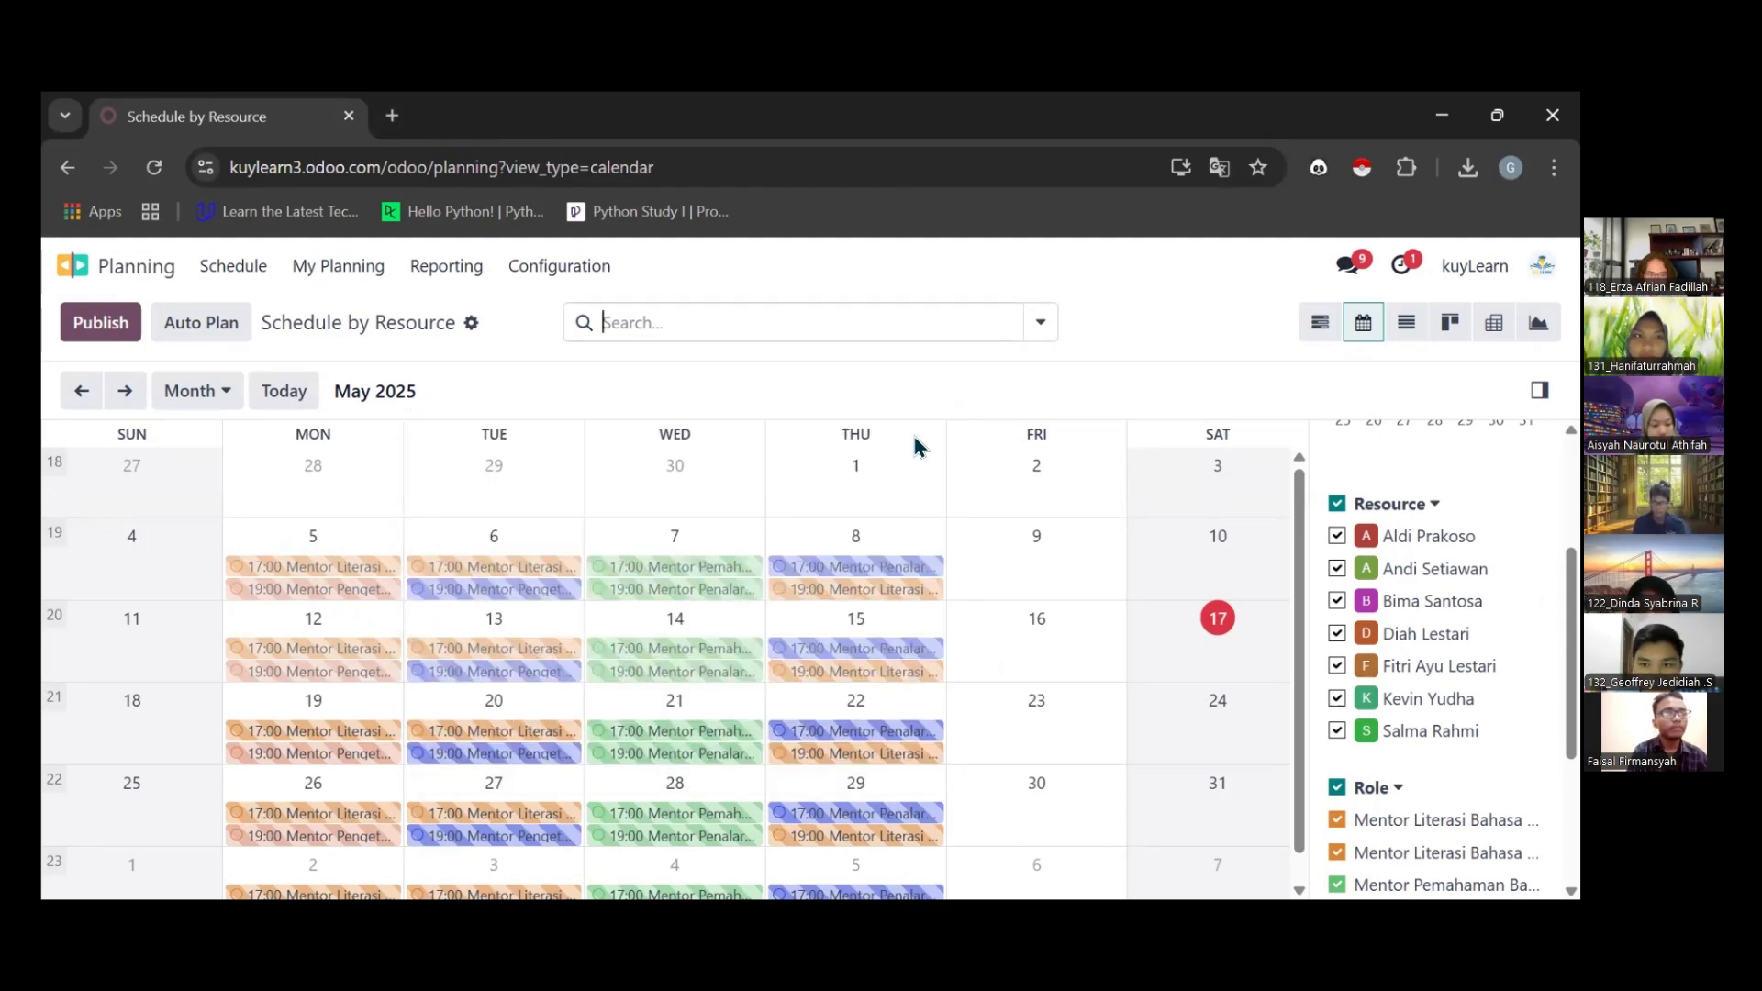
# Show the planned shifts as a list, look through their dates, resources and roles, and return to the calendar
pyautogui.click(1397, 335)
pyautogui.scroll(-15, 665, 665)
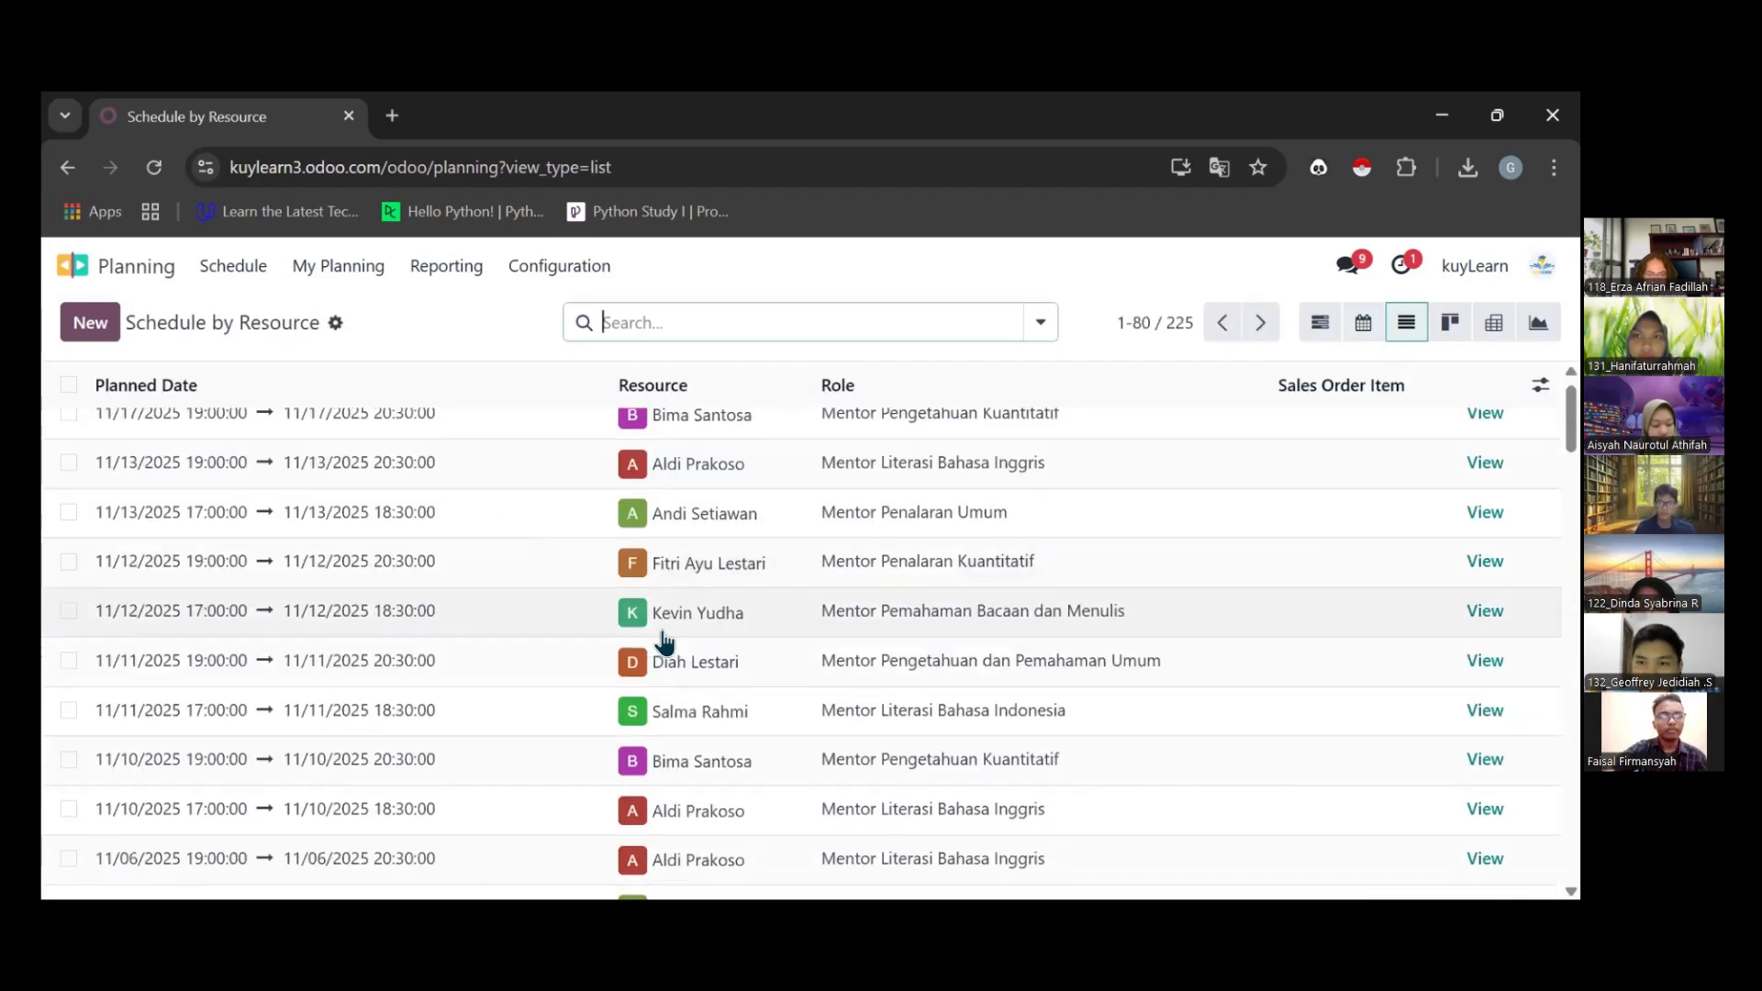
pyautogui.scroll(15, 666, 665)
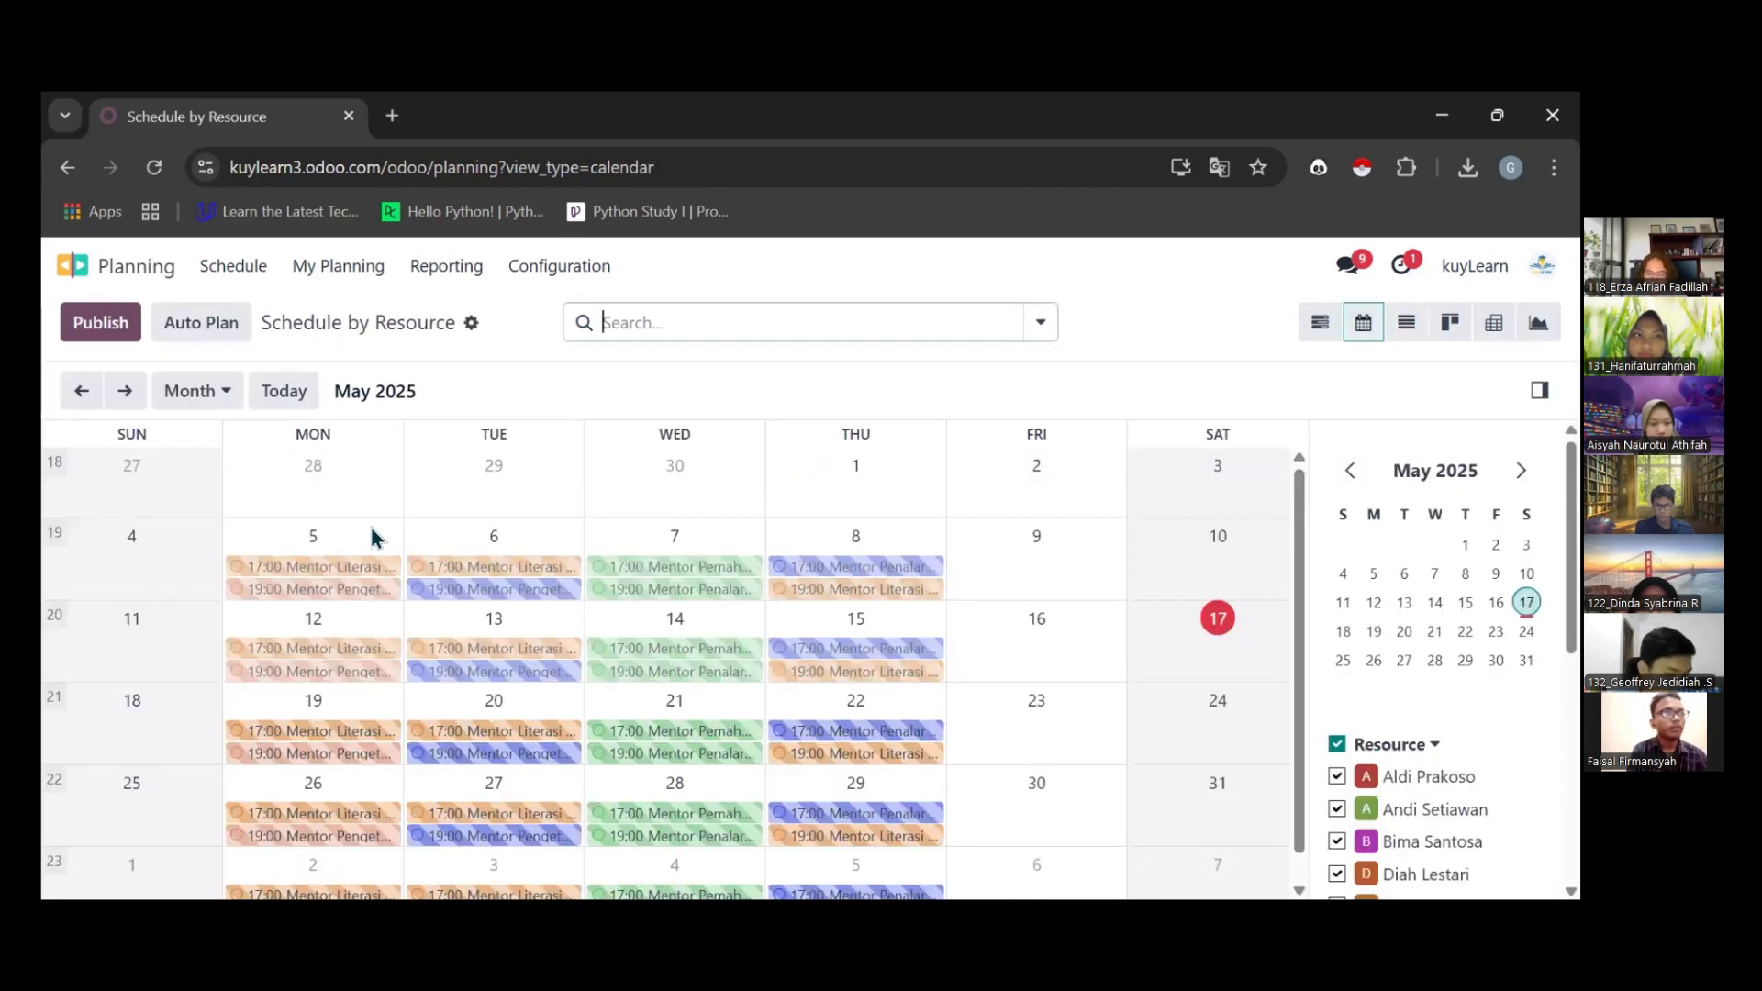
# Start a new shift on May 5, 2025 and assign the newly added English literacy mentor as its resource
pyautogui.click(280, 545)
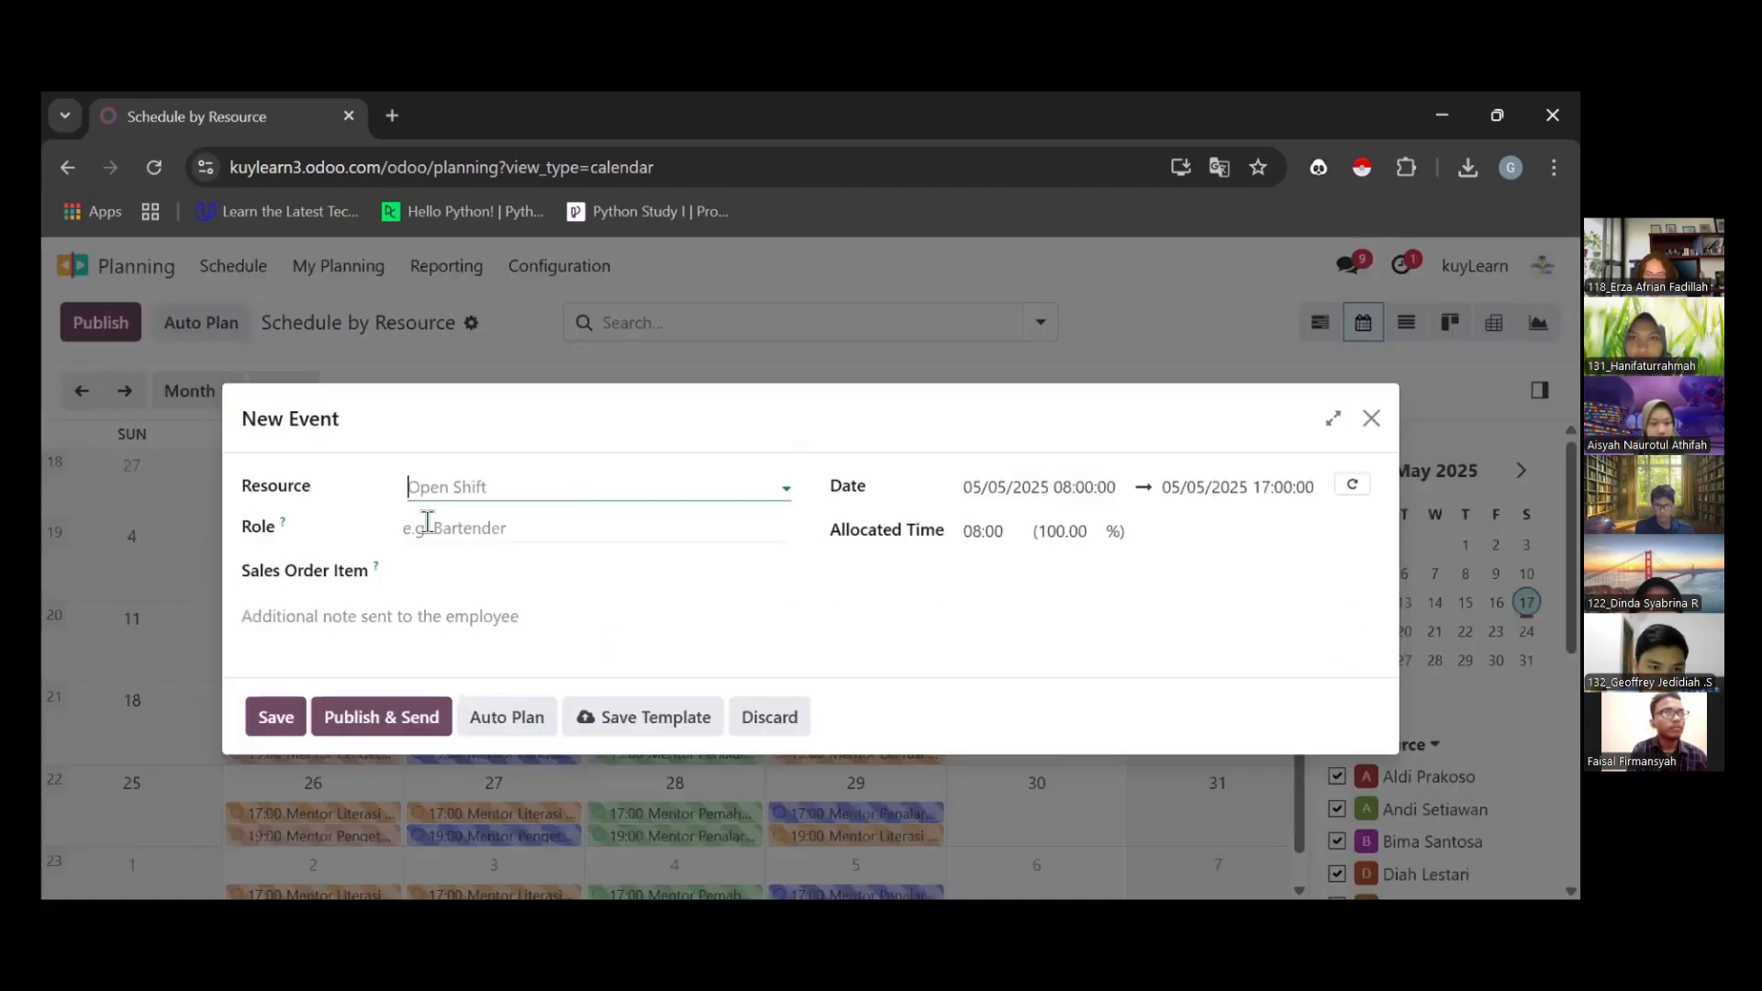
pyautogui.click(1372, 419)
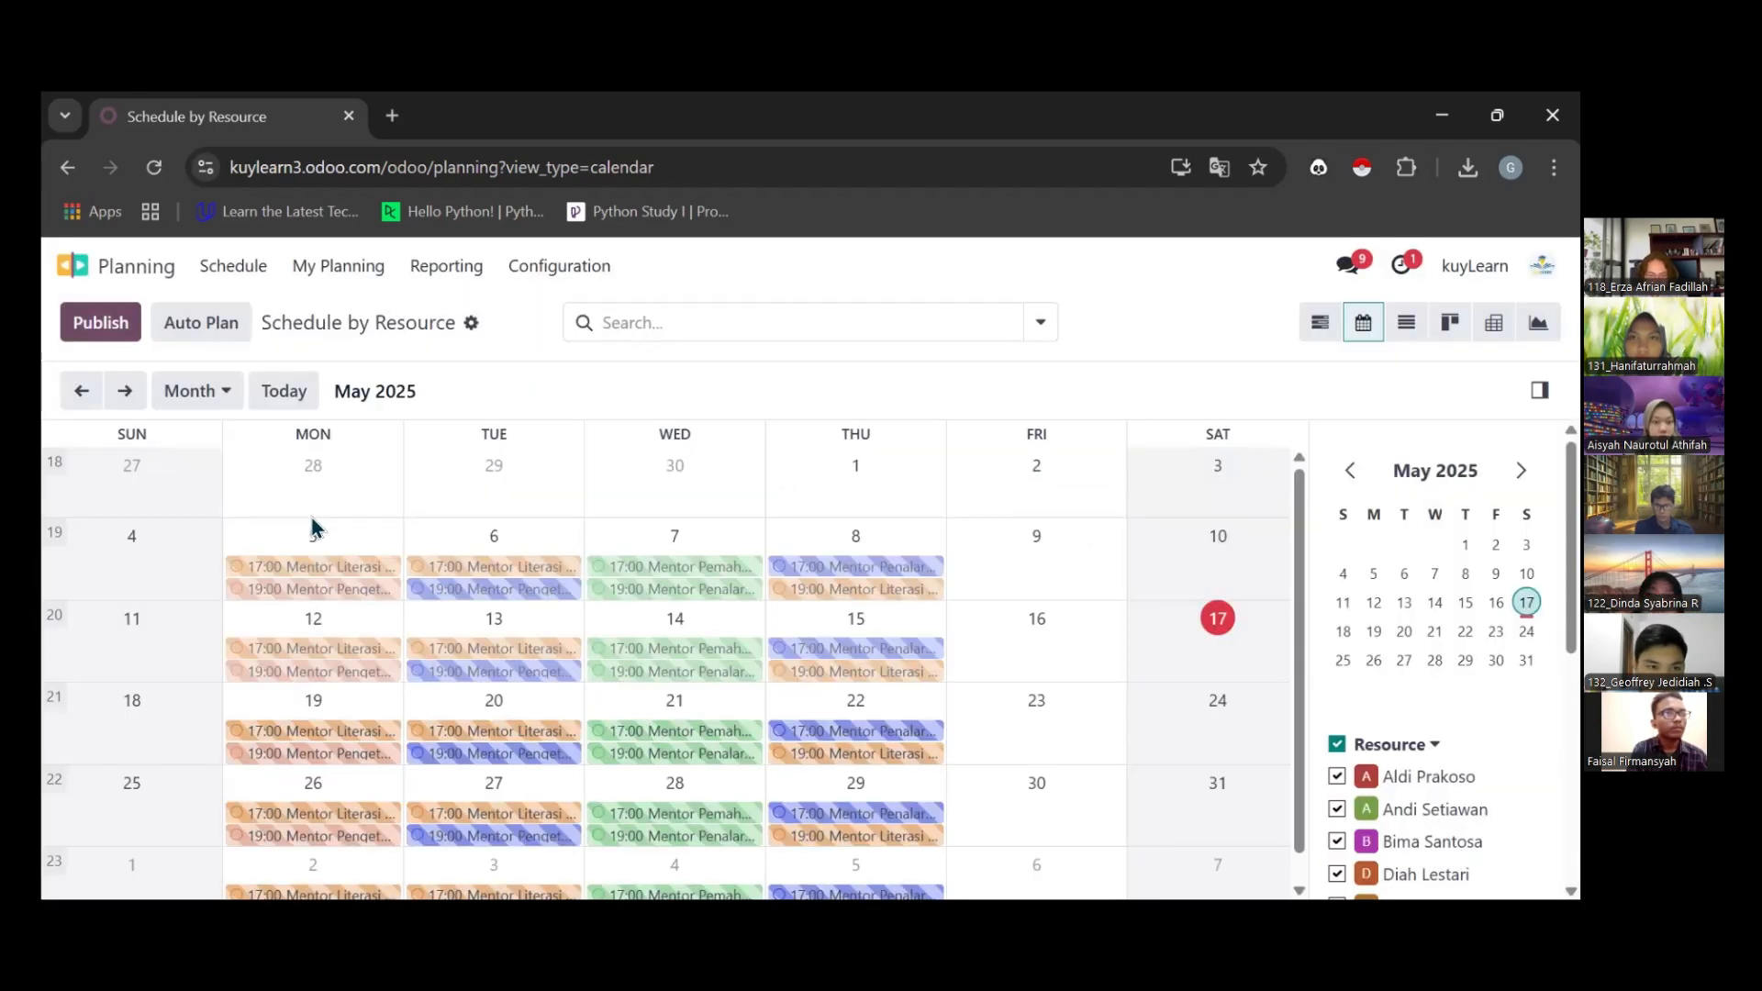
pyautogui.click(268, 538)
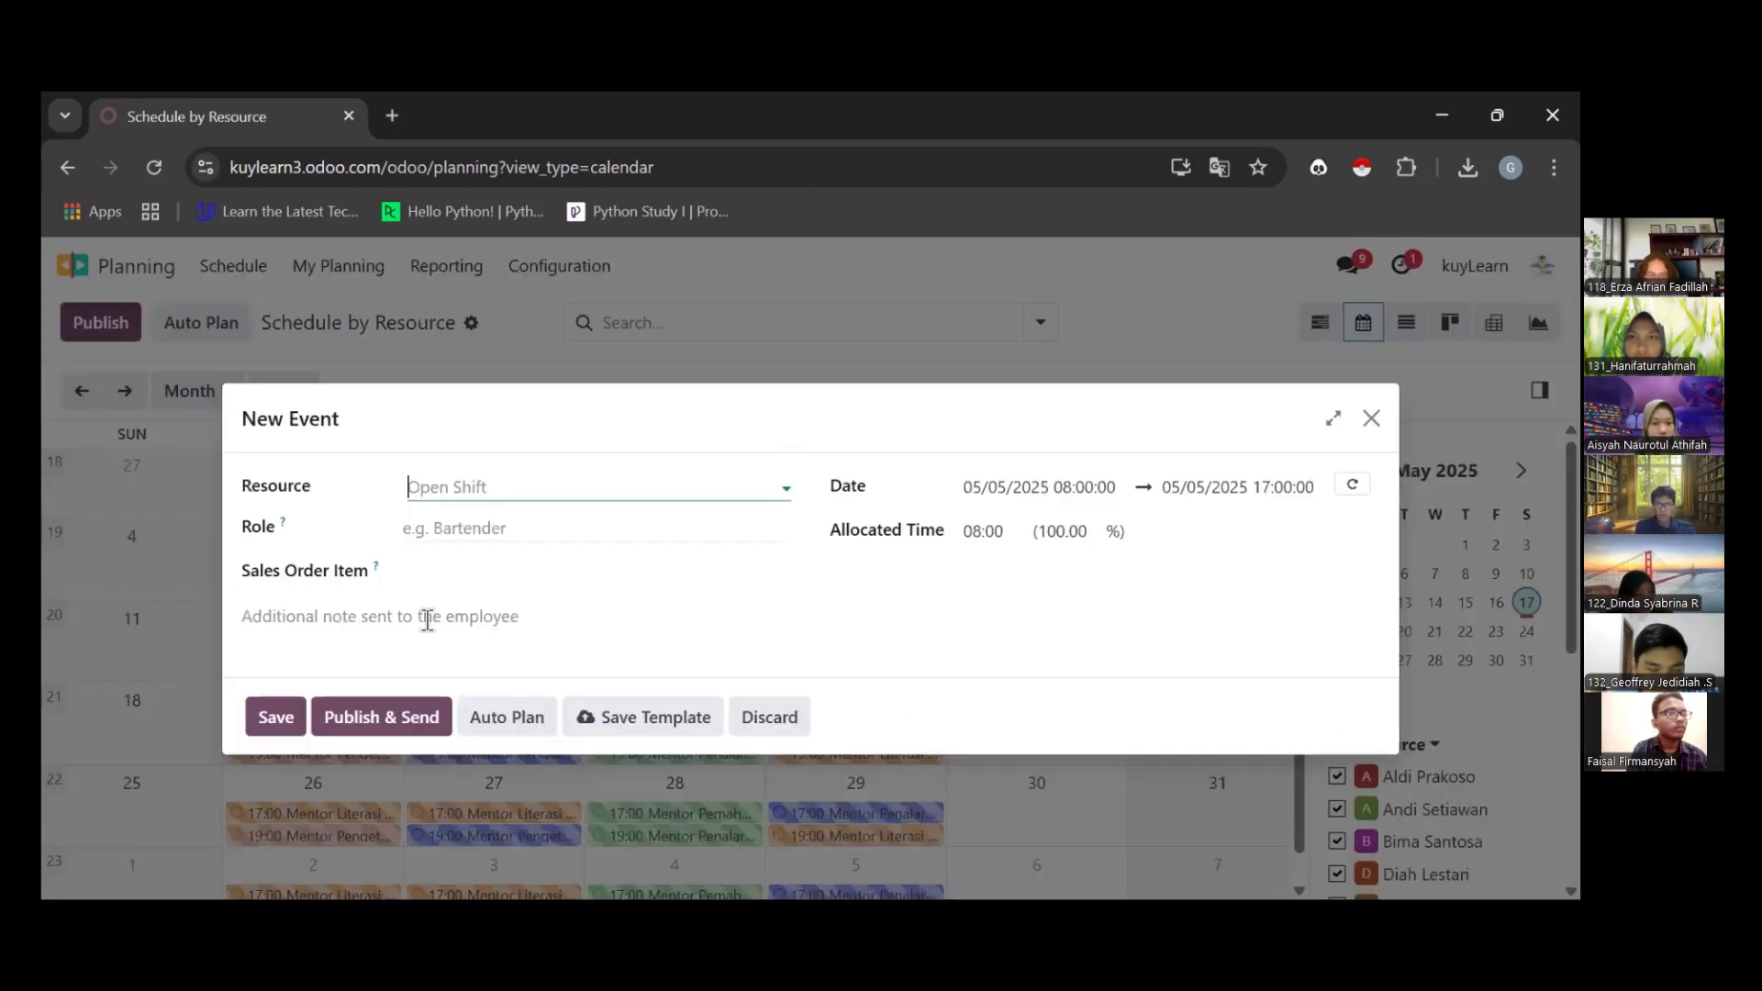
pyautogui.click(487, 493)
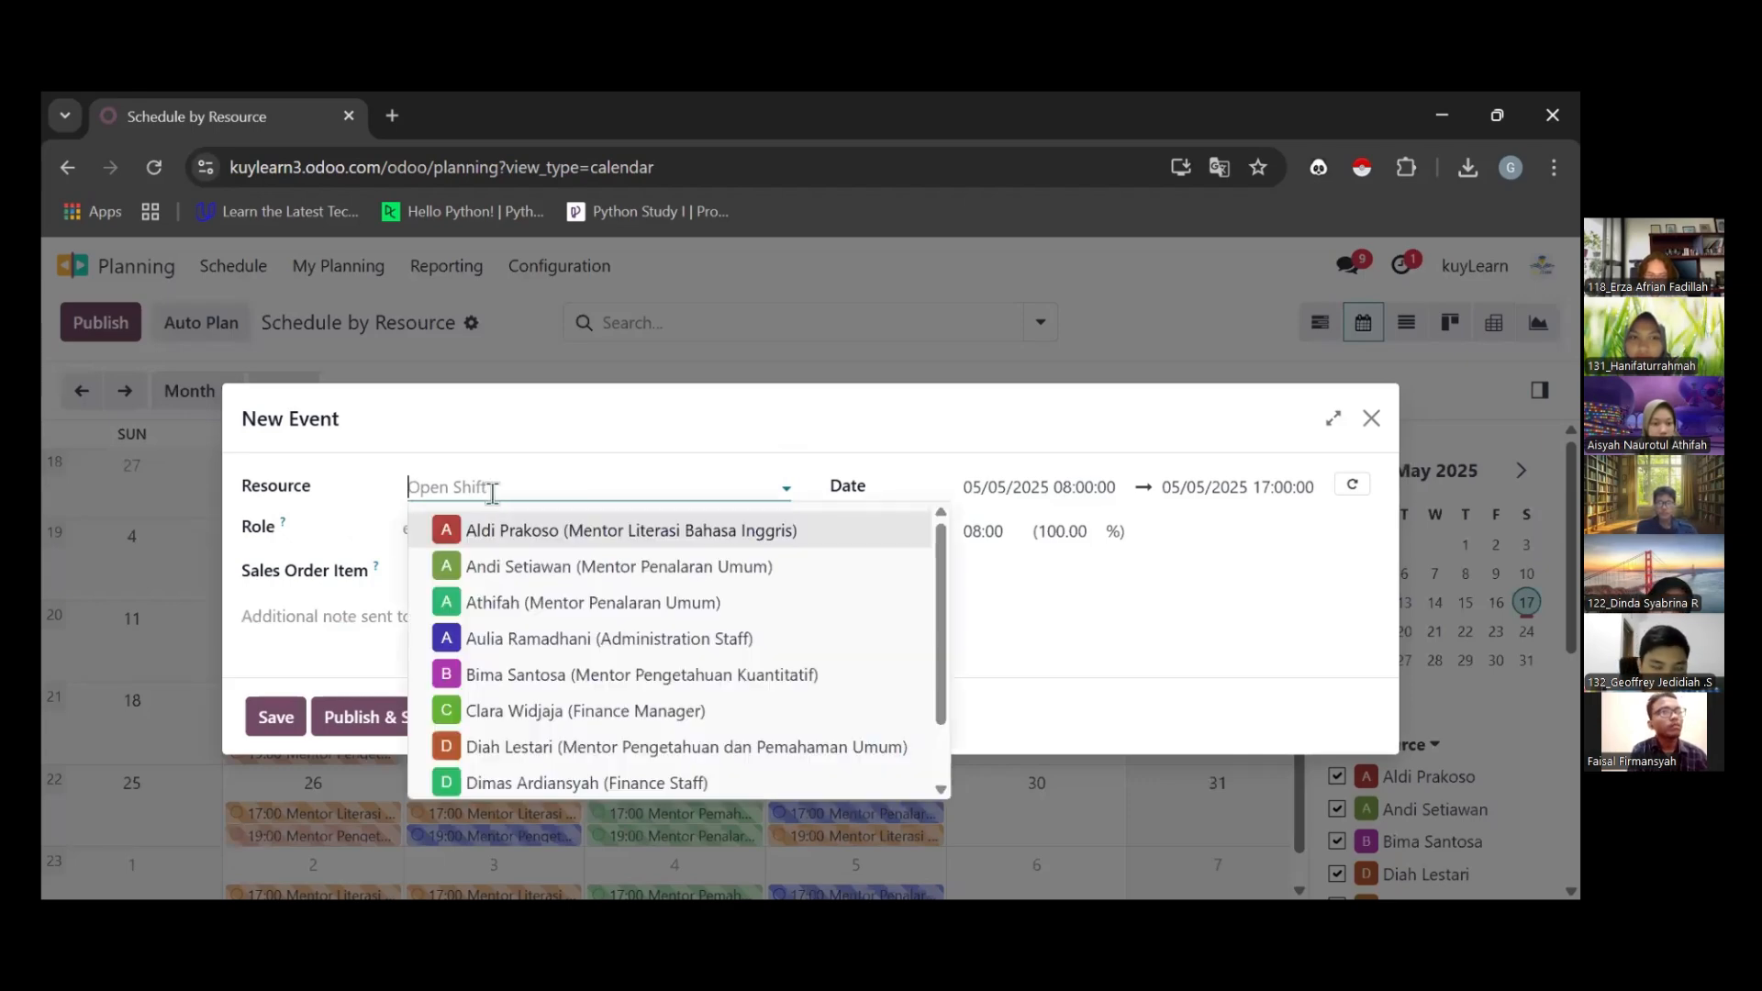
pyautogui.press('Down')
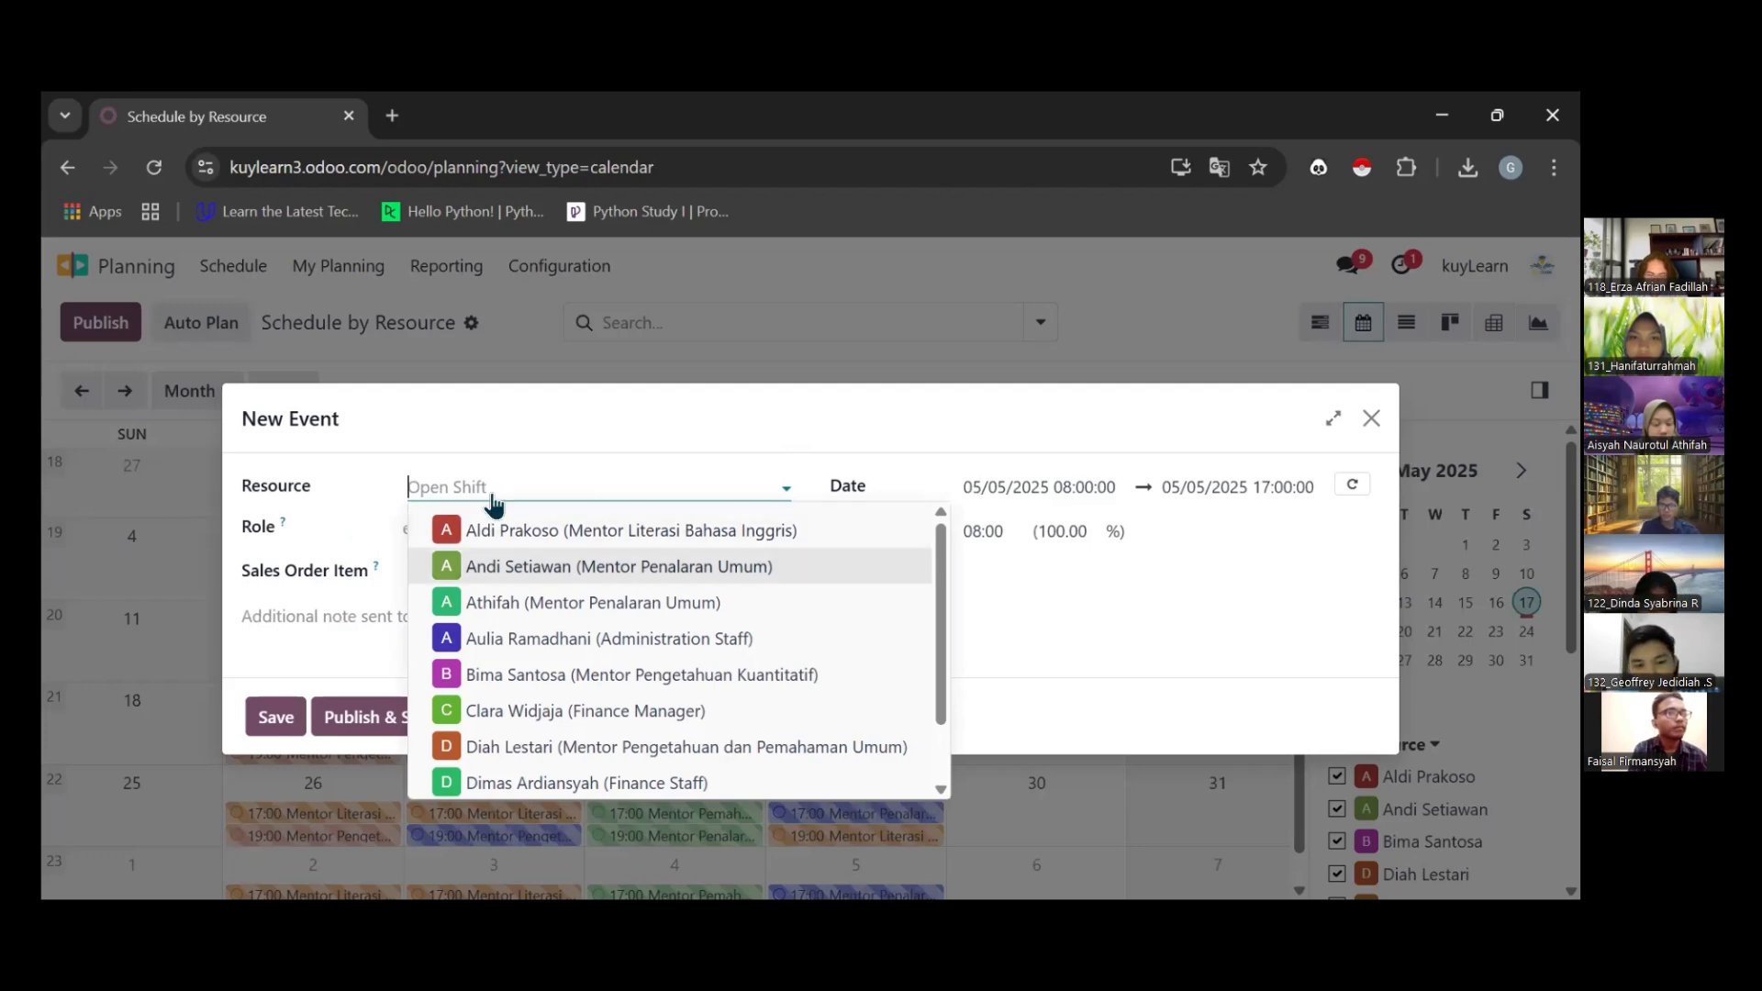
pyautogui.press('Down')
pyautogui.press('Down')
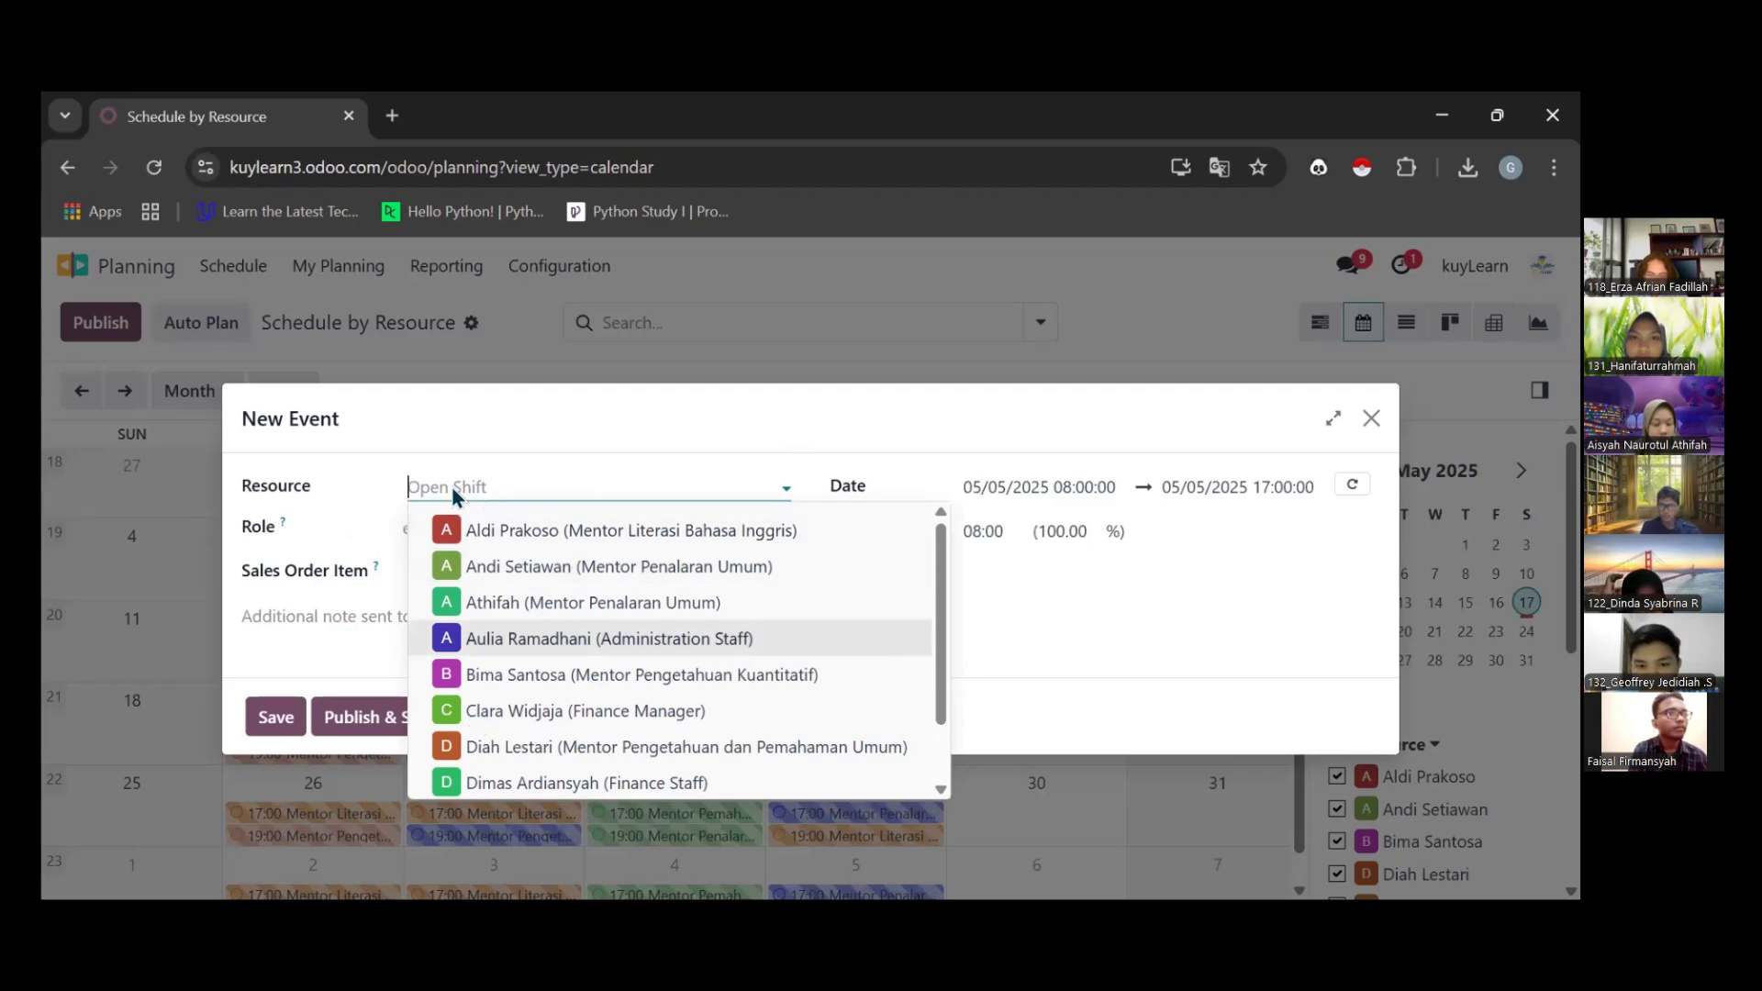
pyautogui.scroll(-1, 672, 629)
pyautogui.scroll(1, 734, 592)
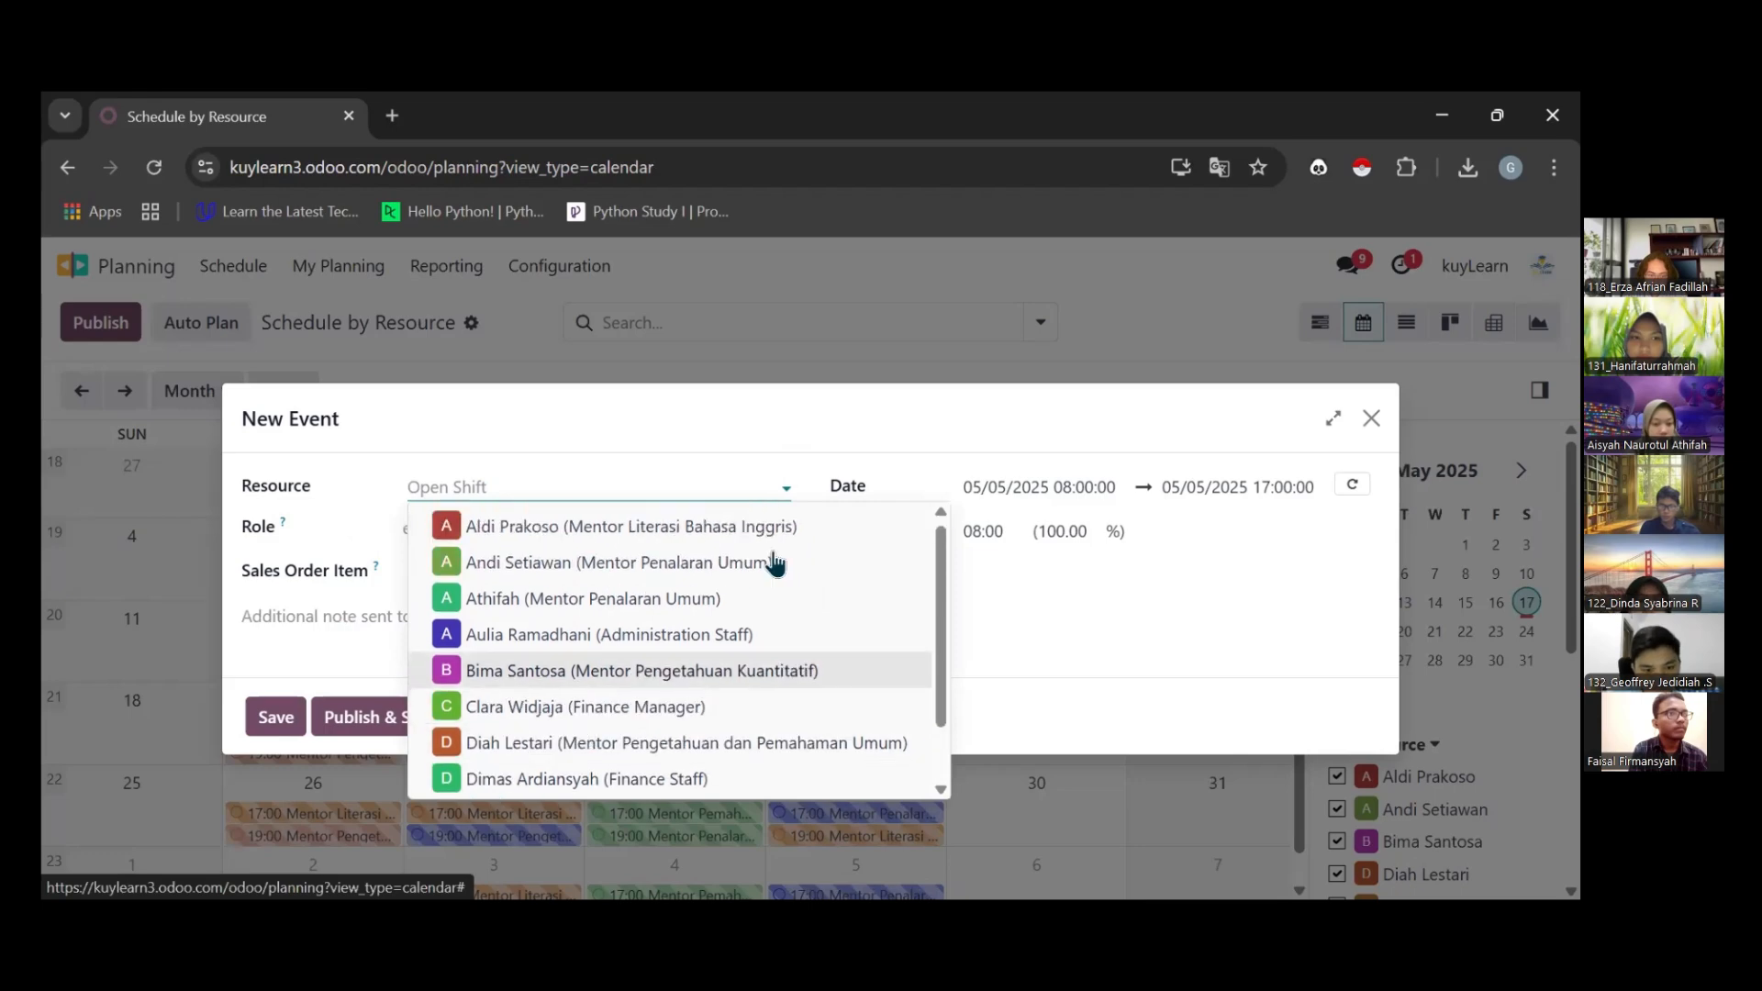
pyautogui.scroll(-1, 695, 657)
pyautogui.click(500, 744)
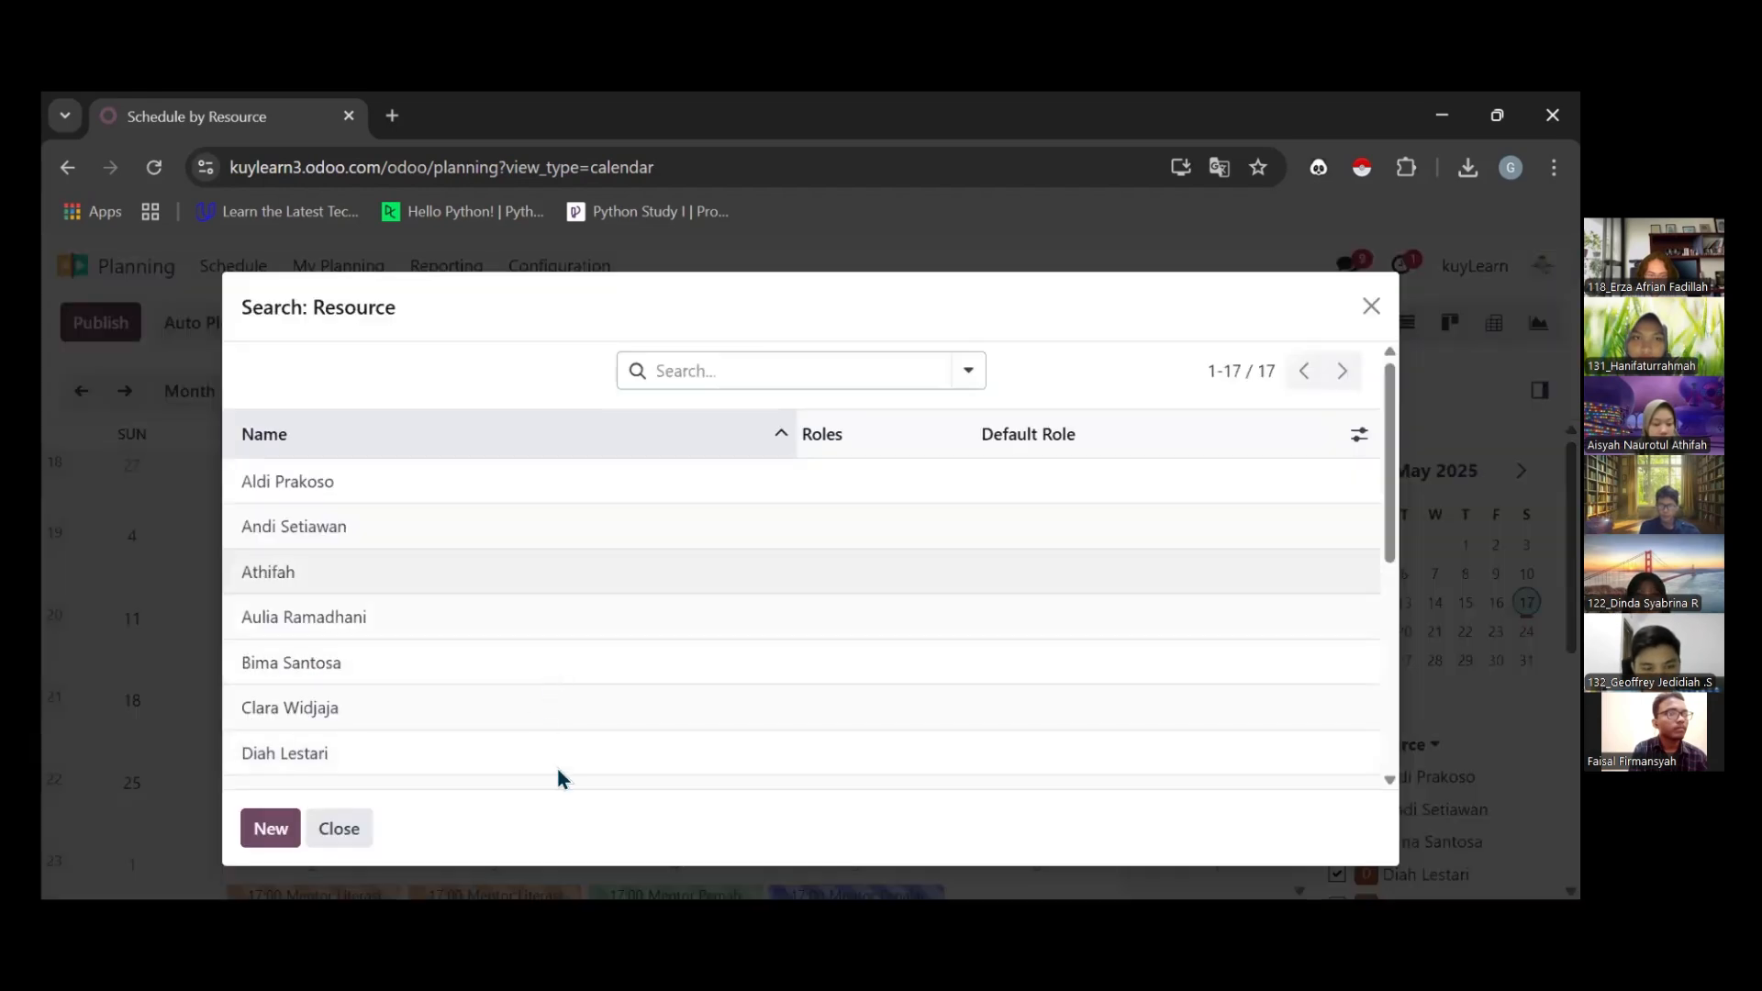
pyautogui.scroll(-1, 350, 611)
pyautogui.click(328, 696)
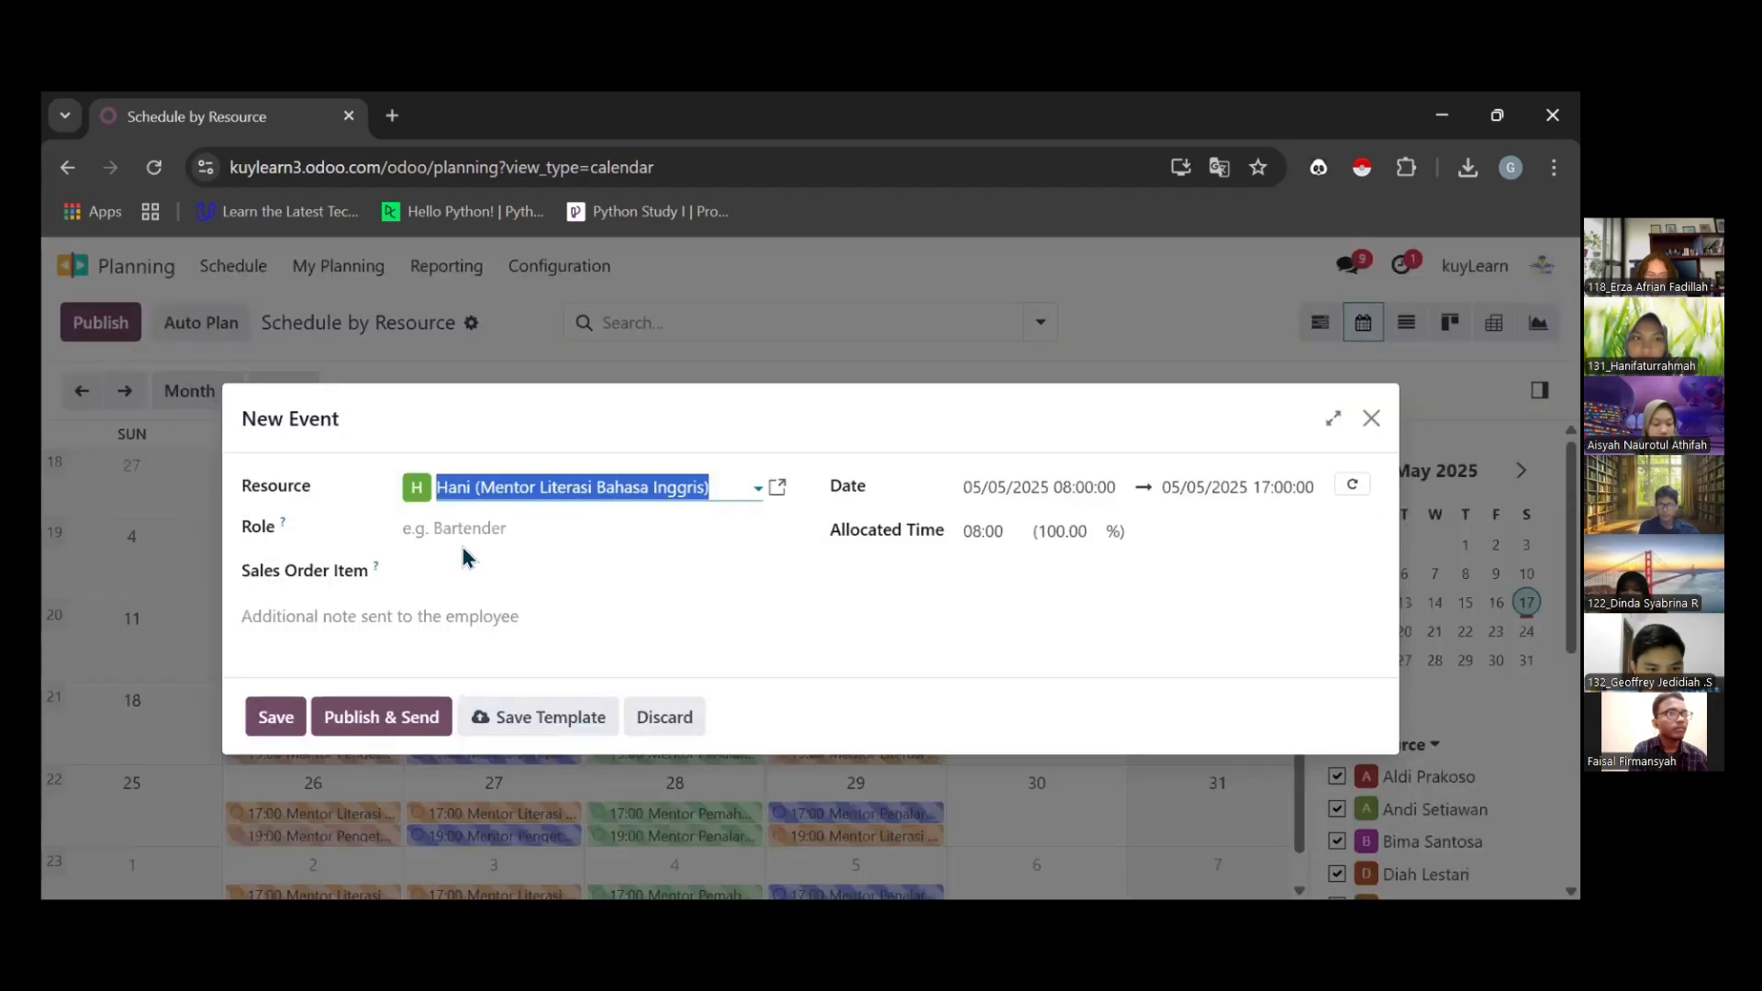
# Set the shift's role to Mentor Literasi Bahasa Inggris and its end time to 10:00 on May 5, 2025
pyautogui.click(466, 531)
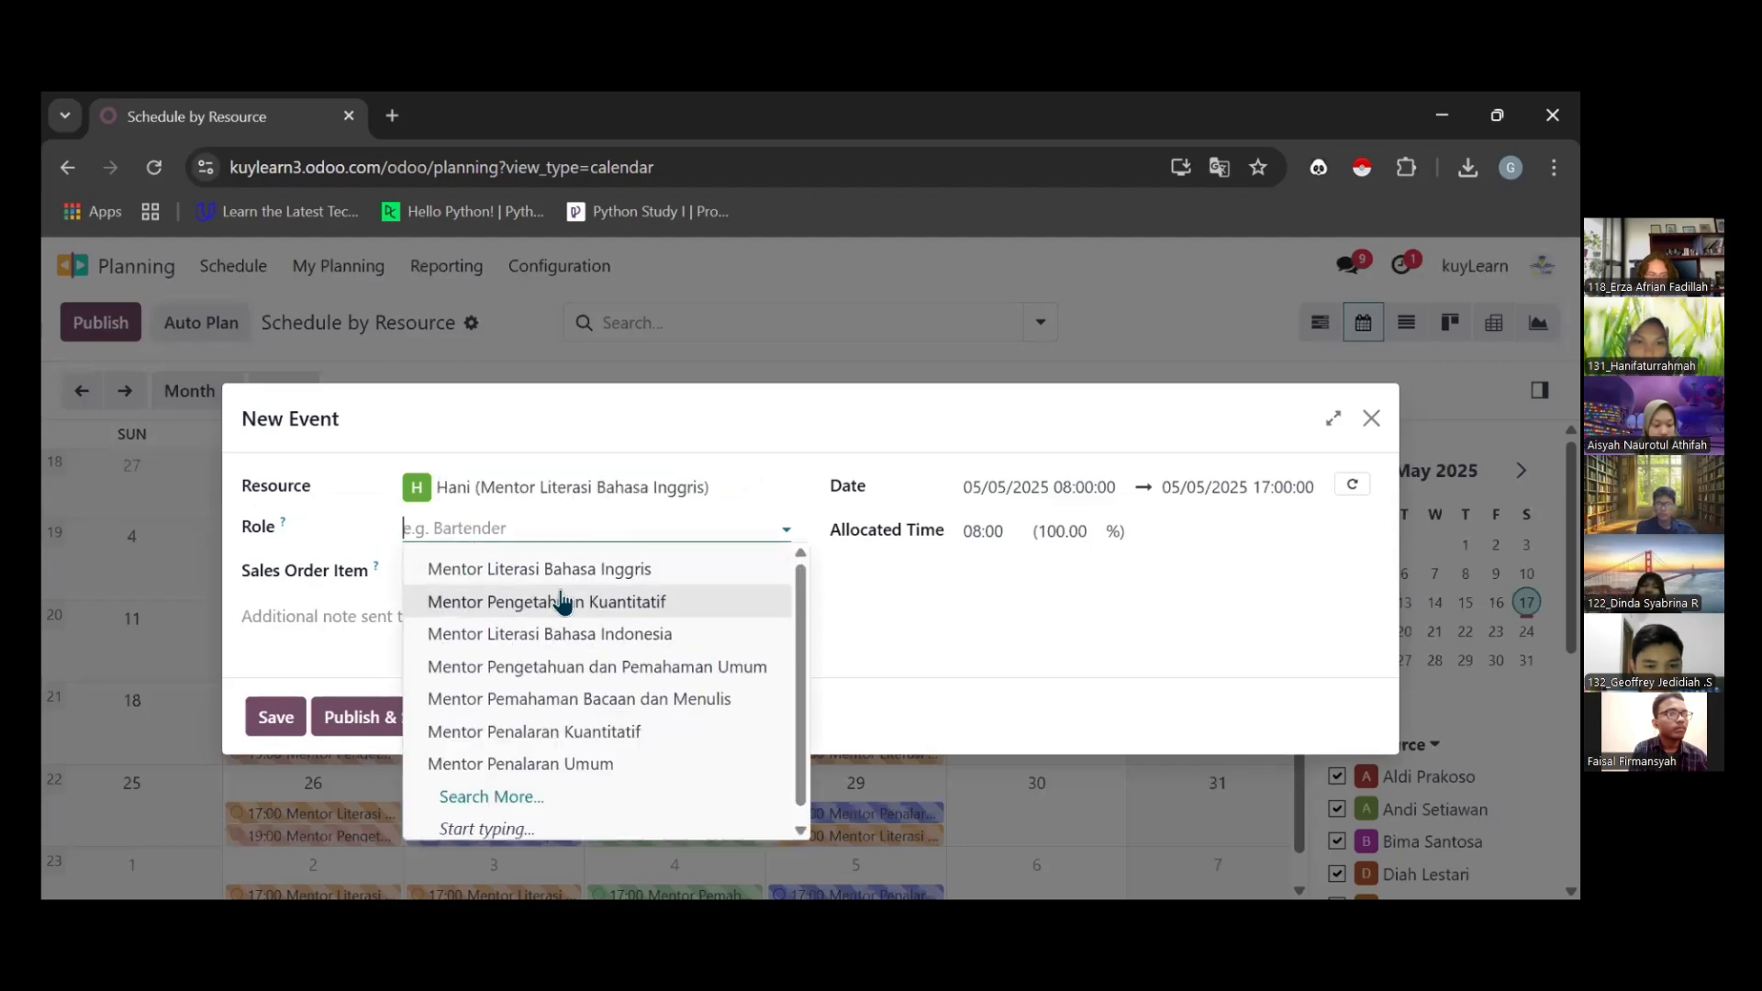
pyautogui.click(568, 571)
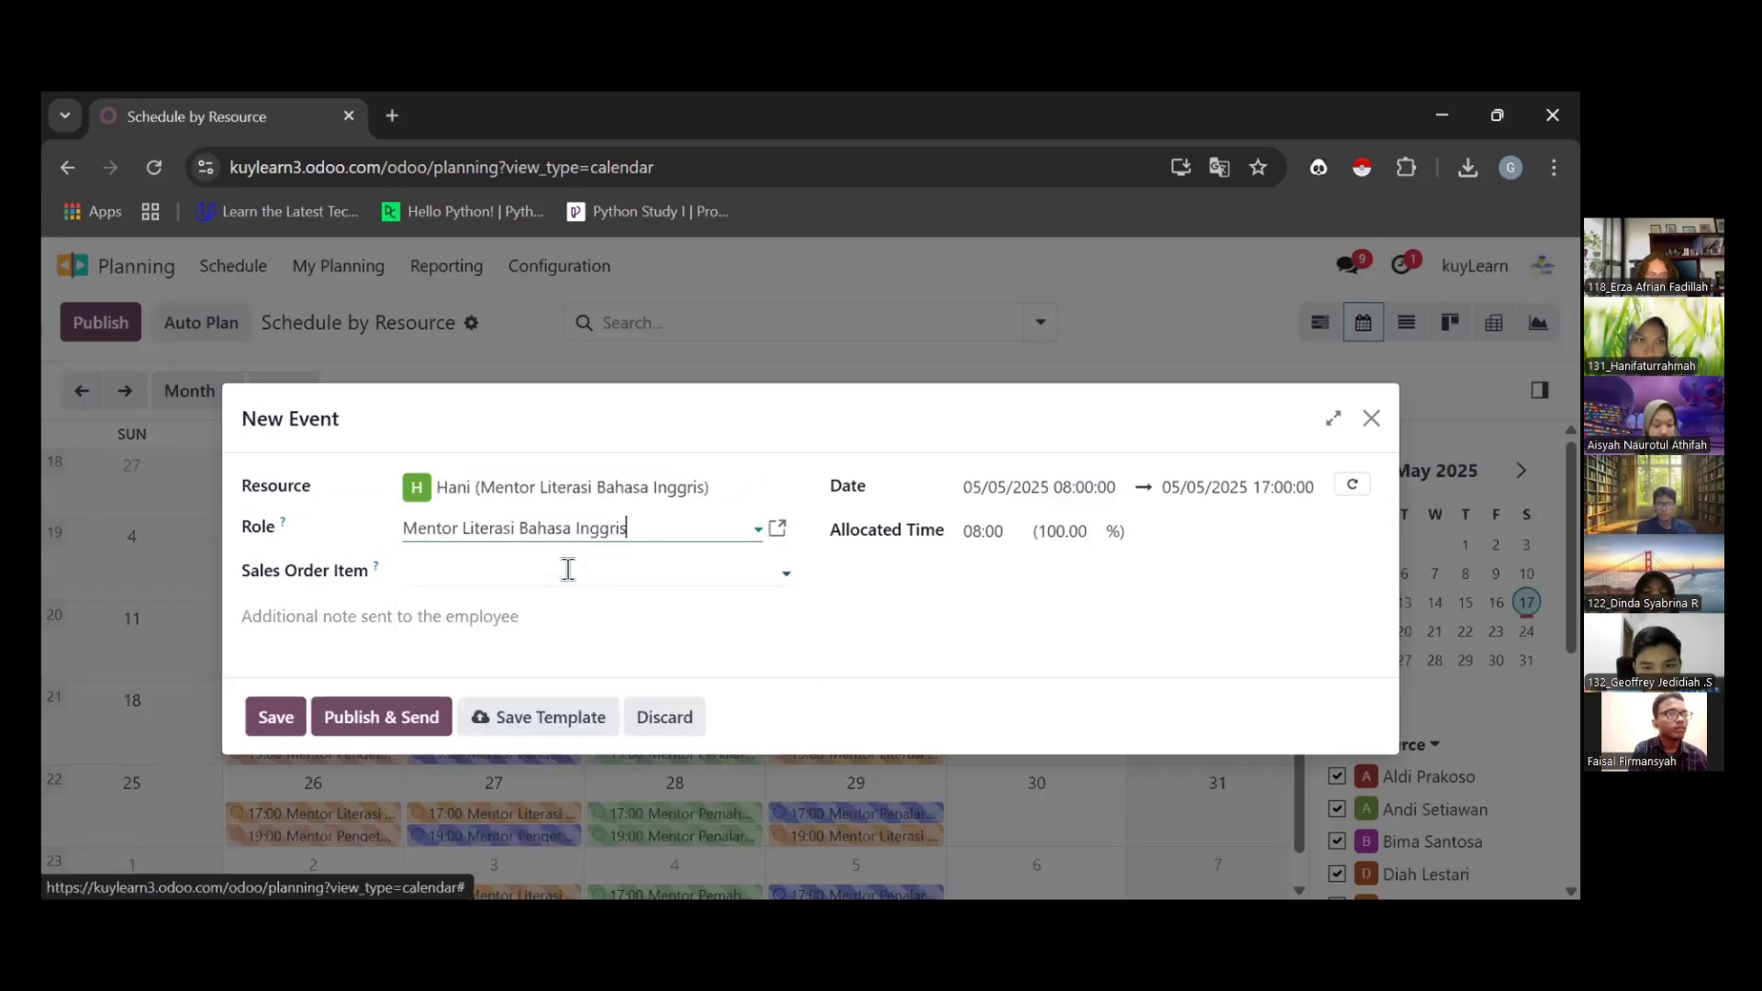
pyautogui.click(1081, 498)
pyautogui.moveTo(640, 397); pyautogui.dragTo(504, 266)
pyautogui.click(951, 341)
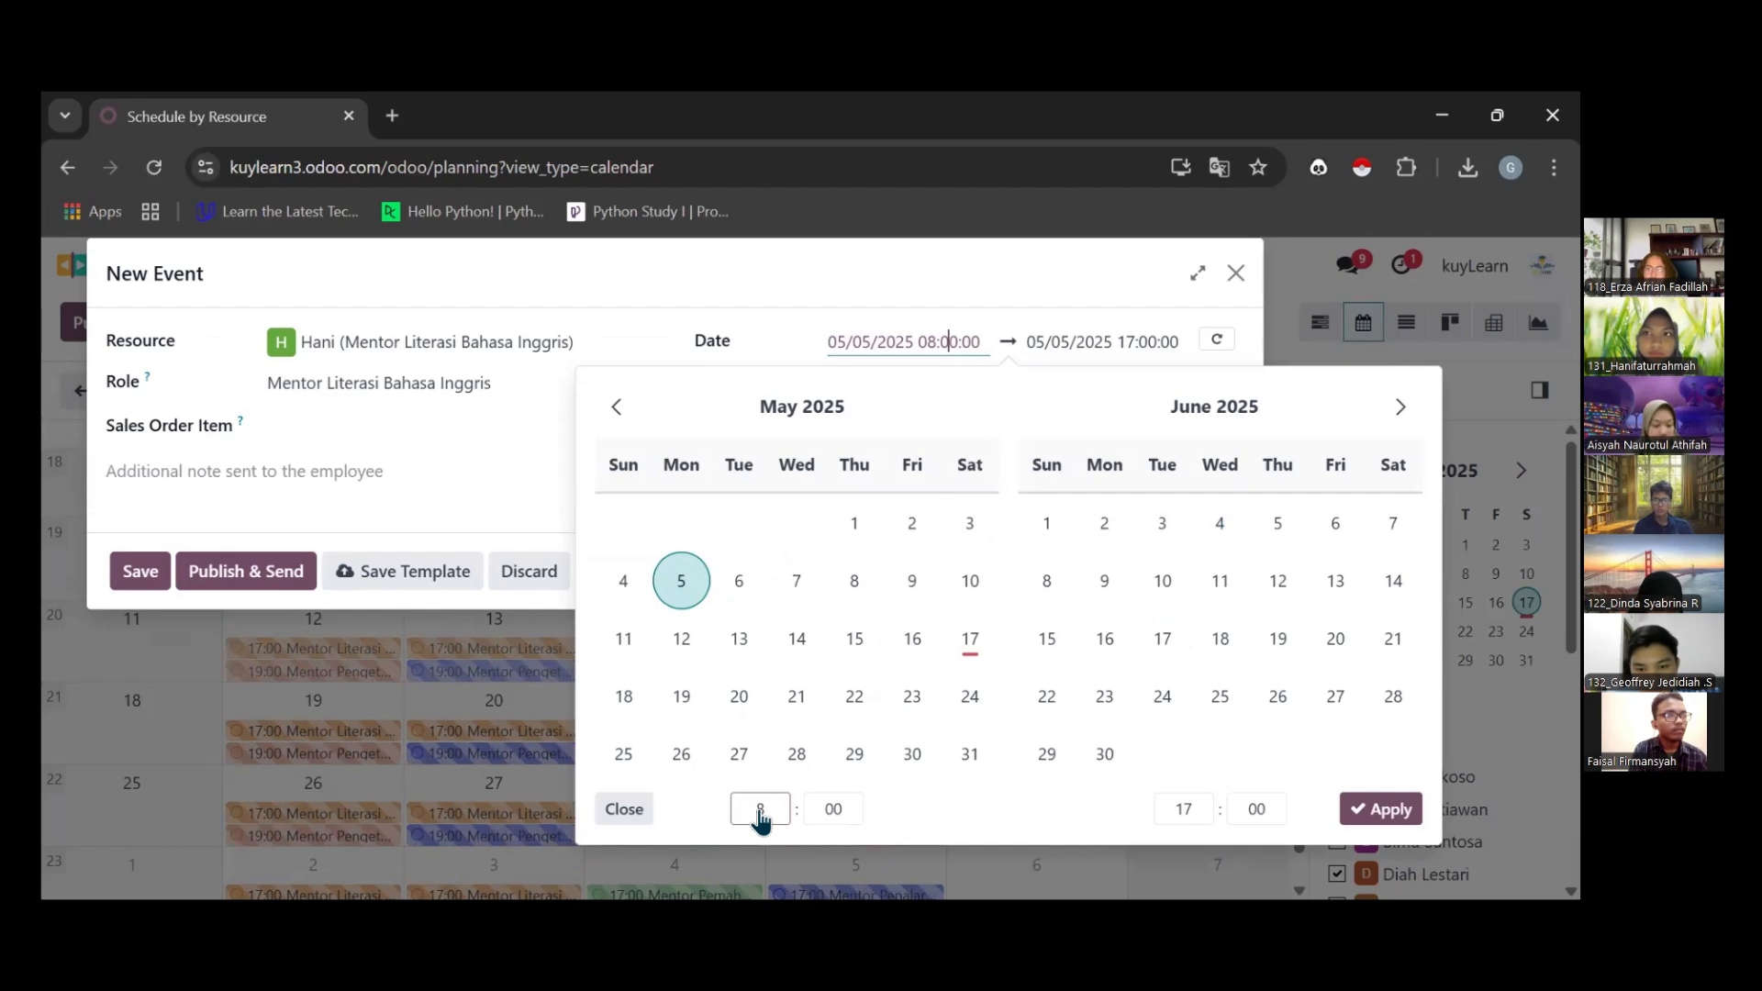
pyautogui.click(1184, 811)
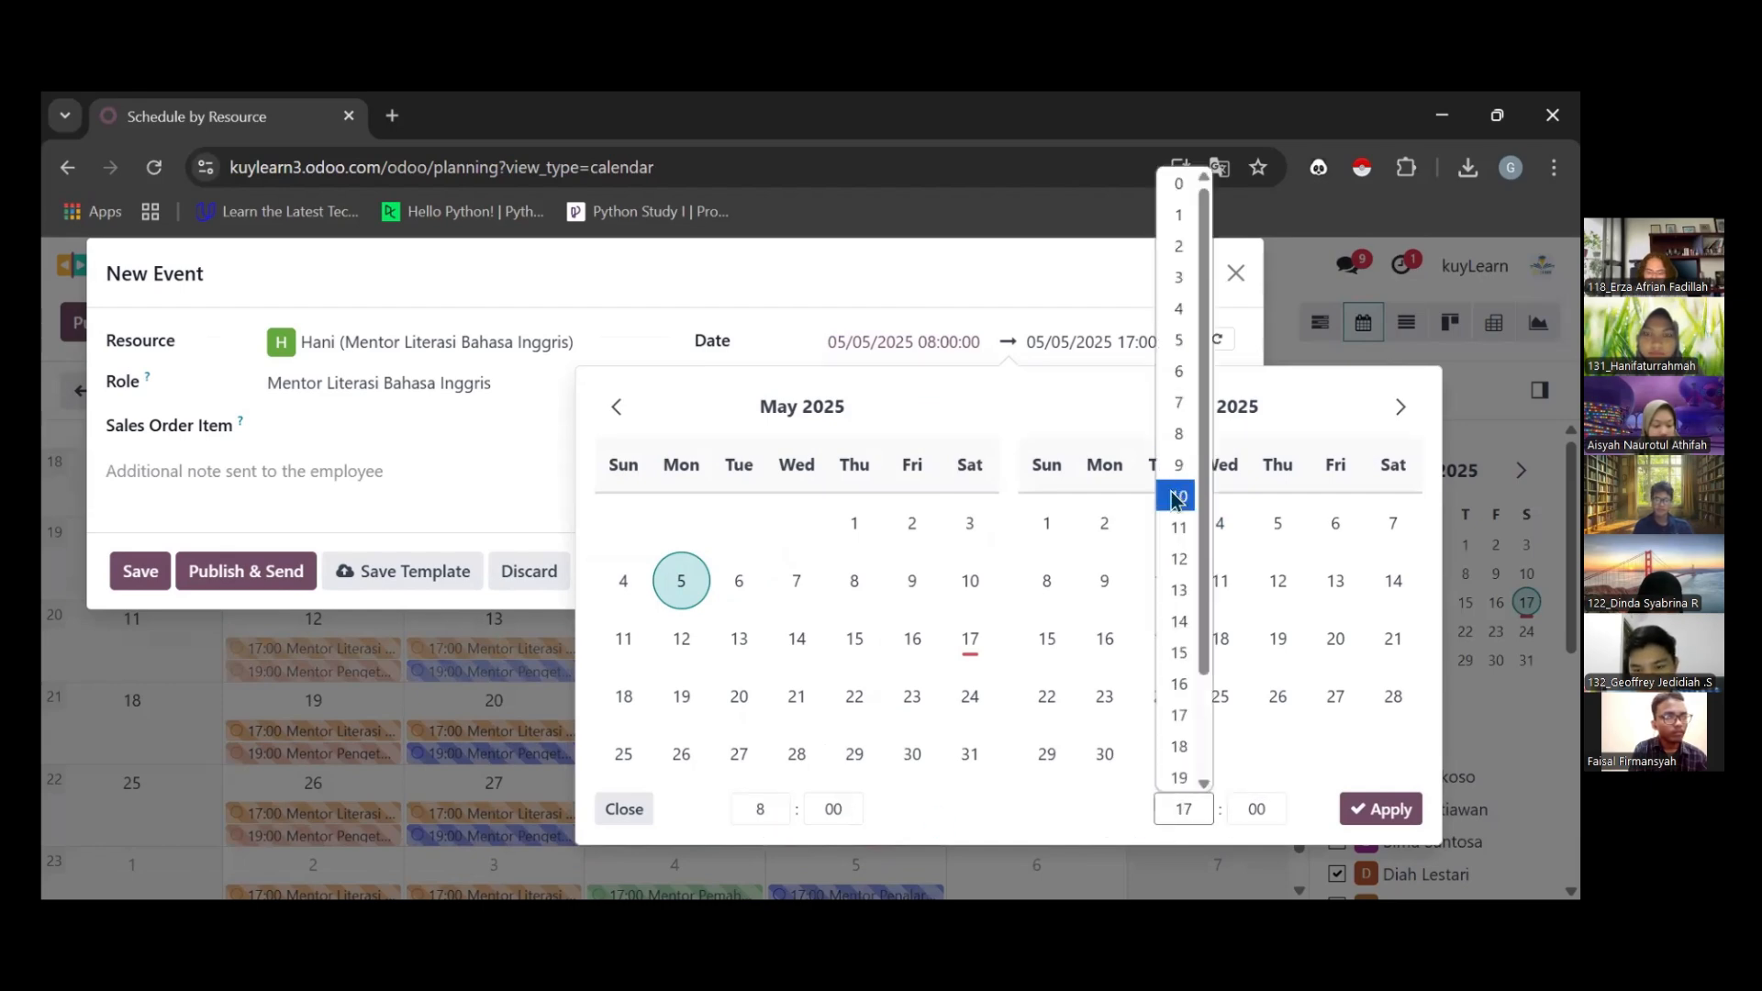
pyautogui.click(1179, 496)
pyautogui.click(413, 446)
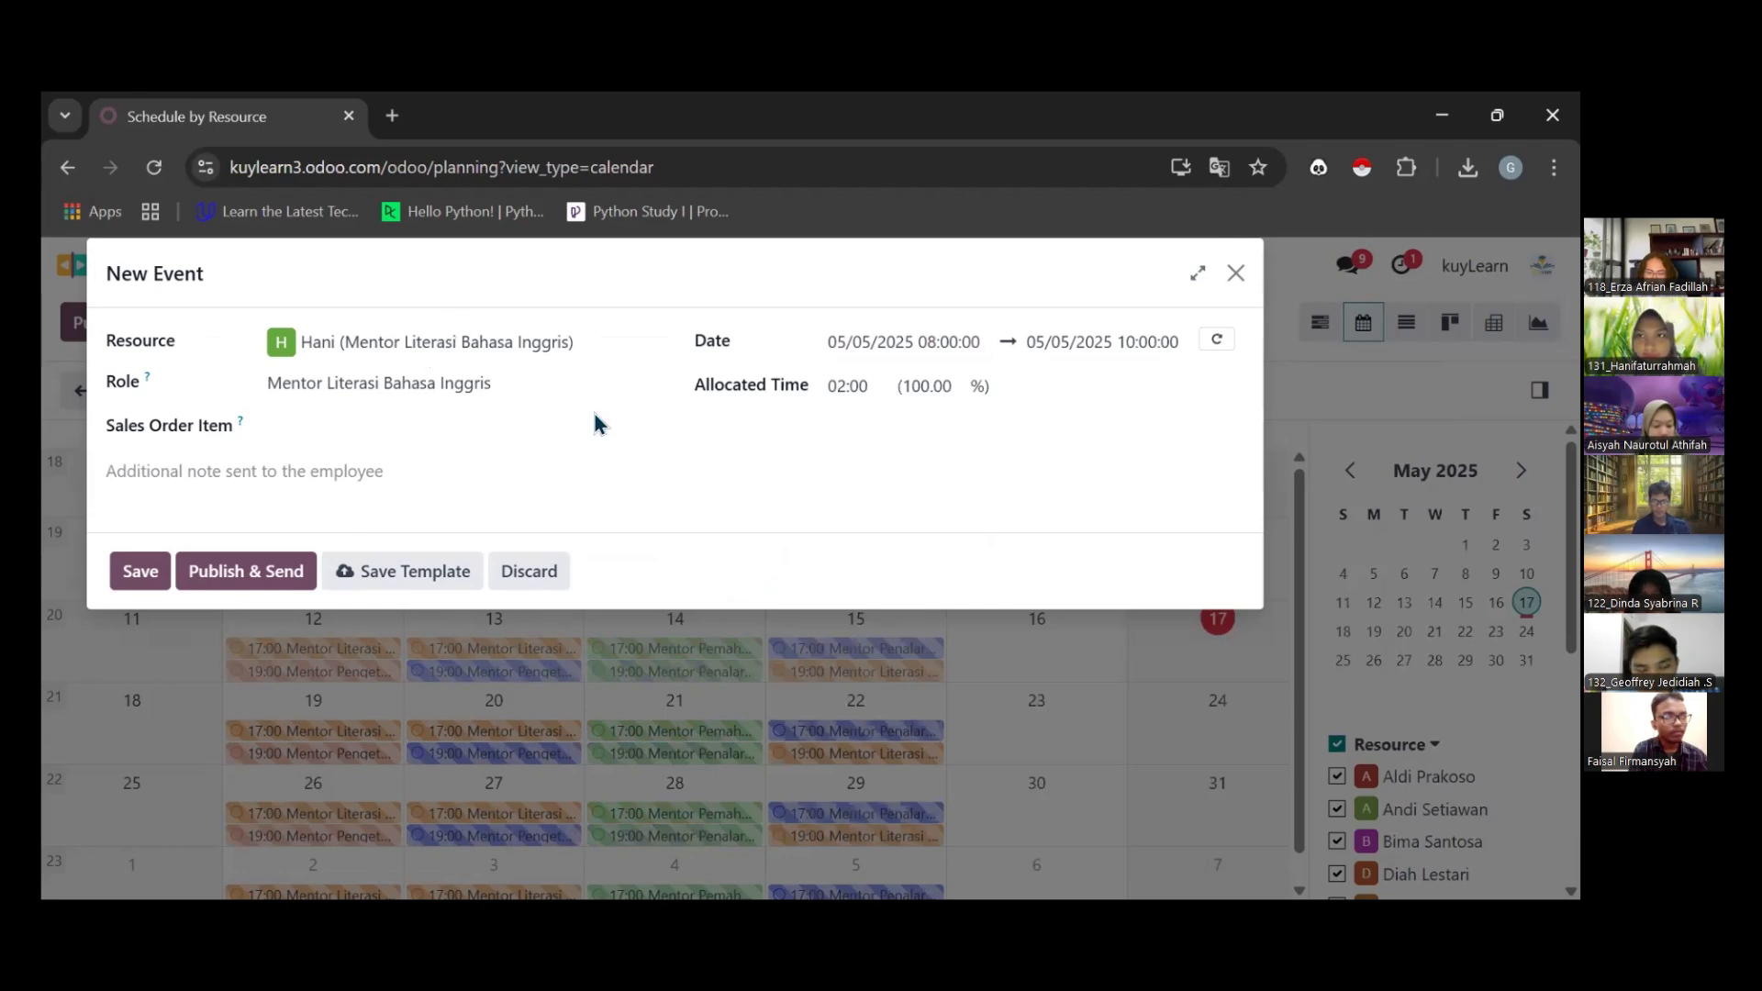
# Make the shift repeat every 1 week forever and save it
pyautogui.moveTo(743, 388); pyautogui.dragTo(582, 272)
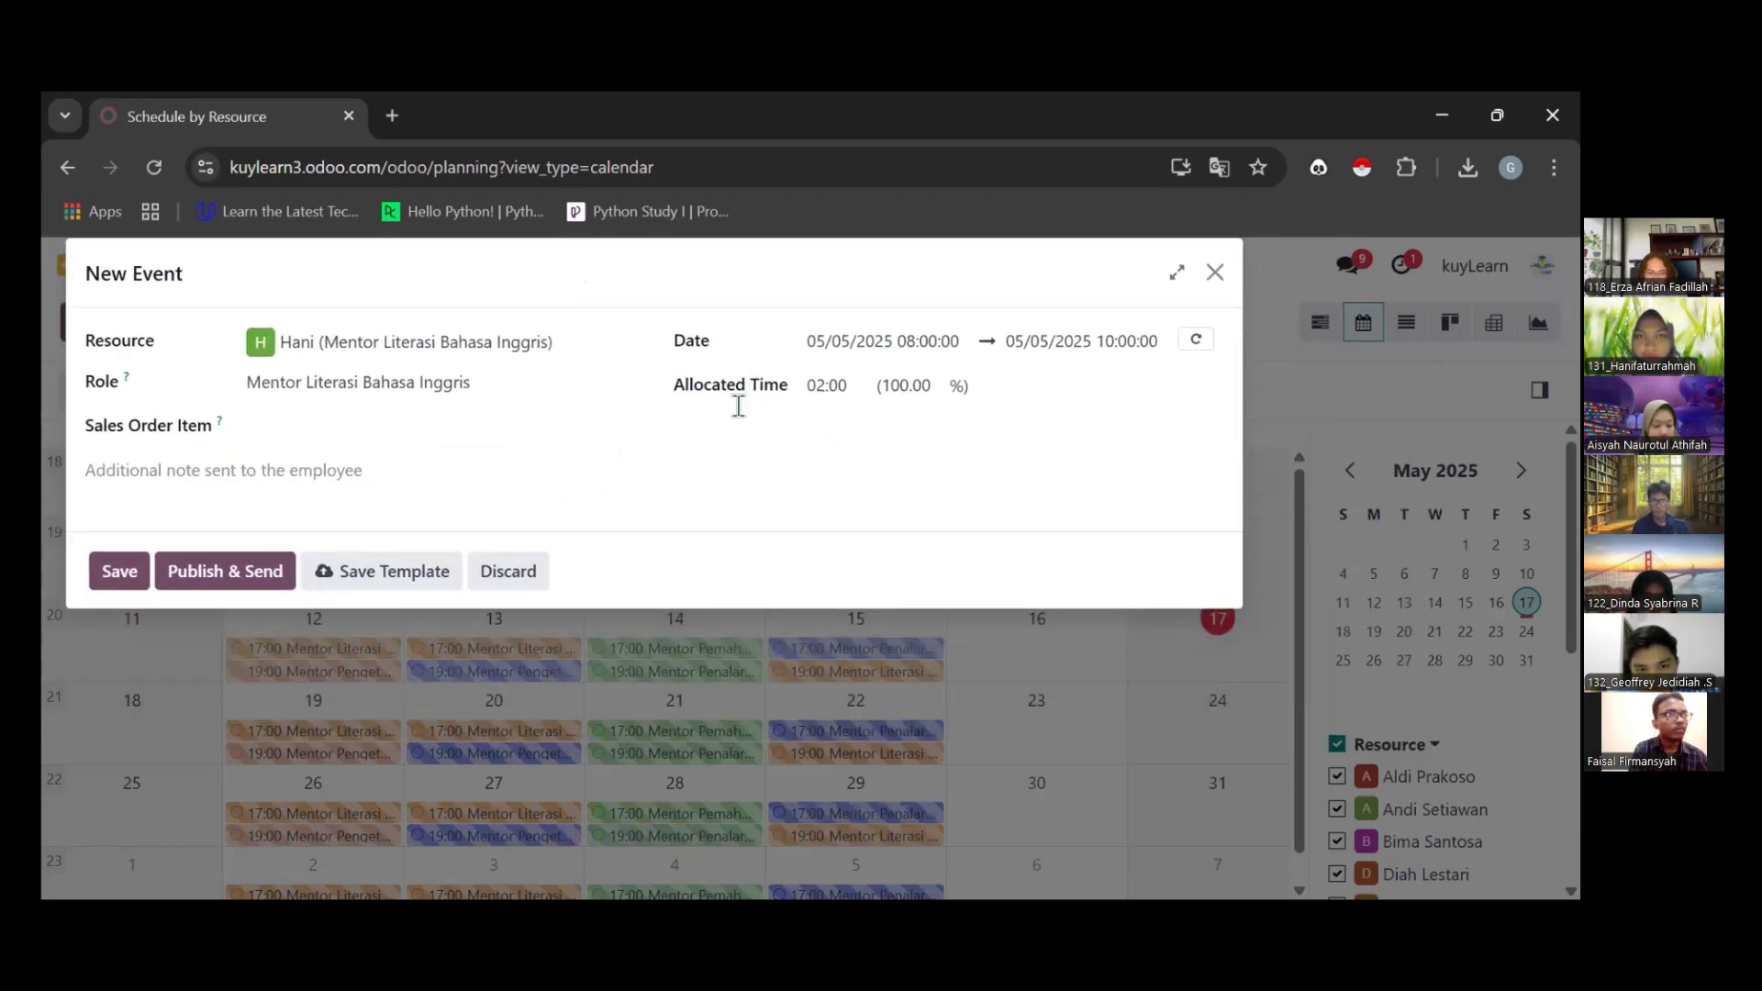
pyautogui.click(1198, 341)
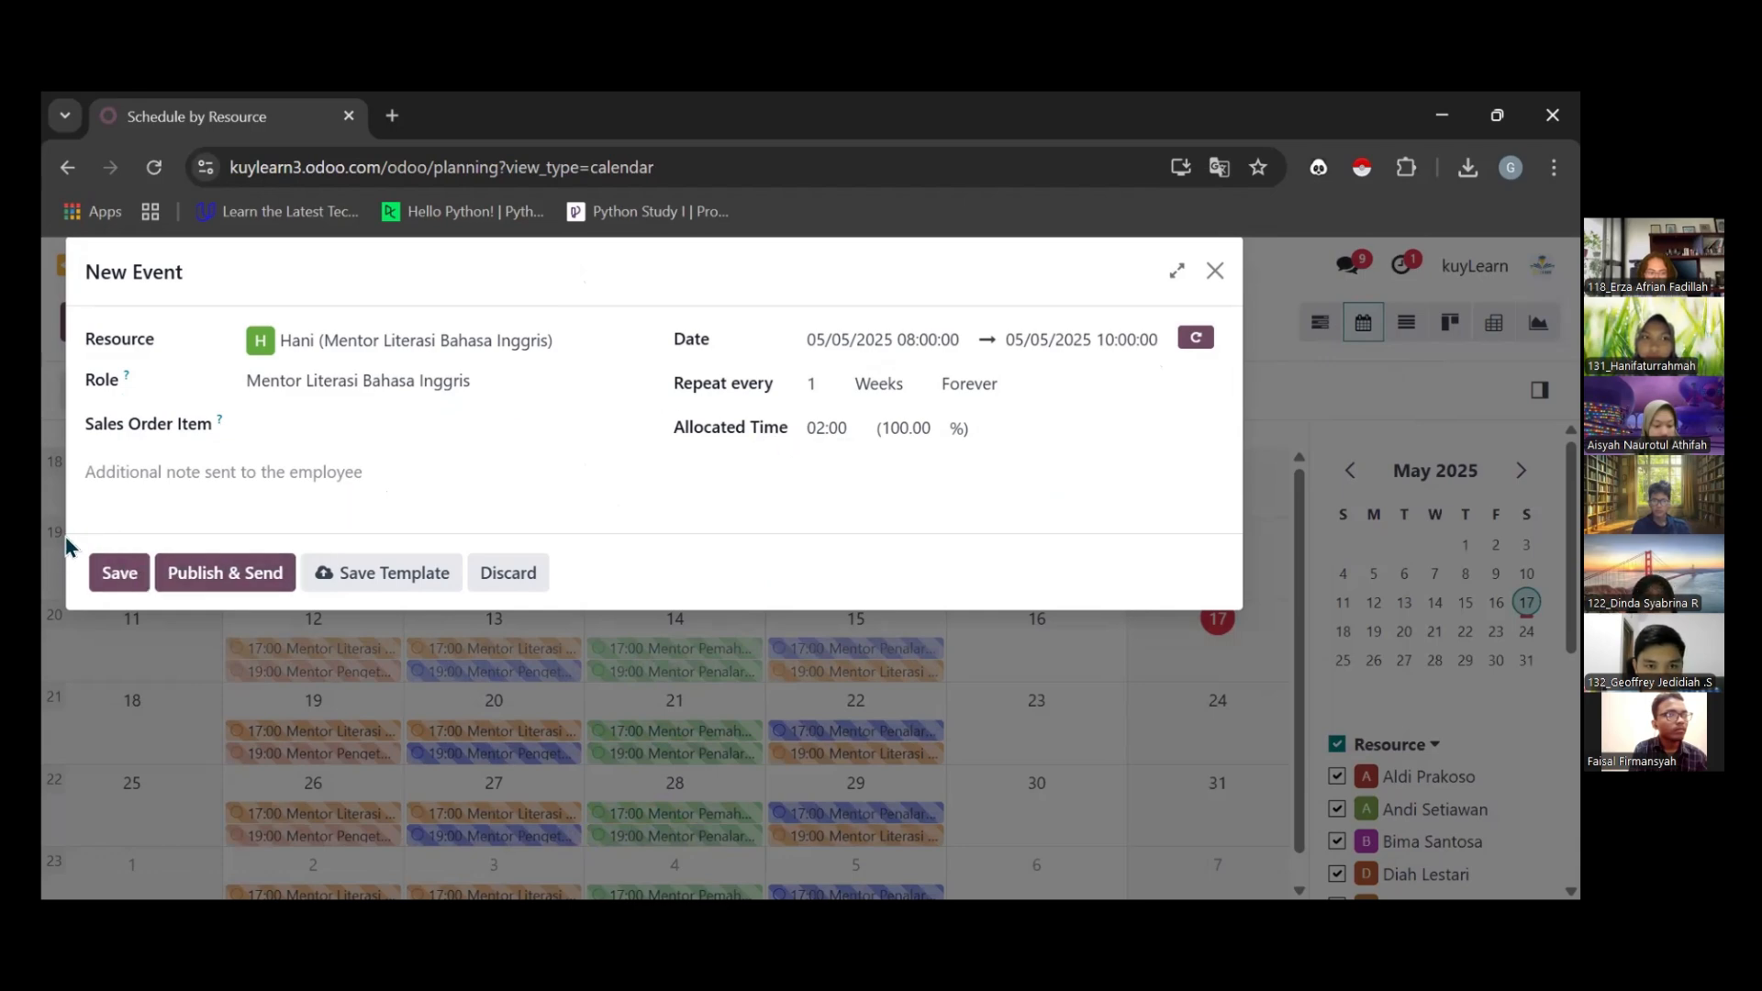
pyautogui.click(98, 566)
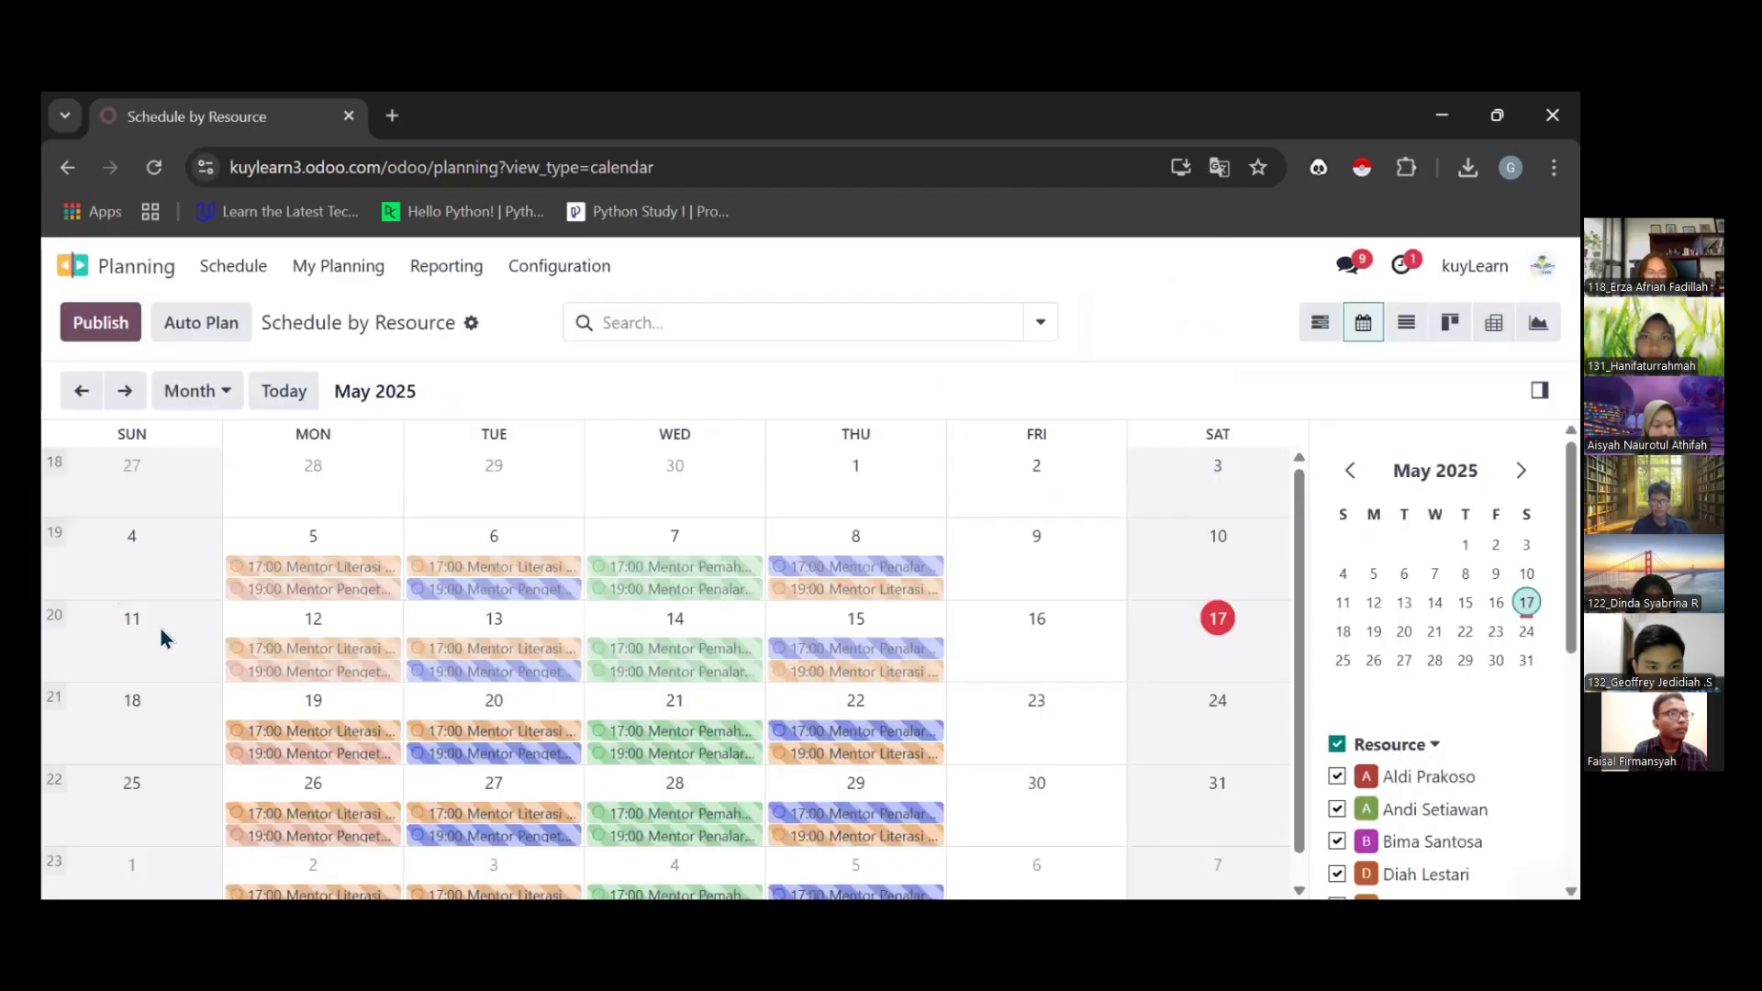
# Check the details of the new 08:00 recurring shift on May 5 and on May 12
pyautogui.click(323, 571)
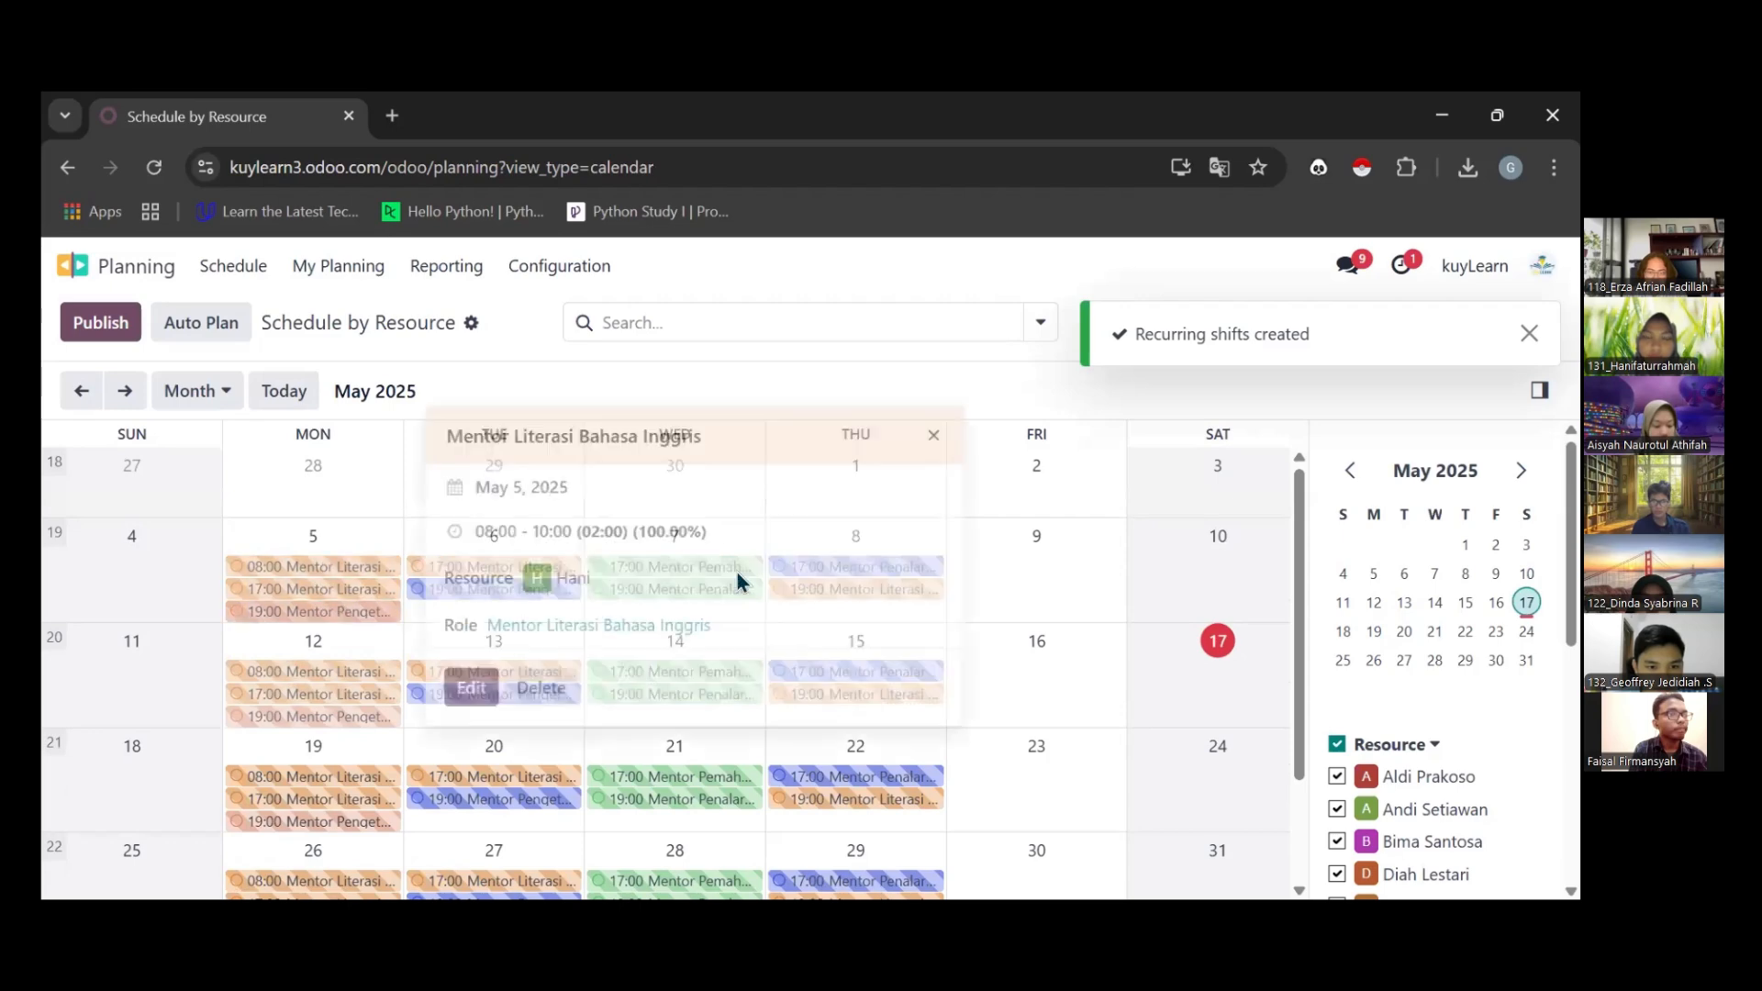
pyautogui.click(910, 444)
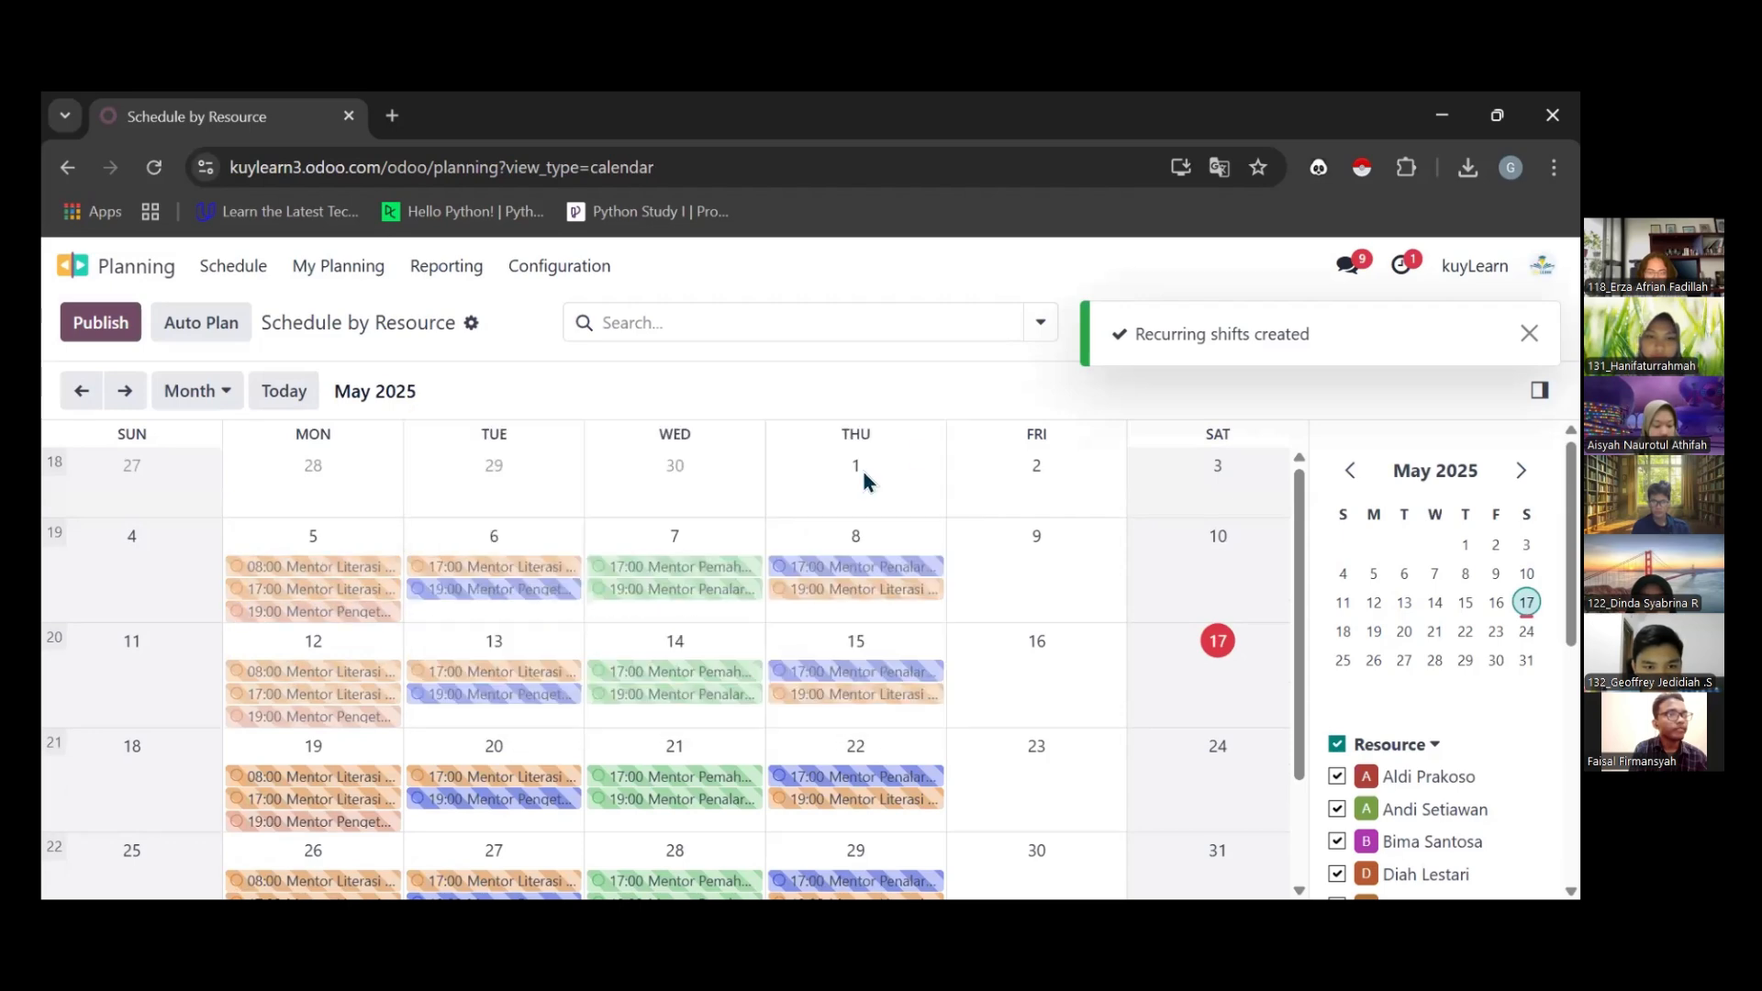
pyautogui.click(296, 673)
pyautogui.click(920, 542)
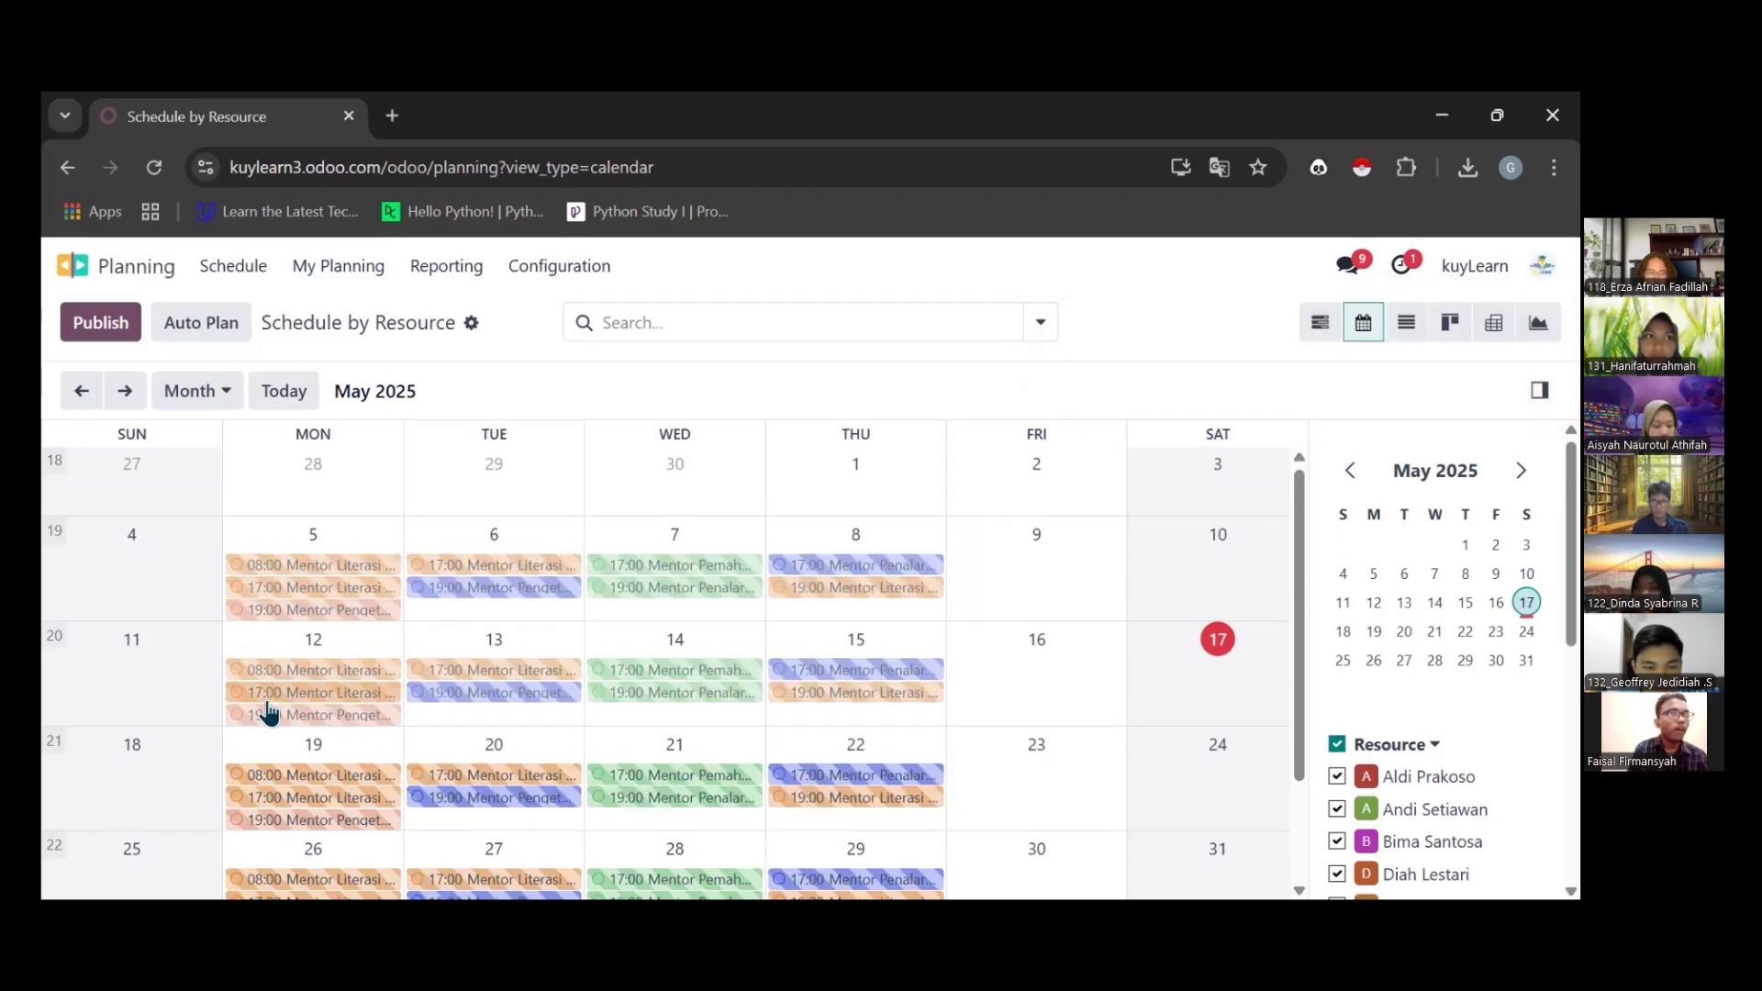
pyautogui.scroll(-3, 554, 688)
pyautogui.scroll(3, 330, 695)
pyautogui.scroll(-2, 312, 670)
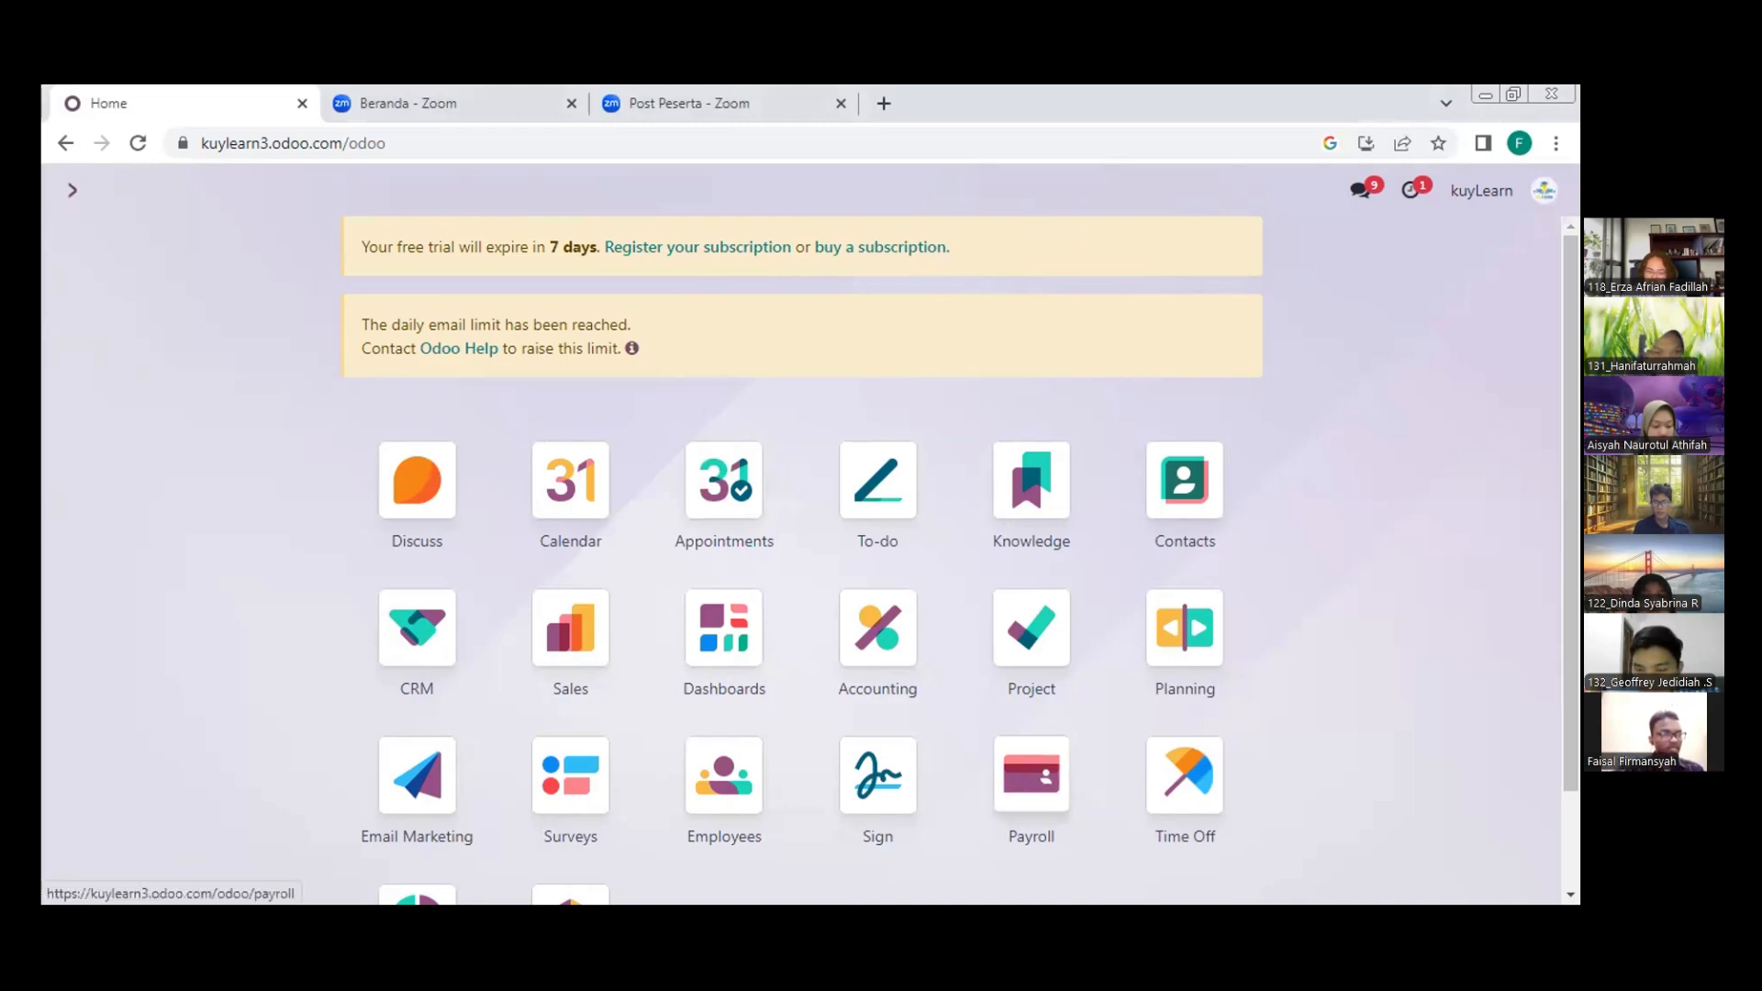
# Look through the customer list and the product catalogue in the Sales app
pyautogui.click(1032, 776)
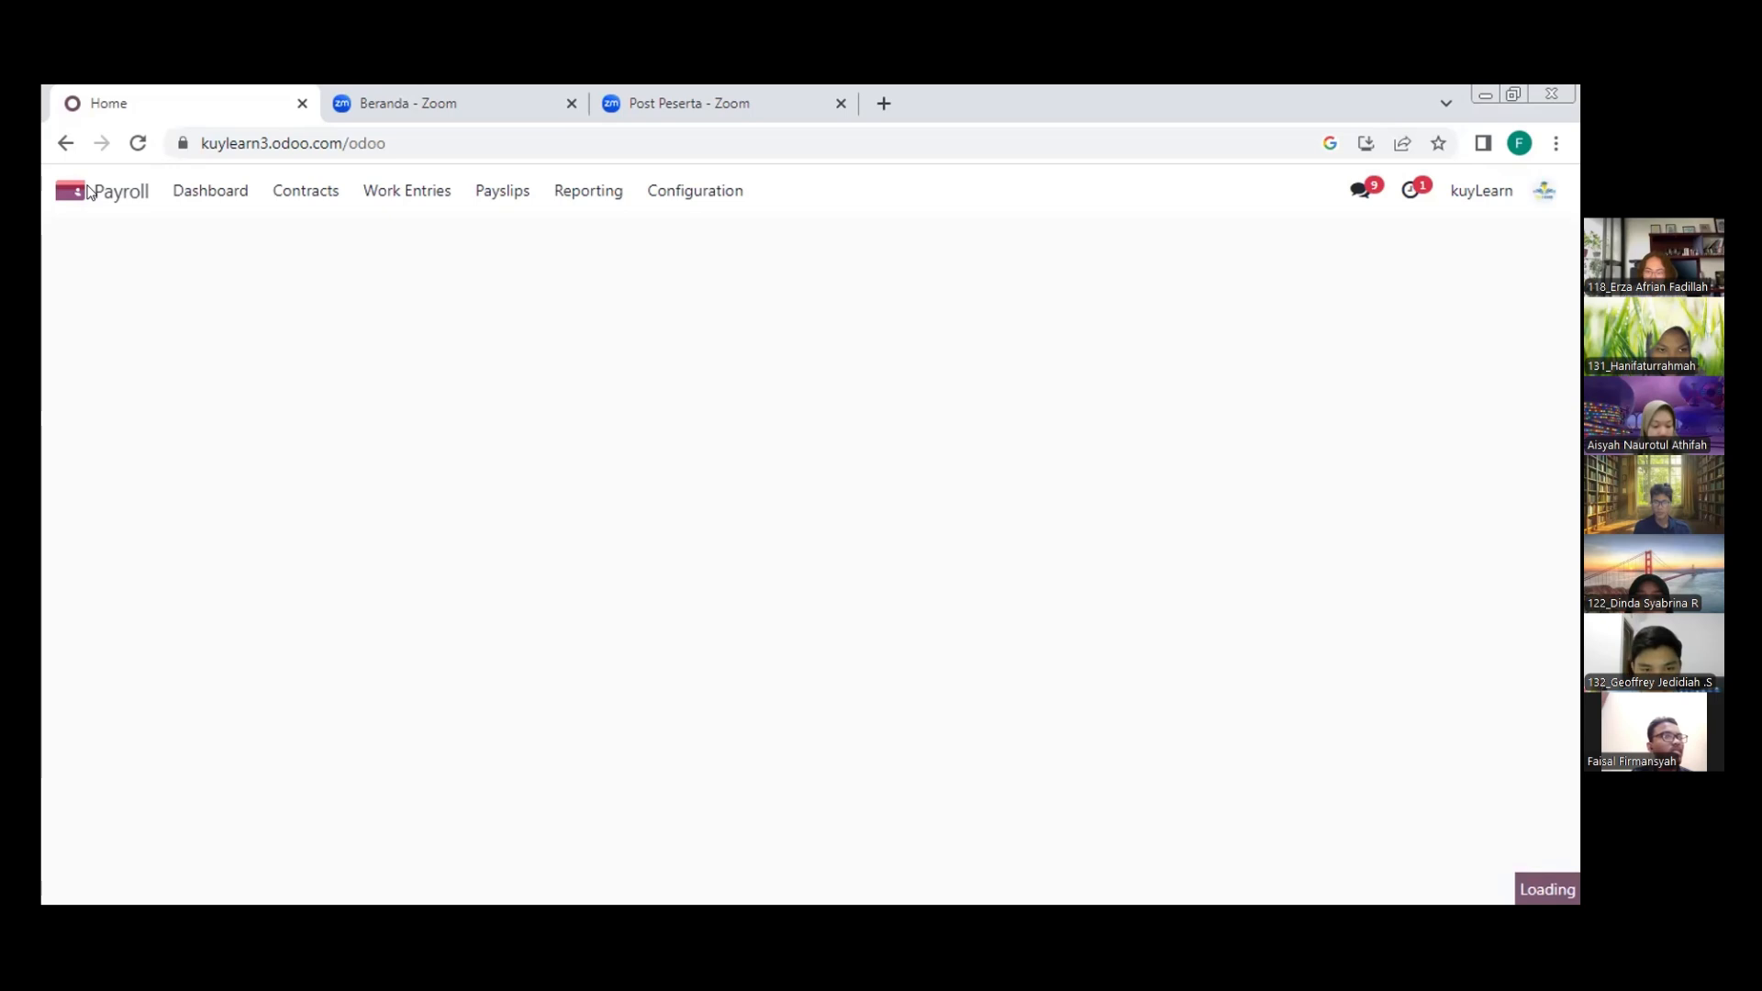
pyautogui.click(87, 187)
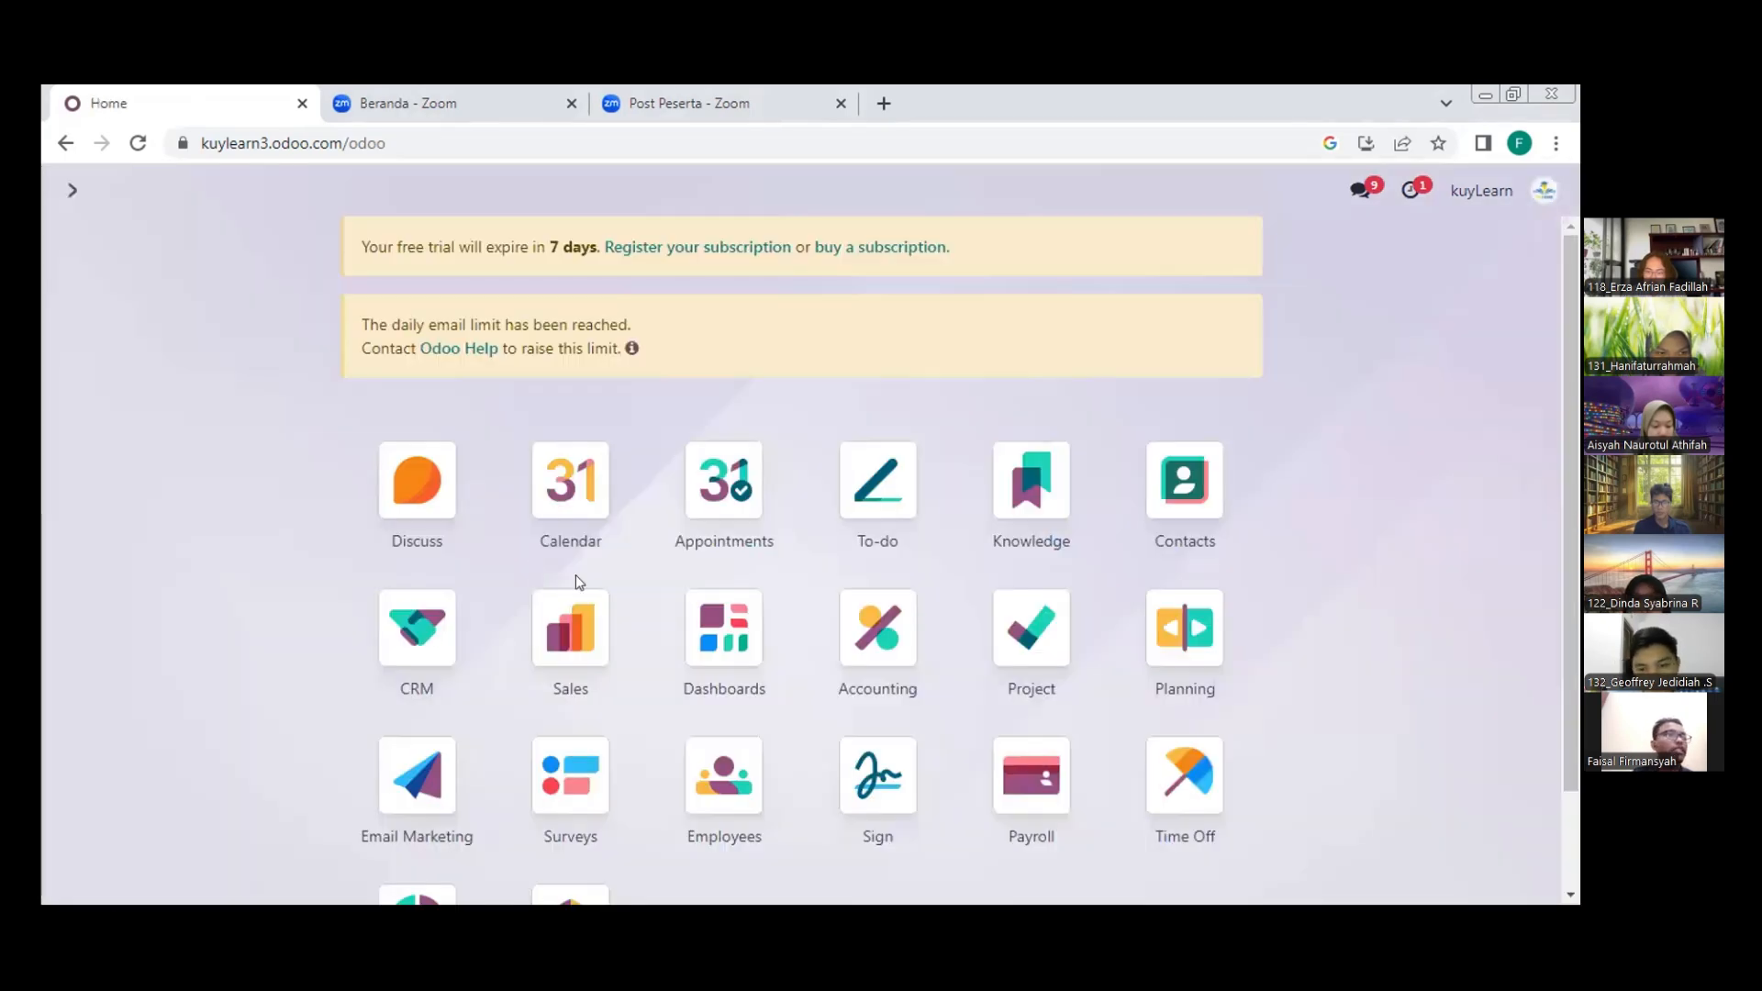
pyautogui.click(552, 603)
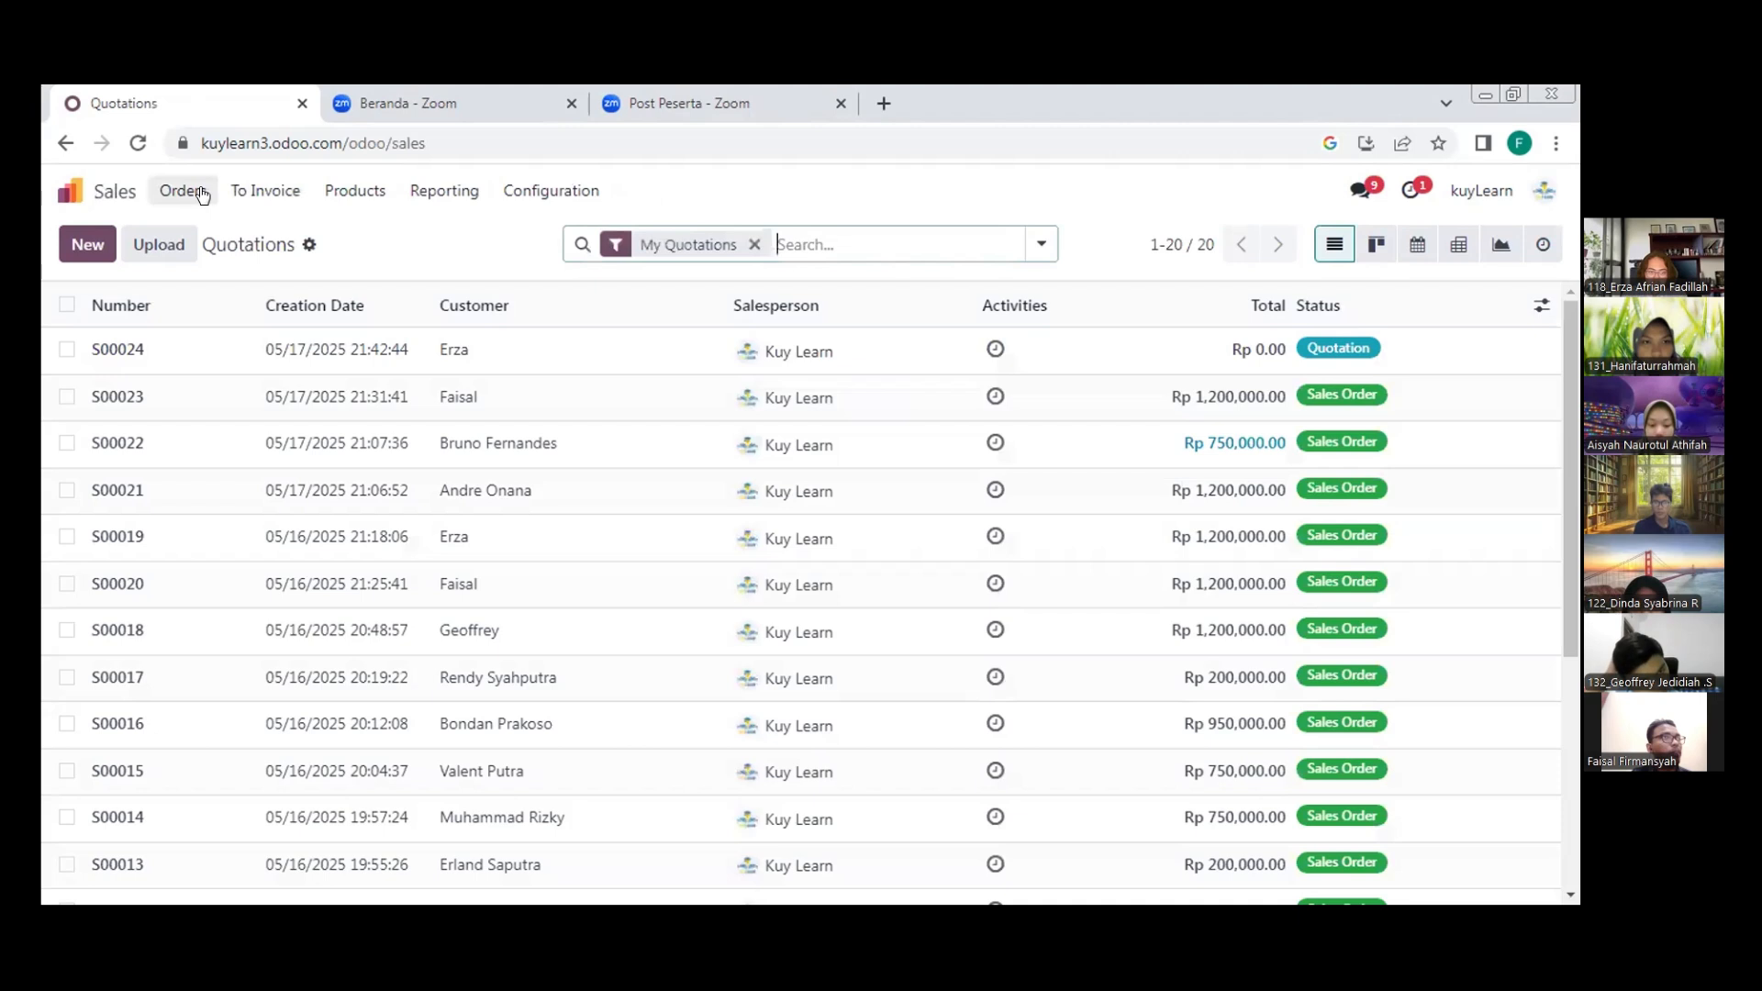
pyautogui.click(290, 203)
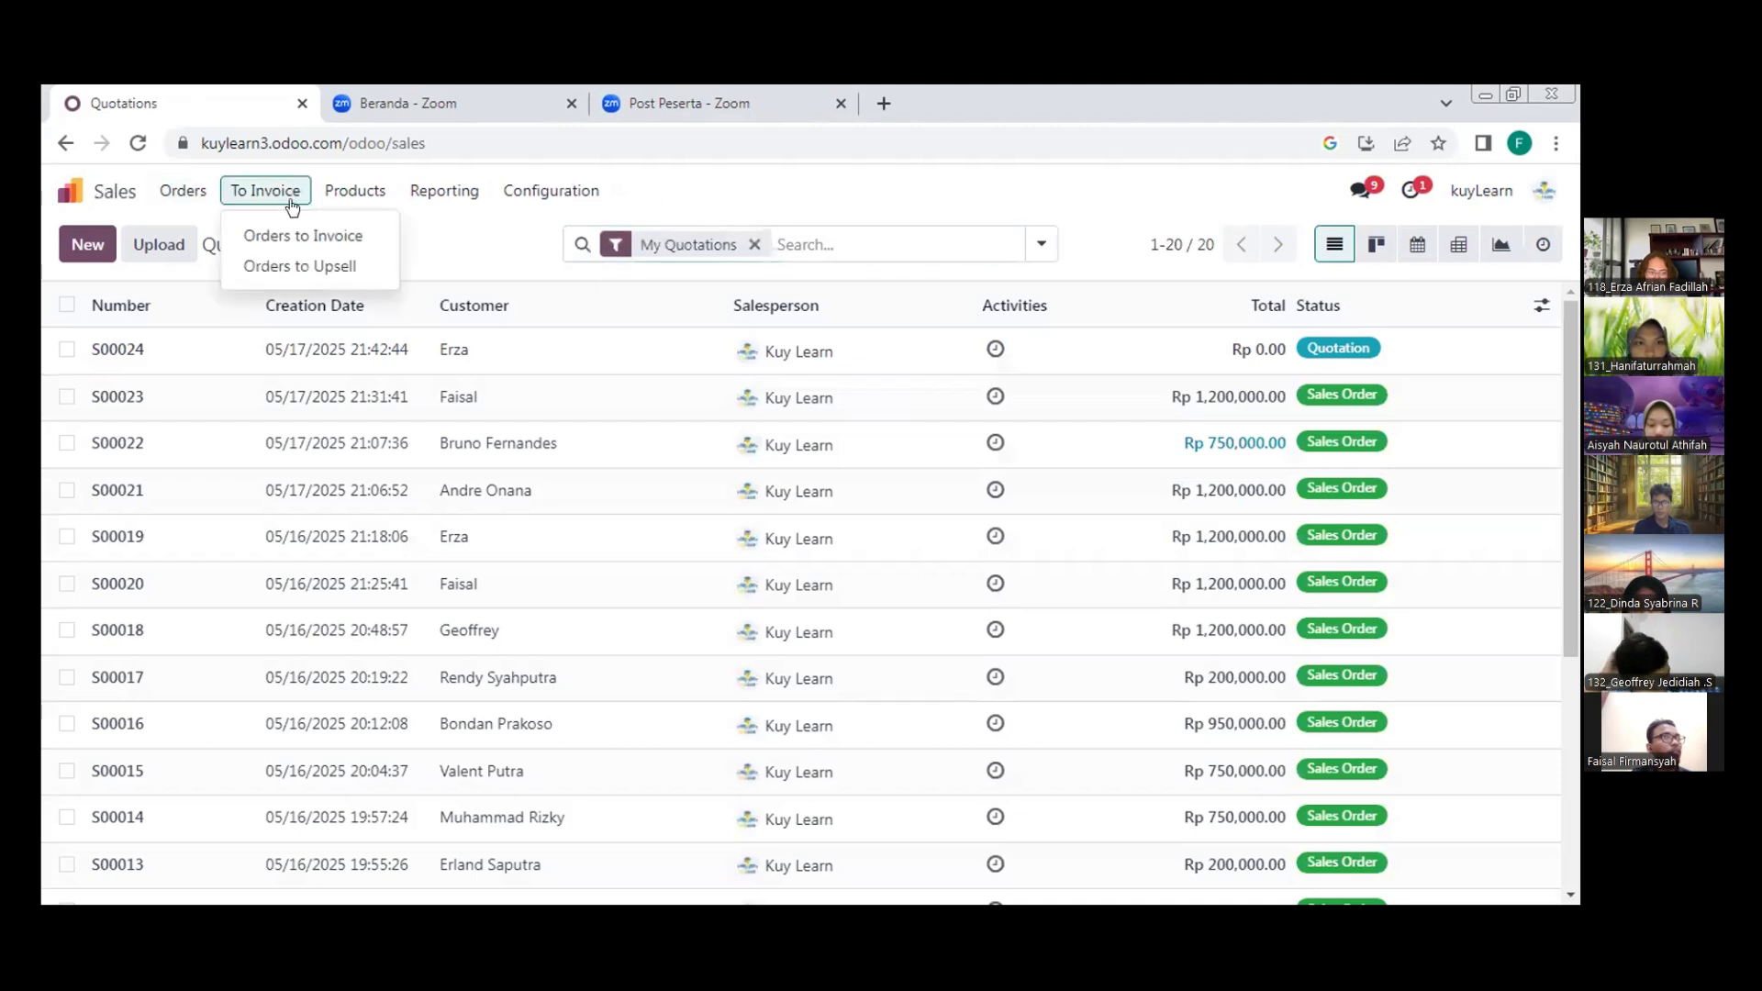
pyautogui.click(179, 190)
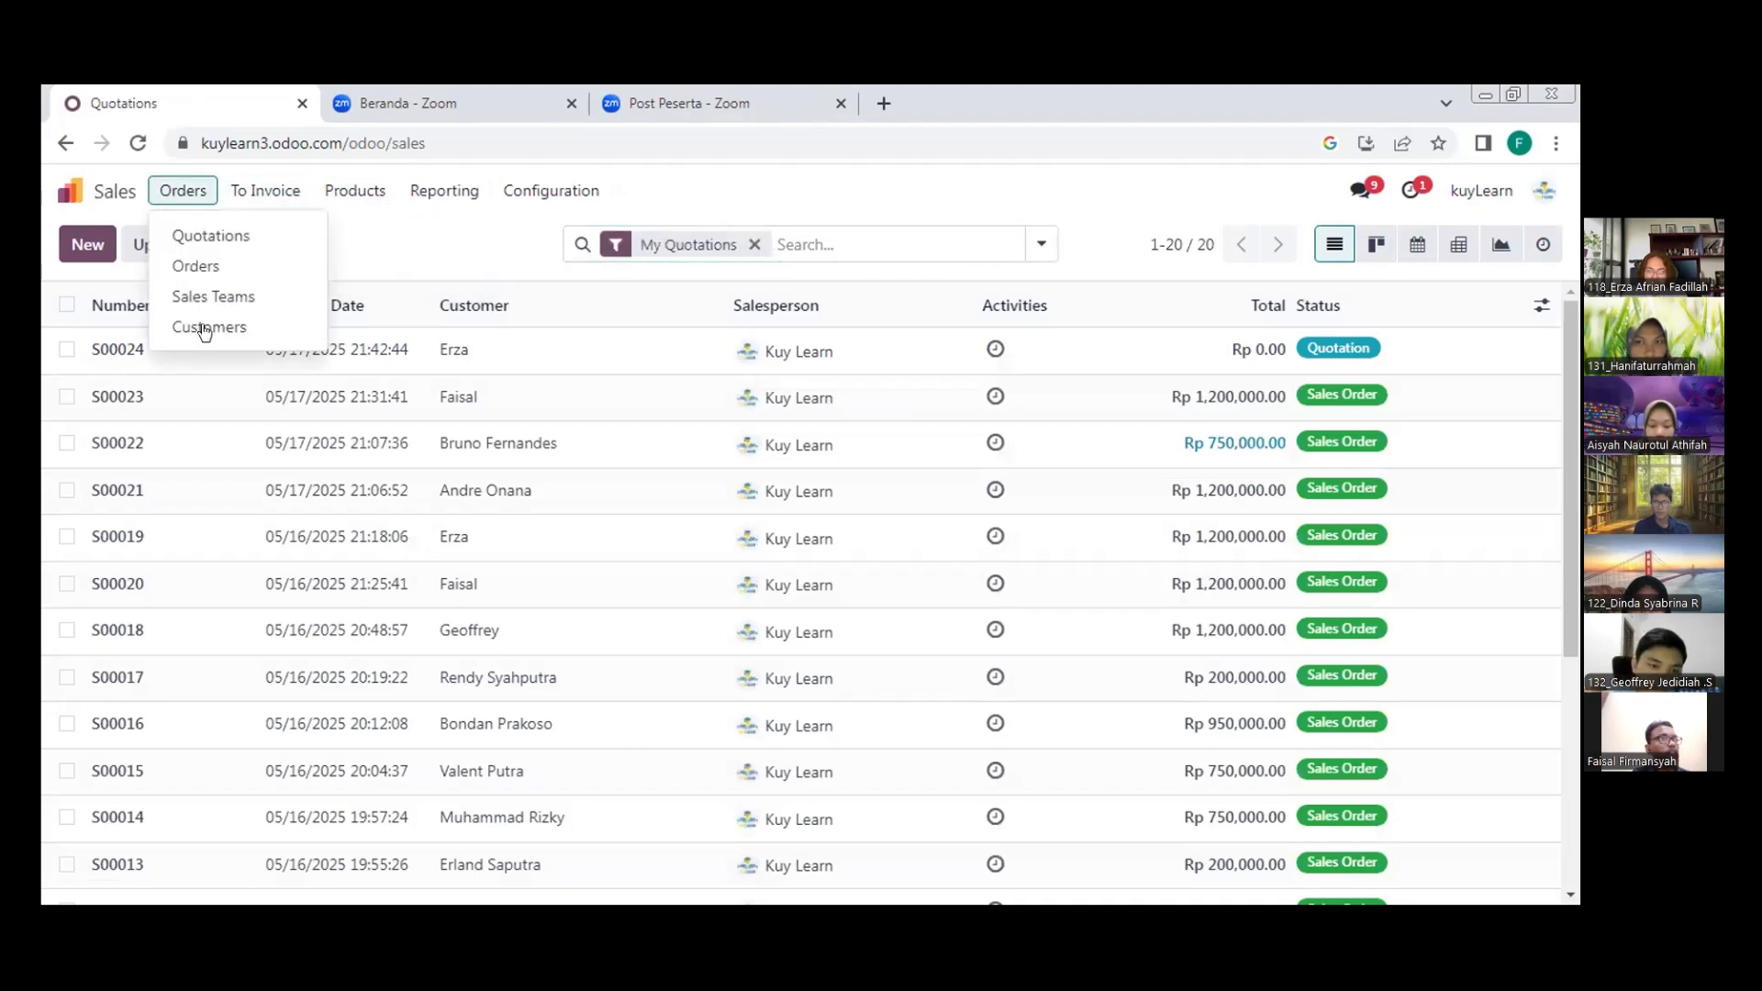
pyautogui.click(205, 329)
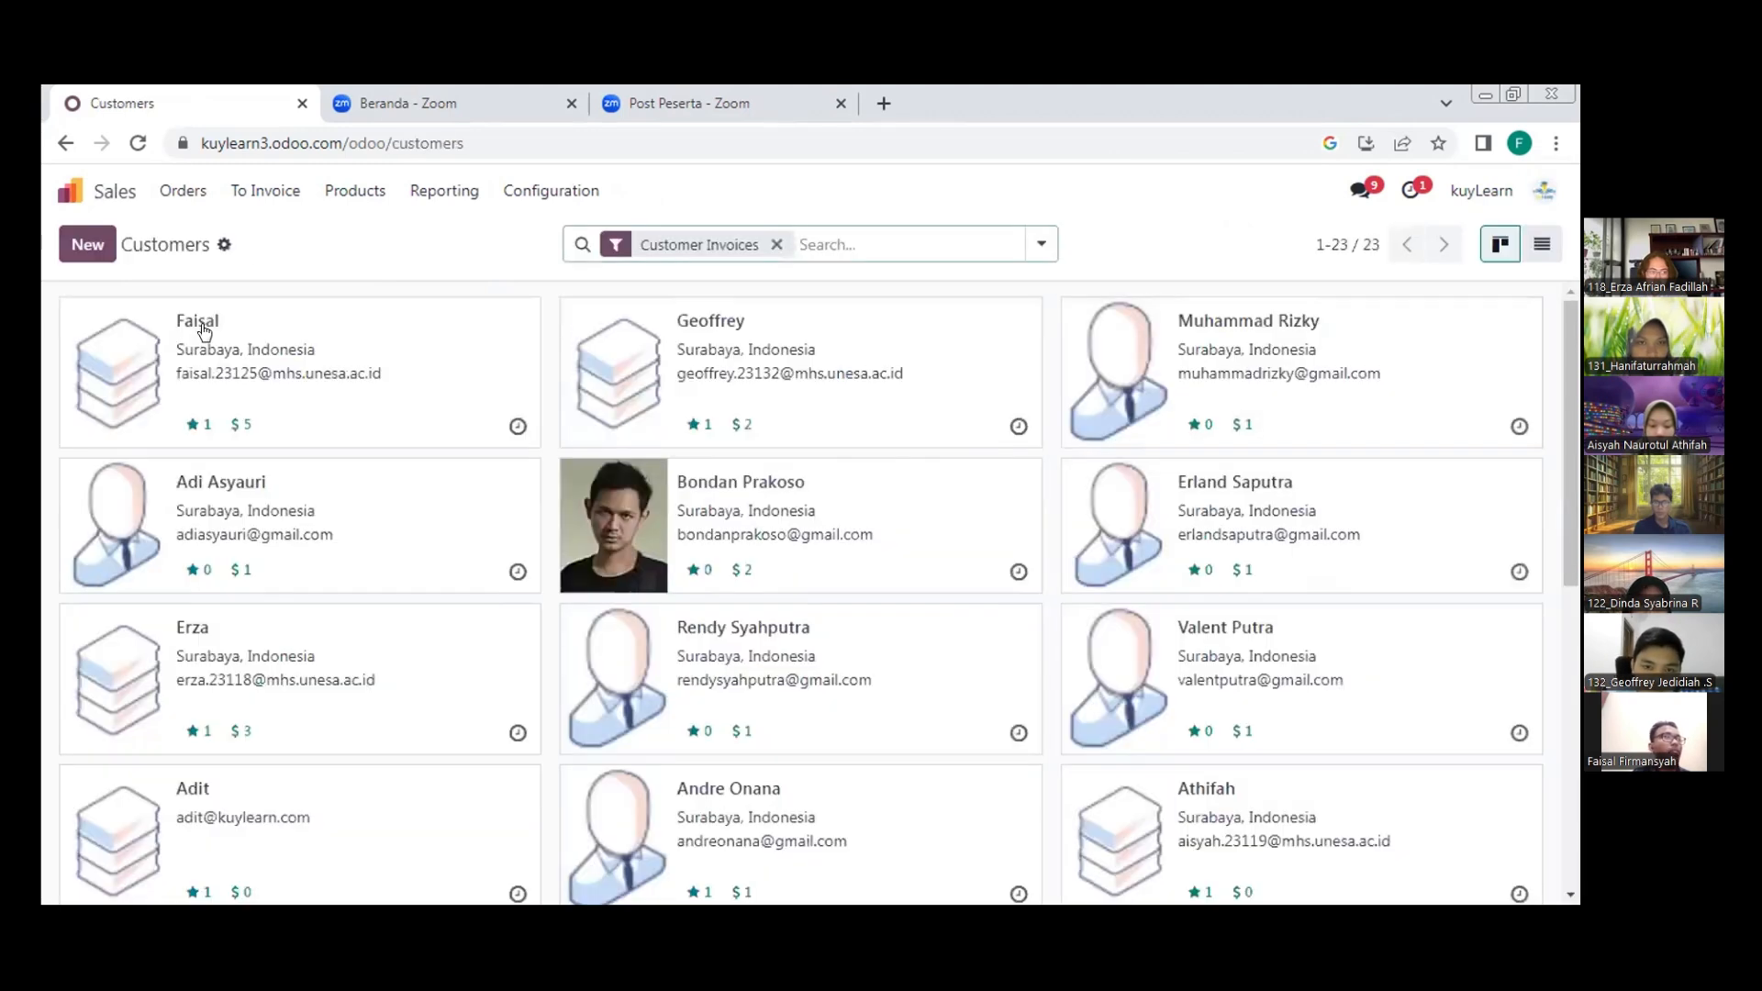
pyautogui.click(356, 191)
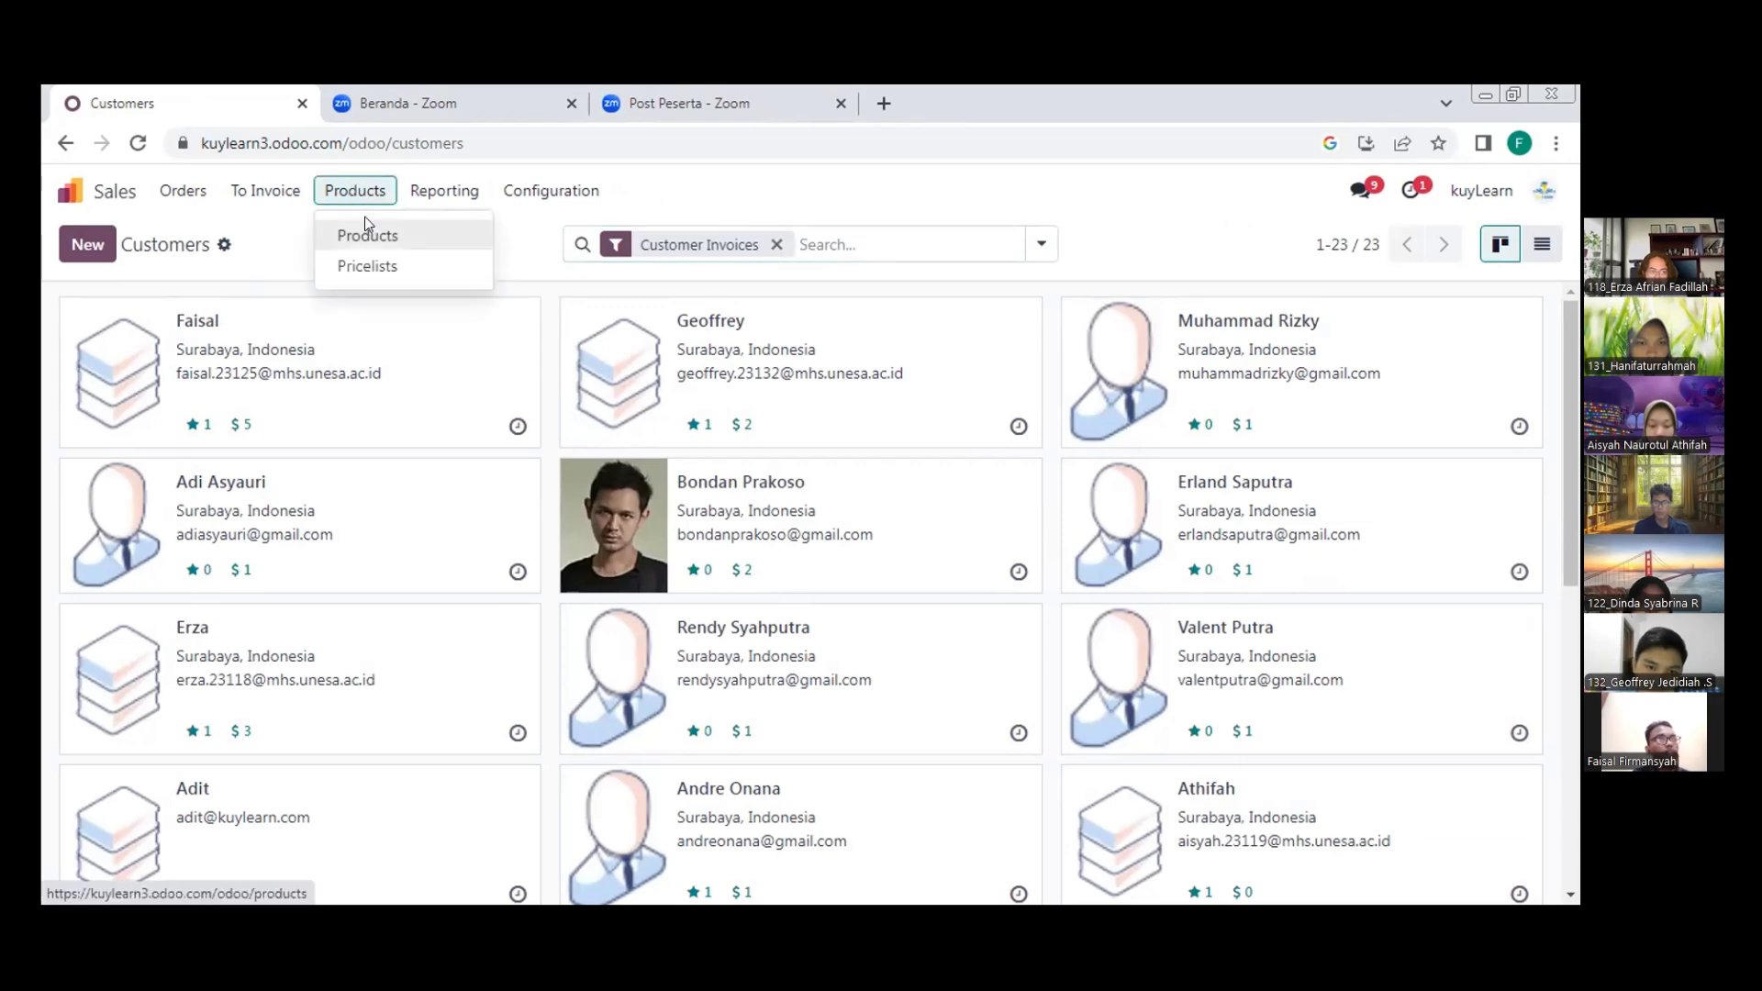
pyautogui.click(367, 224)
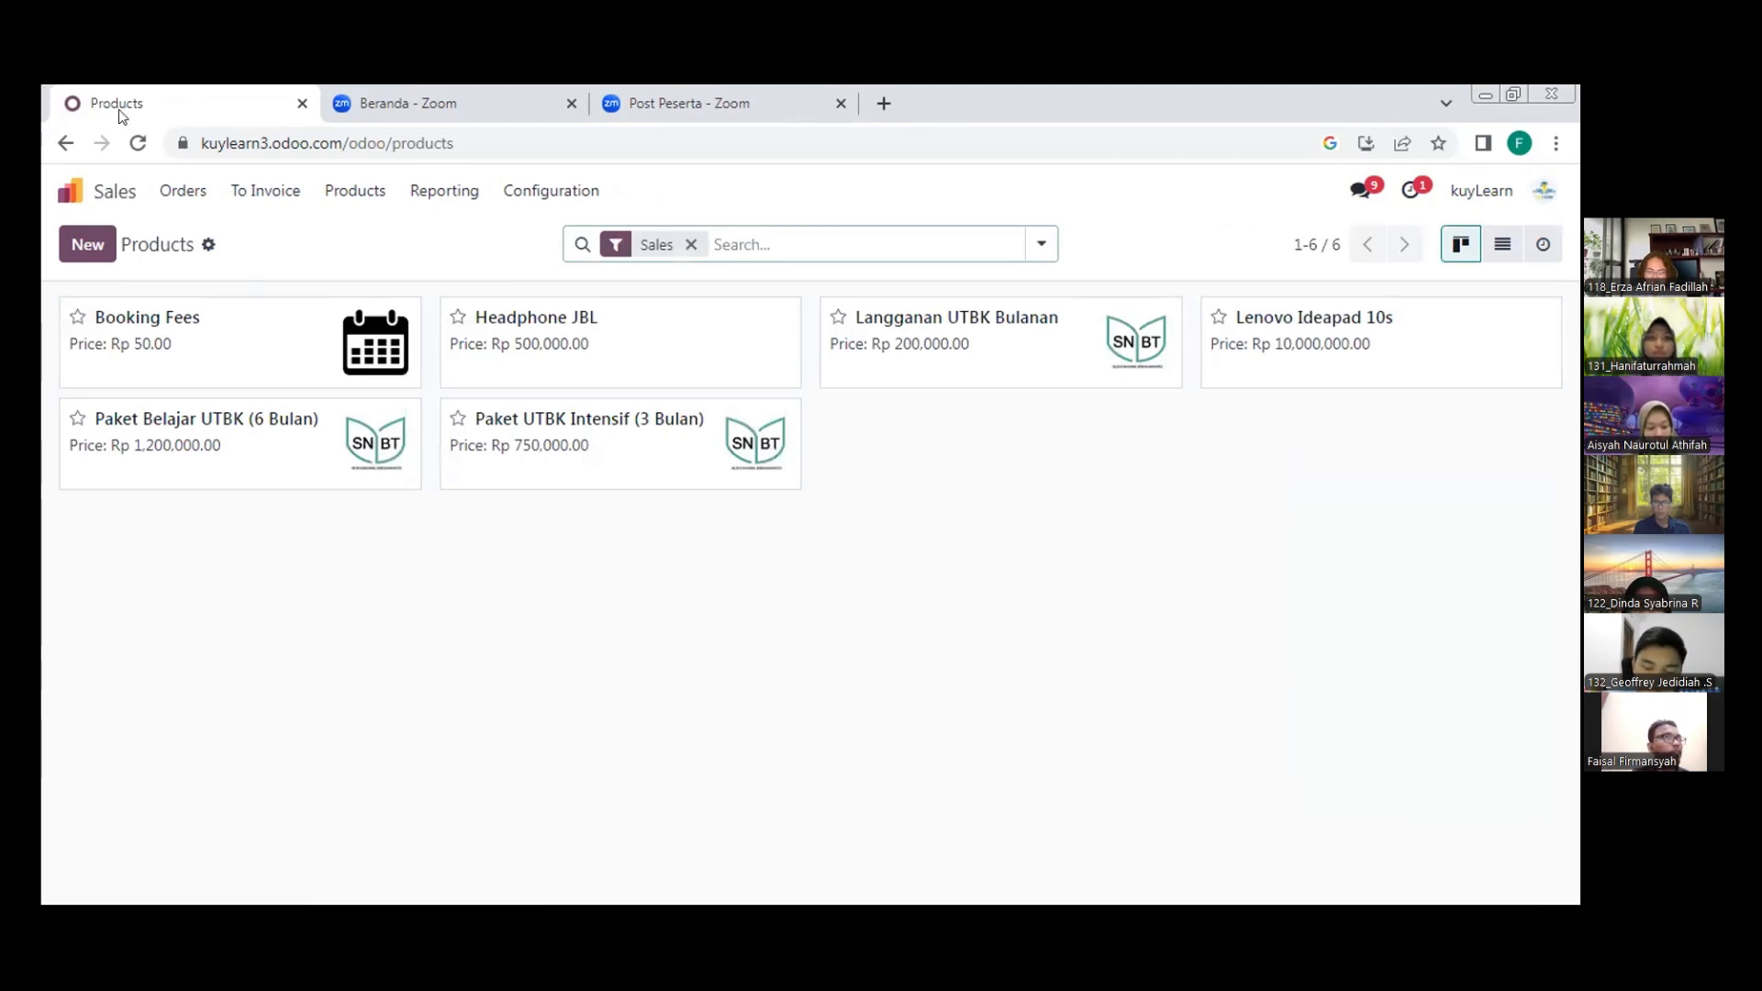
# Create a new sales quotation and set an existing customer from the matches for "Fa"
pyautogui.click(183, 195)
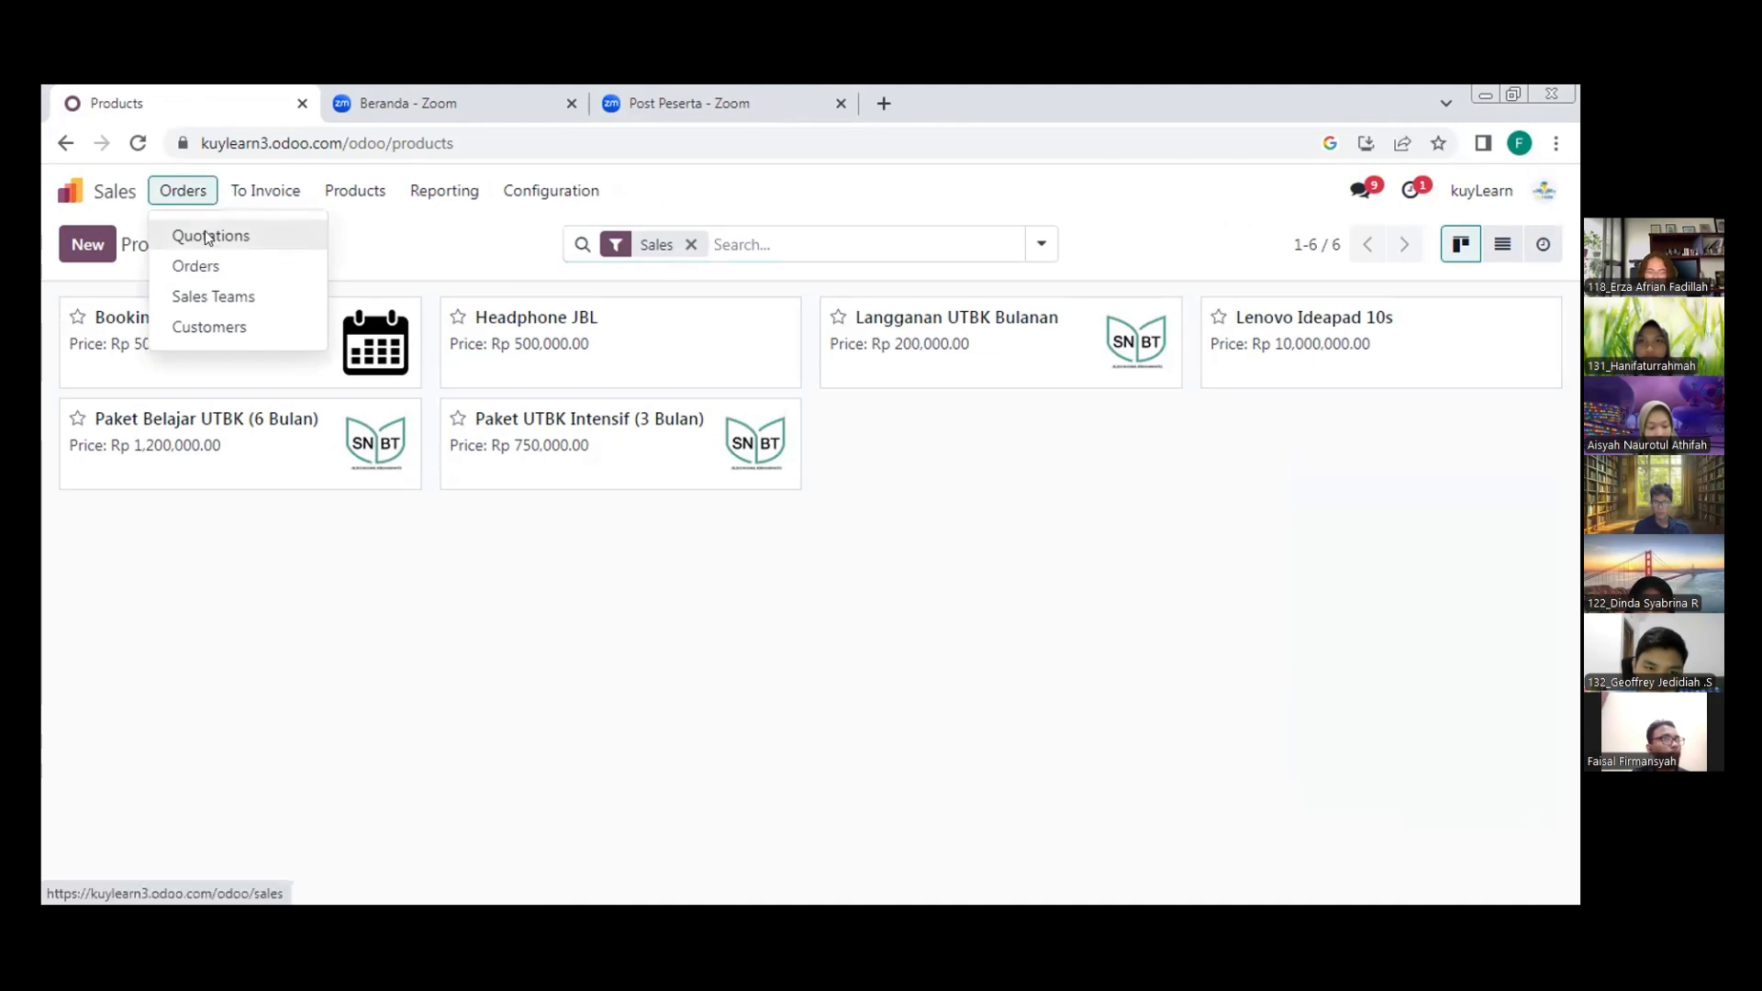
pyautogui.click(209, 237)
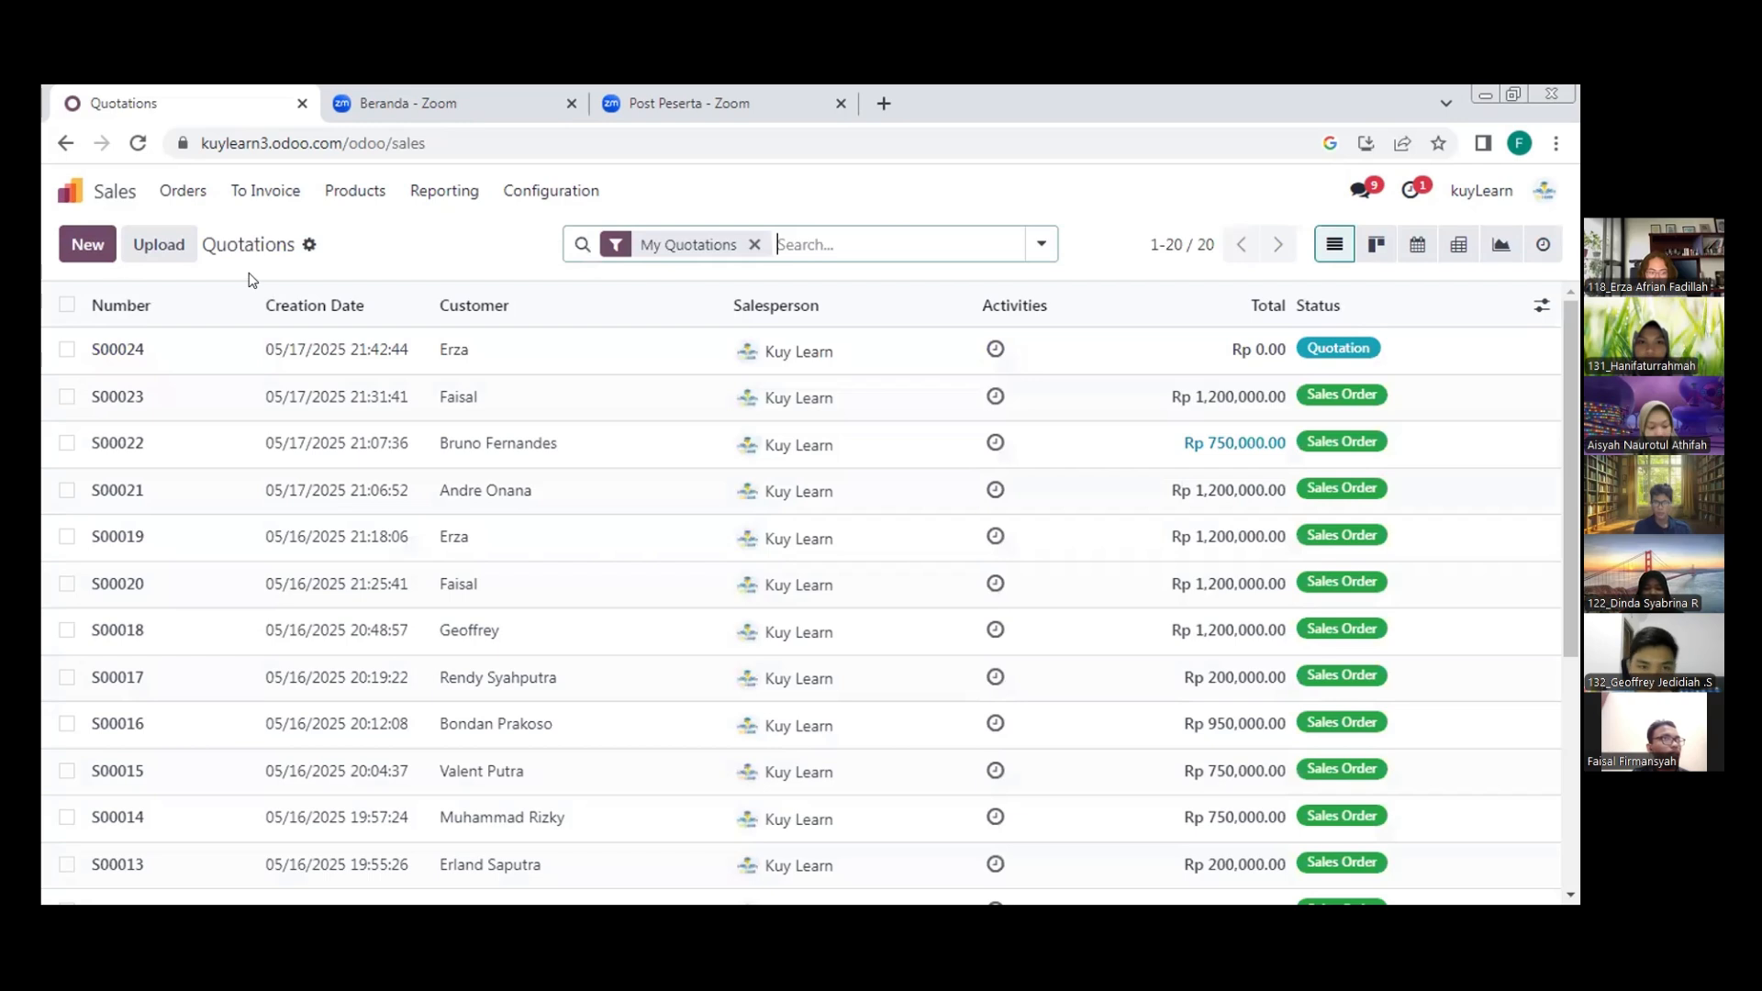
pyautogui.click(88, 246)
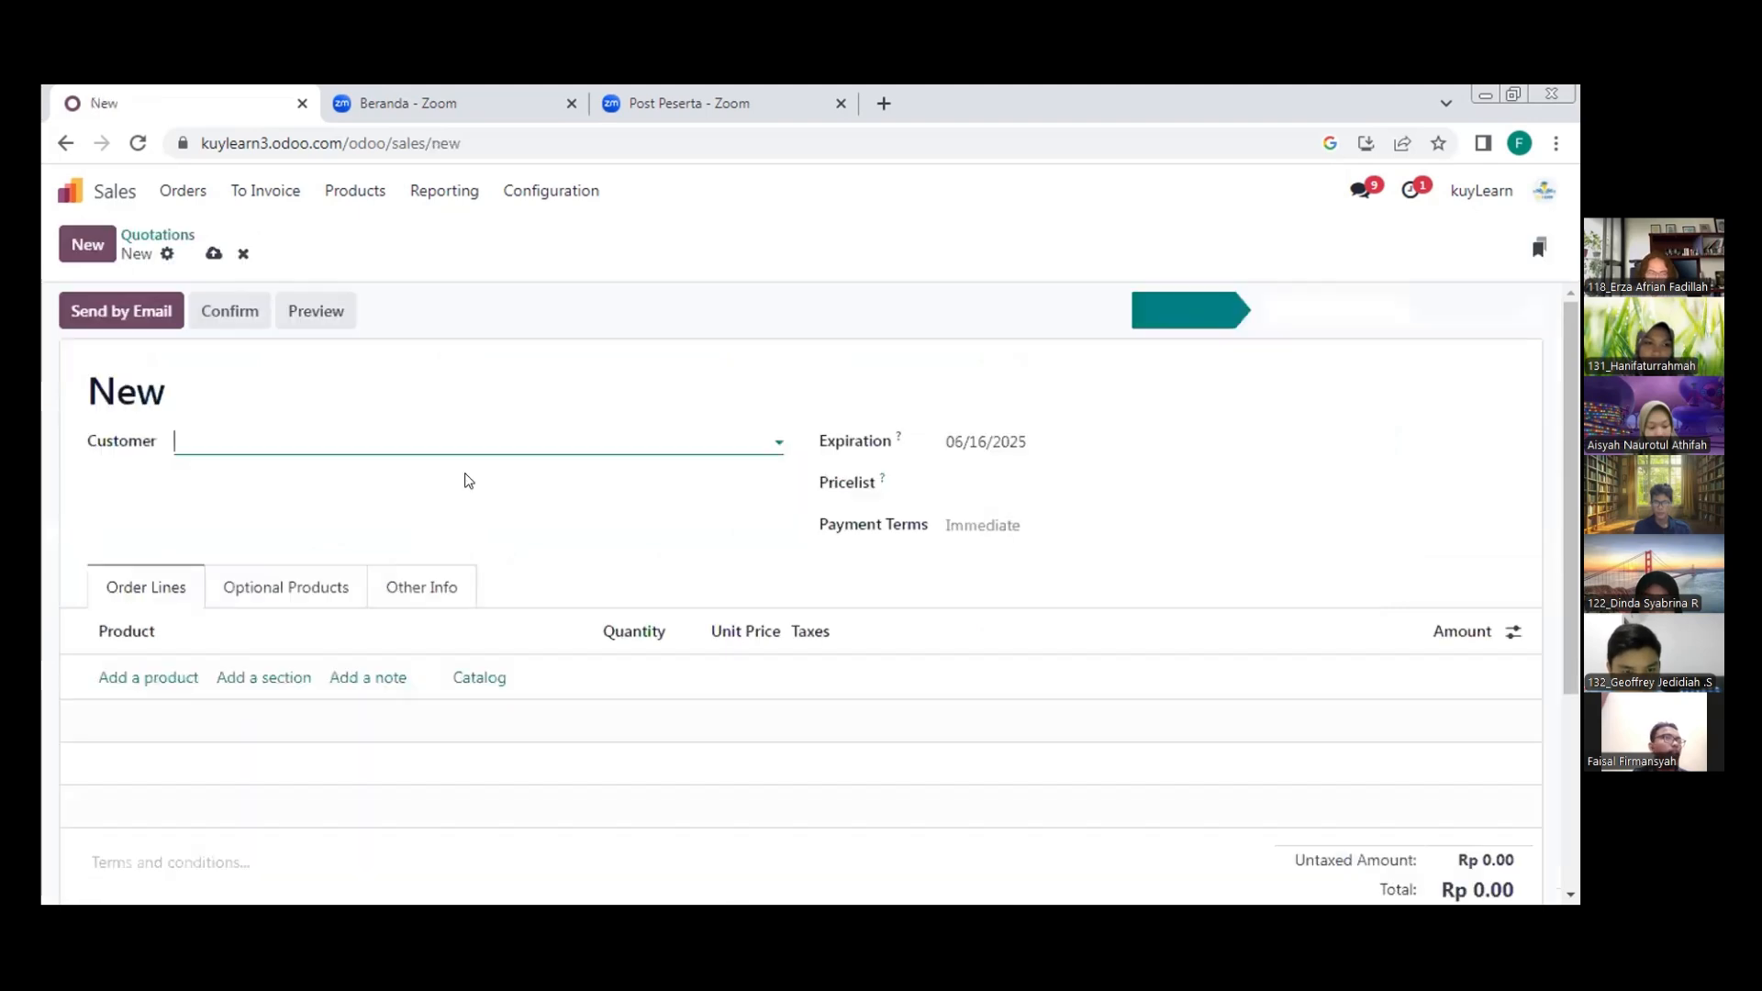
pyautogui.click(457, 442)
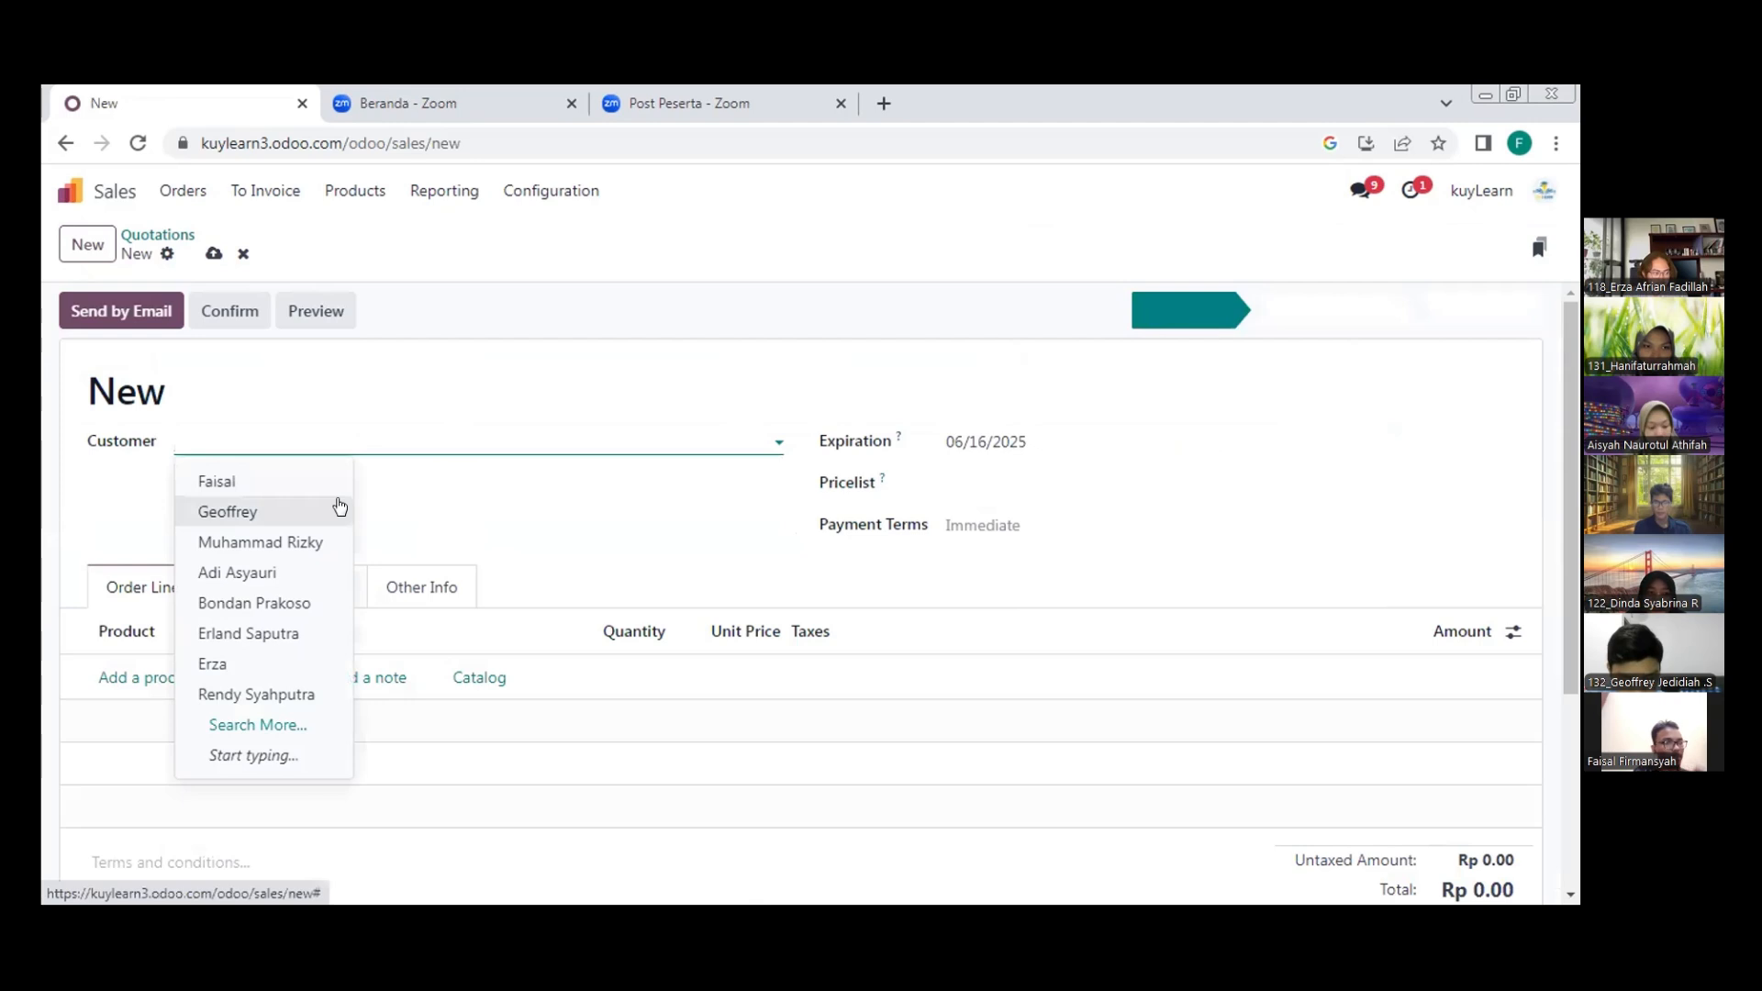
pyautogui.write('Far')
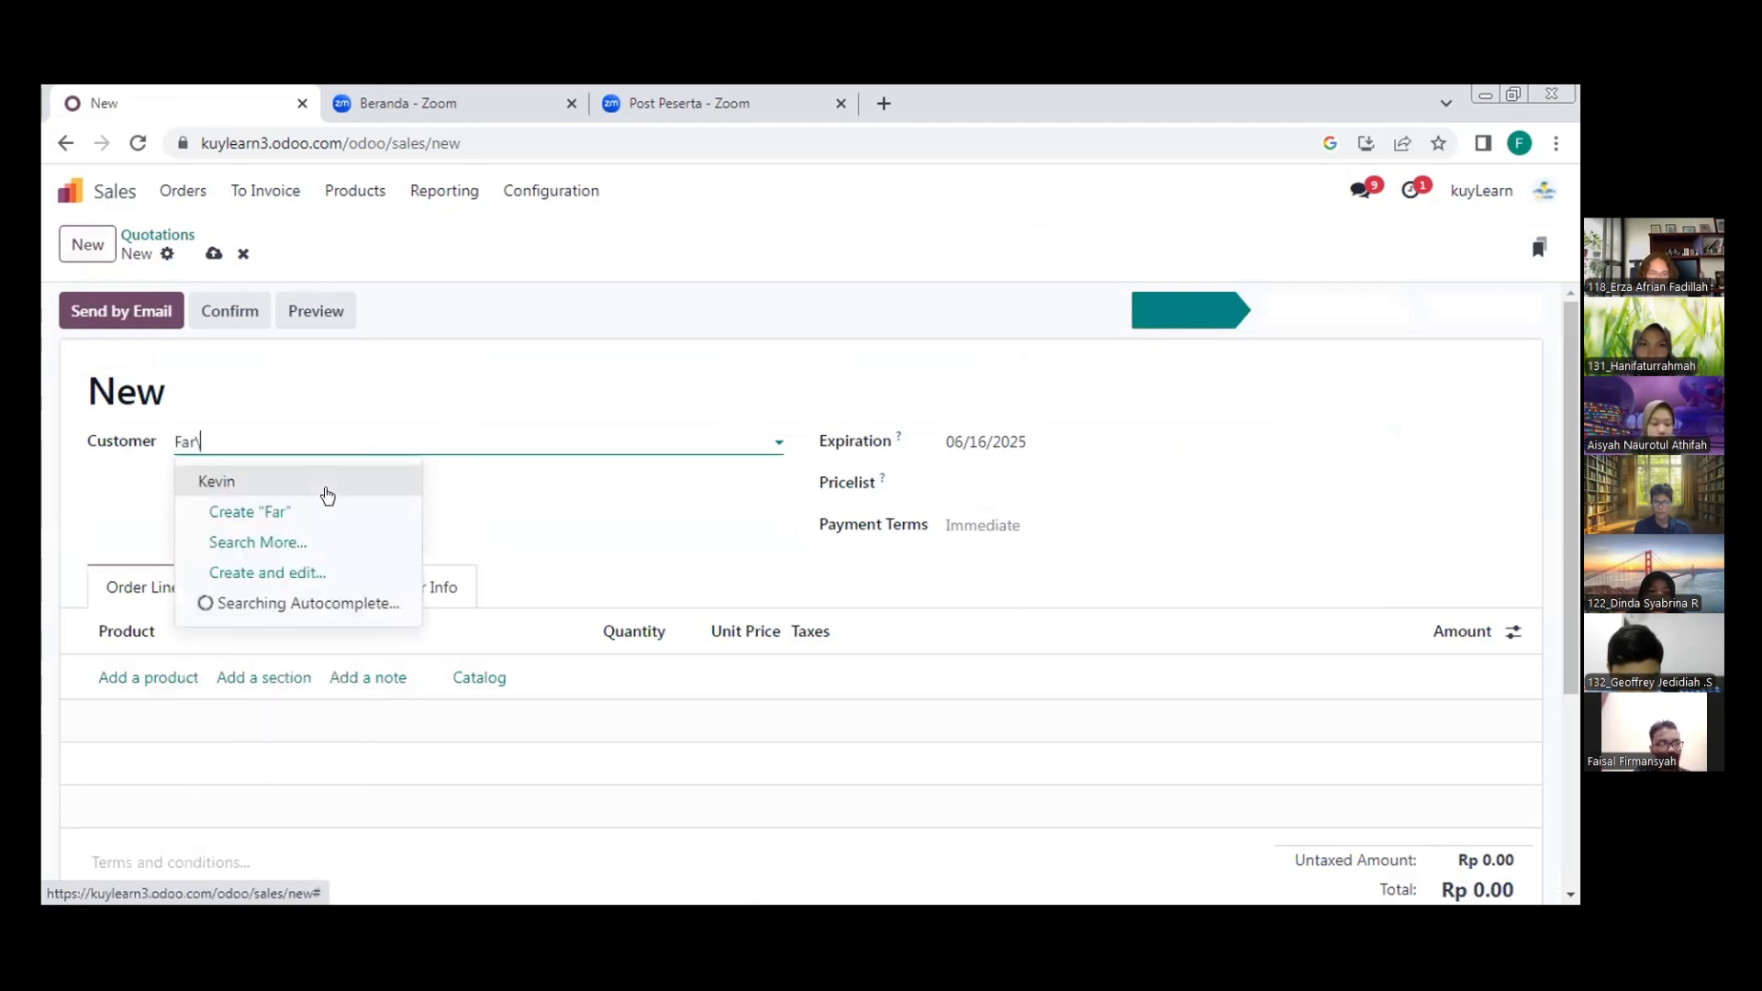
pyautogui.press('BackSpace')
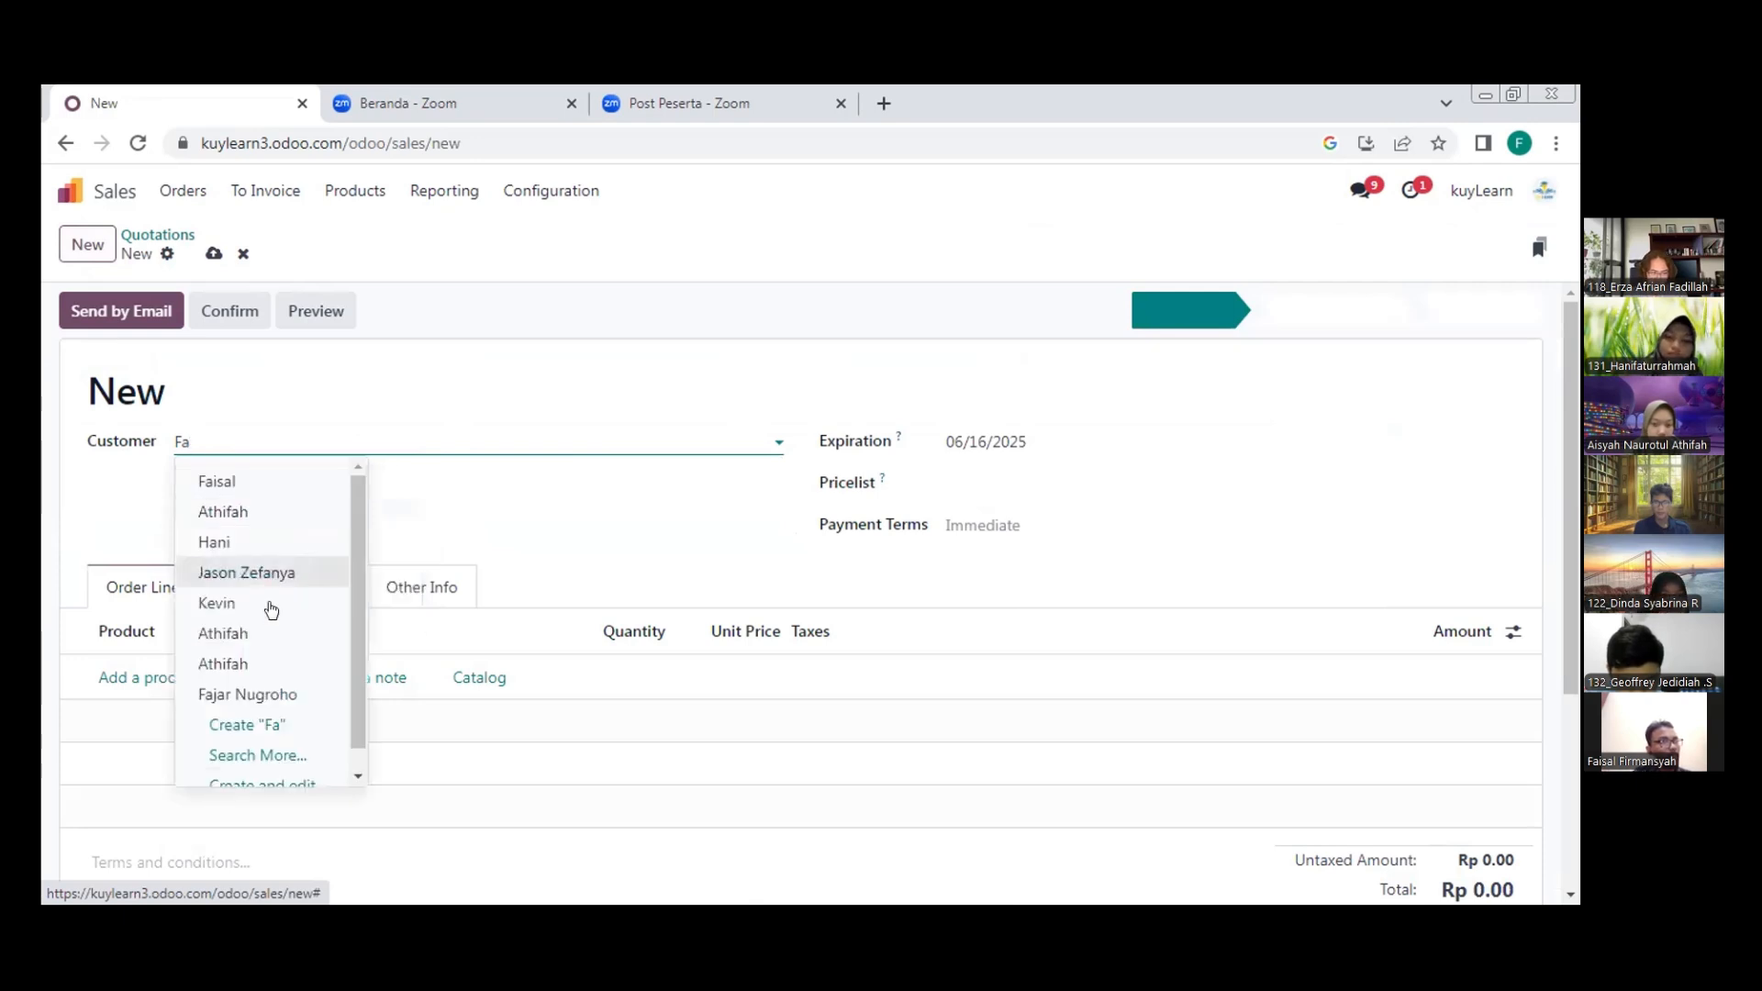
pyautogui.click(271, 606)
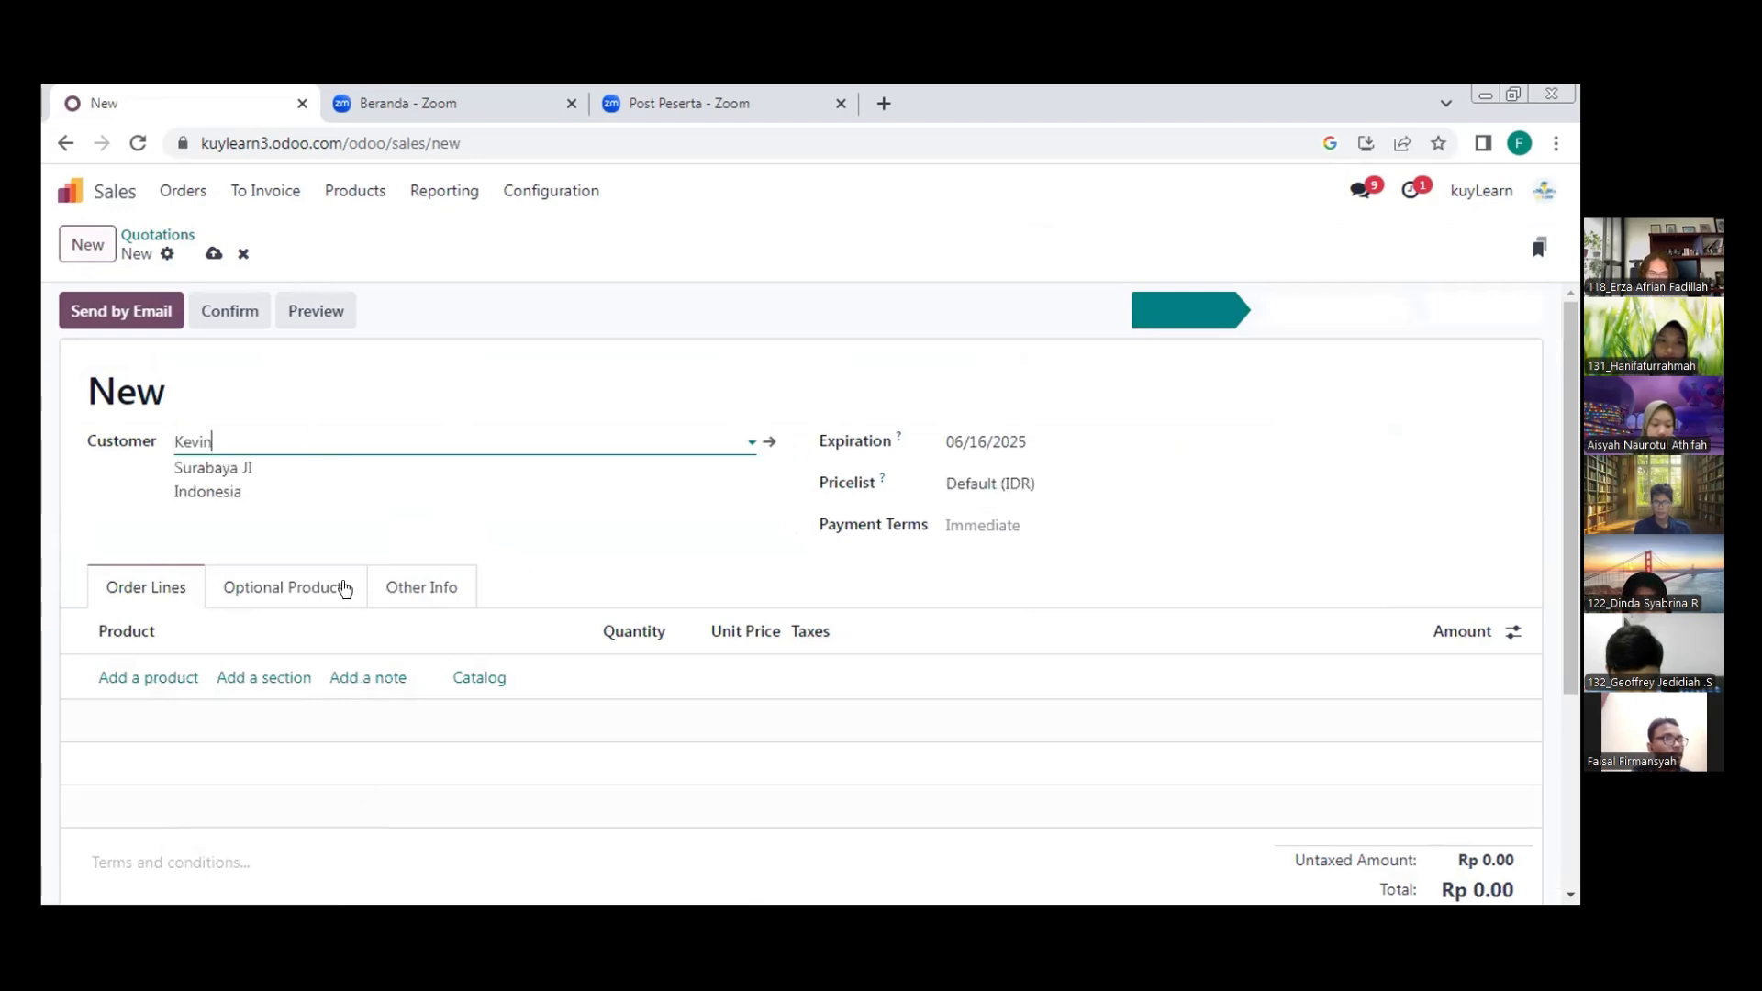
# Add Paket Belajar UTBK (6 Bulan) to the quotation's order lines and link the Interested-stage Paket Belajar UTBK opportunity under tracking
pyautogui.click(144, 680)
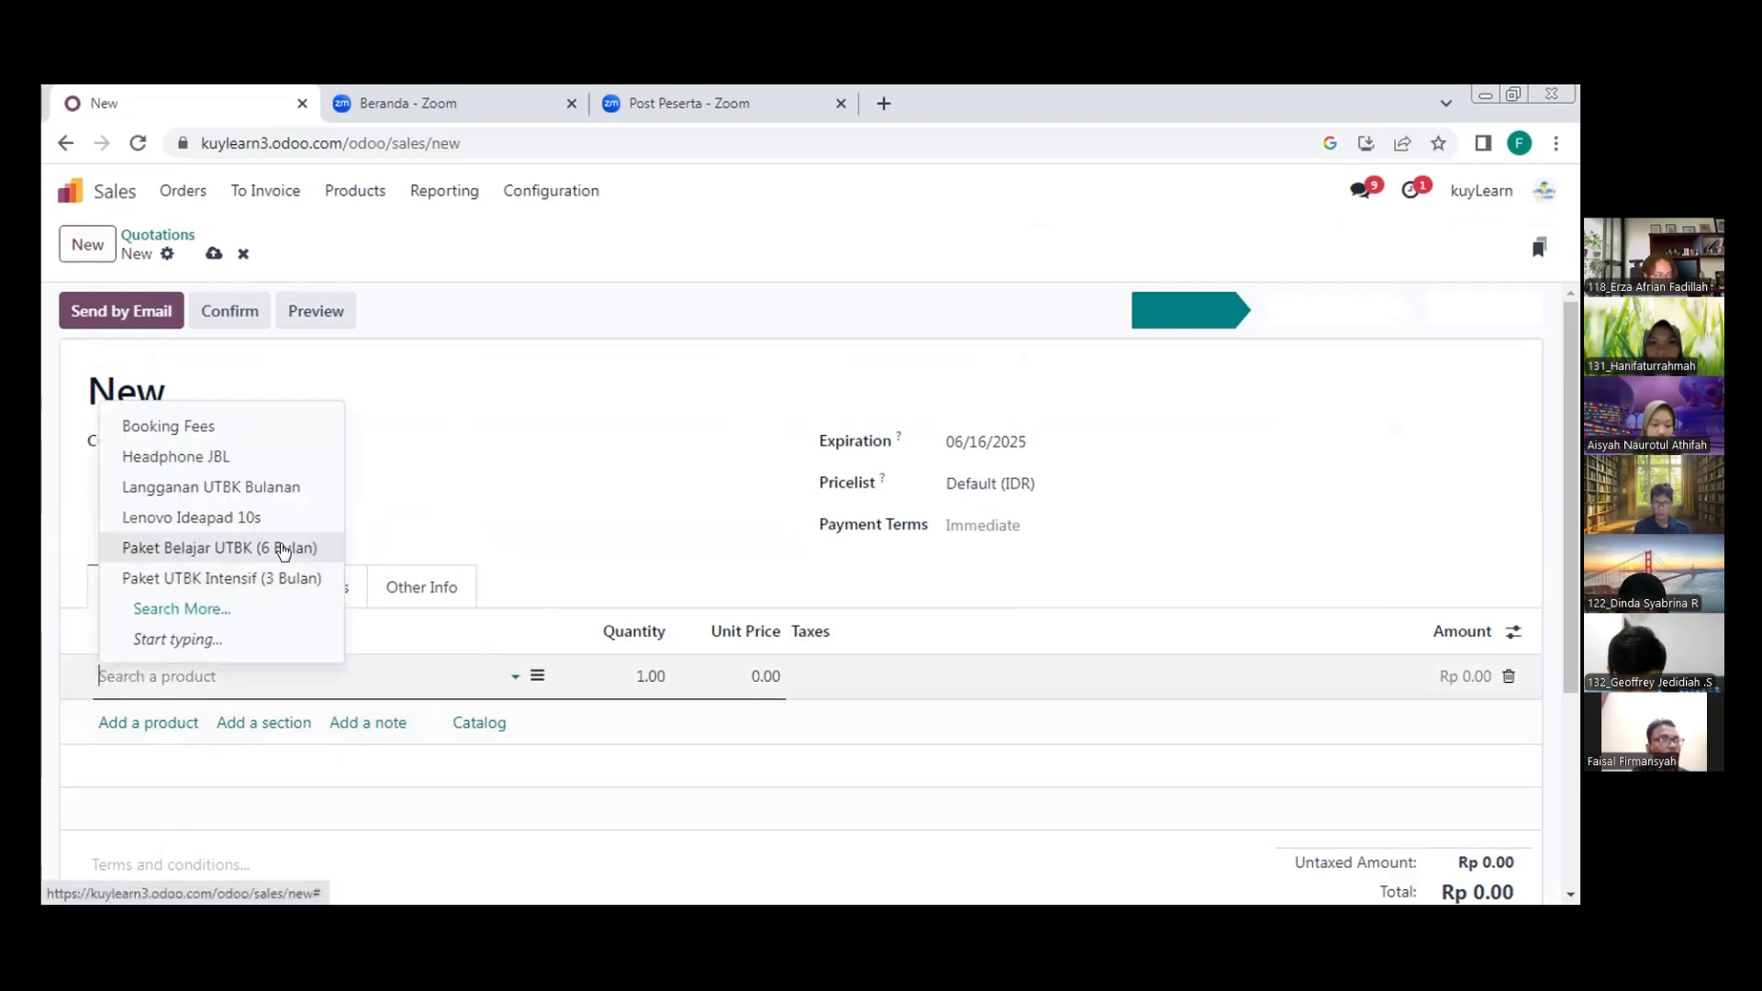
pyautogui.click(686, 638)
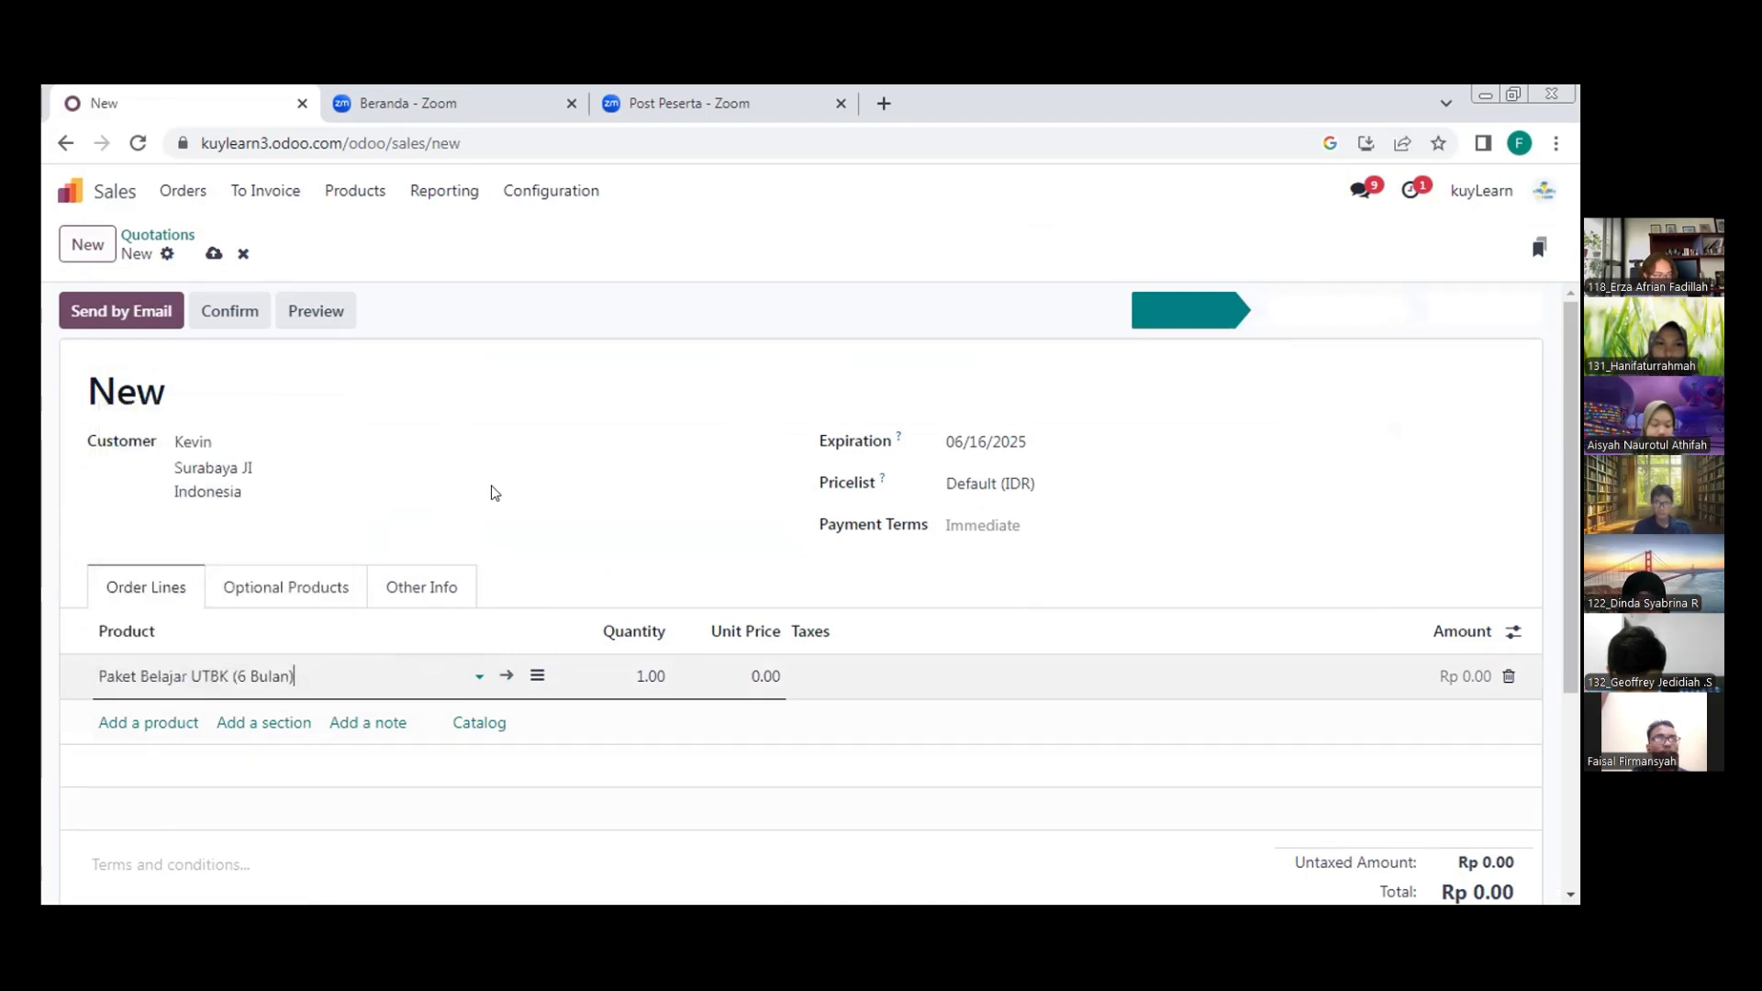
pyautogui.click(424, 586)
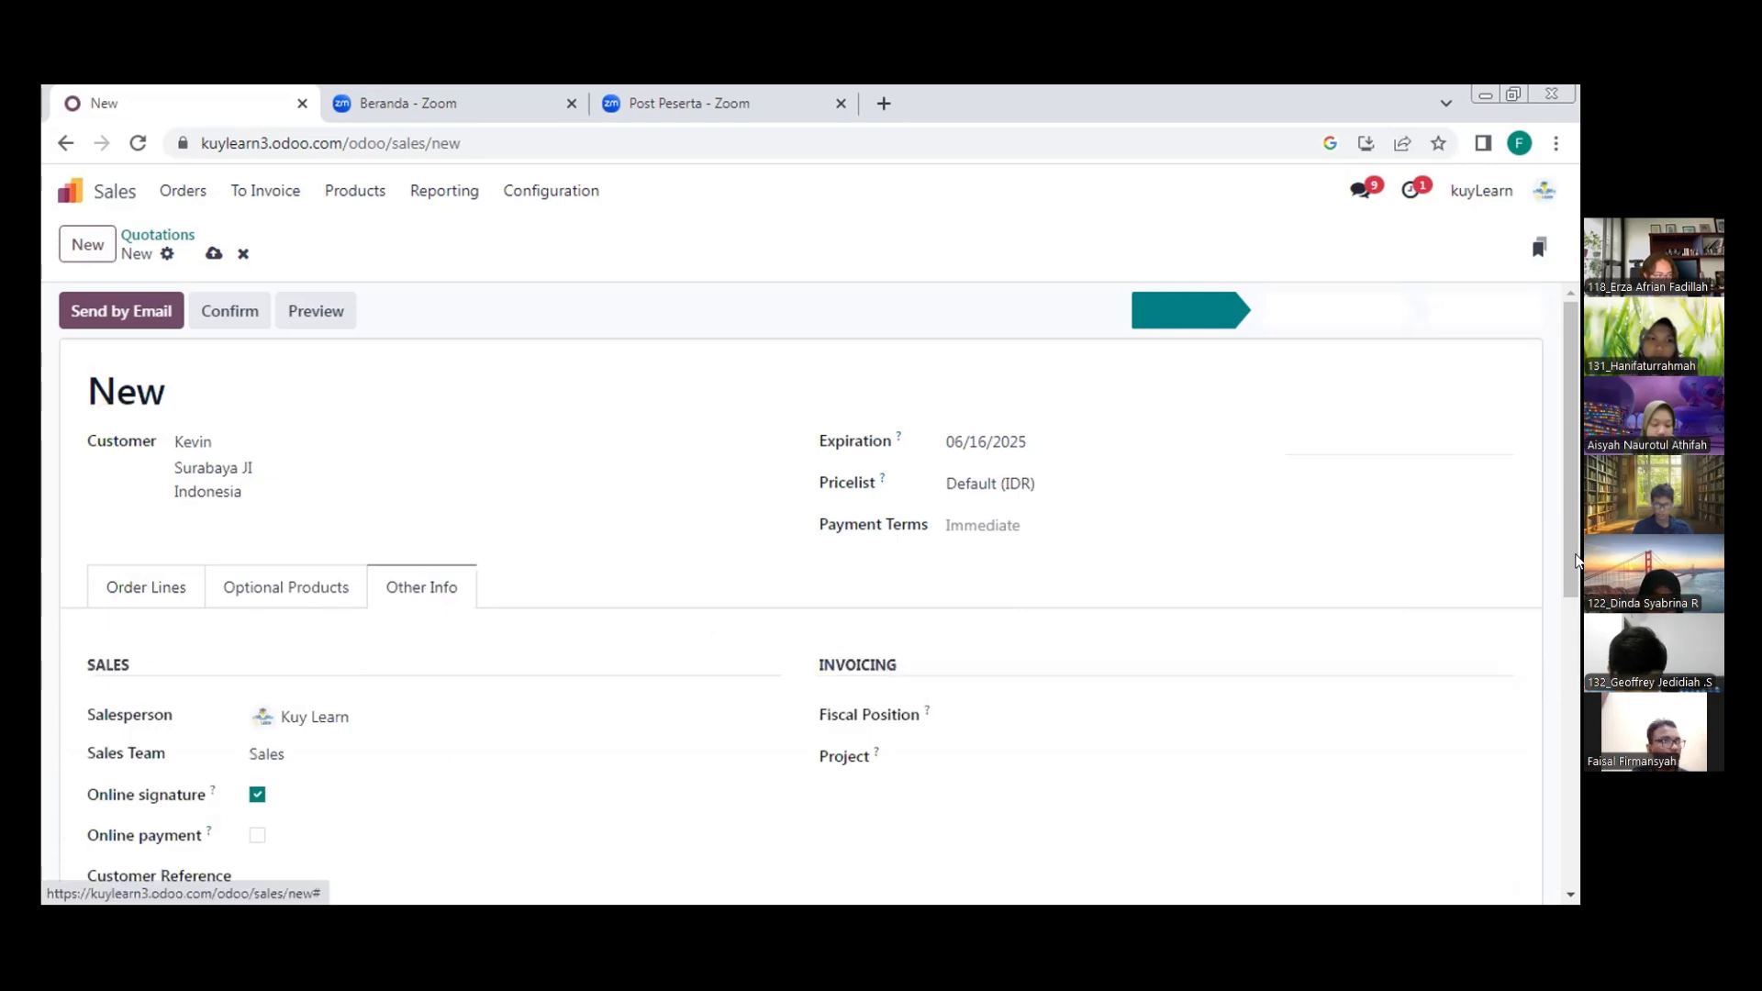
pyautogui.scroll(-4, 1575, 562)
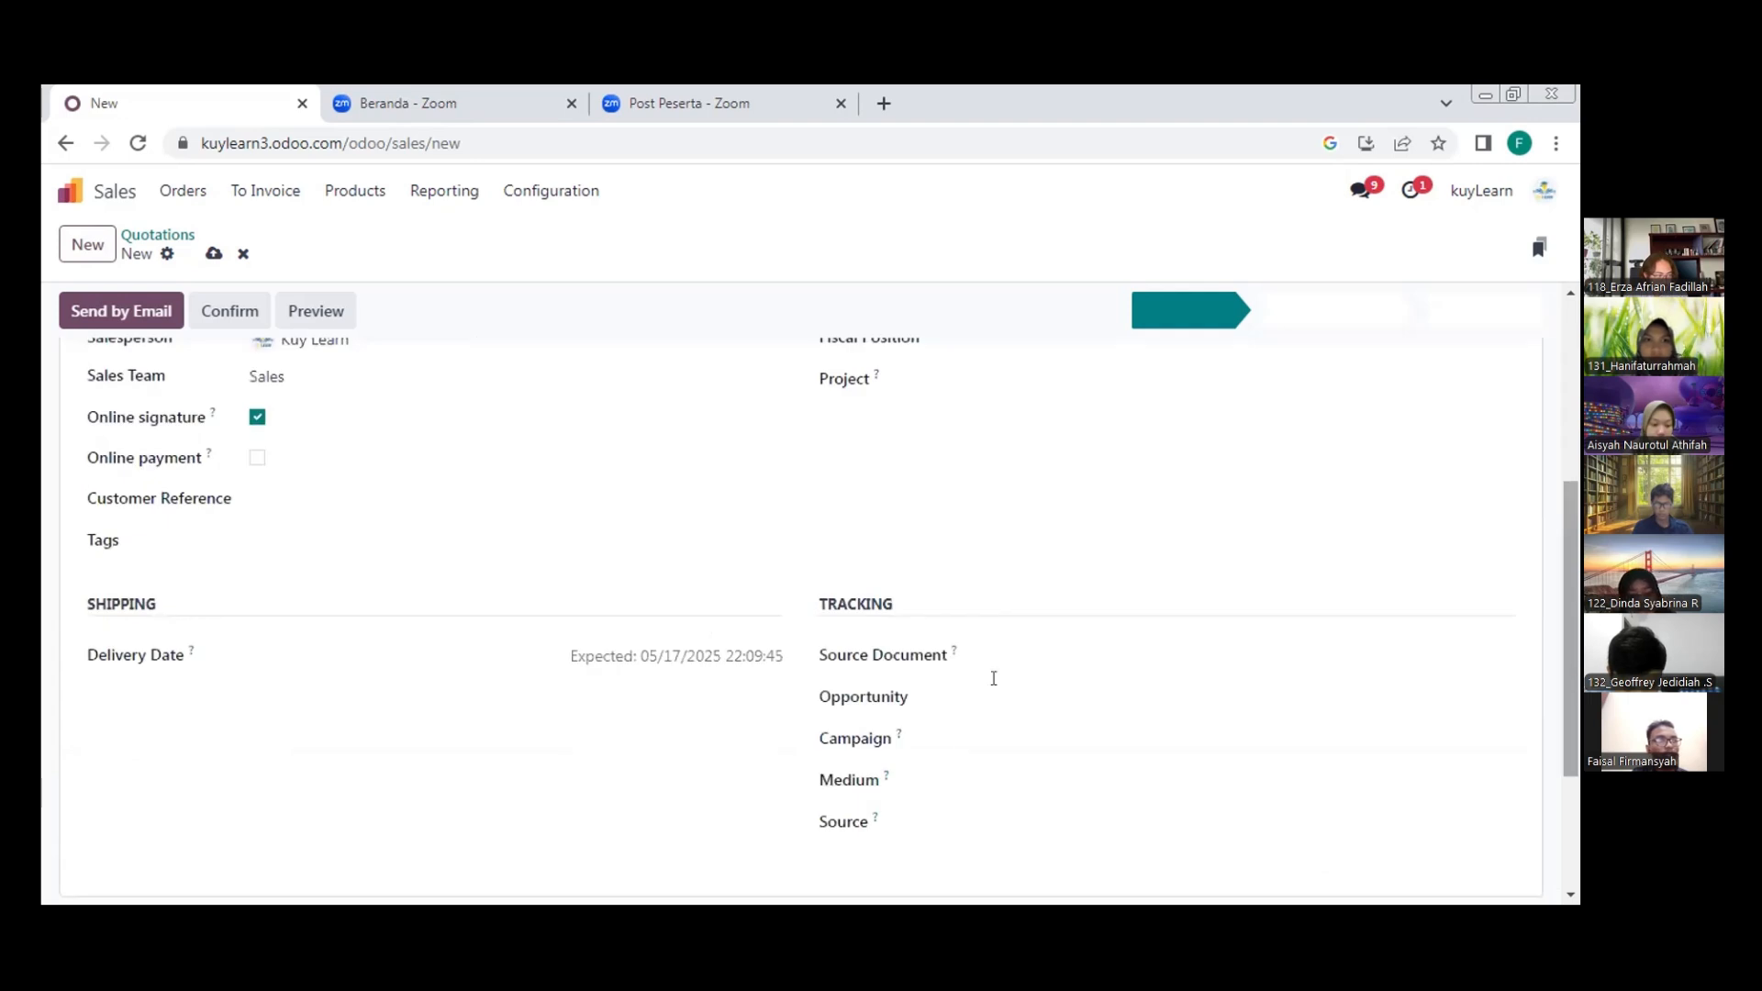
pyautogui.click(994, 690)
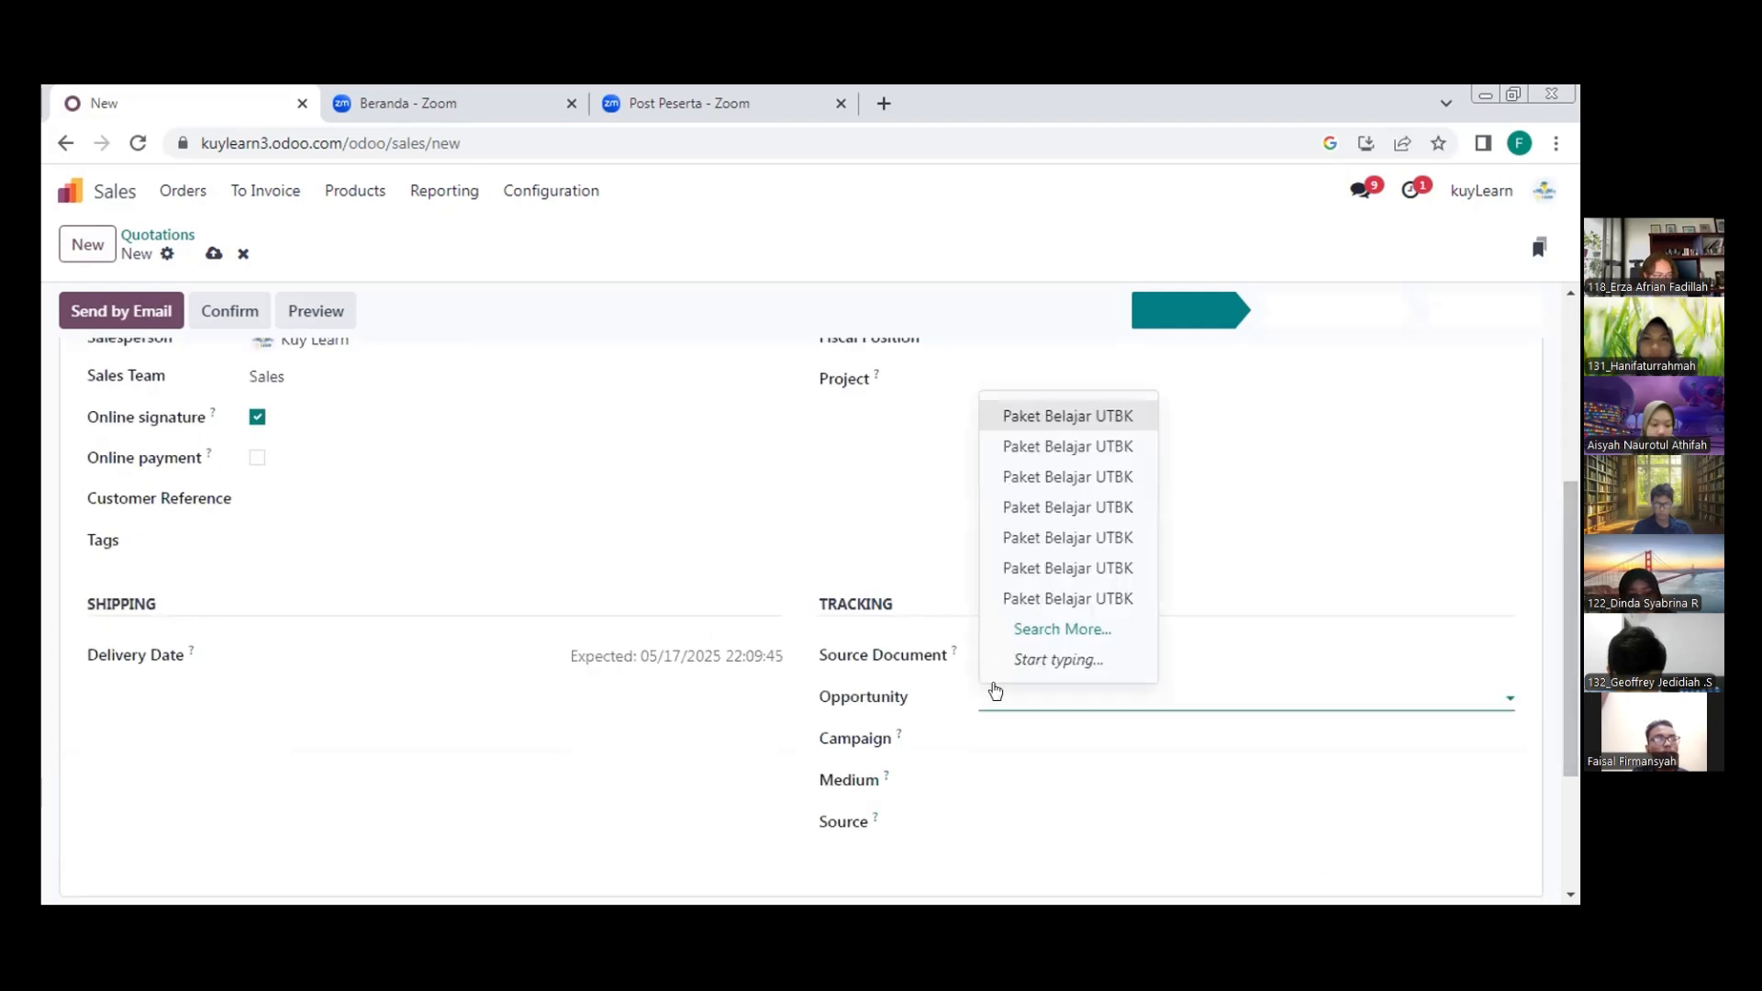
pyautogui.click(1062, 630)
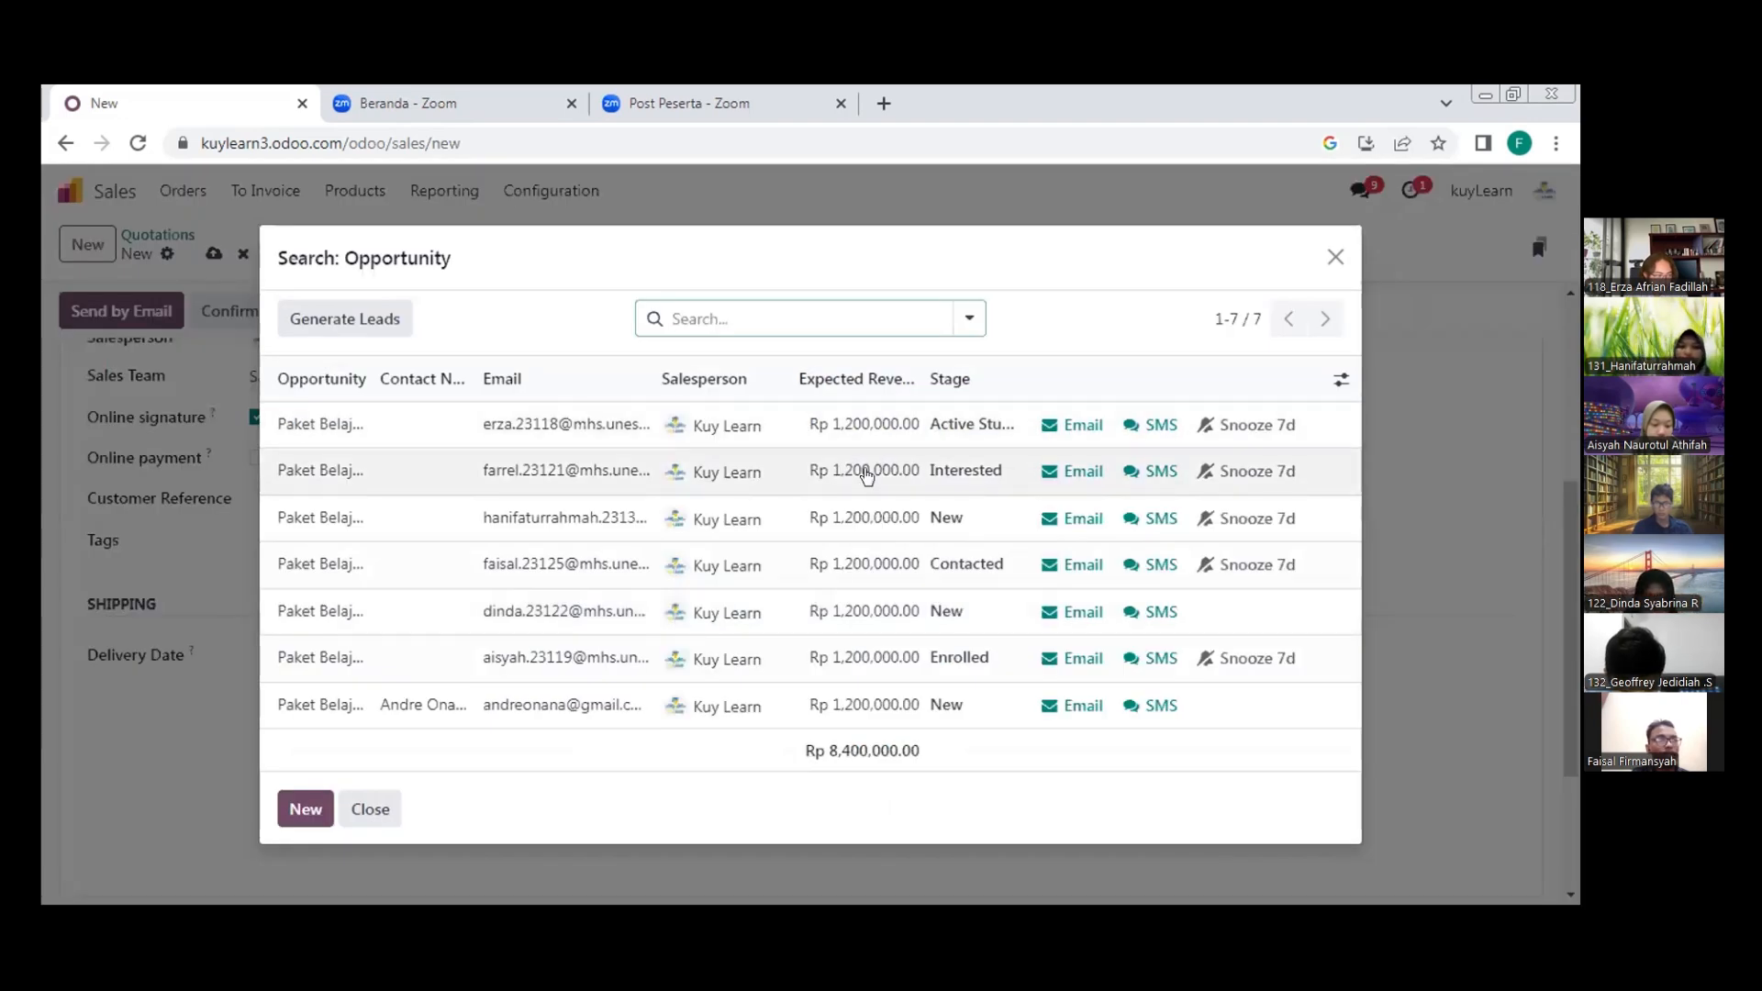
pyautogui.click(866, 473)
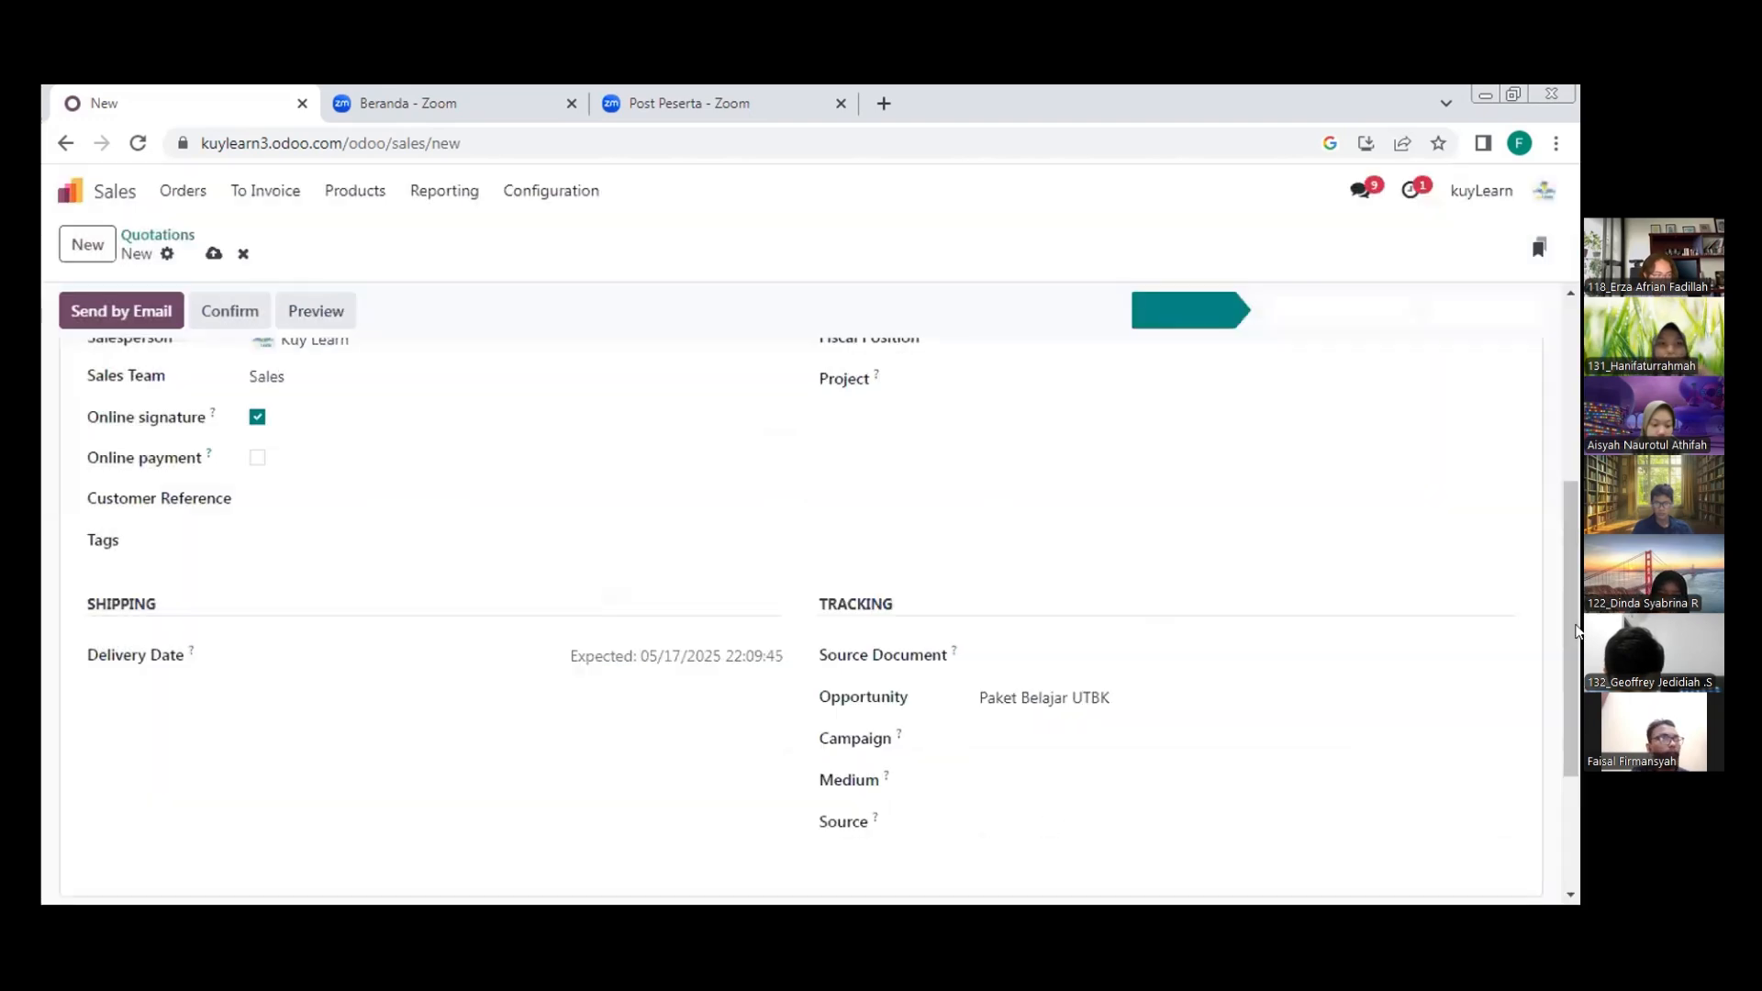
pyautogui.scroll(5, 1575, 356)
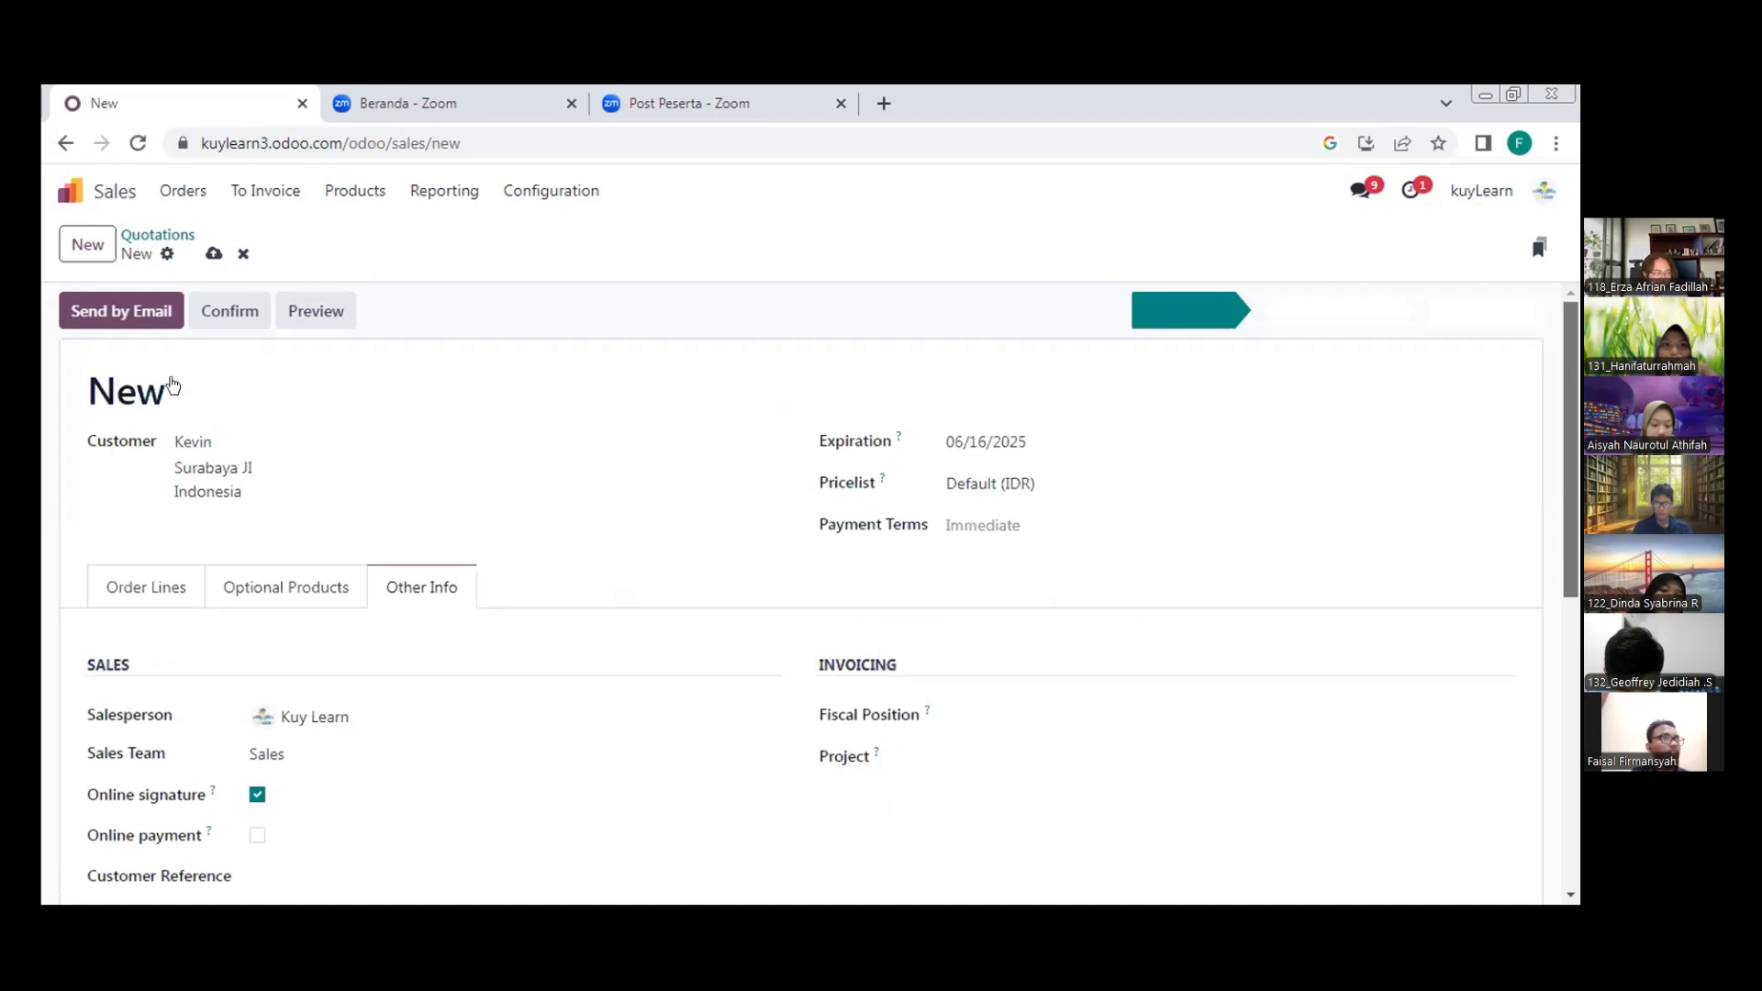
# Preview the quotation's email message, close it without sending, and confirm the quotation as a sales order
pyautogui.click(154, 319)
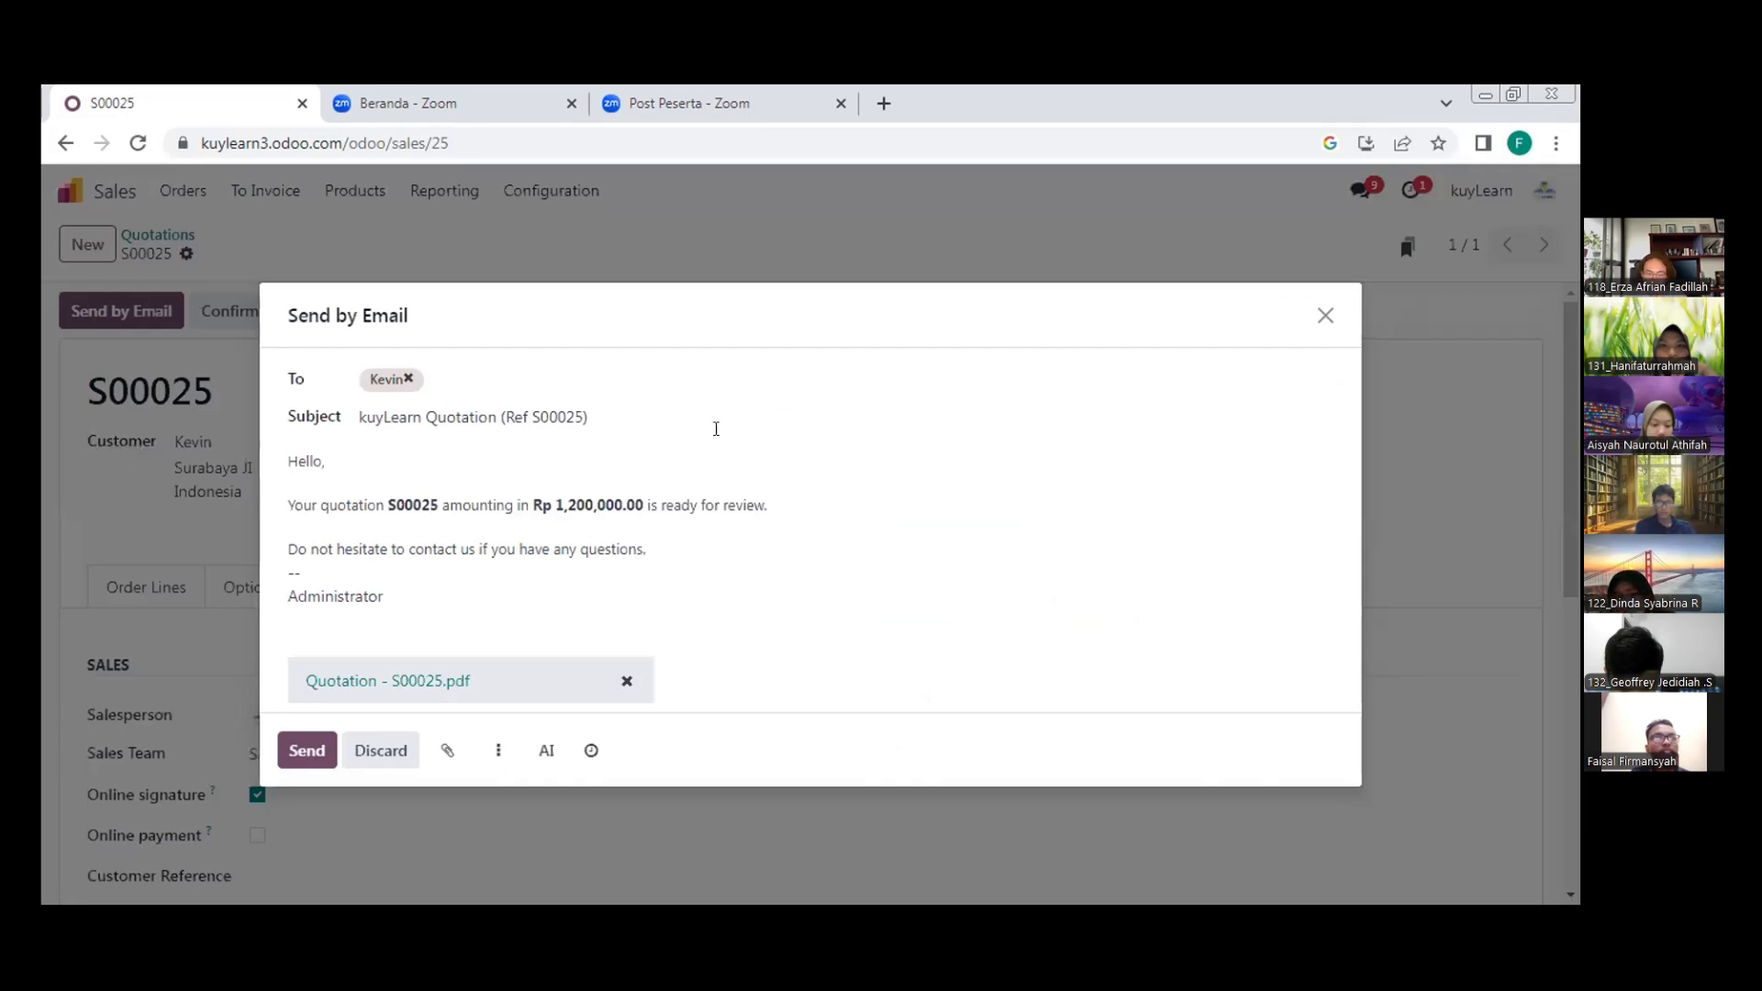
pyautogui.click(1323, 315)
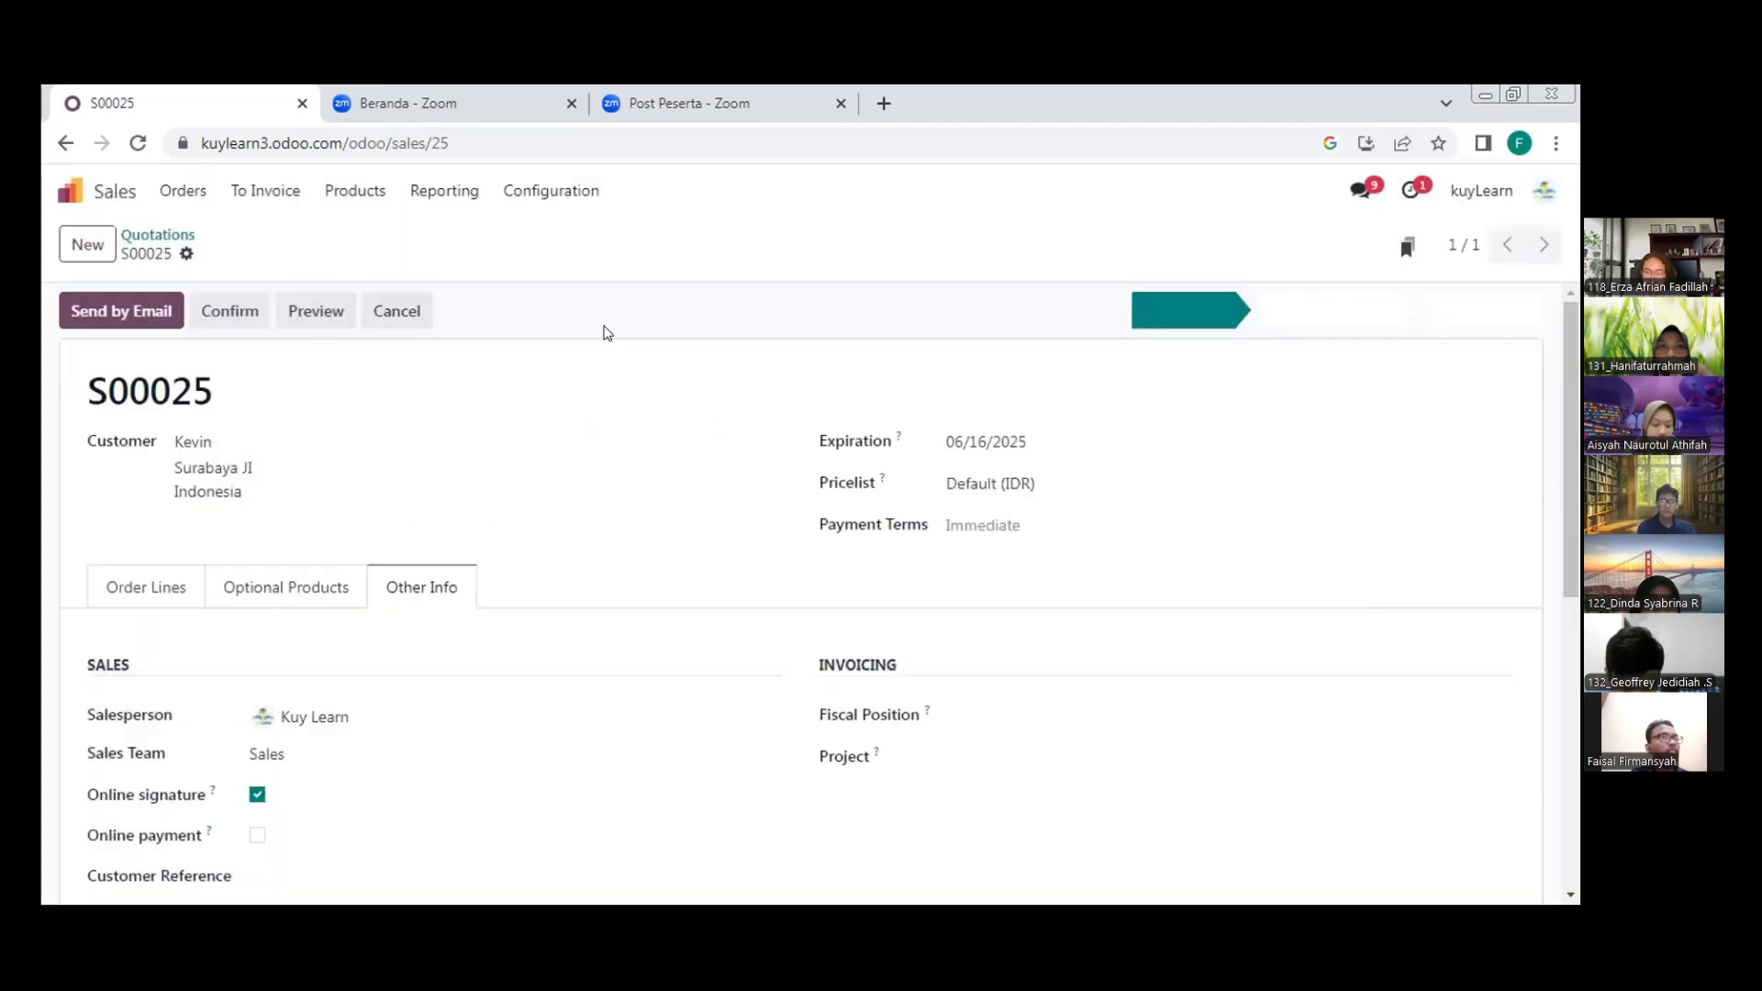
pyautogui.click(226, 316)
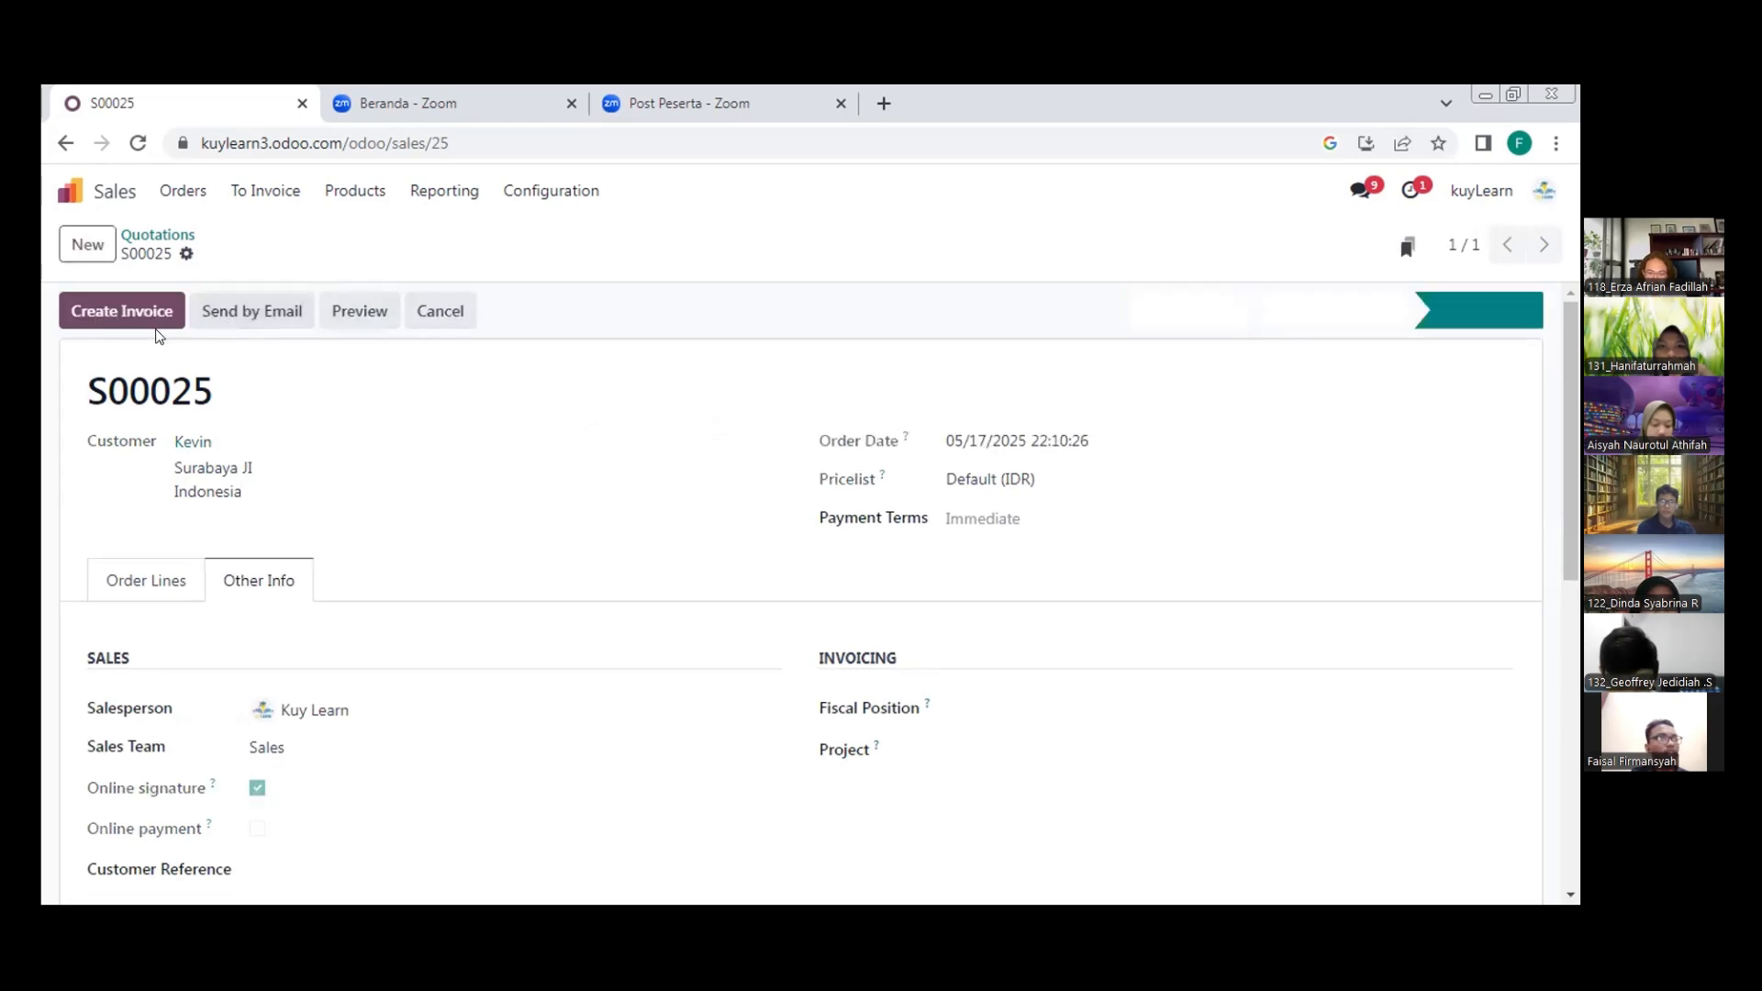
# Create a draft regular invoice from the confirmed sales order
pyautogui.click(155, 317)
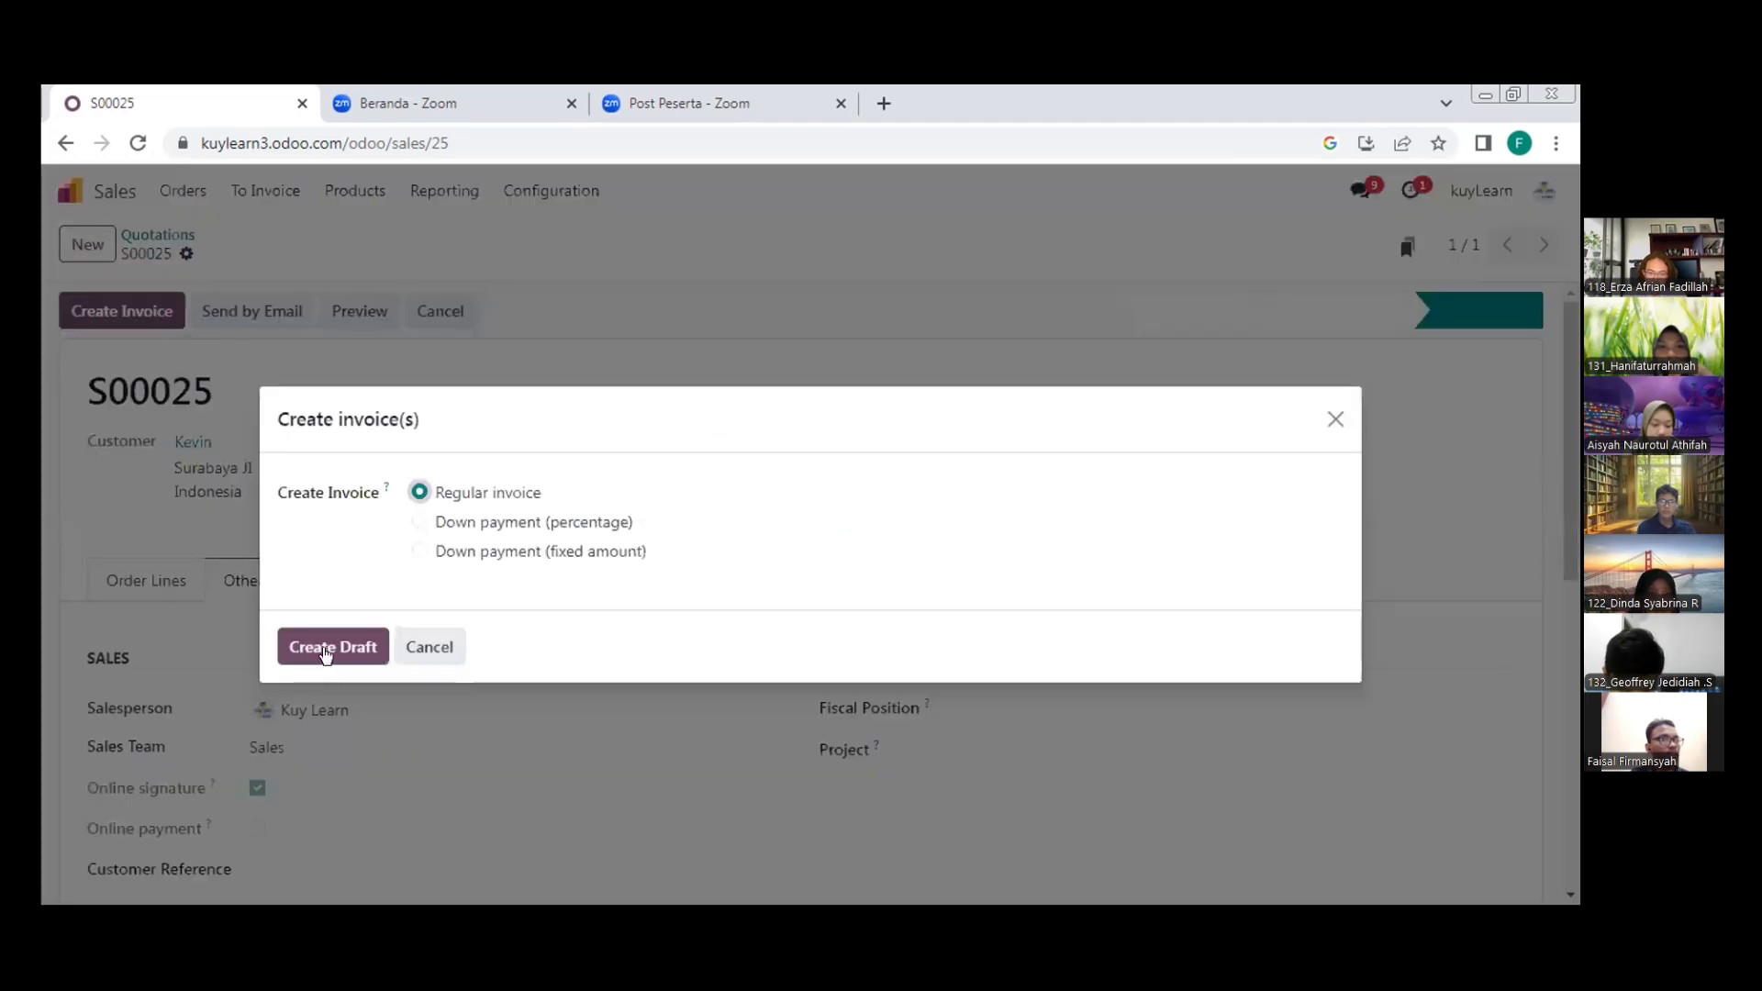
pyautogui.click(323, 648)
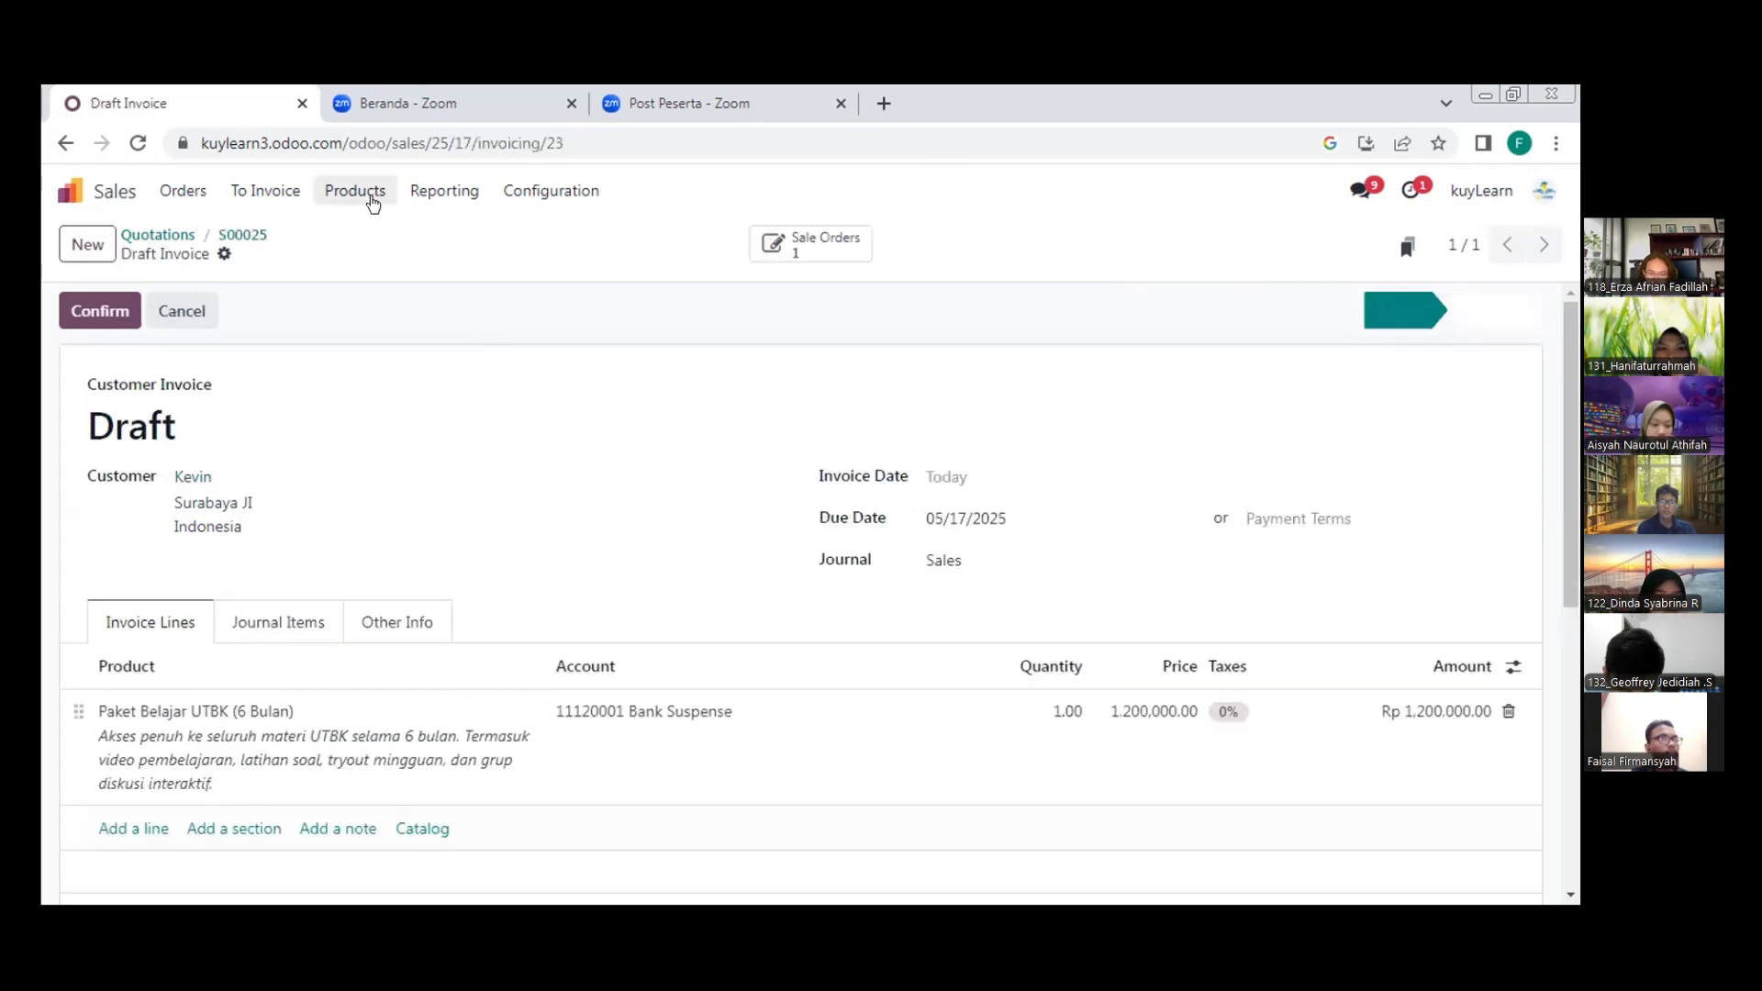
pyautogui.click(249, 192)
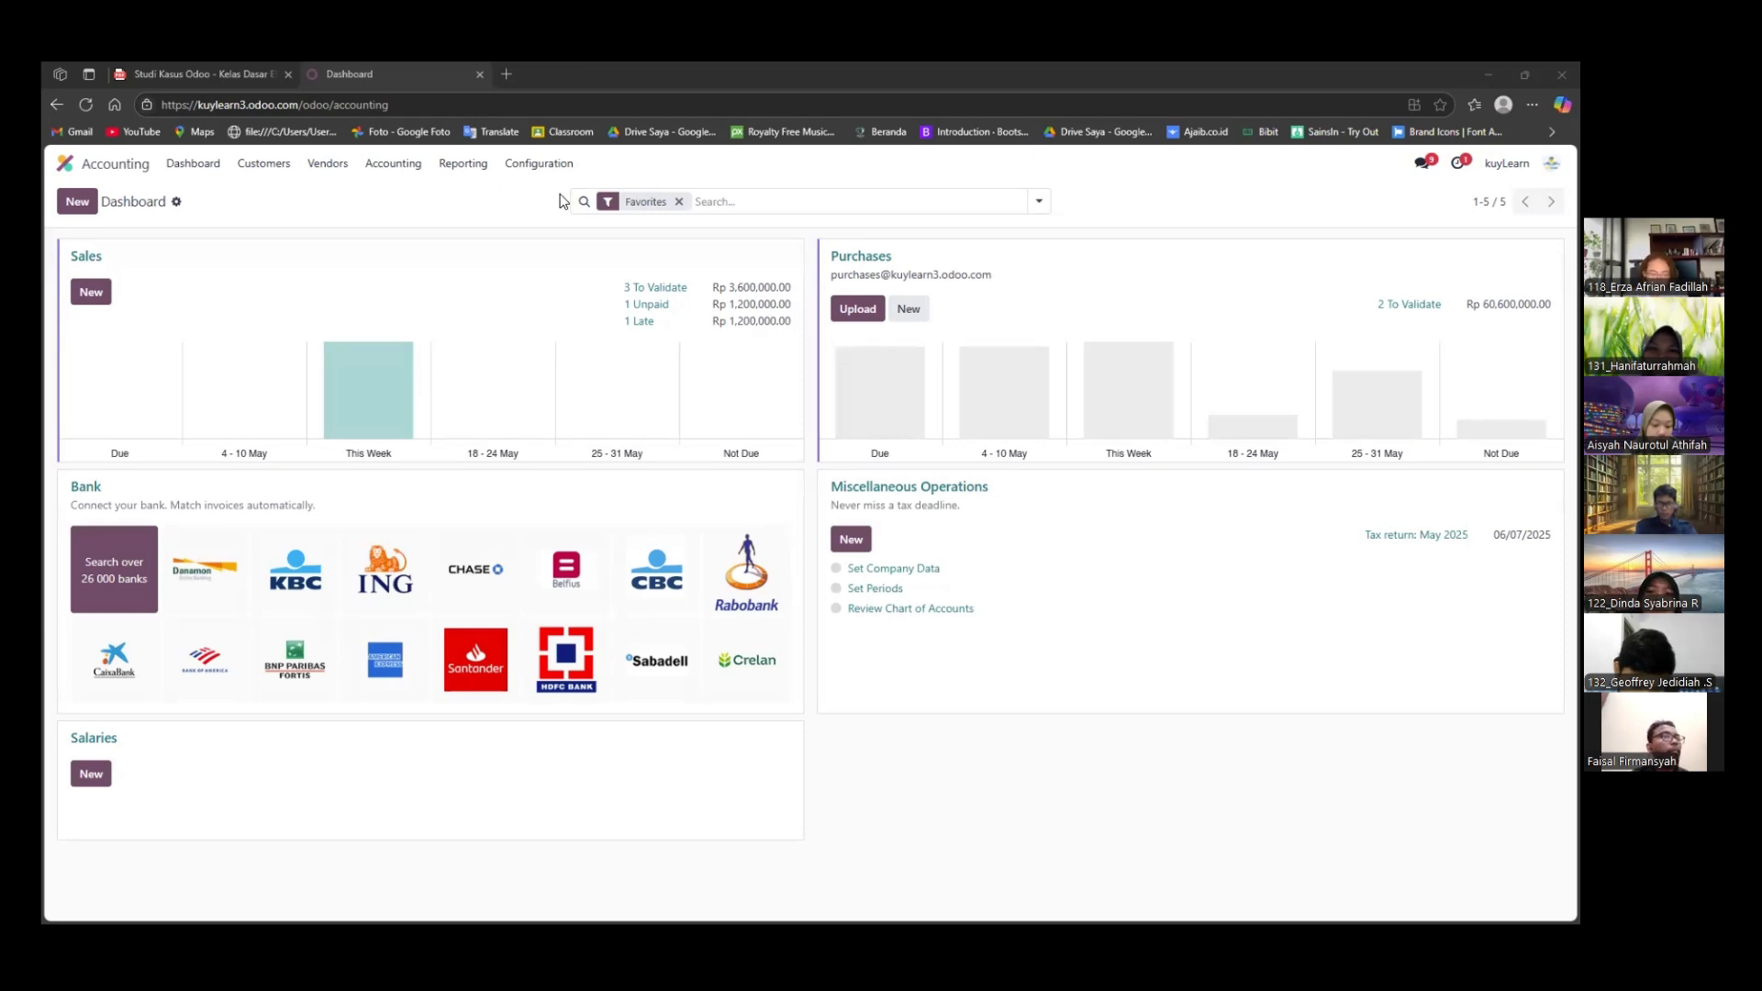
# Confirm the newest draft customer invoice for Paket Belajar UTBK (6 Bulan) and send it to the customer by email
pyautogui.click(284, 167)
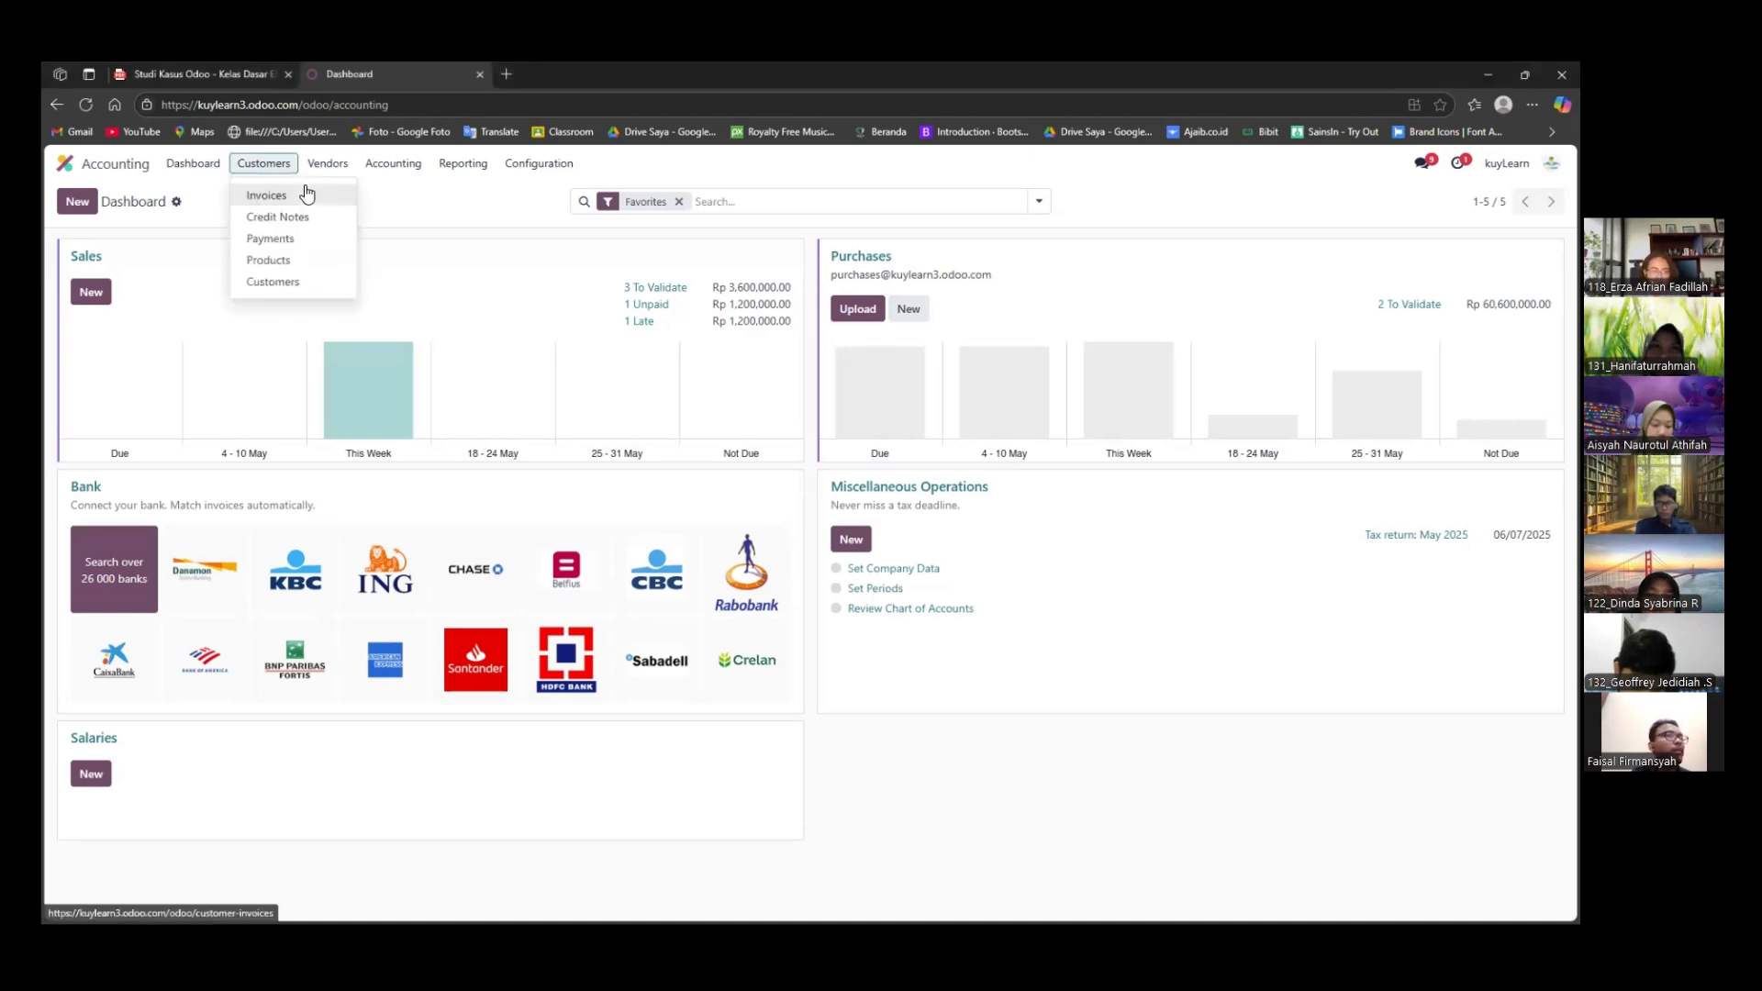
pyautogui.click(311, 196)
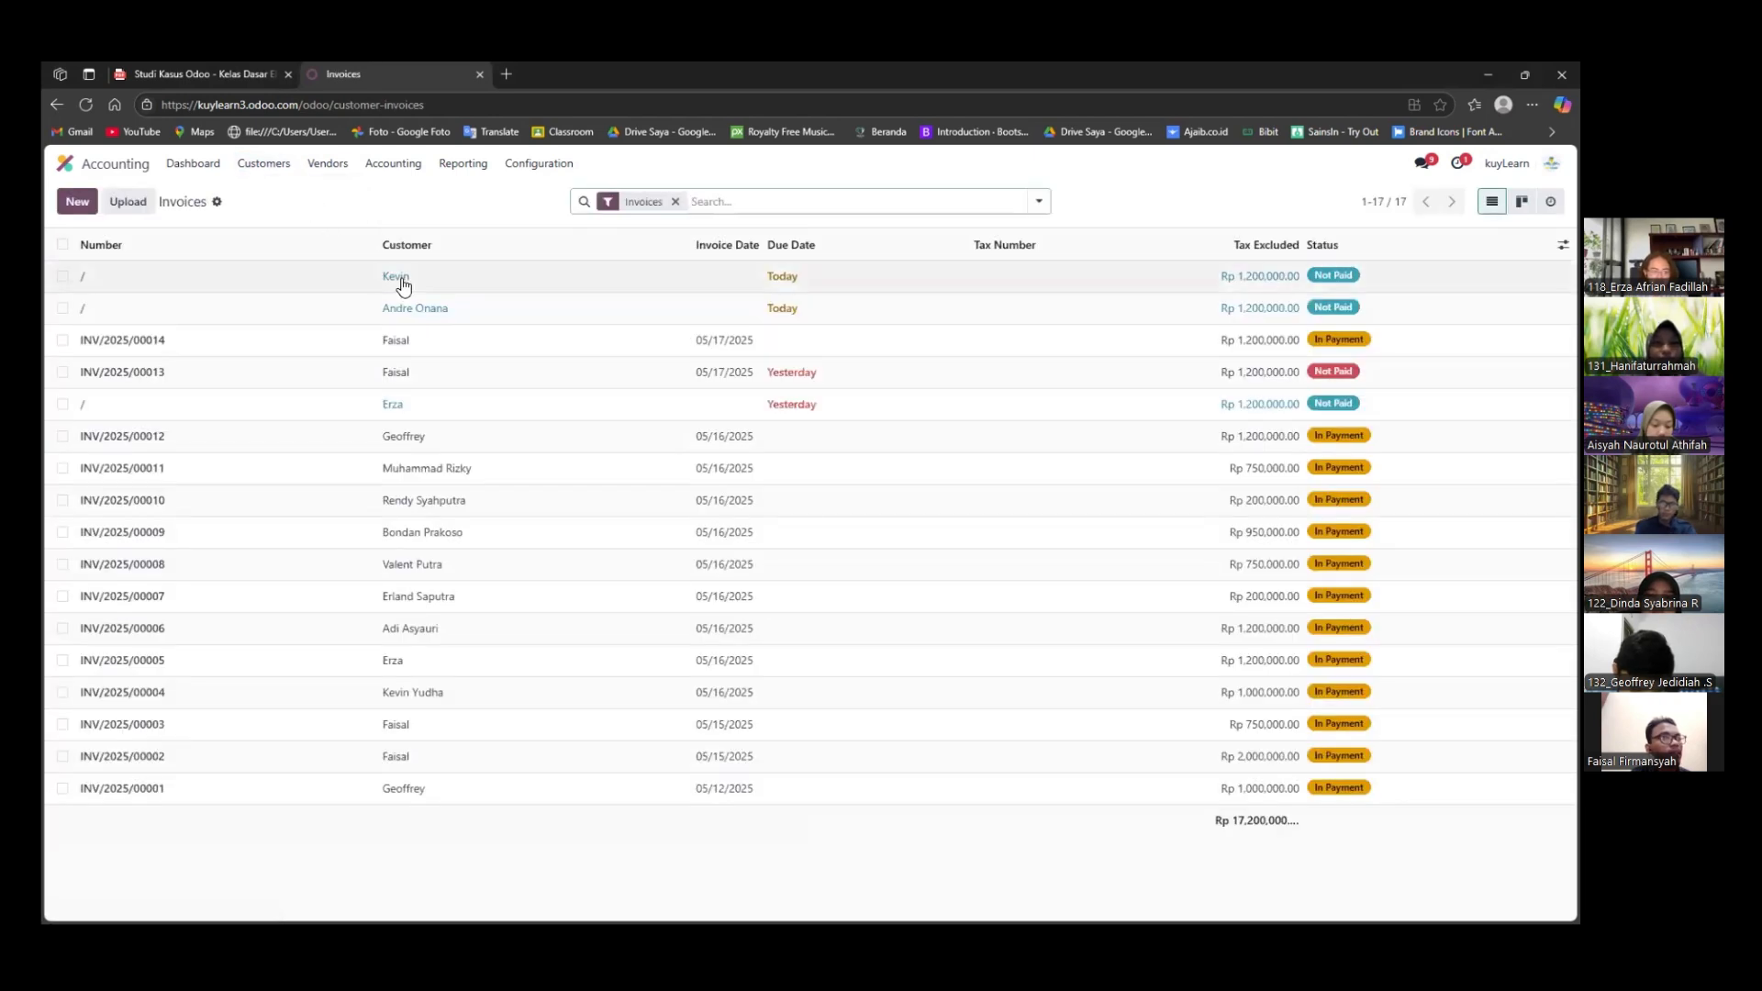
pyautogui.click(665, 290)
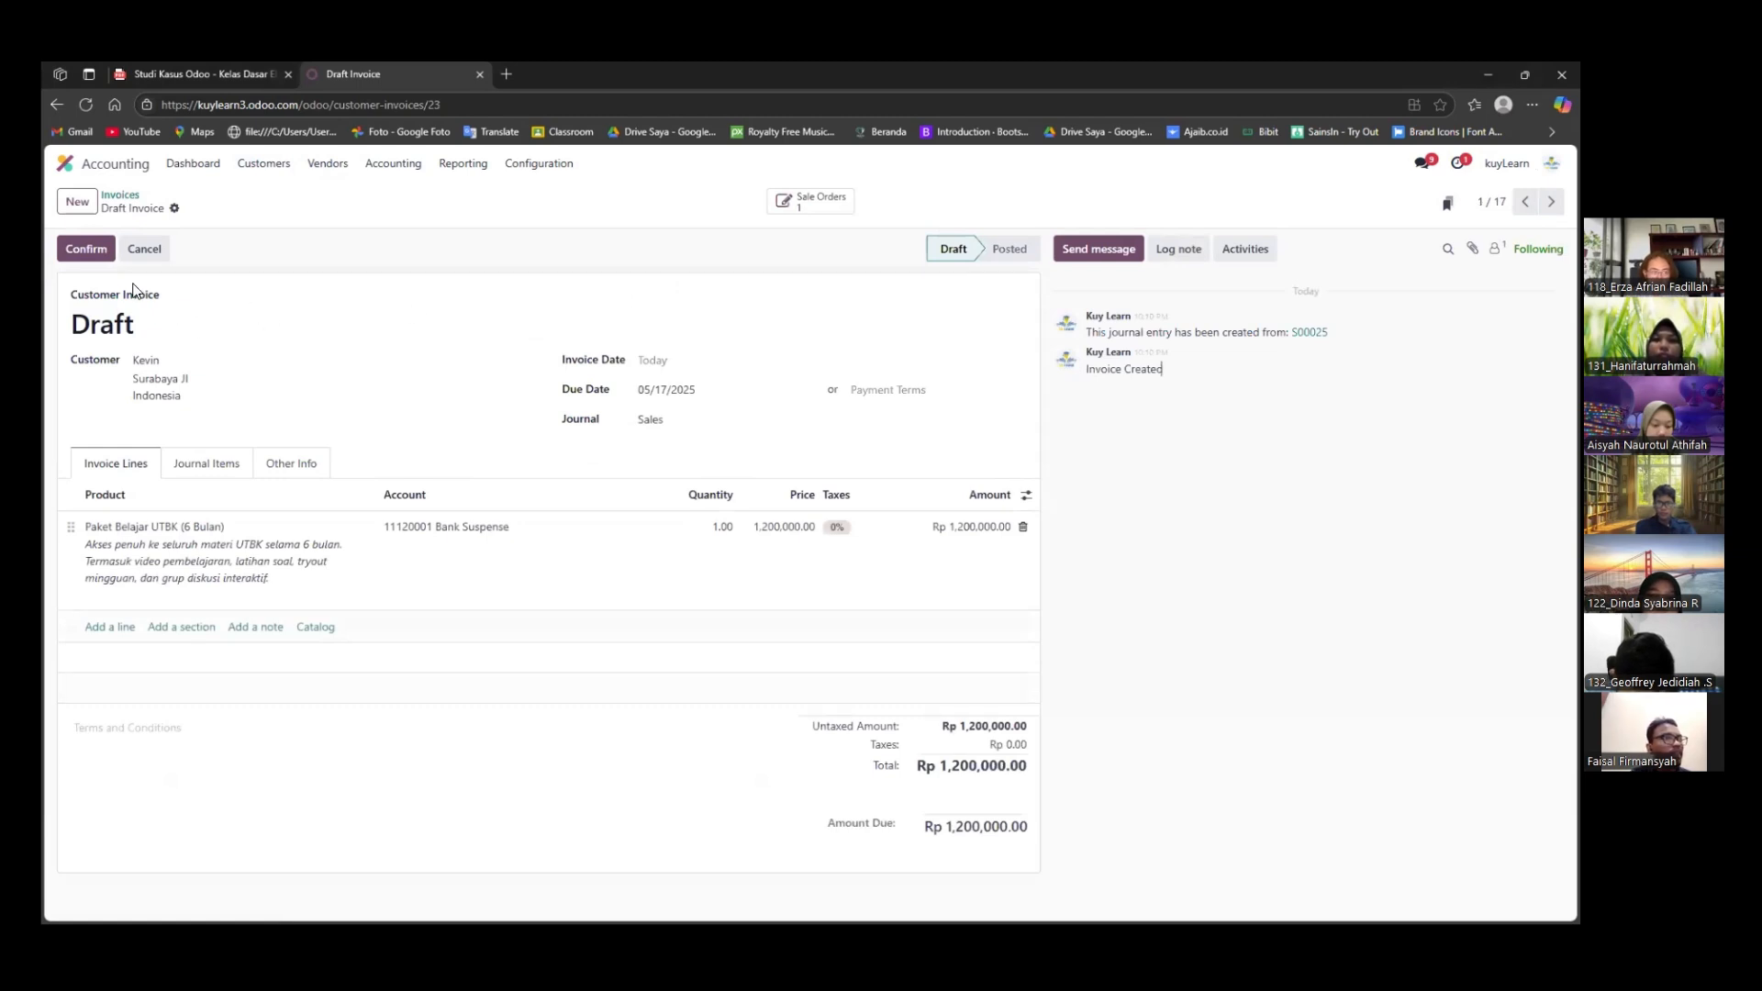
pyautogui.click(96, 259)
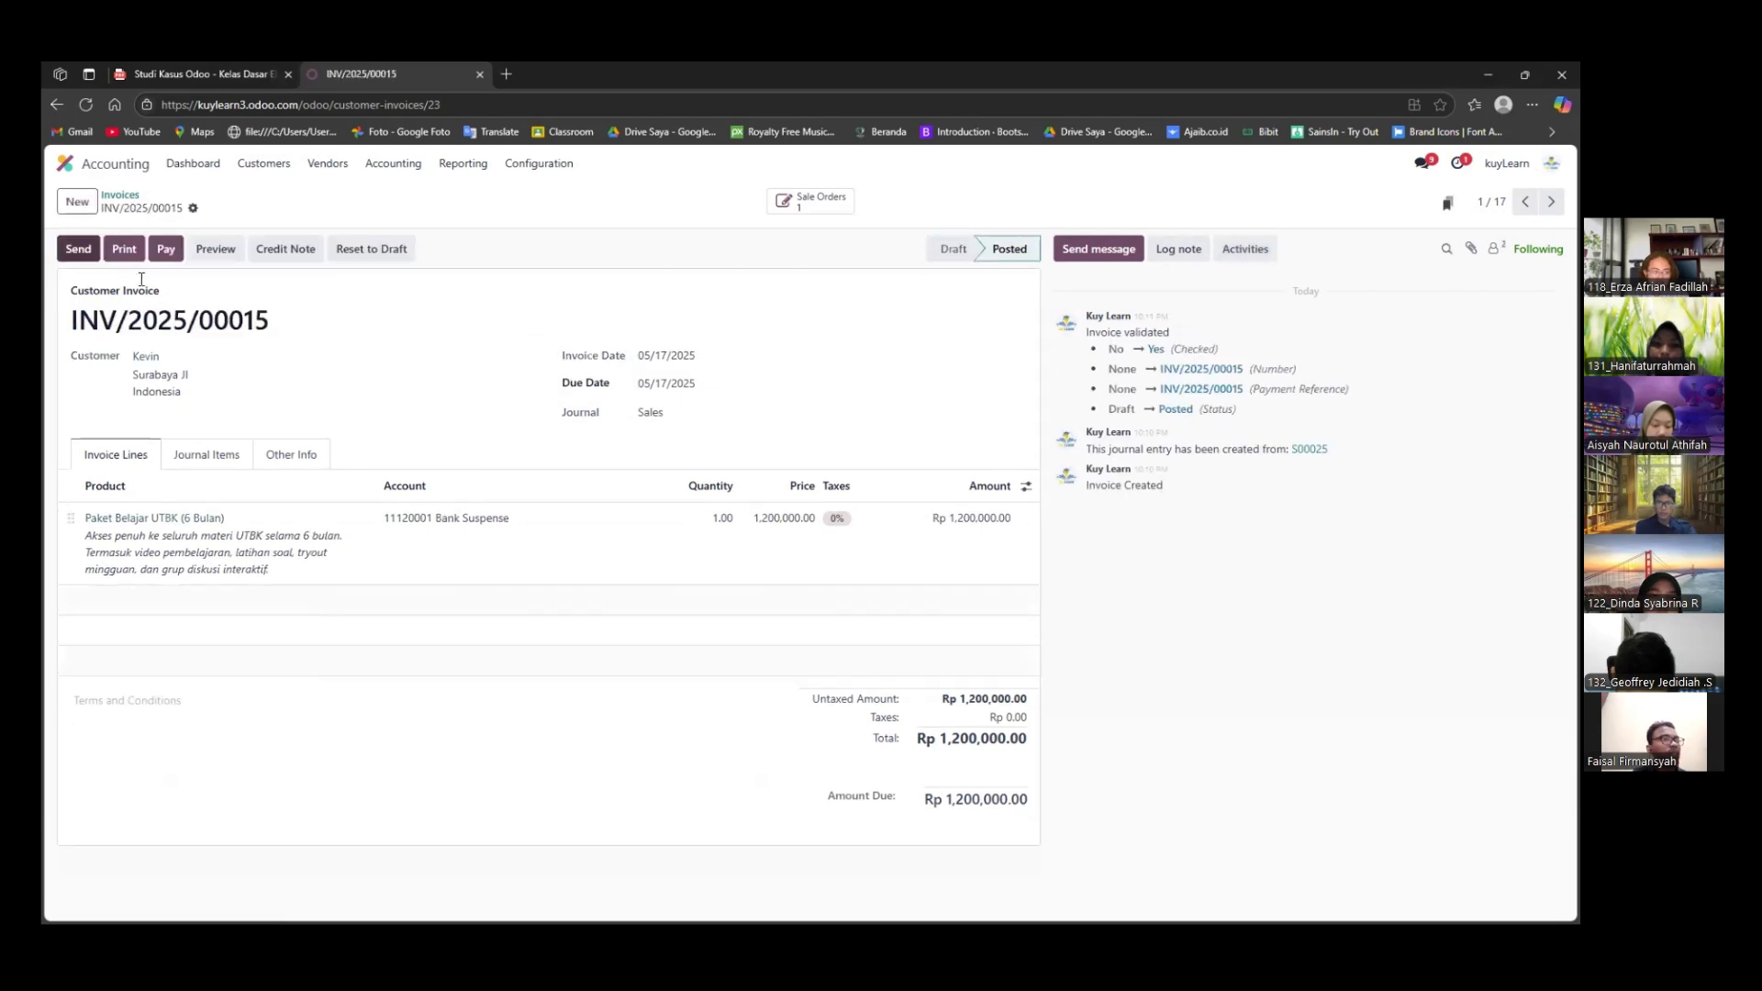
pyautogui.click(81, 260)
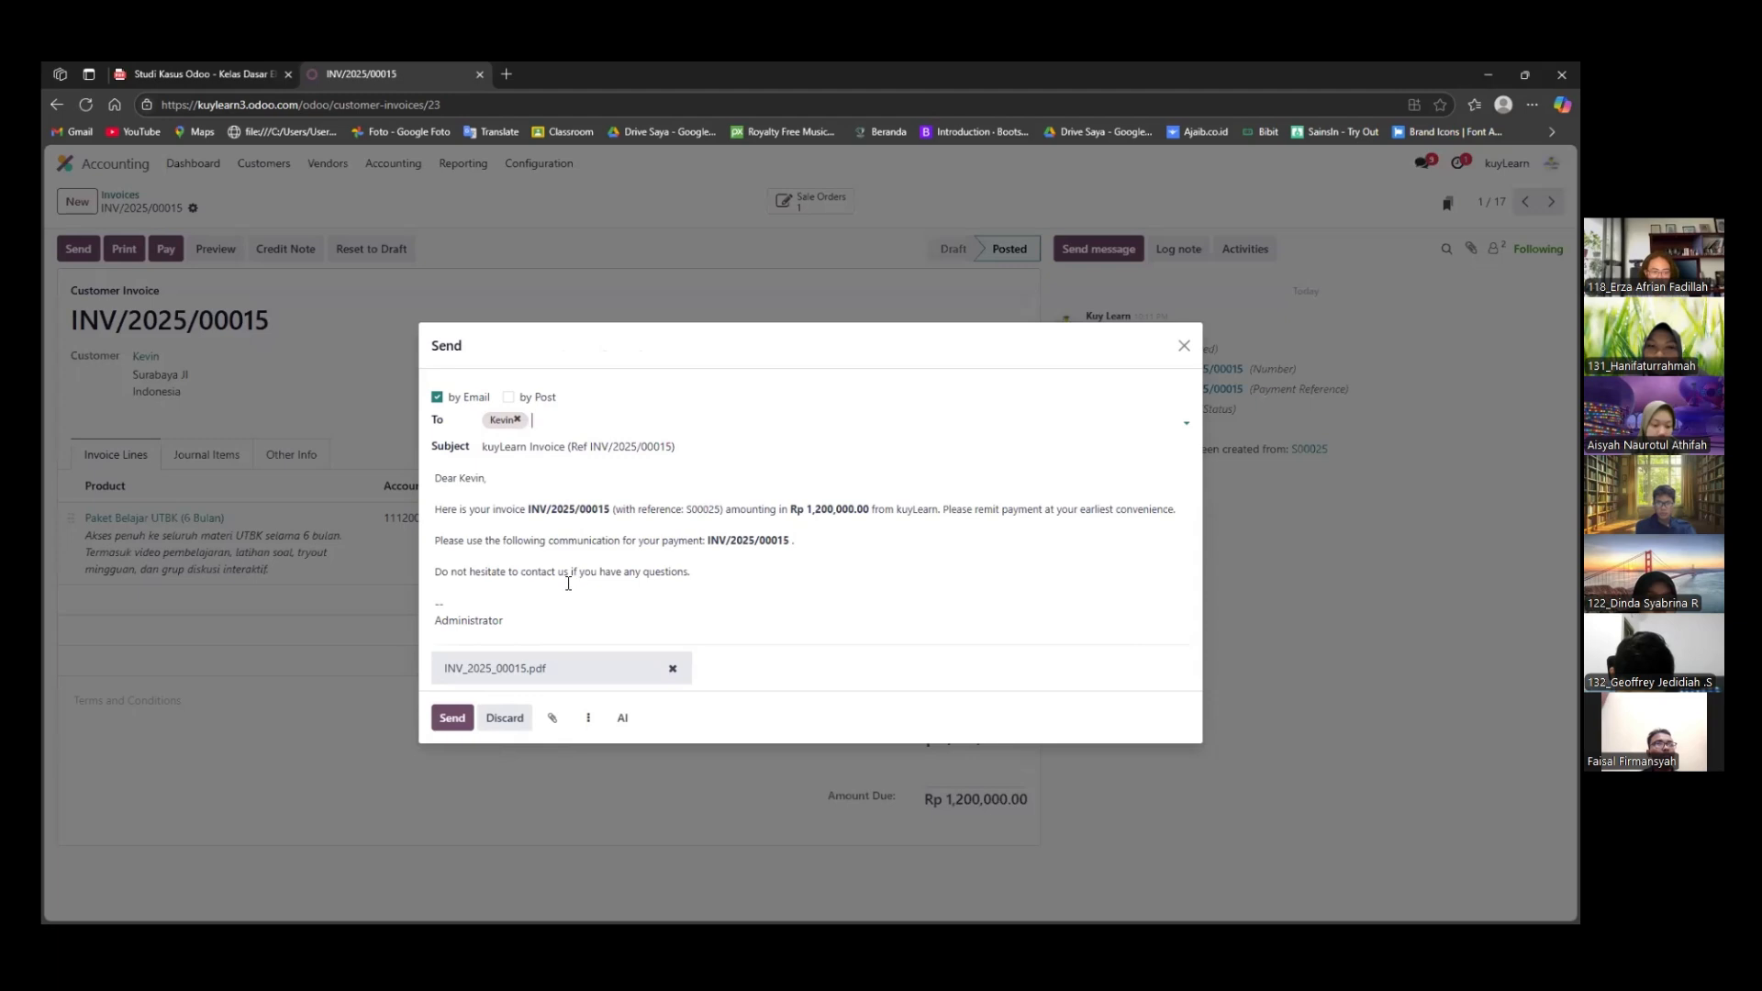
pyautogui.click(452, 718)
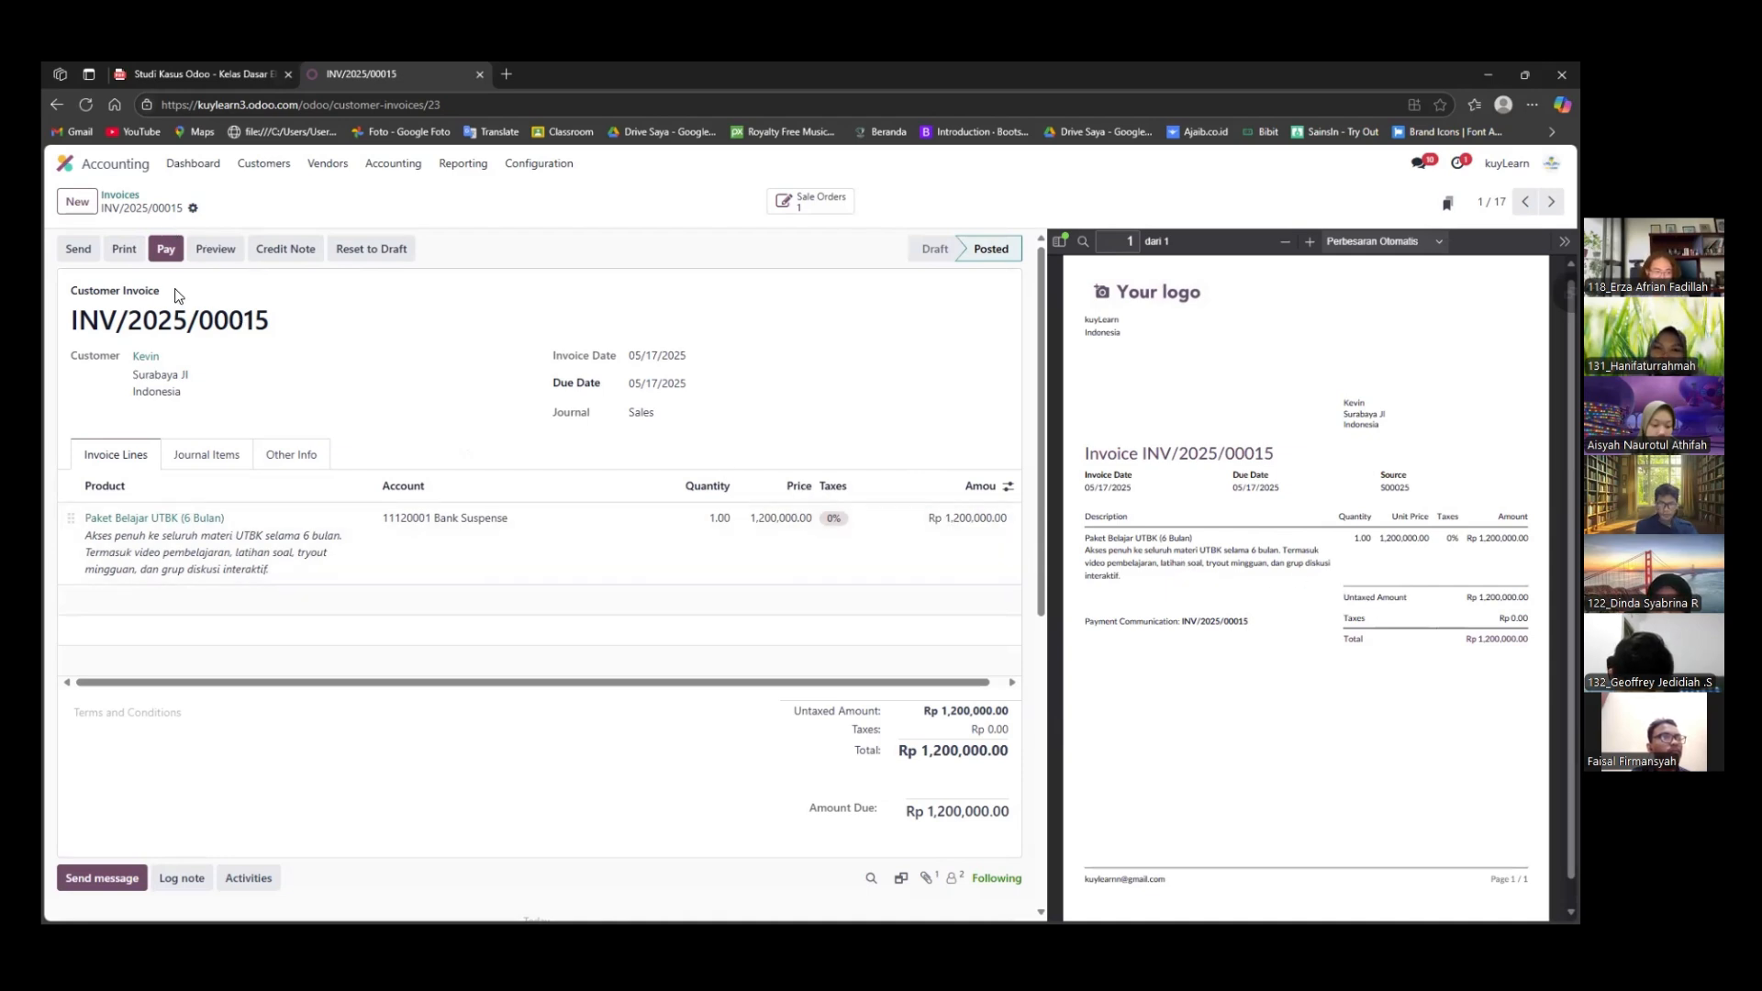
# Register the invoice's Rp 1,200,000.00 payment in the Bank journal as Manual Payment, and validate it among the customer payments
pyautogui.click(167, 254)
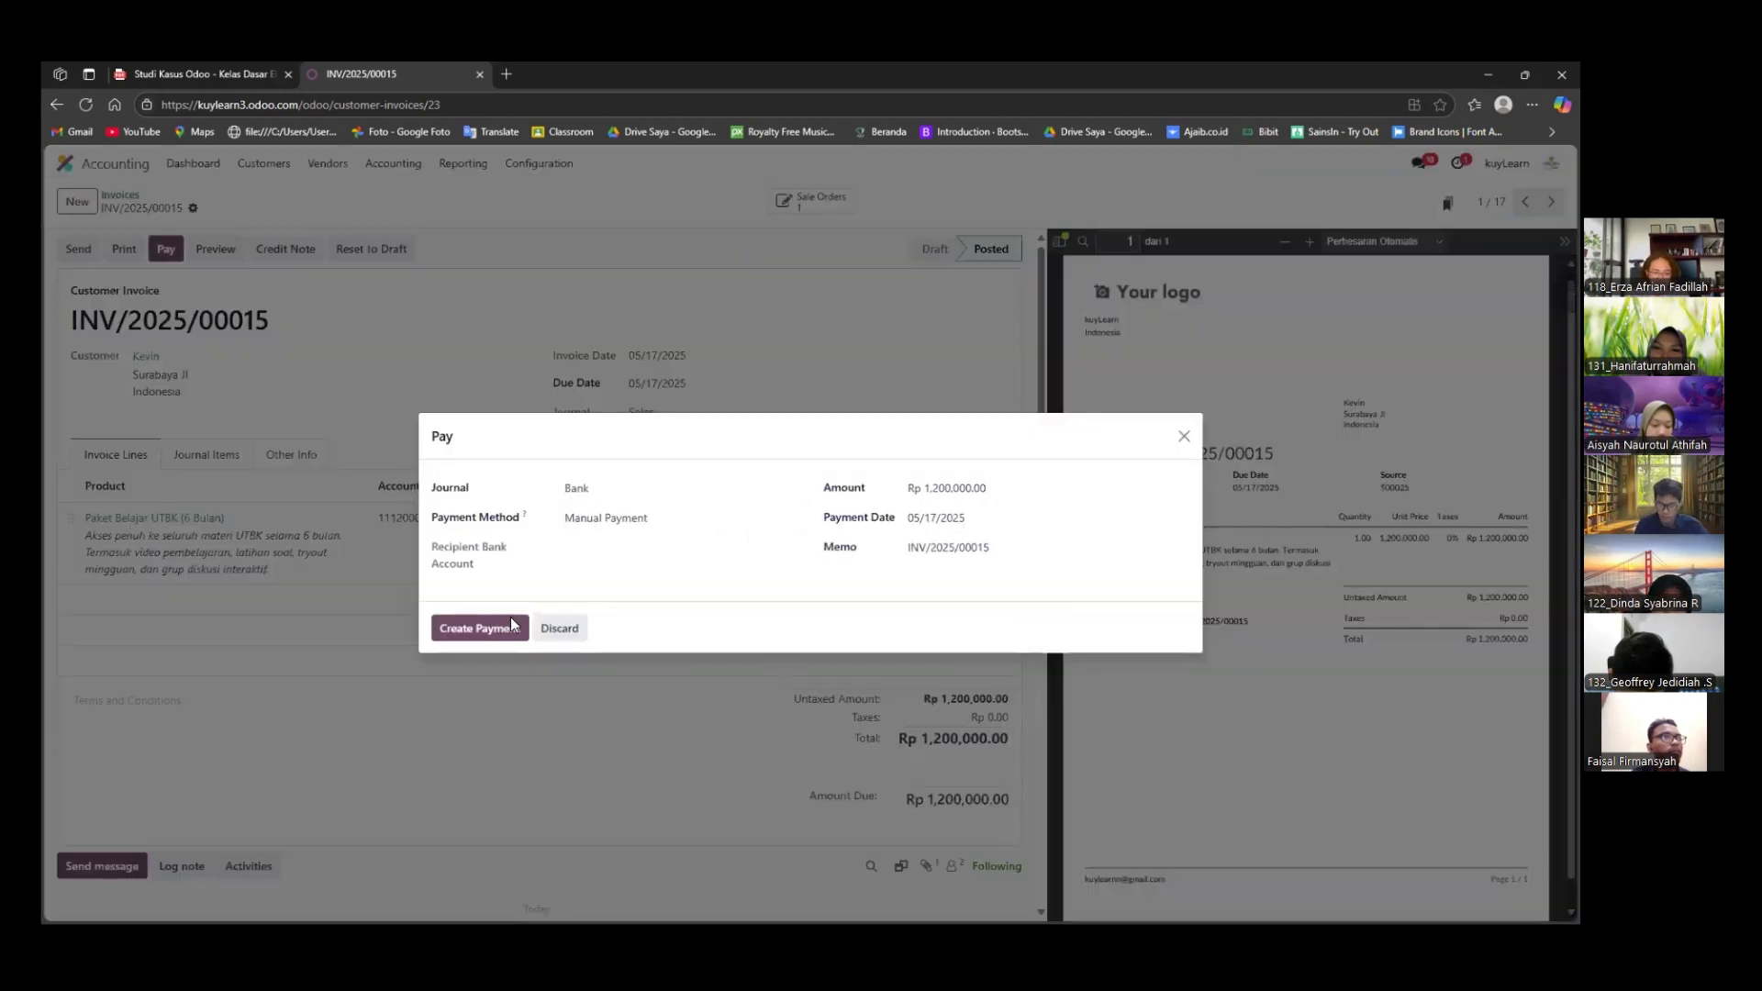
pyautogui.click(511, 623)
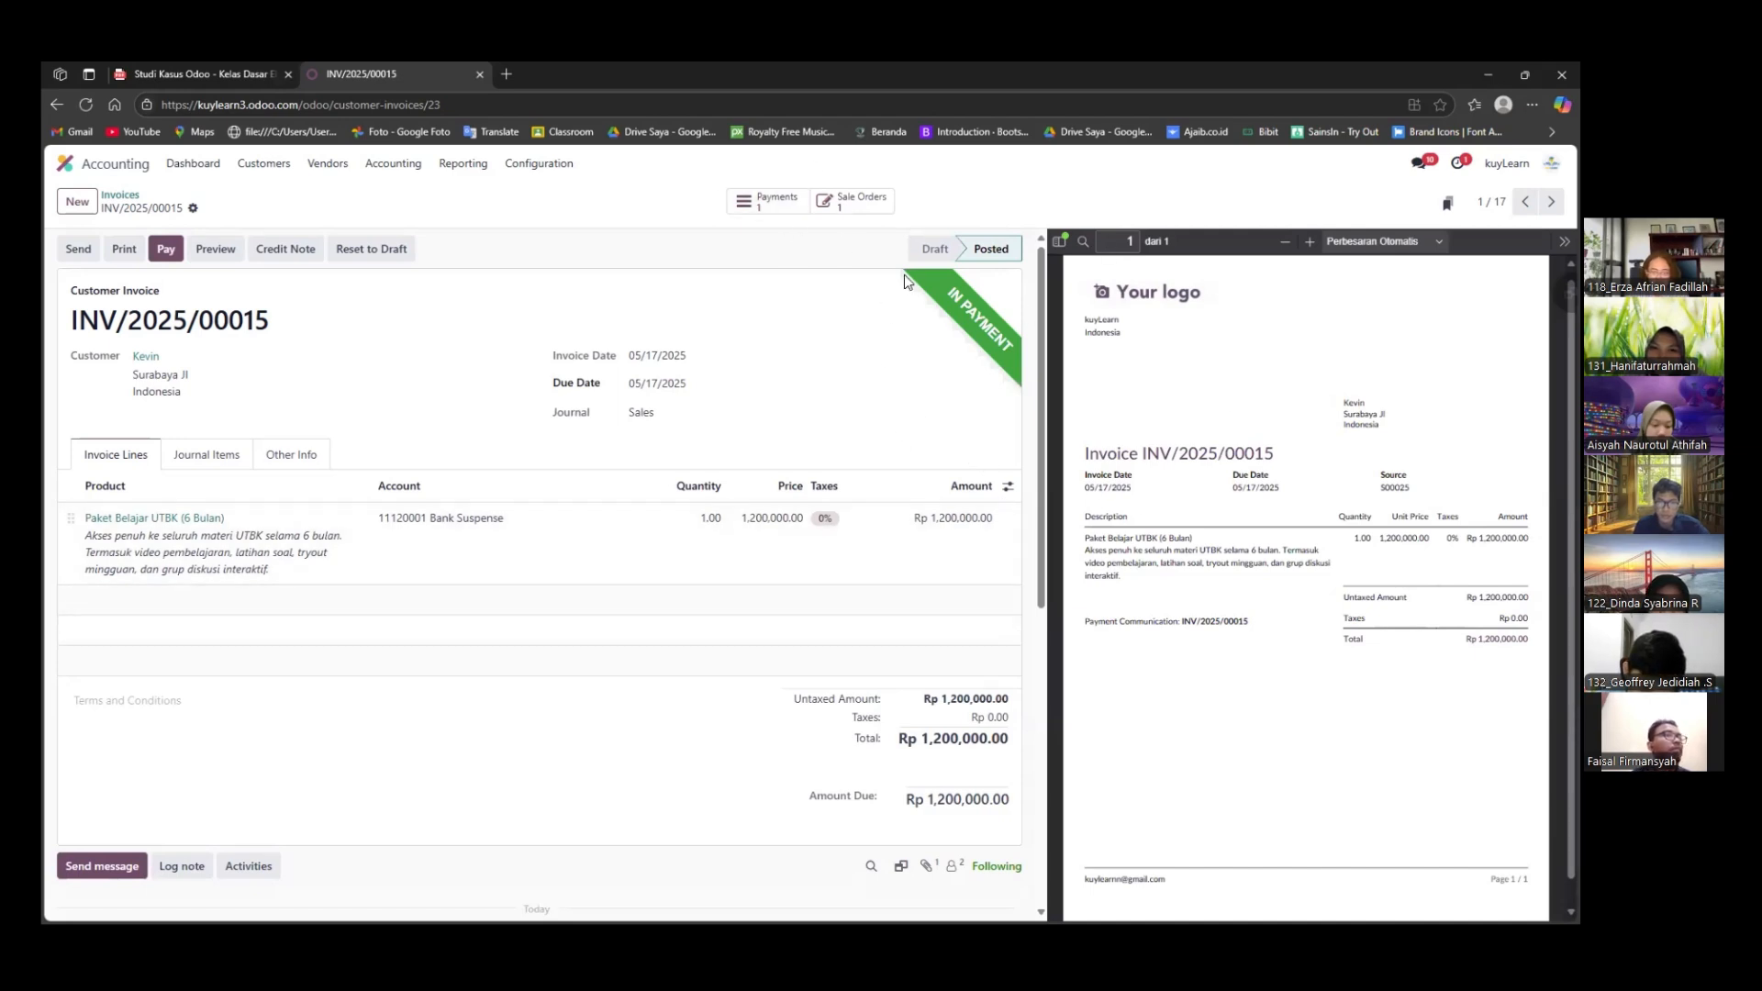
pyautogui.click(264, 164)
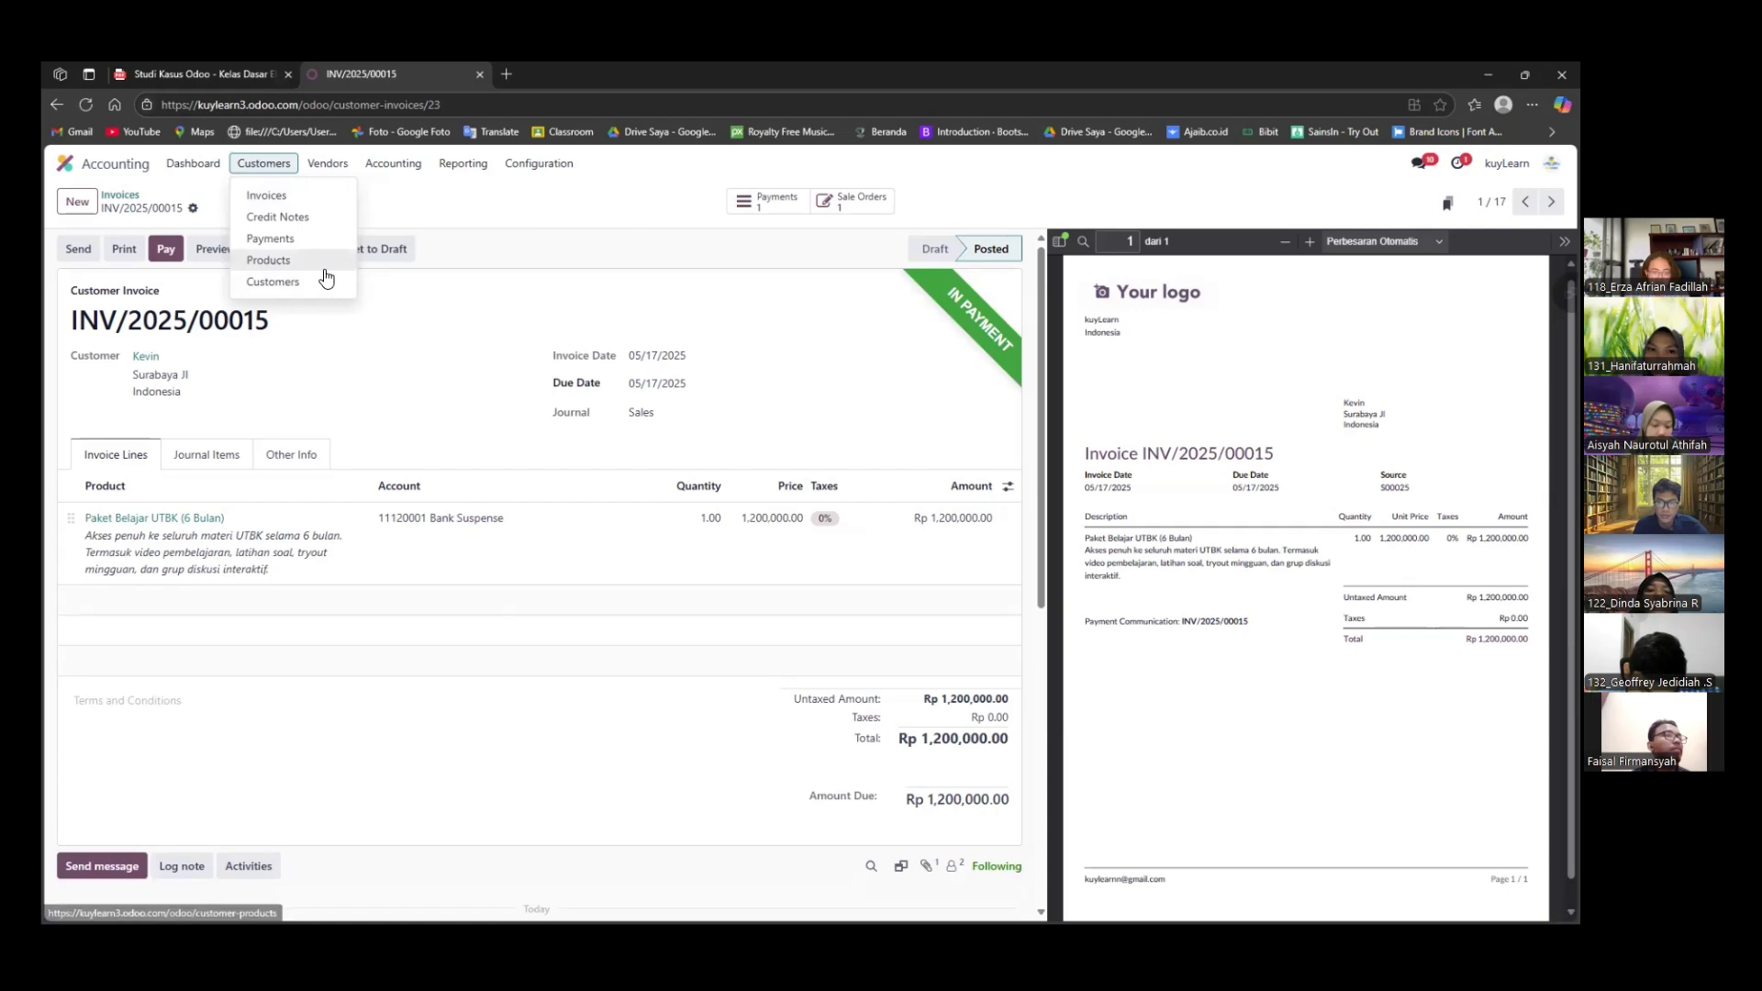
pyautogui.click(268, 260)
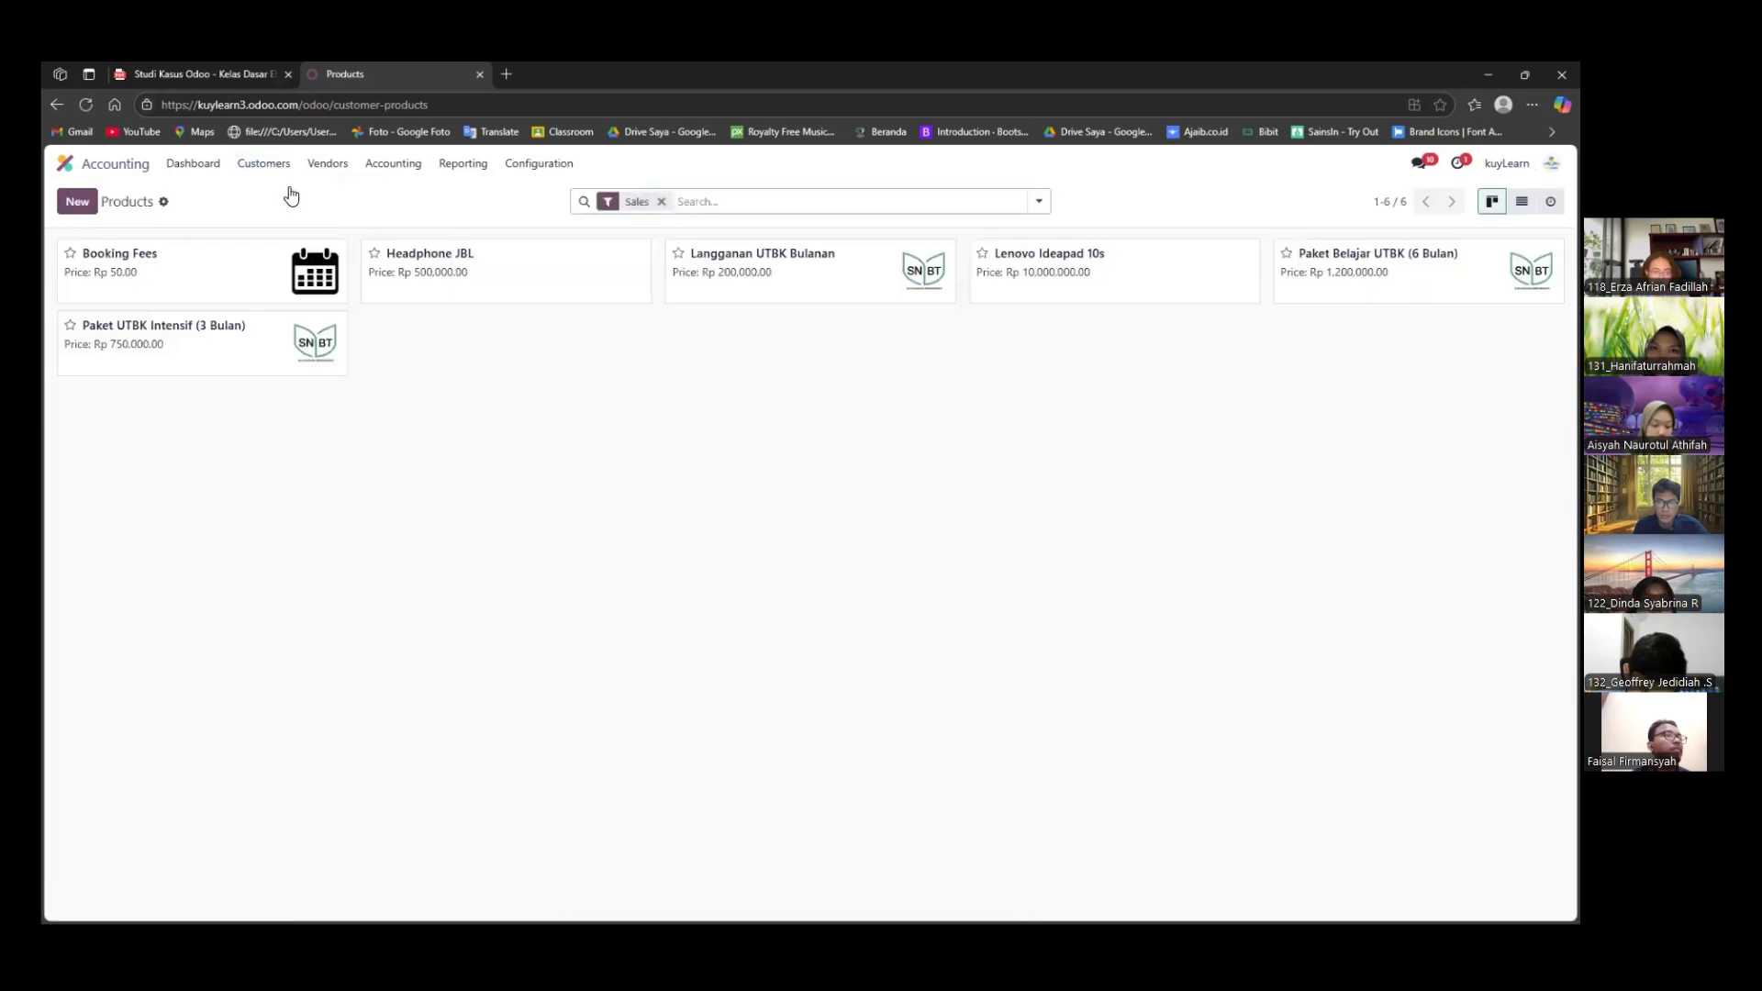
pyautogui.click(275, 165)
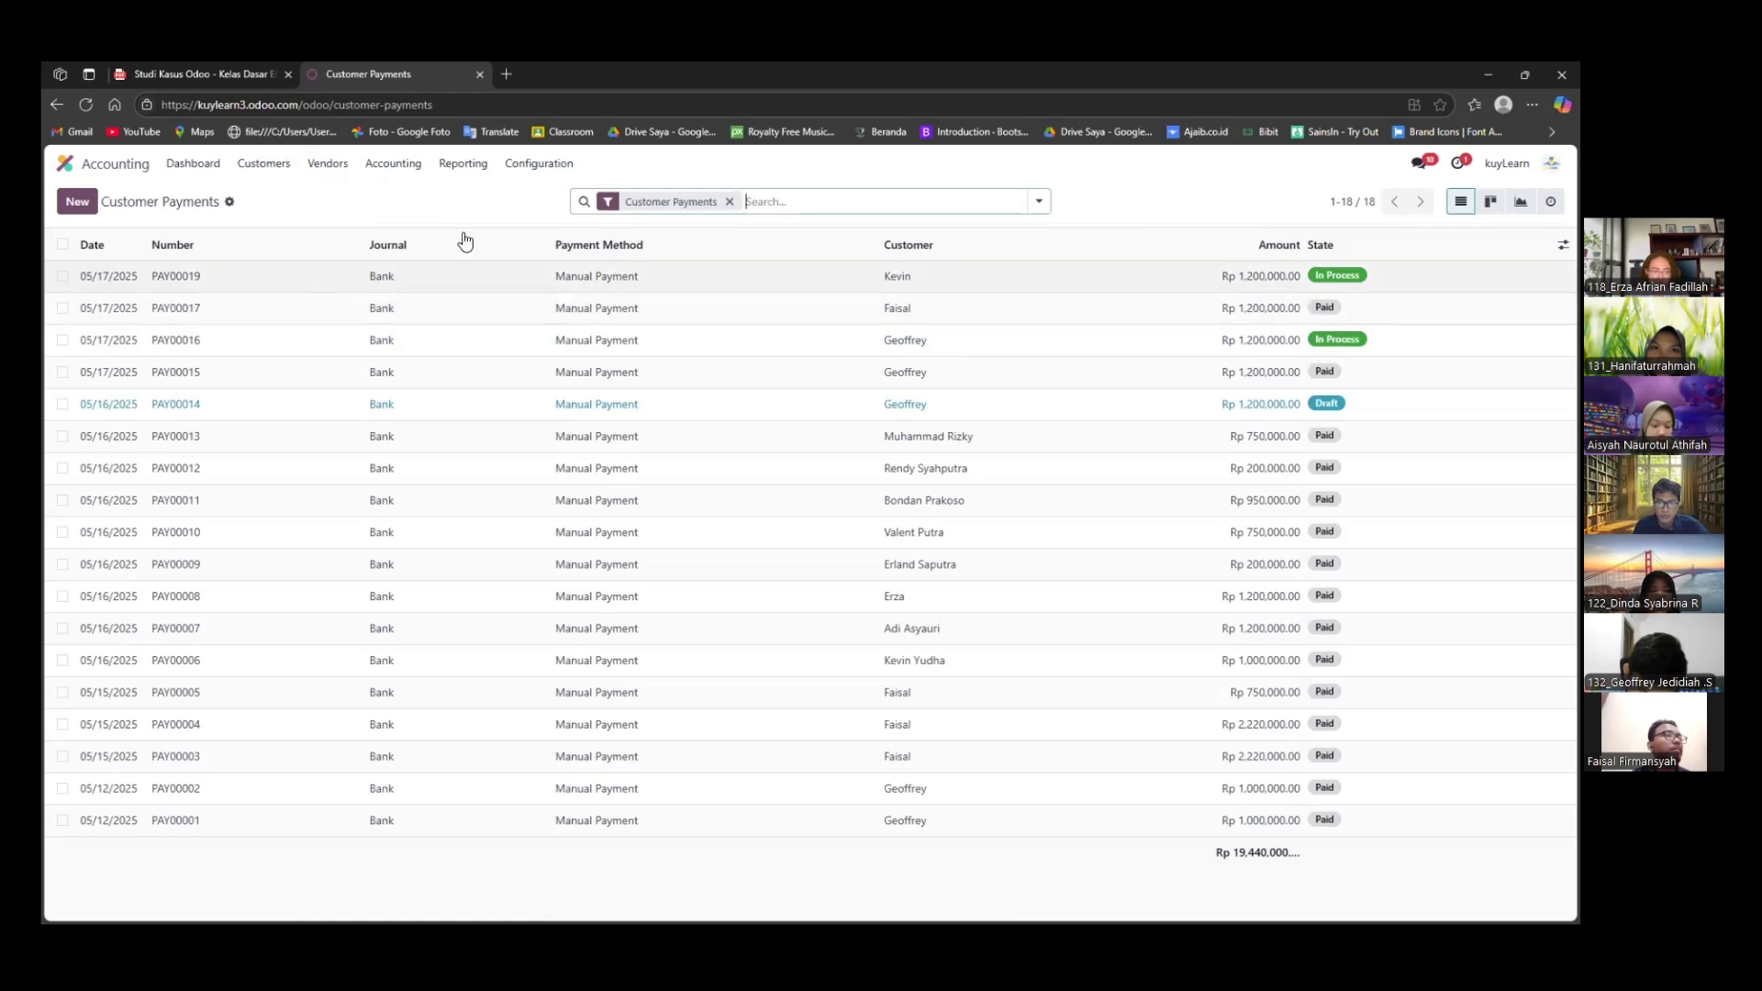
pyautogui.click(365, 275)
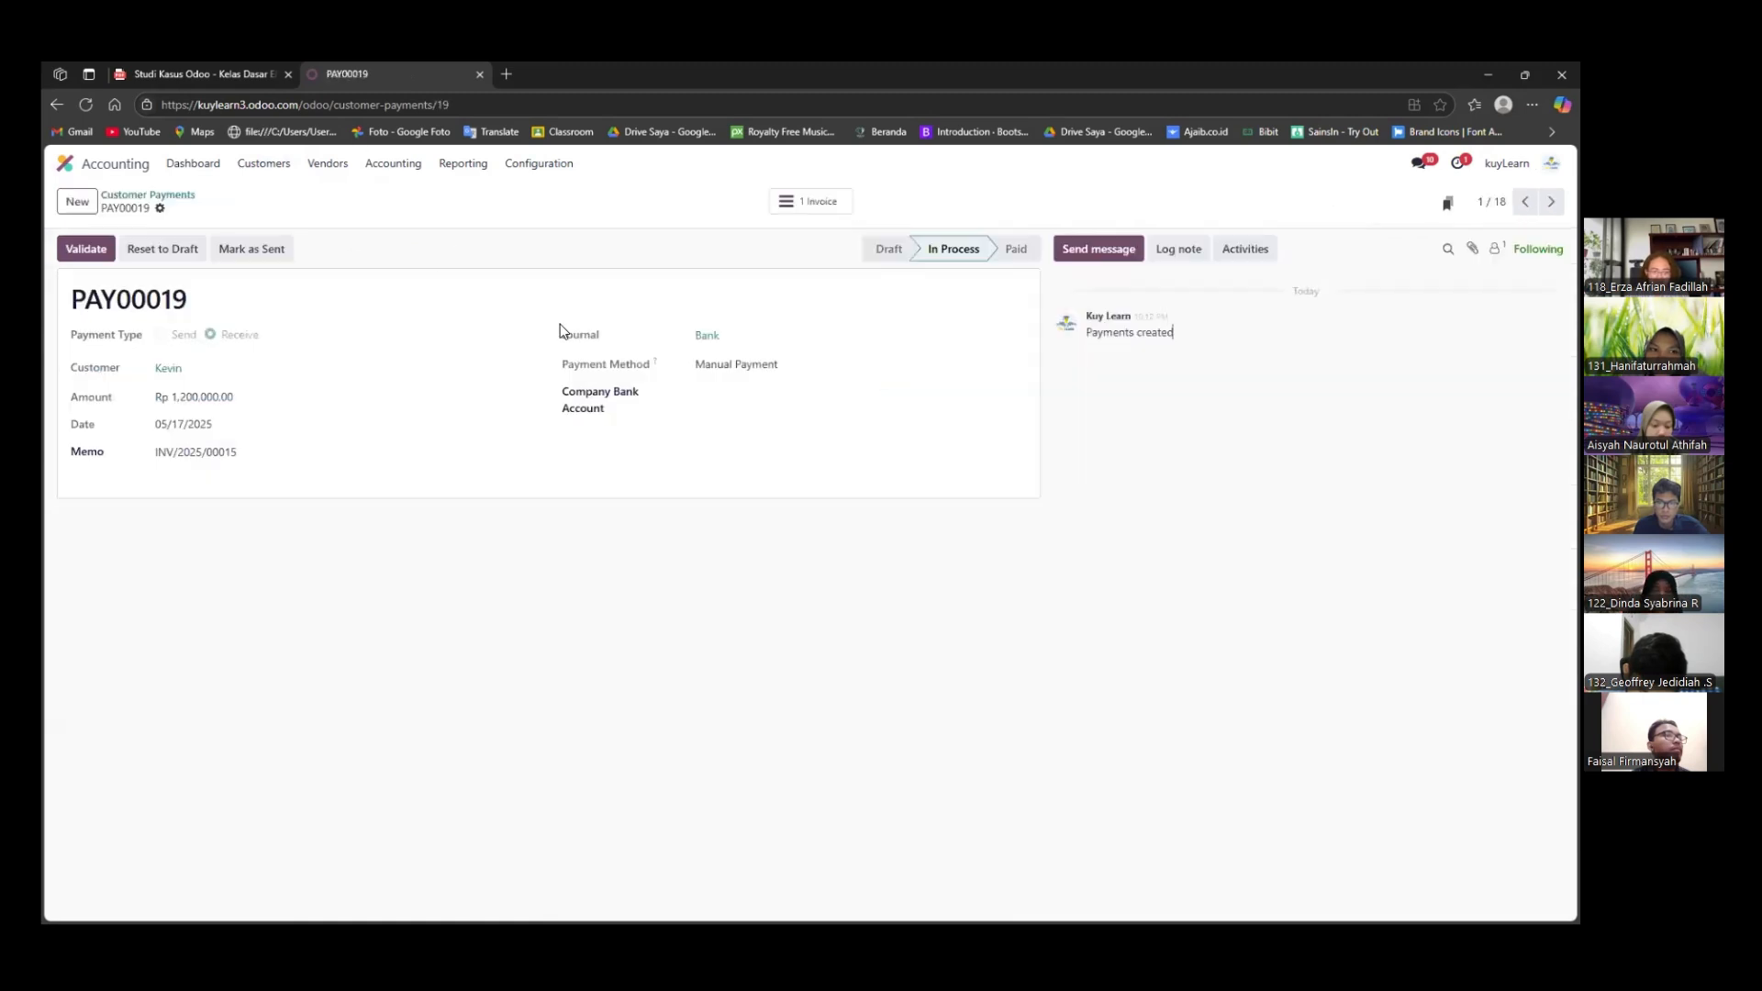
pyautogui.click(103, 250)
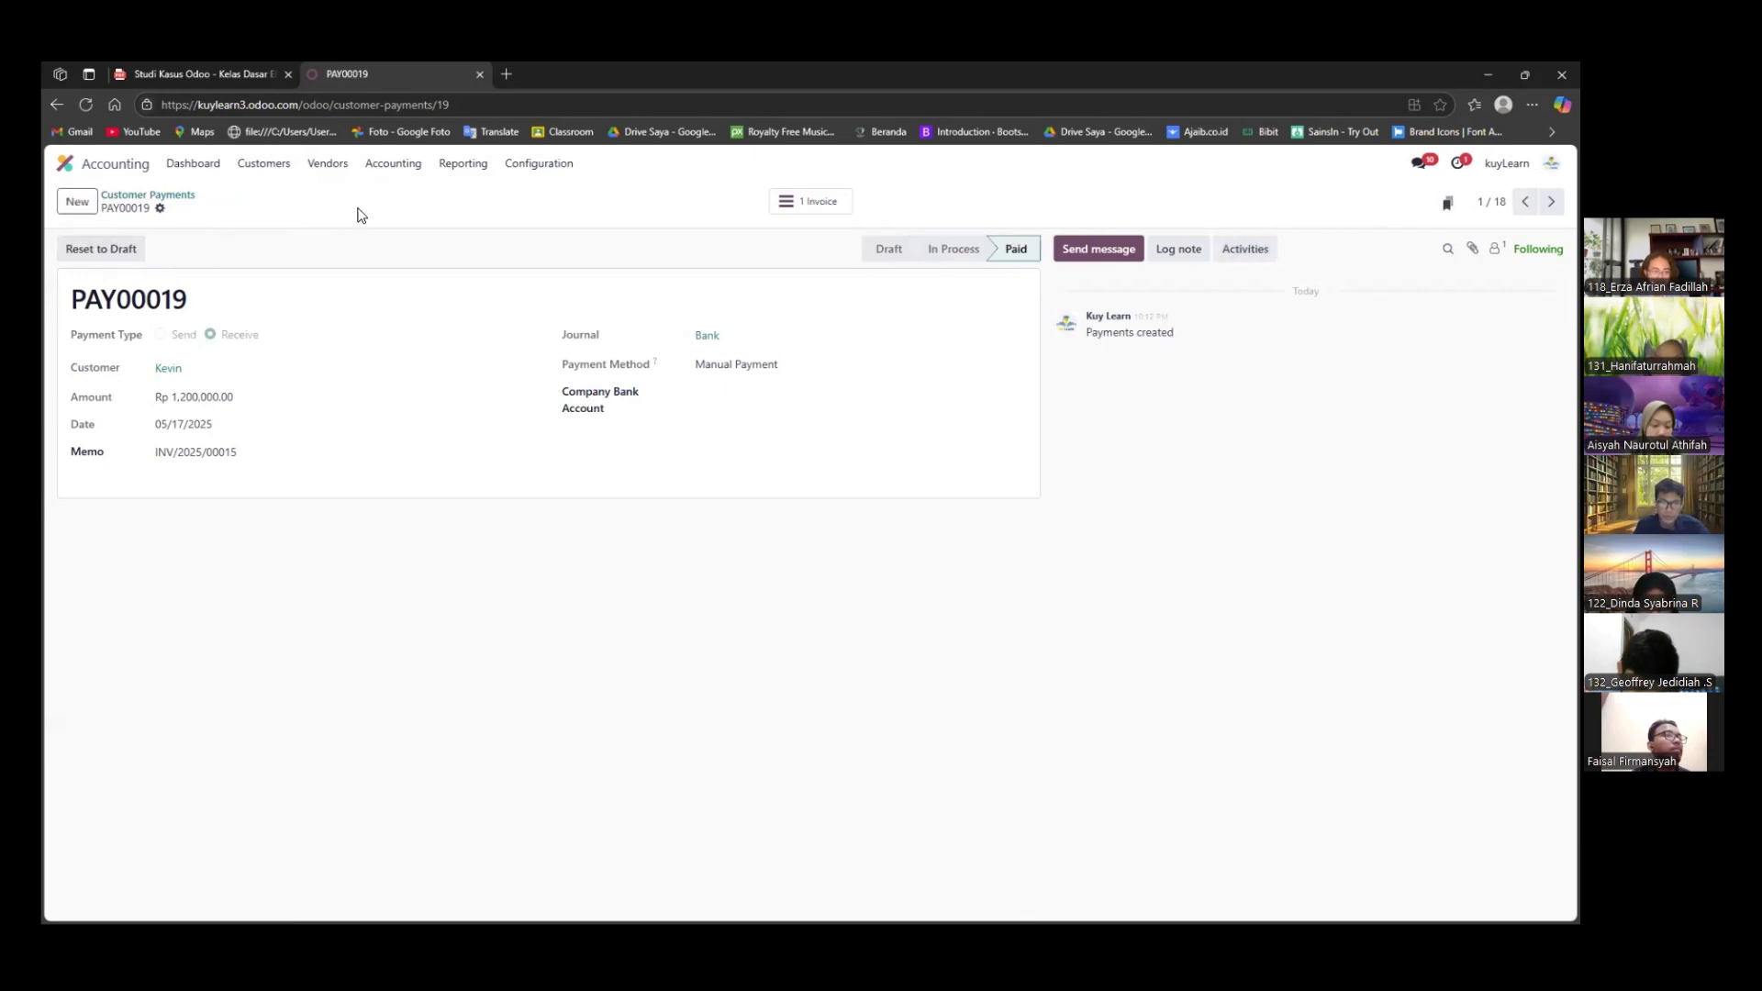
# Confirm the draft Lenovo Surabaya vendor bill for Lenovo Ideapad 10s and register its payment
pyautogui.click(328, 163)
pyautogui.click(342, 163)
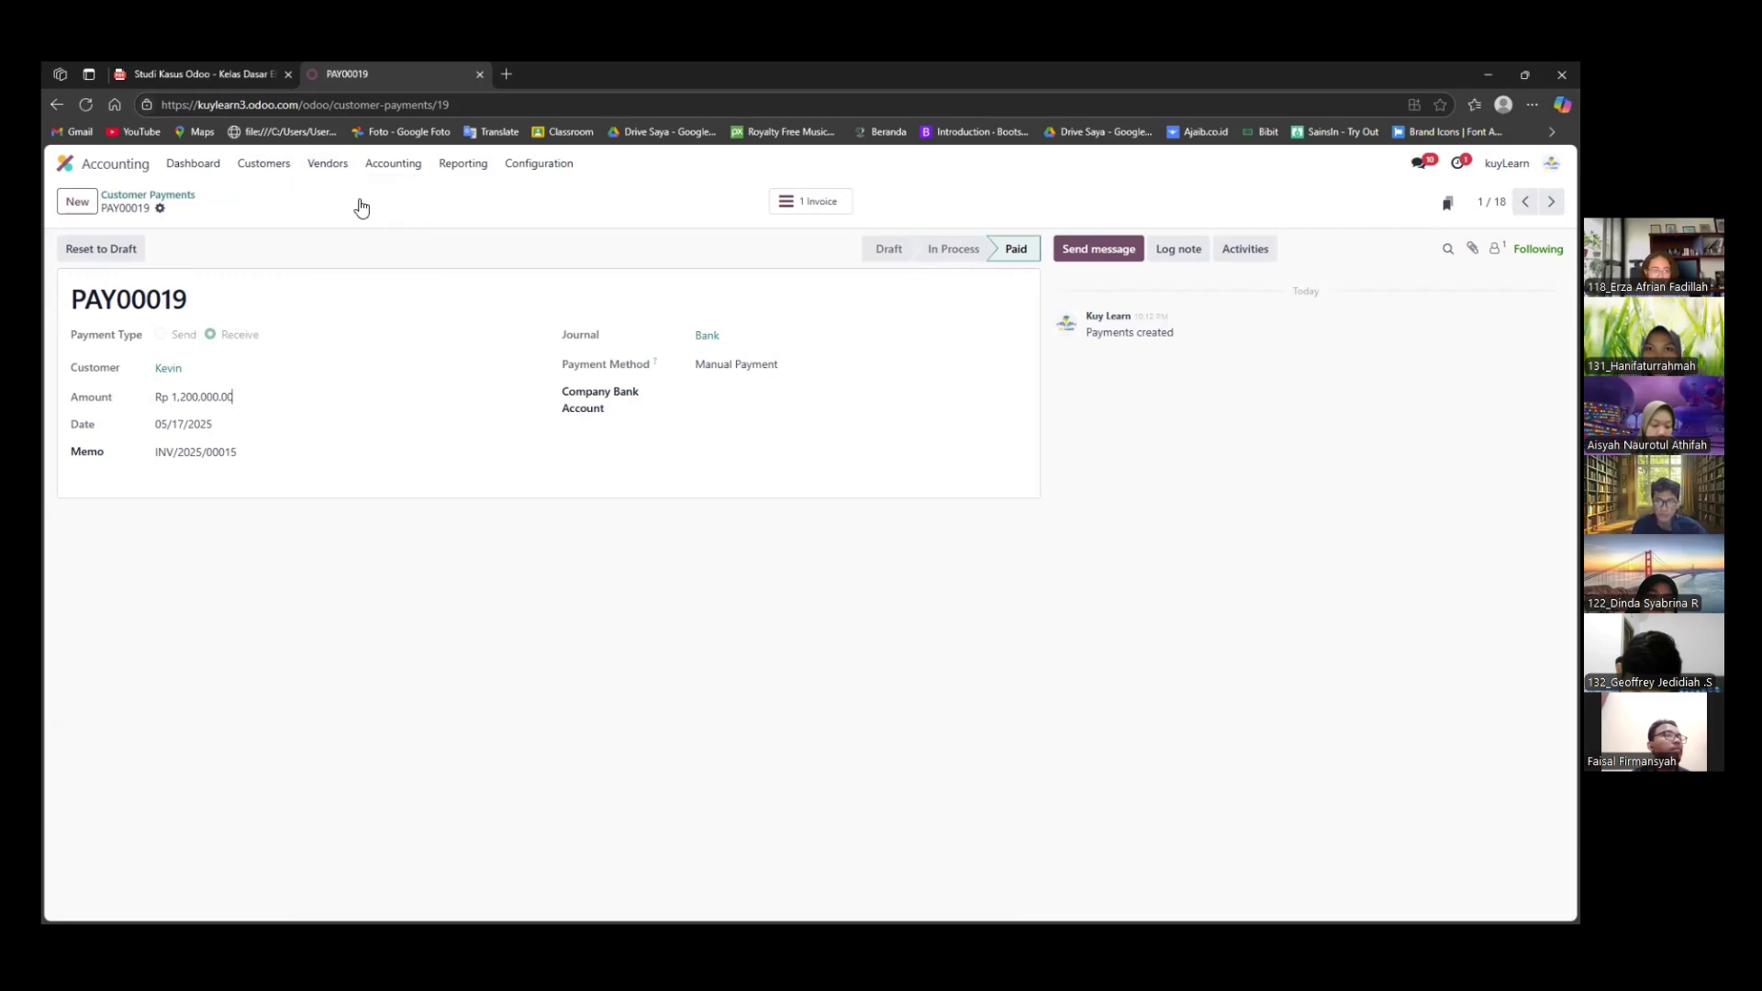
pyautogui.click(343, 163)
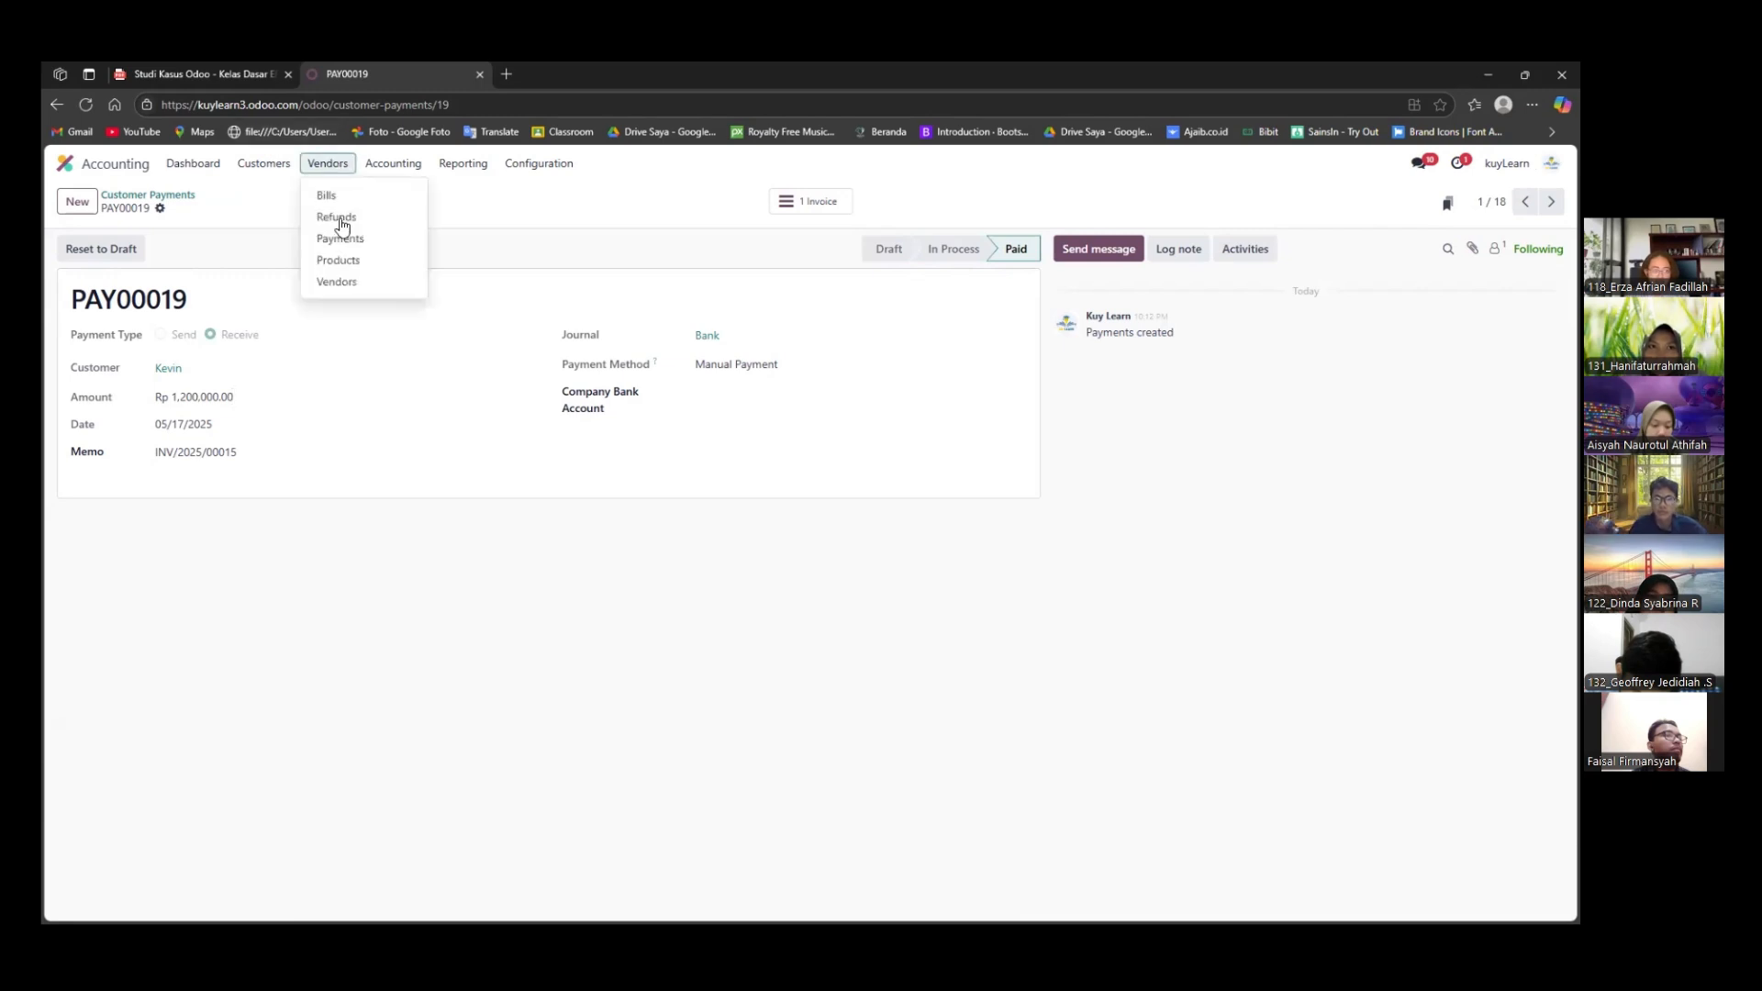
pyautogui.click(339, 198)
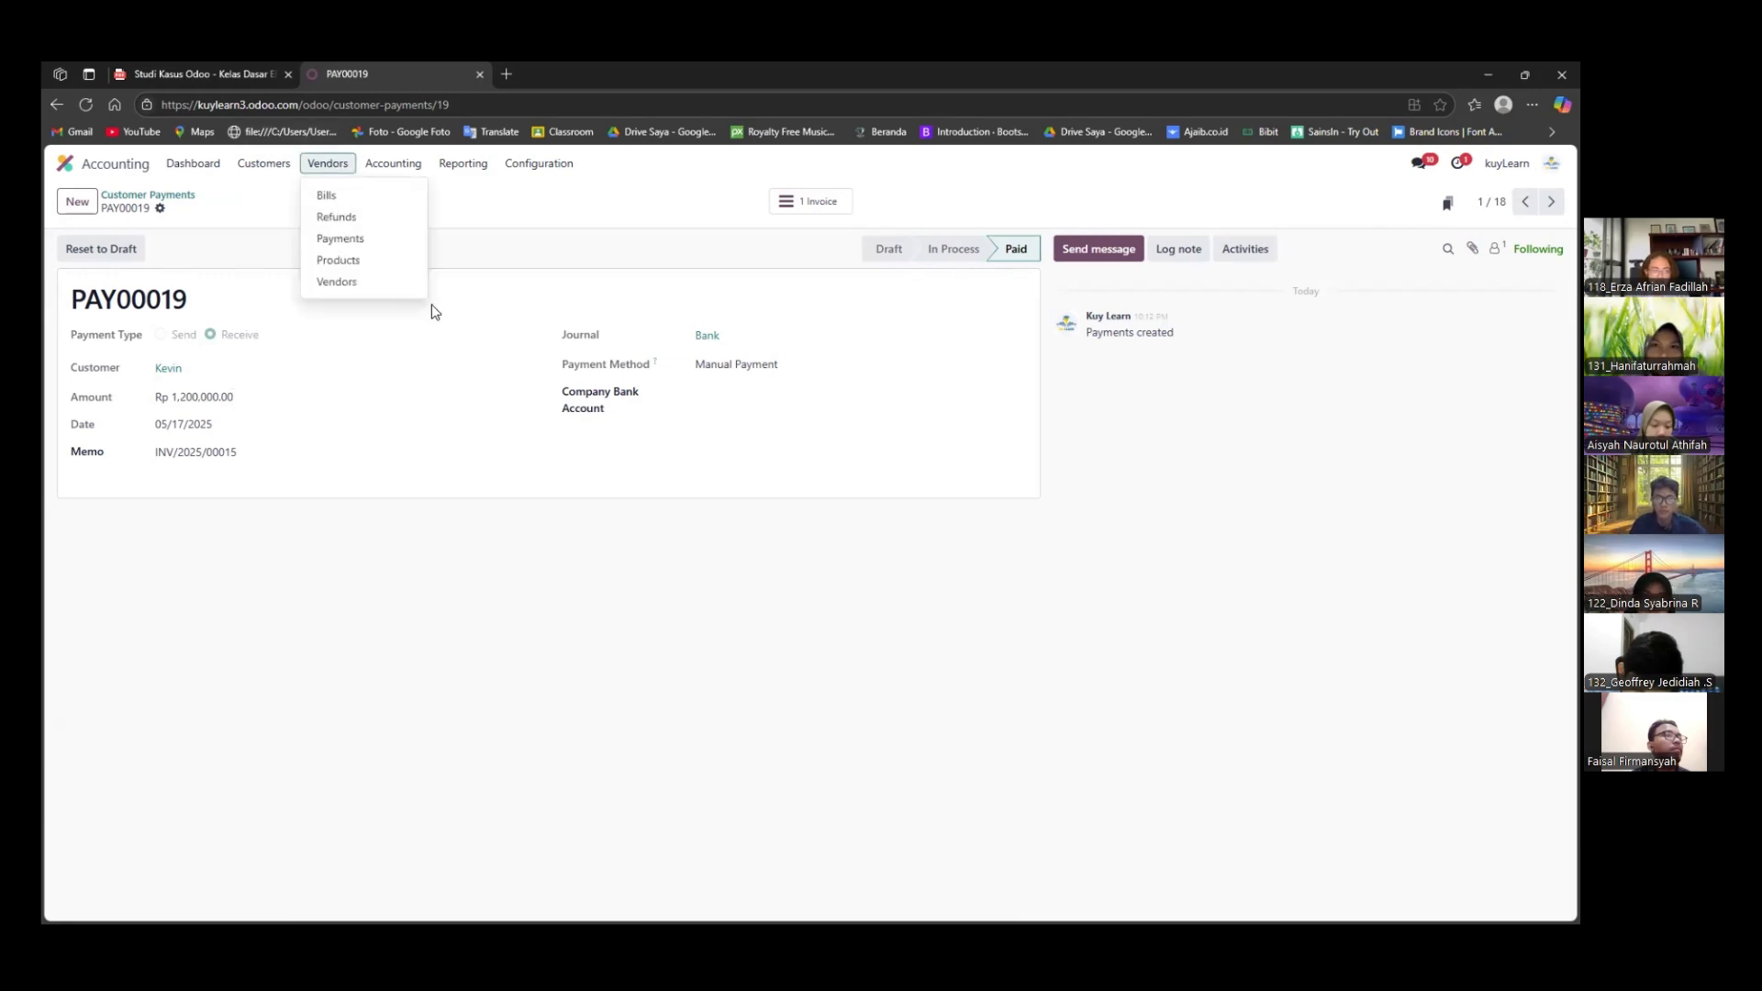
pyautogui.click(327, 164)
pyautogui.click(385, 278)
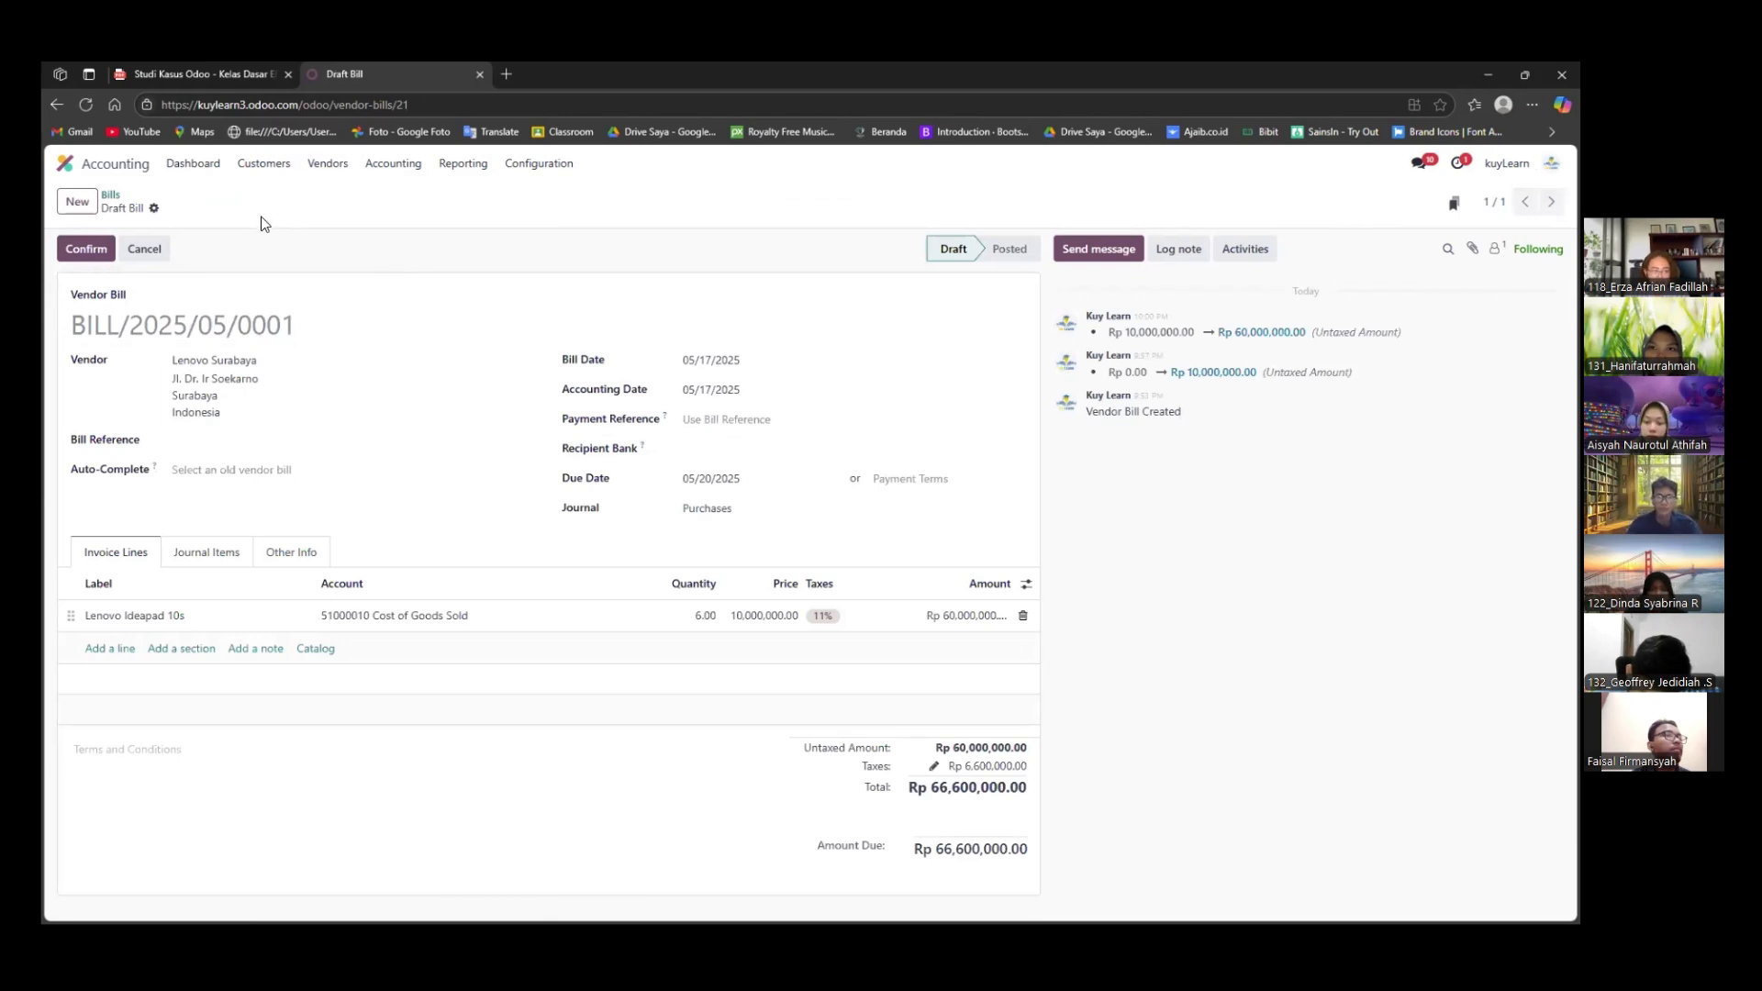
pyautogui.click(85, 248)
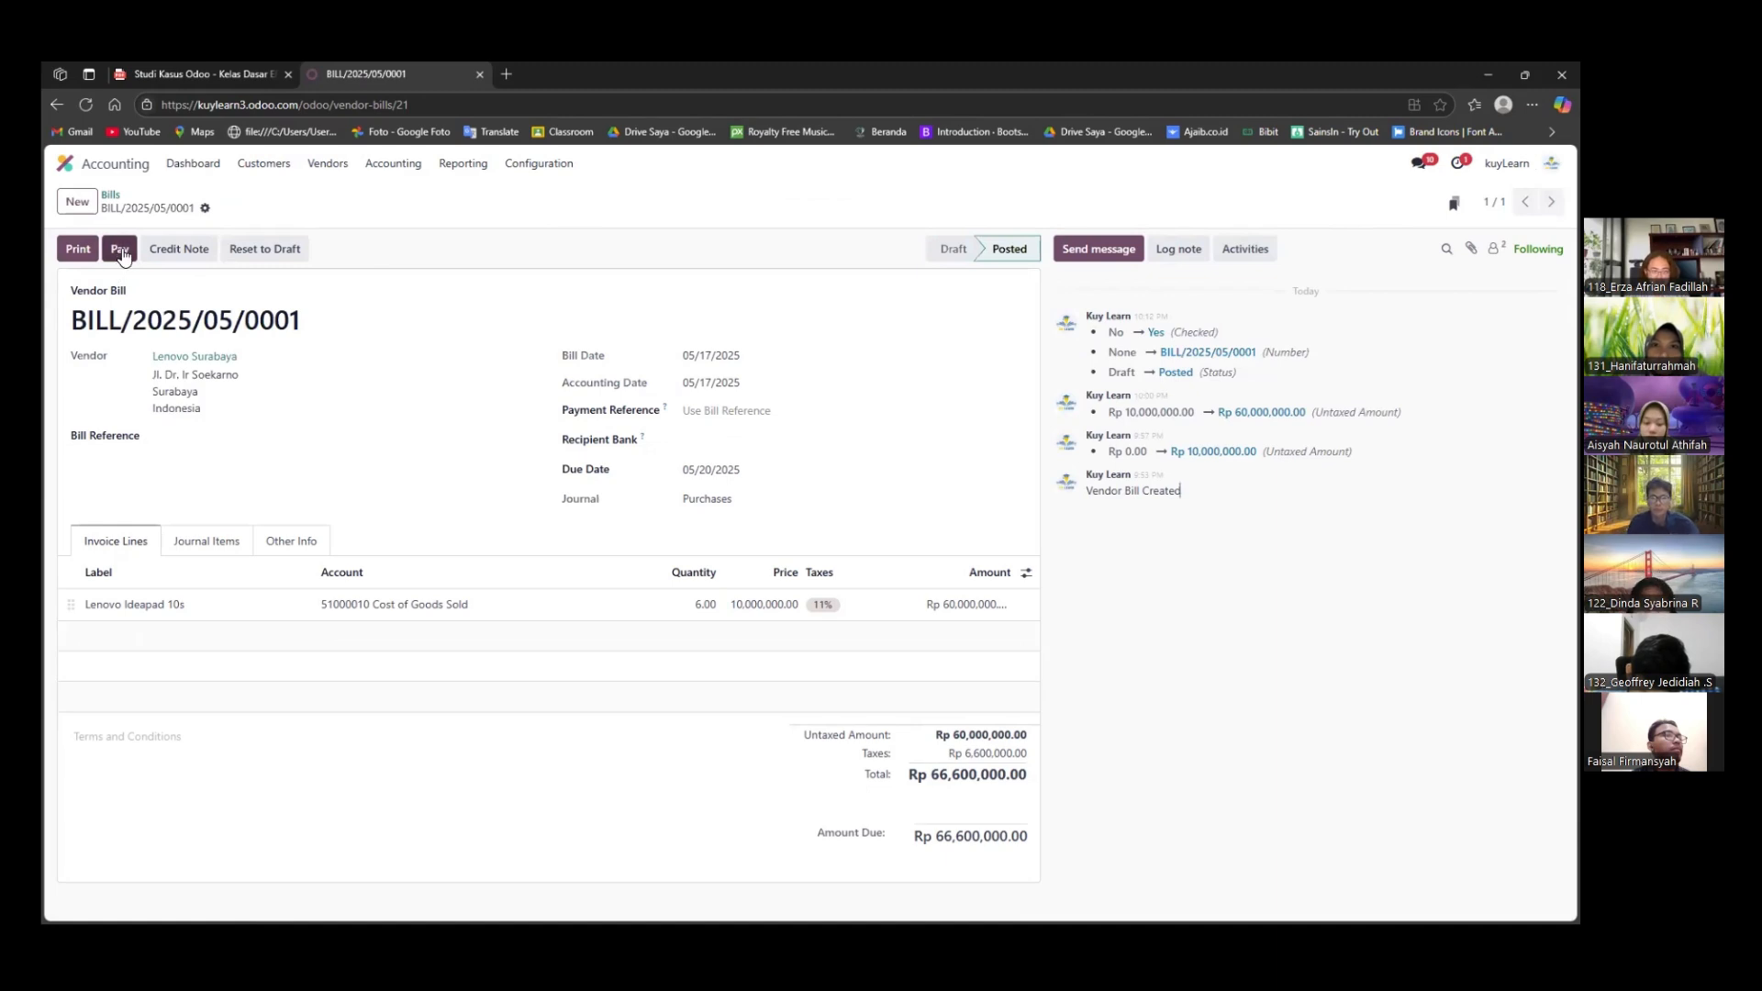
pyautogui.click(120, 248)
pyautogui.click(454, 631)
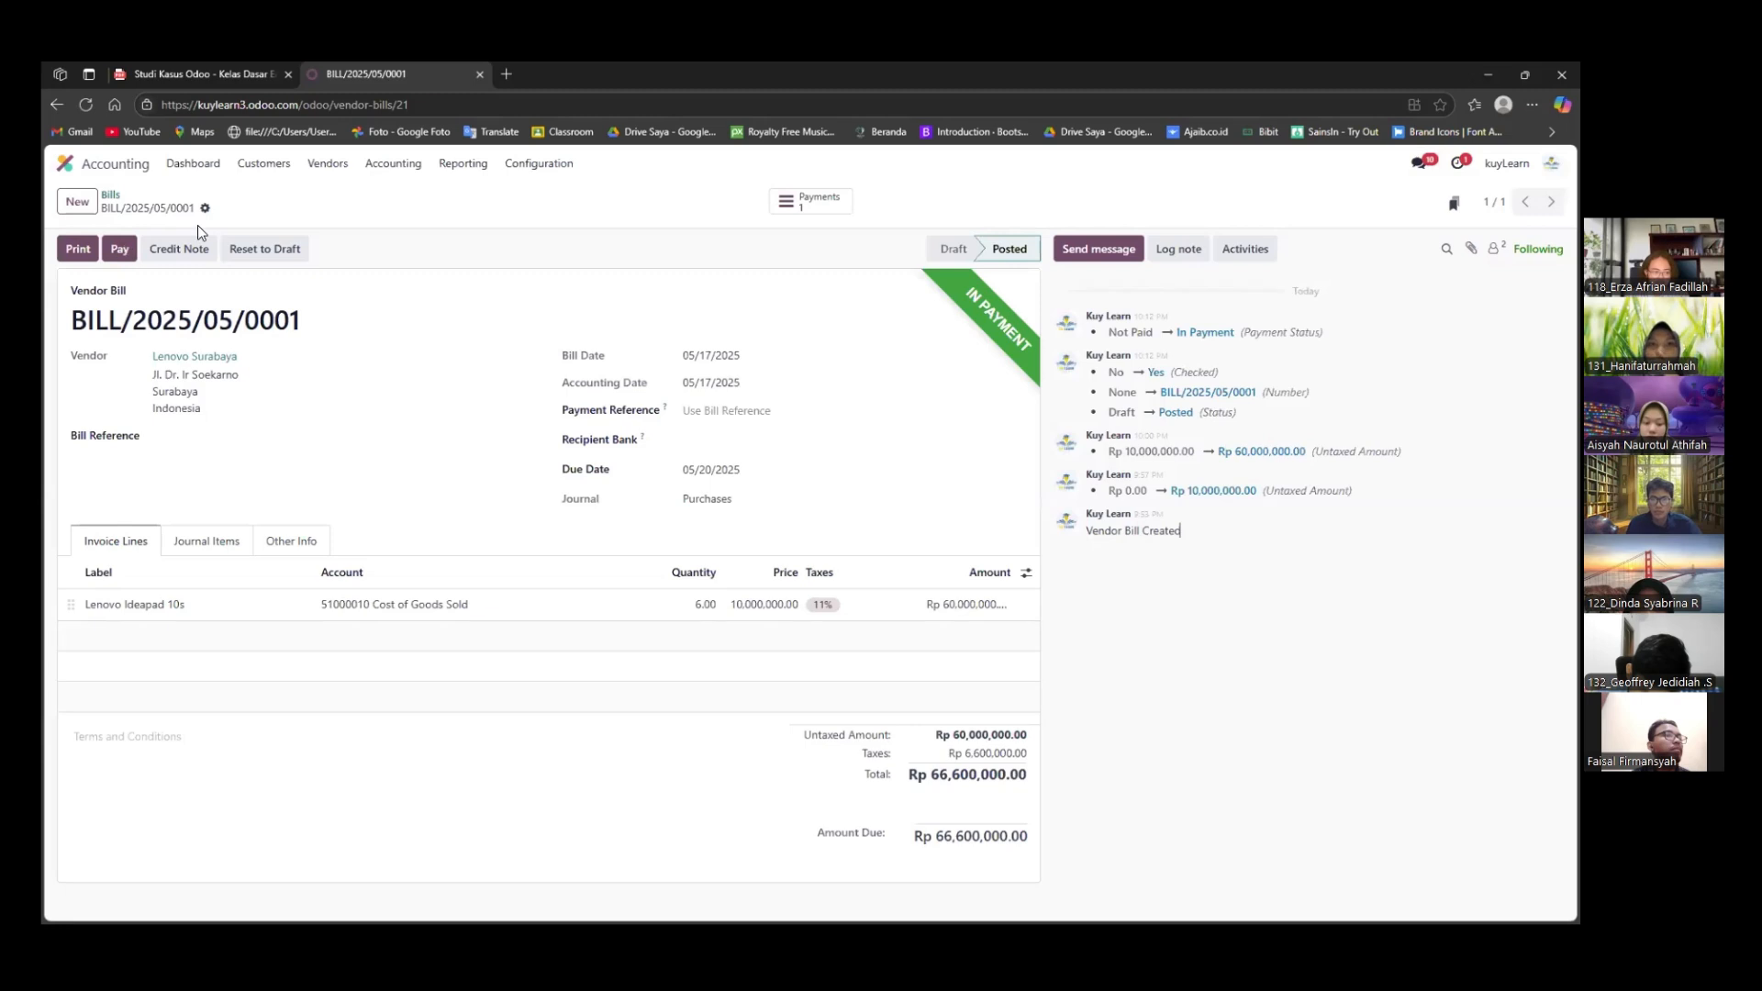
# Validate the Lenovo Surabaya payment among the vendor payments
pyautogui.click(331, 165)
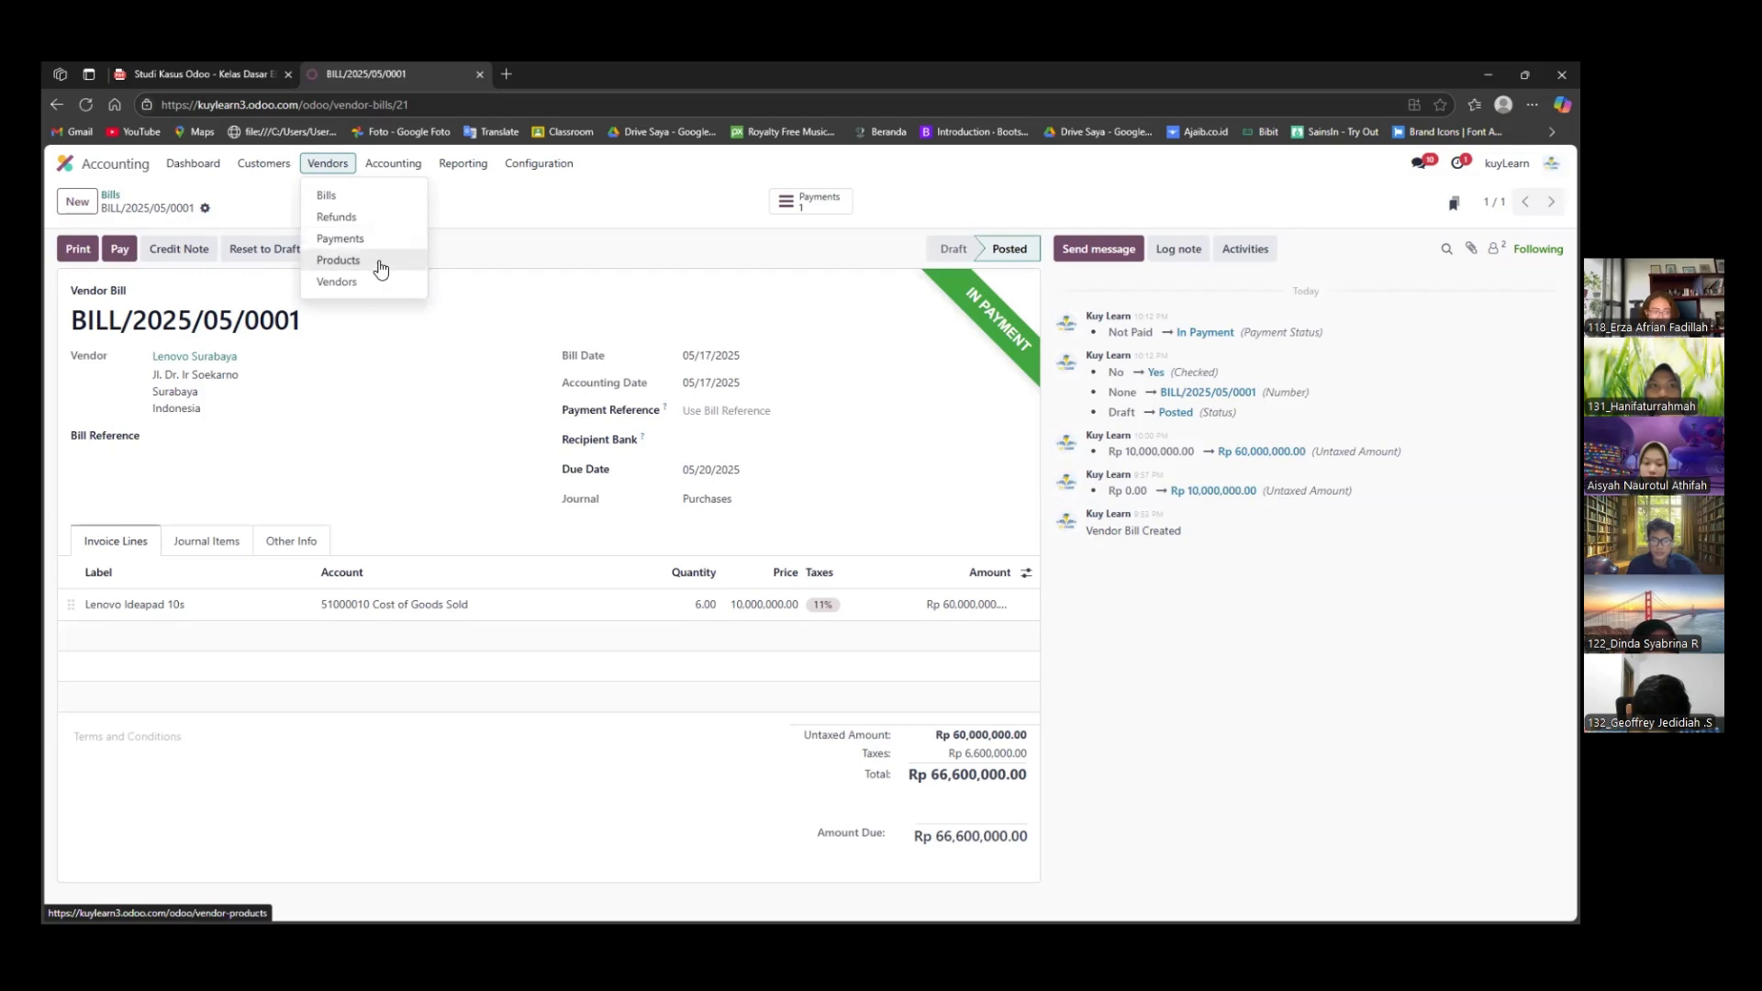
pyautogui.click(376, 240)
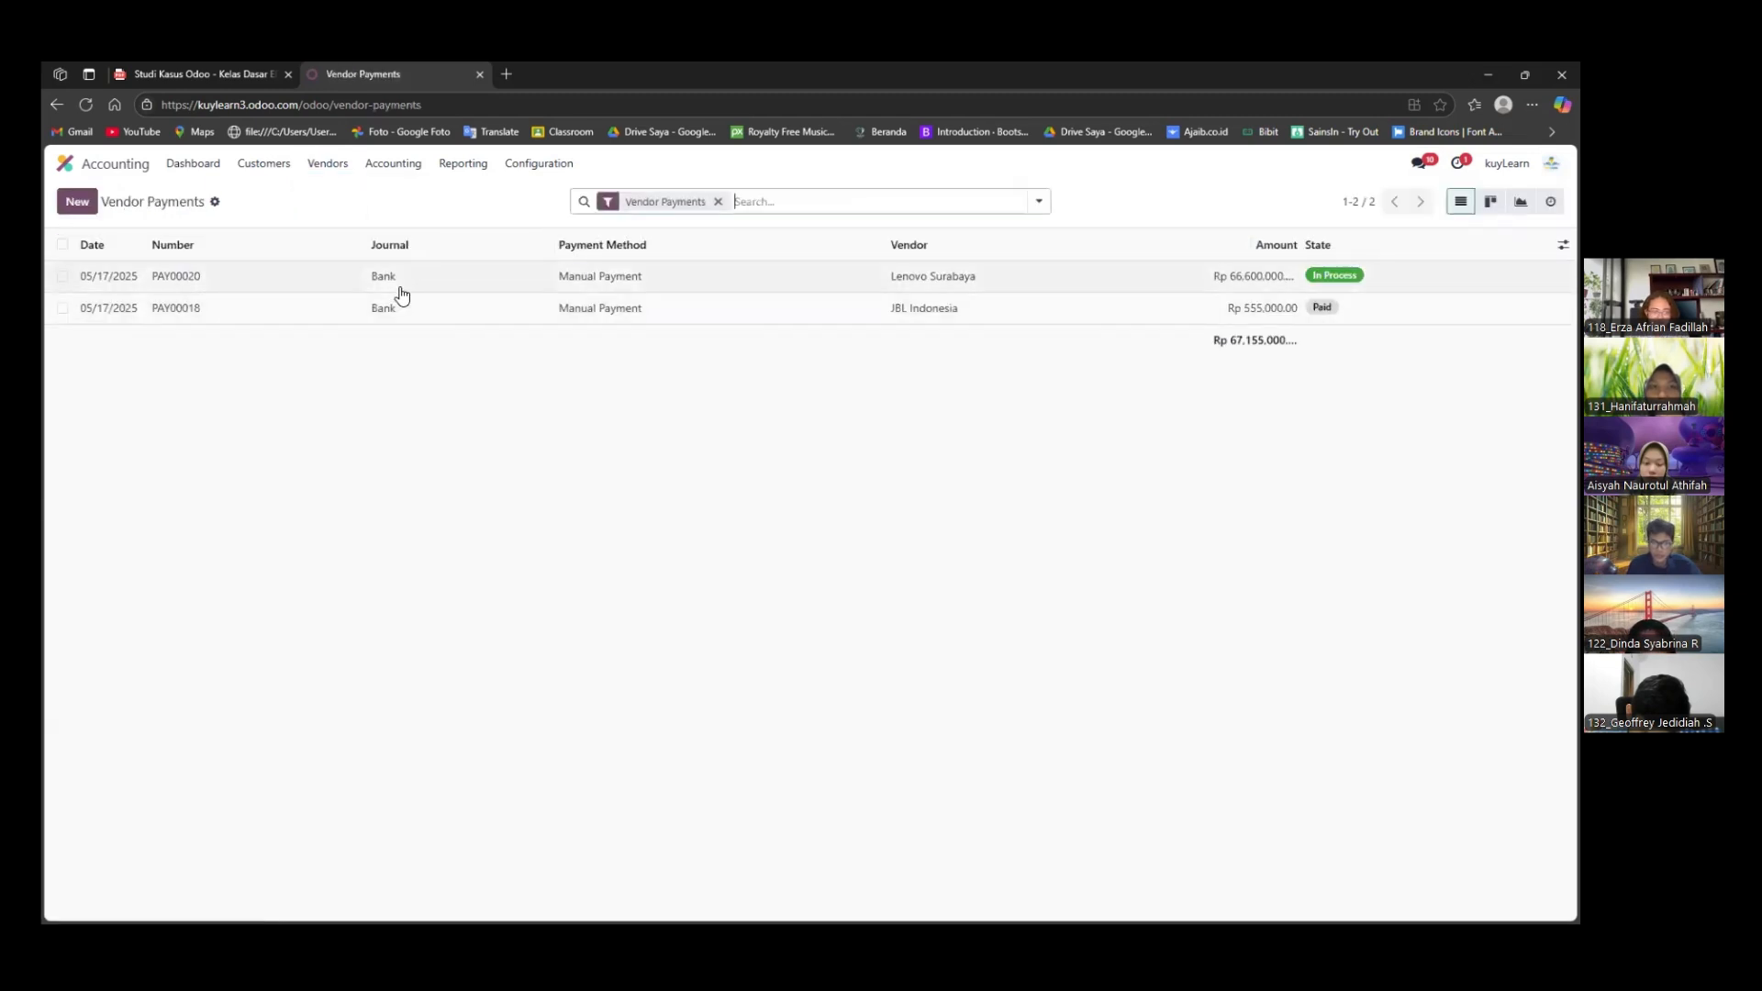
pyautogui.click(401, 289)
pyautogui.click(97, 249)
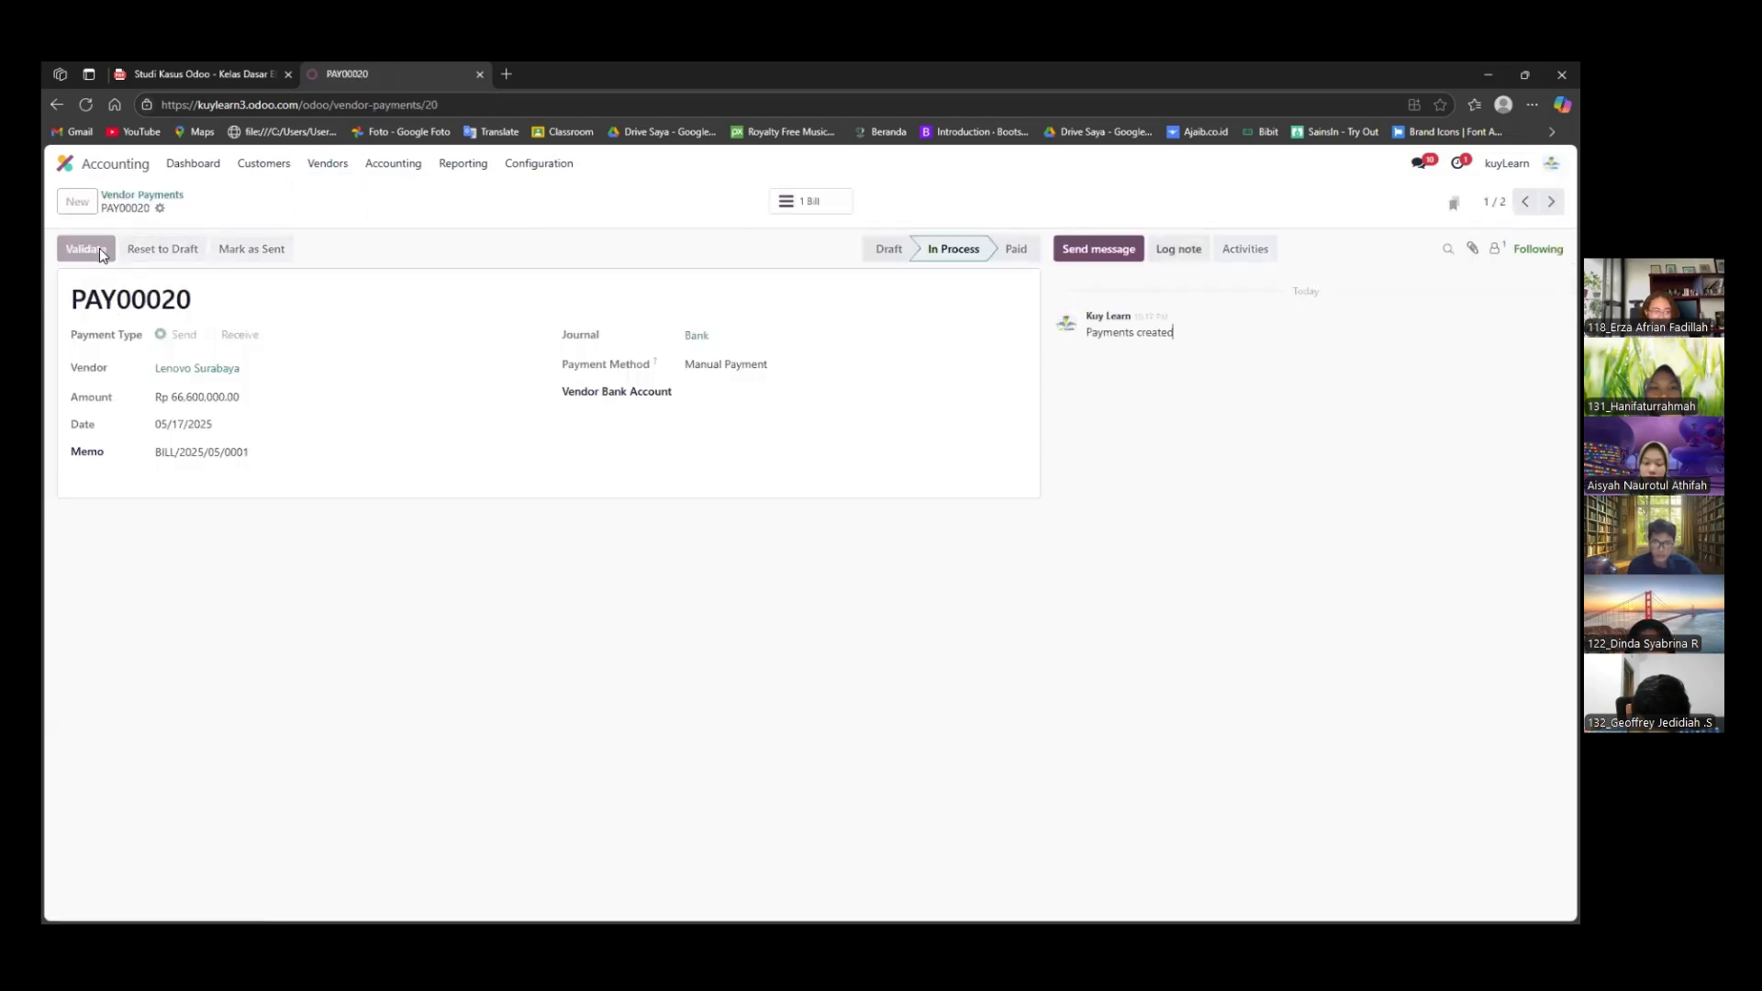
# Confirm the draft Lenovo Surabaya vendor refund for Lenovo Earbuds X9
pyautogui.click(320, 173)
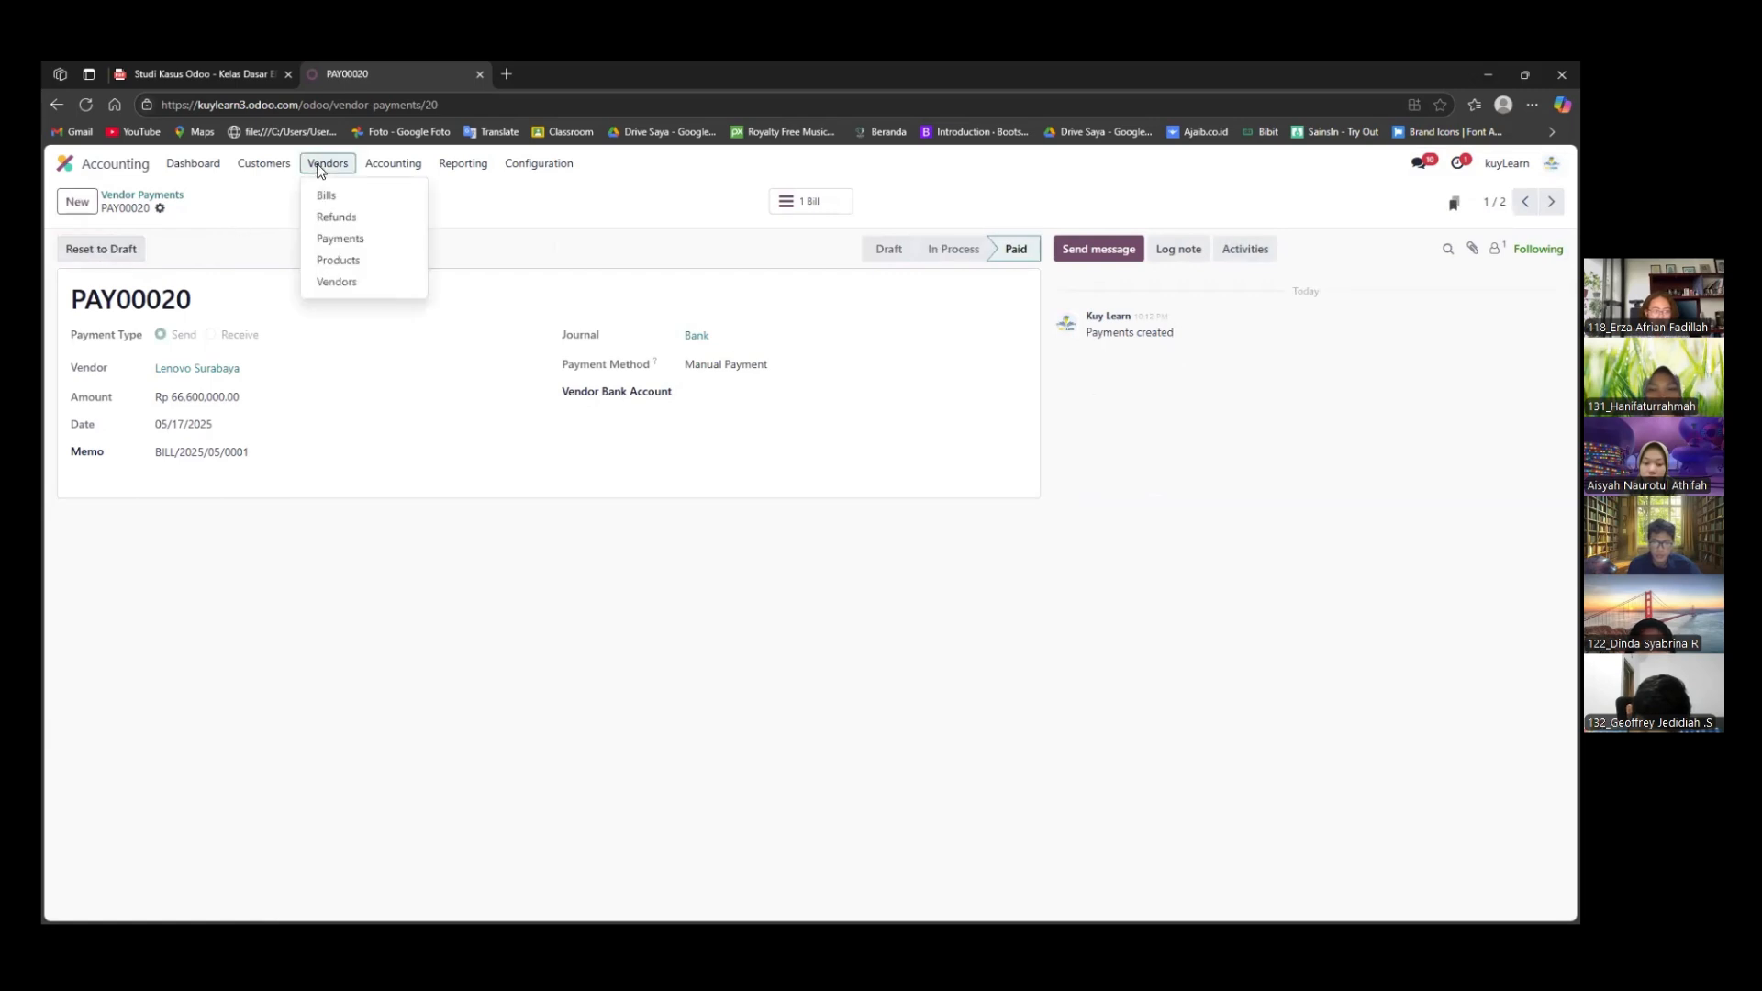
pyautogui.click(406, 227)
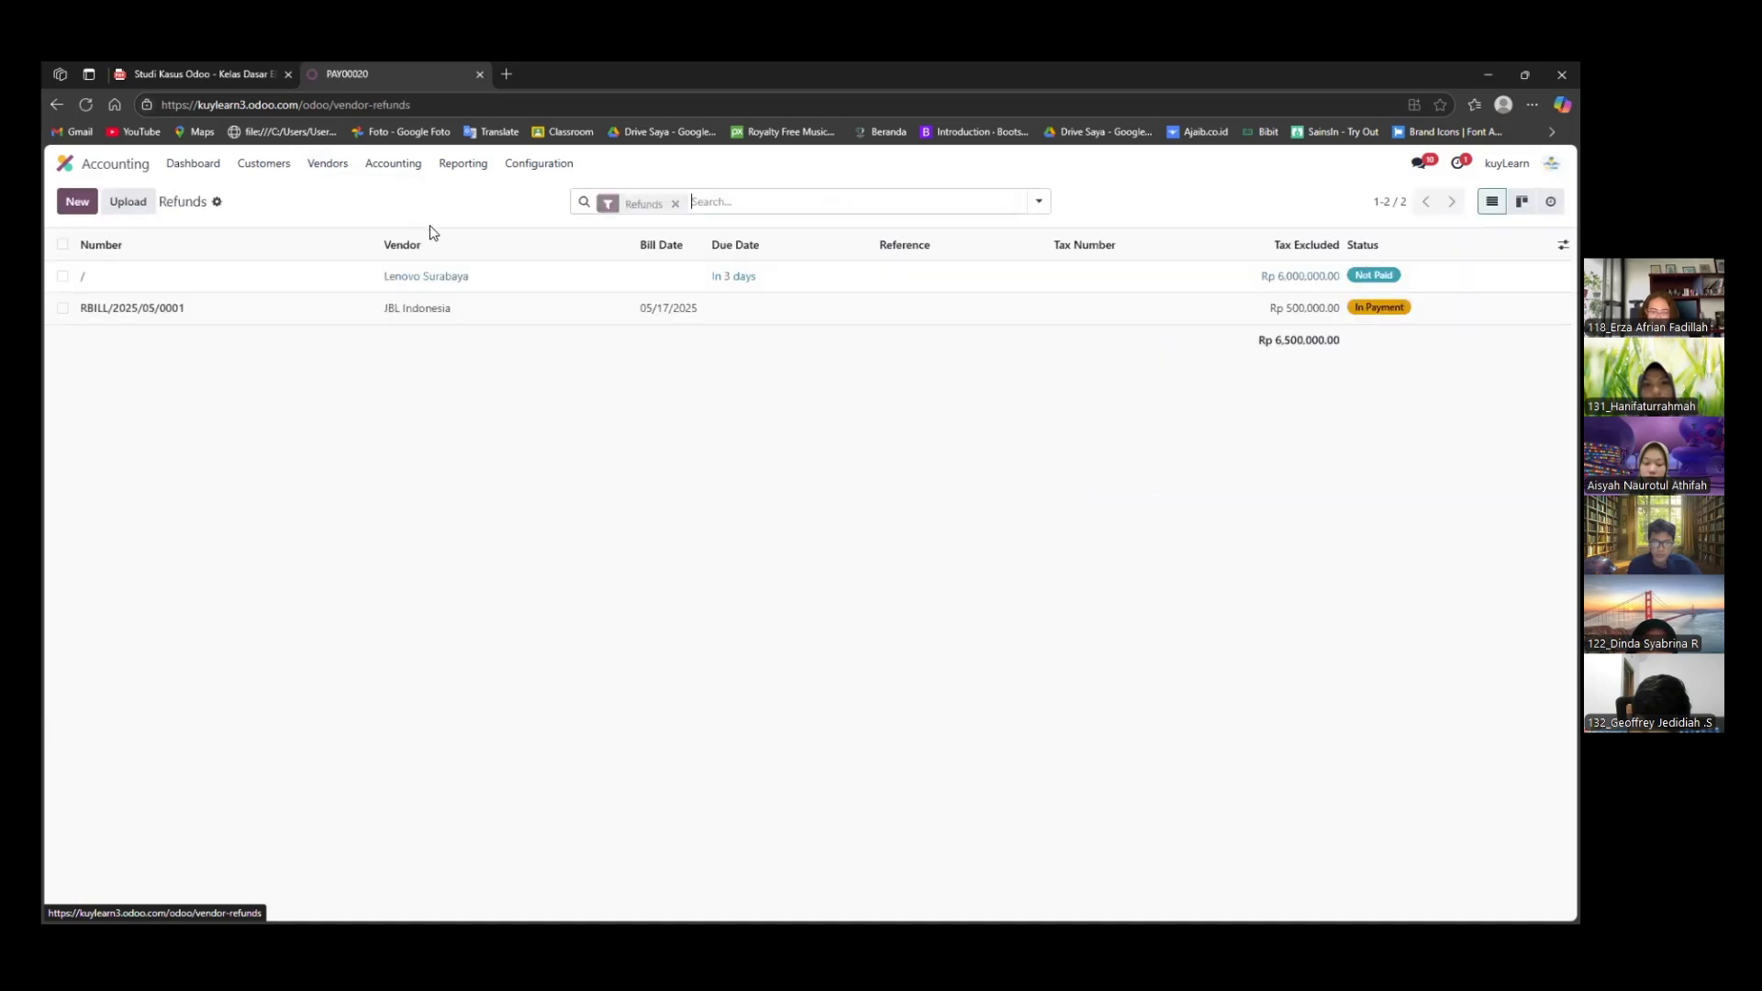
pyautogui.click(149, 279)
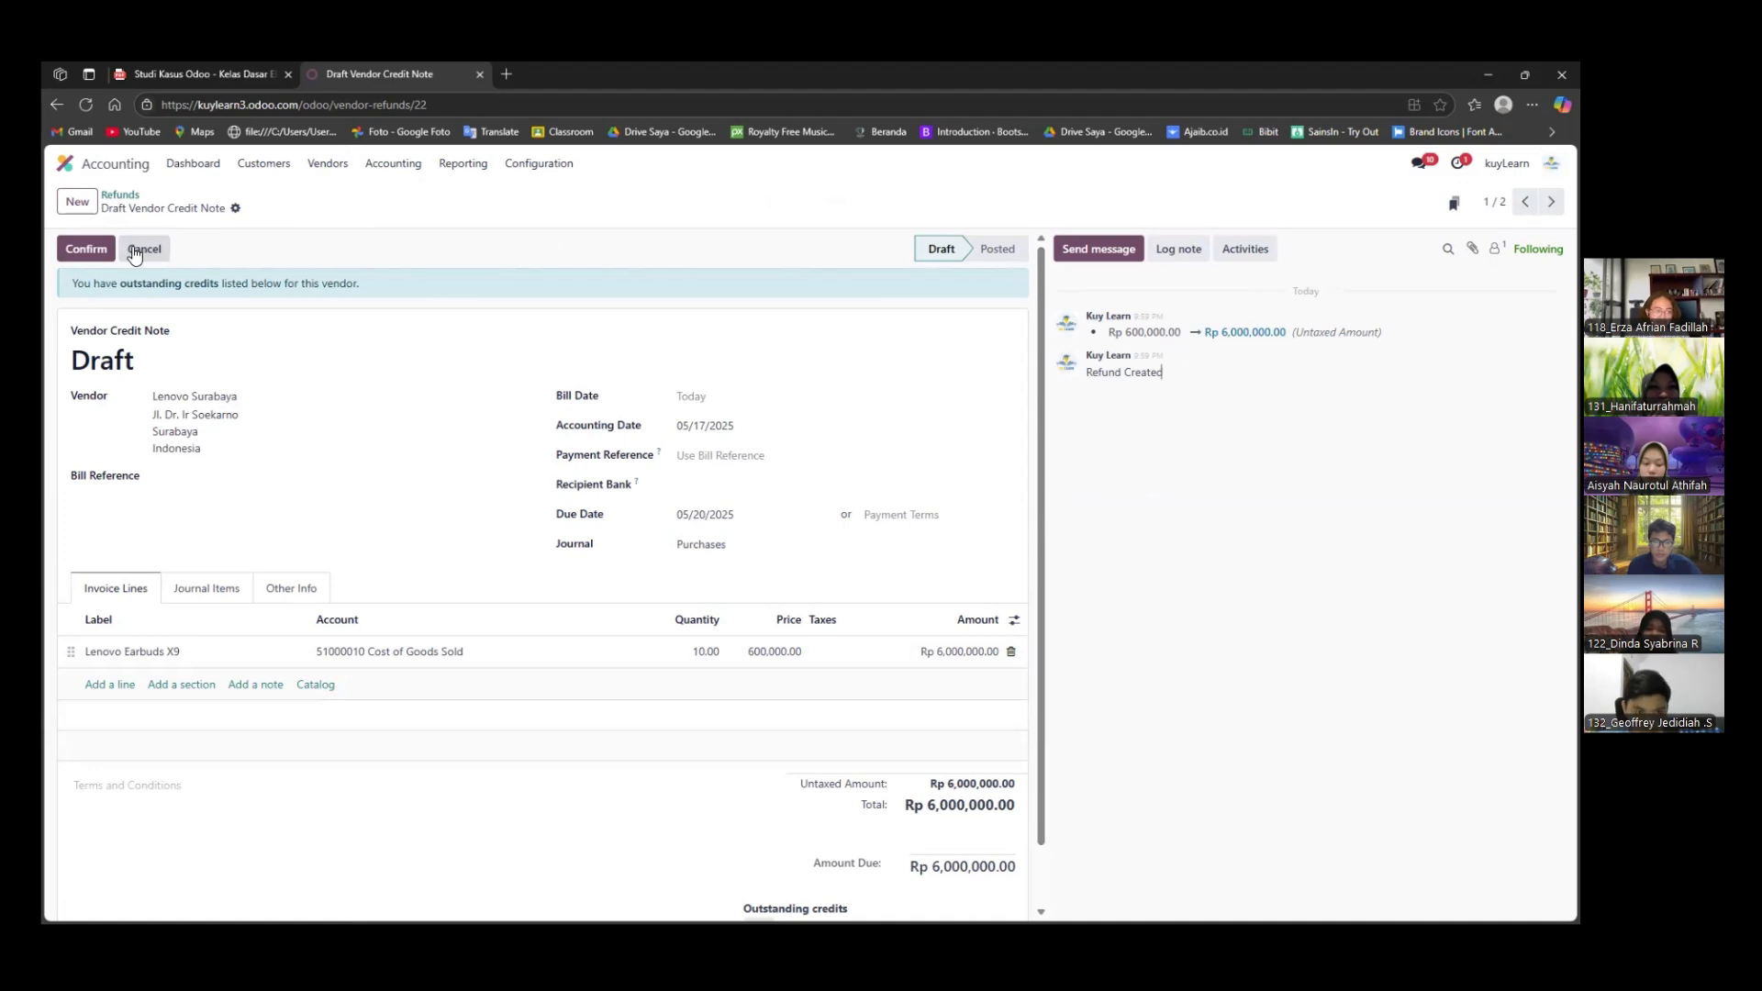
pyautogui.click(103, 253)
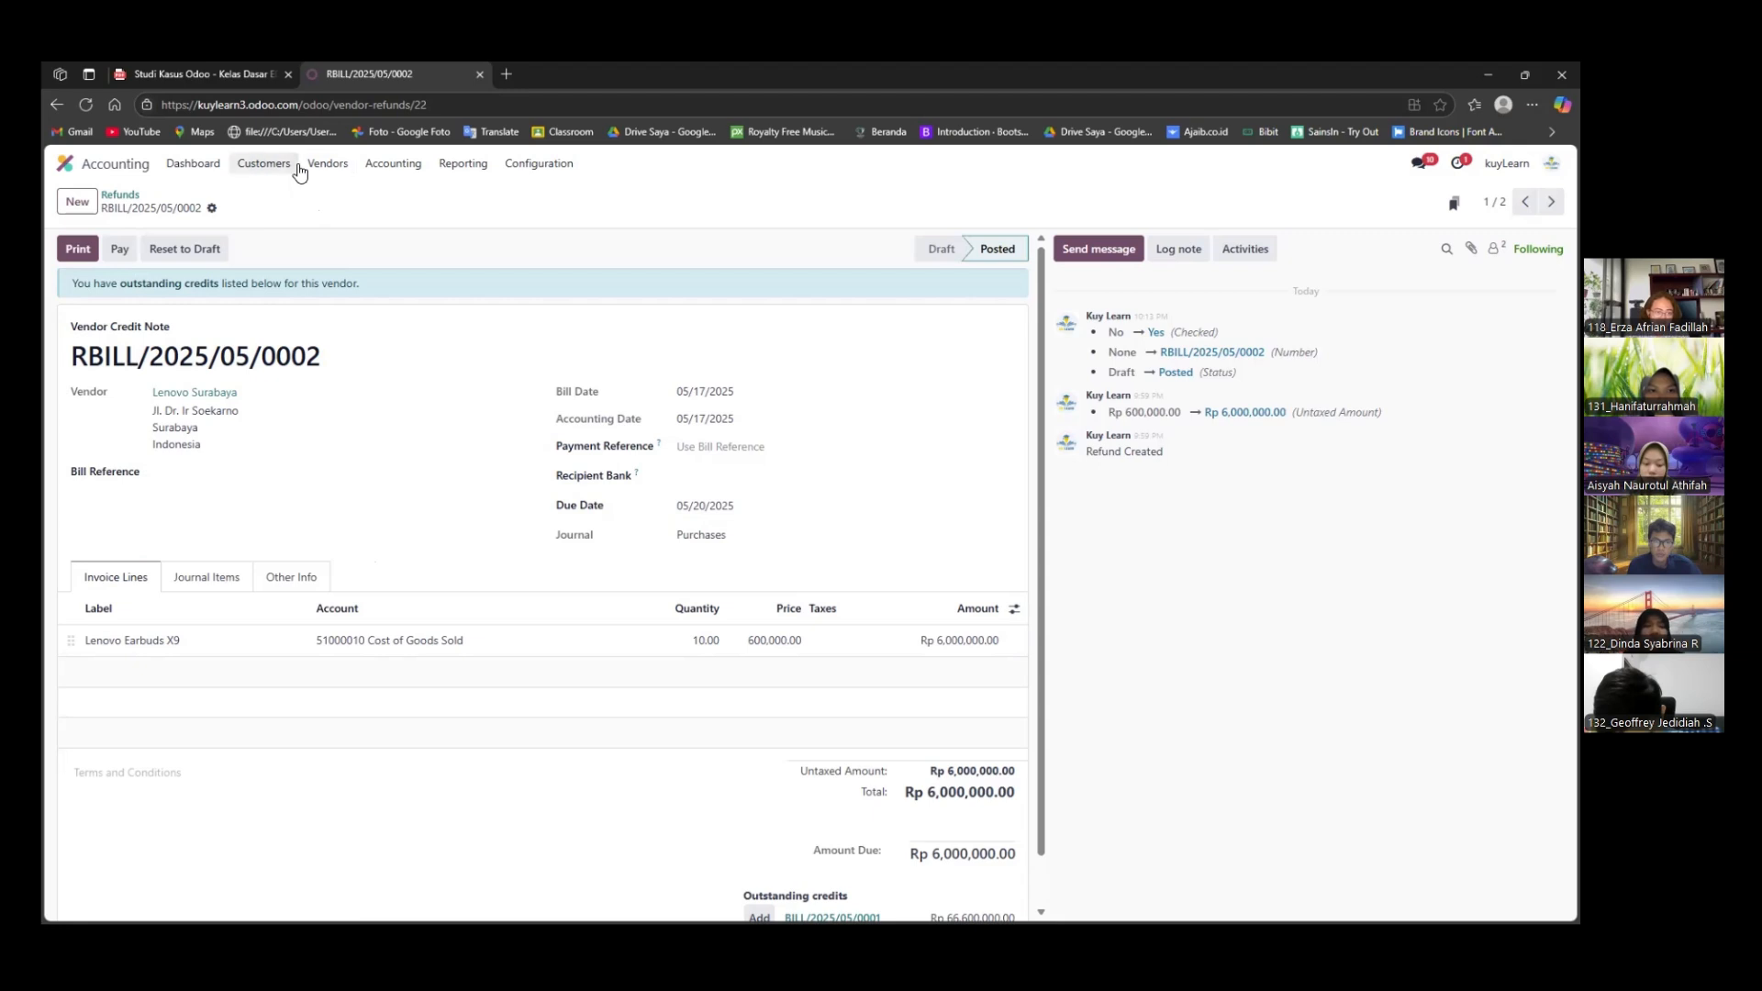
pyautogui.click(194, 163)
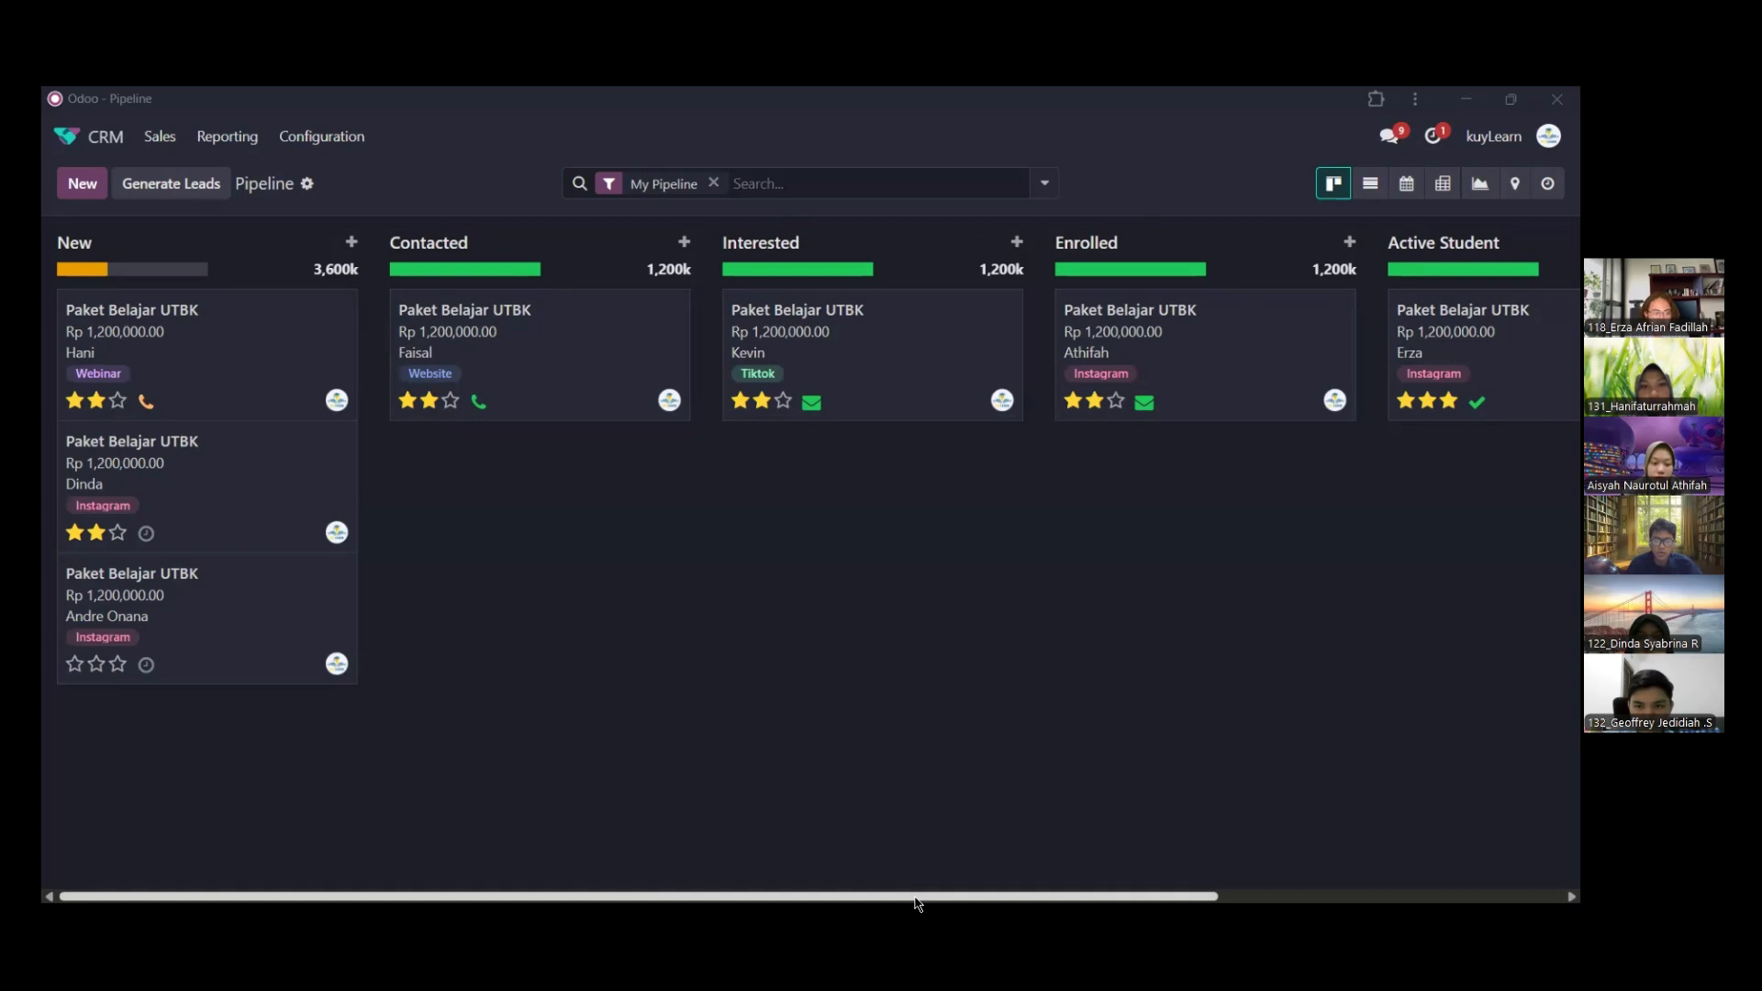
# Examine the Paket Belajar UTBK opportunities across the CRM pipeline stages from New to Active Student
pyautogui.moveTo(911, 882); pyautogui.dragTo(746, 806)
pyautogui.moveTo(538, 822); pyautogui.dragTo(505, 822)
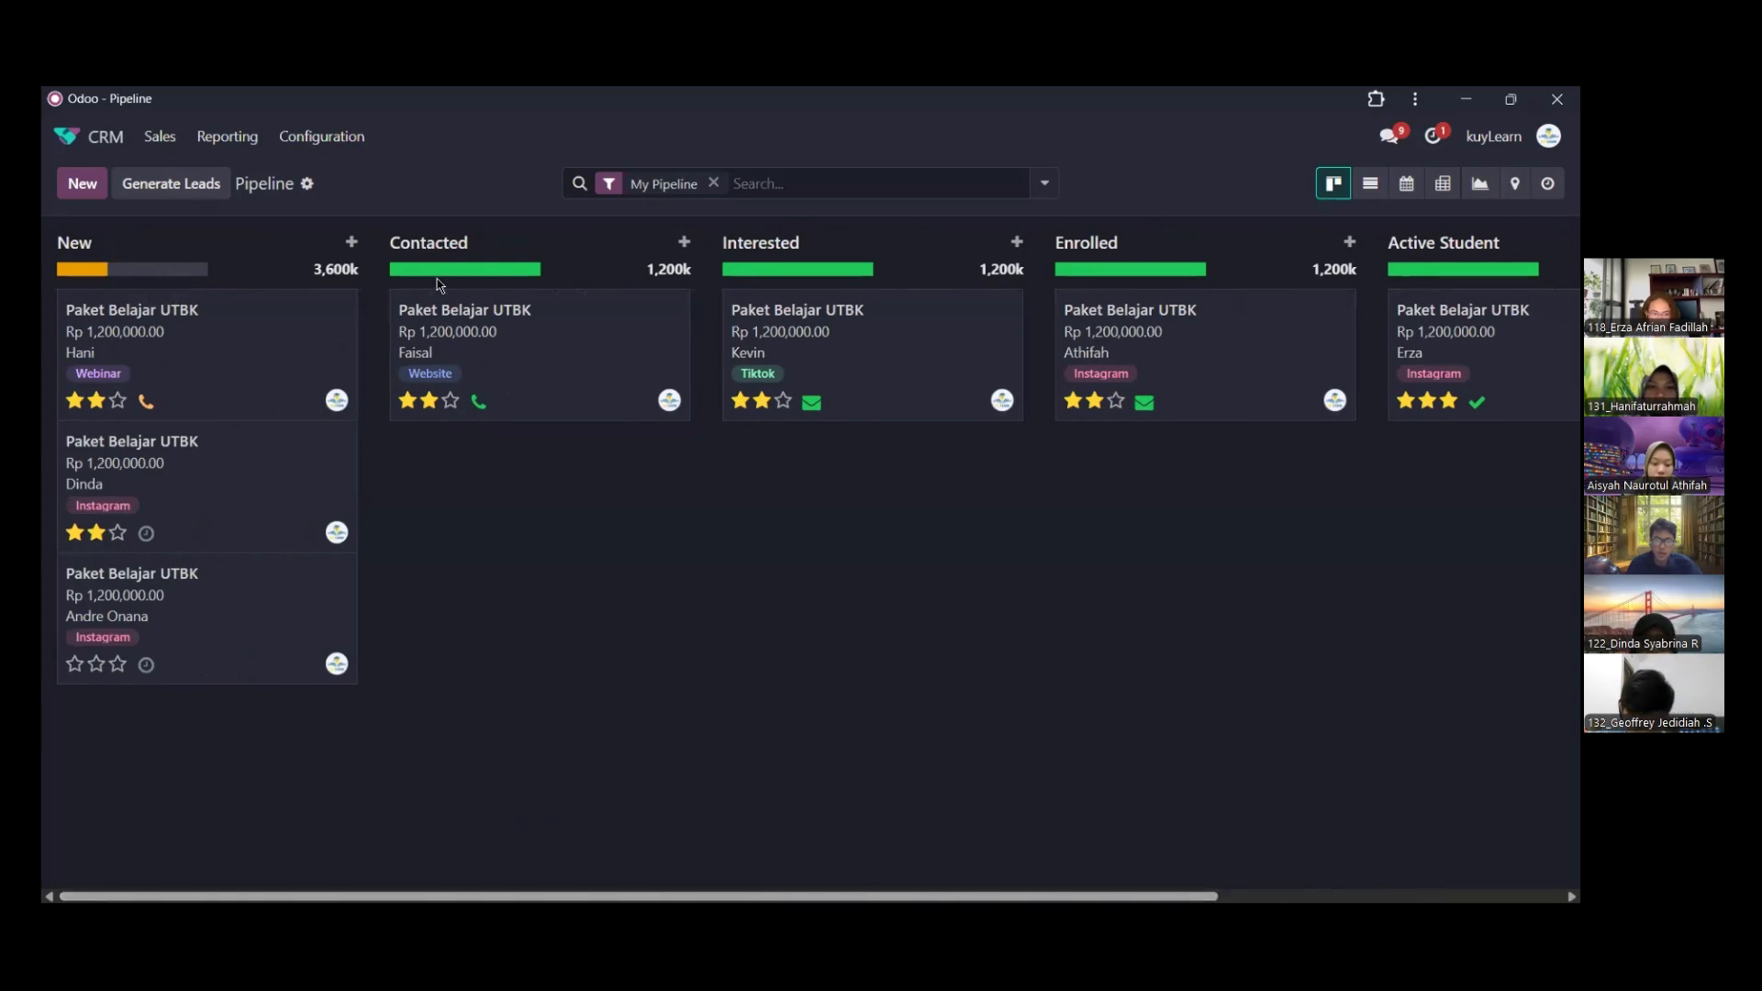
pyautogui.hscroll(5, 799, 872)
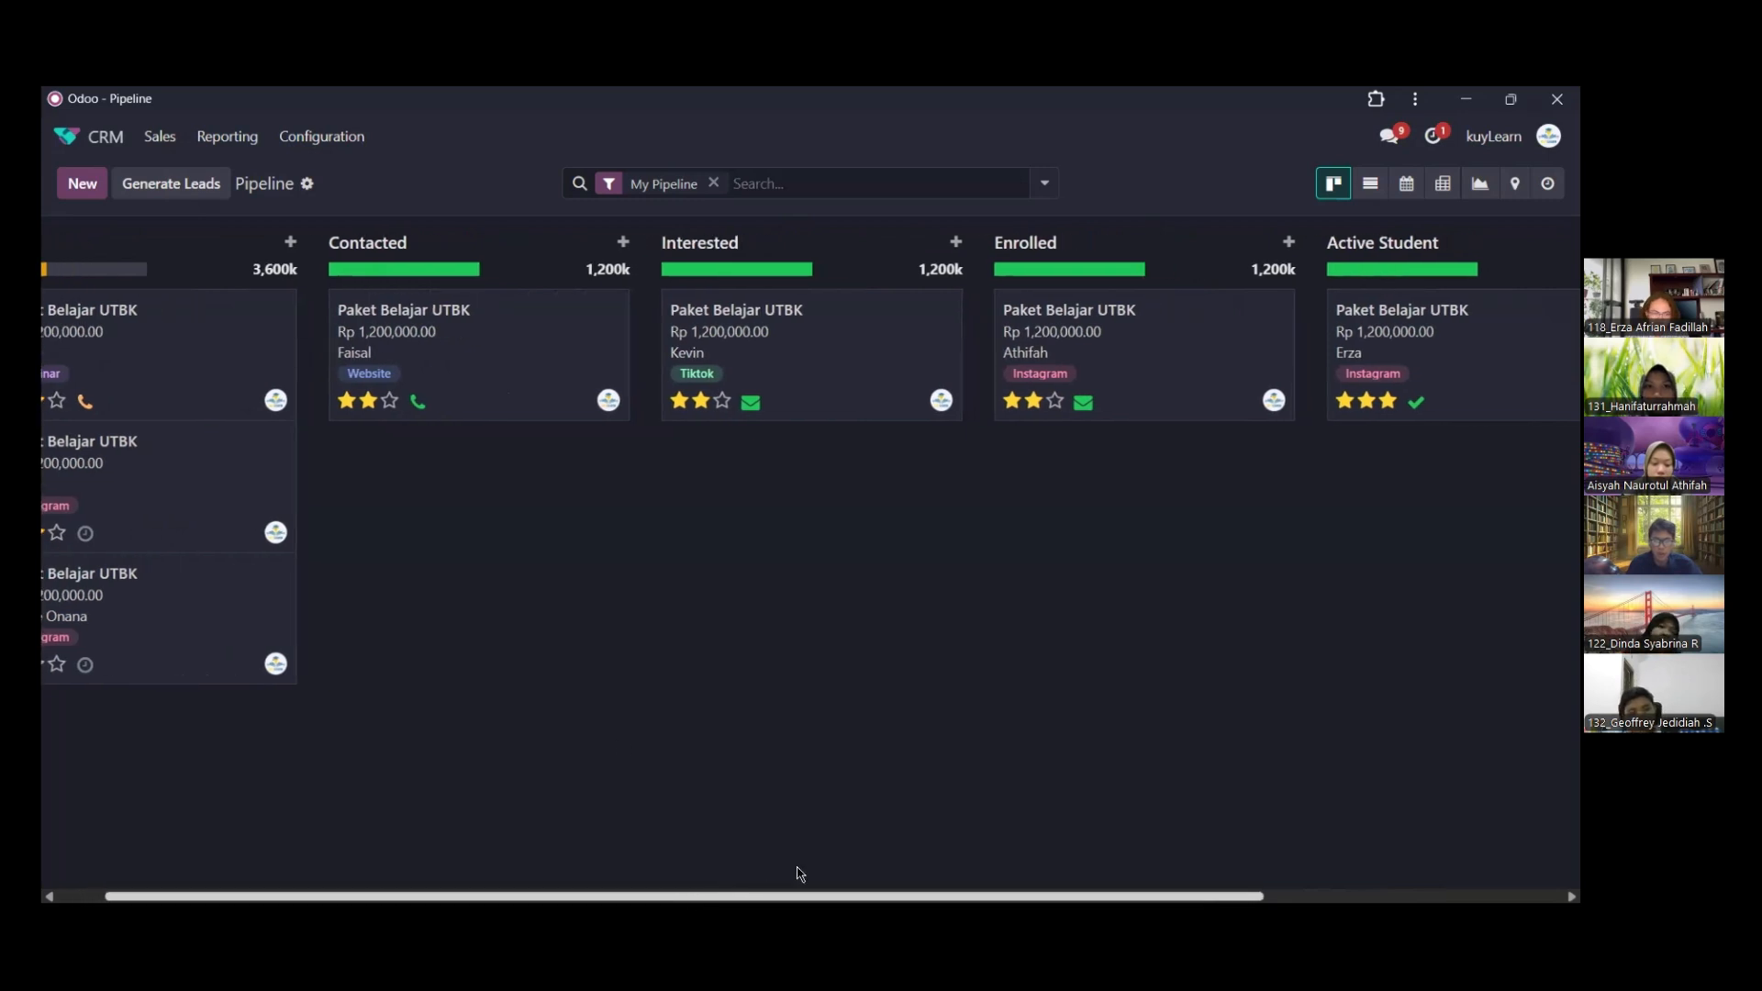
pyautogui.hscroll(-4, 954, 836)
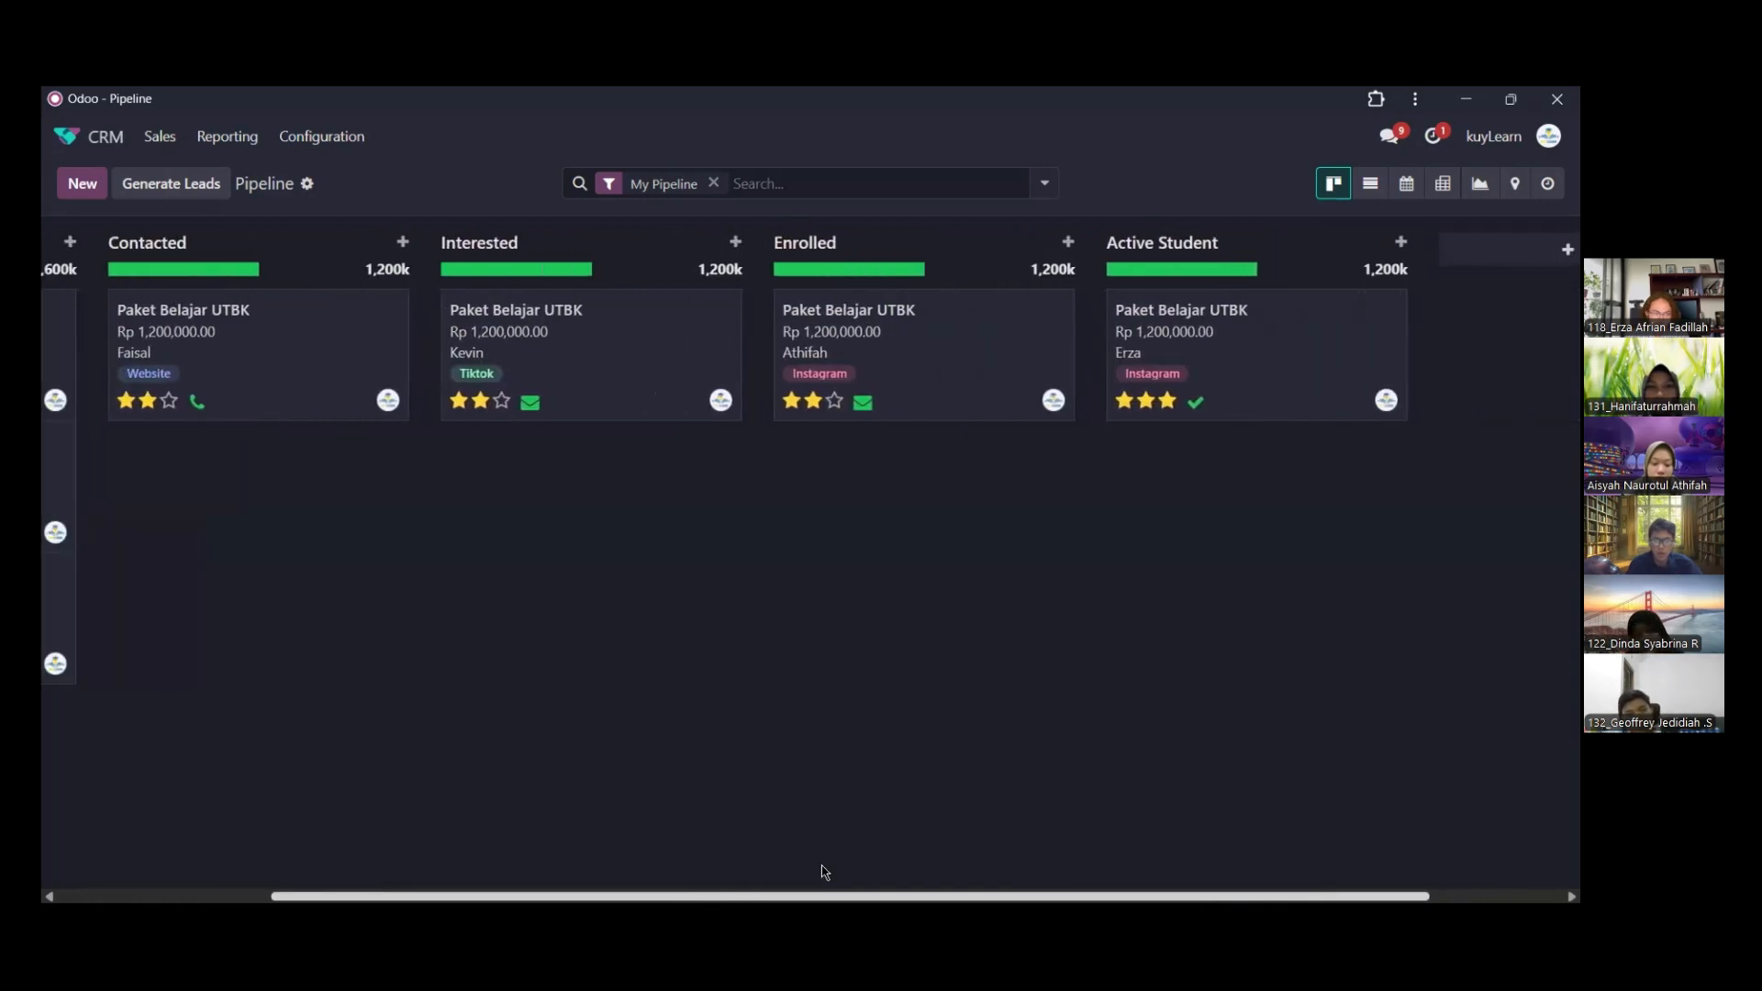
pyautogui.hscroll(-1, 642, 881)
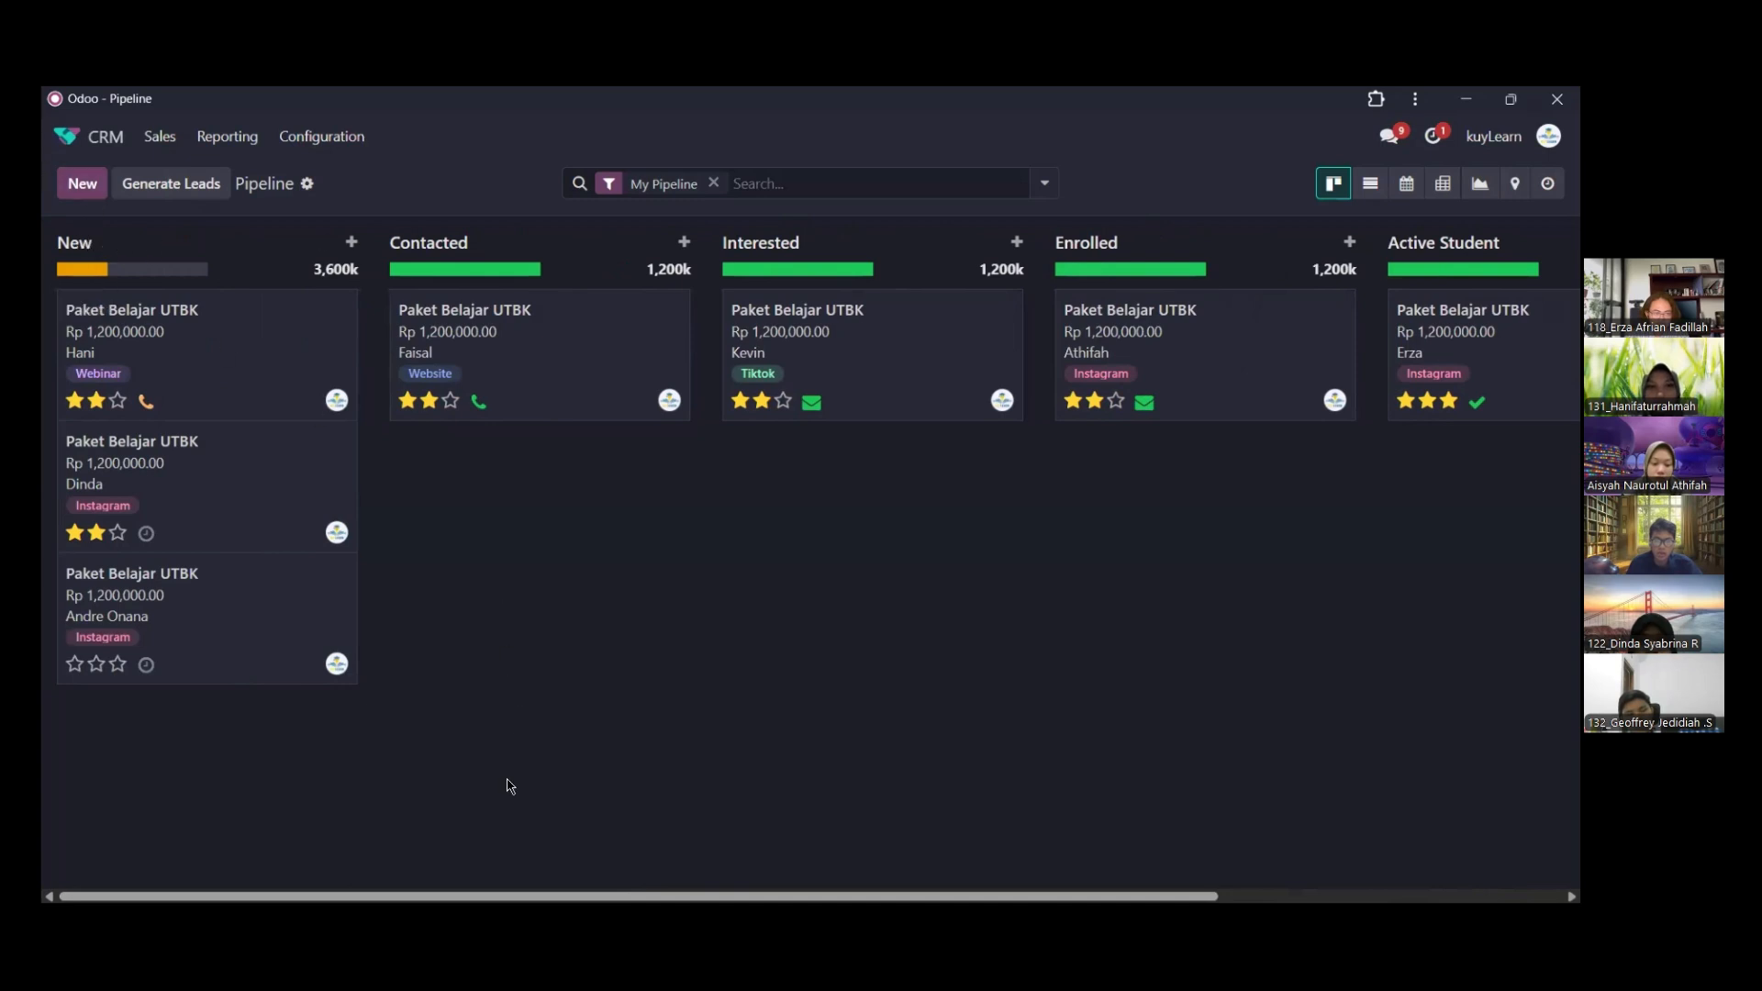
pyautogui.moveTo(477, 908); pyautogui.dragTo(466, 907)
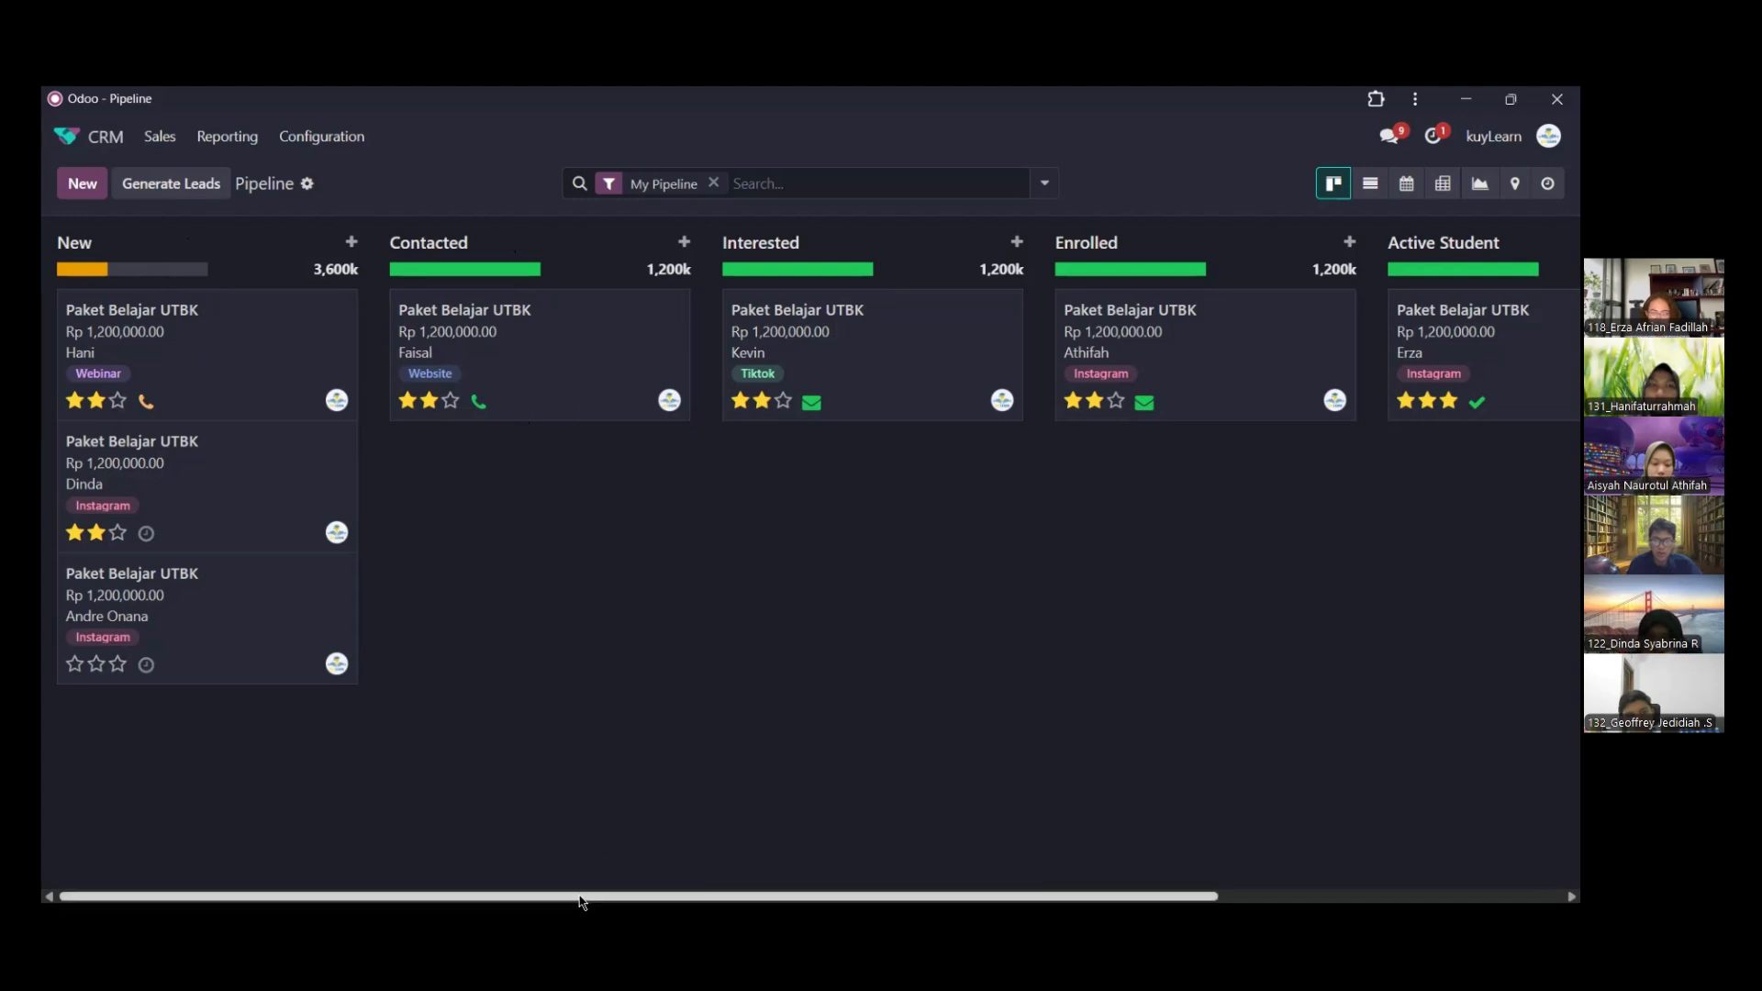
pyautogui.moveTo(581, 897); pyautogui.dragTo(758, 870)
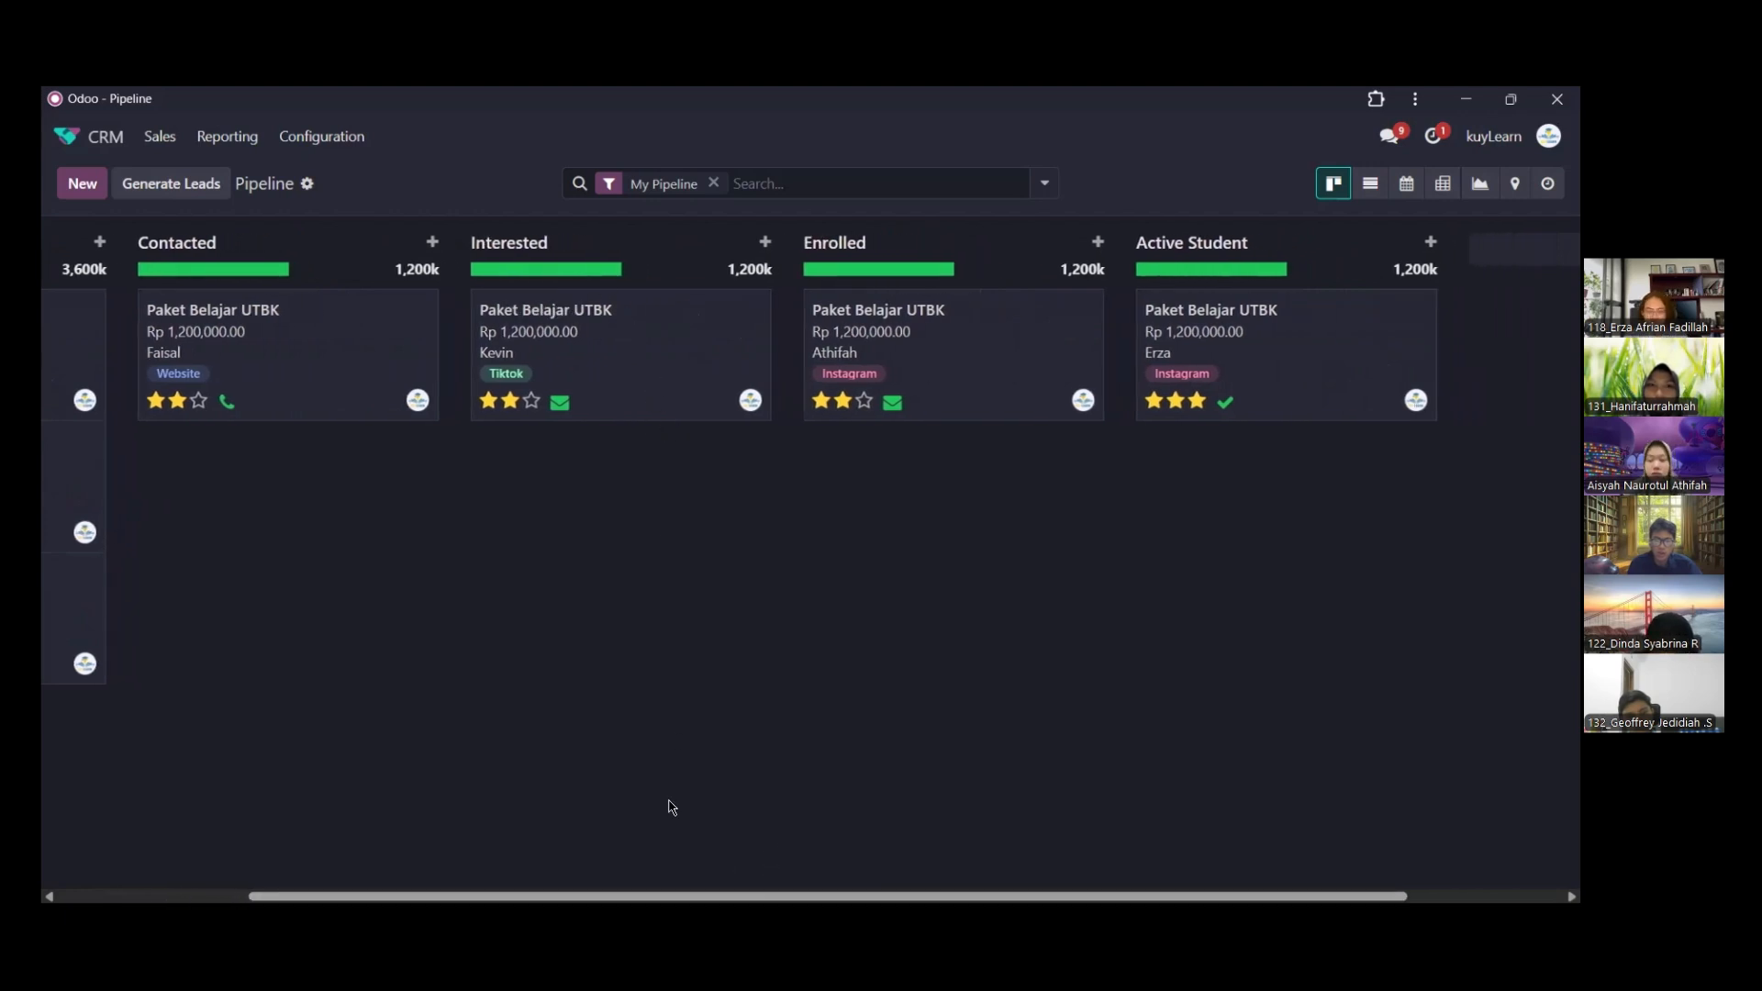
pyautogui.moveTo(644, 899); pyautogui.dragTo(669, 885)
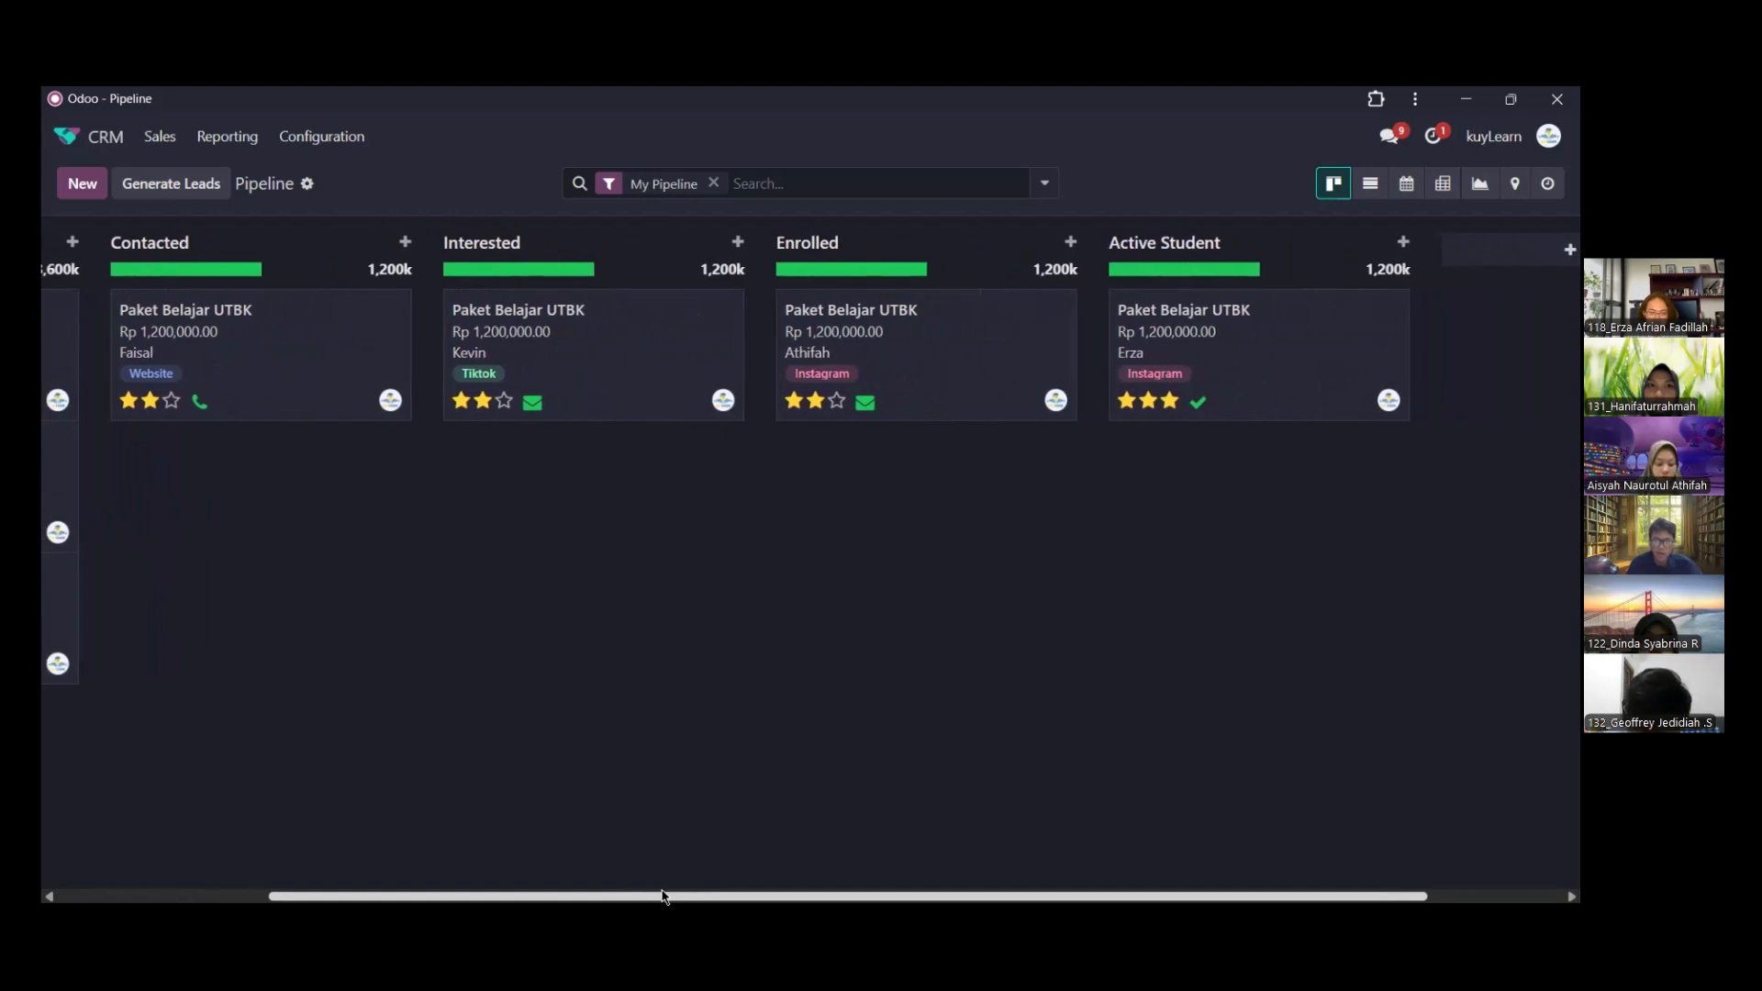
pyautogui.moveTo(669, 885); pyautogui.dragTo(750, 817)
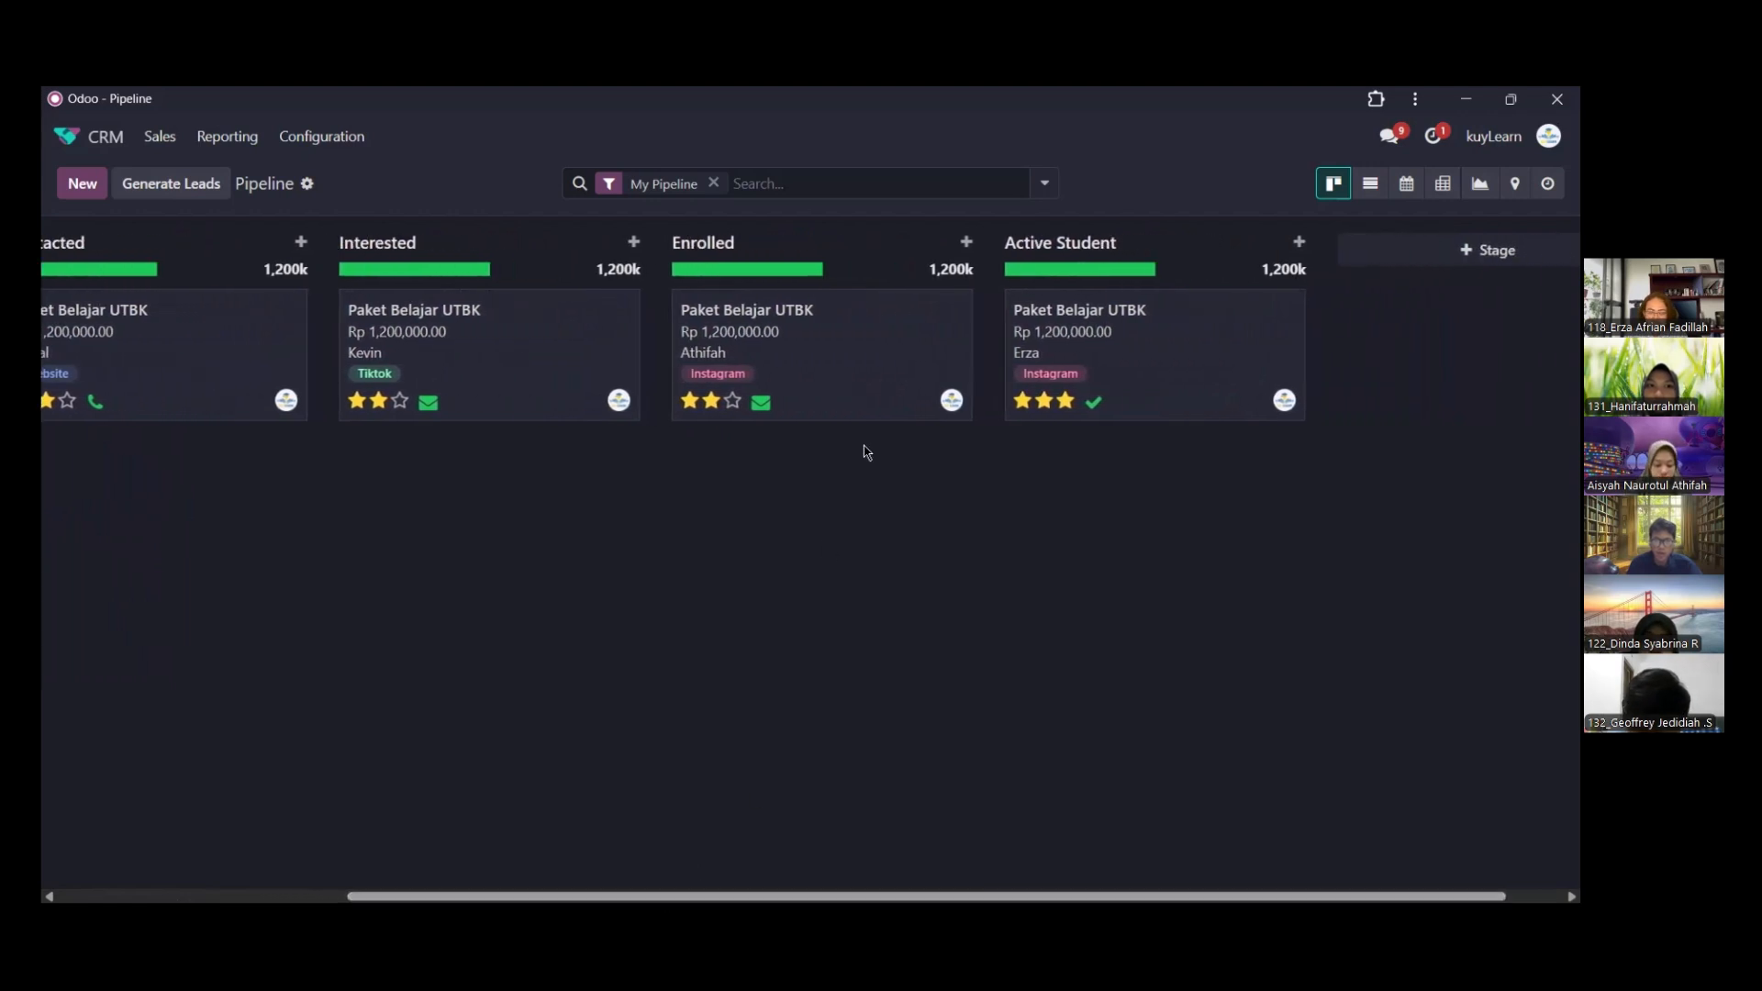
pyautogui.moveTo(741, 904); pyautogui.dragTo(792, 898)
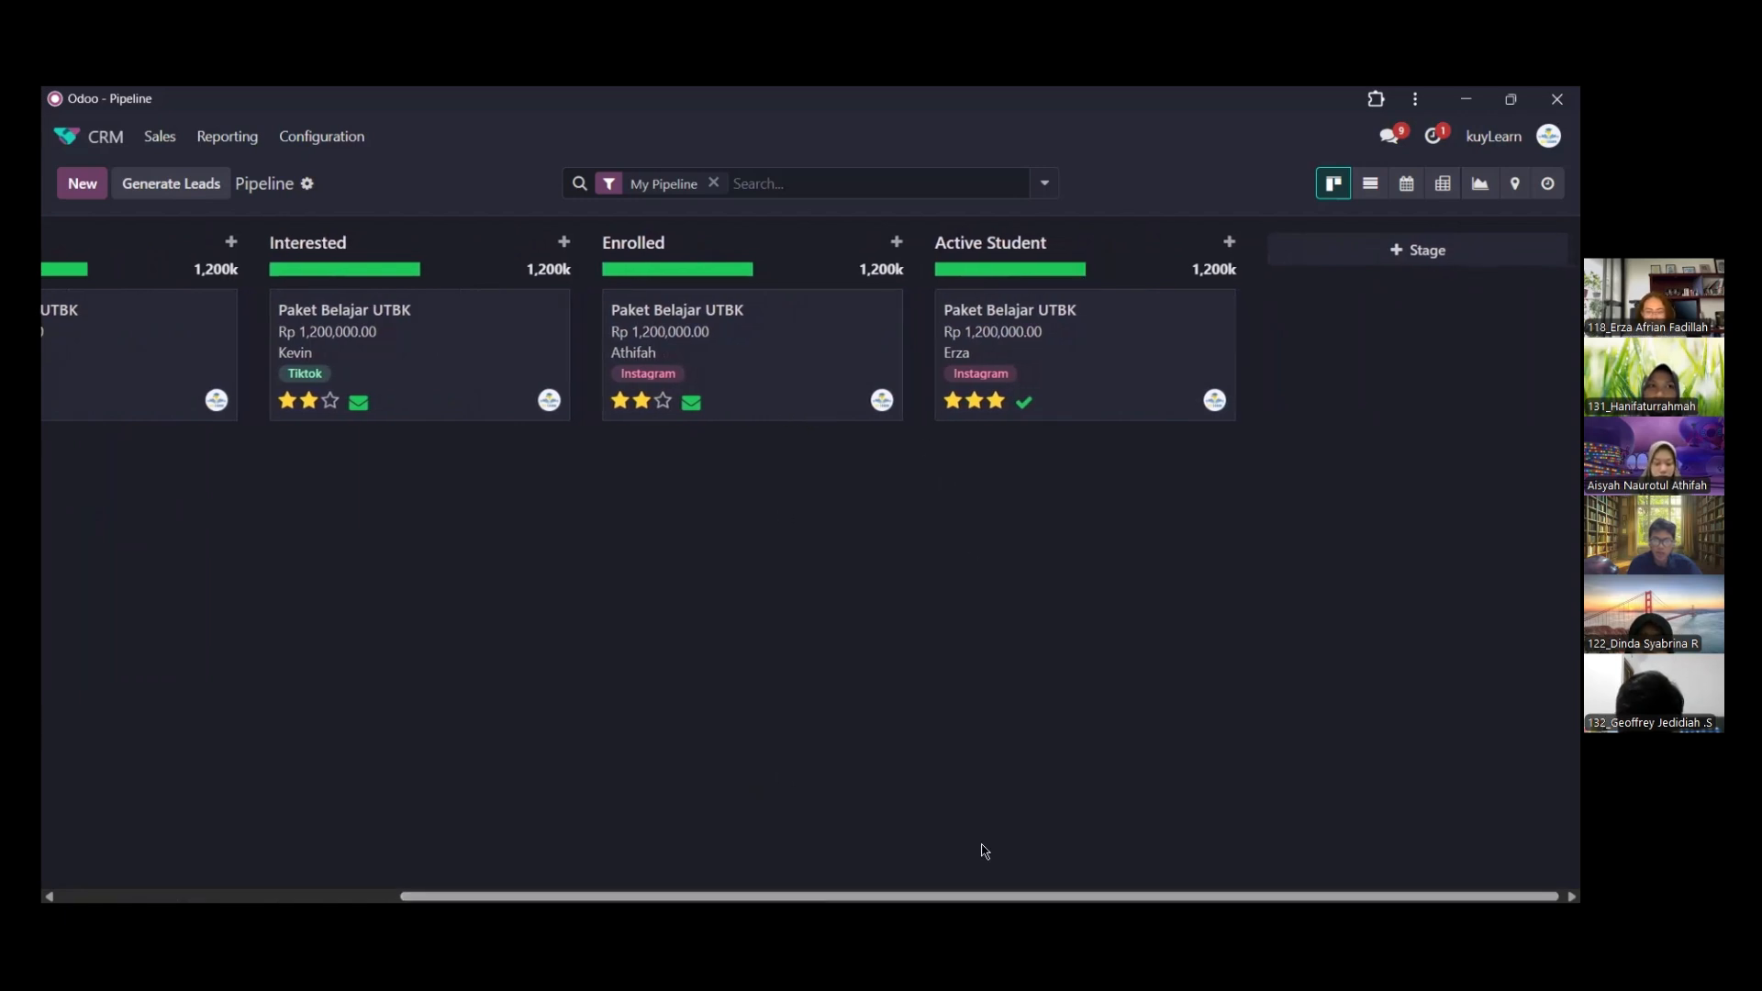
pyautogui.moveTo(928, 897); pyautogui.dragTo(988, 877)
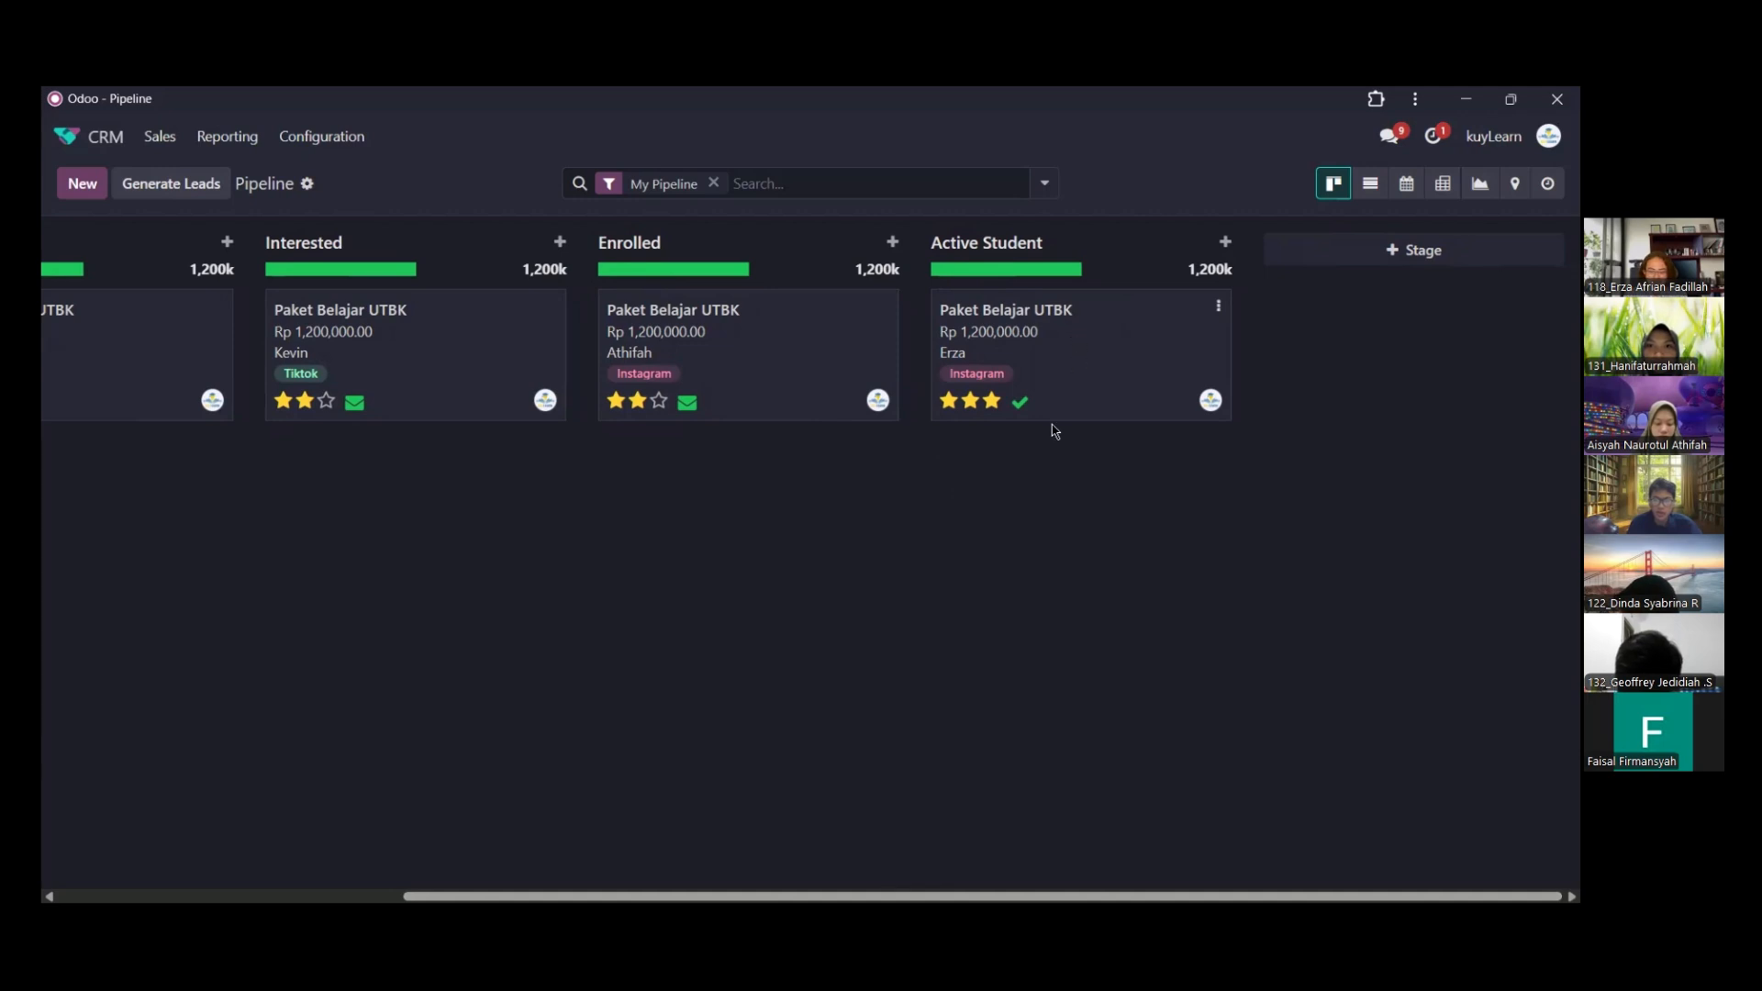
pyautogui.moveTo(783, 897); pyautogui.dragTo(850, 877)
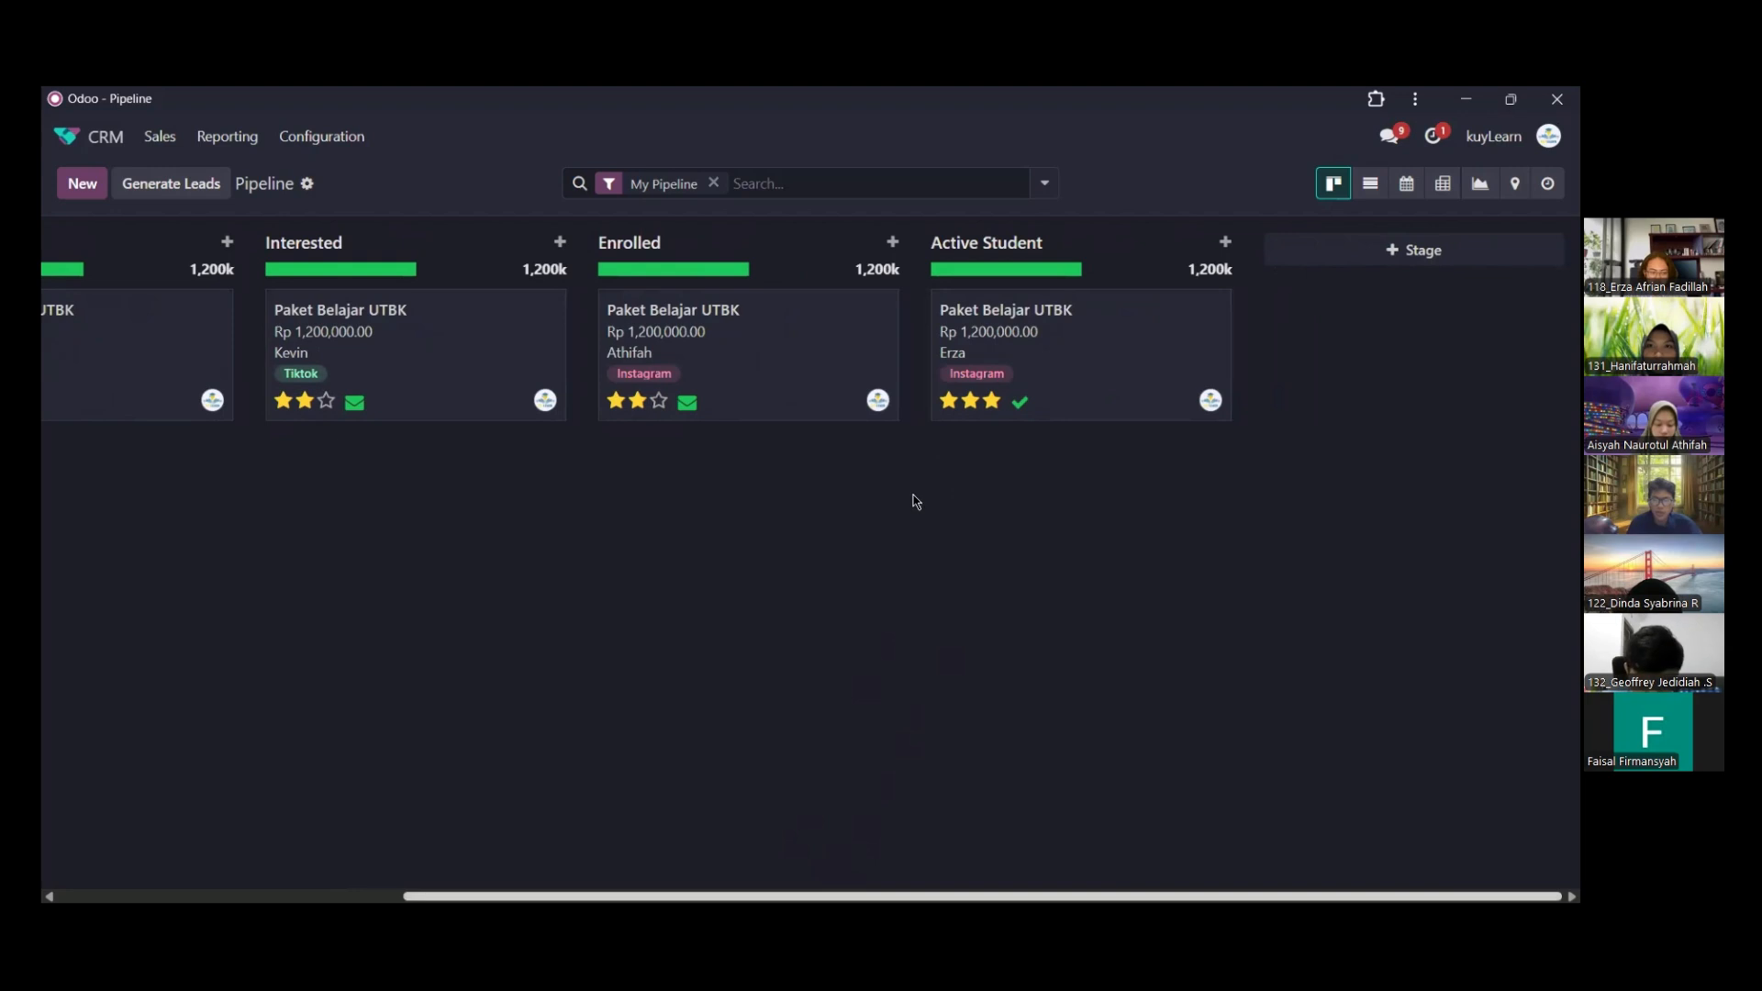
# Start a new opportunity in the New stage of the pipeline and create a new contact for it by first name
pyautogui.hscroll(-3, 1050, 459)
pyautogui.hscroll(-2, 1050, 459)
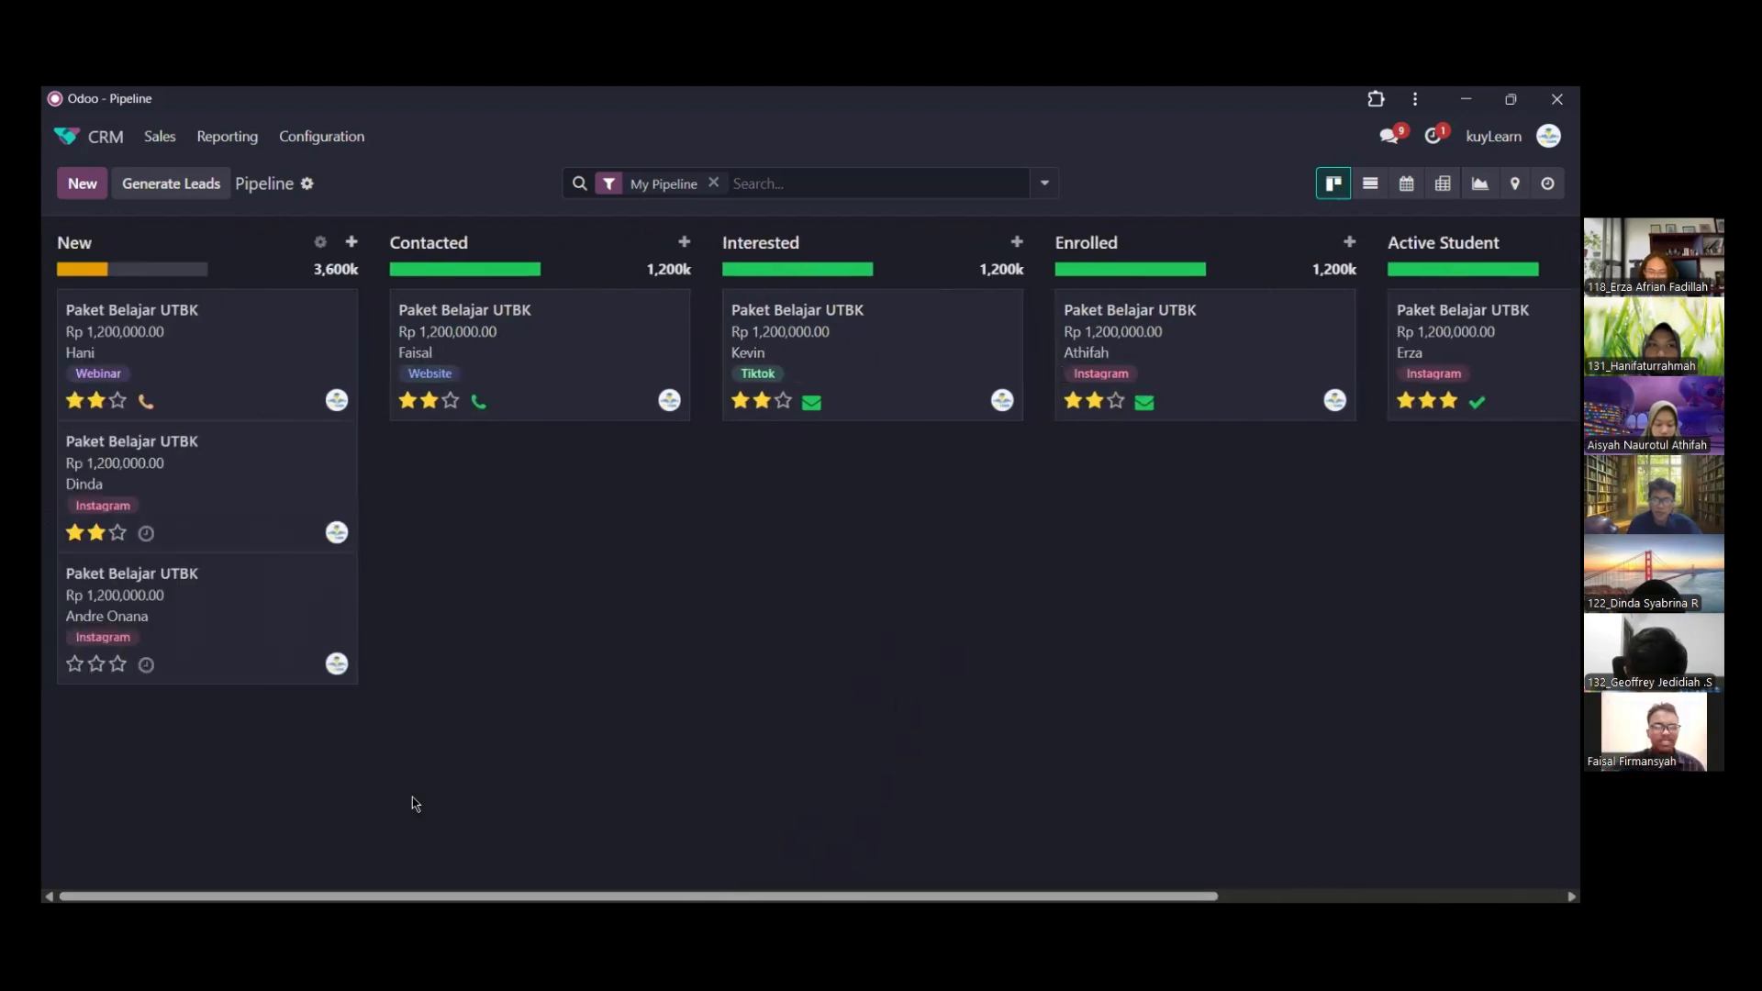
pyautogui.click(352, 243)
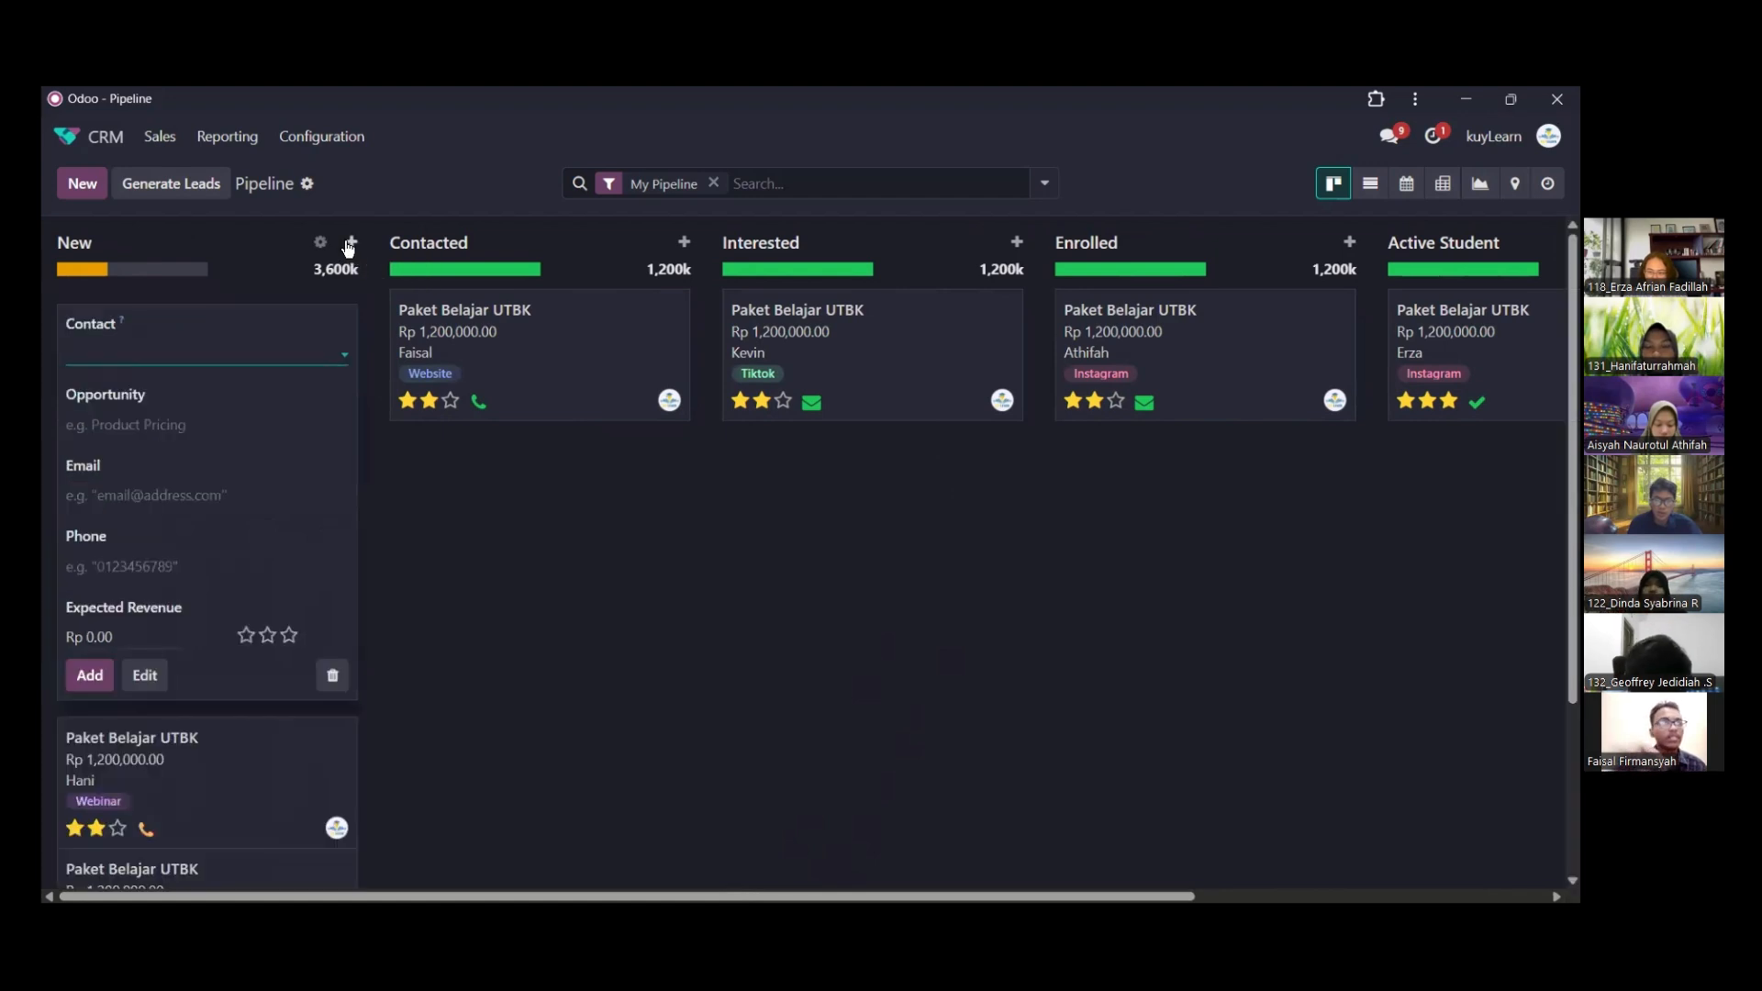
pyautogui.click(216, 323)
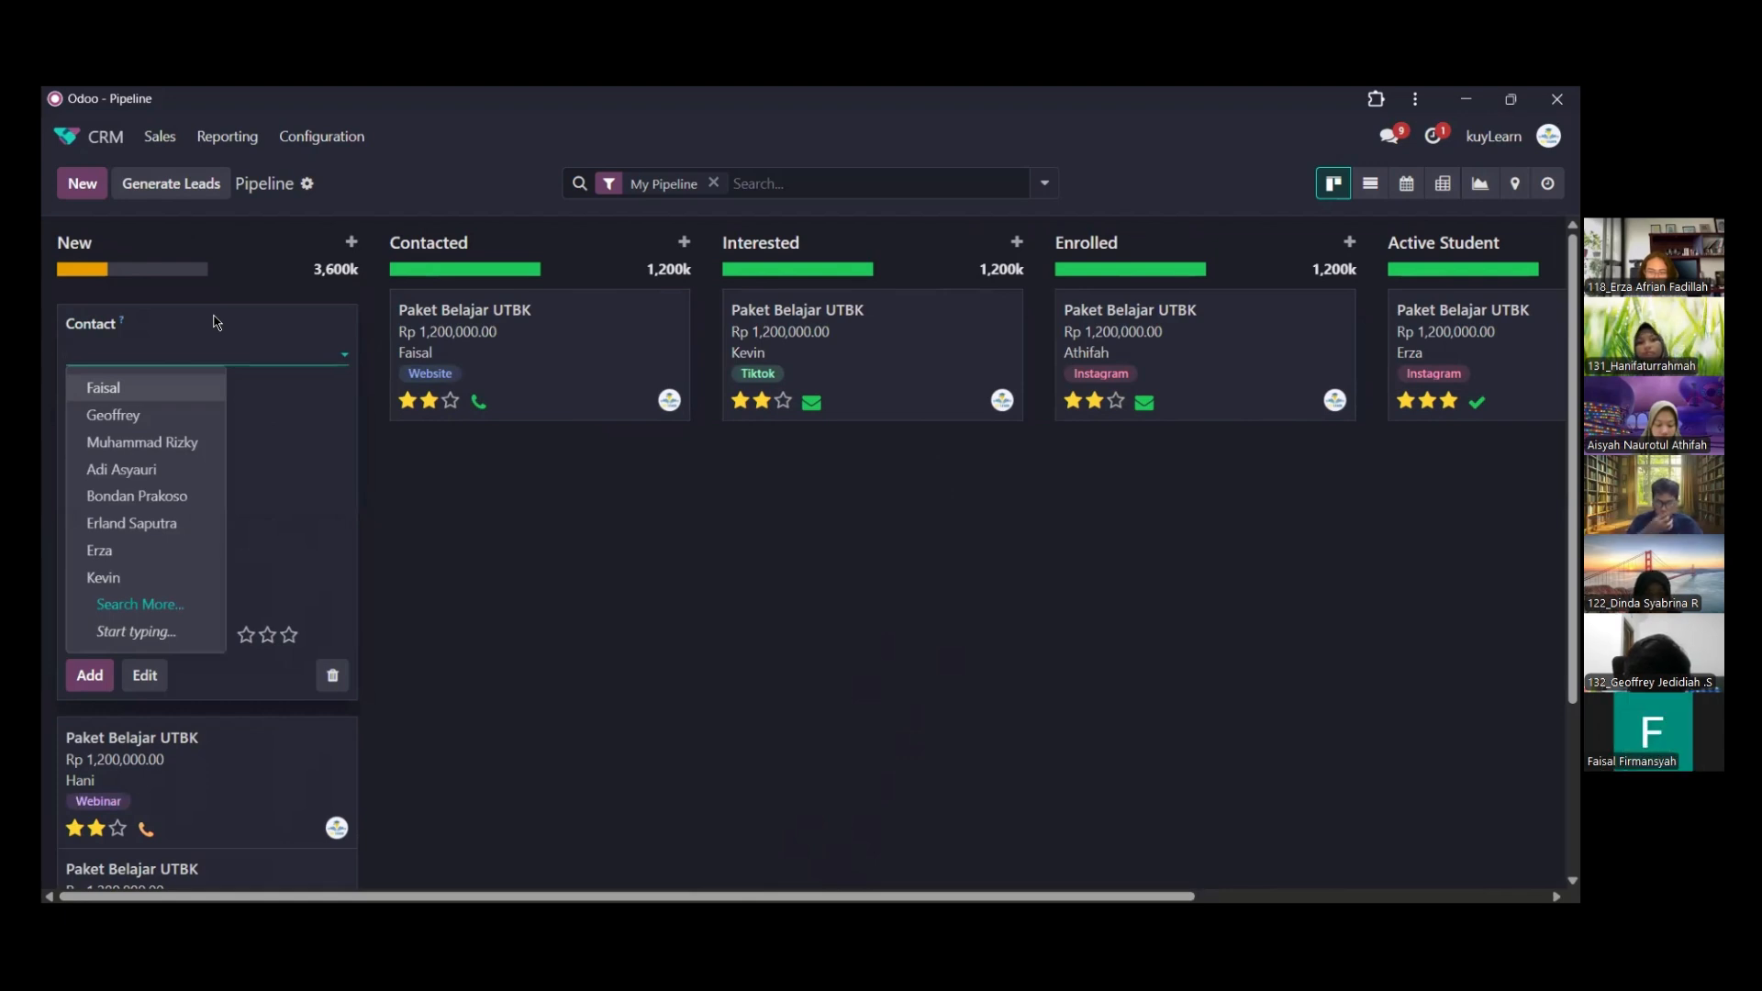
pyautogui.write('Eenis')
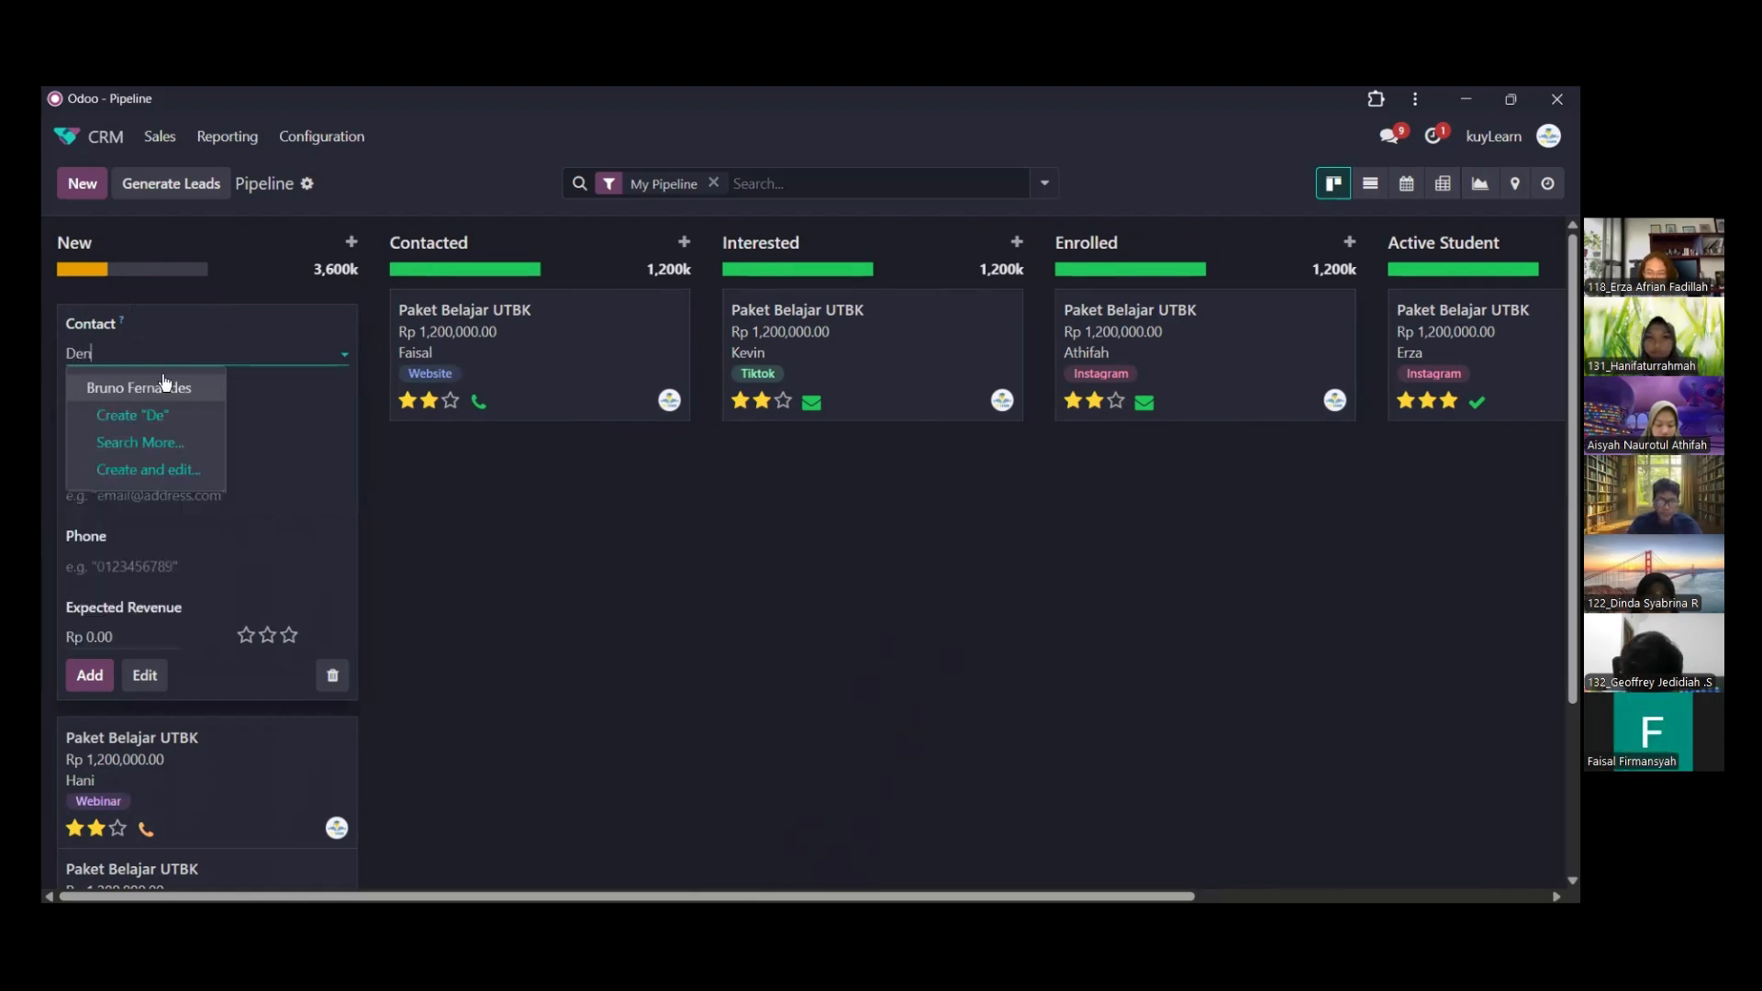
pyautogui.press('Return')
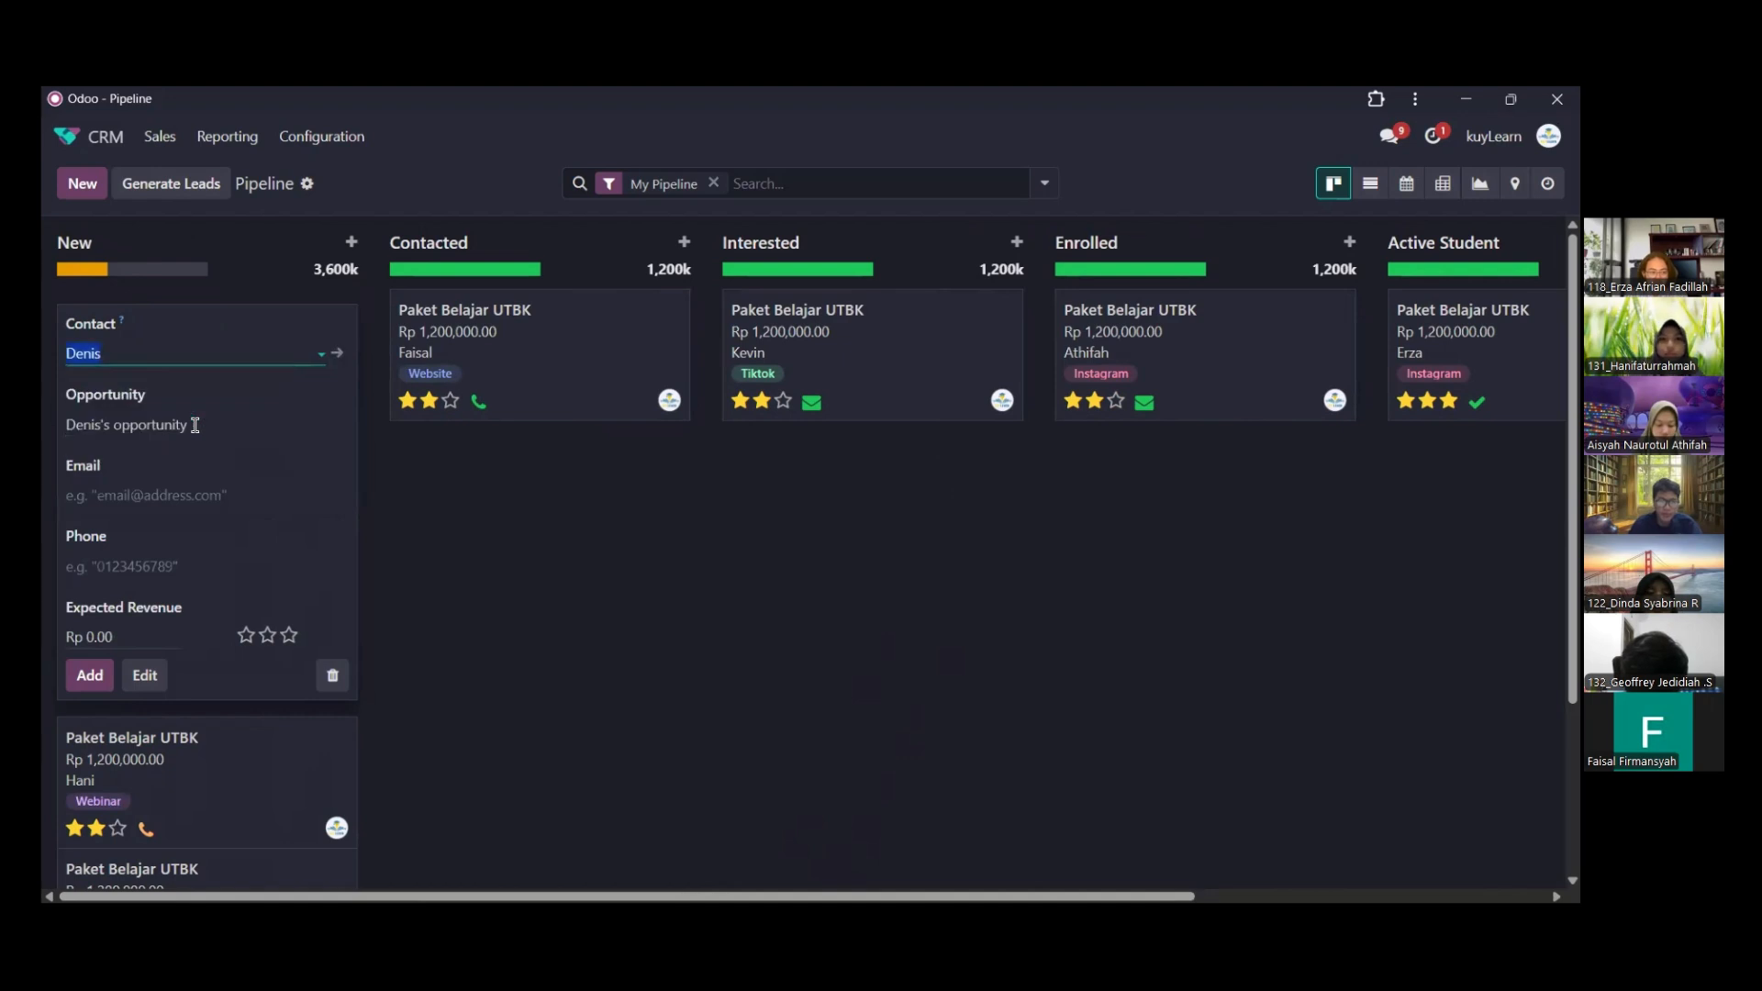
# Replace the suggested opportunity title with "Paket Belajar UTBK"
pyautogui.click(198, 421)
pyautogui.hotkey('ctrl', 'shift', 'Left')
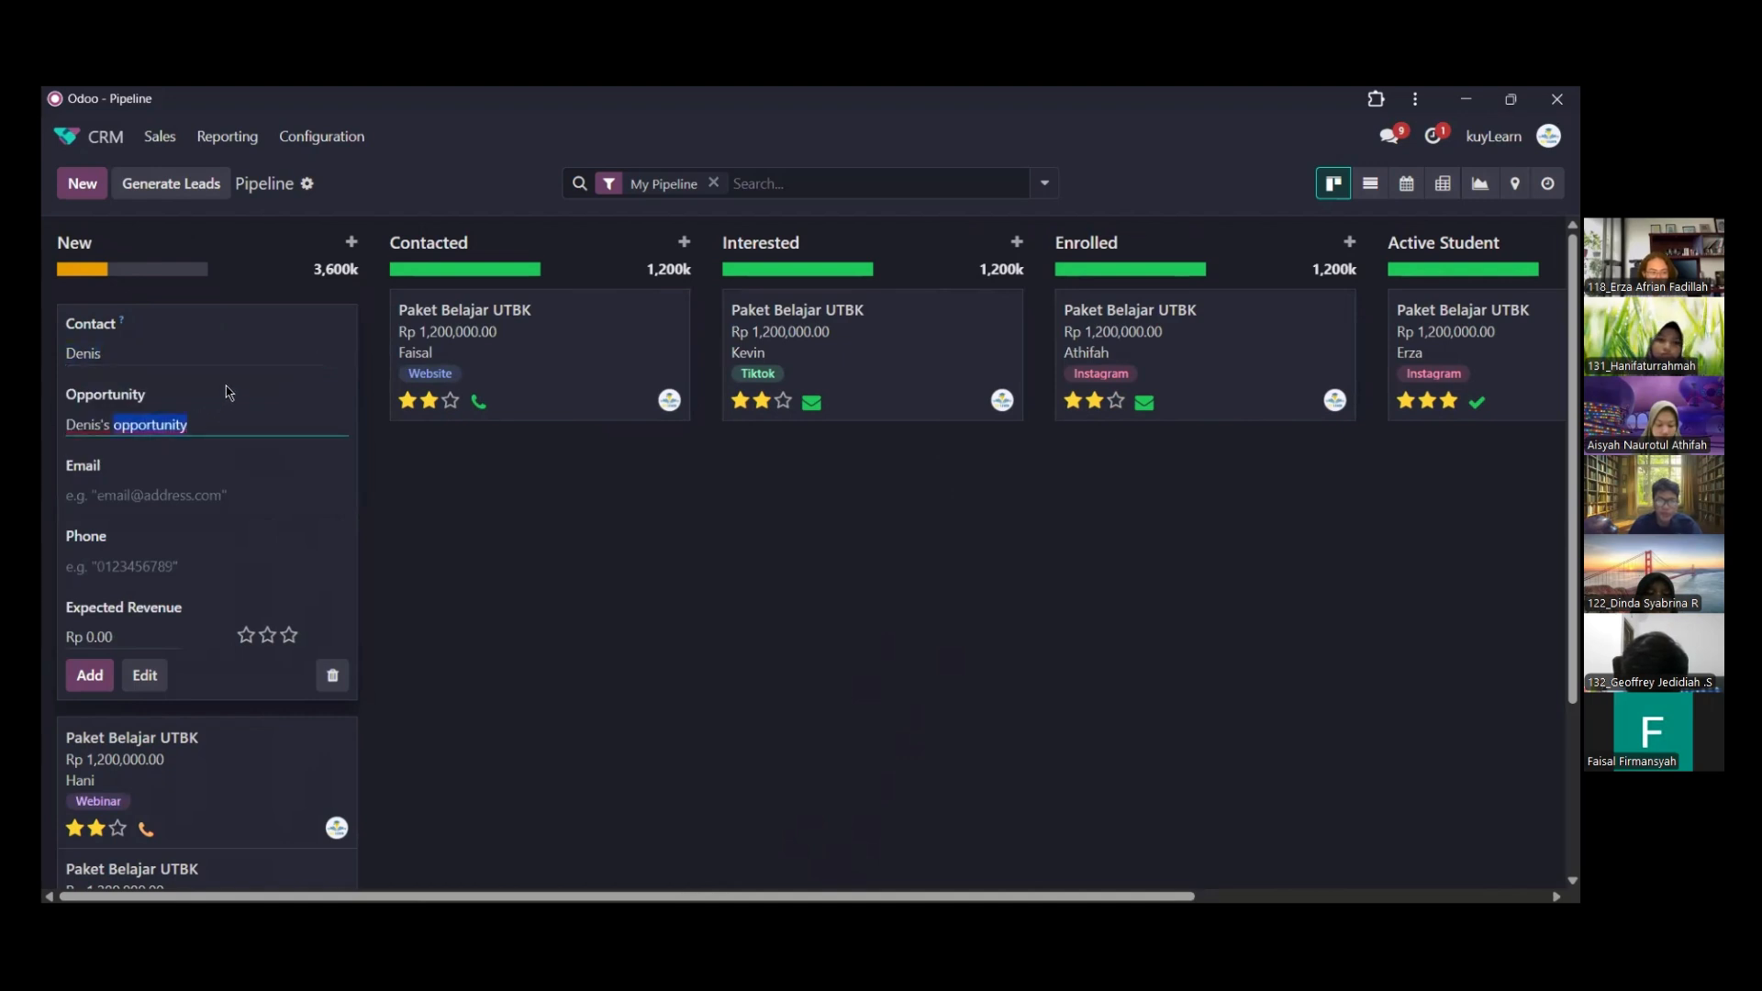
pyautogui.hotkey('ctrl', 'shift', 'Left')
pyautogui.press('BackSpace')
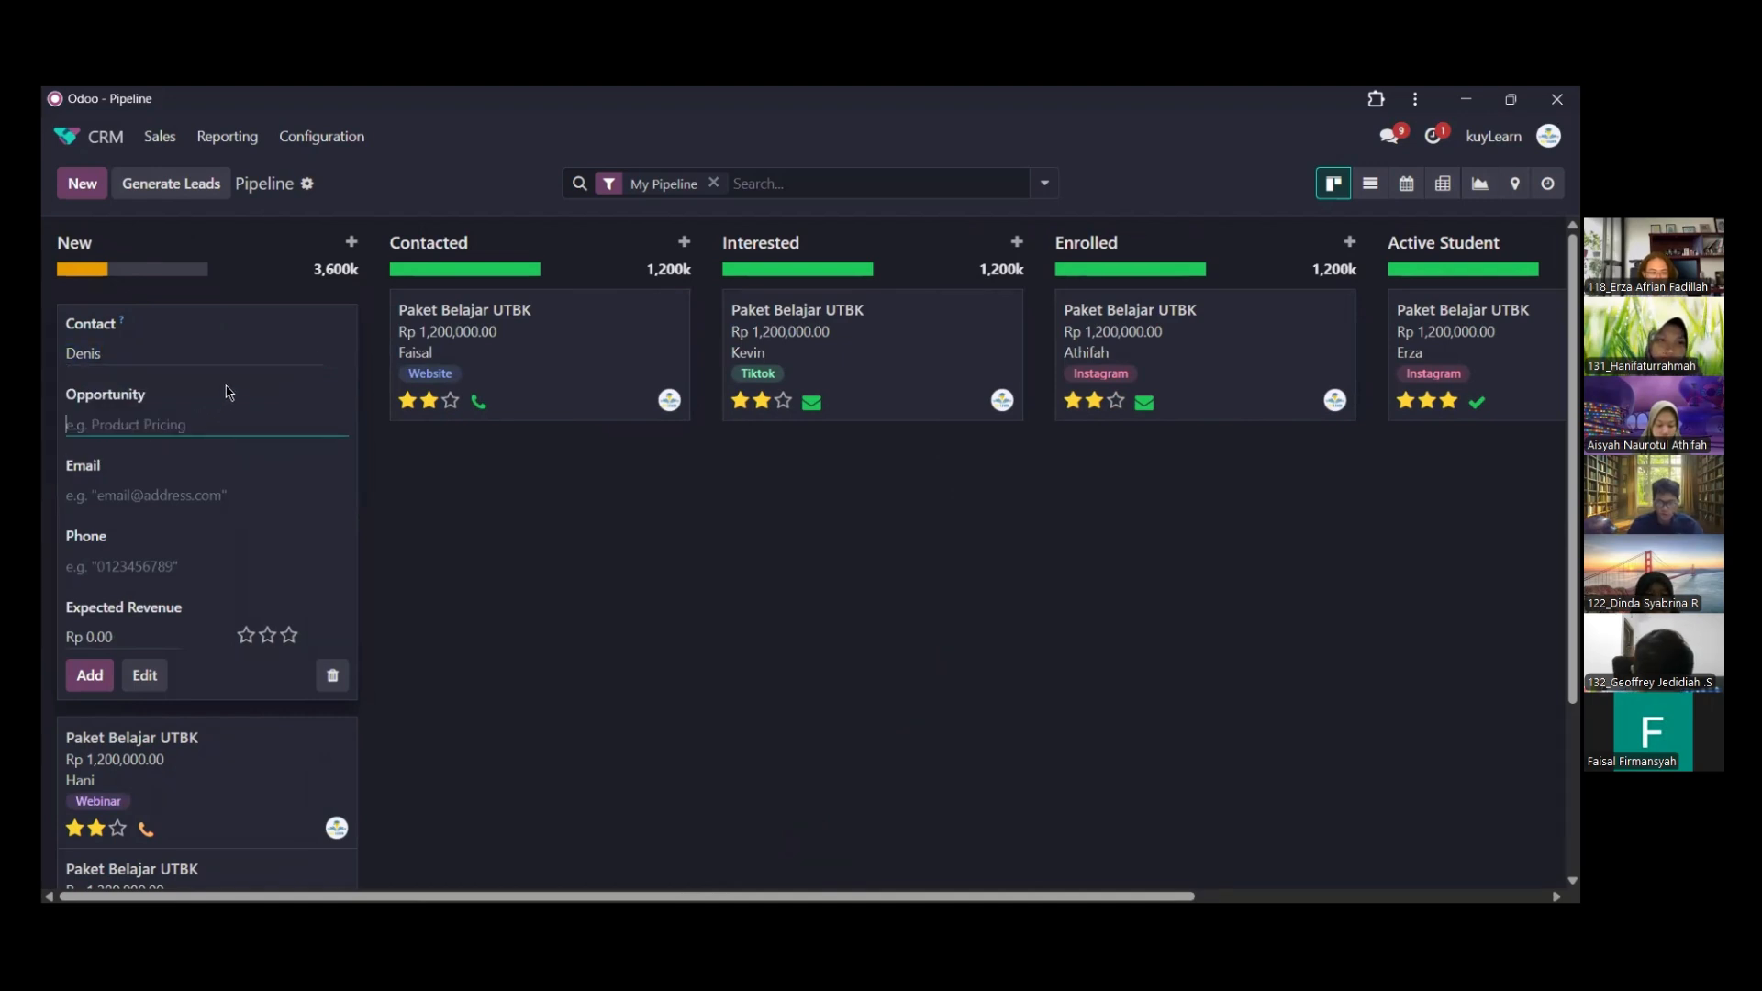
pyautogui.write('Paket Be')
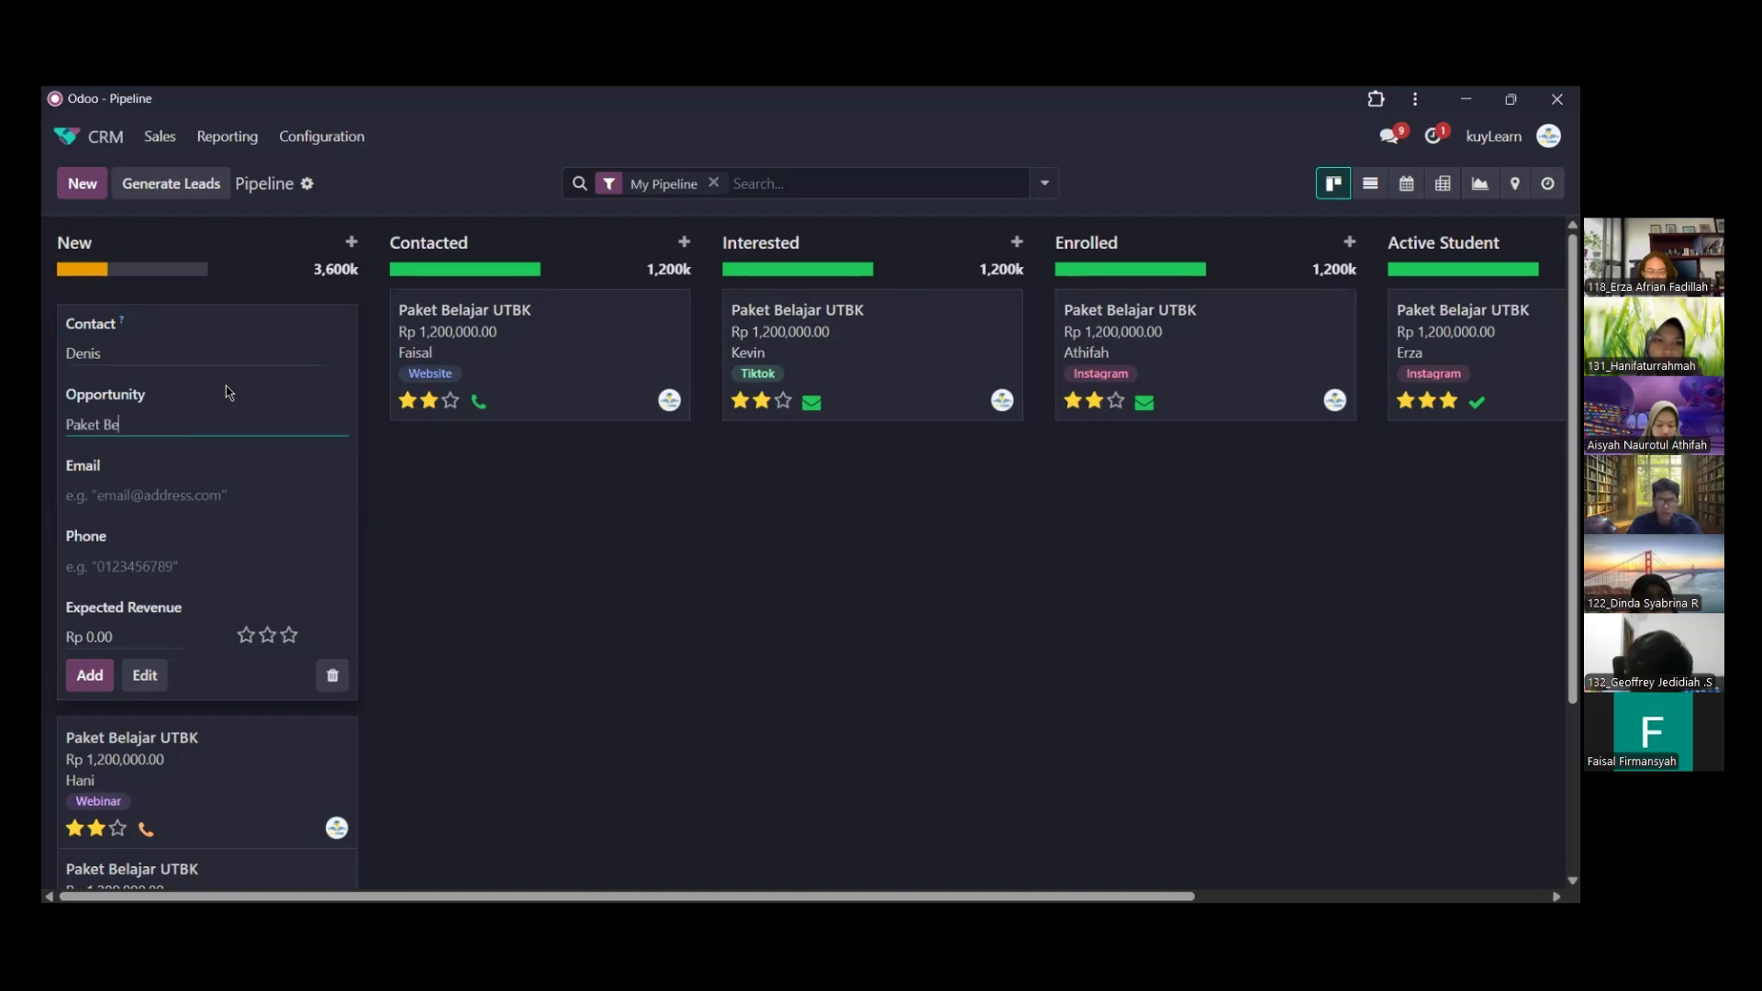
pyautogui.write('lajar UTBK')
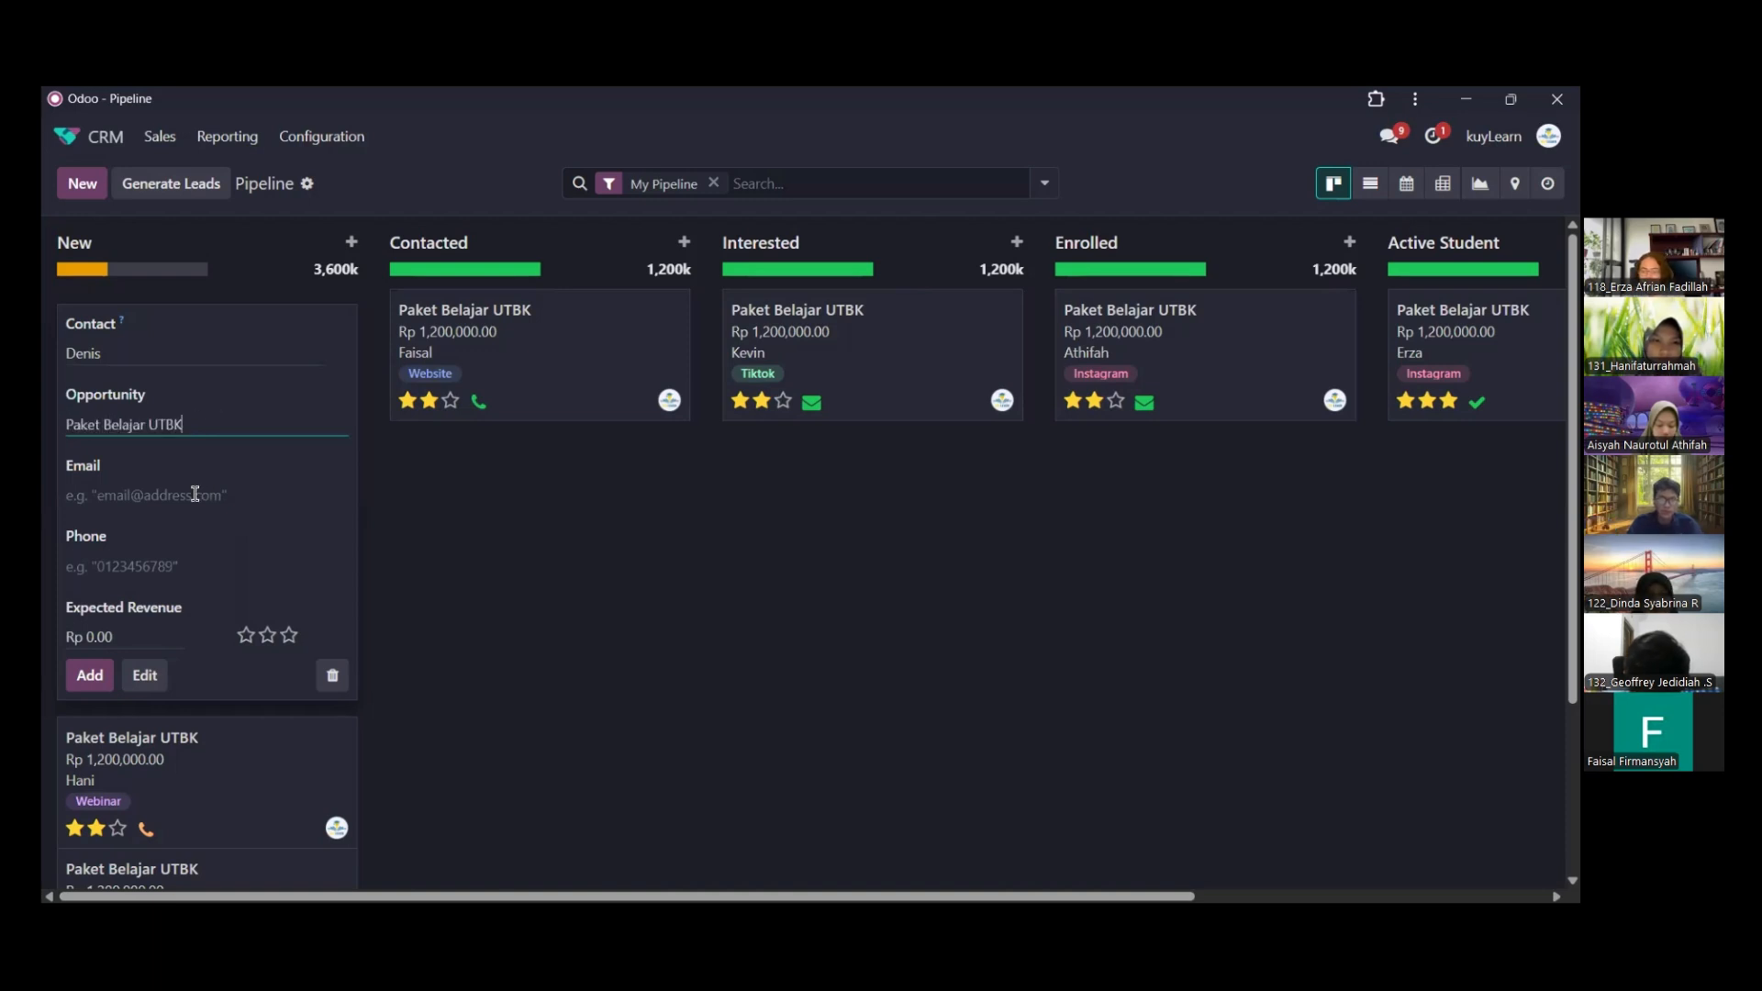
# Fill in the contact's e-mail address and phone number for the new opportunity
pyautogui.click(195, 494)
pyautogui.click(194, 494)
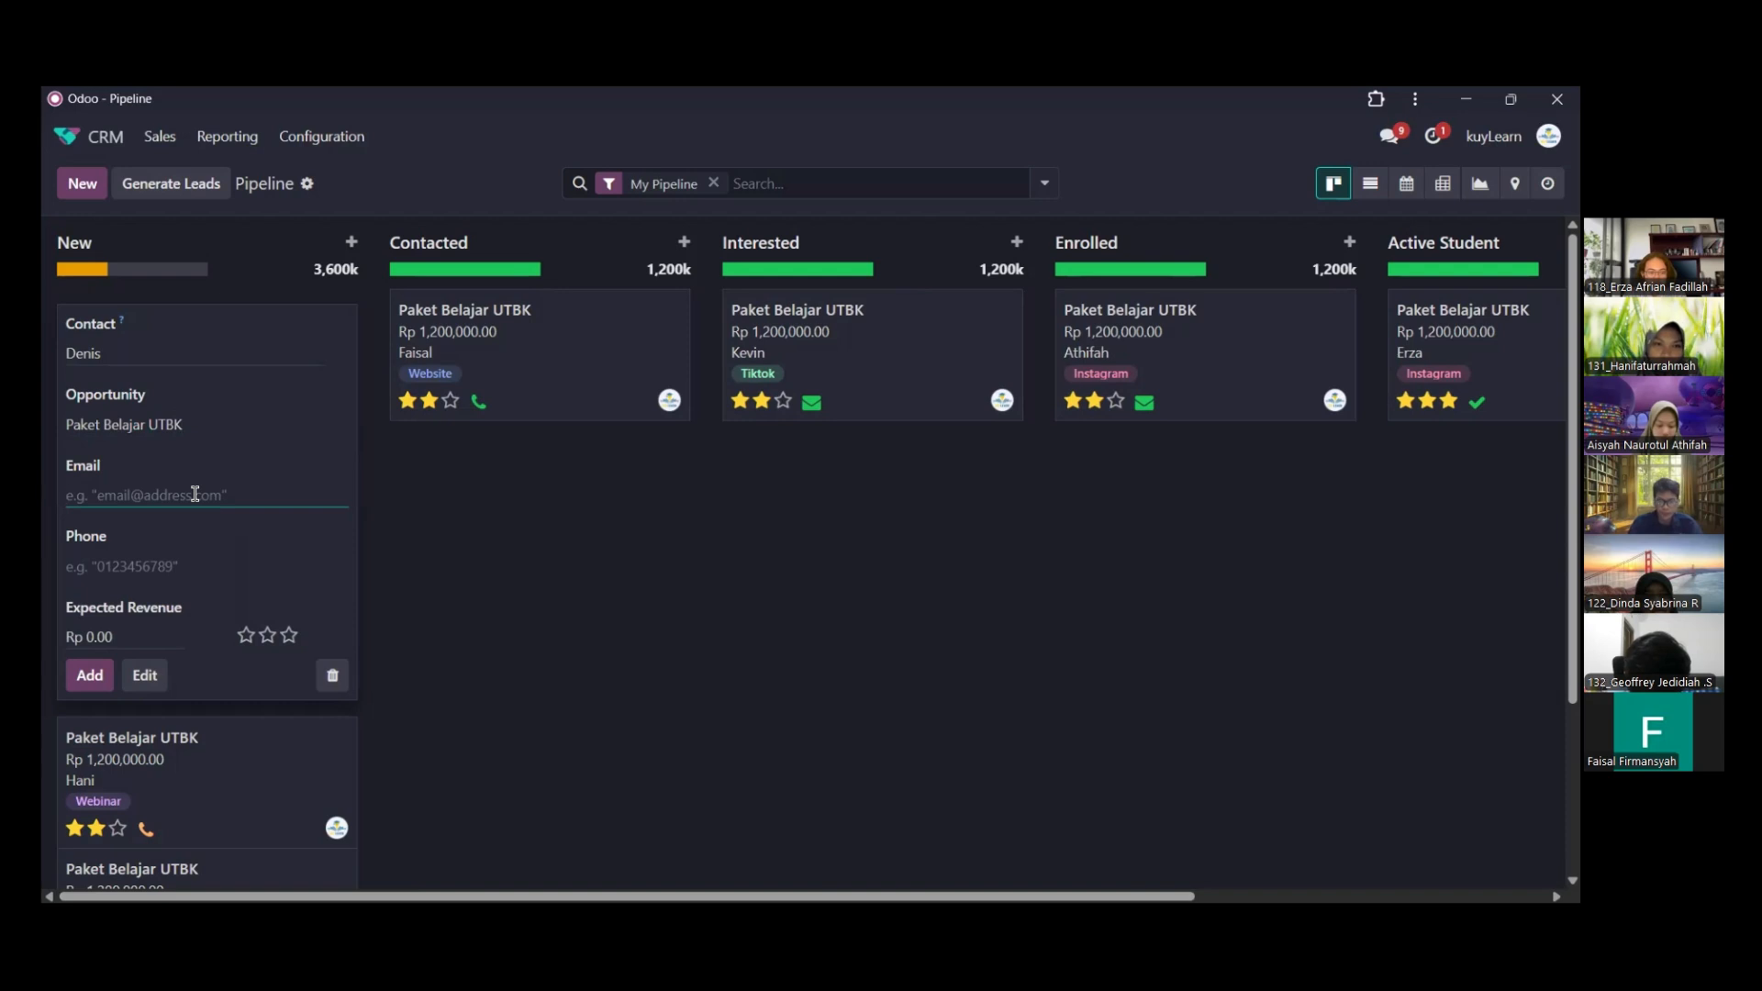
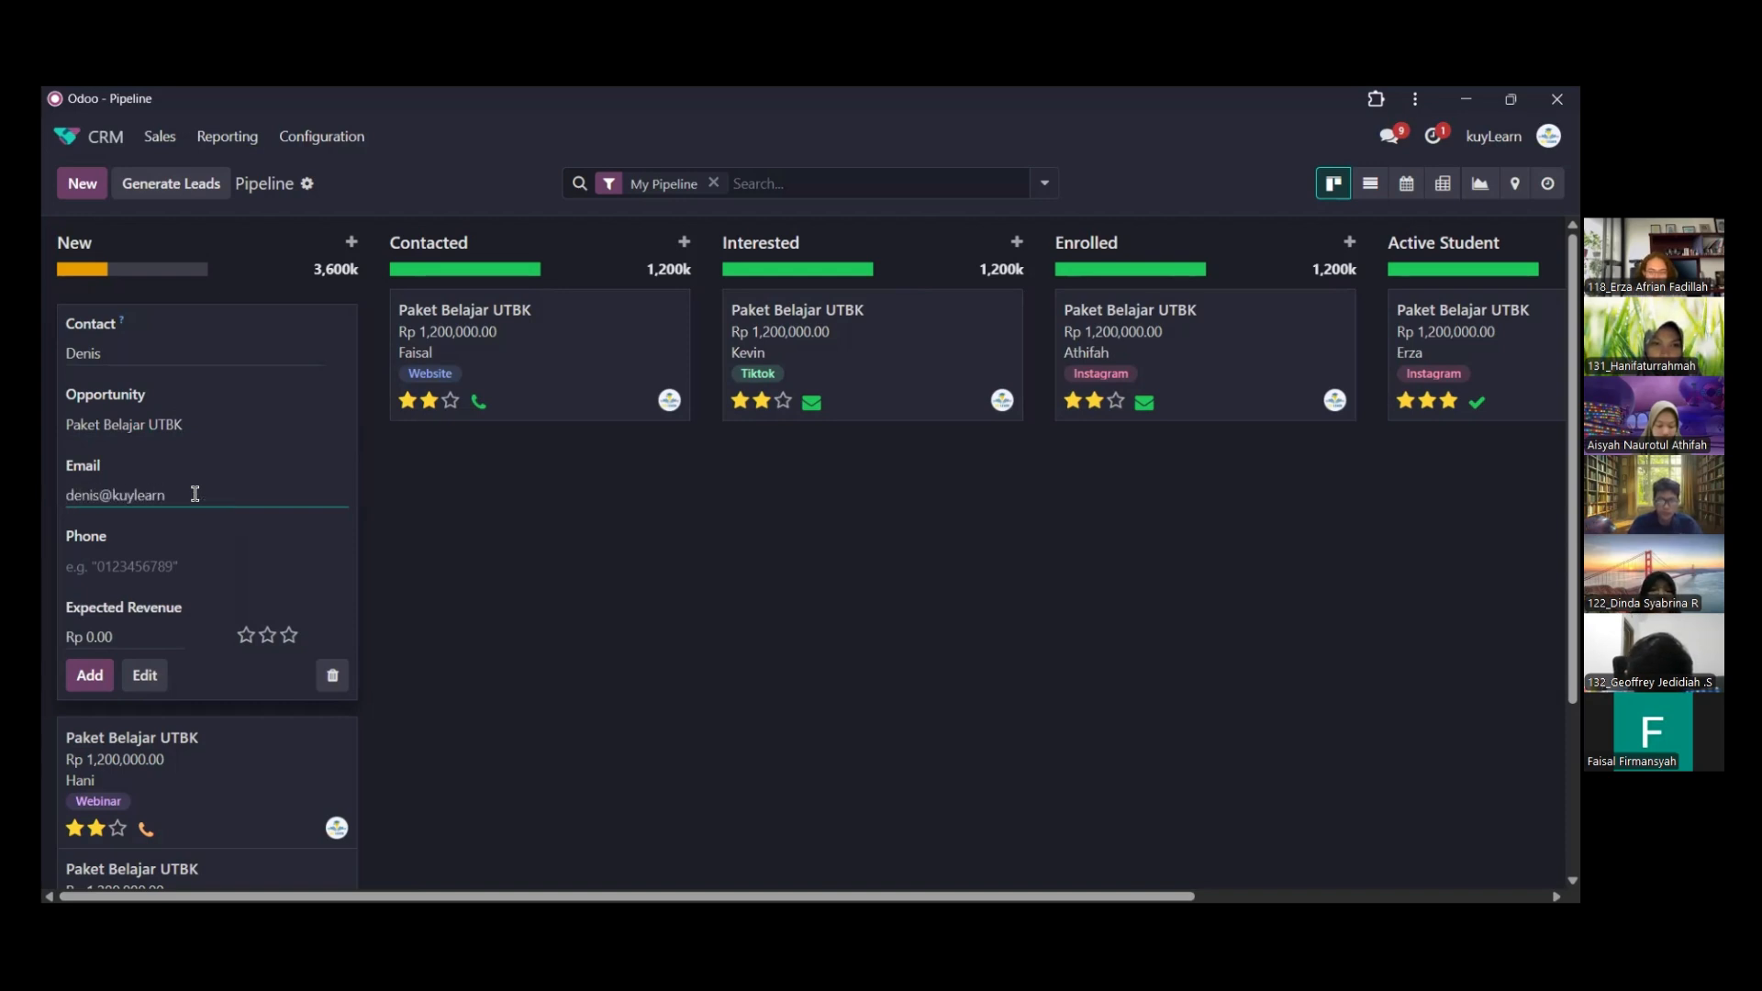
pyautogui.click(163, 555)
pyautogui.write('01')
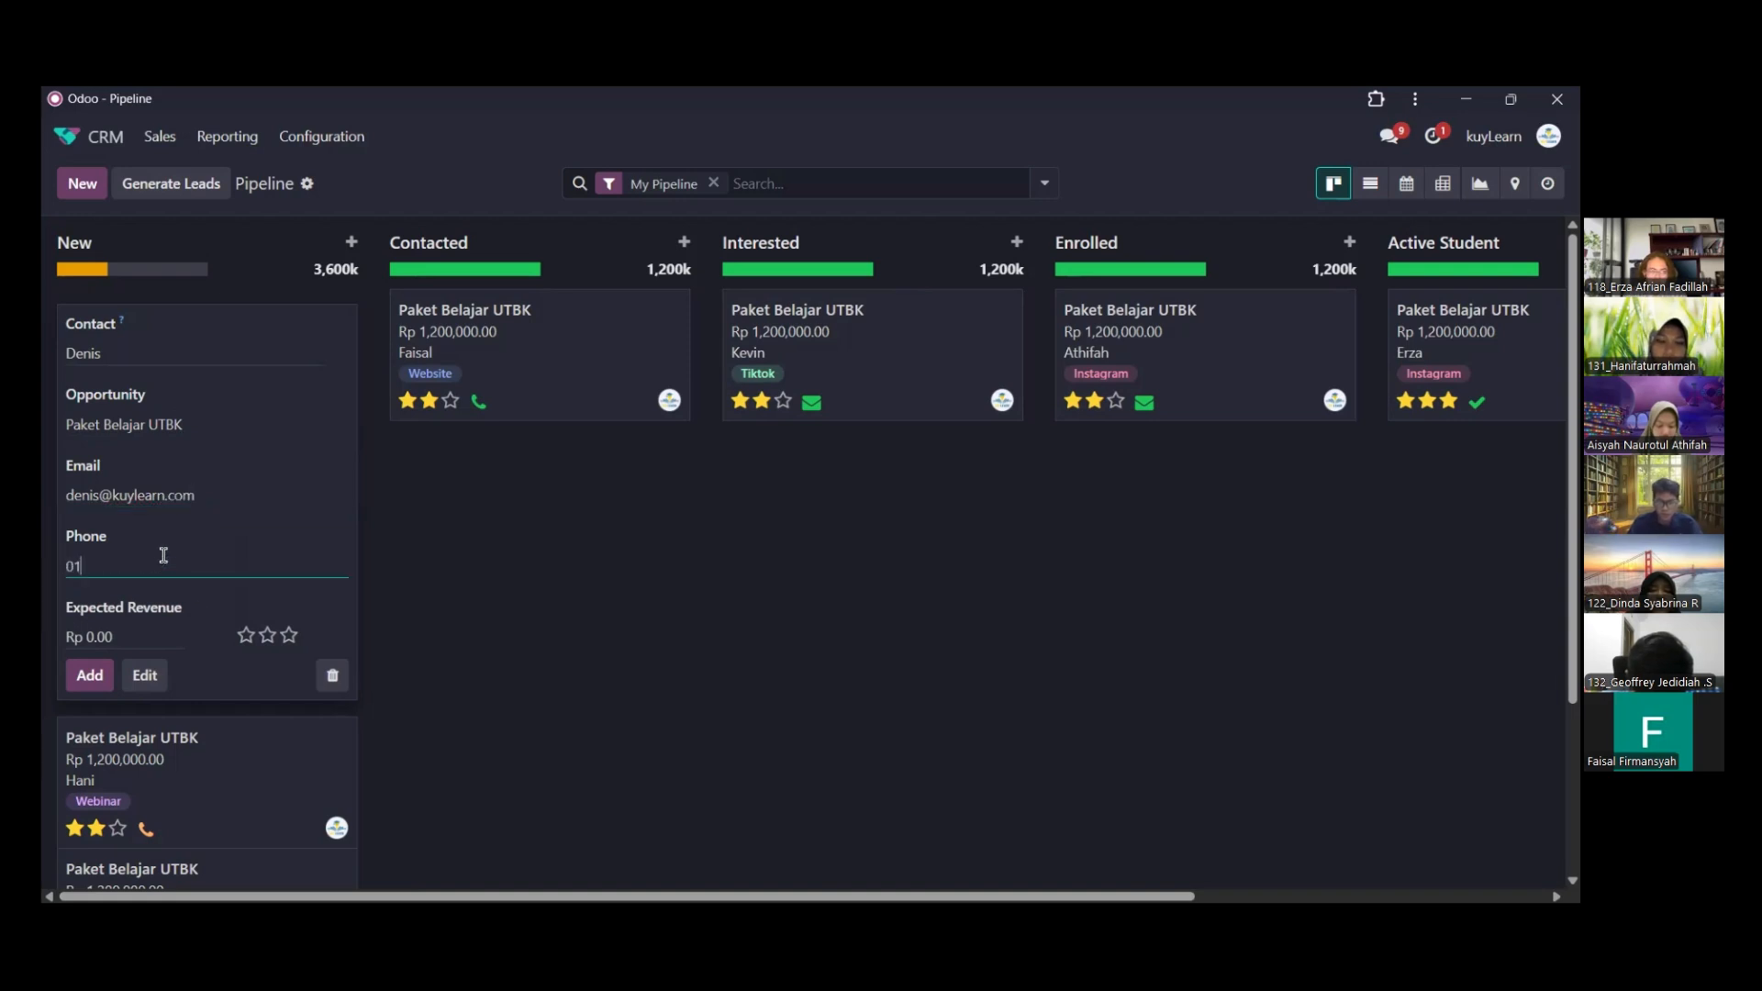
pyautogui.write('23456789')
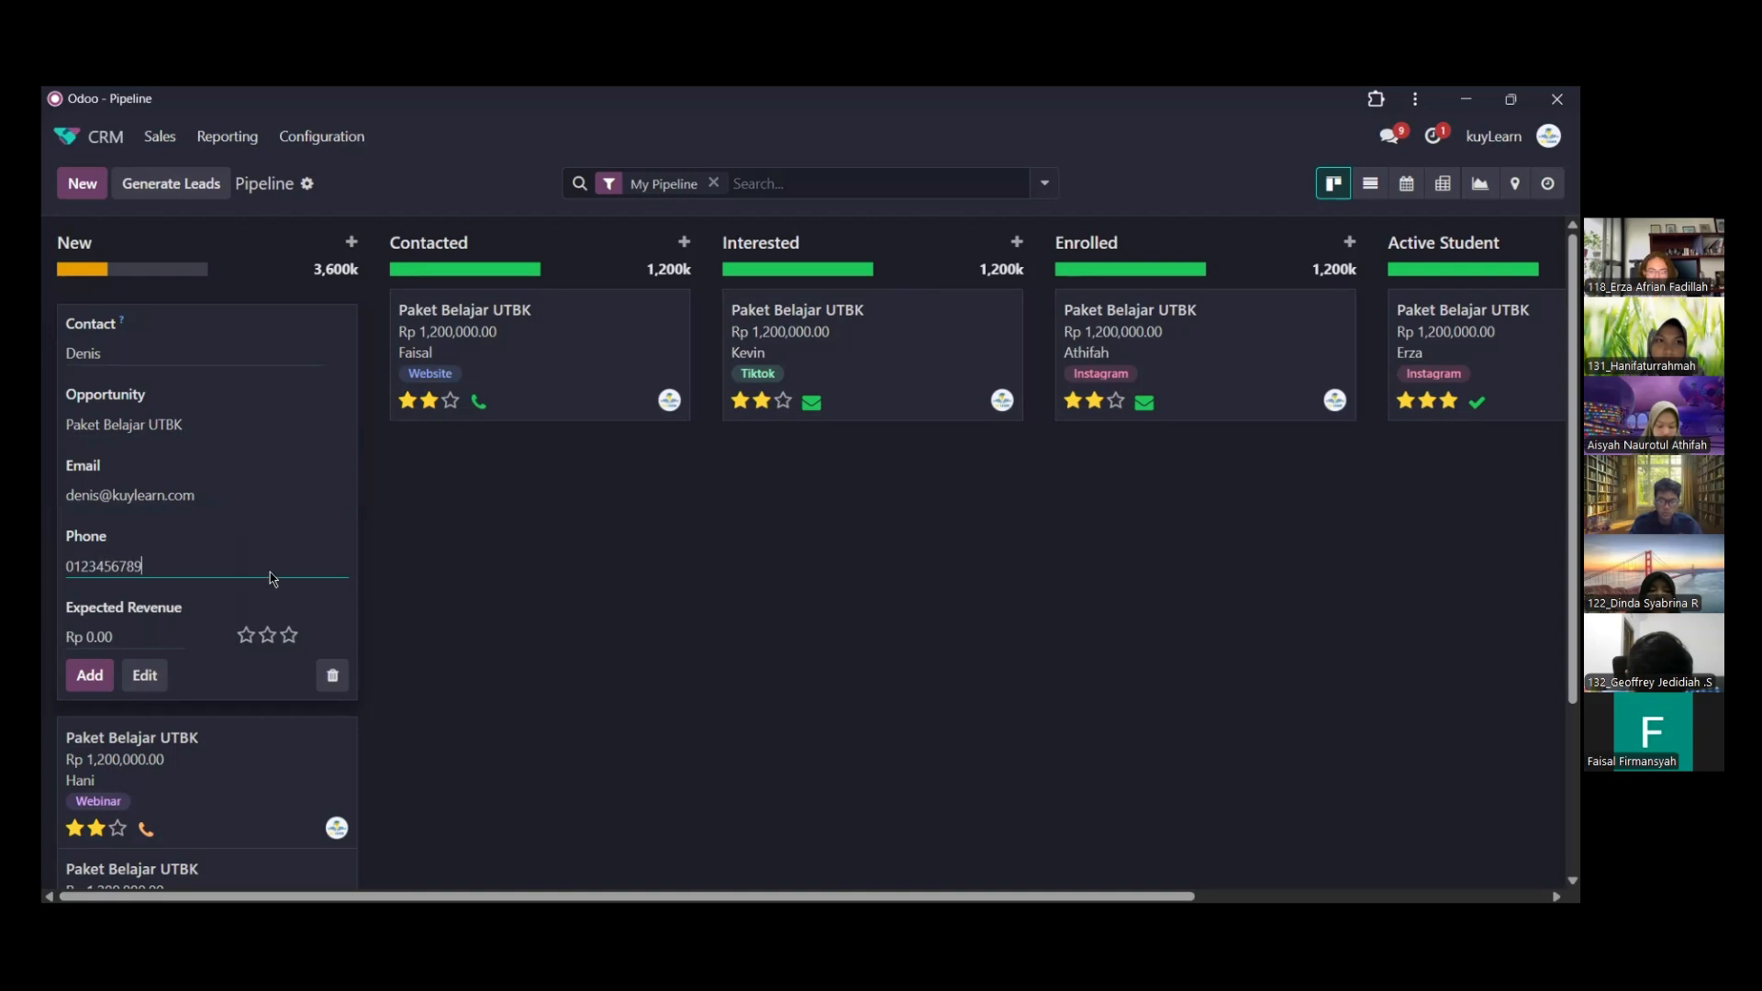
# Set the expected revenue to Rp 1200000 with a two-star priority and add the opportunity to the New stage
pyautogui.press('Tab')
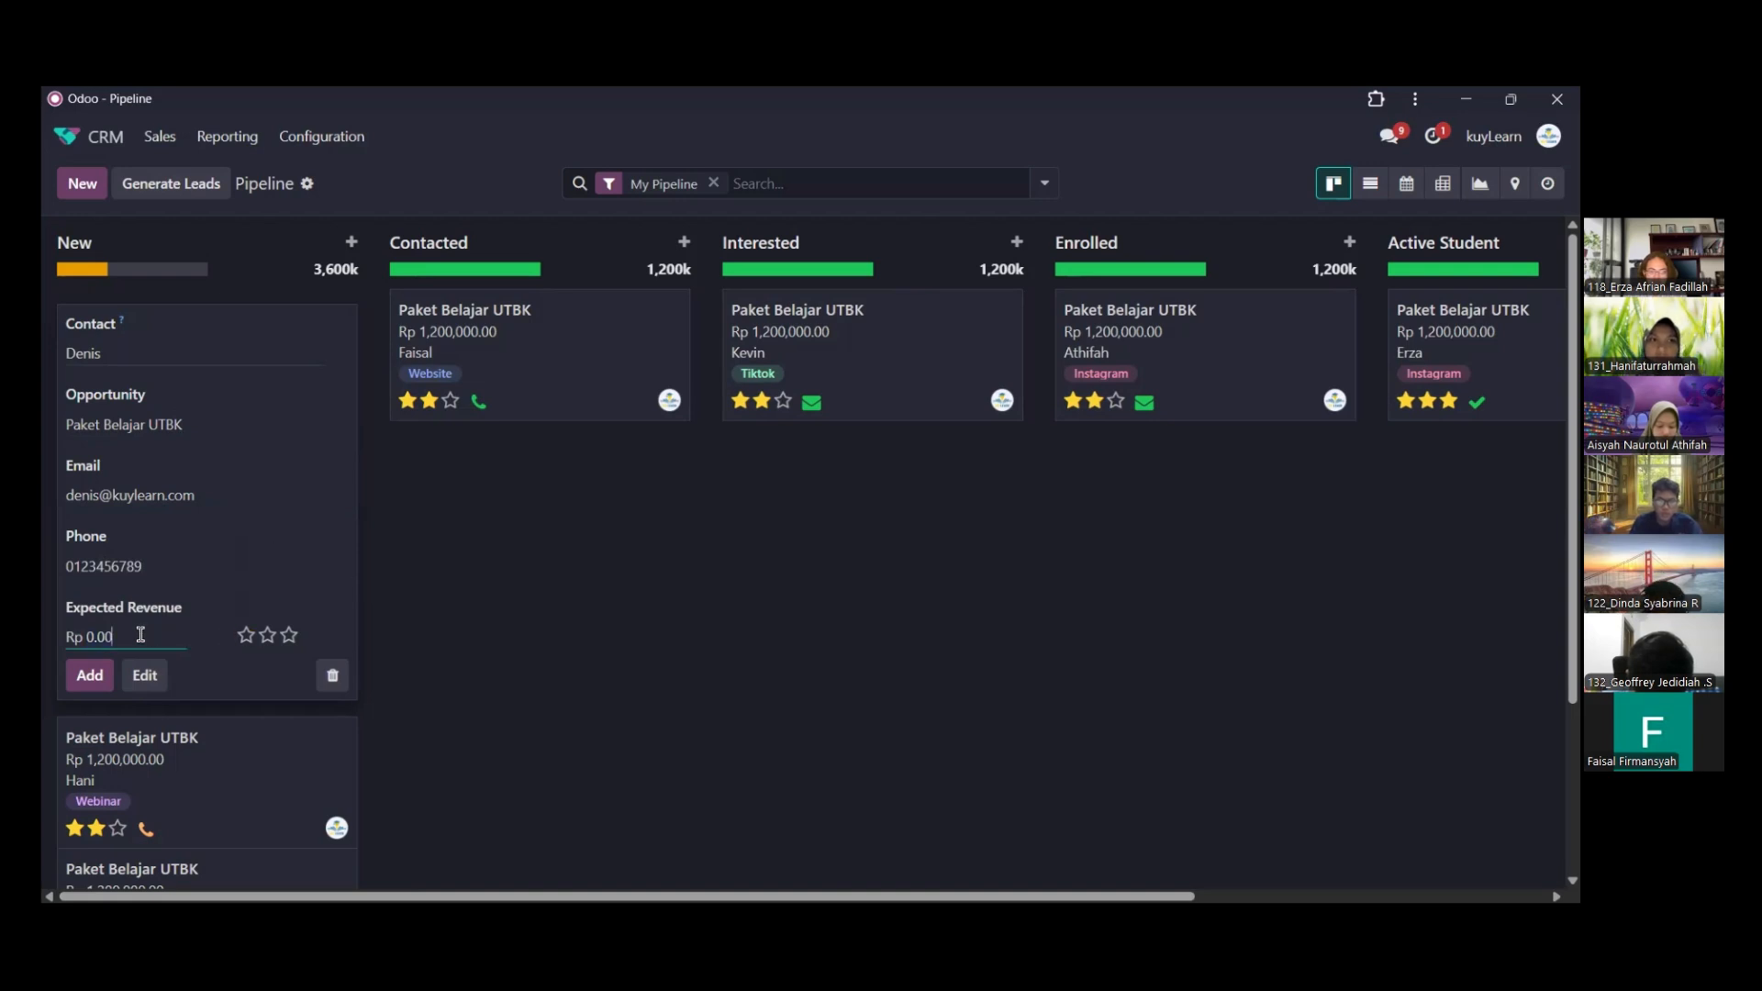
pyautogui.write('120')
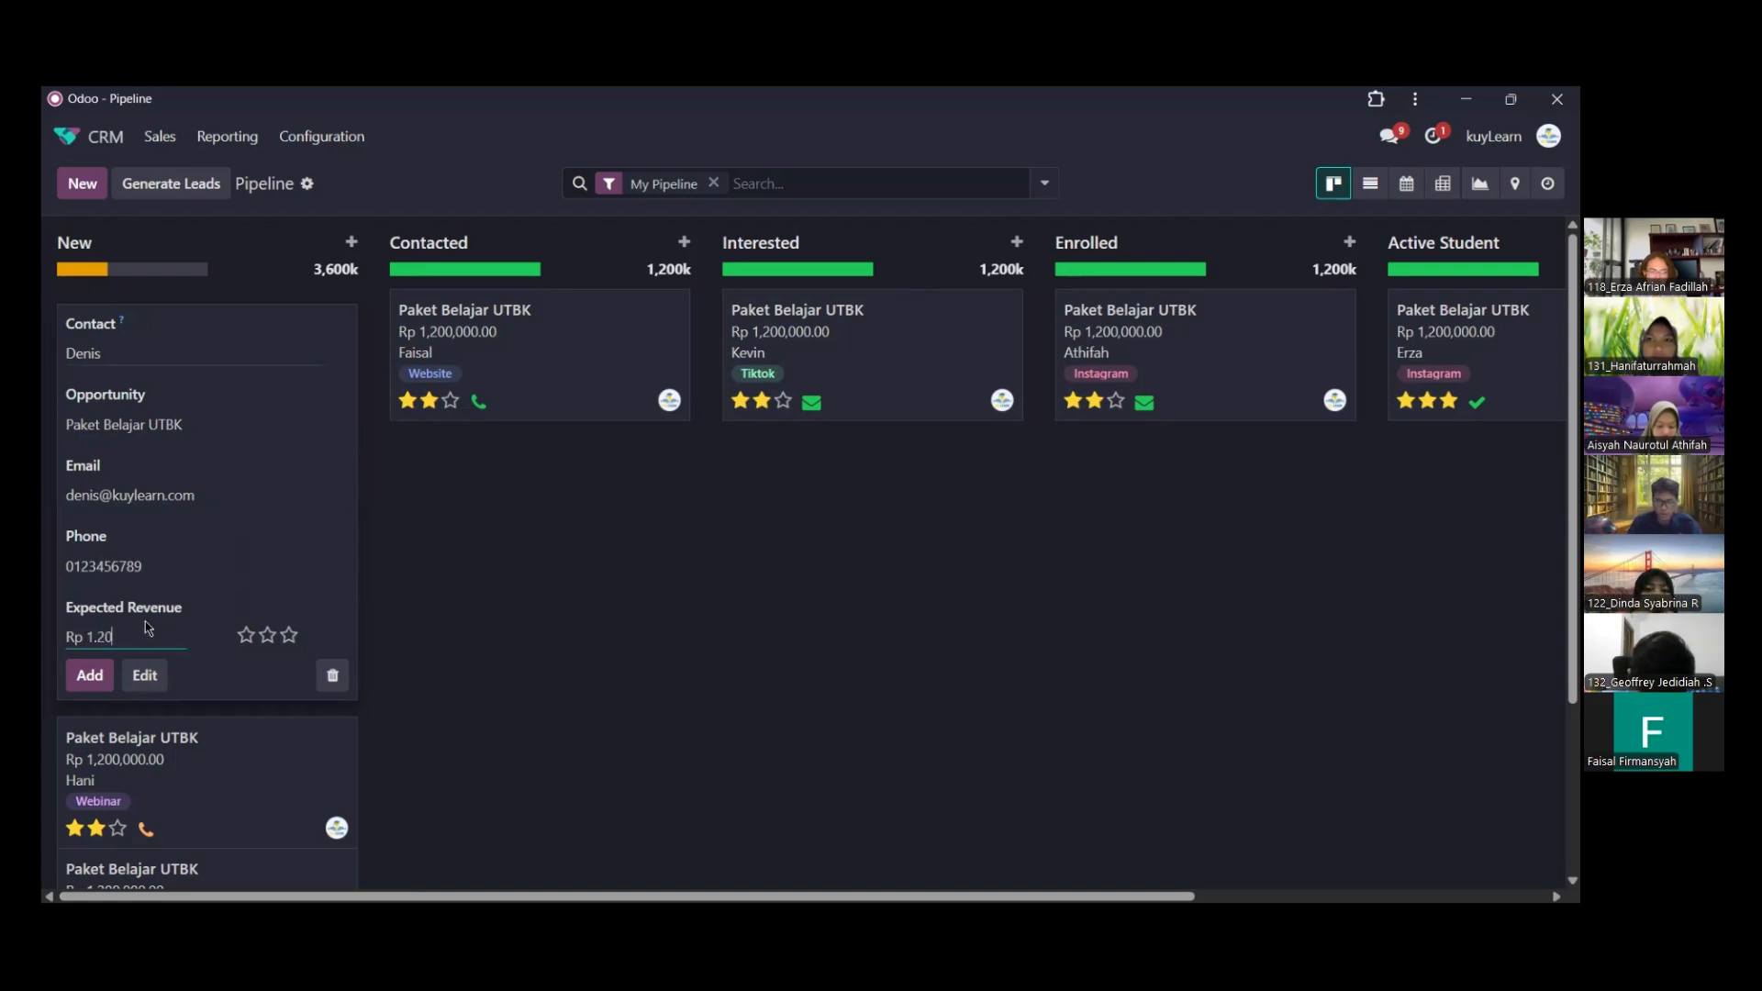
pyautogui.write('0000')
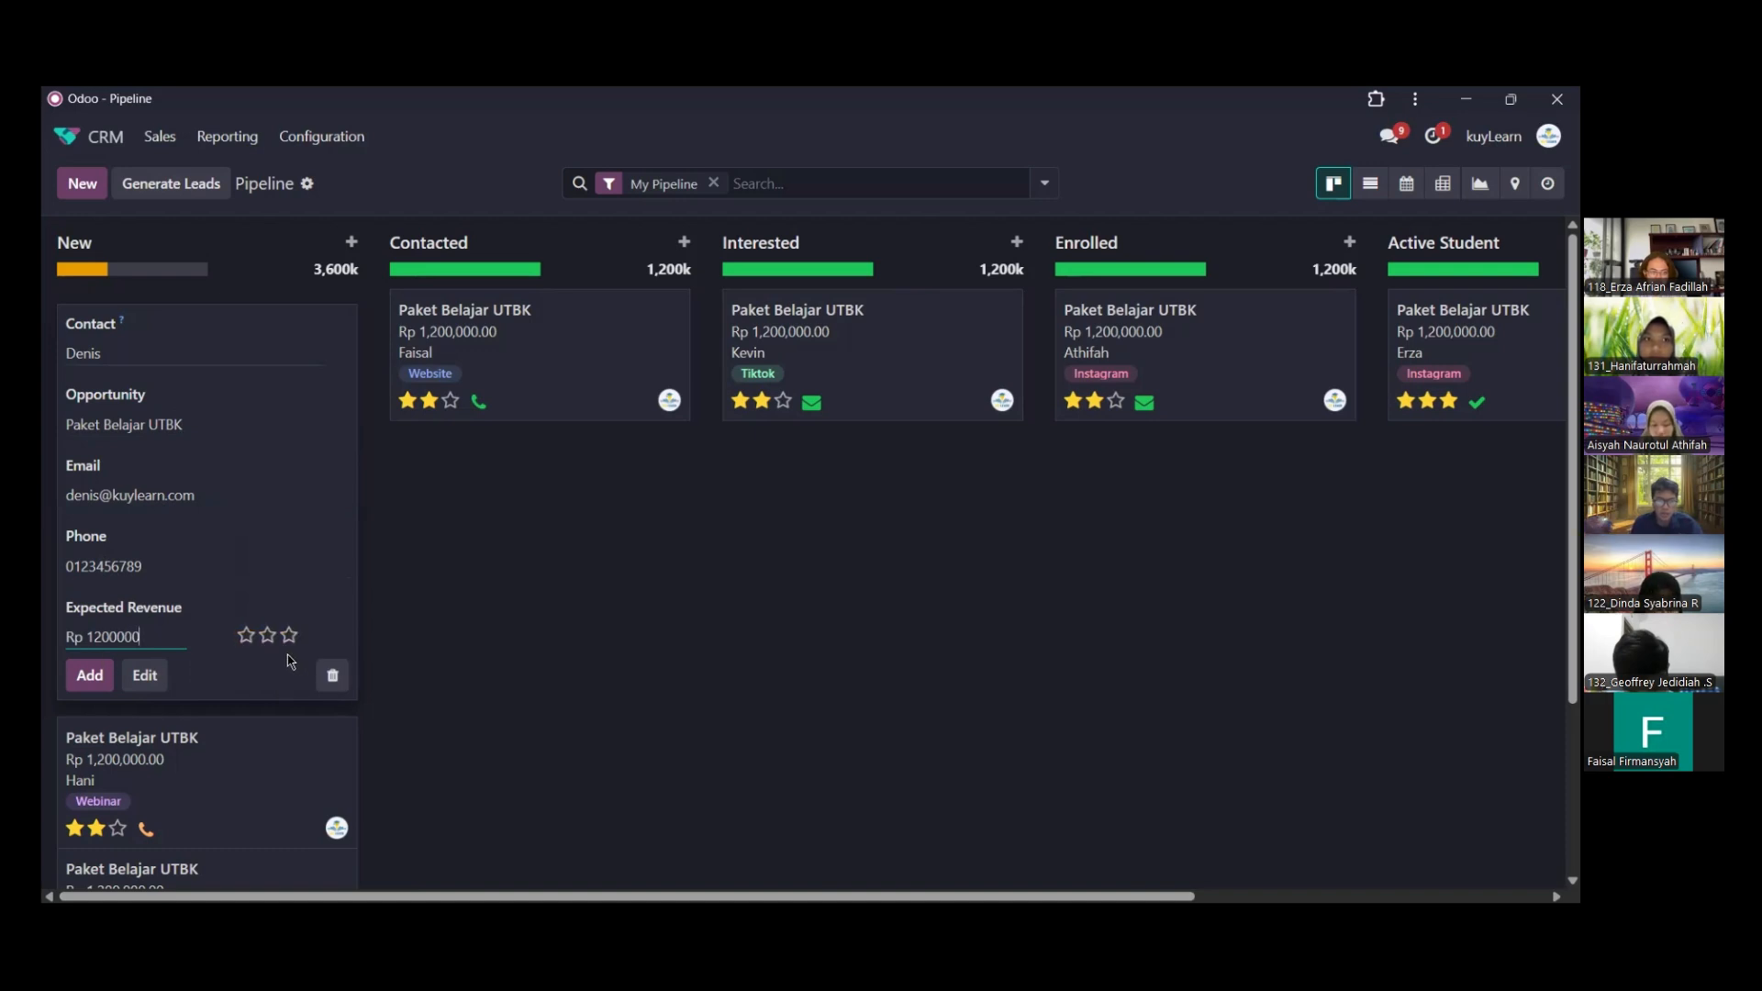
pyautogui.click(267, 635)
pyautogui.click(89, 675)
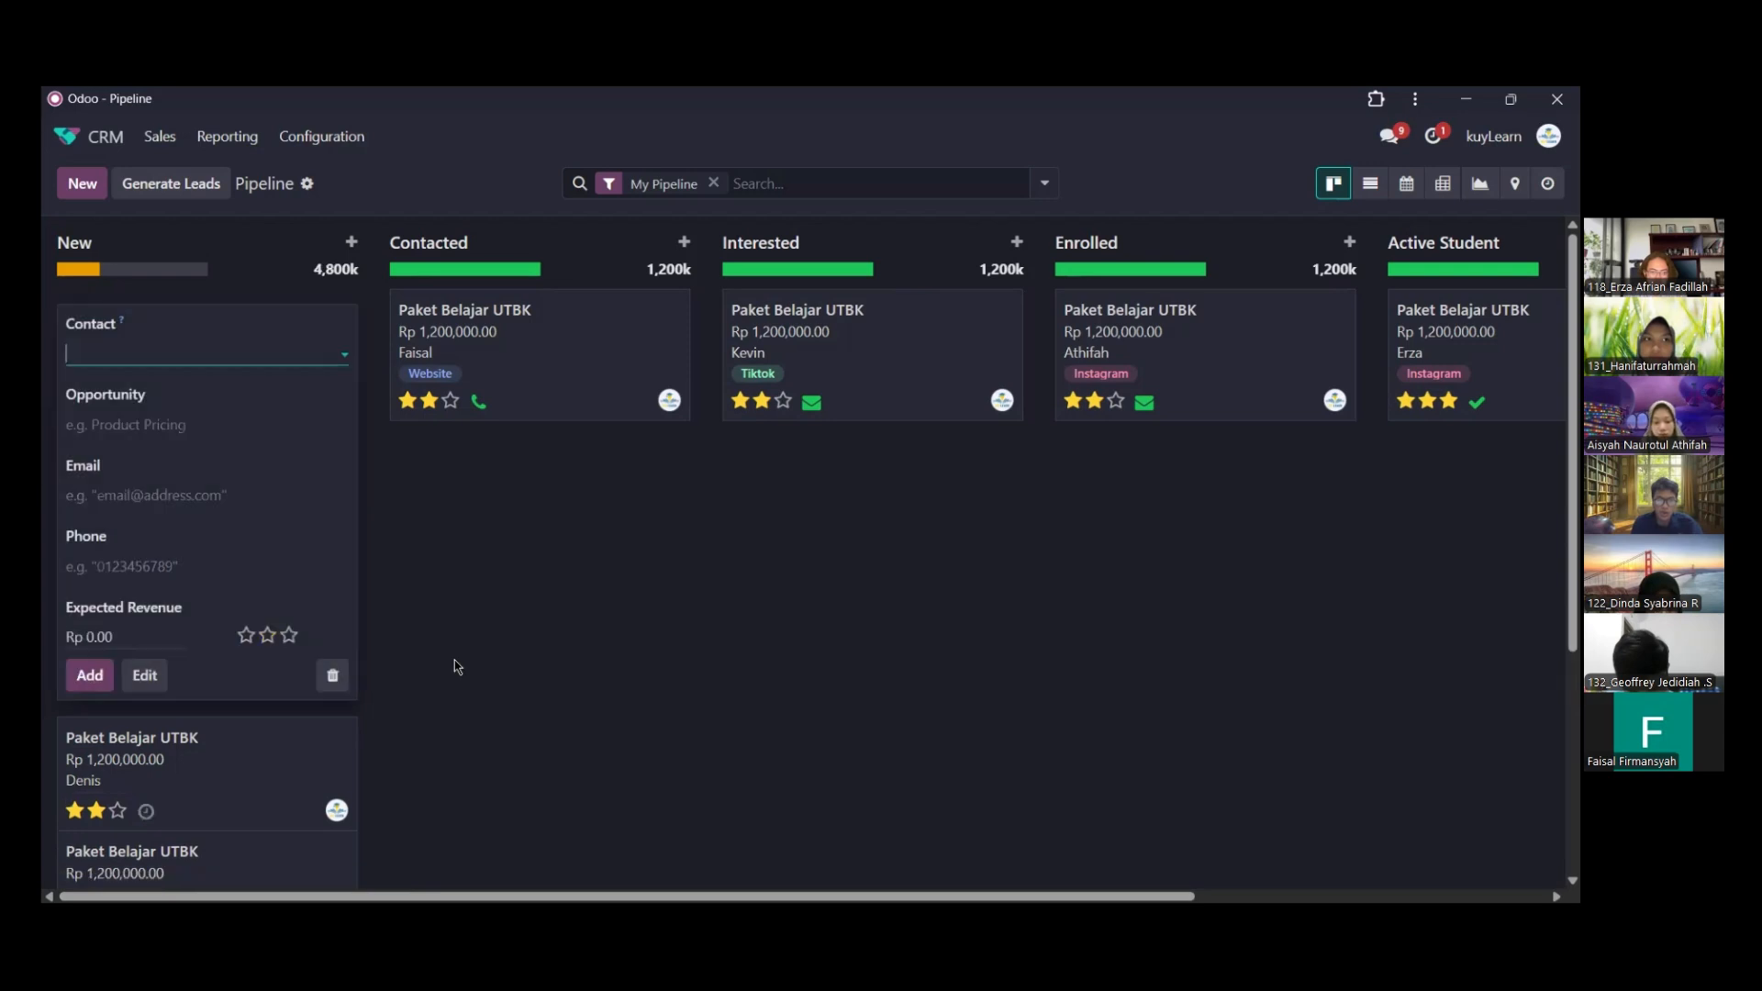
pyautogui.click(374, 511)
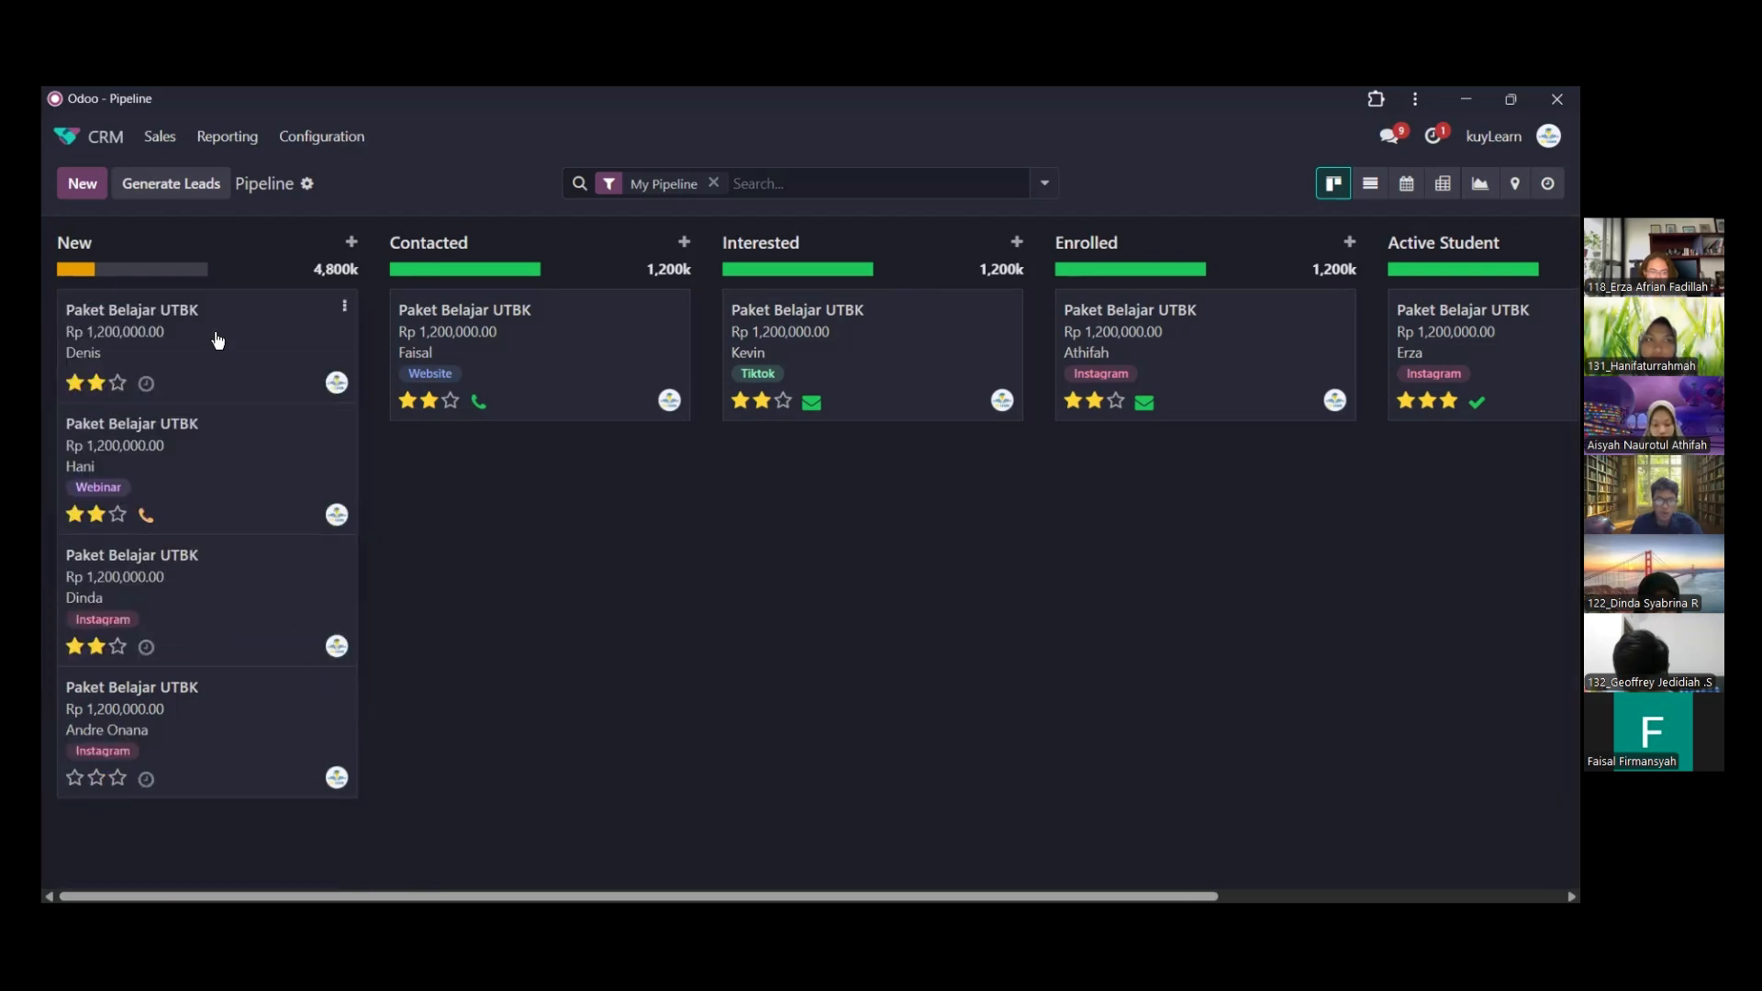
# Open the newly added opportunity and write the internal note "Siswa baru menghubungi bimbel kuylearn belum melakukan konsultasi"
pyautogui.click(217, 341)
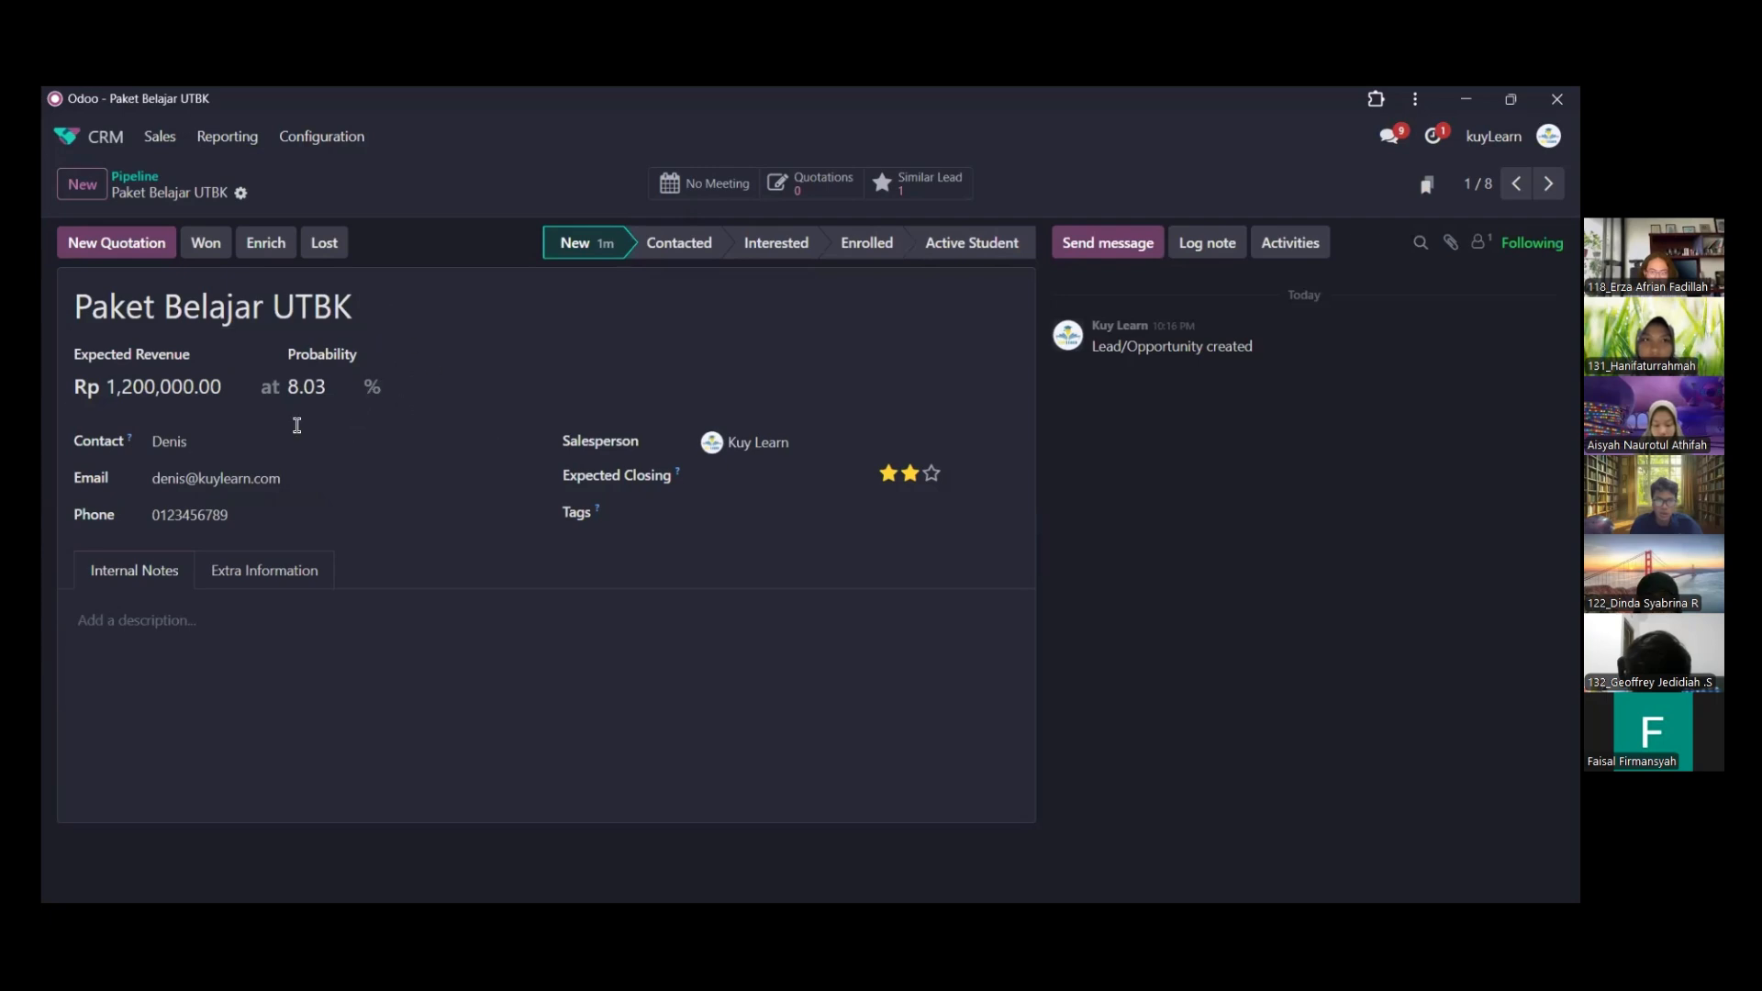
pyautogui.click(188, 616)
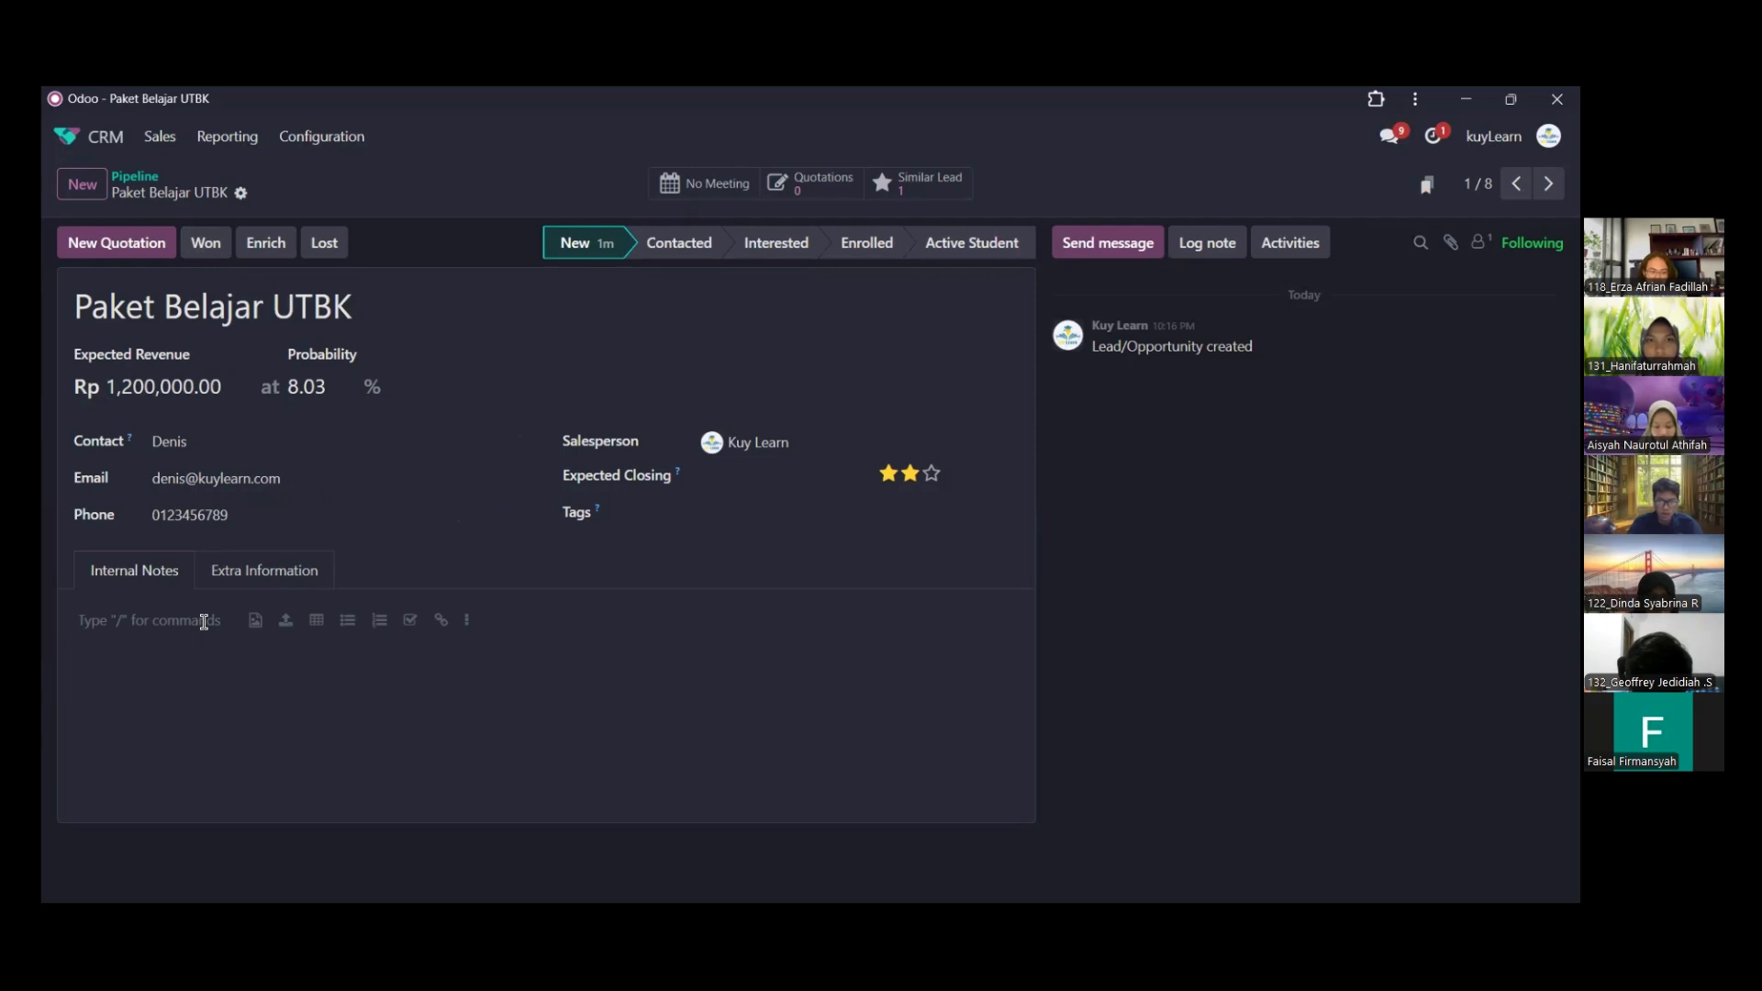
pyautogui.write('SIs')
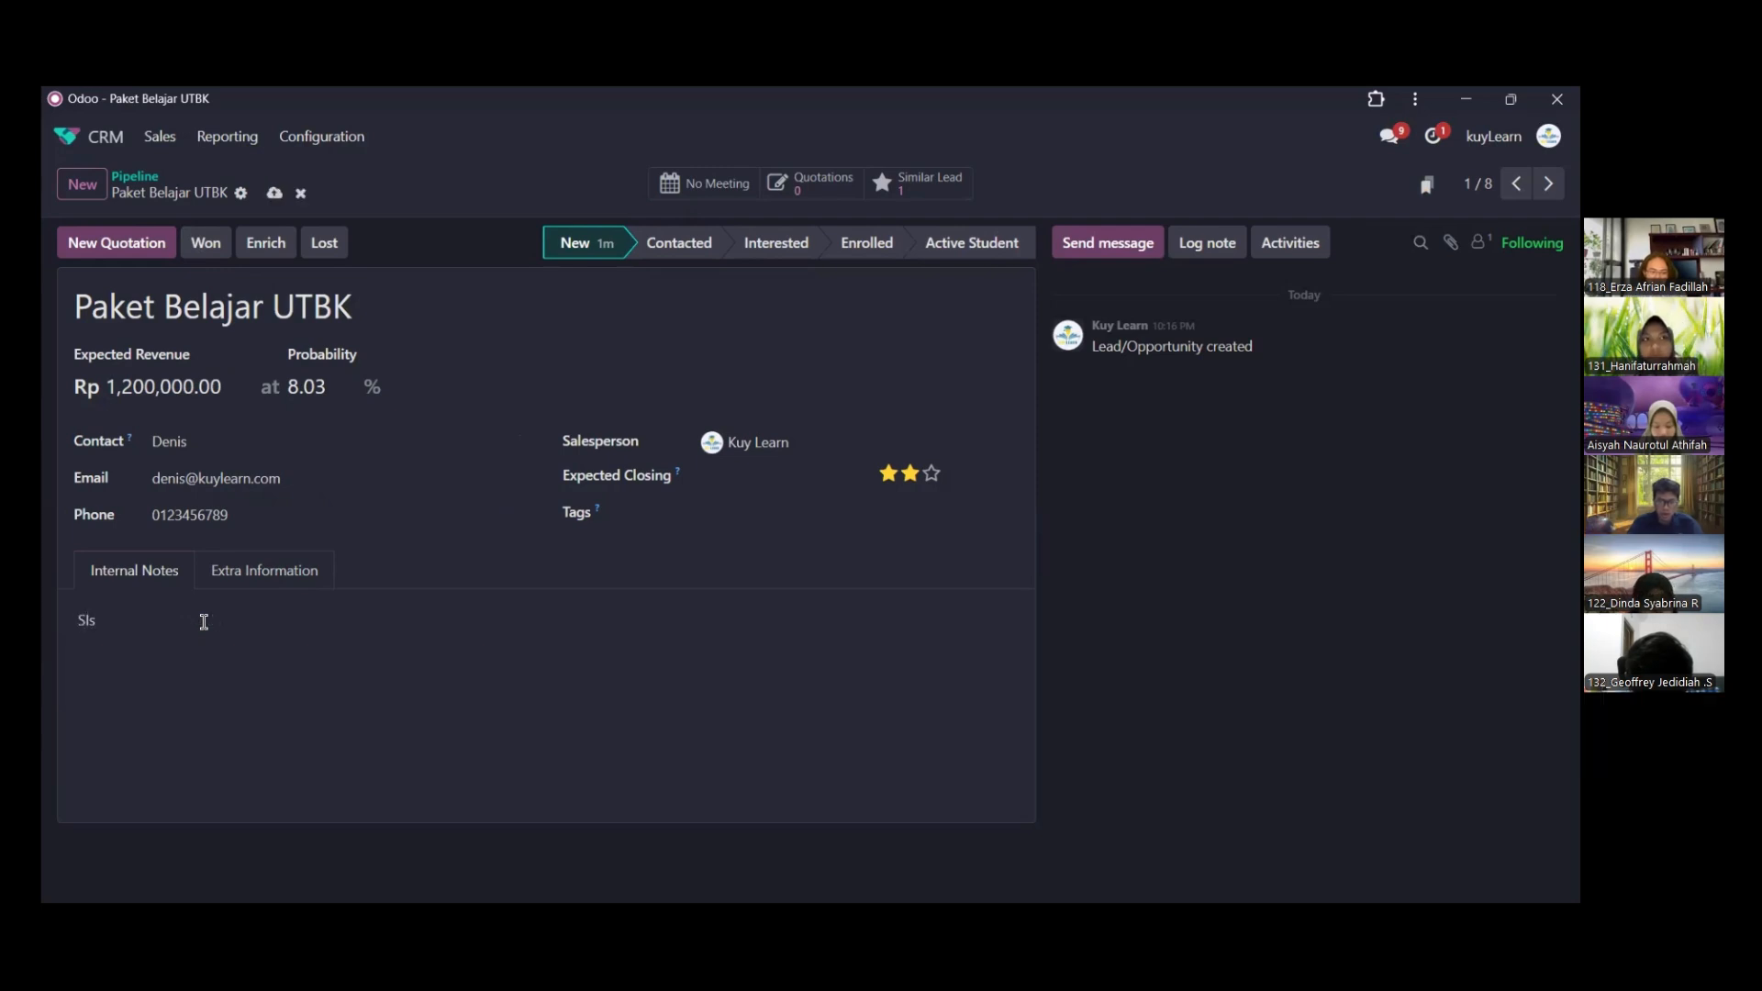
pyautogui.press('BackSpace')
pyautogui.press('BackSpace')
pyautogui.write('iswa')
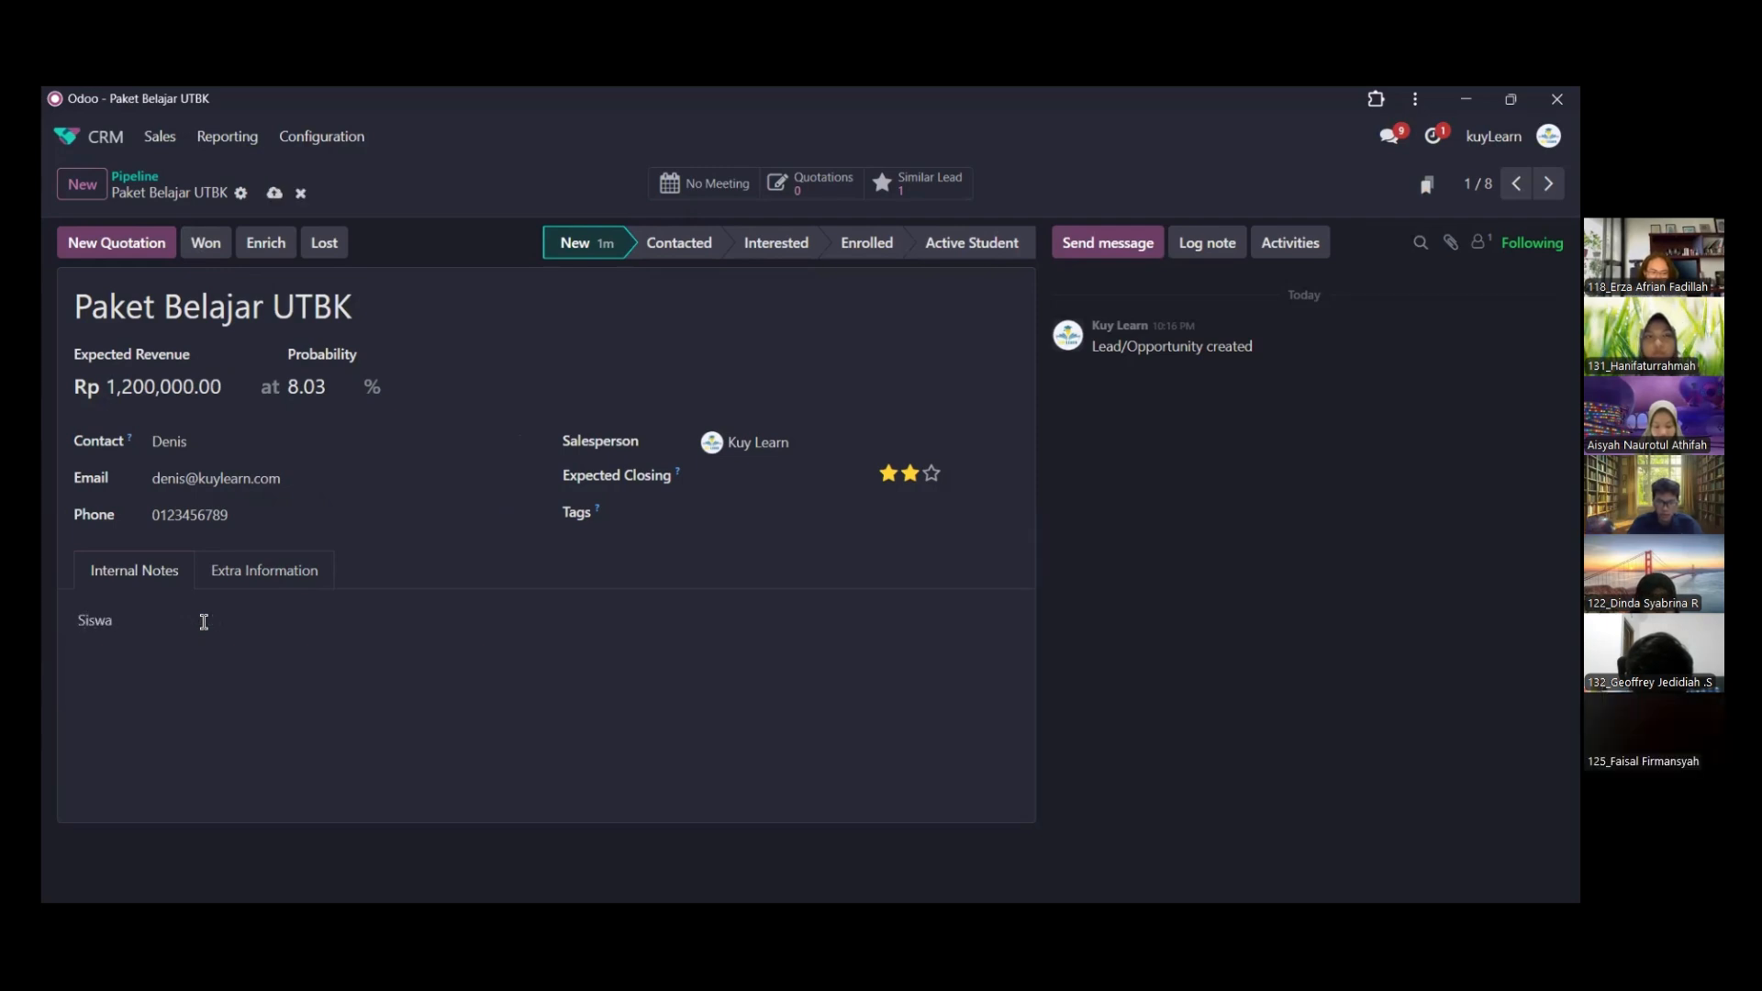
pyautogui.write(' Mengh')
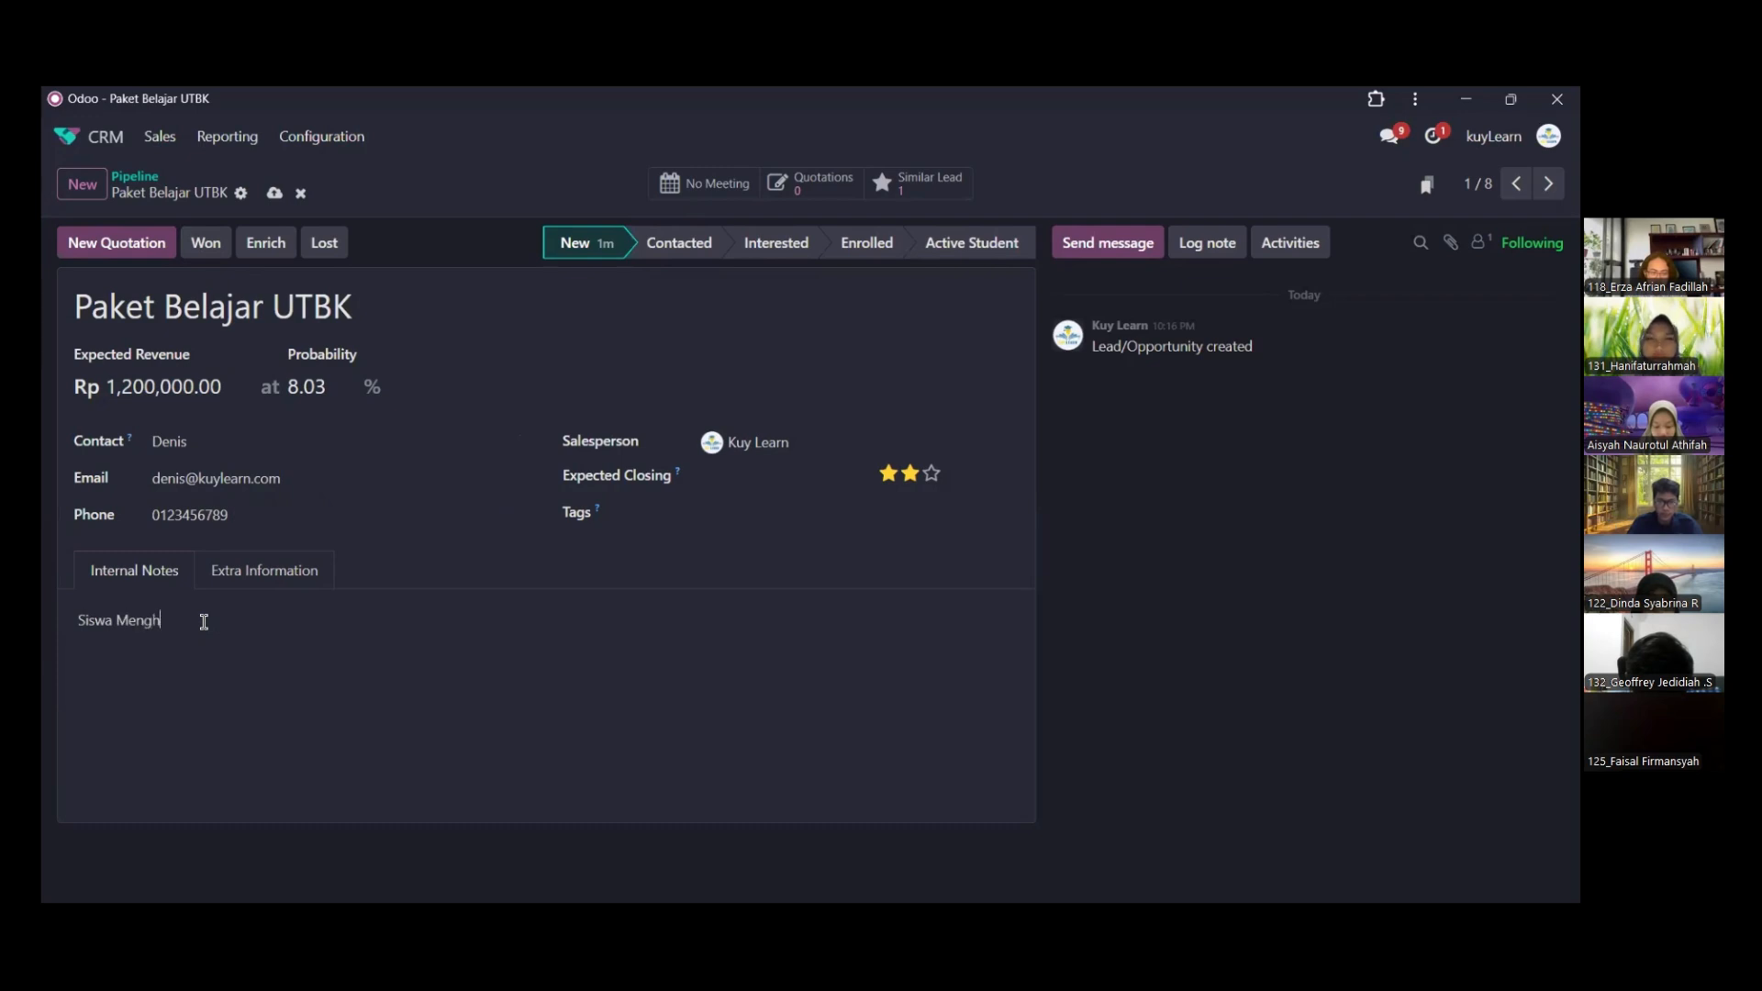
pyautogui.press('BackSpace')
pyautogui.press('BackSpace')
pyautogui.press('BackSpace')
pyautogui.press('BackSpace')
pyautogui.press('BackSpace')
pyautogui.write('bar')
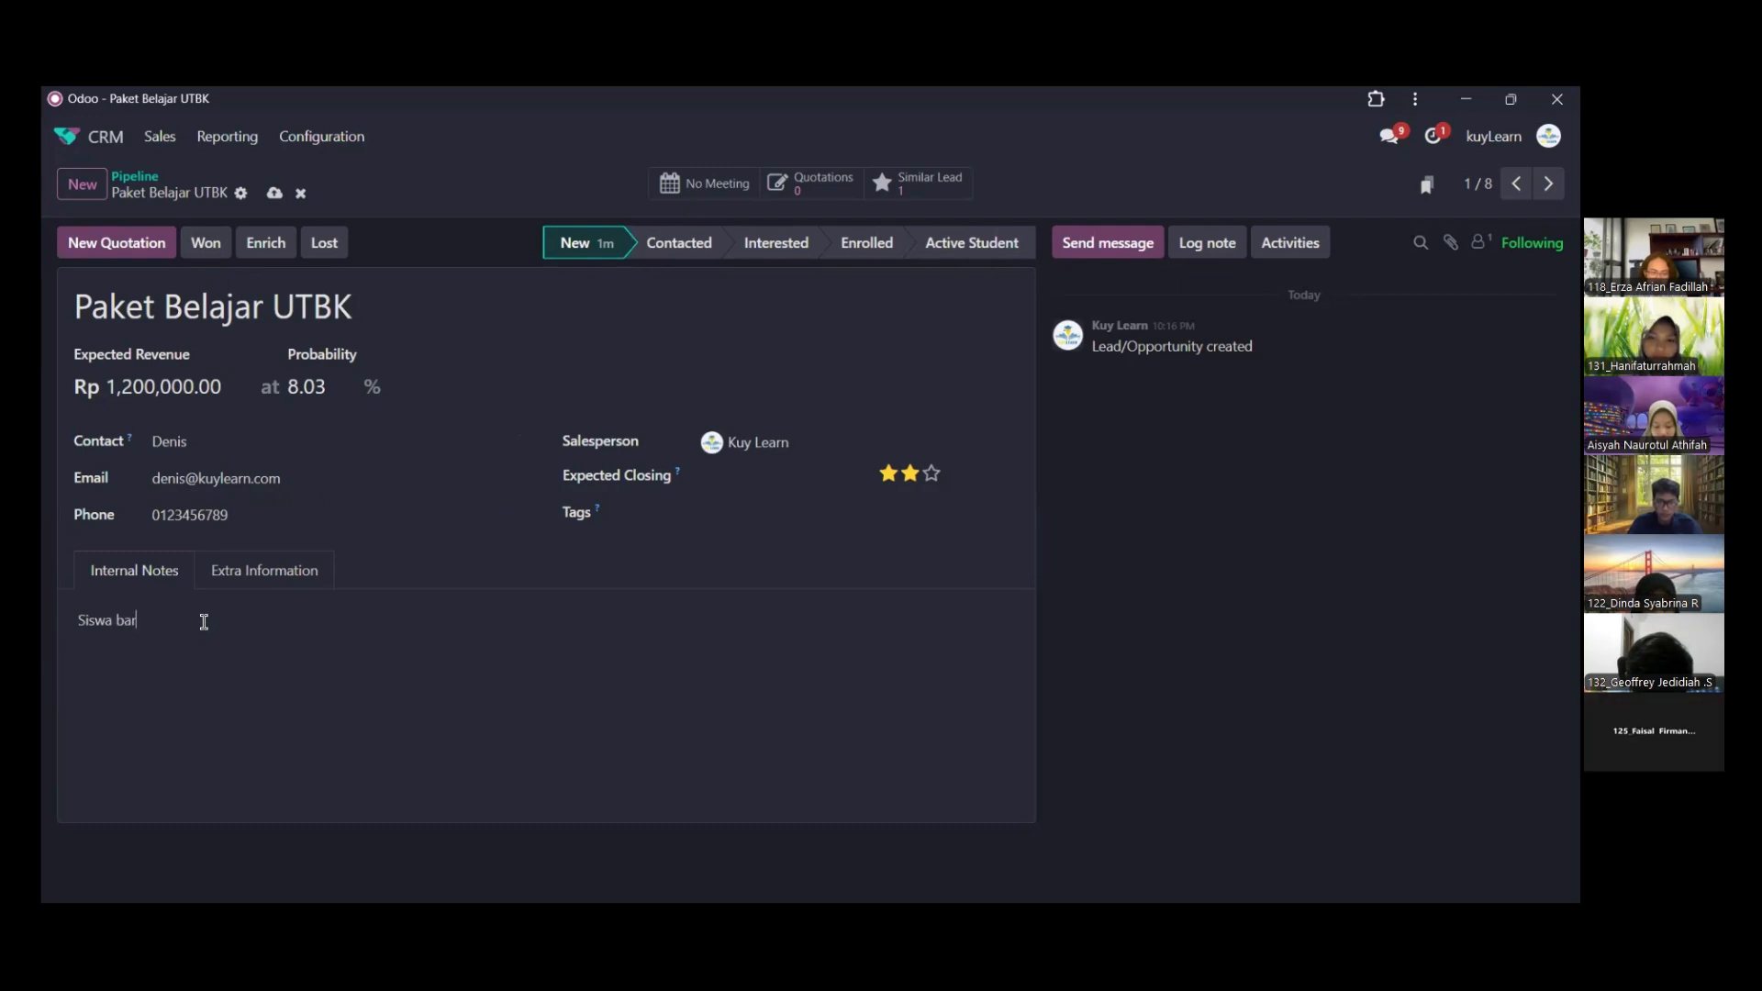
pyautogui.write('u menghubungi binm')
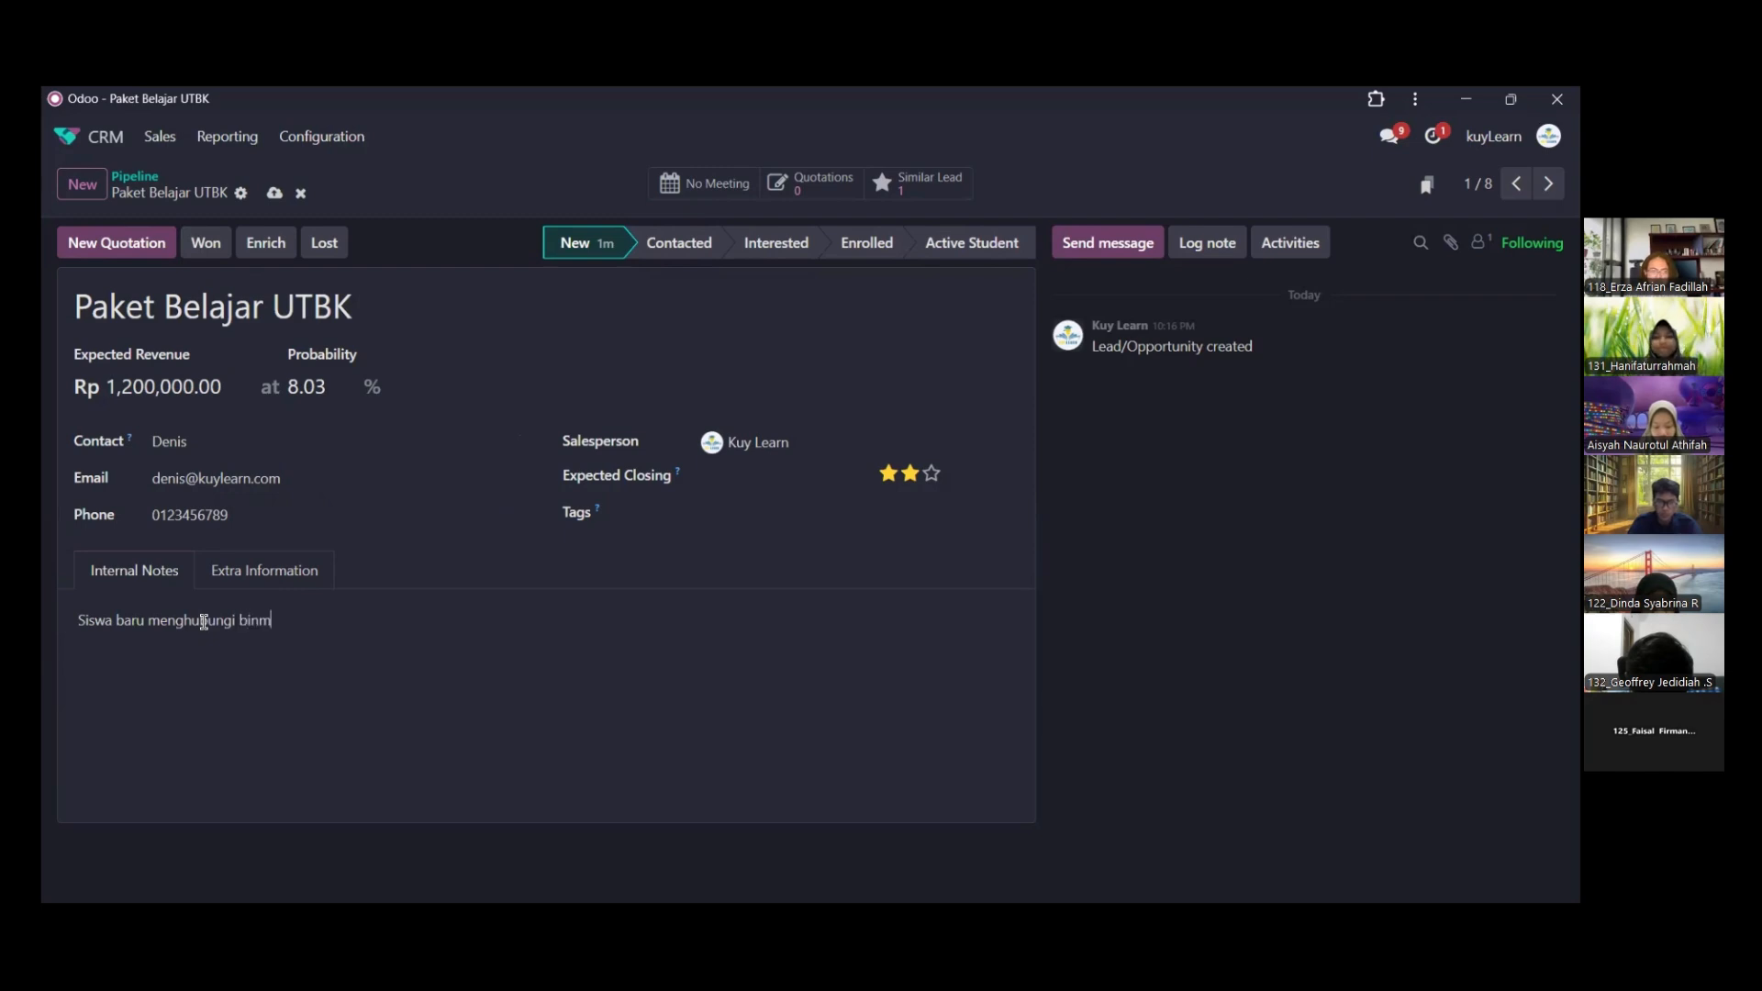
pyautogui.press('BackSpace')
pyautogui.press('BackSpace')
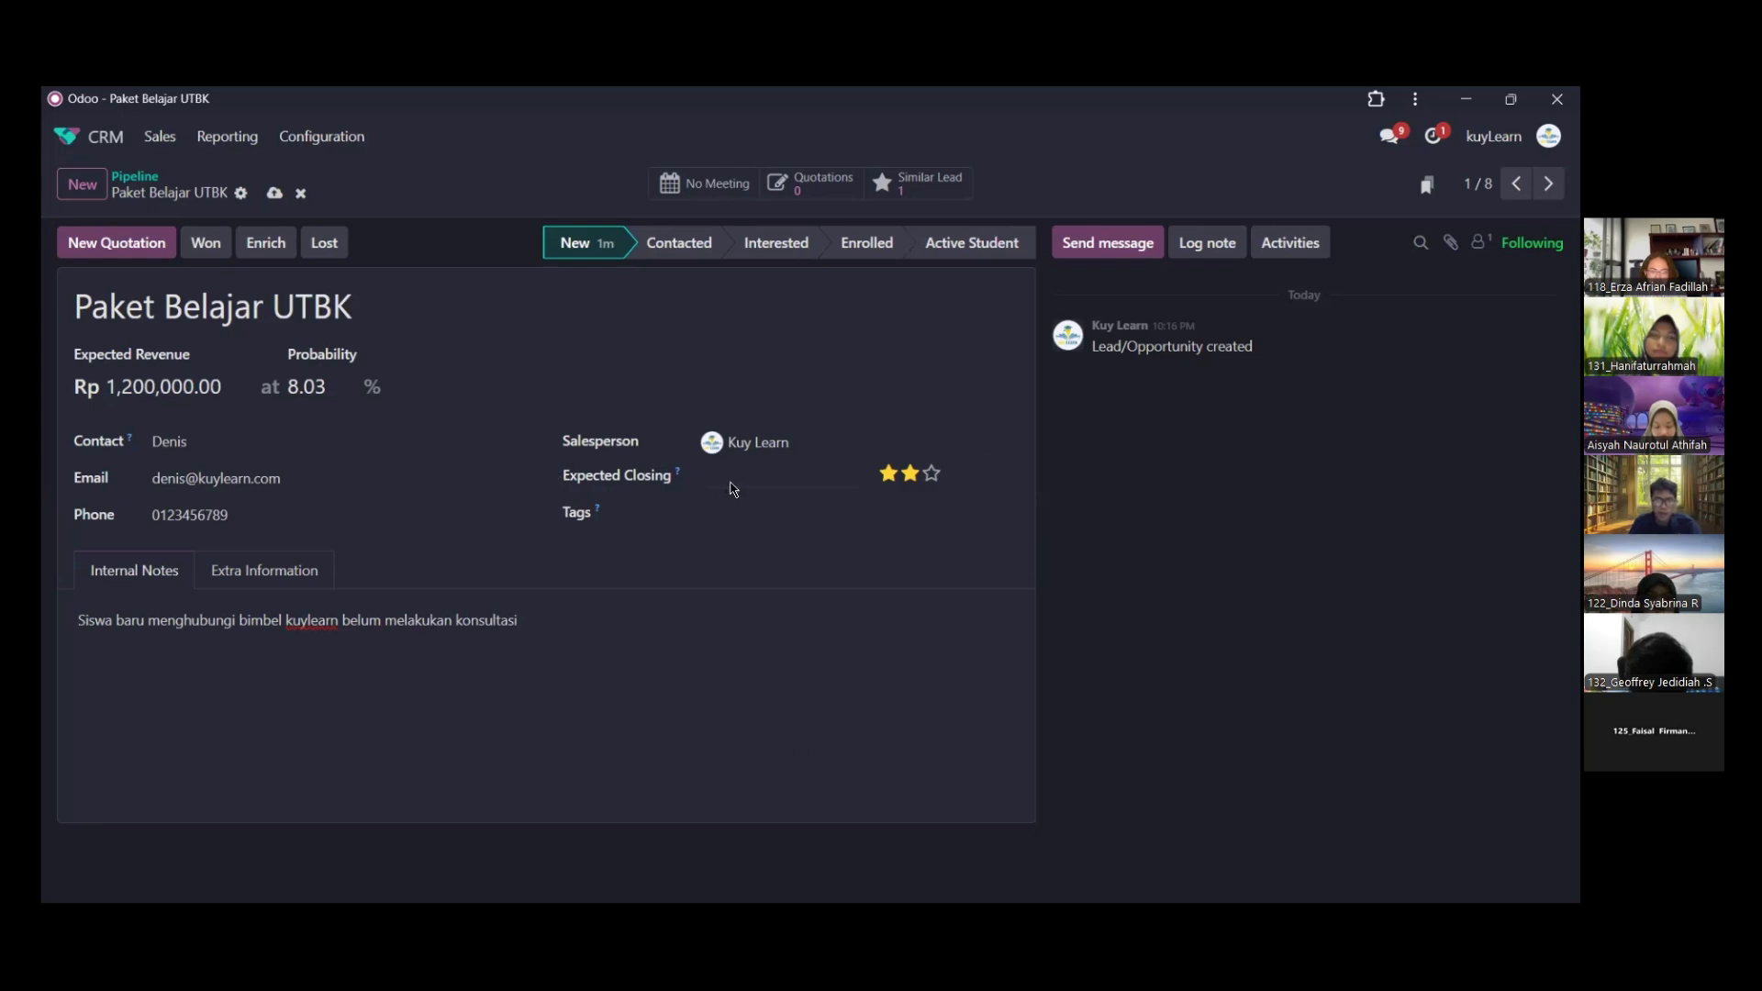
# Set the opportunity's expected closing date to 05/31/2025 and tag it with Instagram
pyautogui.click(767, 482)
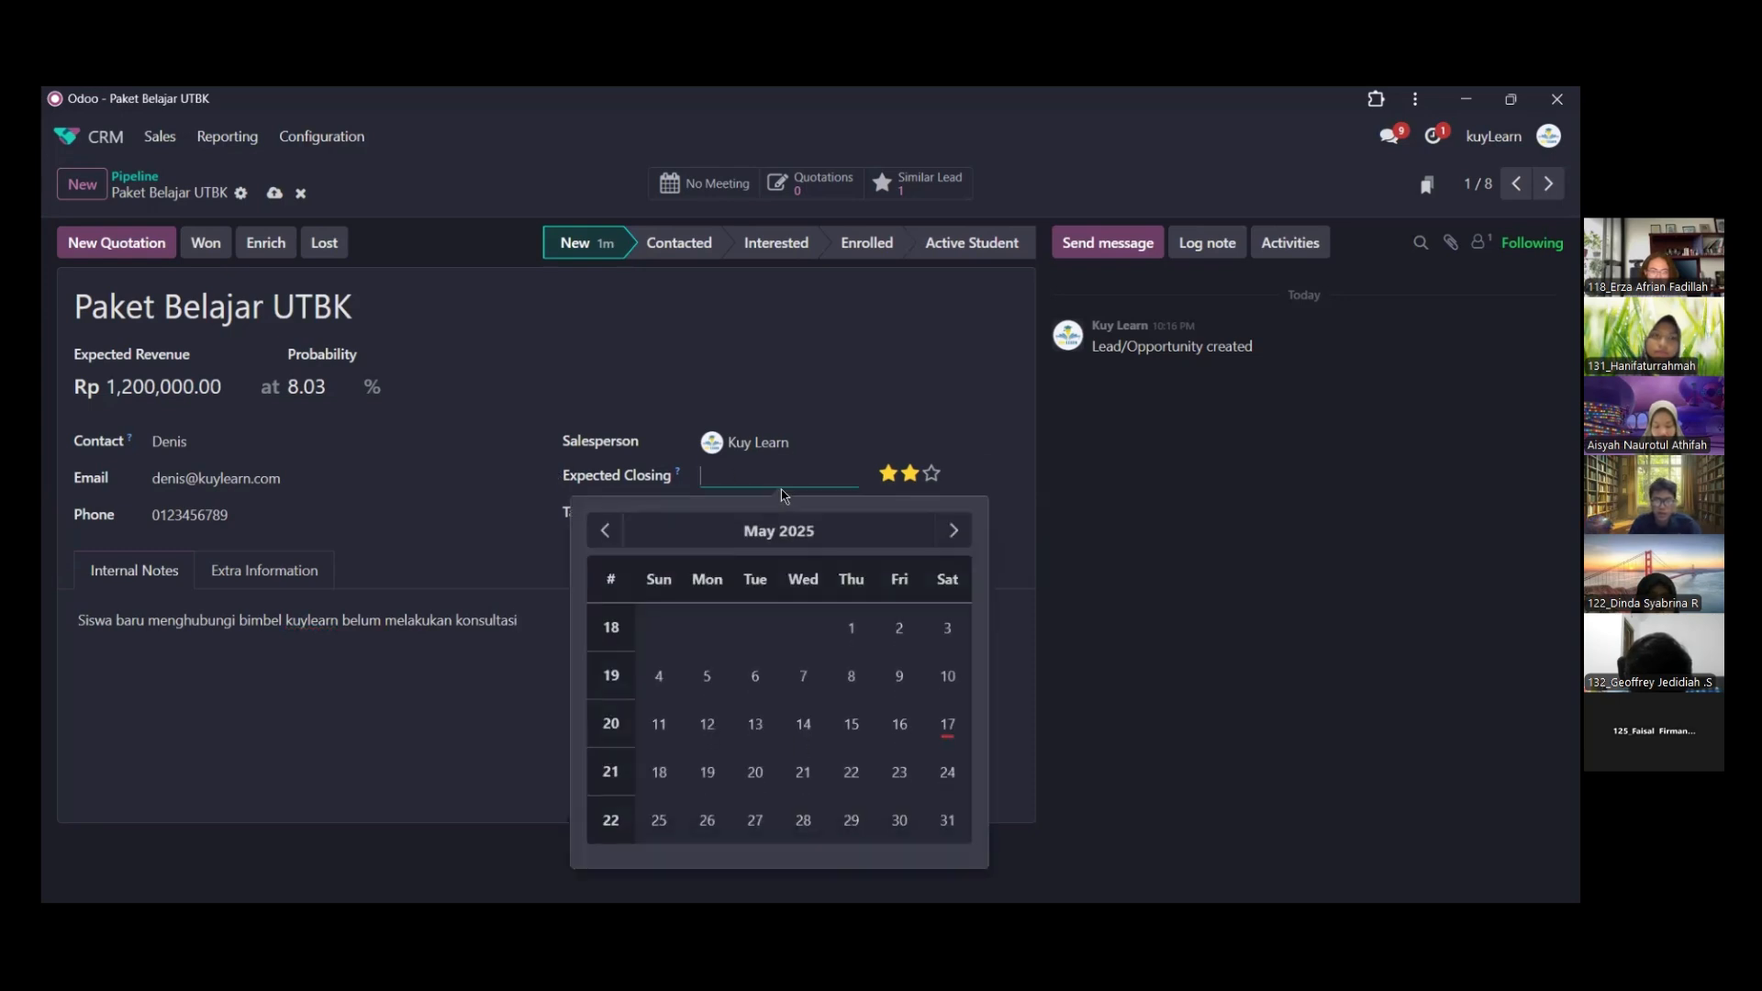
pyautogui.click(948, 831)
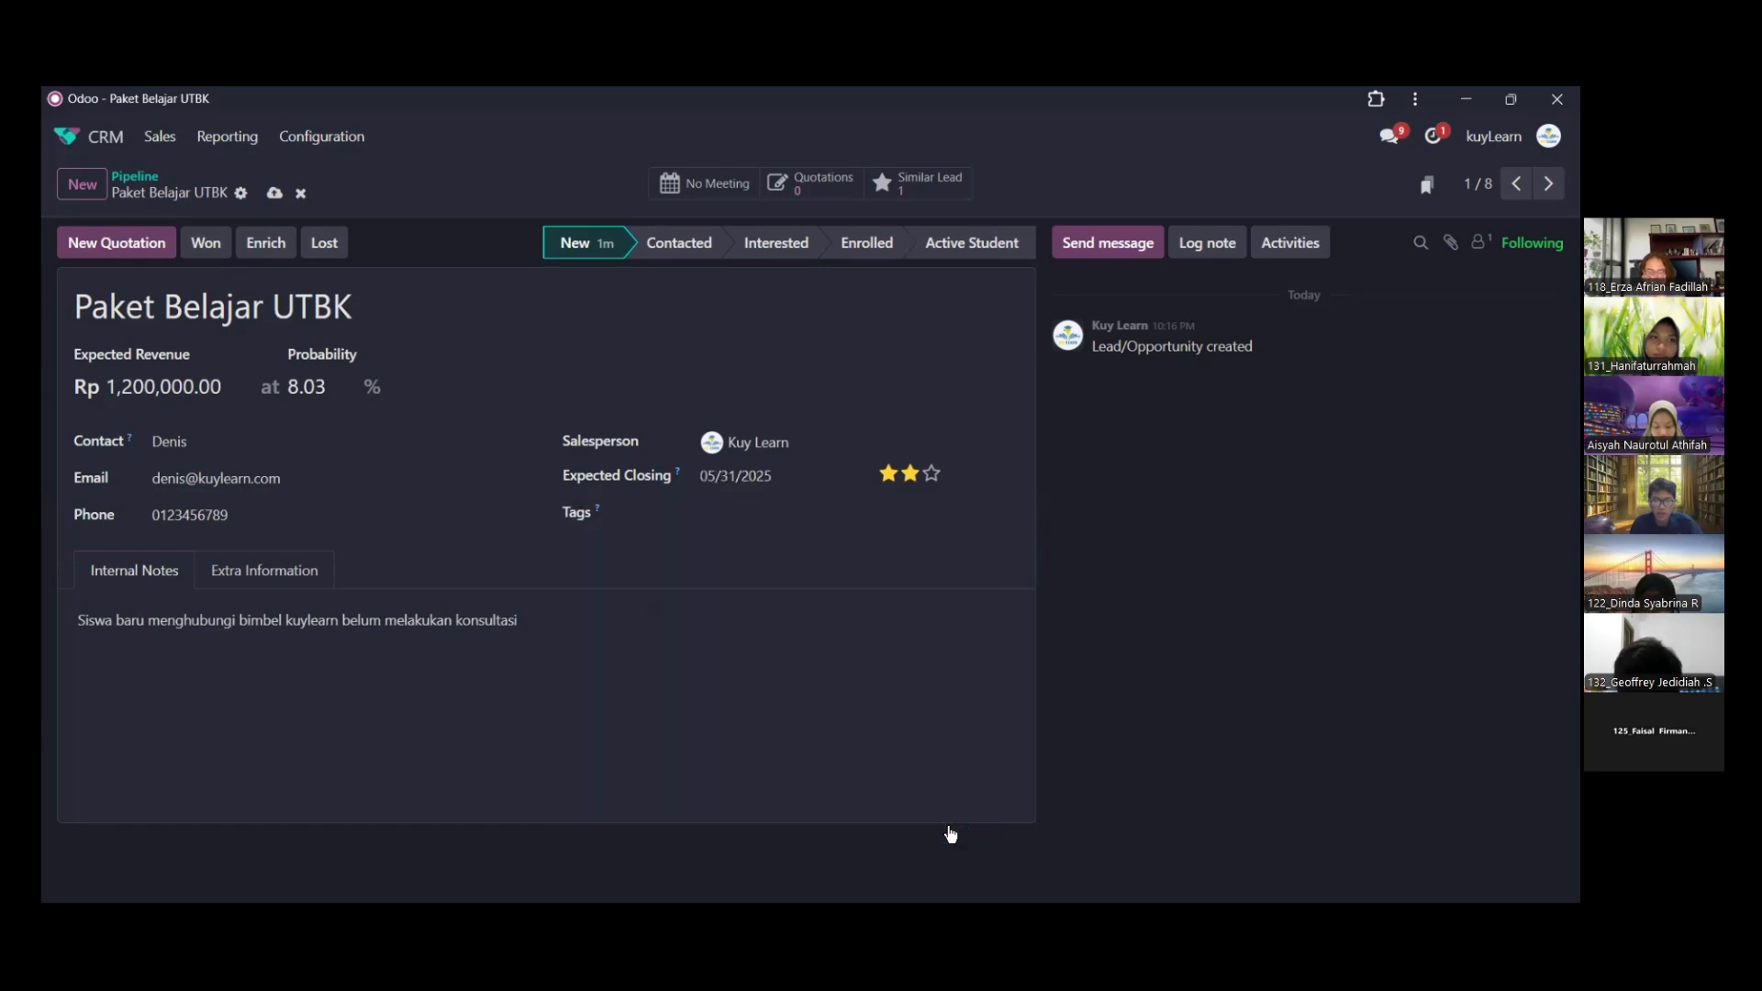
pyautogui.click(750, 516)
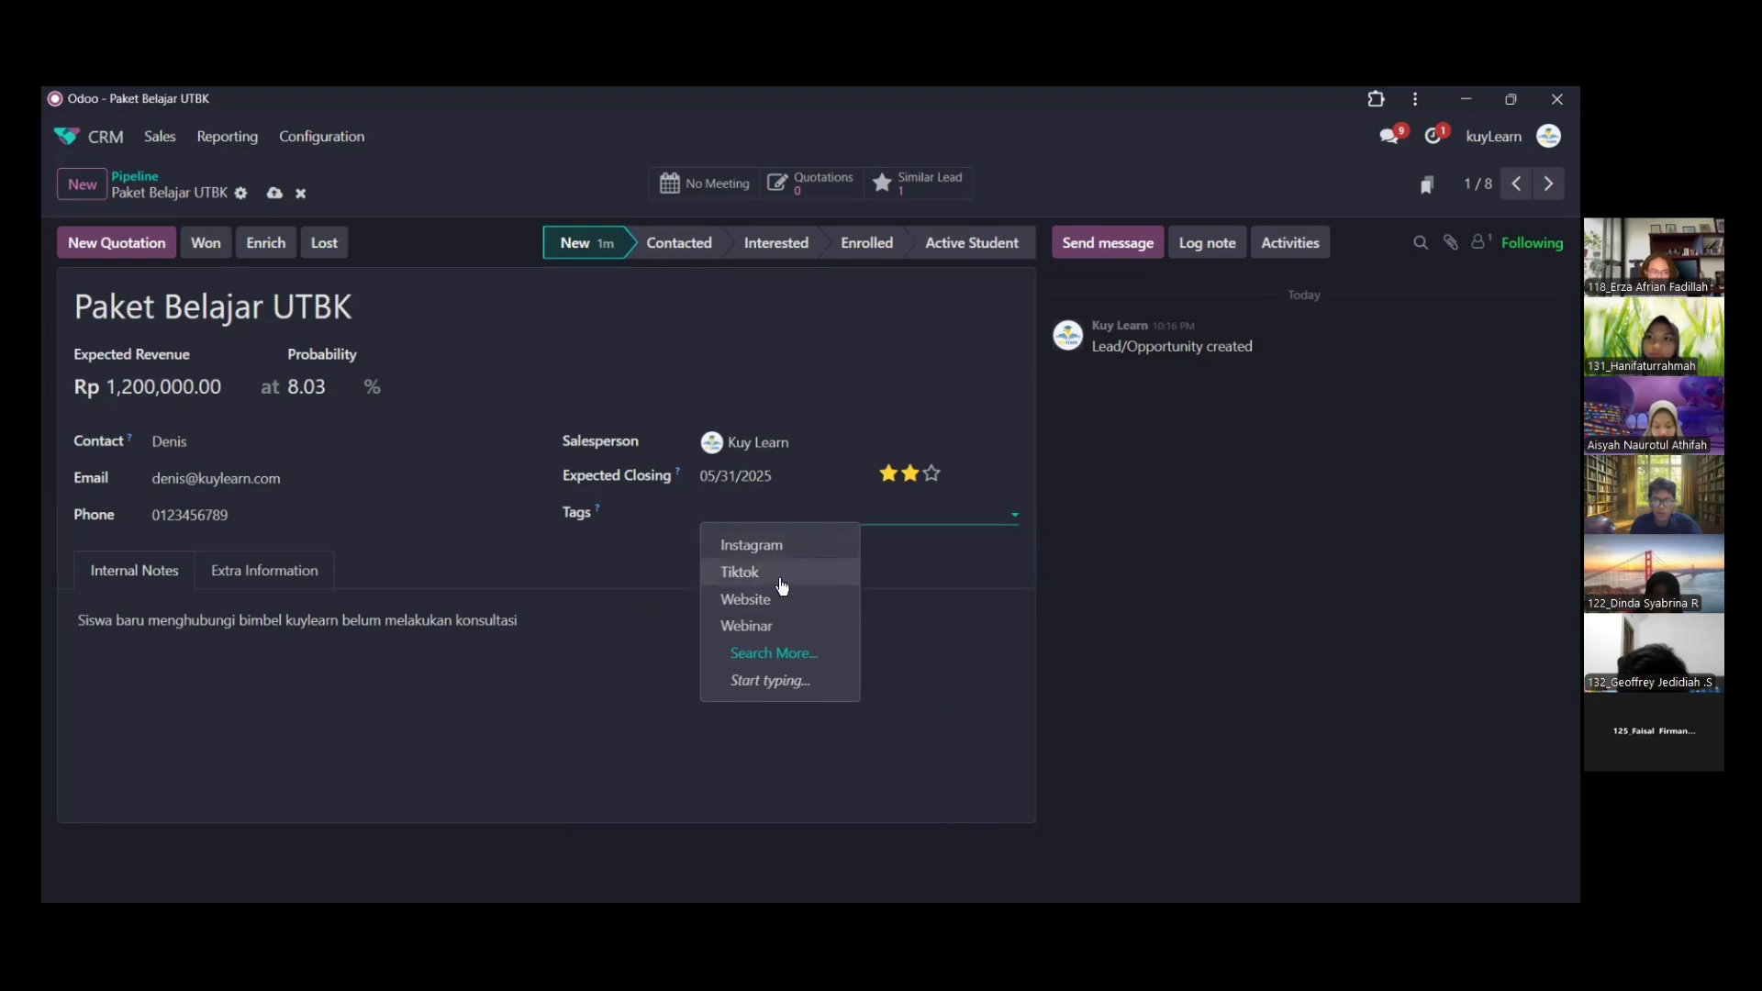
pyautogui.click(642, 521)
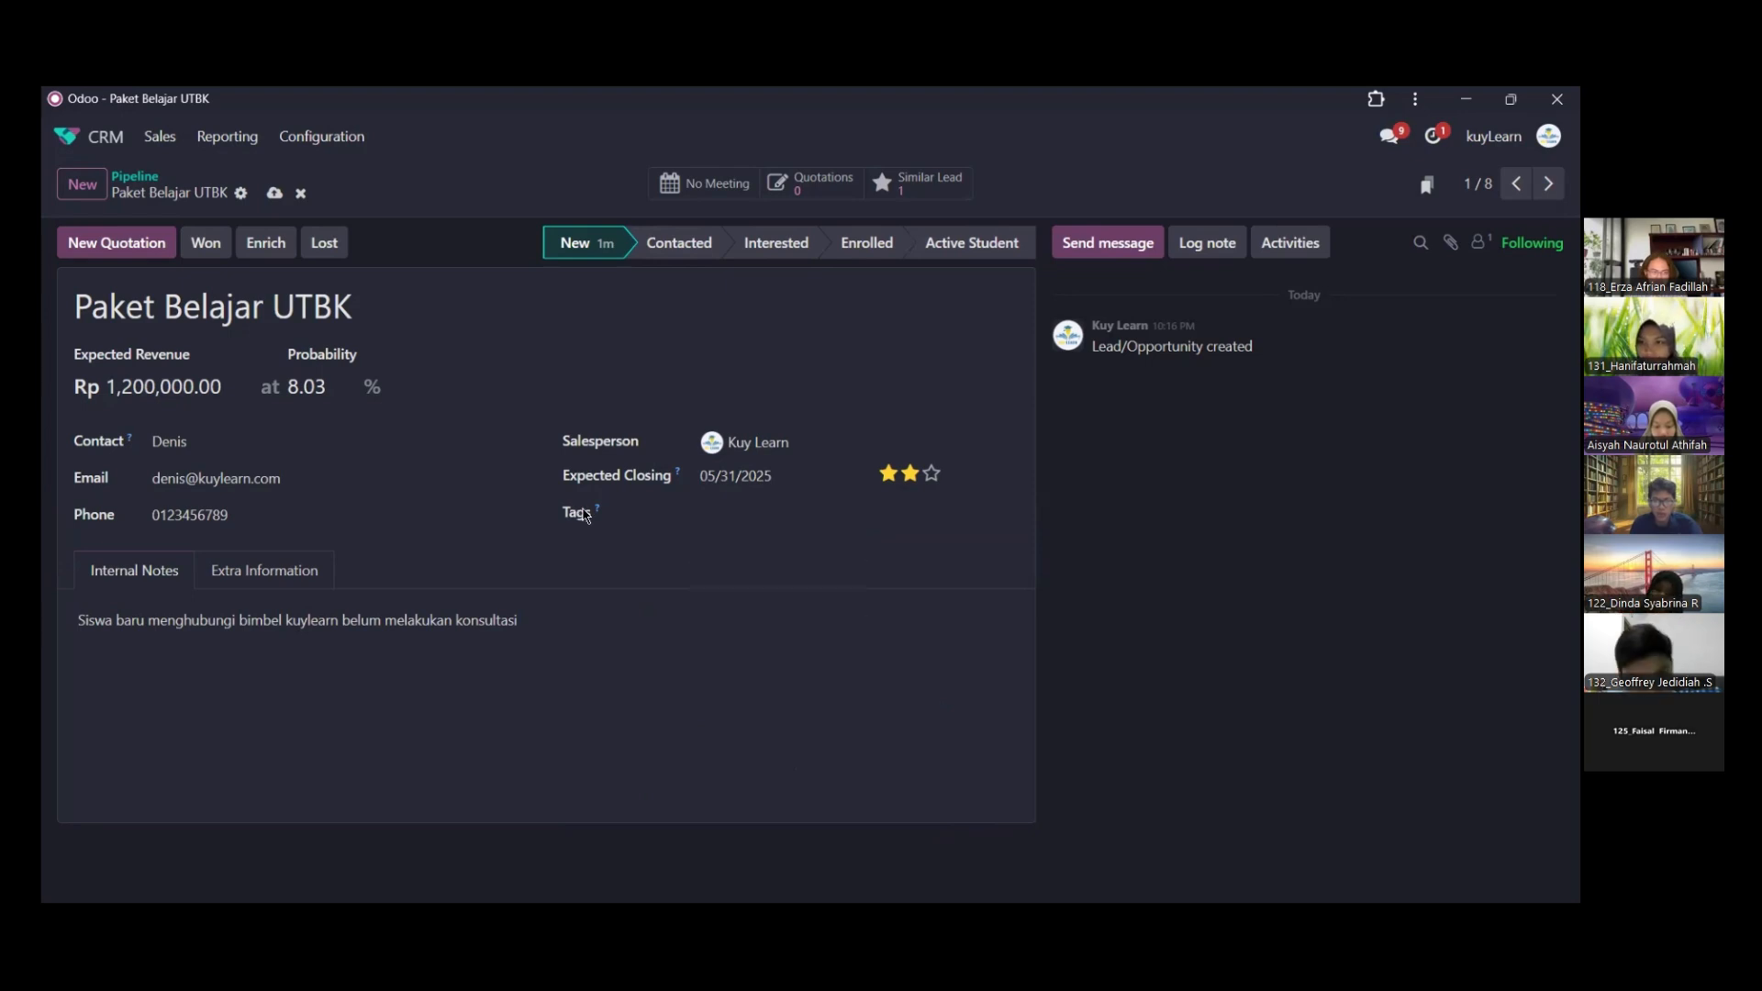
pyautogui.click(774, 515)
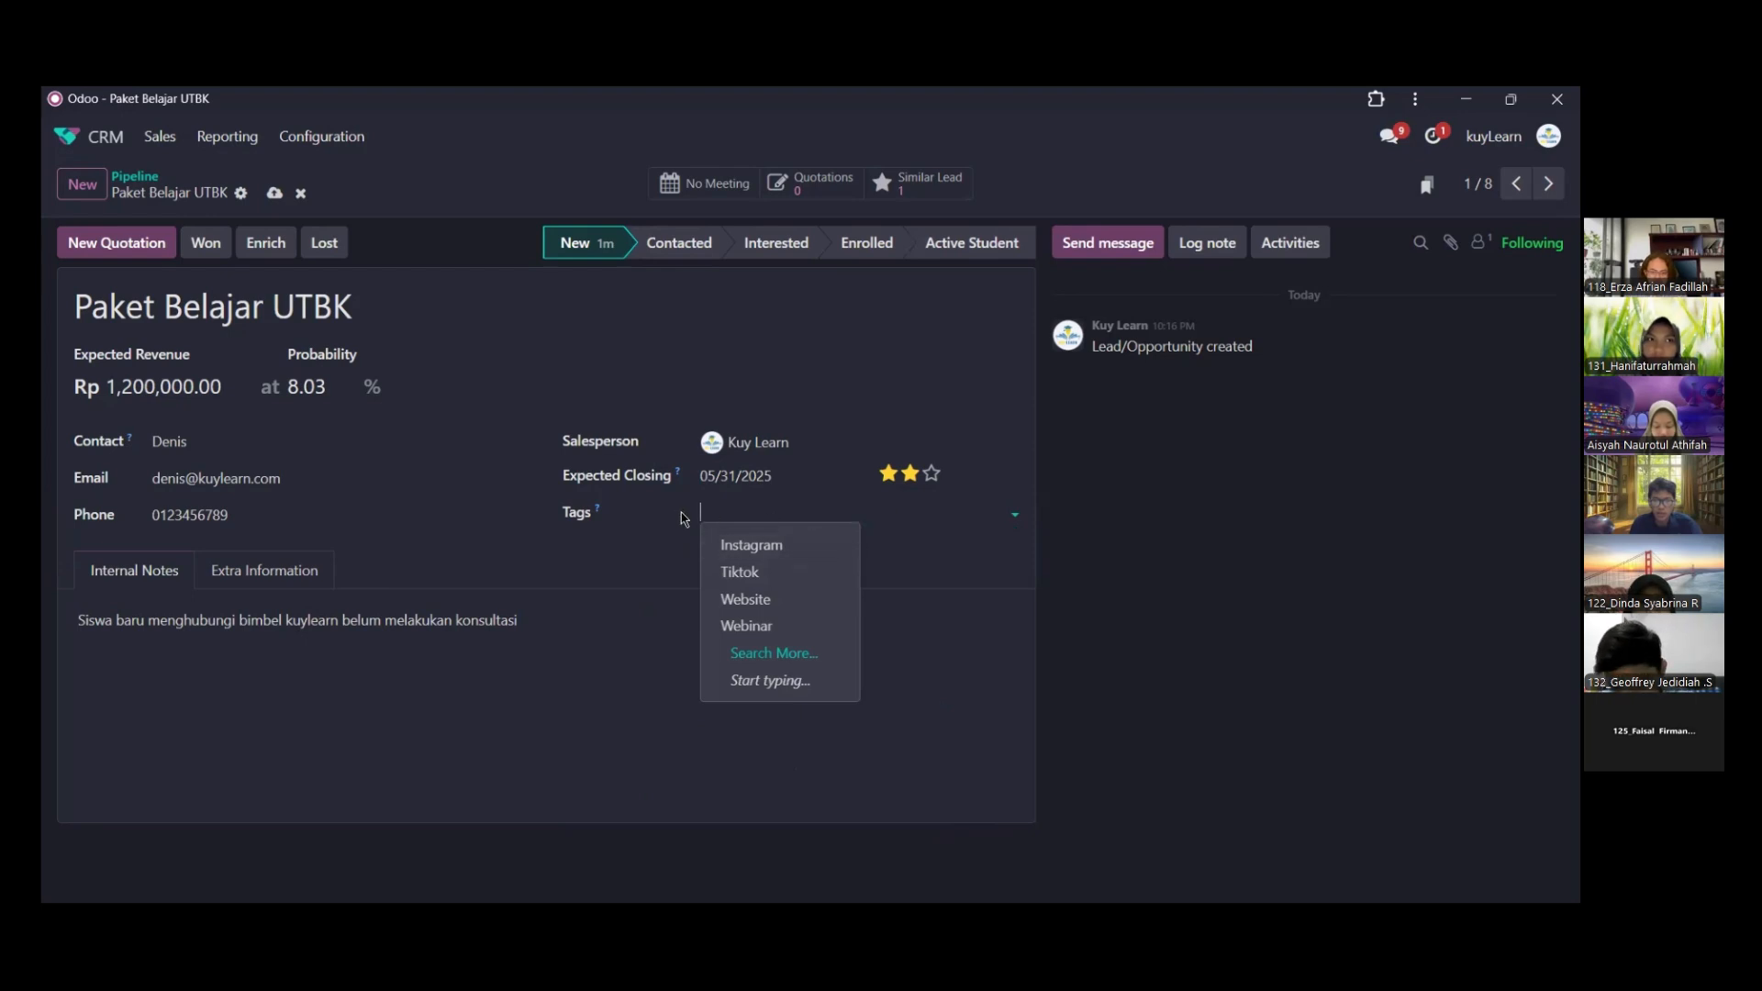
pyautogui.click(739, 514)
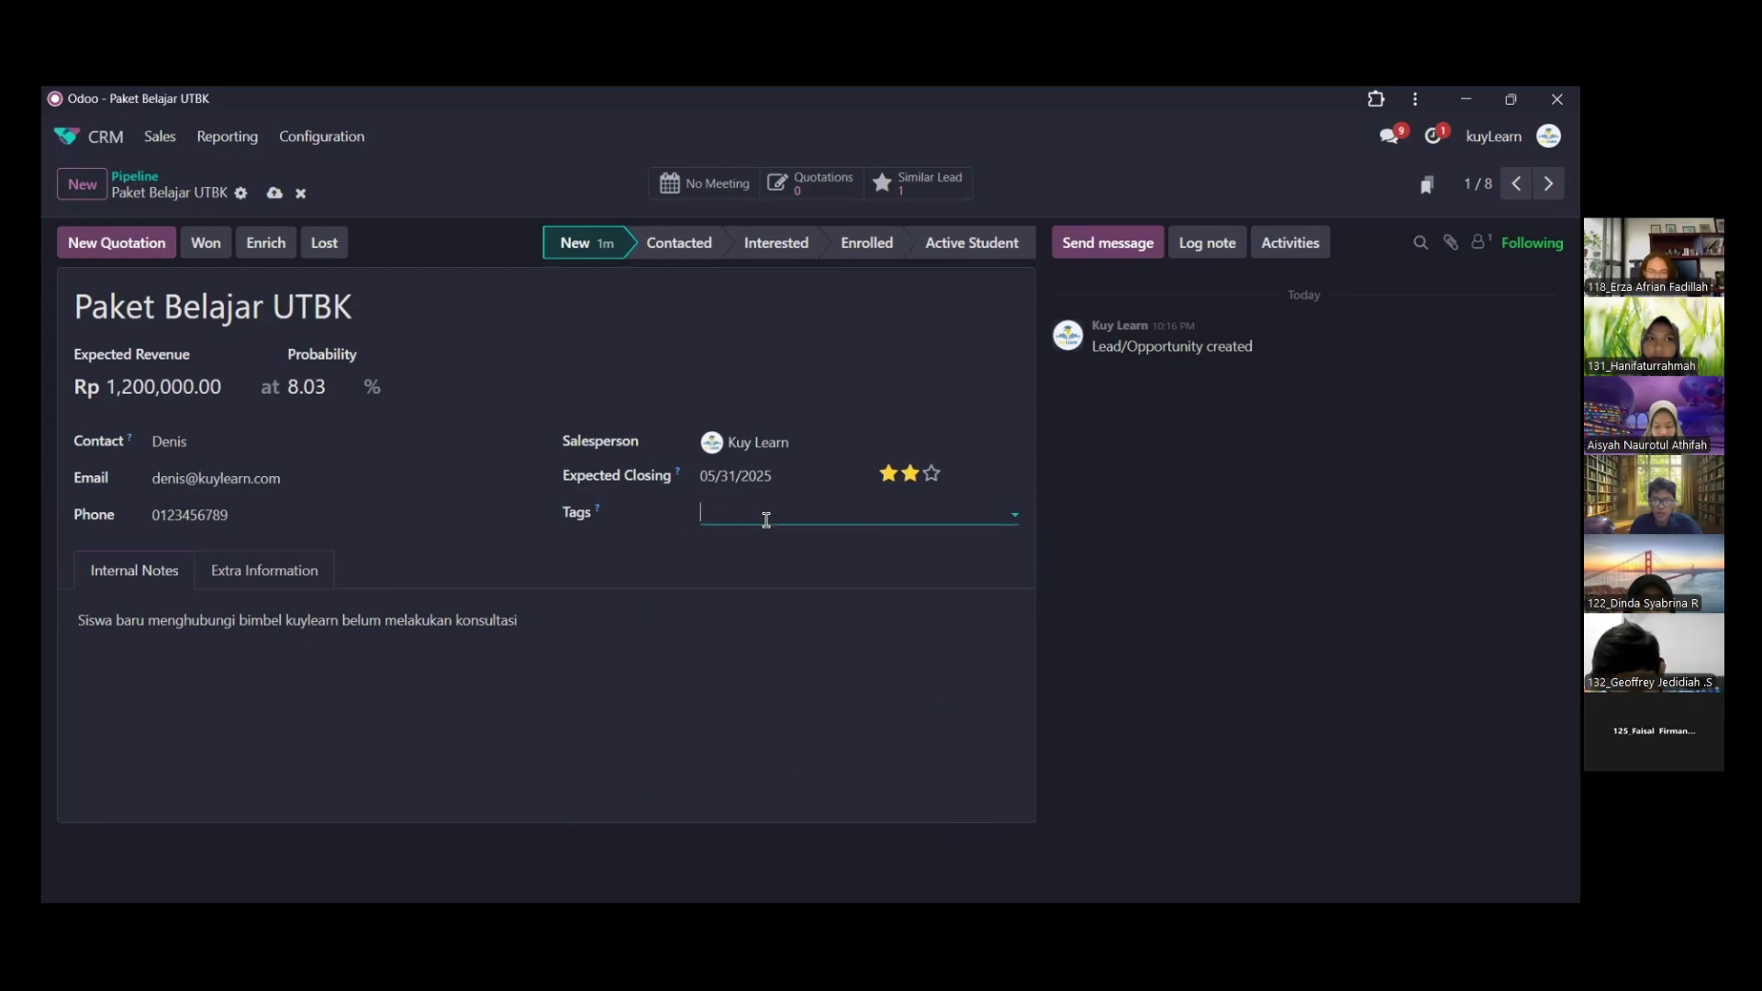
pyautogui.click(764, 514)
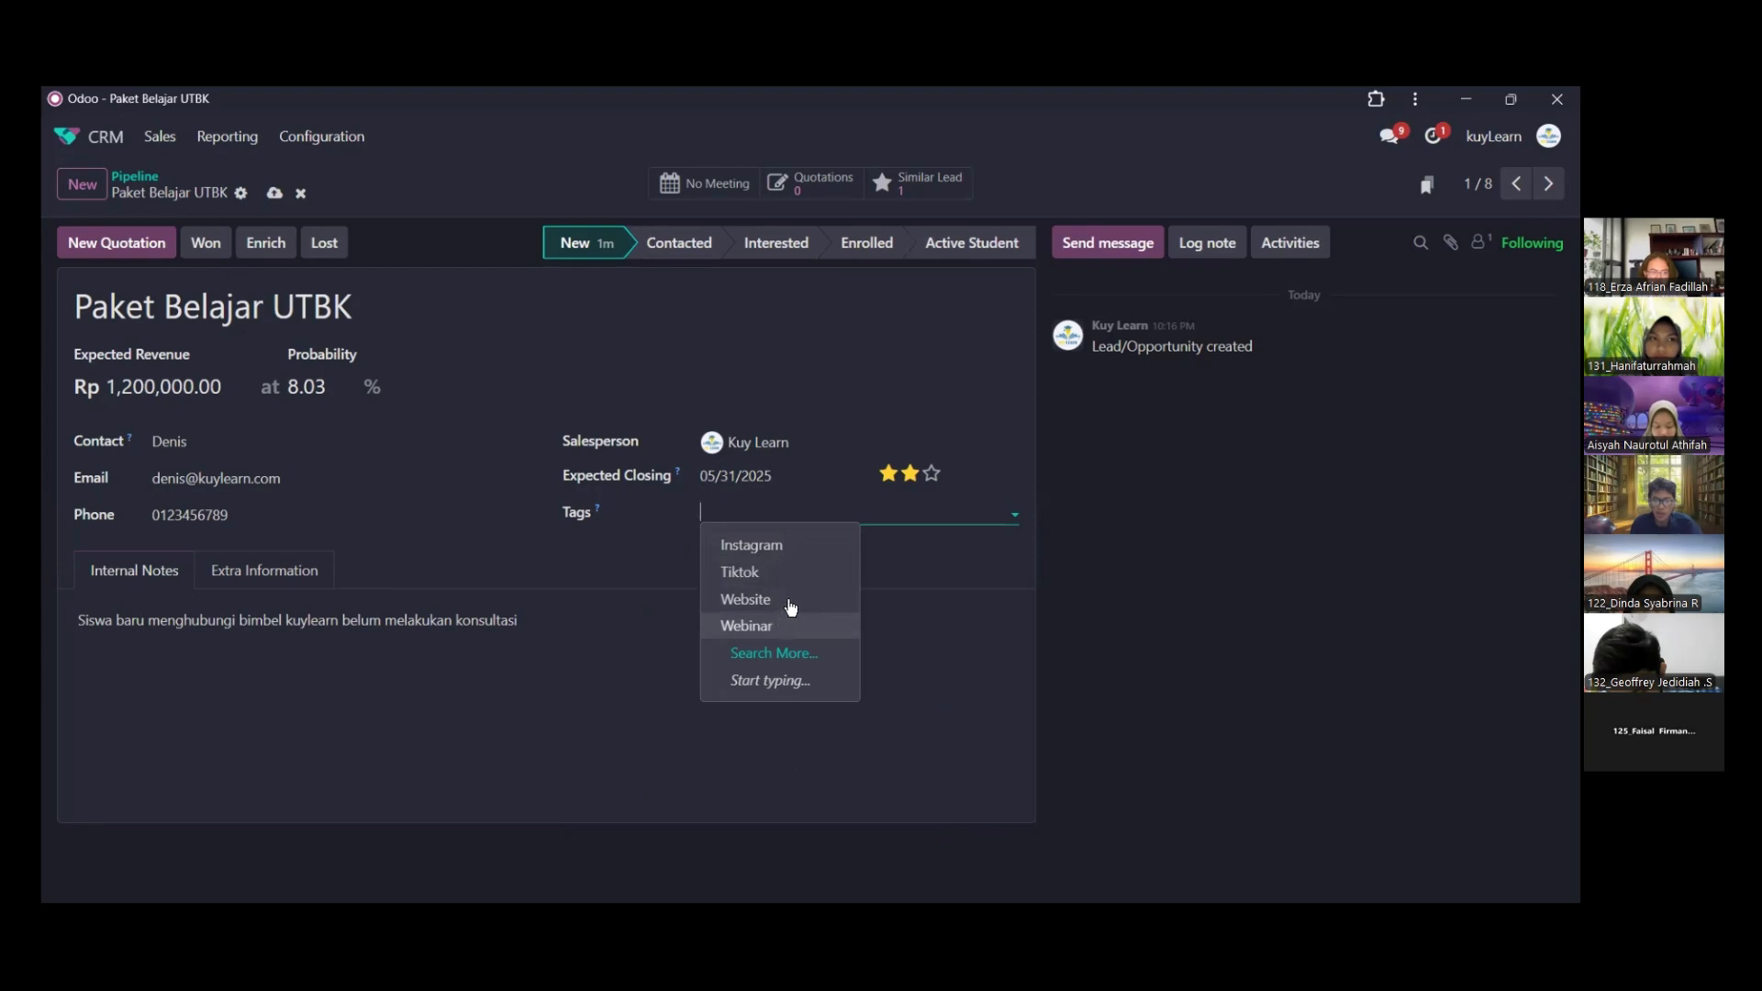
pyautogui.click(756, 551)
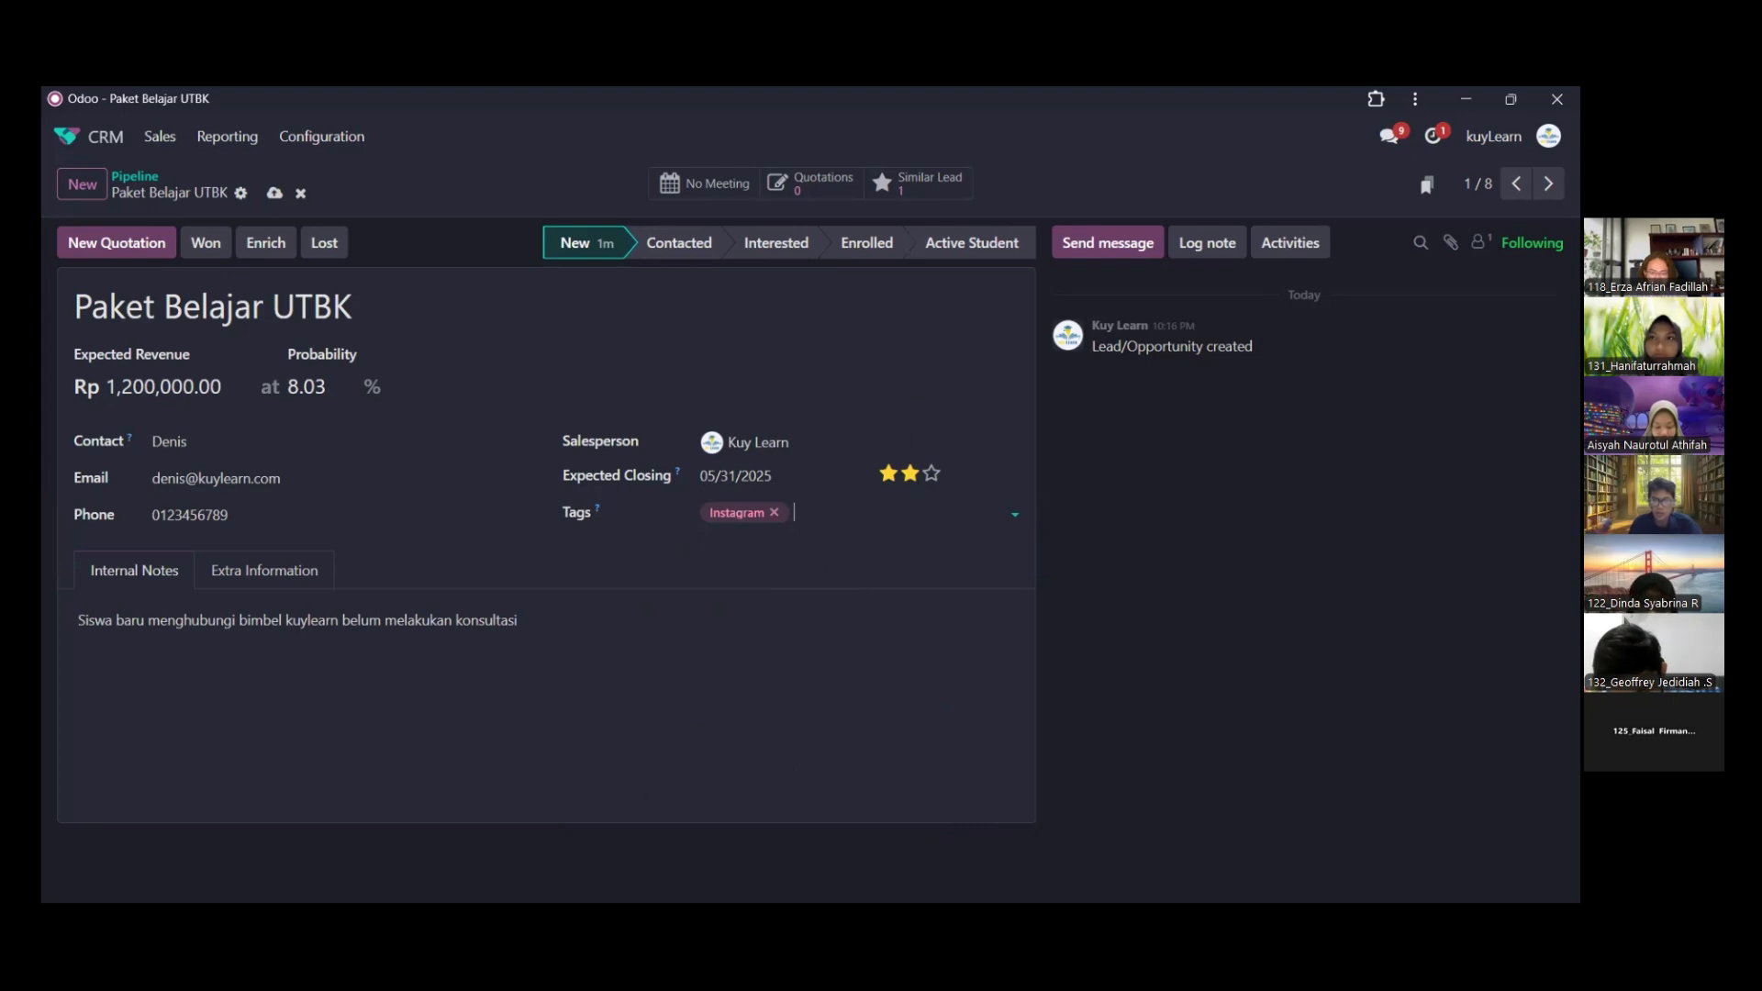
pyautogui.click(1308, 246)
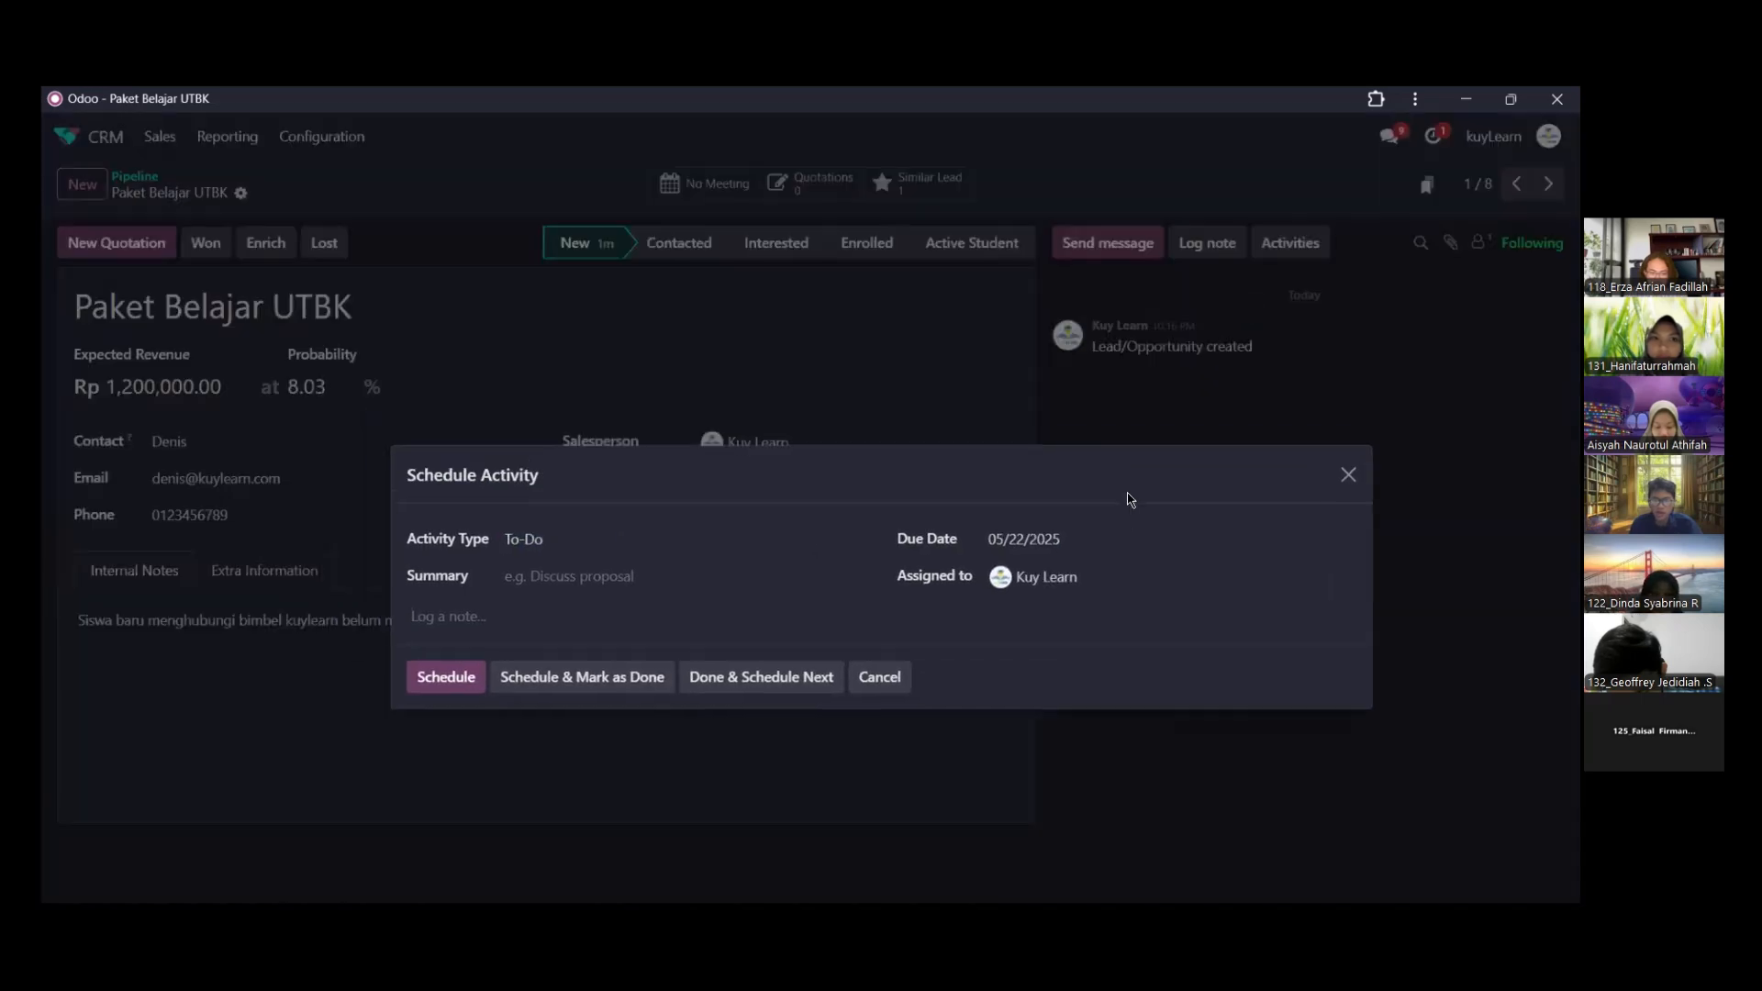
pyautogui.click(1360, 517)
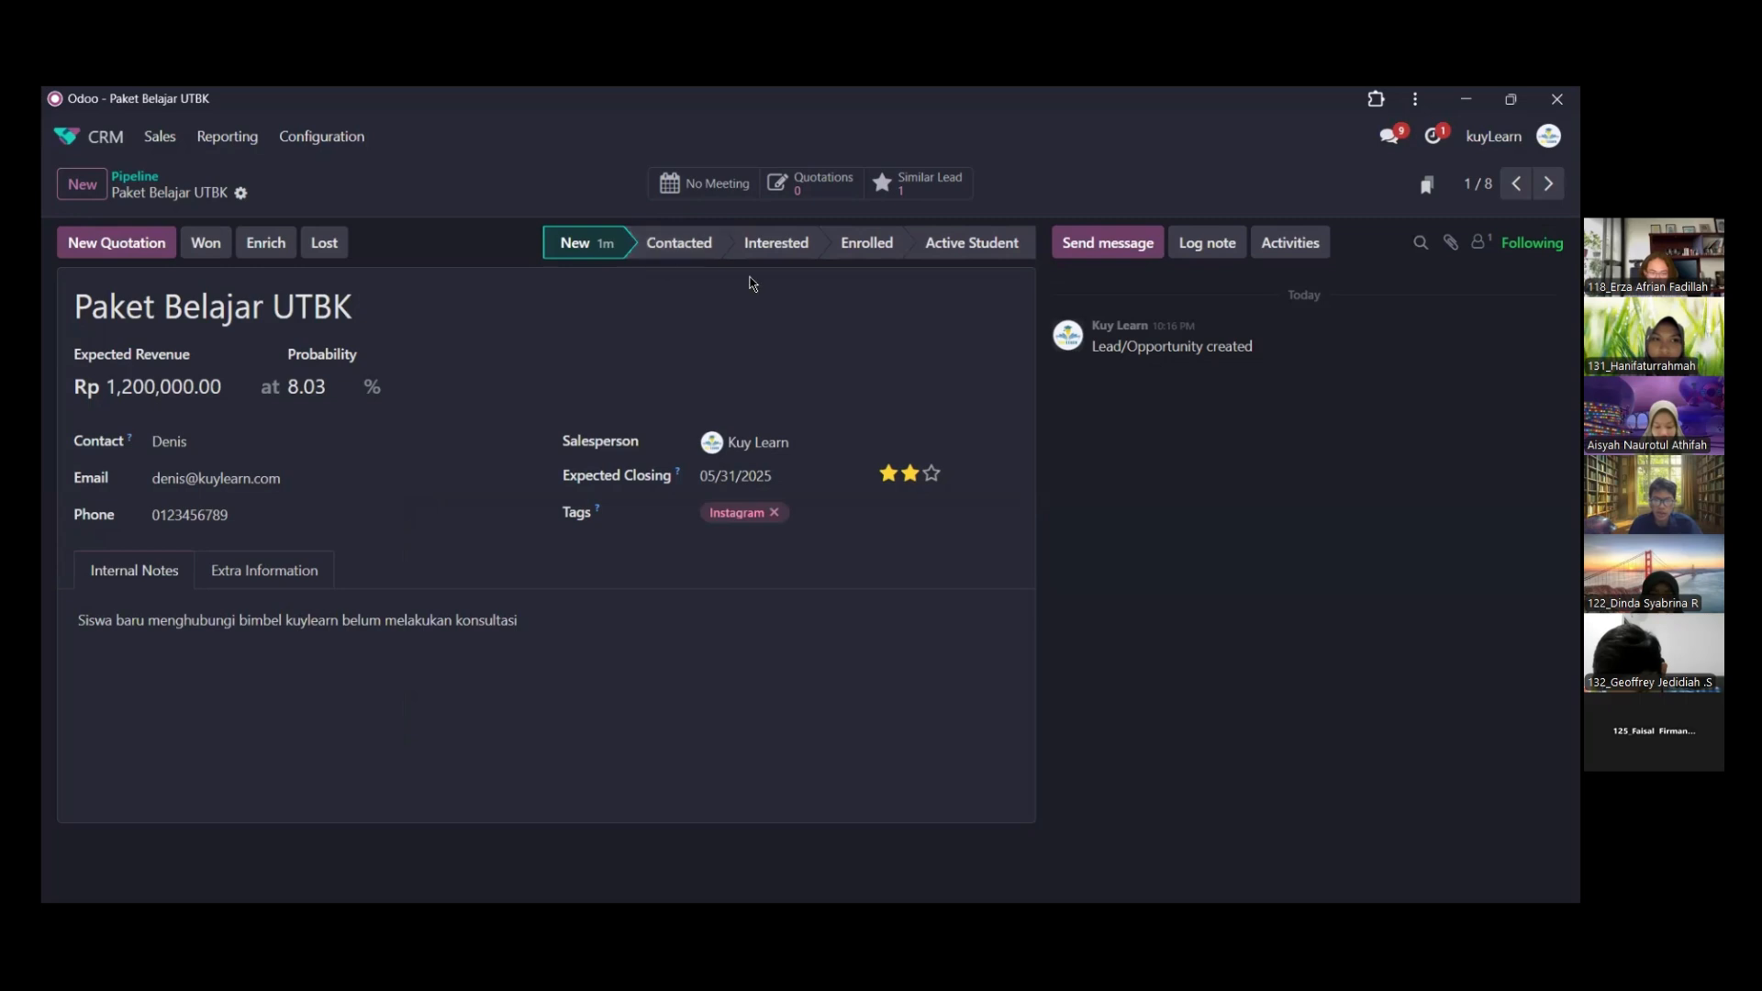
pyautogui.click(1291, 243)
pyautogui.click(1276, 402)
pyautogui.click(692, 256)
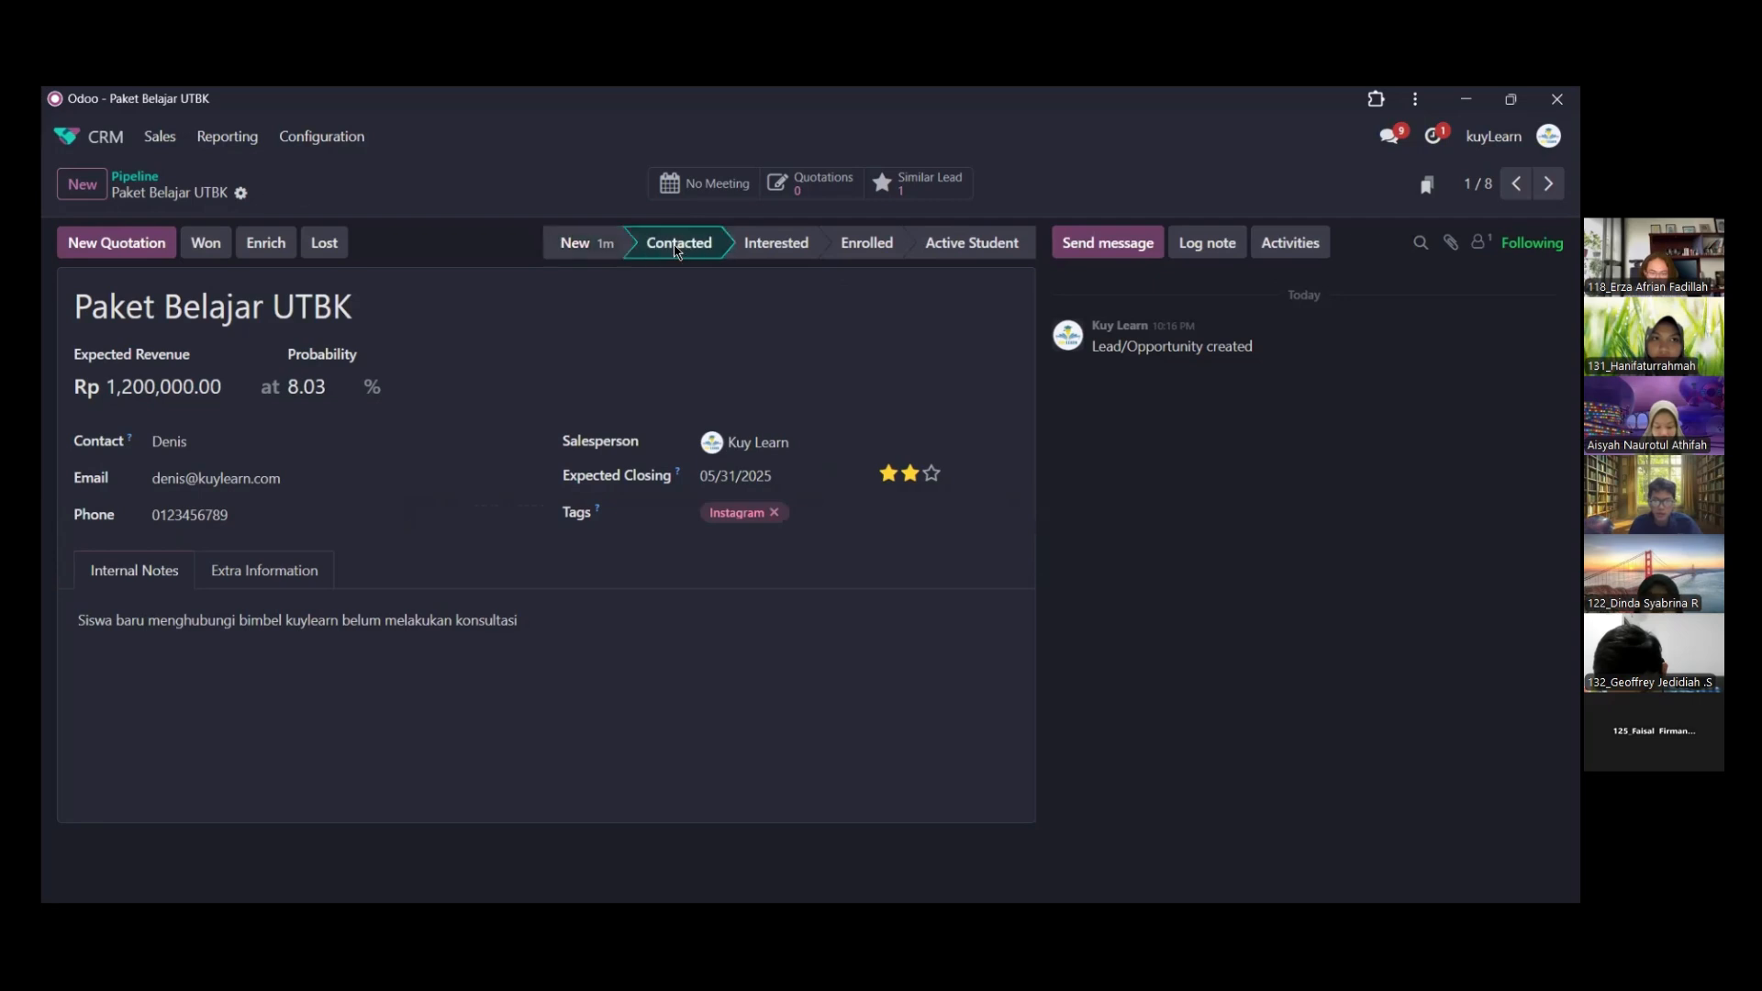
pyautogui.click(577, 246)
# Schedule a Call activity for the opportunity with the summary "Konsultasi Bimbel Kuylearn"
pyautogui.click(1303, 248)
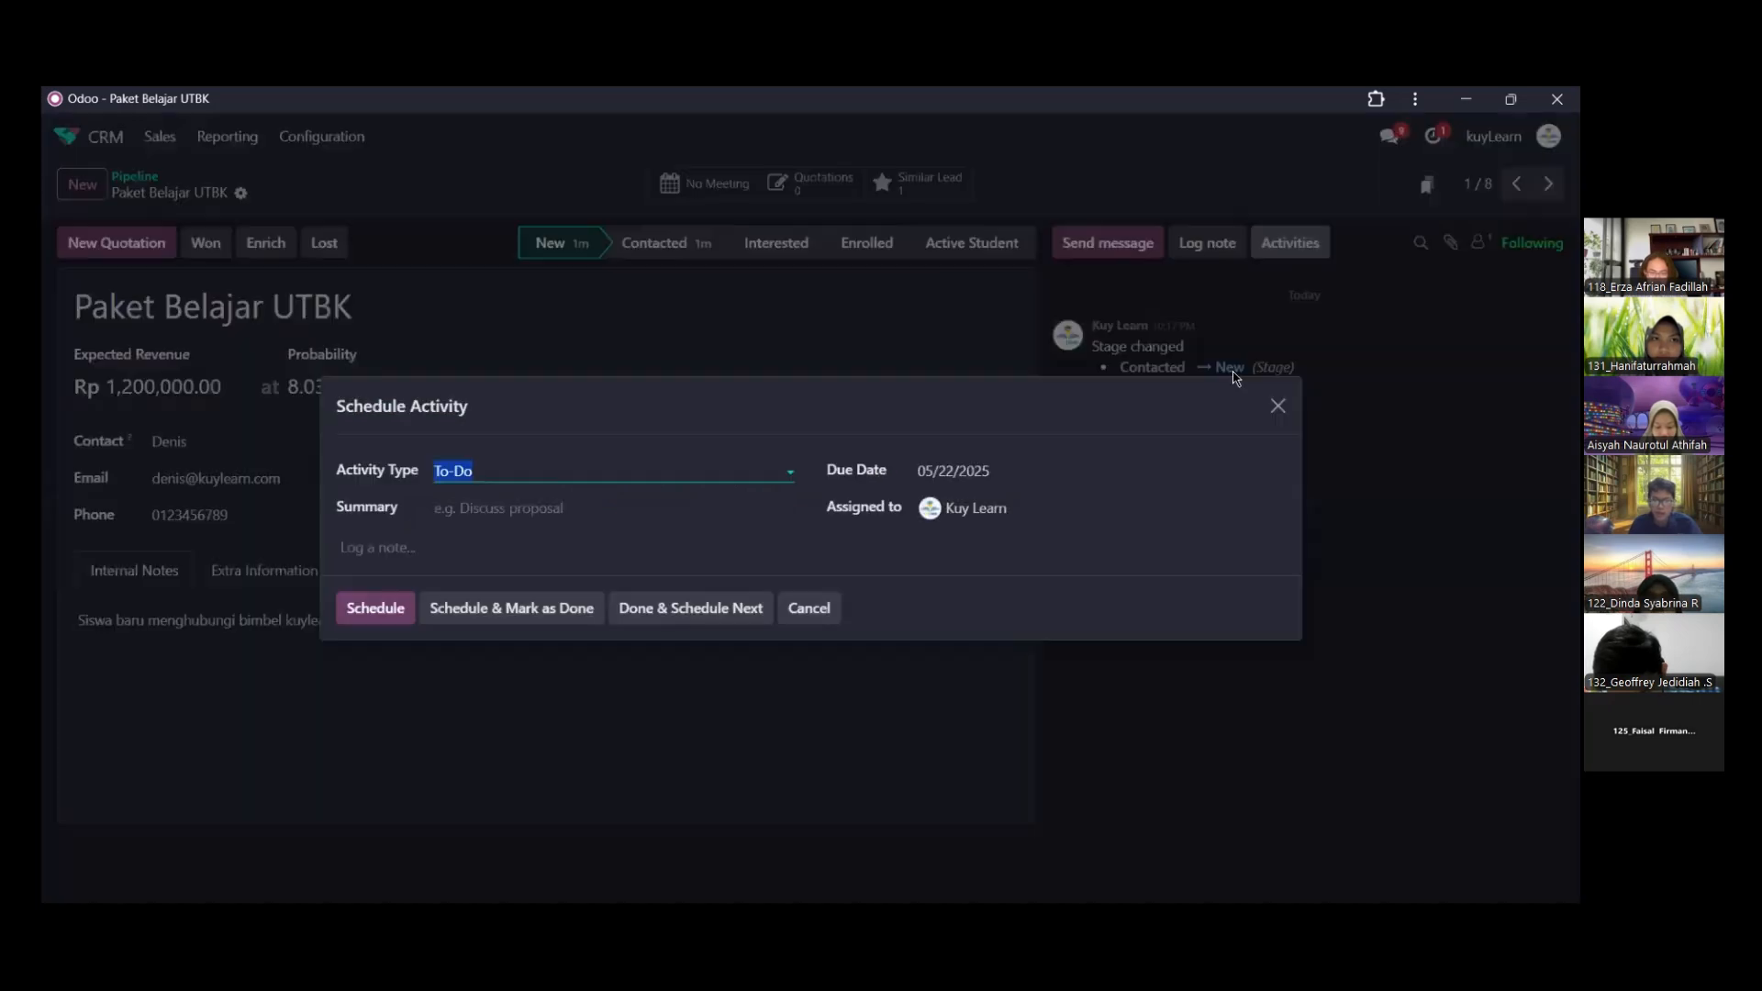
pyautogui.click(785, 471)
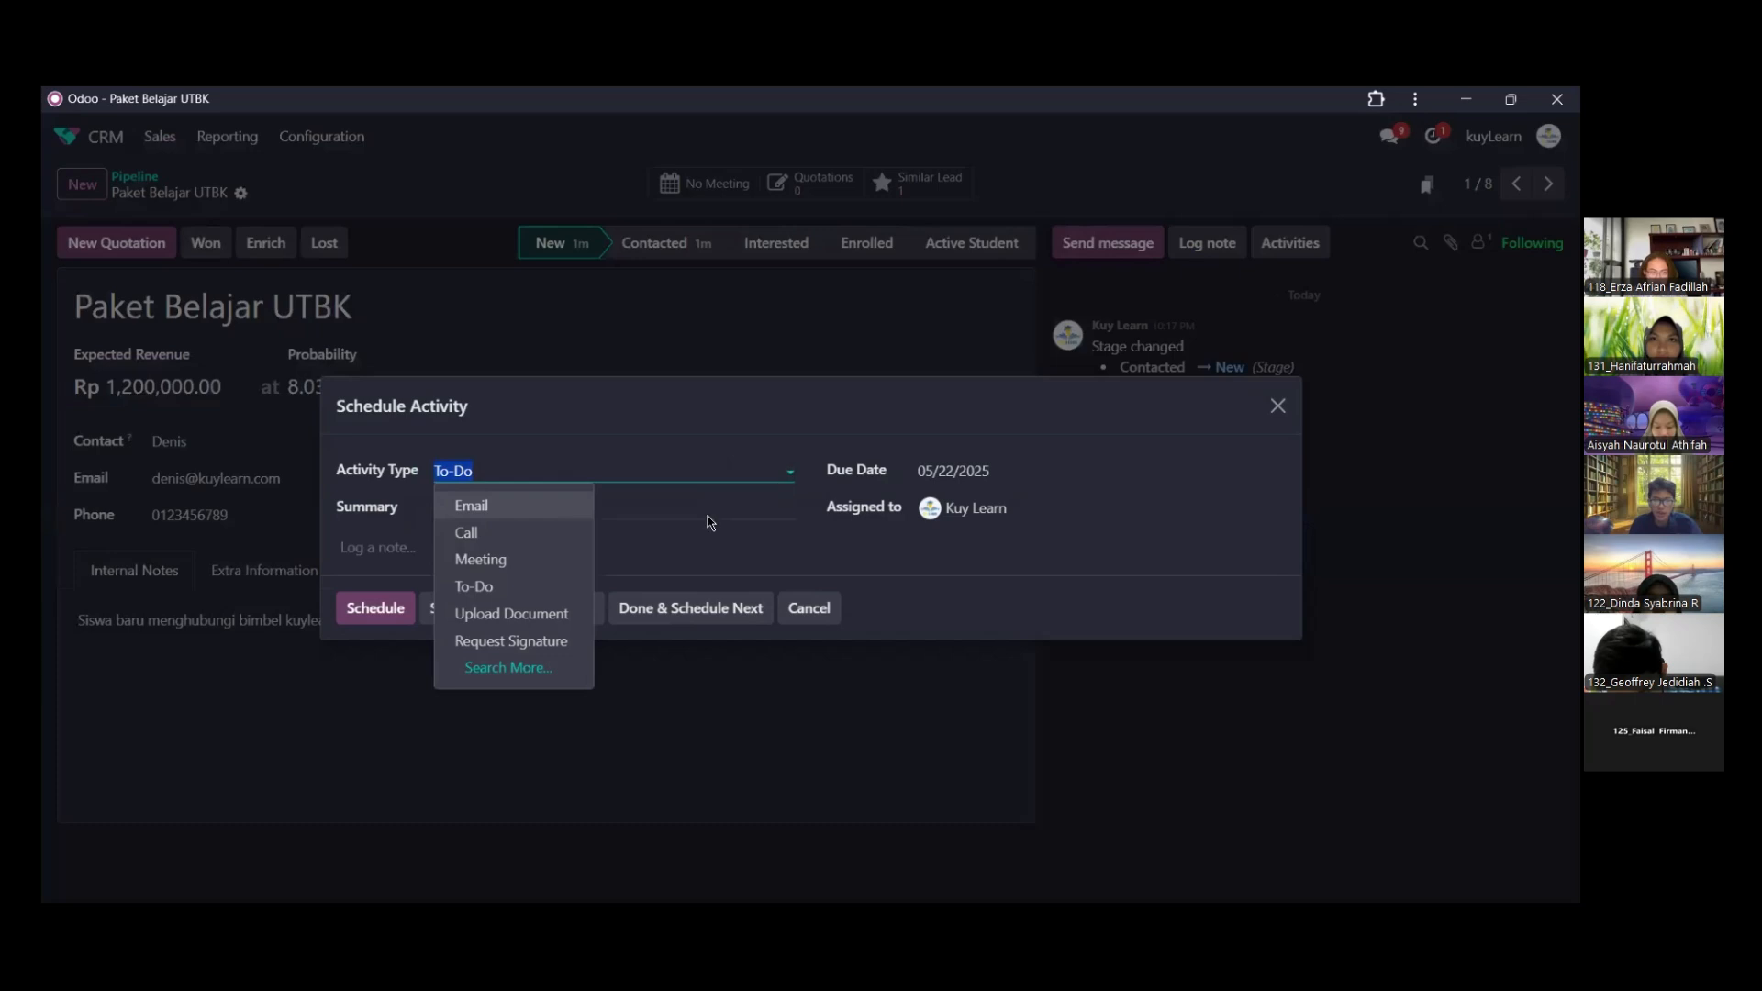
pyautogui.click(552, 536)
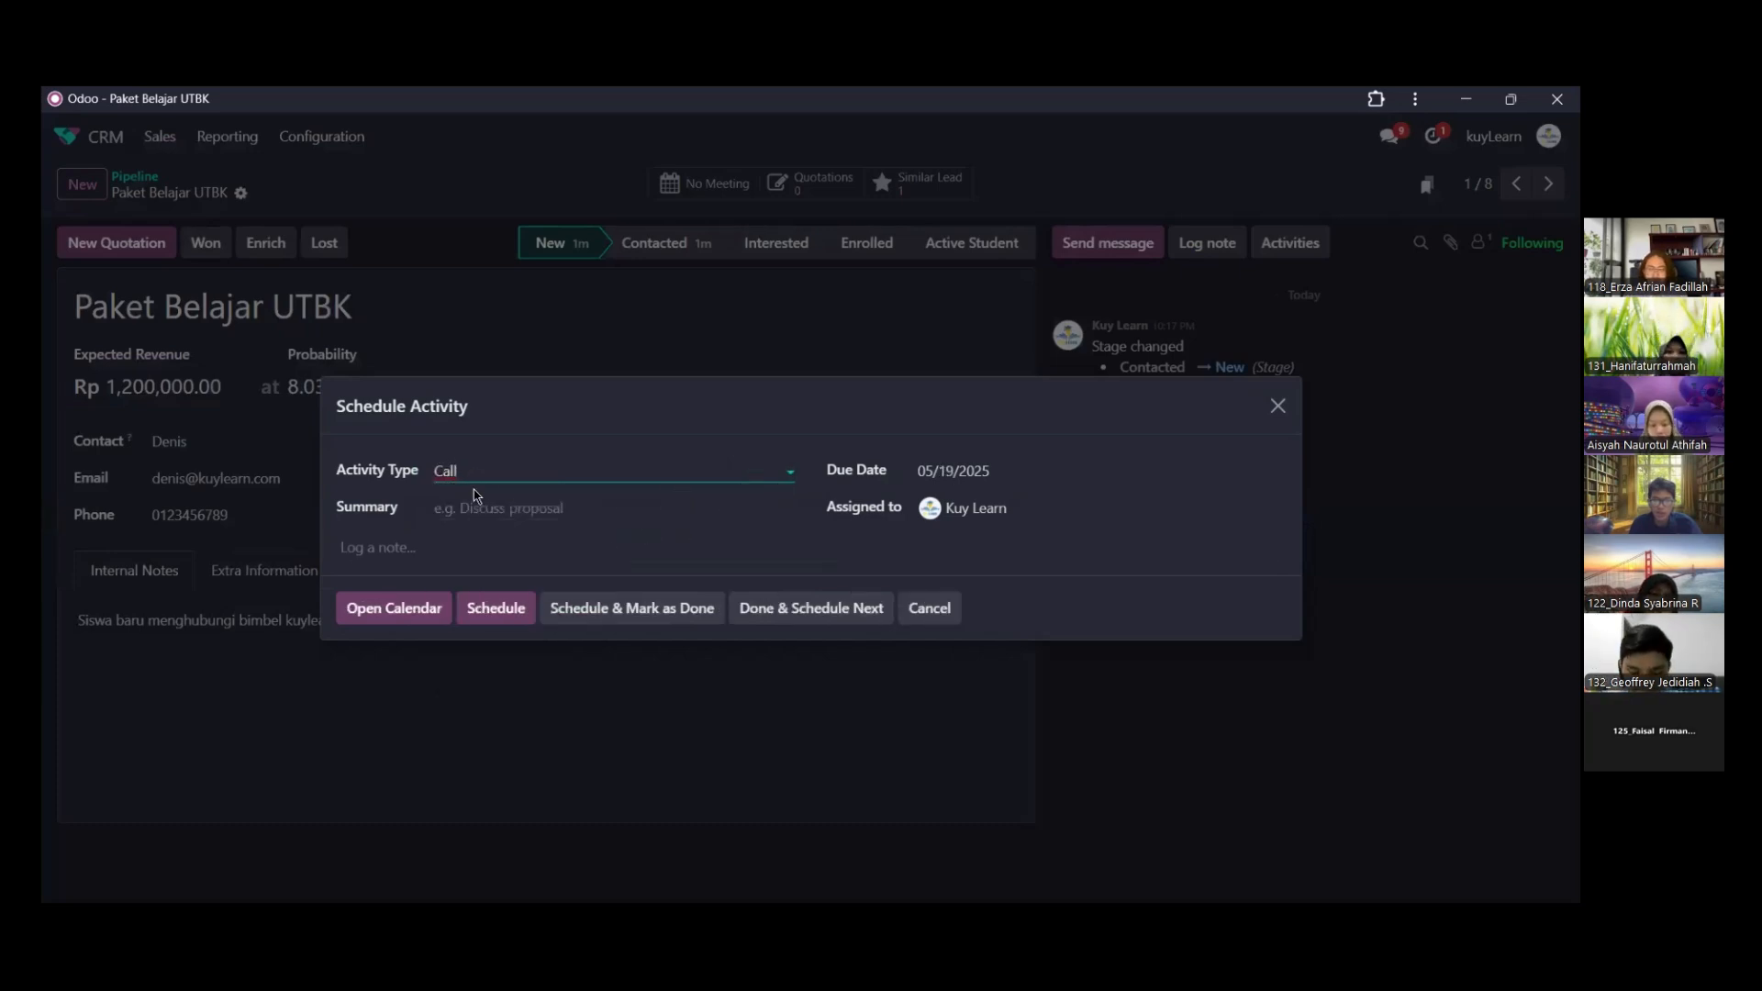
pyautogui.click(471, 507)
pyautogui.write('Ko')
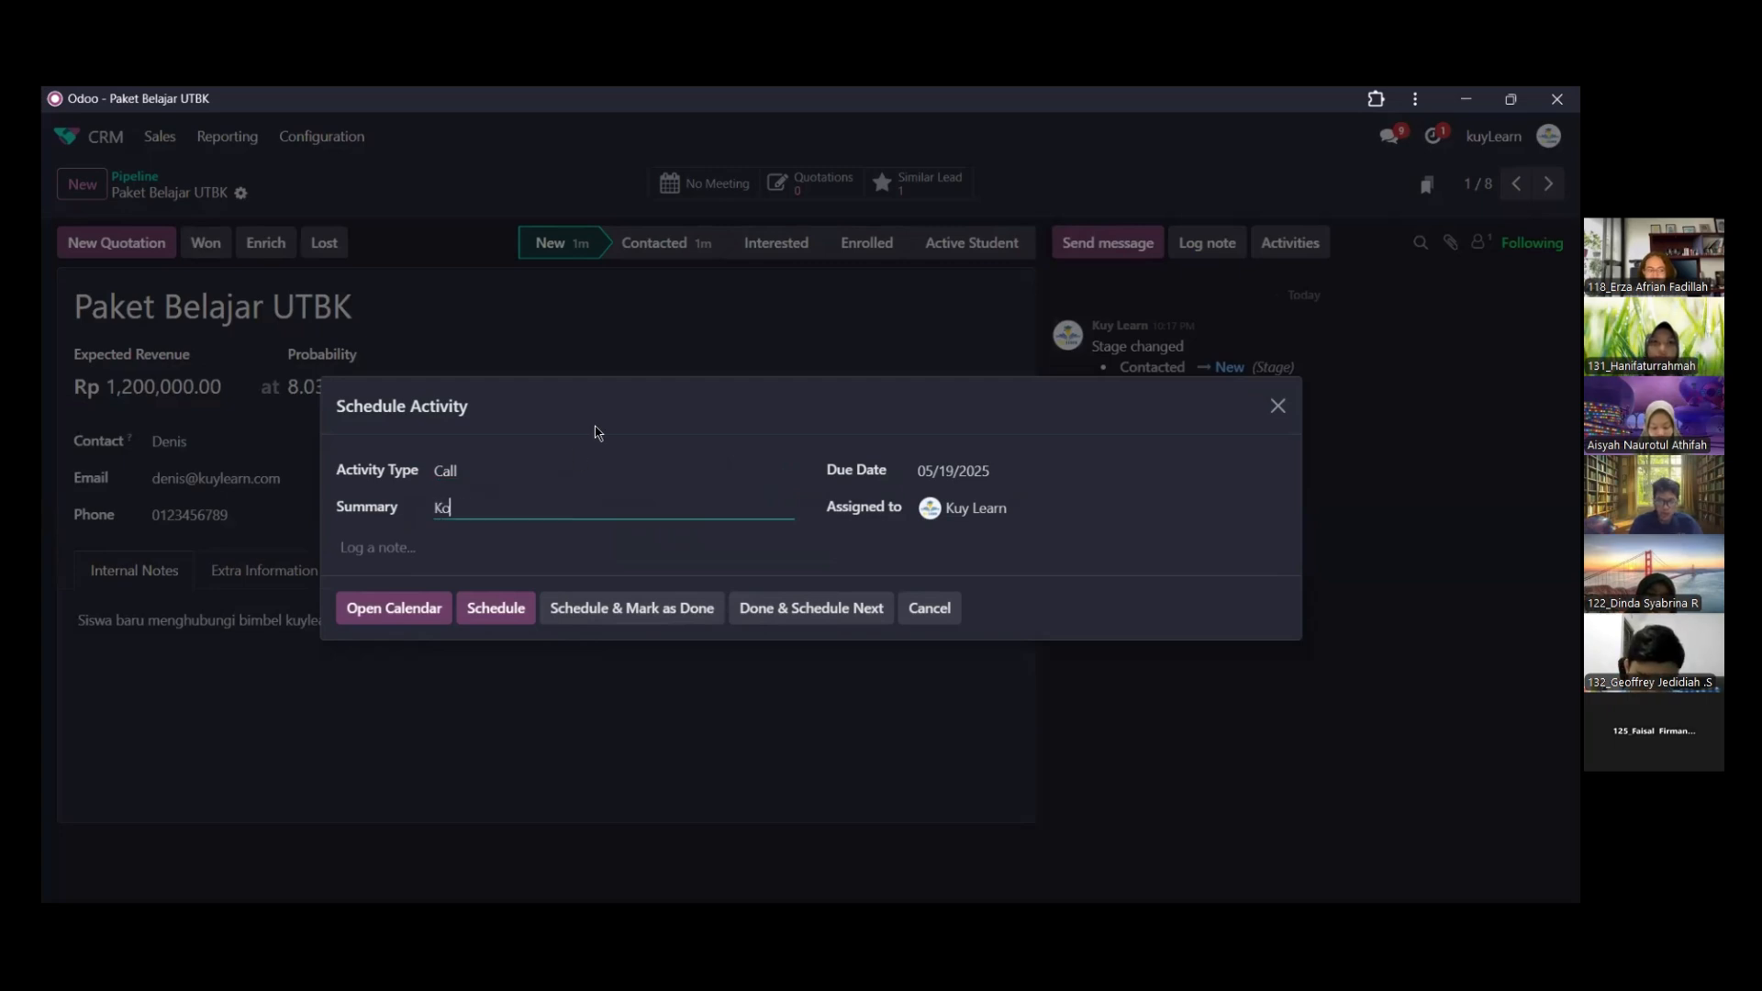
pyautogui.write('nsultasi')
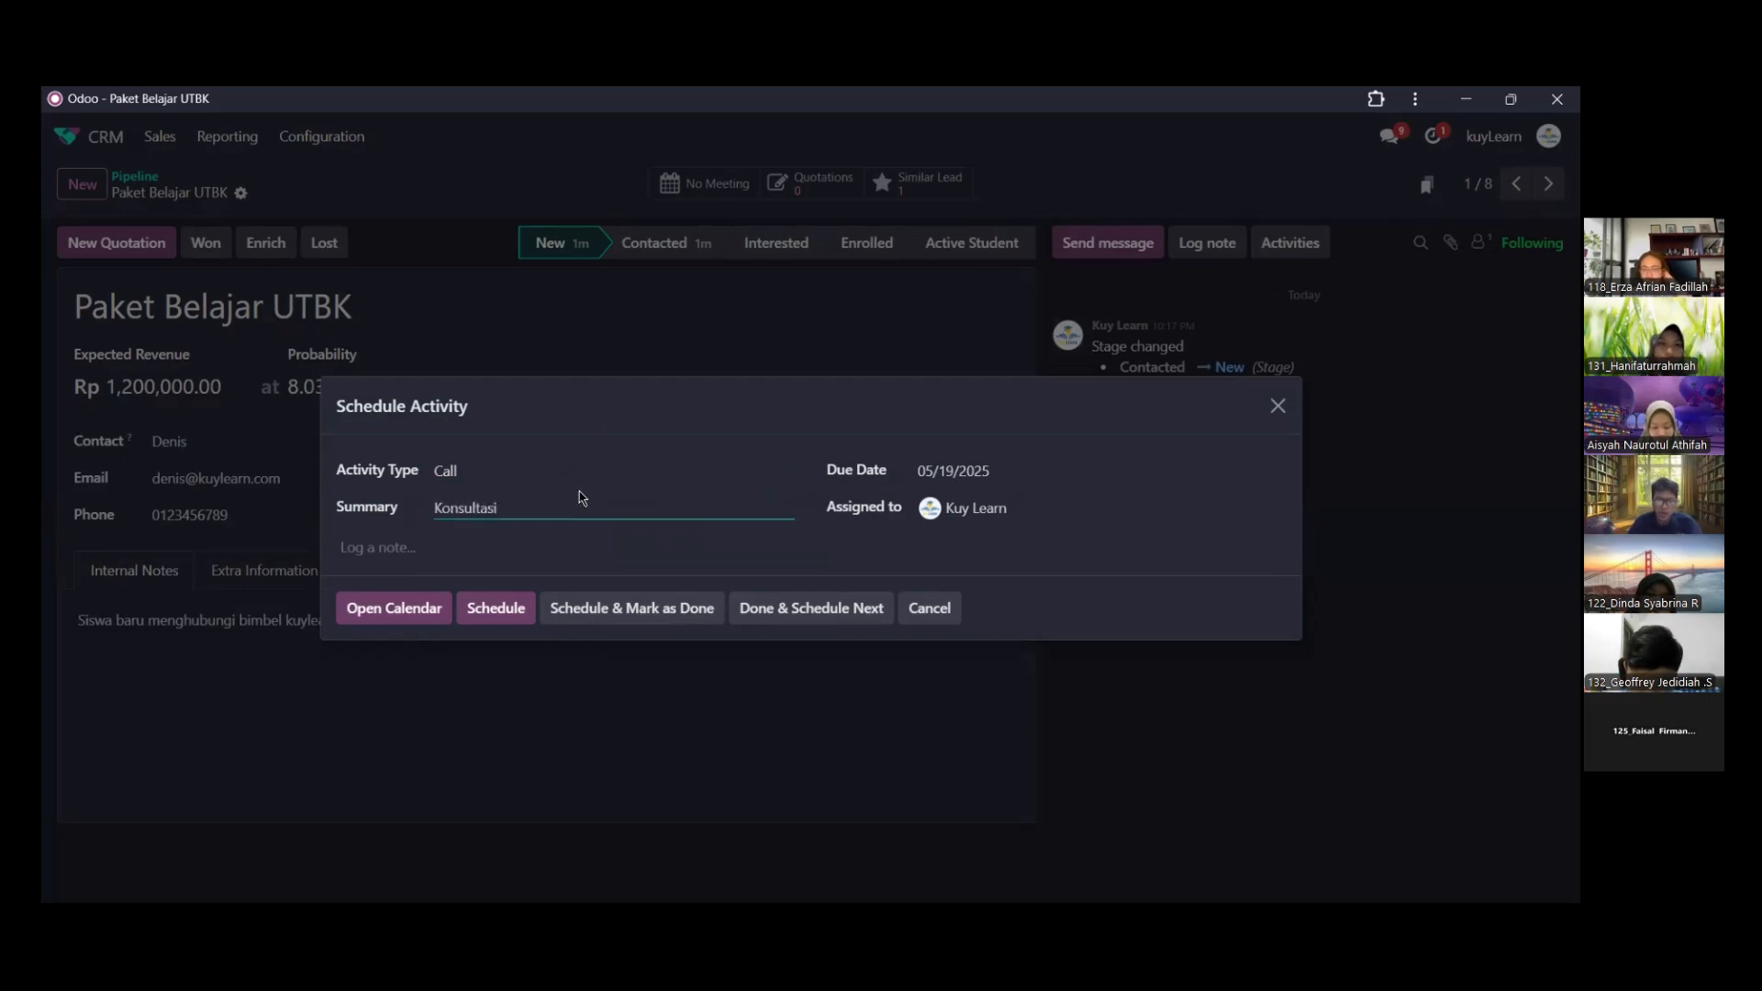
pyautogui.write(' Bi')
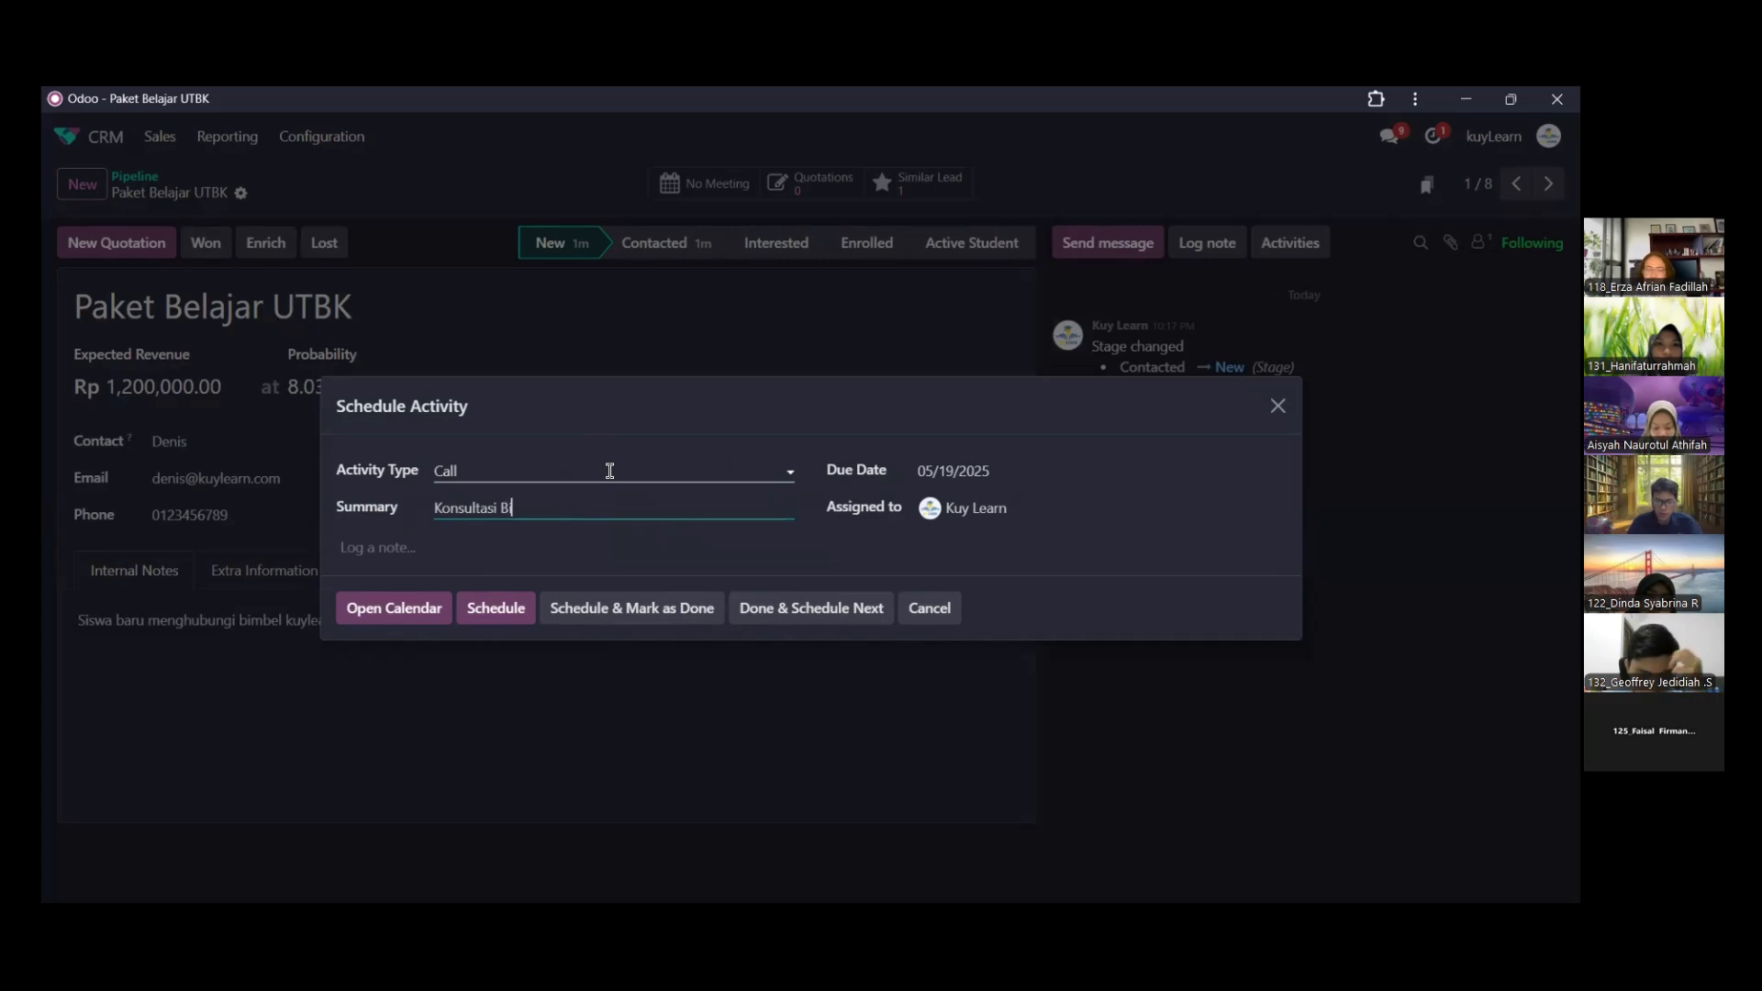
pyautogui.write('mbel Kuylearn')
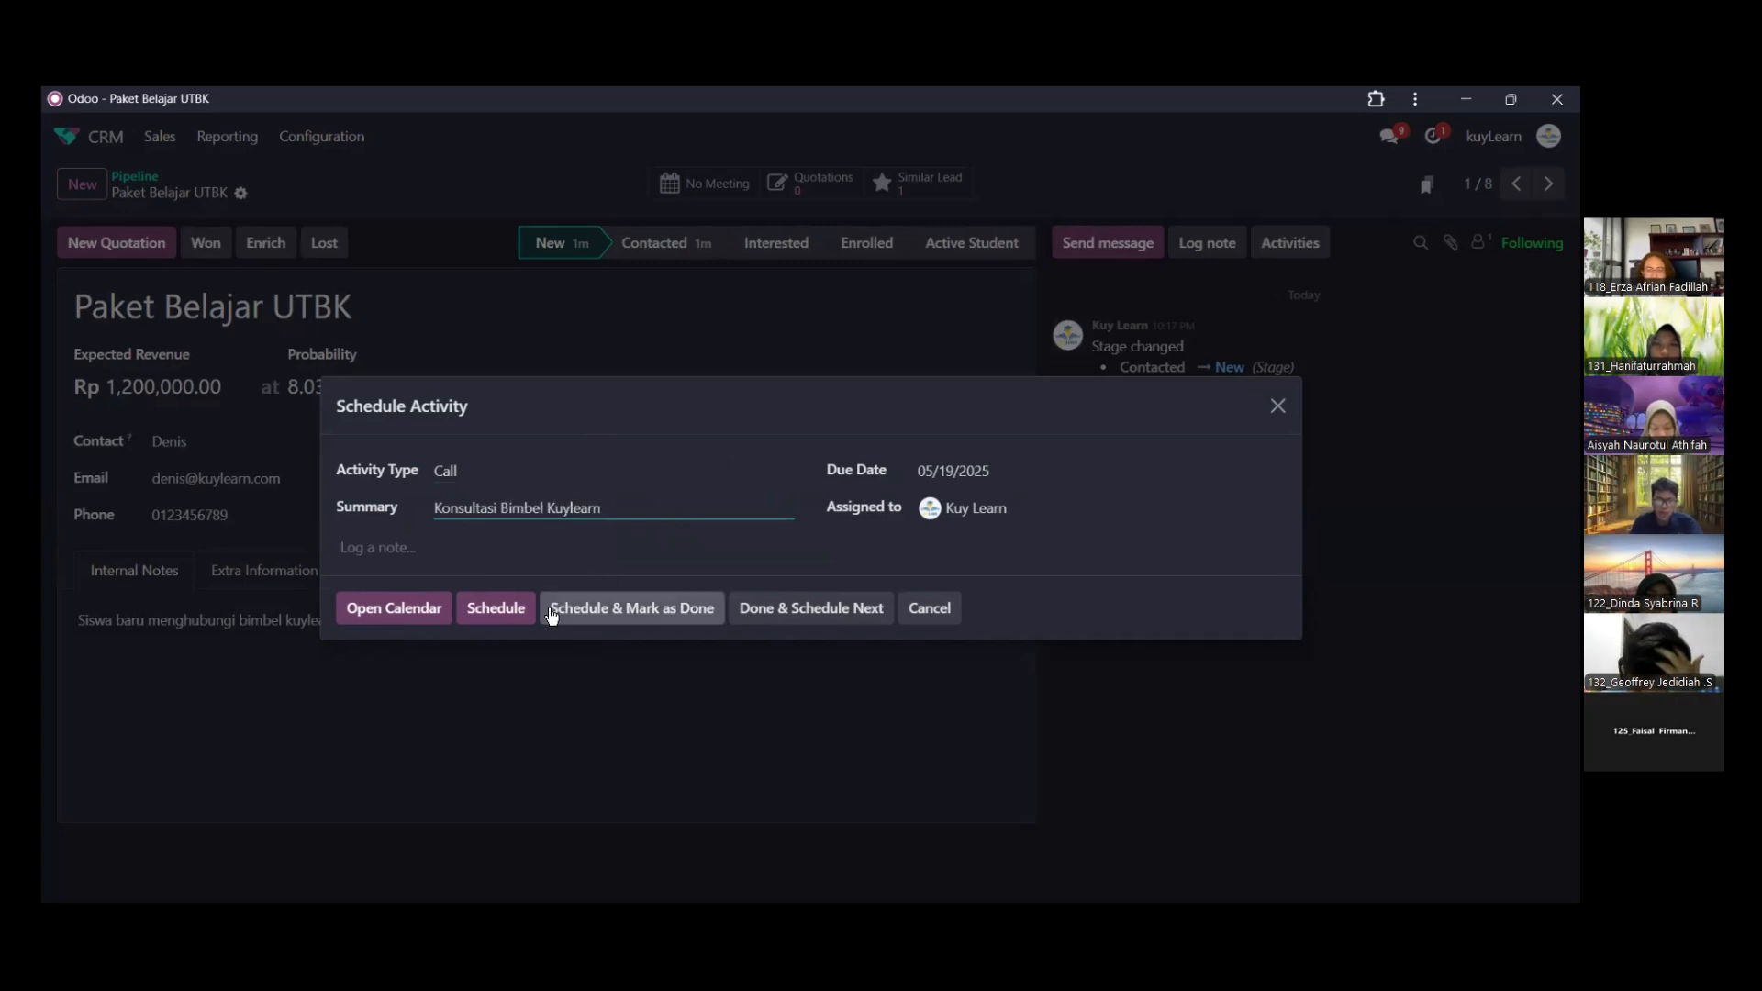
pyautogui.click(495, 608)
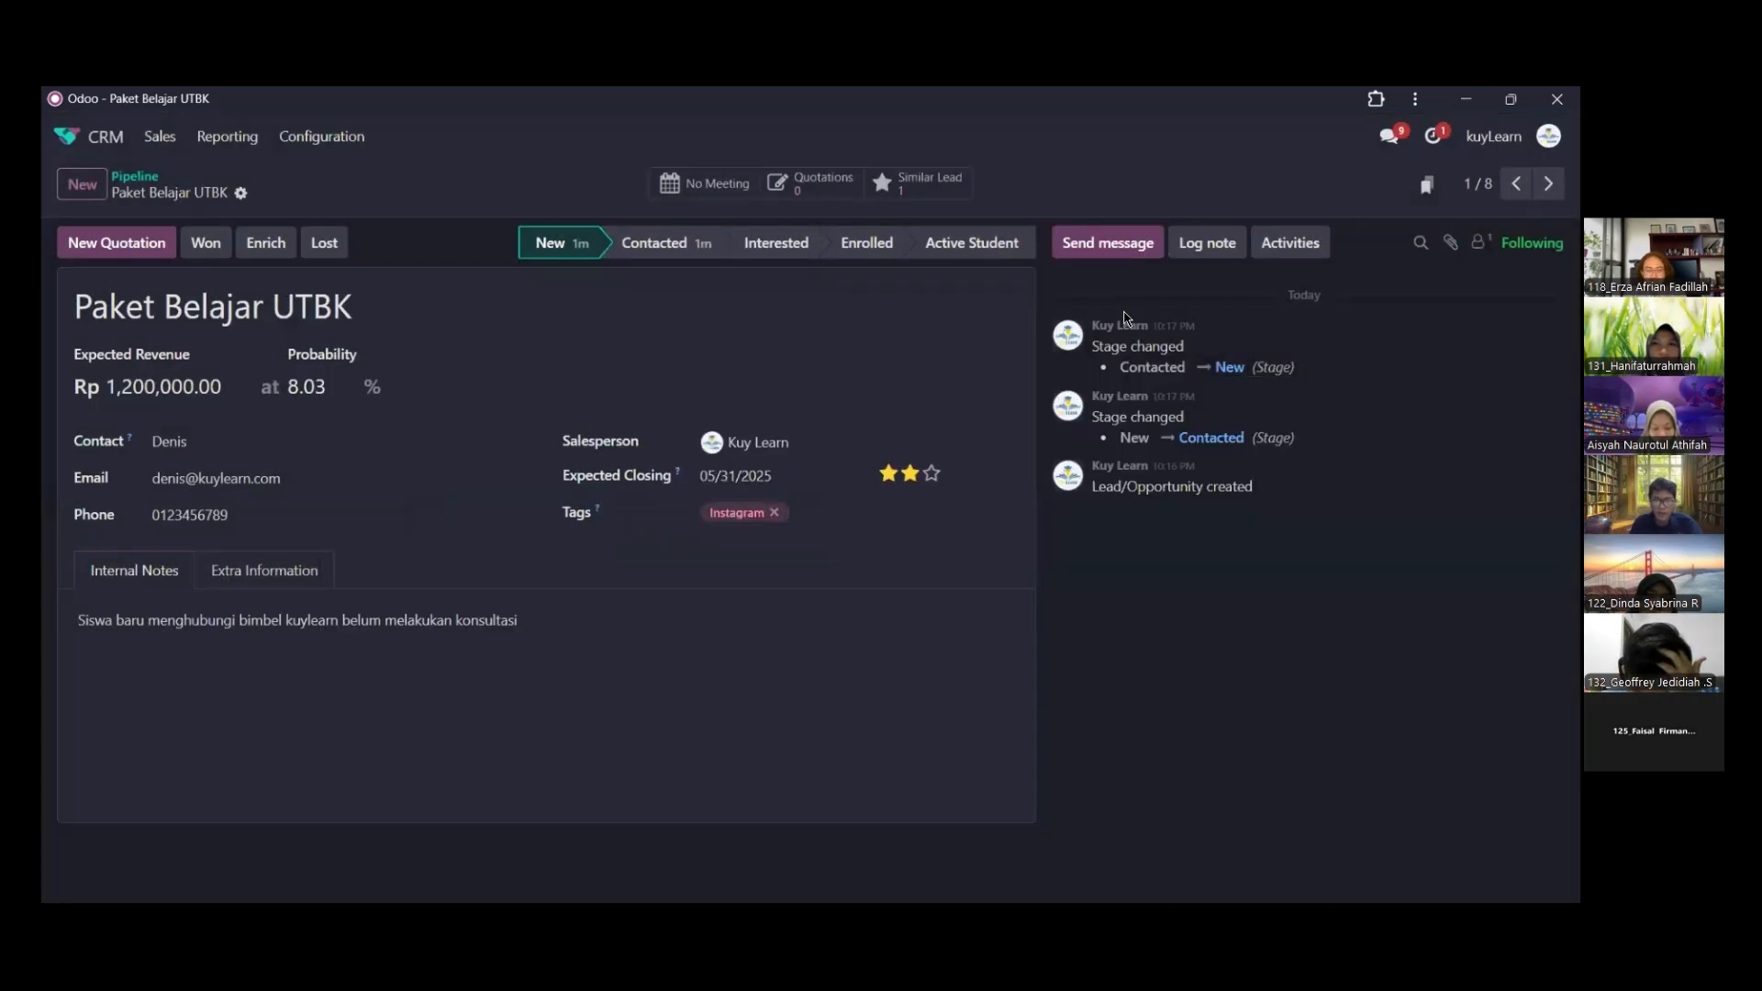
# Advance the opportunity through the Contacted, Interested and Enrolled stages to Active Student
pyautogui.click(719, 253)
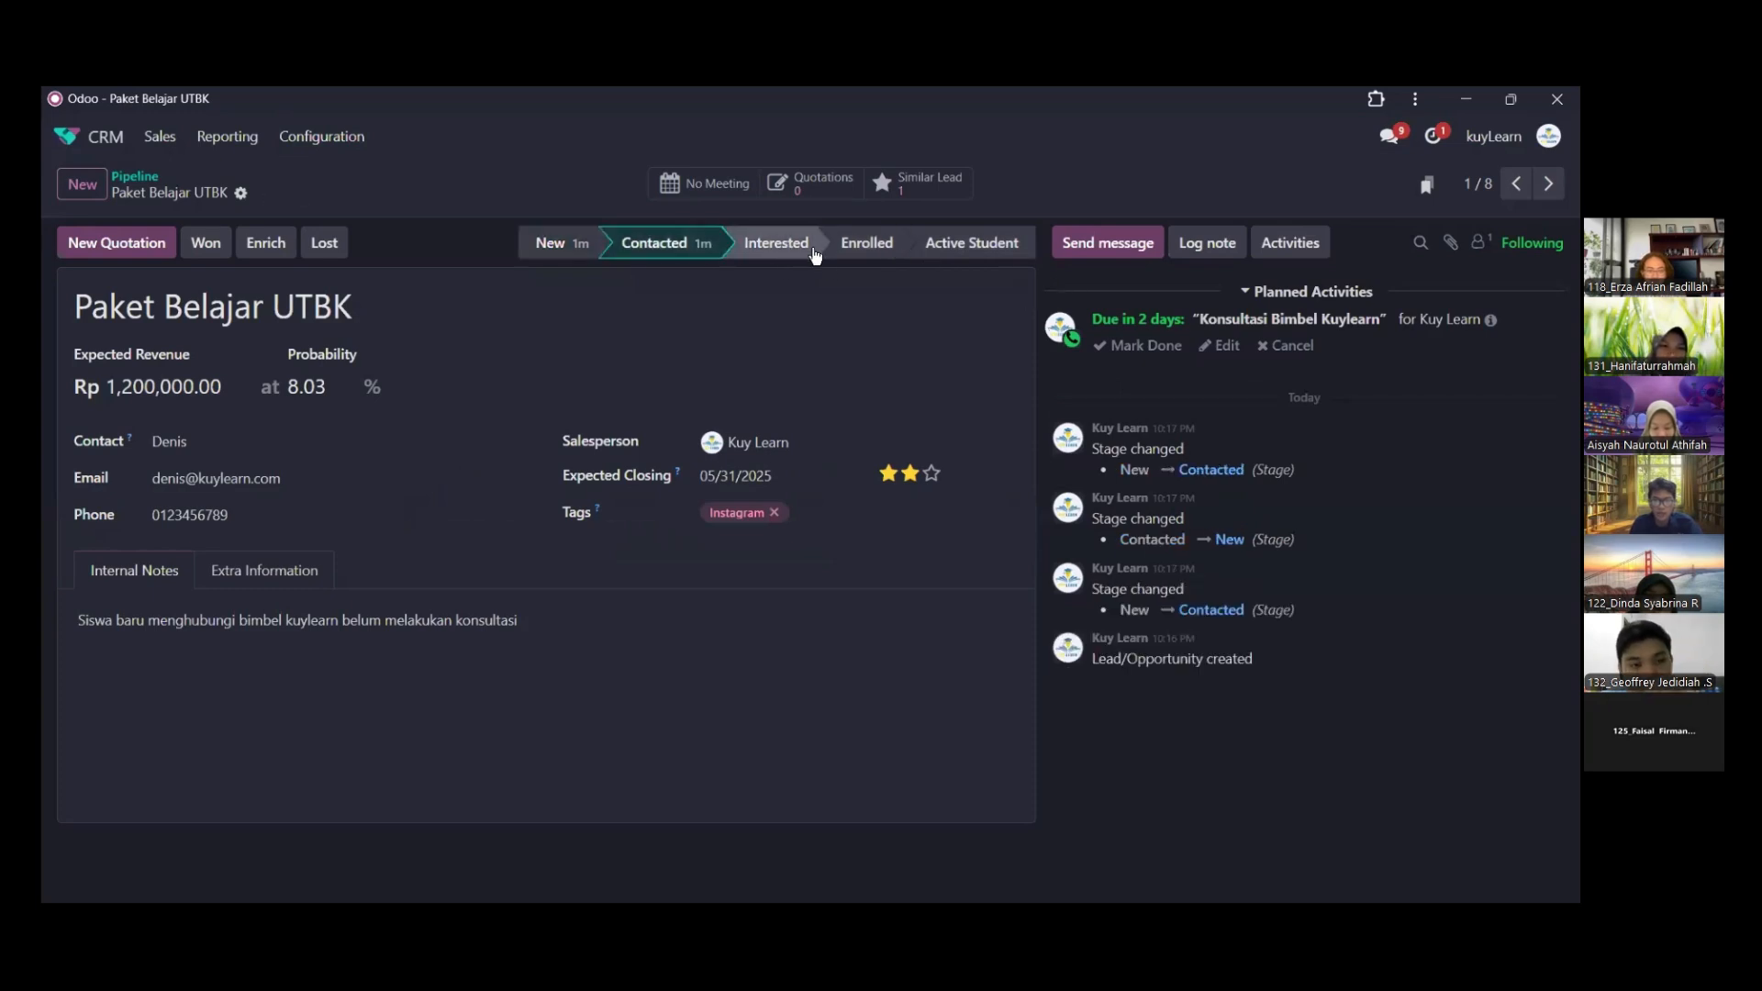
pyautogui.click(812, 253)
pyautogui.click(882, 246)
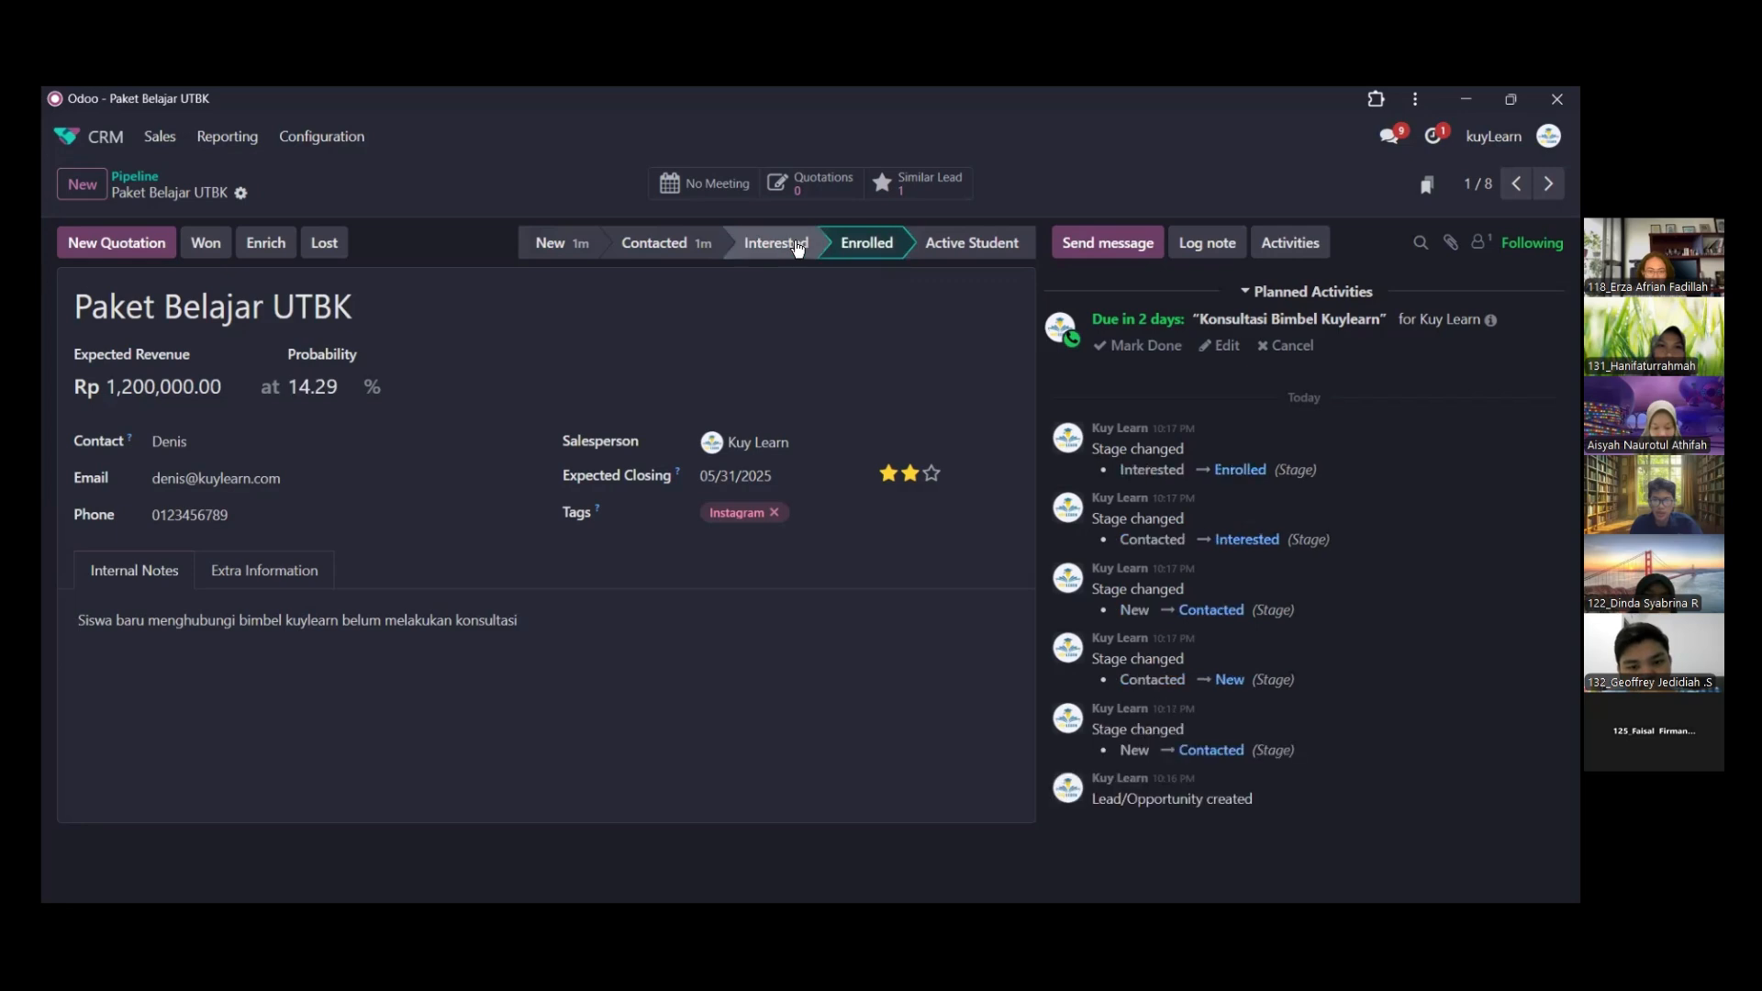
pyautogui.click(798, 248)
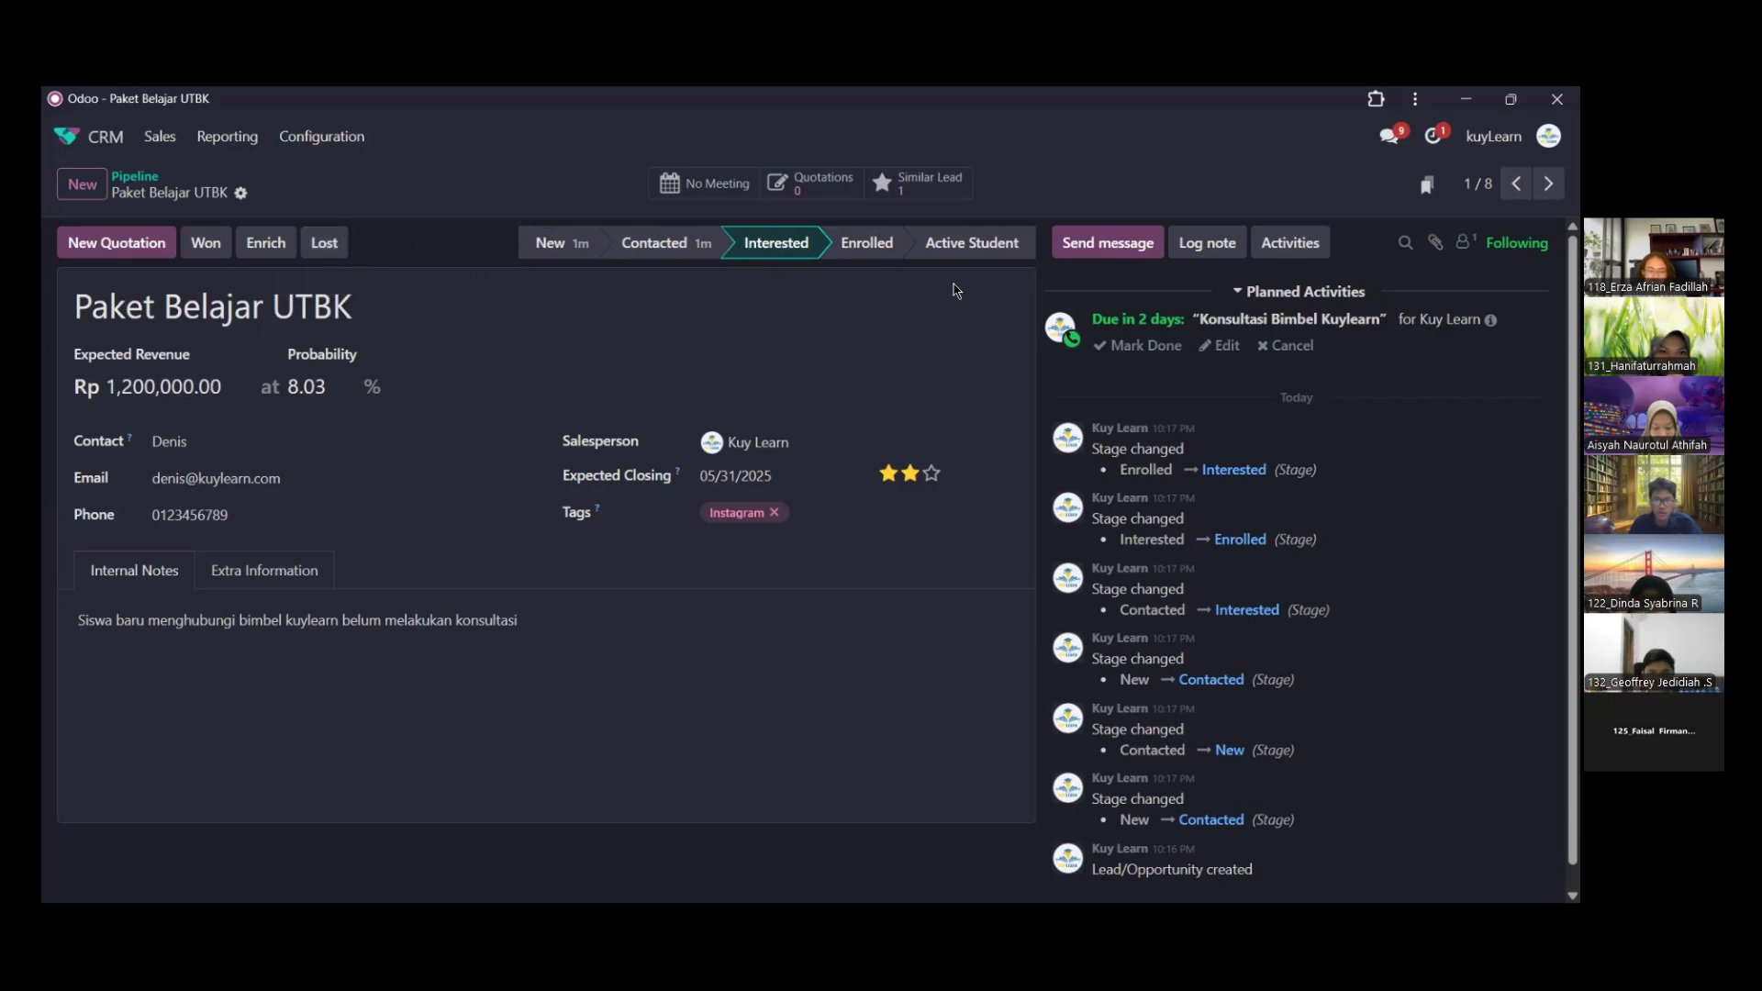
pyautogui.click(867, 244)
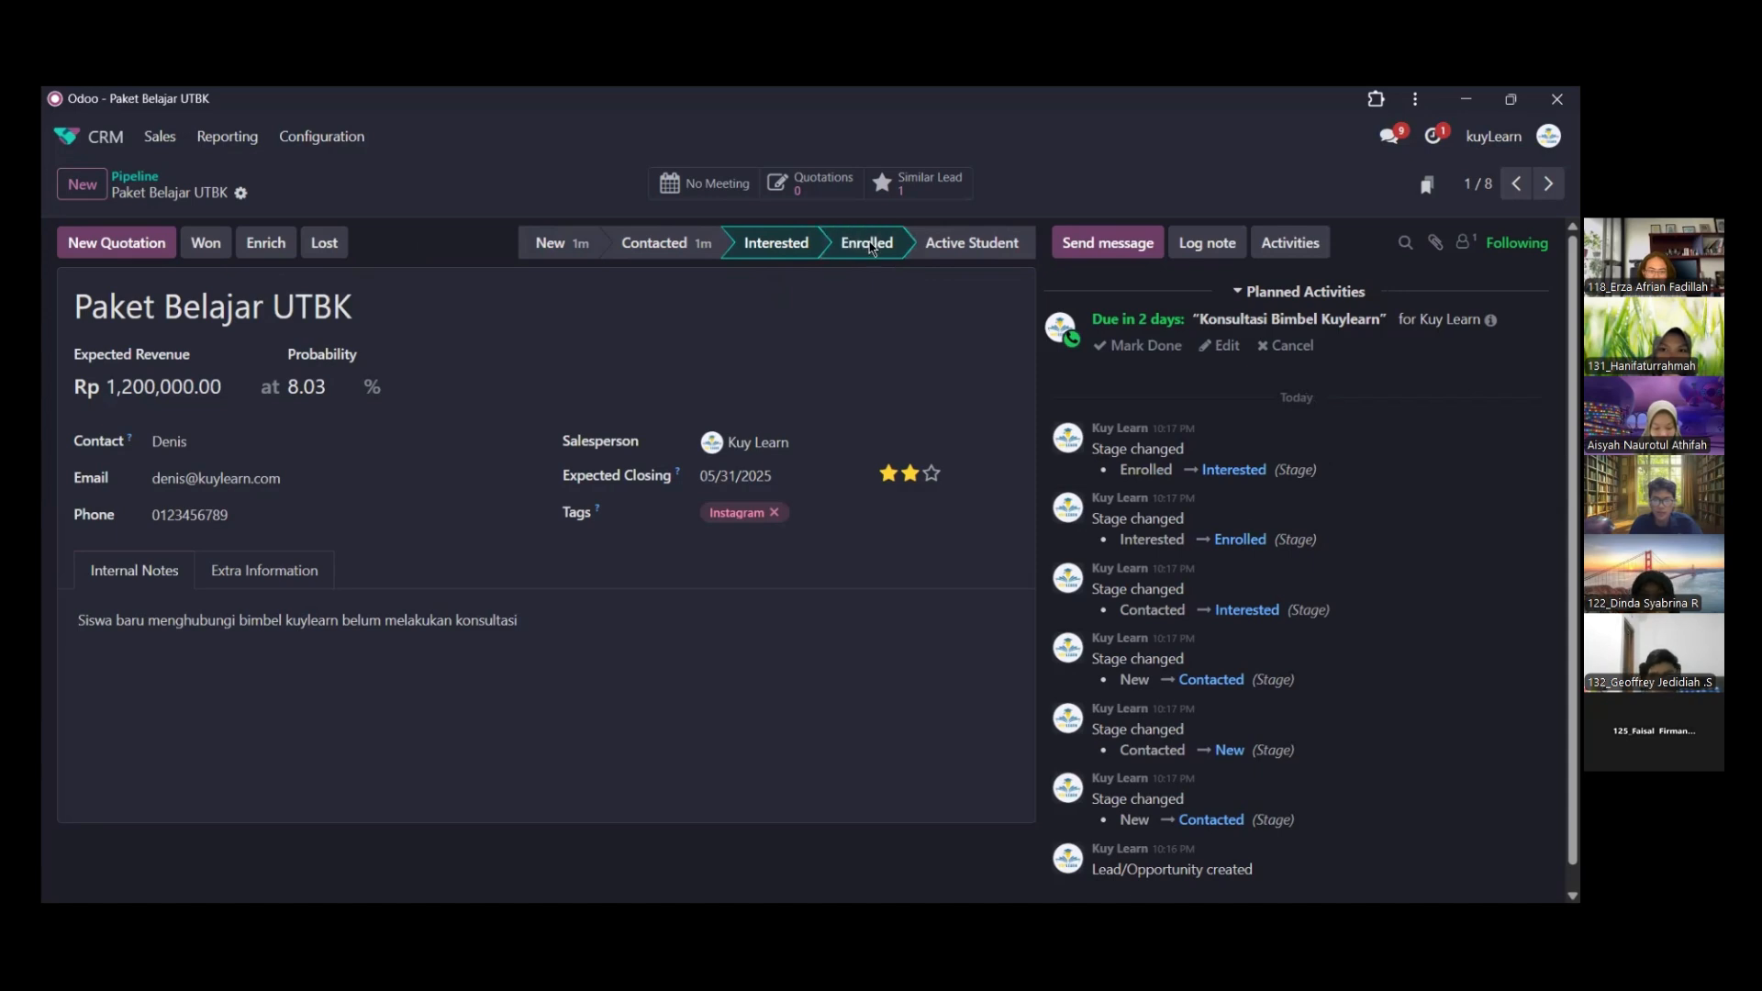
pyautogui.click(952, 246)
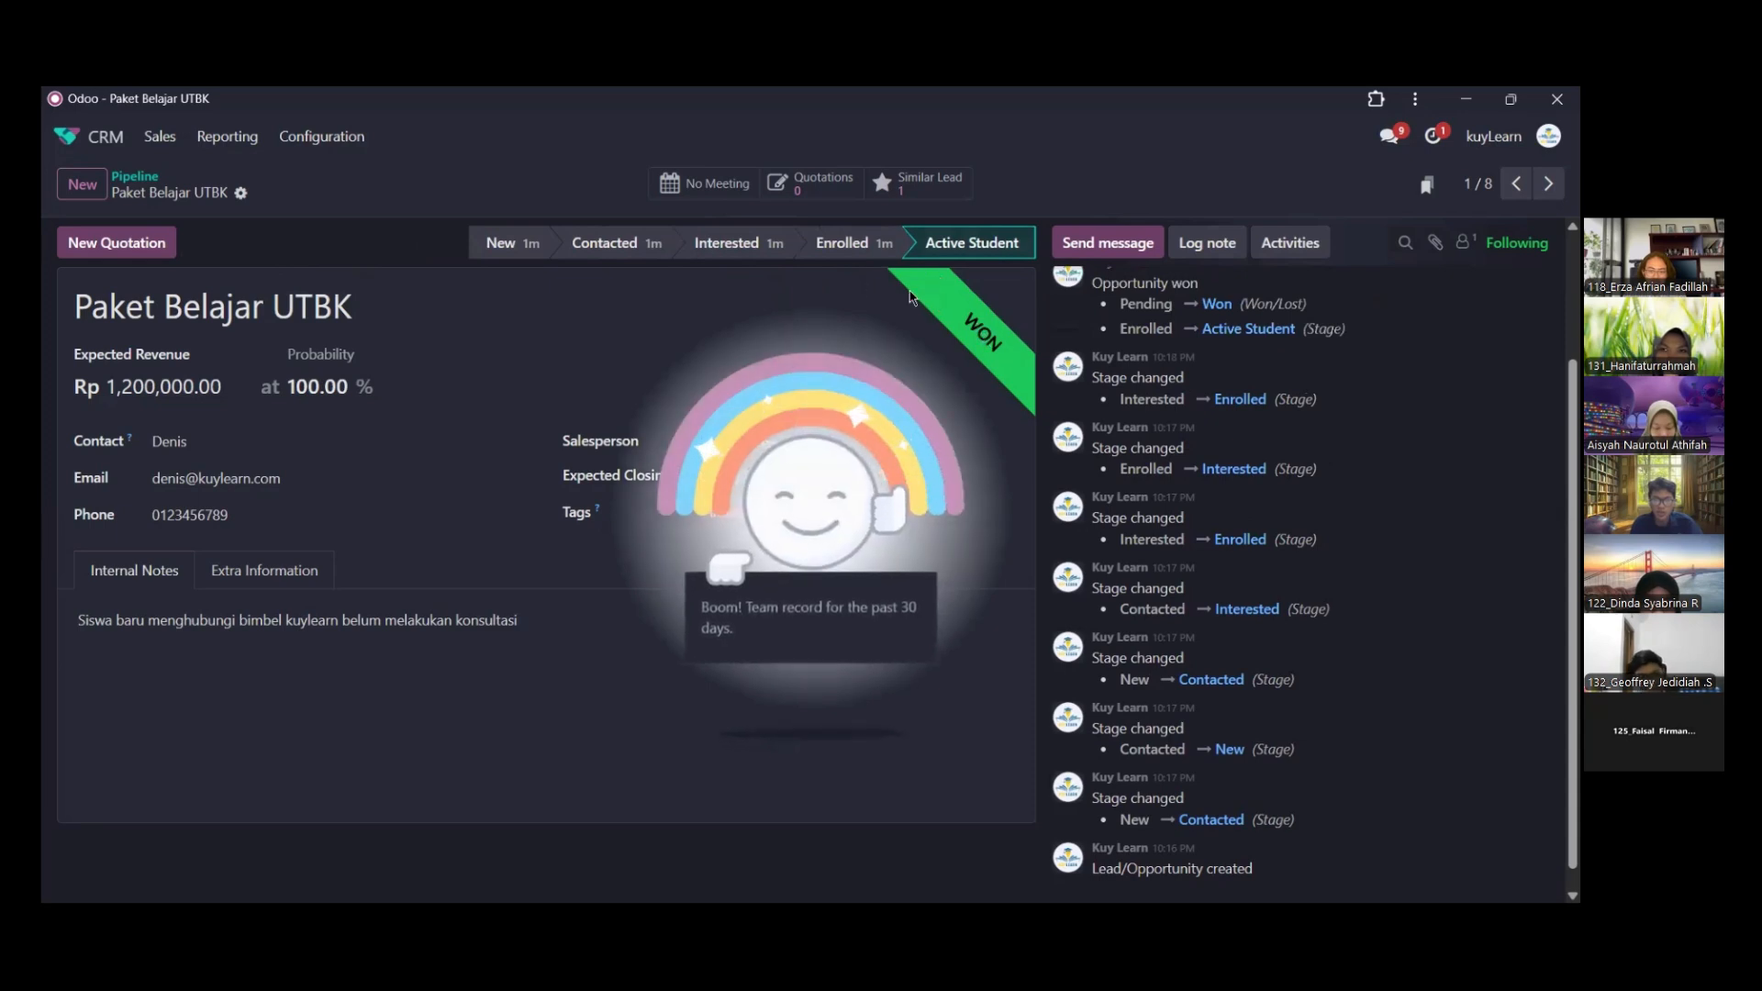
pyautogui.click(837, 243)
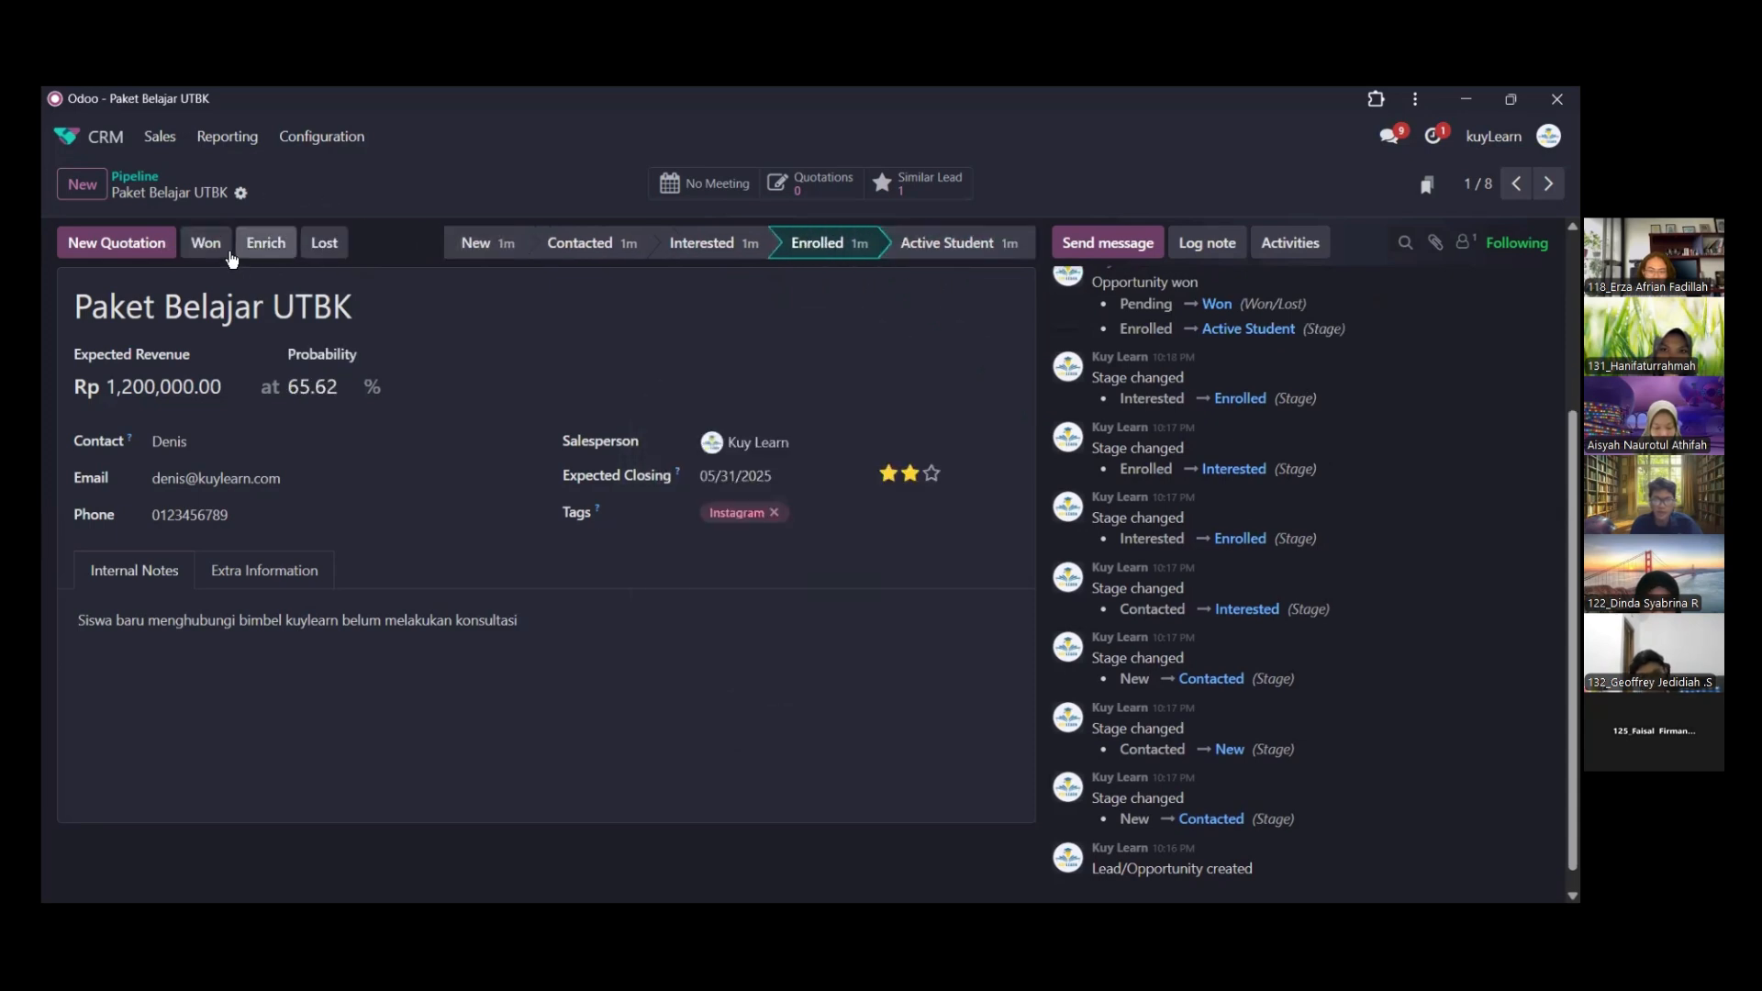
pyautogui.click(984, 244)
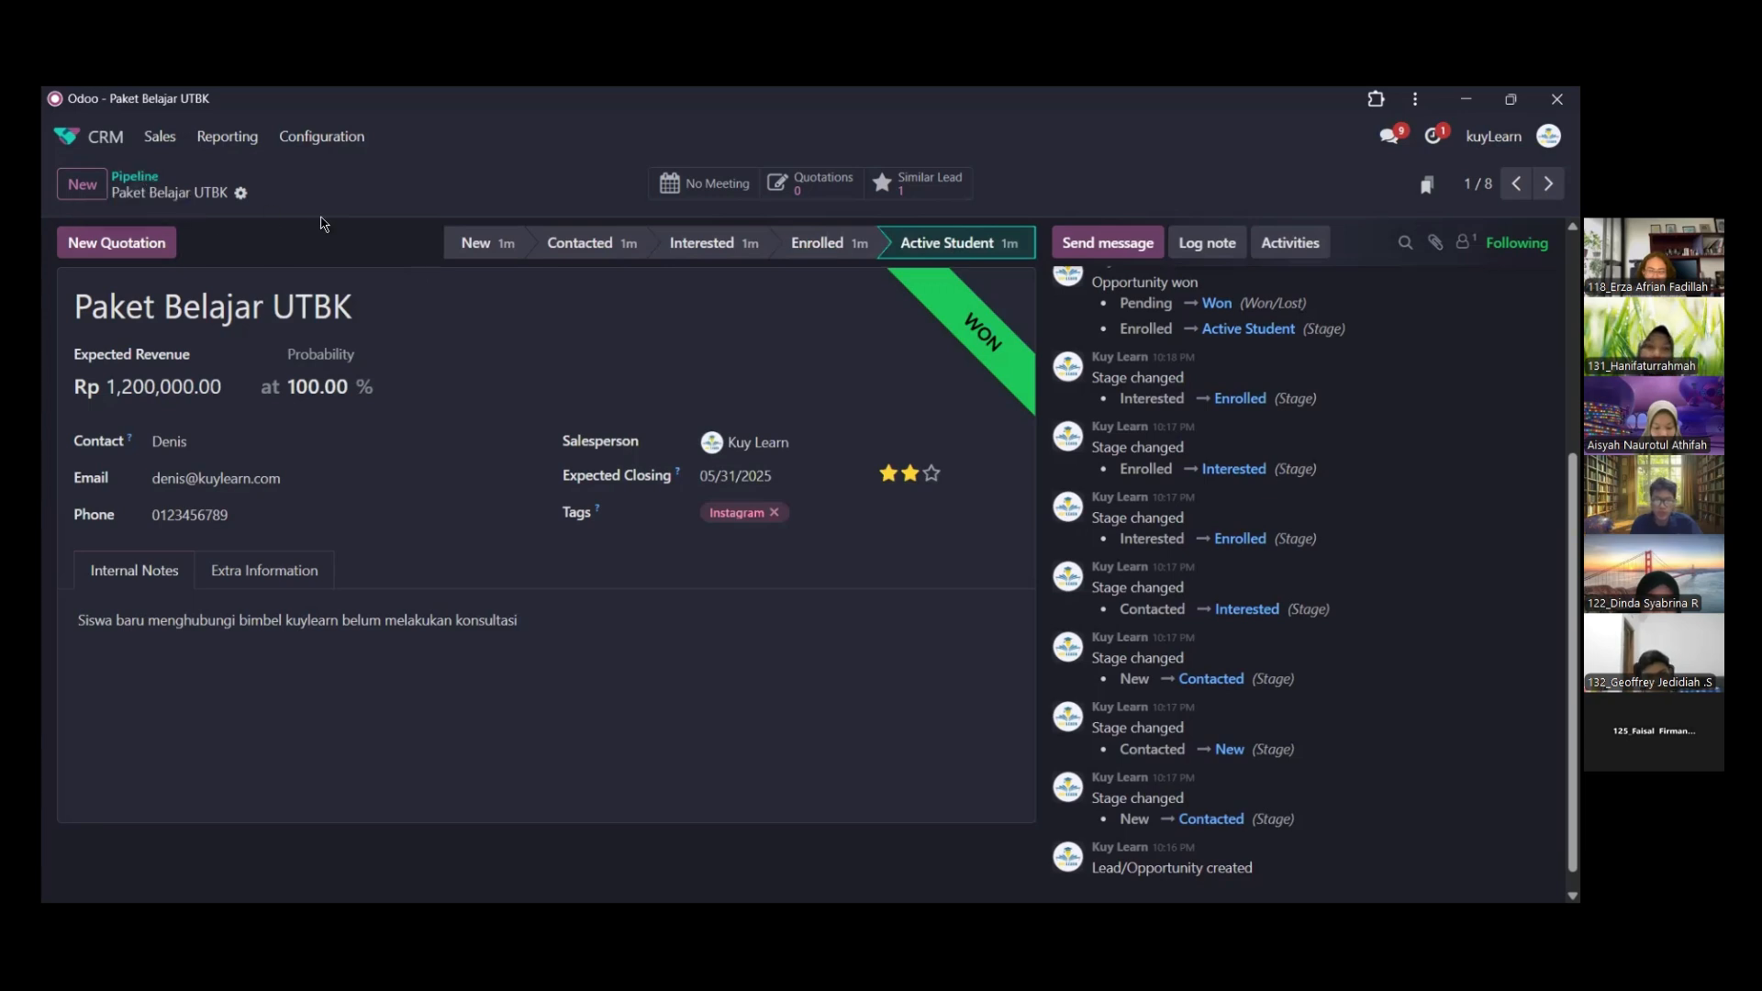
# View the new quotation form for the won opportunity and return to the pipeline
pyautogui.click(175, 255)
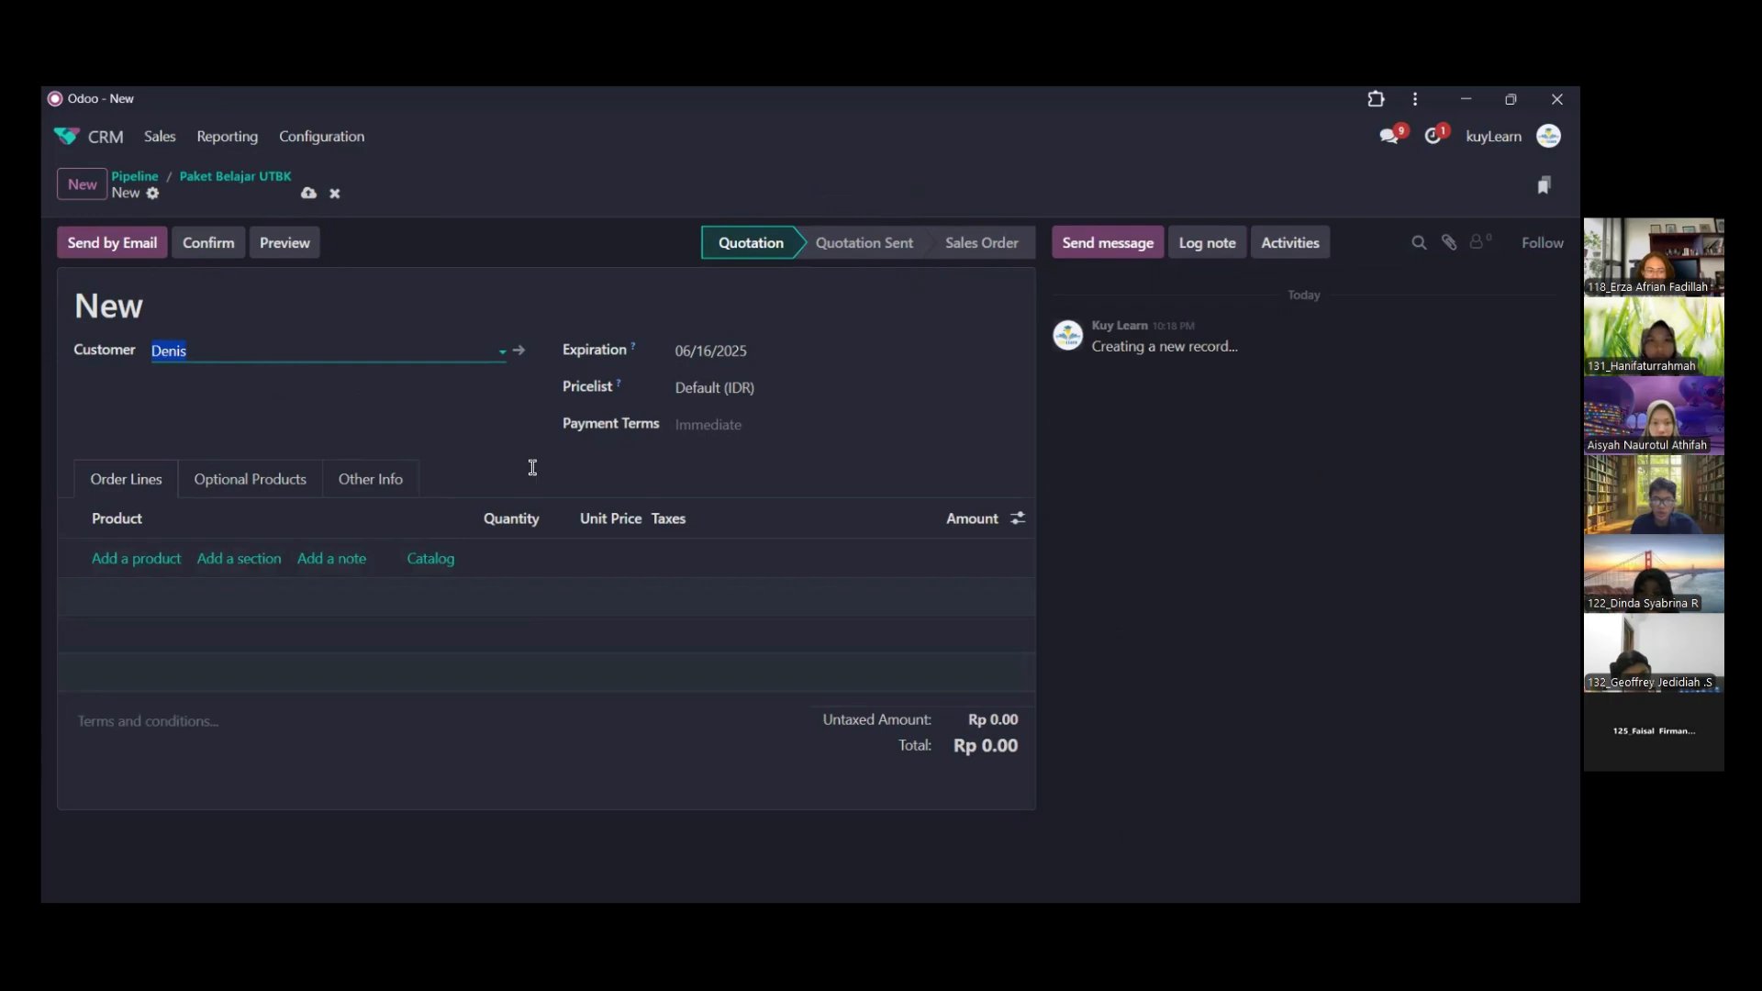
pyautogui.click(154, 188)
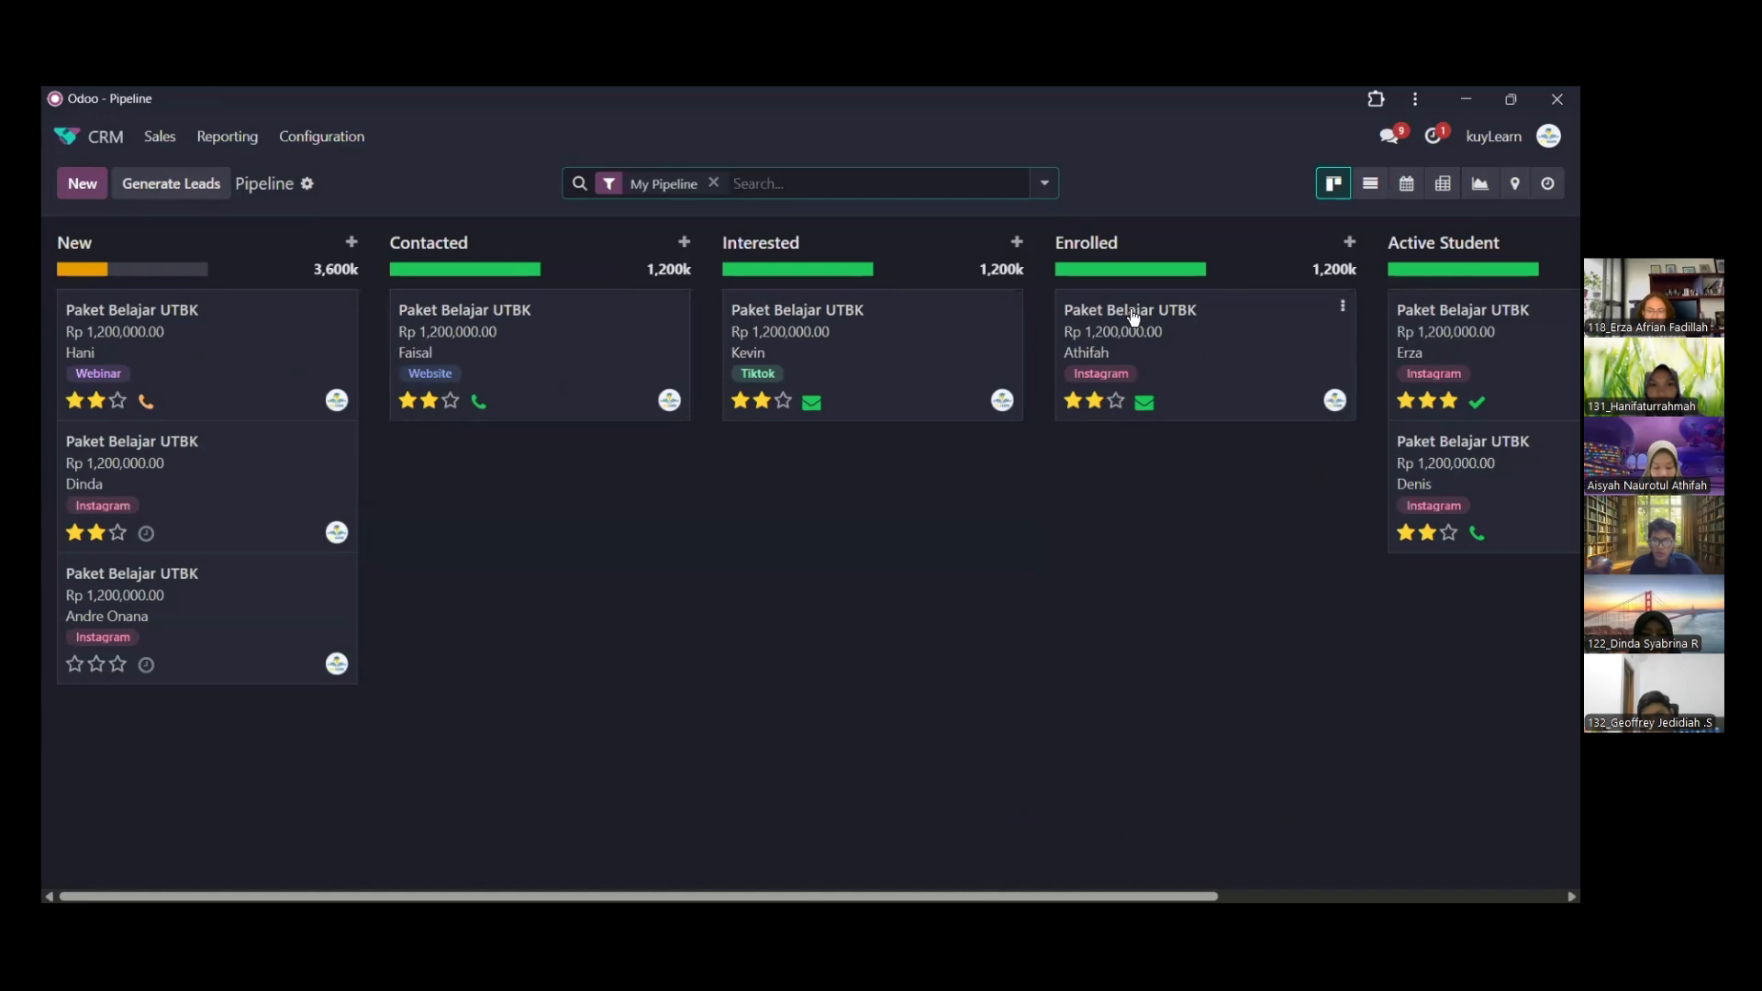
# Examine the internal notes, planned activities and reminder e-mails of the opportunities in the Interested and Enrolled stages
pyautogui.click(883, 327)
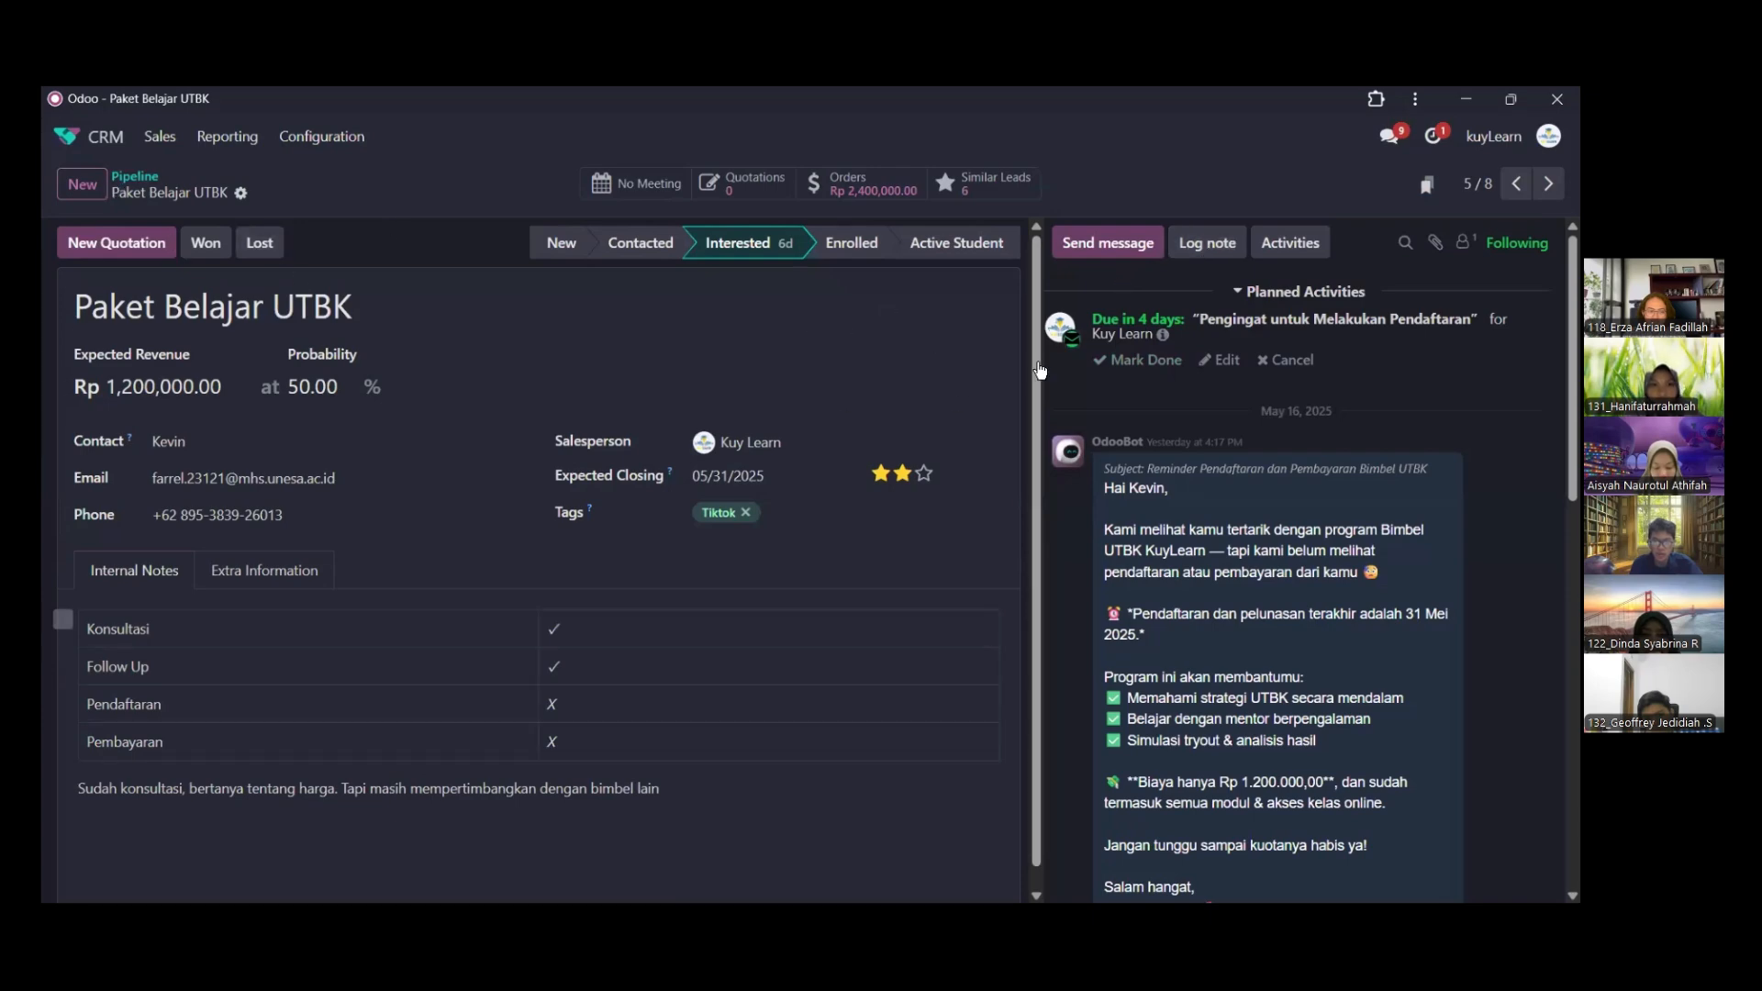
pyautogui.hotkey('alt', 'Left')
pyautogui.click(1156, 334)
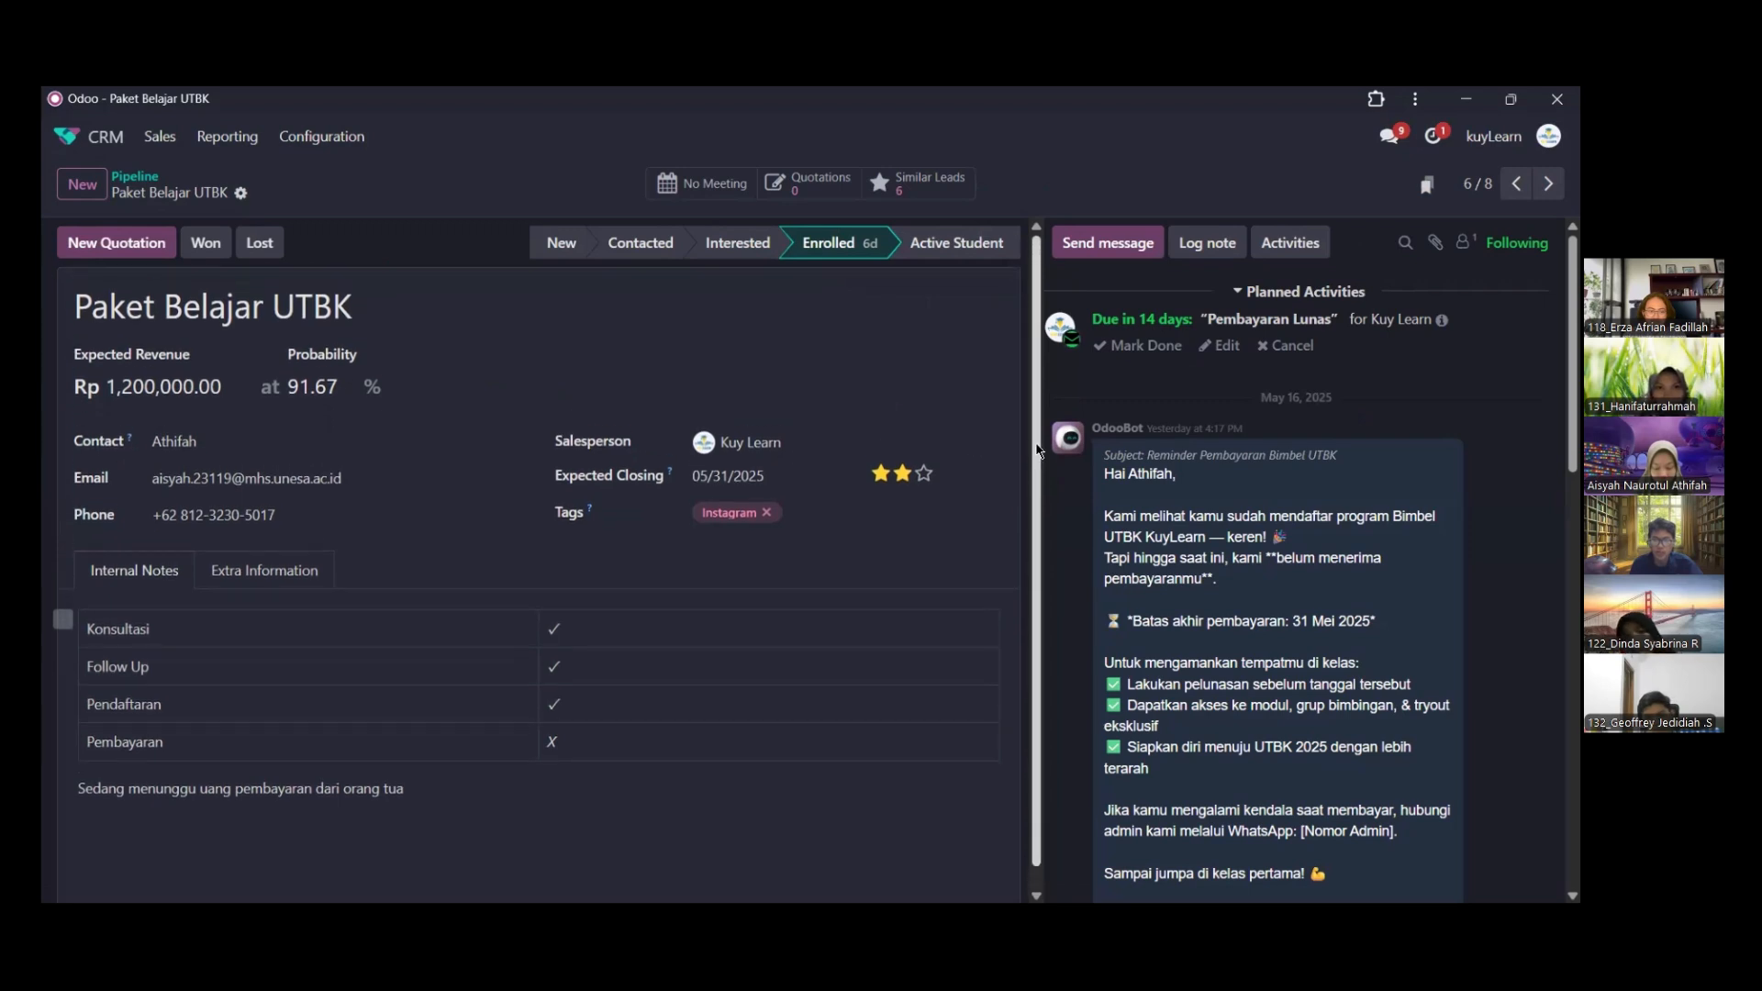
pyautogui.scroll(-1, 1040, 353)
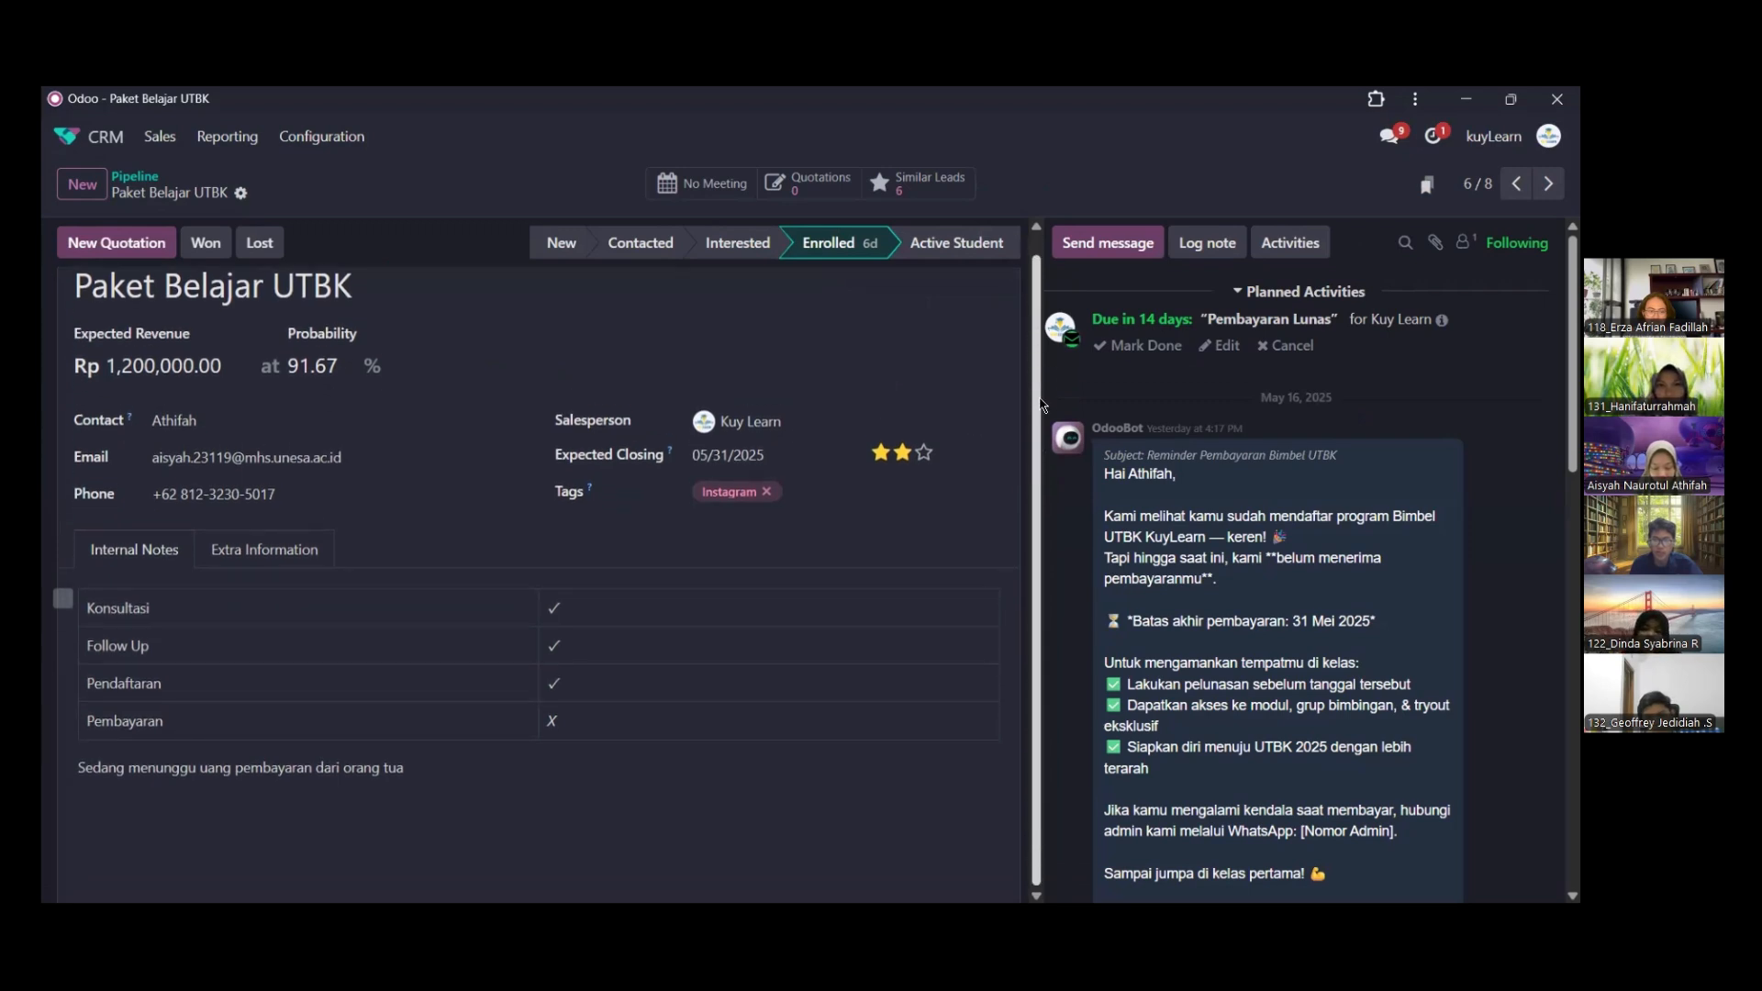
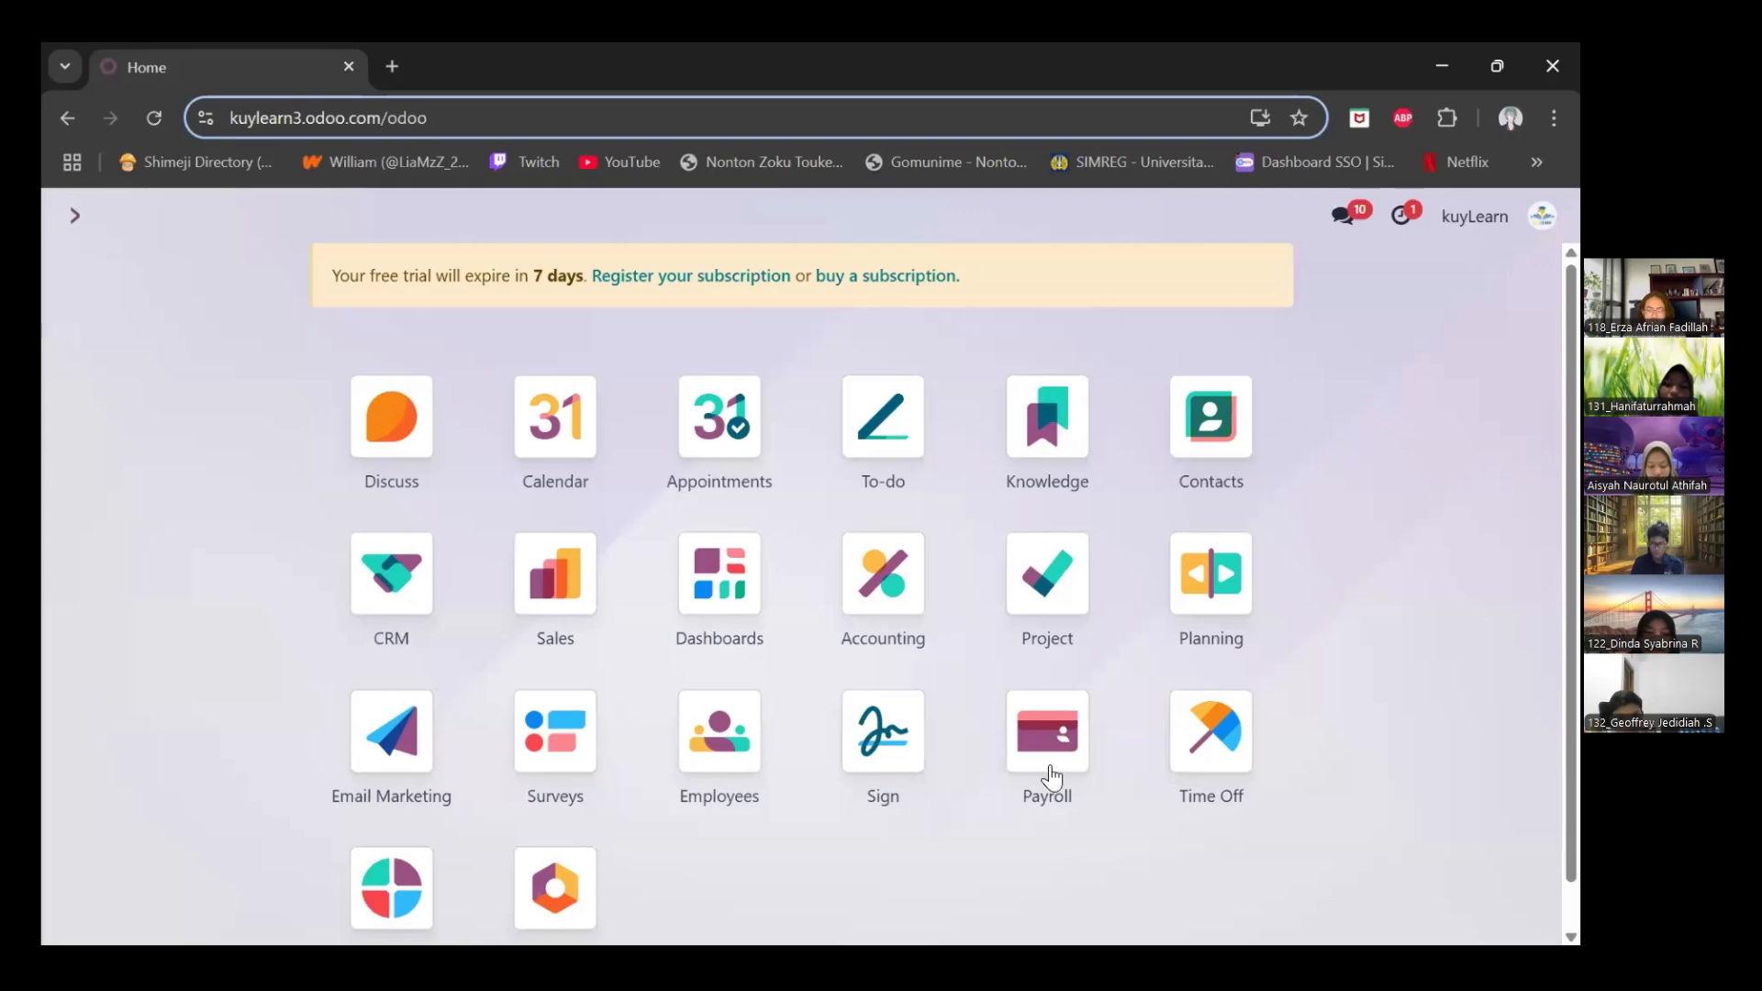
# Examine the Email Marketing mailing lists and the mailing list contacts
pyautogui.click(391, 758)
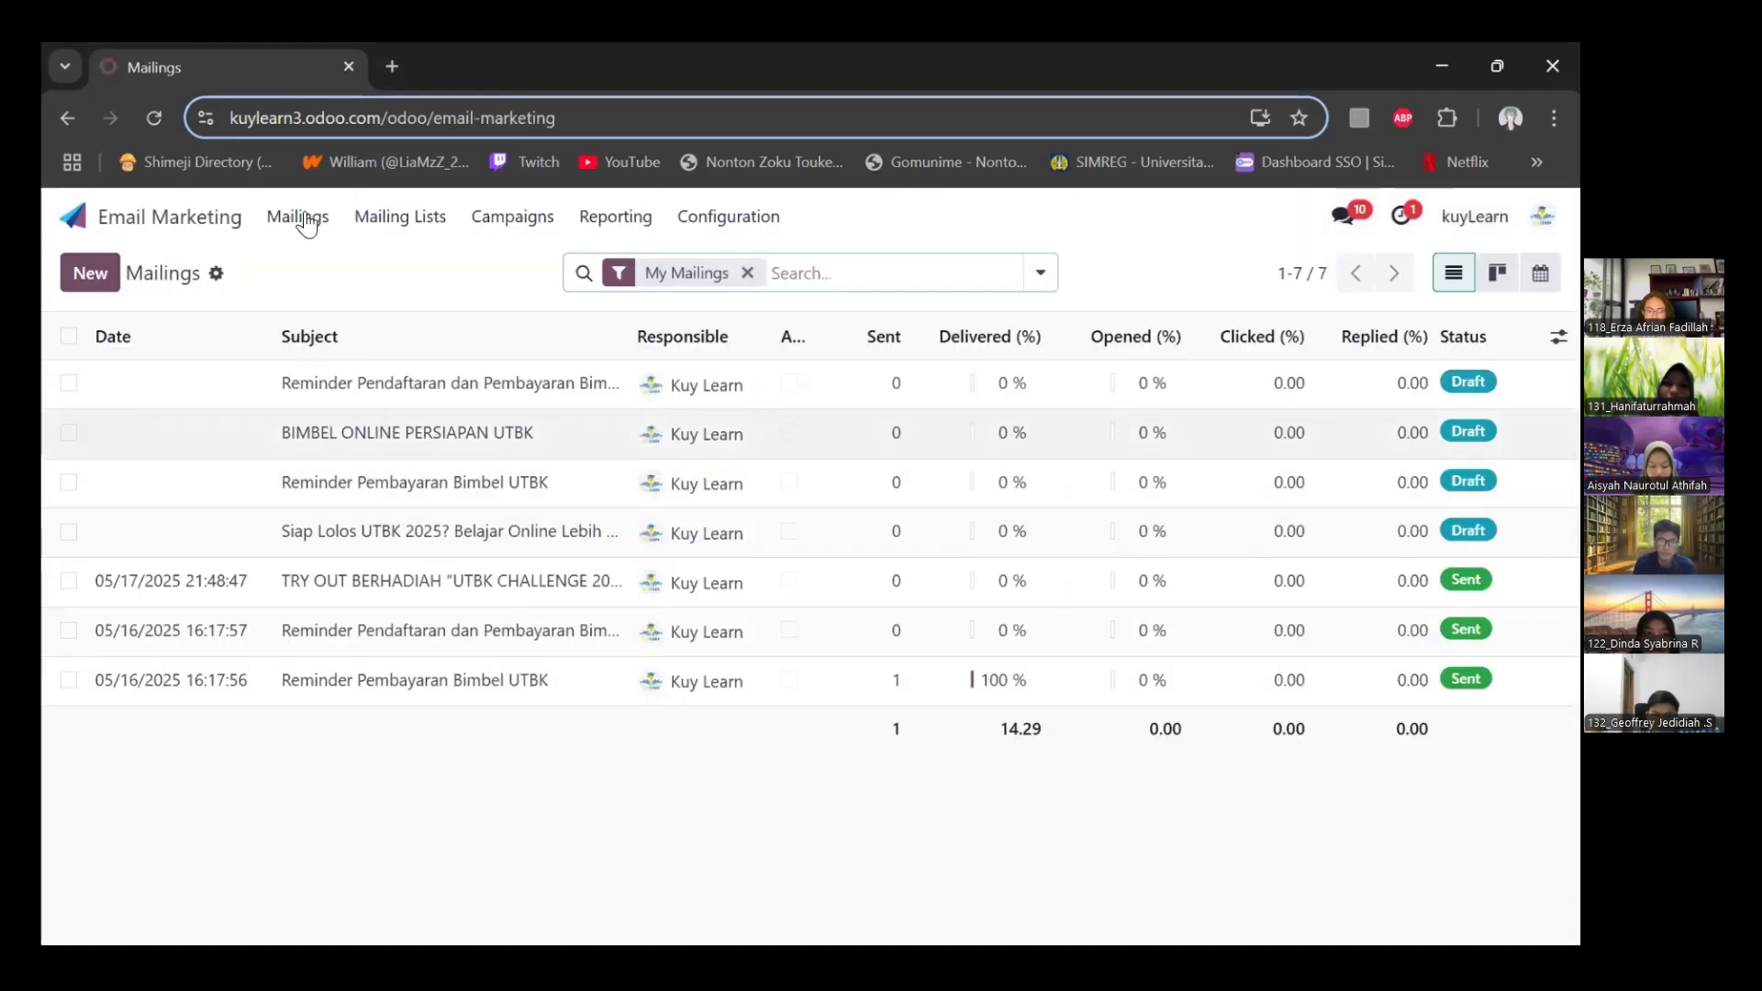
pyautogui.click(383, 220)
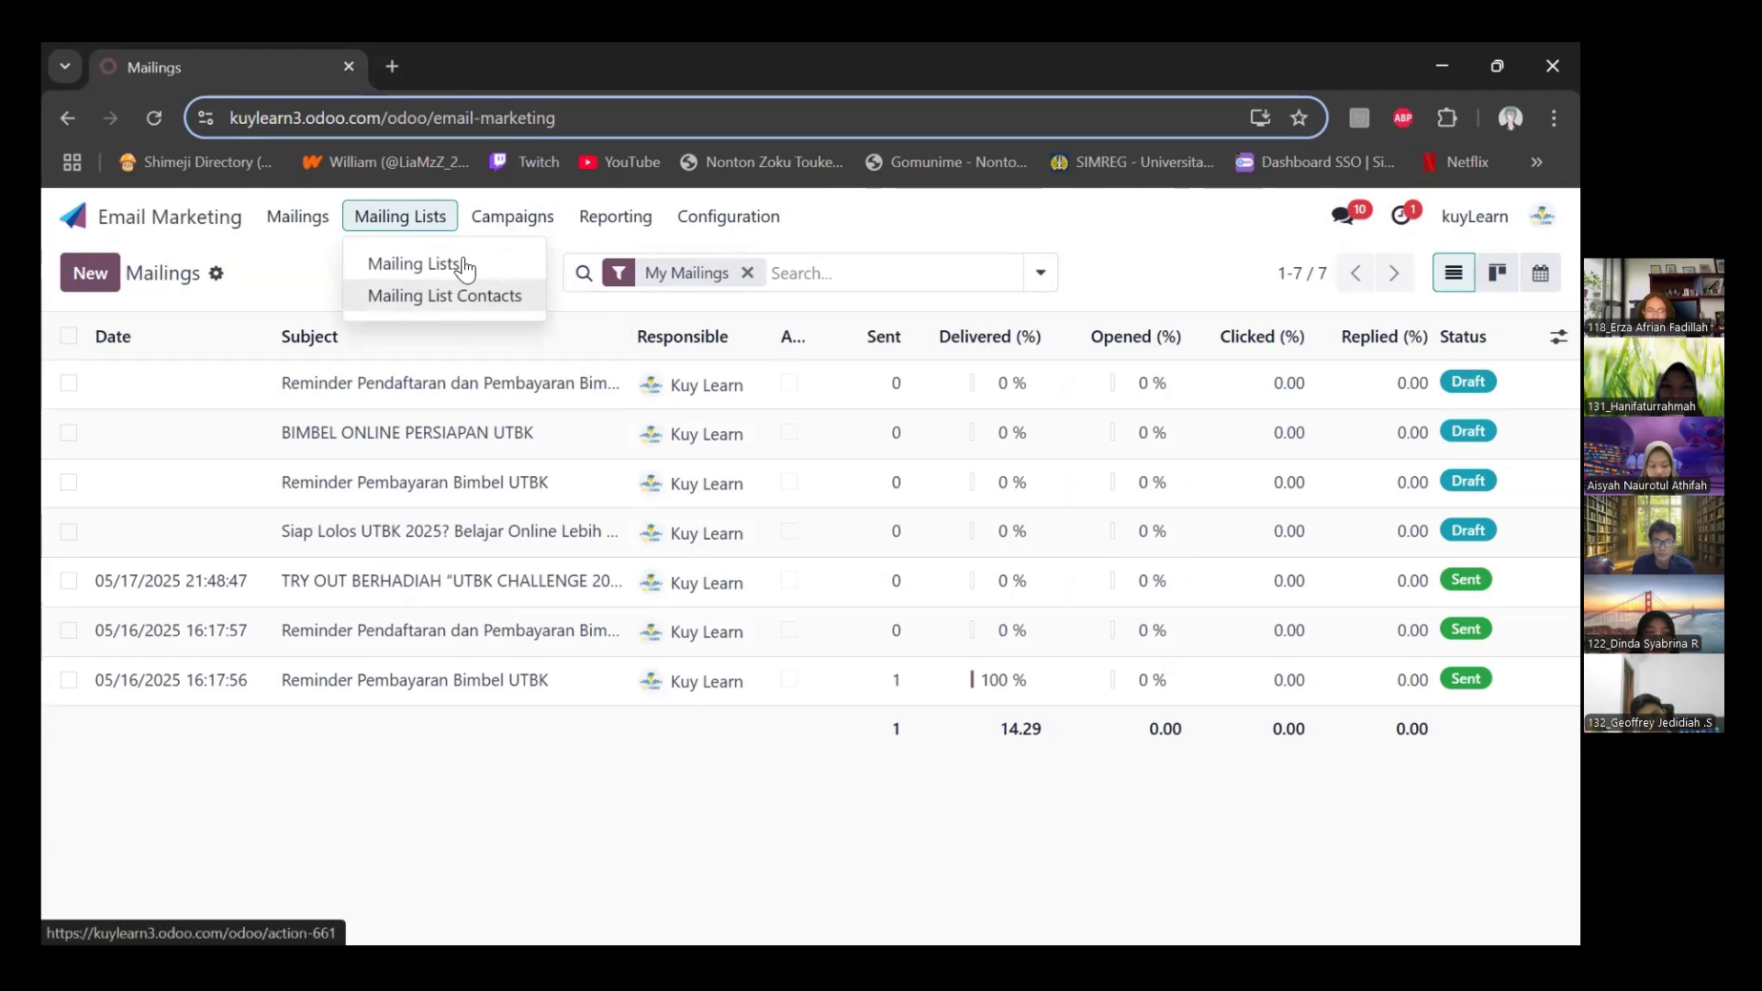
pyautogui.click(451, 265)
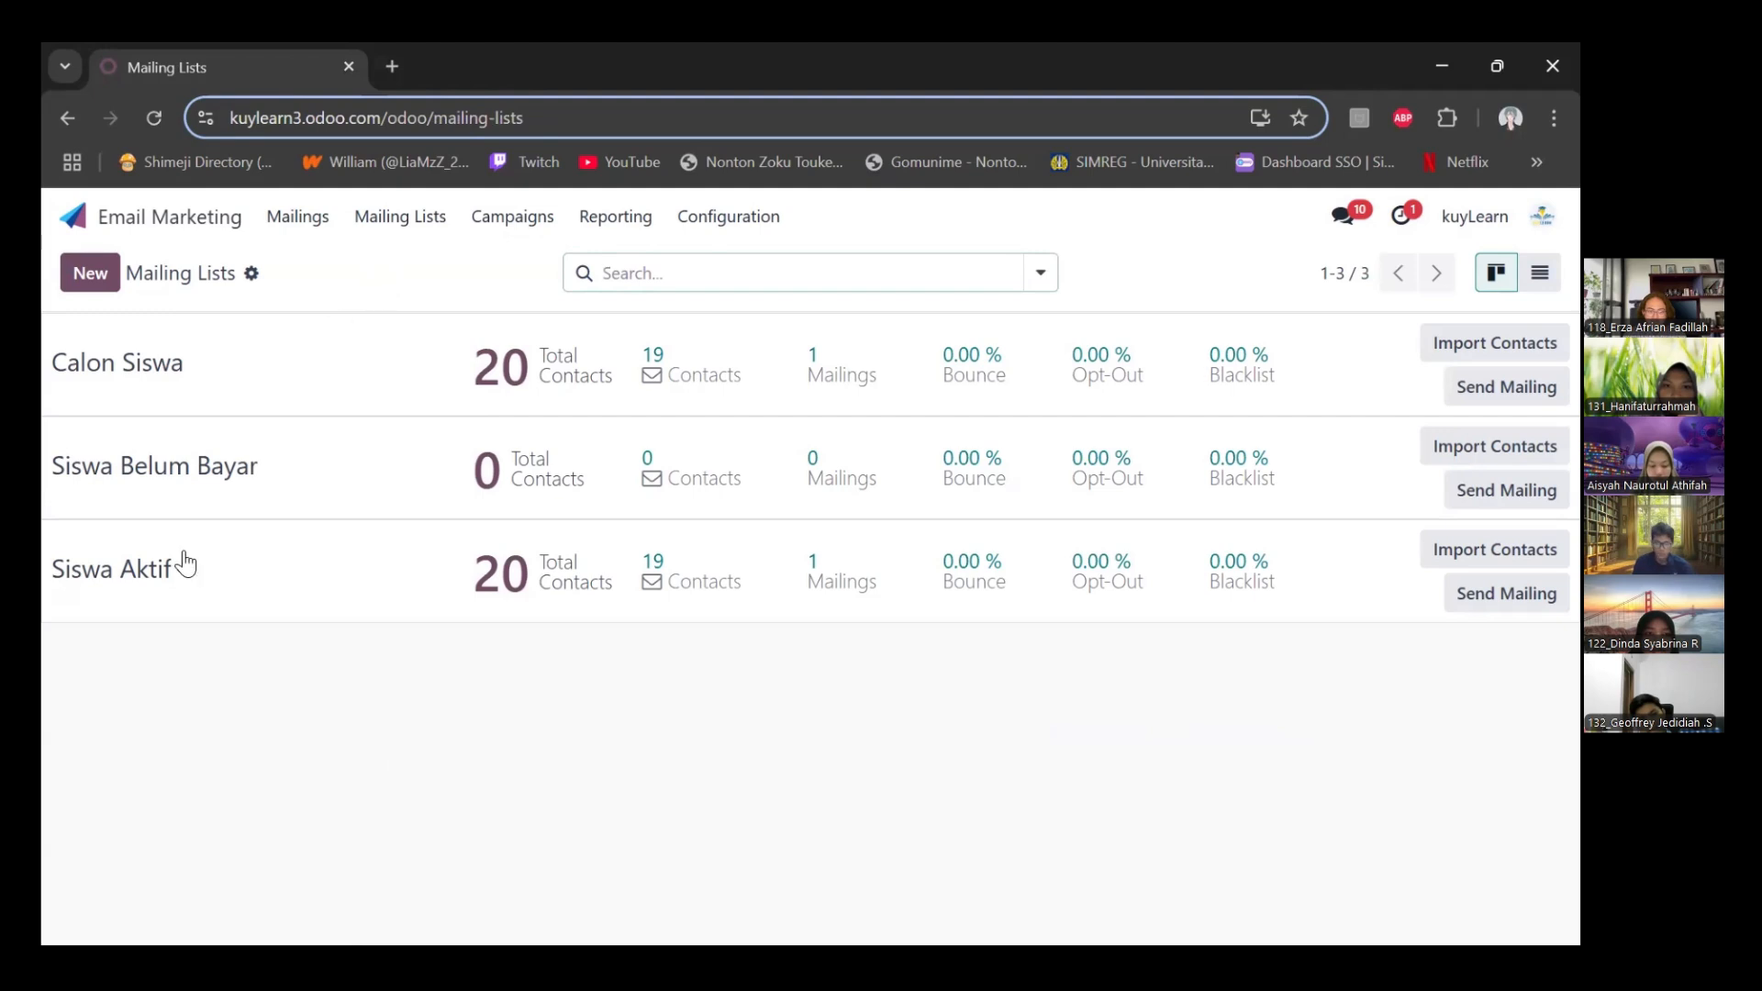
pyautogui.click(186, 659)
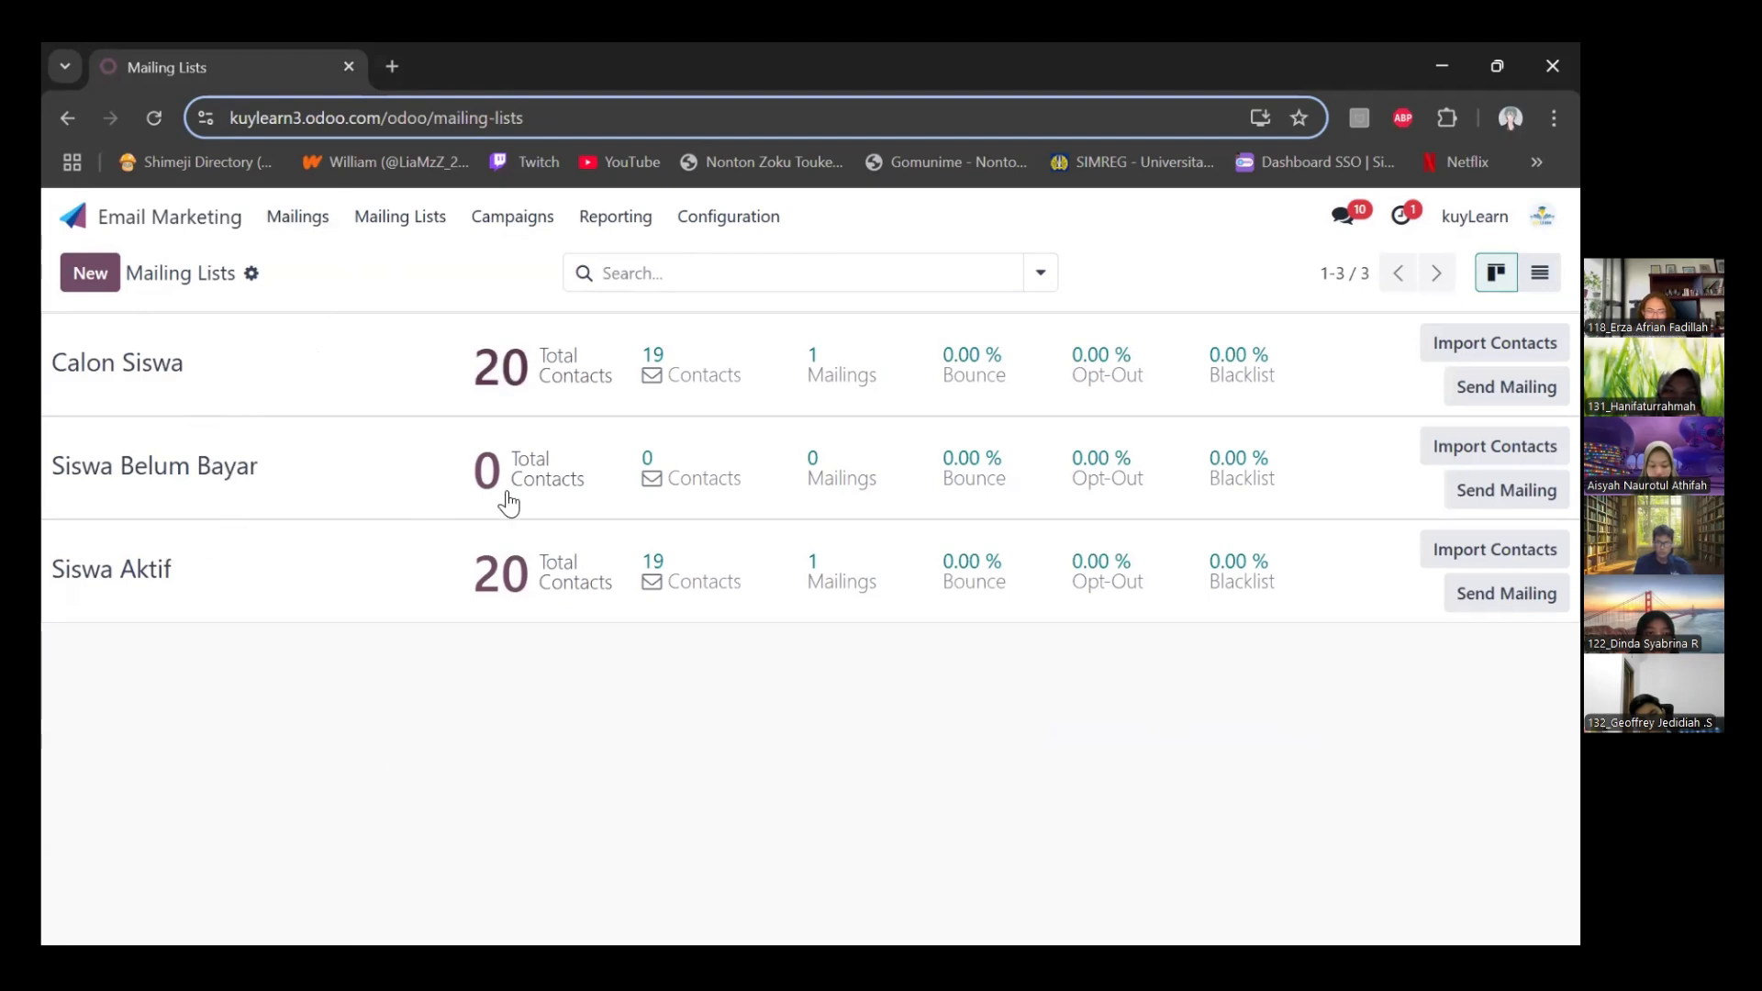
pyautogui.click(408, 218)
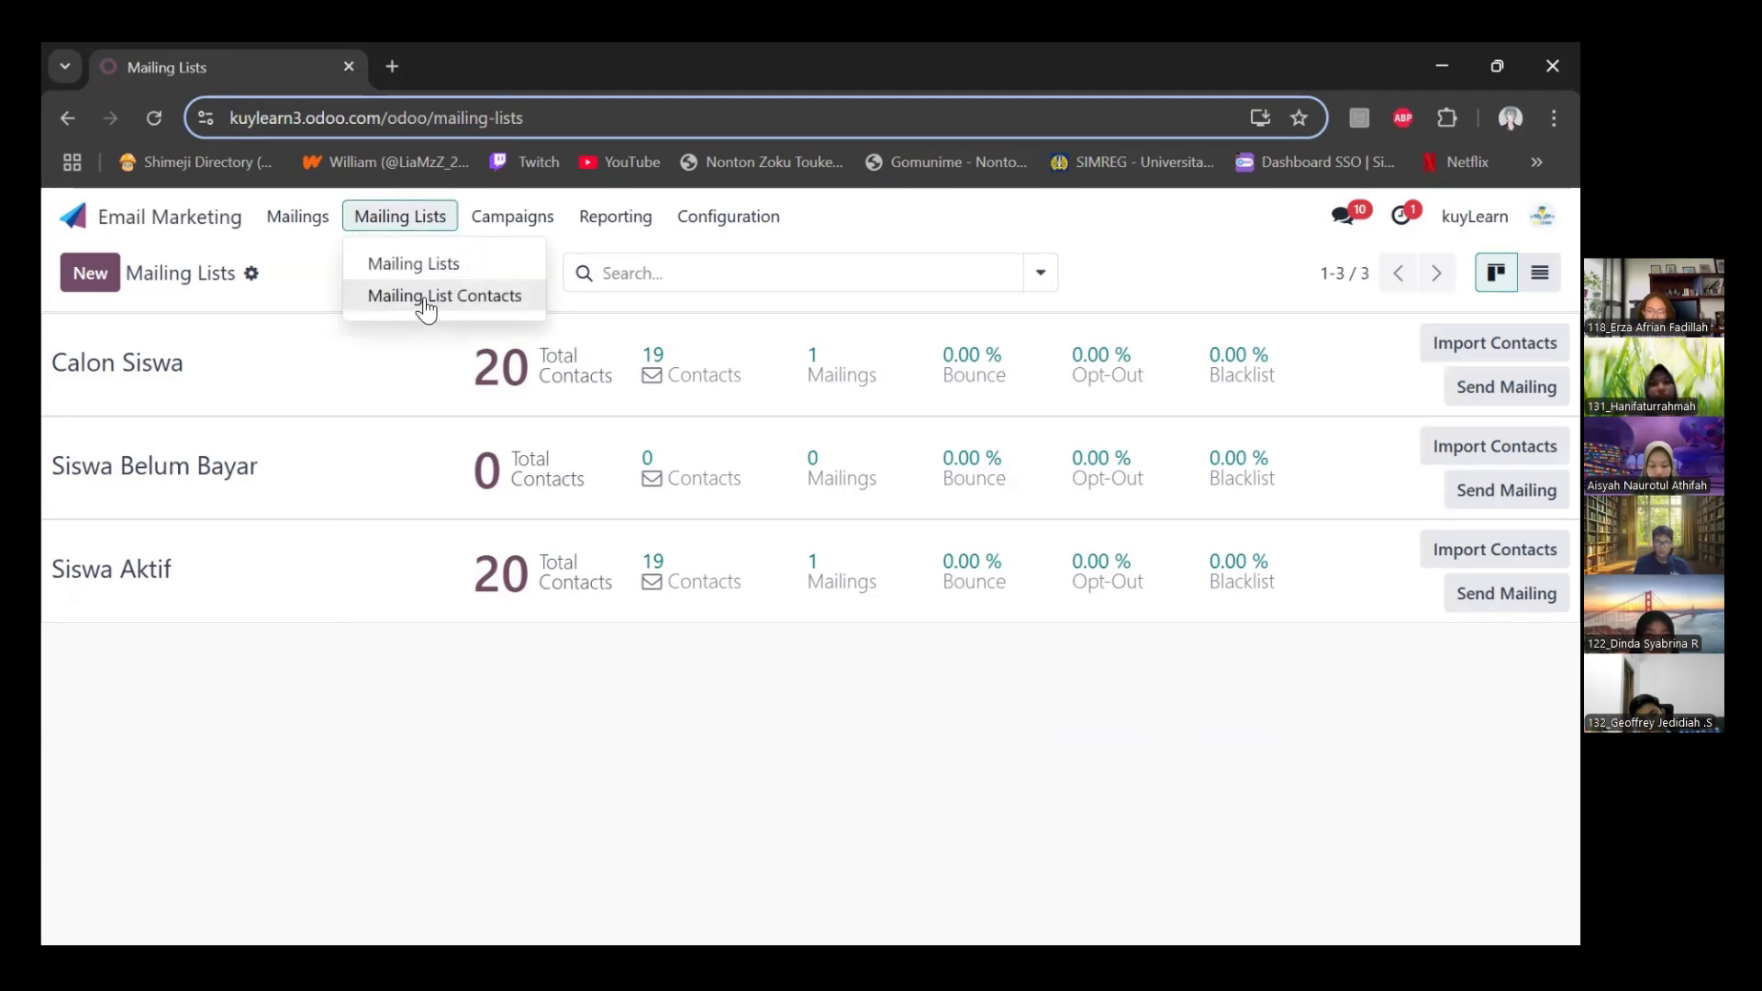
pyautogui.click(425, 306)
pyautogui.scroll(-4, 207, 401)
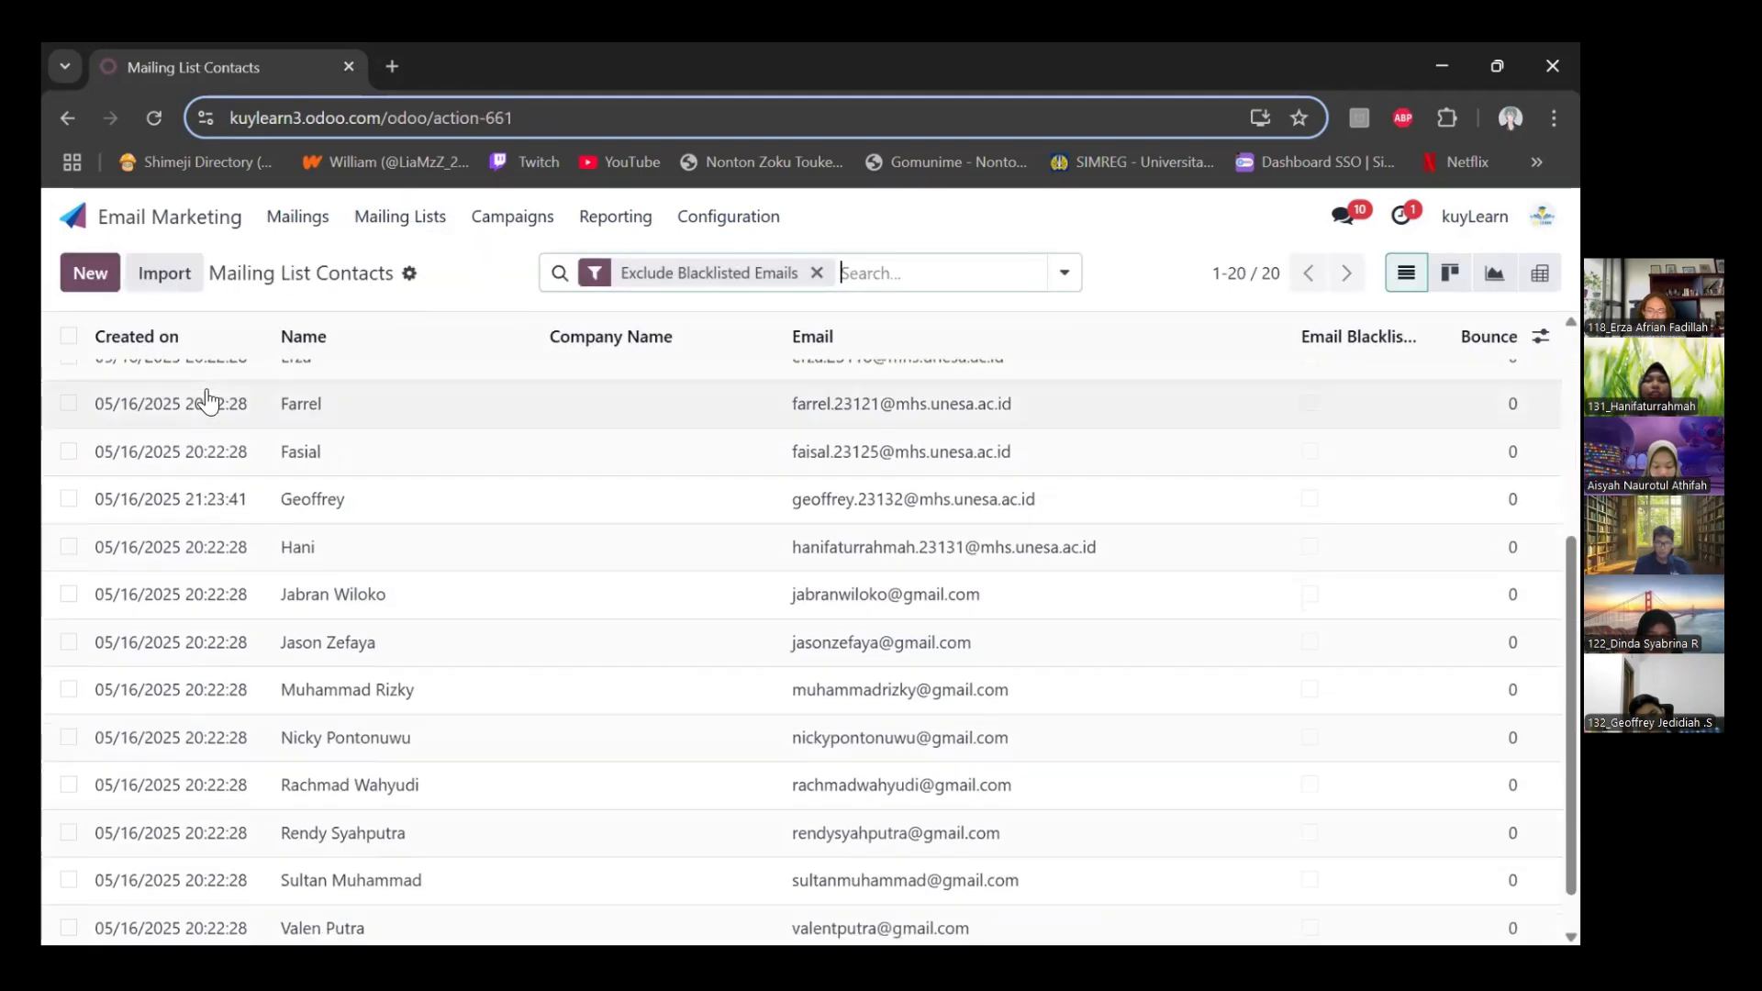
pyautogui.scroll(4, 238, 385)
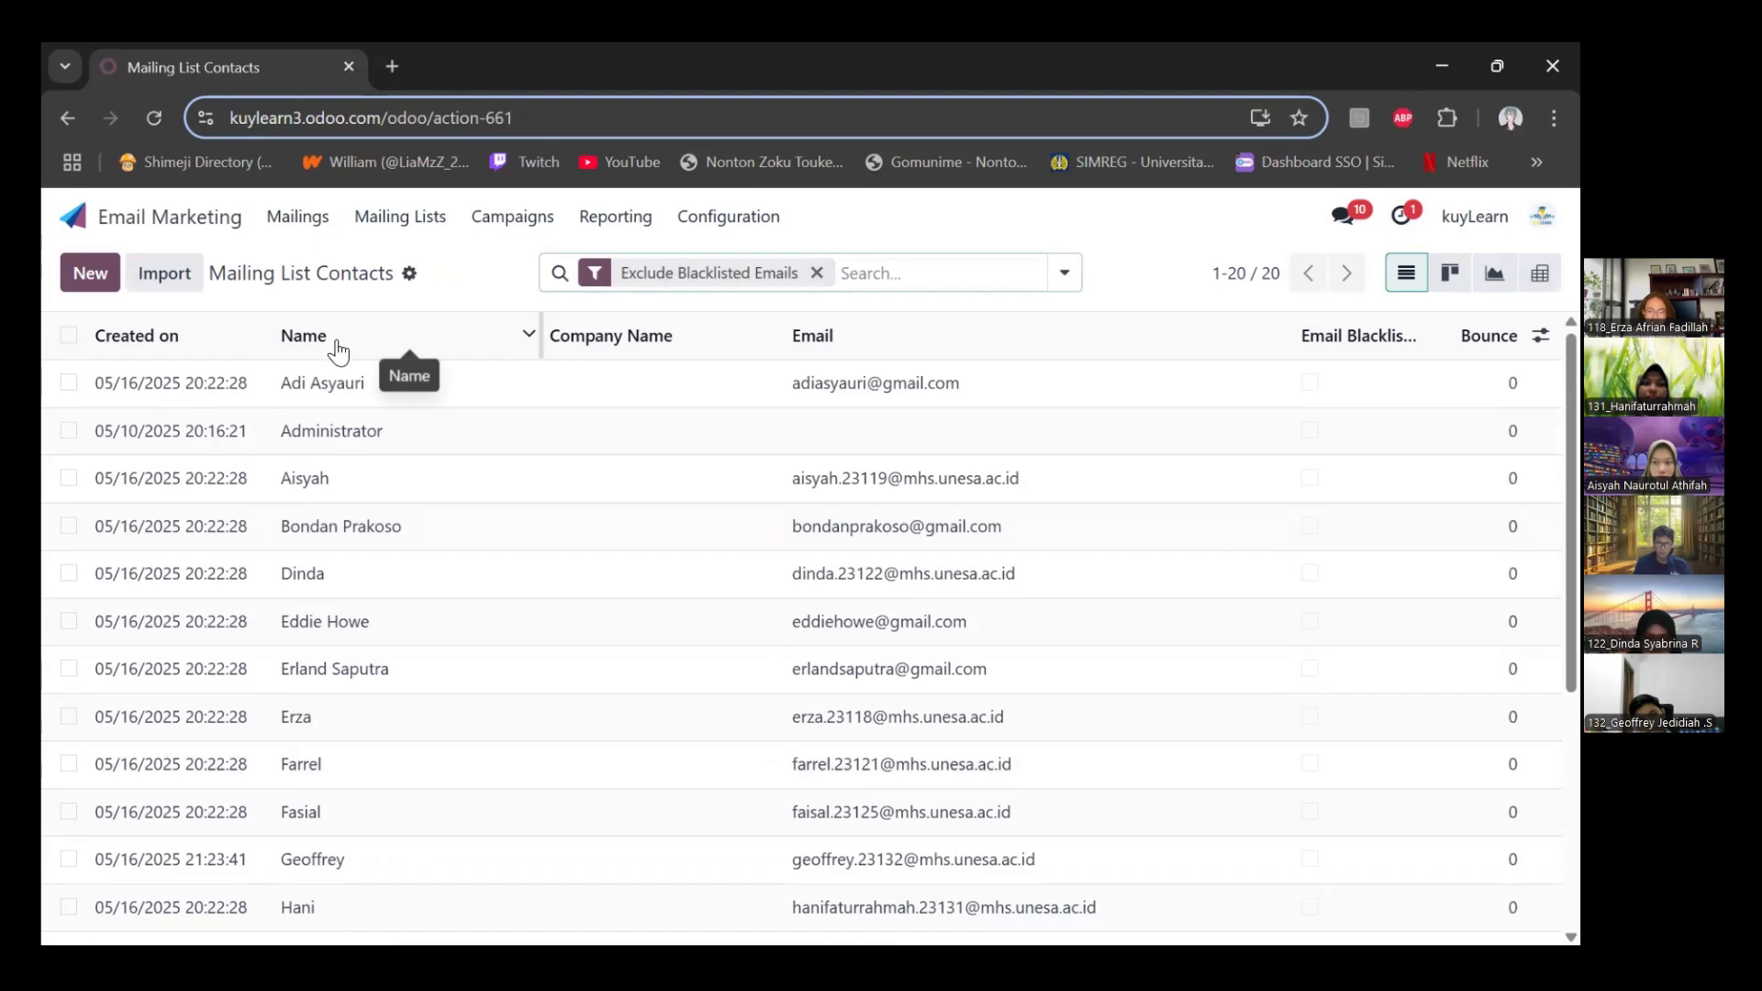
# Create a new mailing with the subject "Bimbel online persiapan UTBK"
pyautogui.click(306, 242)
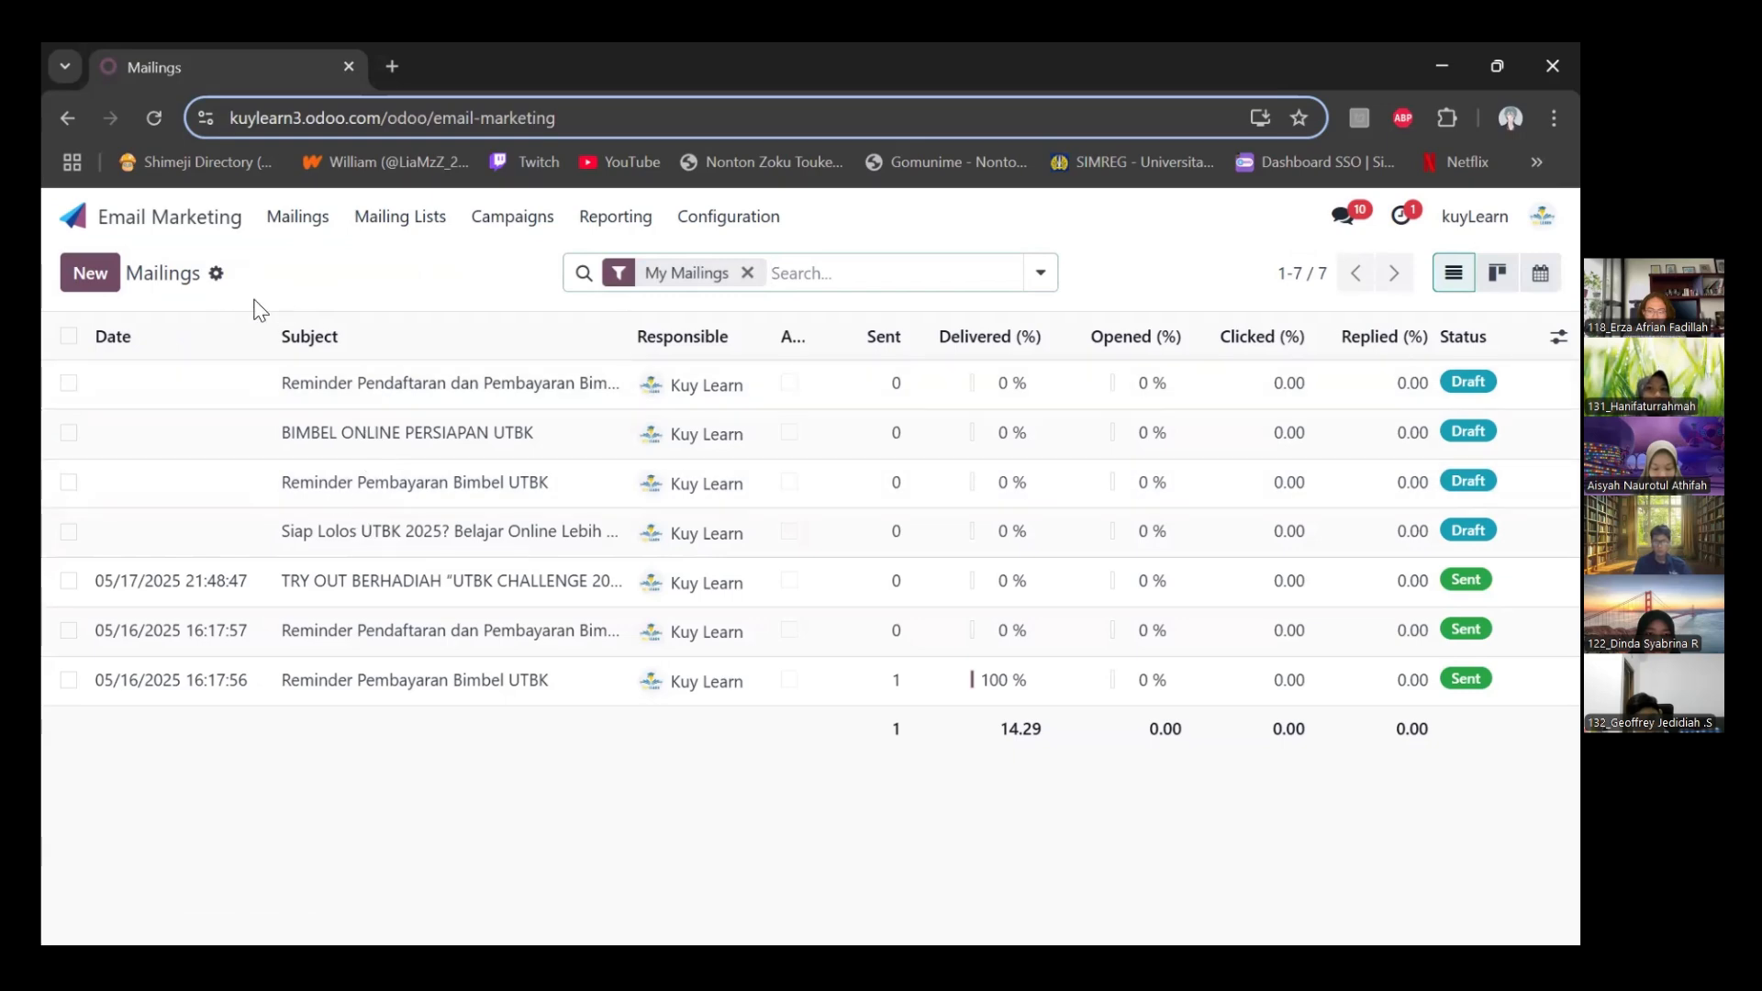
pyautogui.click(90, 273)
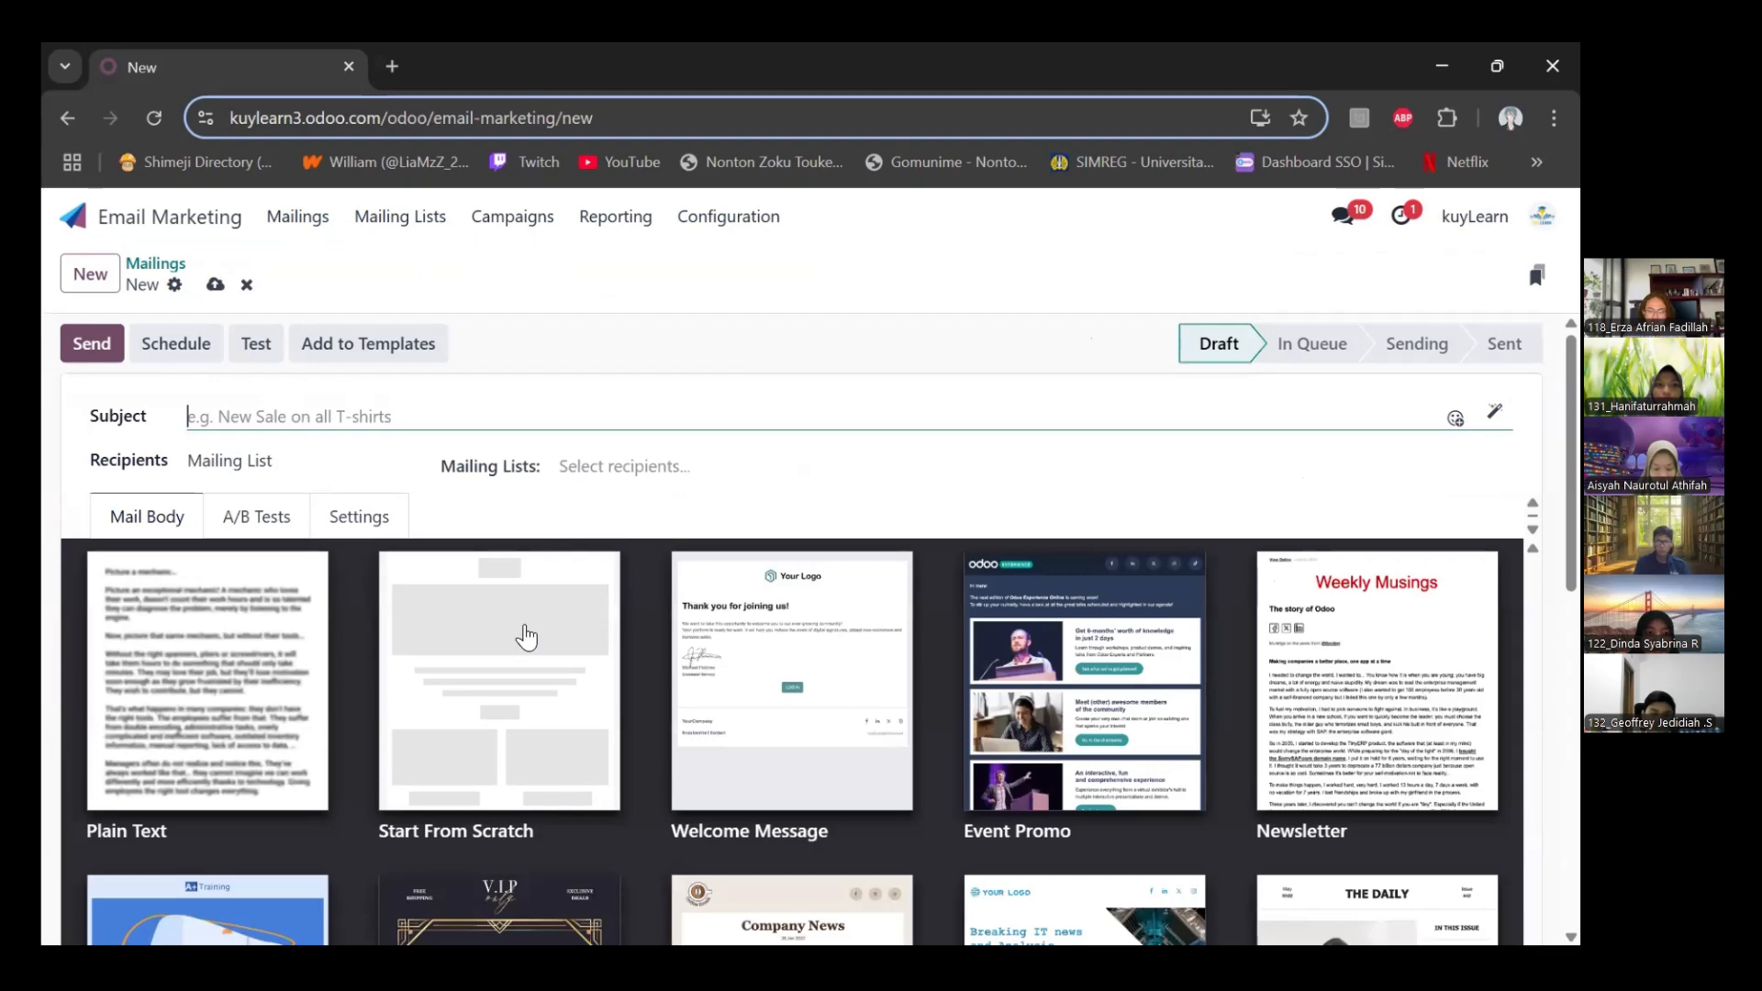
pyautogui.scroll(-1, 526, 637)
pyautogui.scroll(-2, 526, 637)
pyautogui.scroll(2, 602, 630)
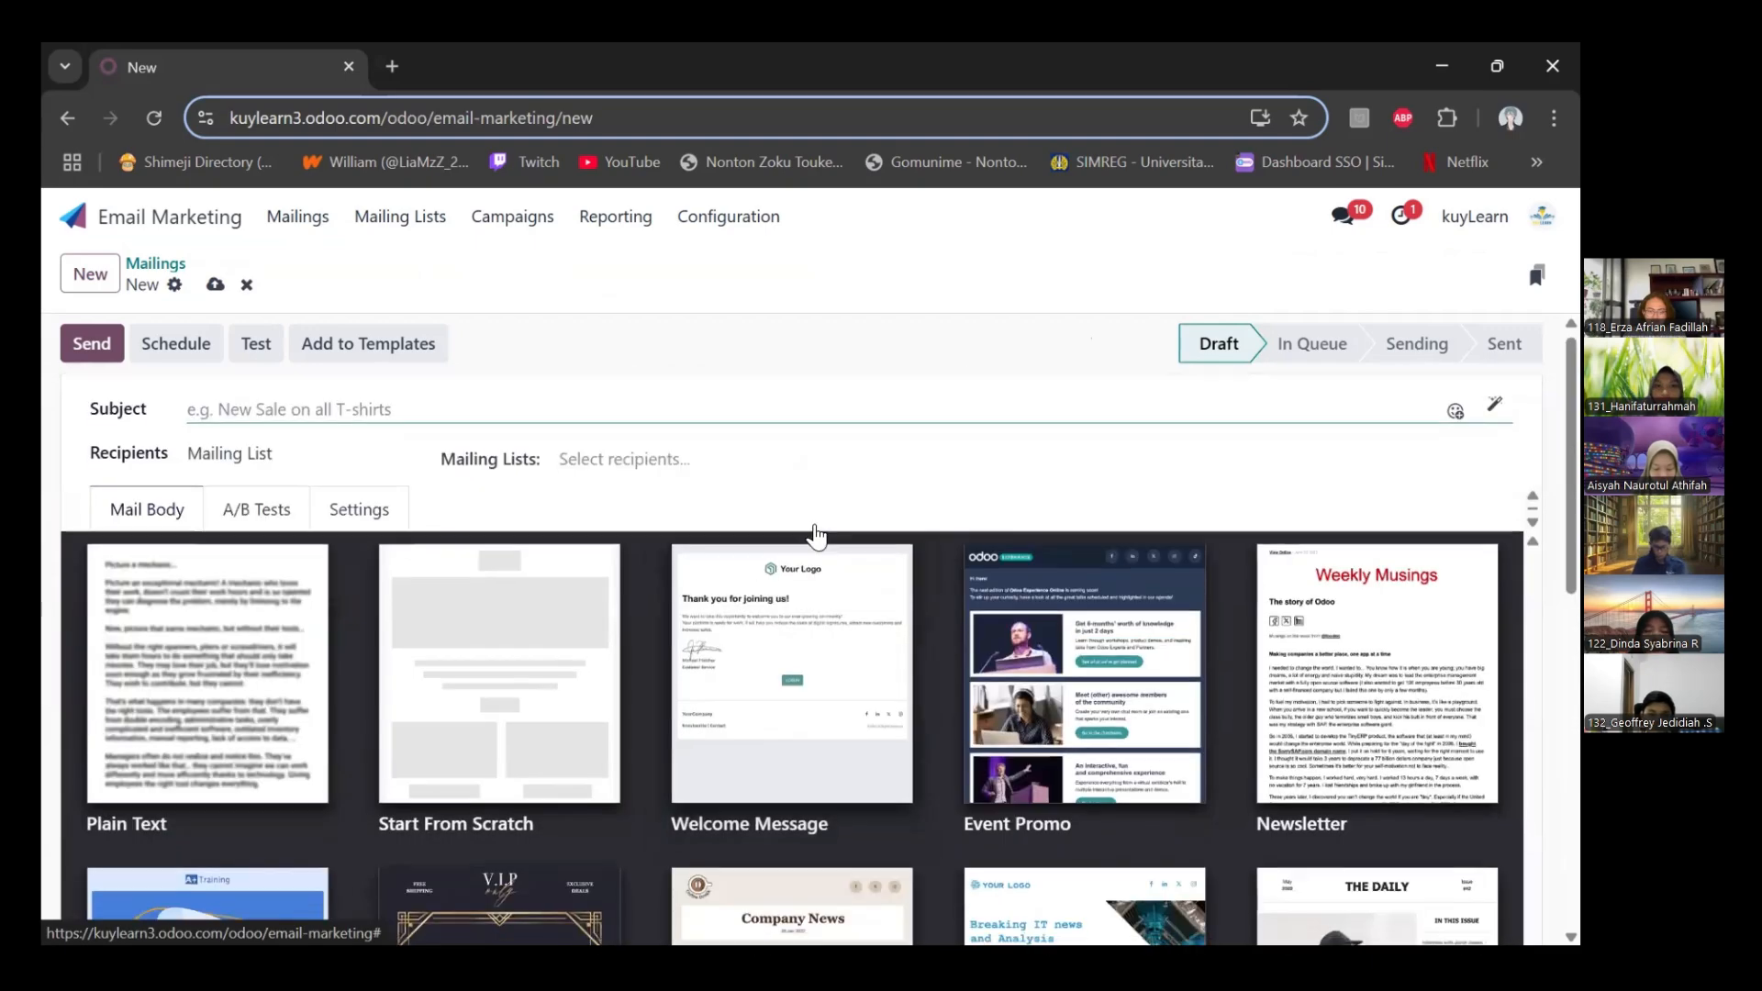
pyautogui.scroll(-8, 818, 532)
pyautogui.scroll(8, 872, 447)
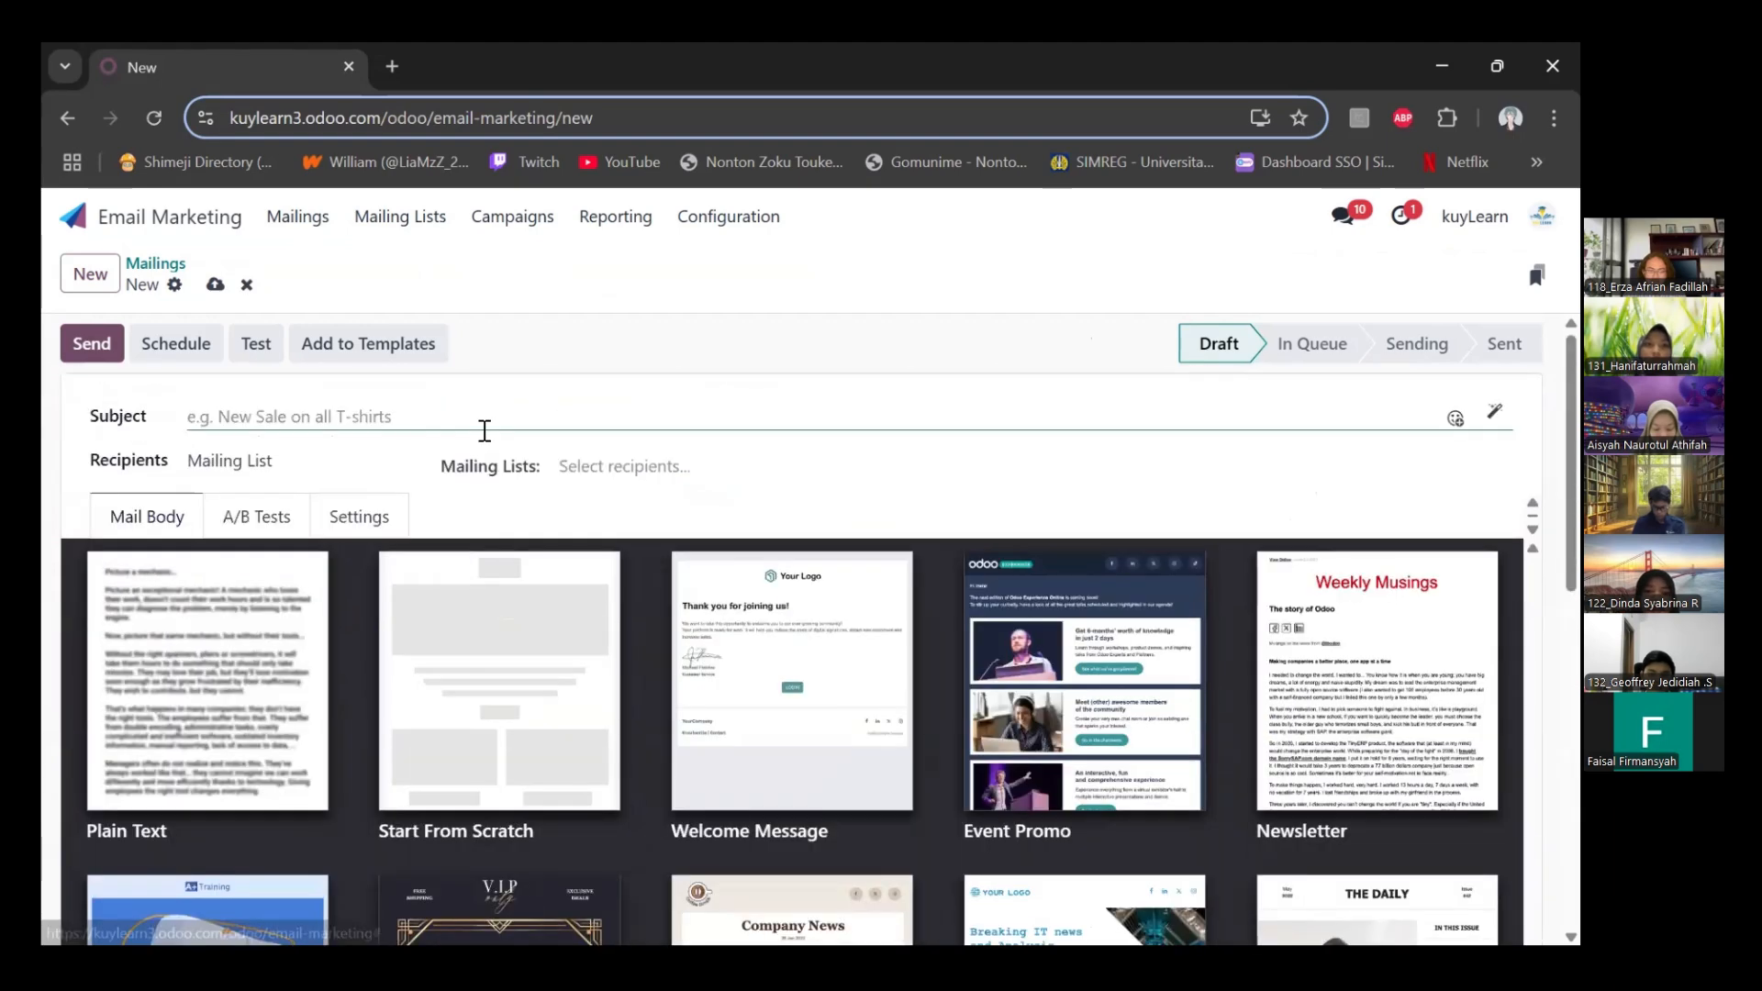
pyautogui.click(485, 431)
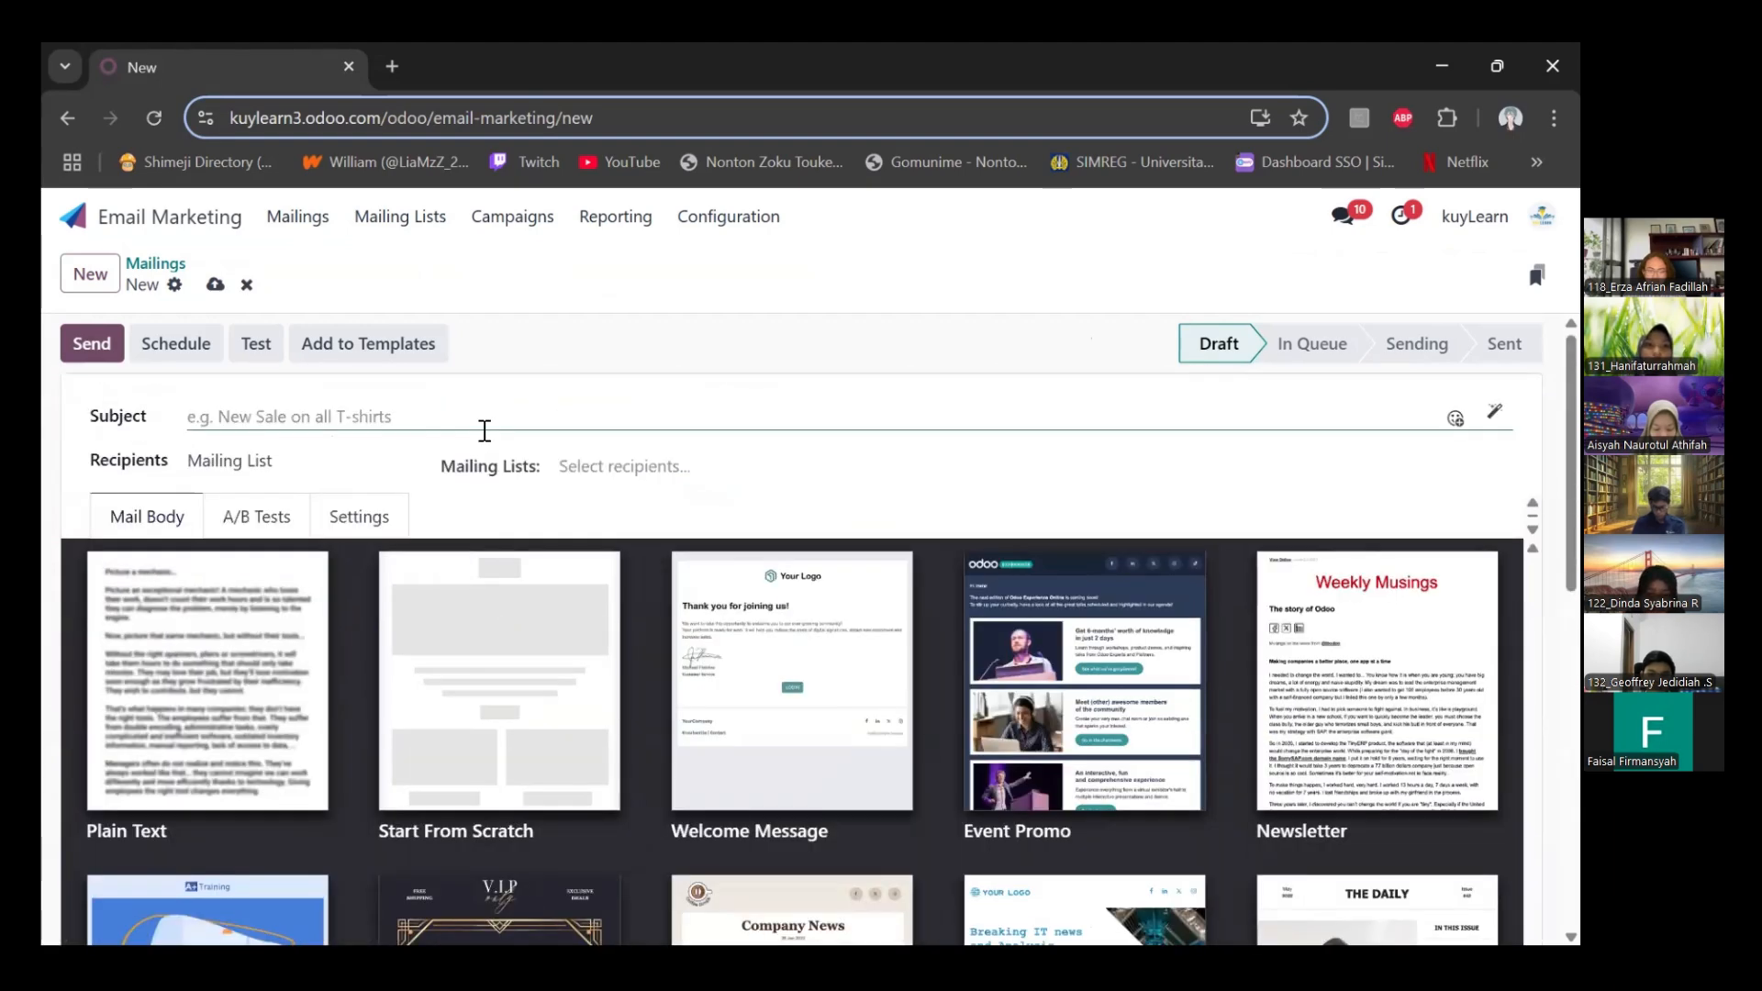
pyautogui.write('Bimbel on')
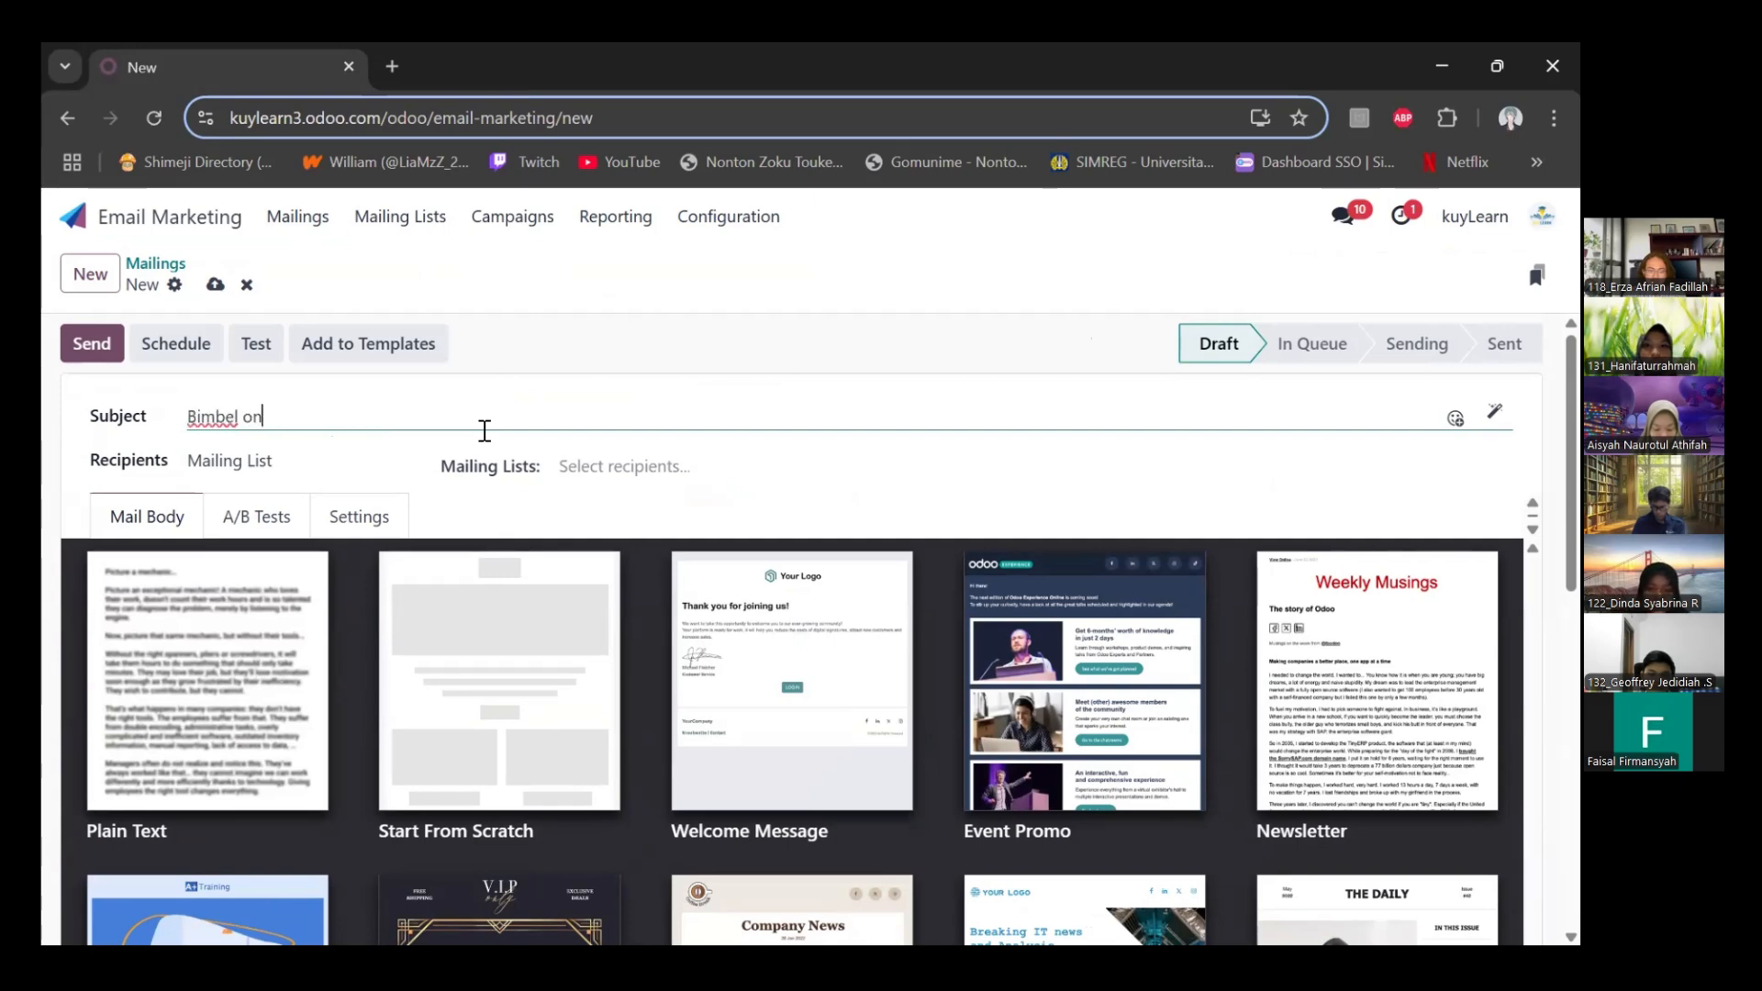
pyautogui.write('line ')
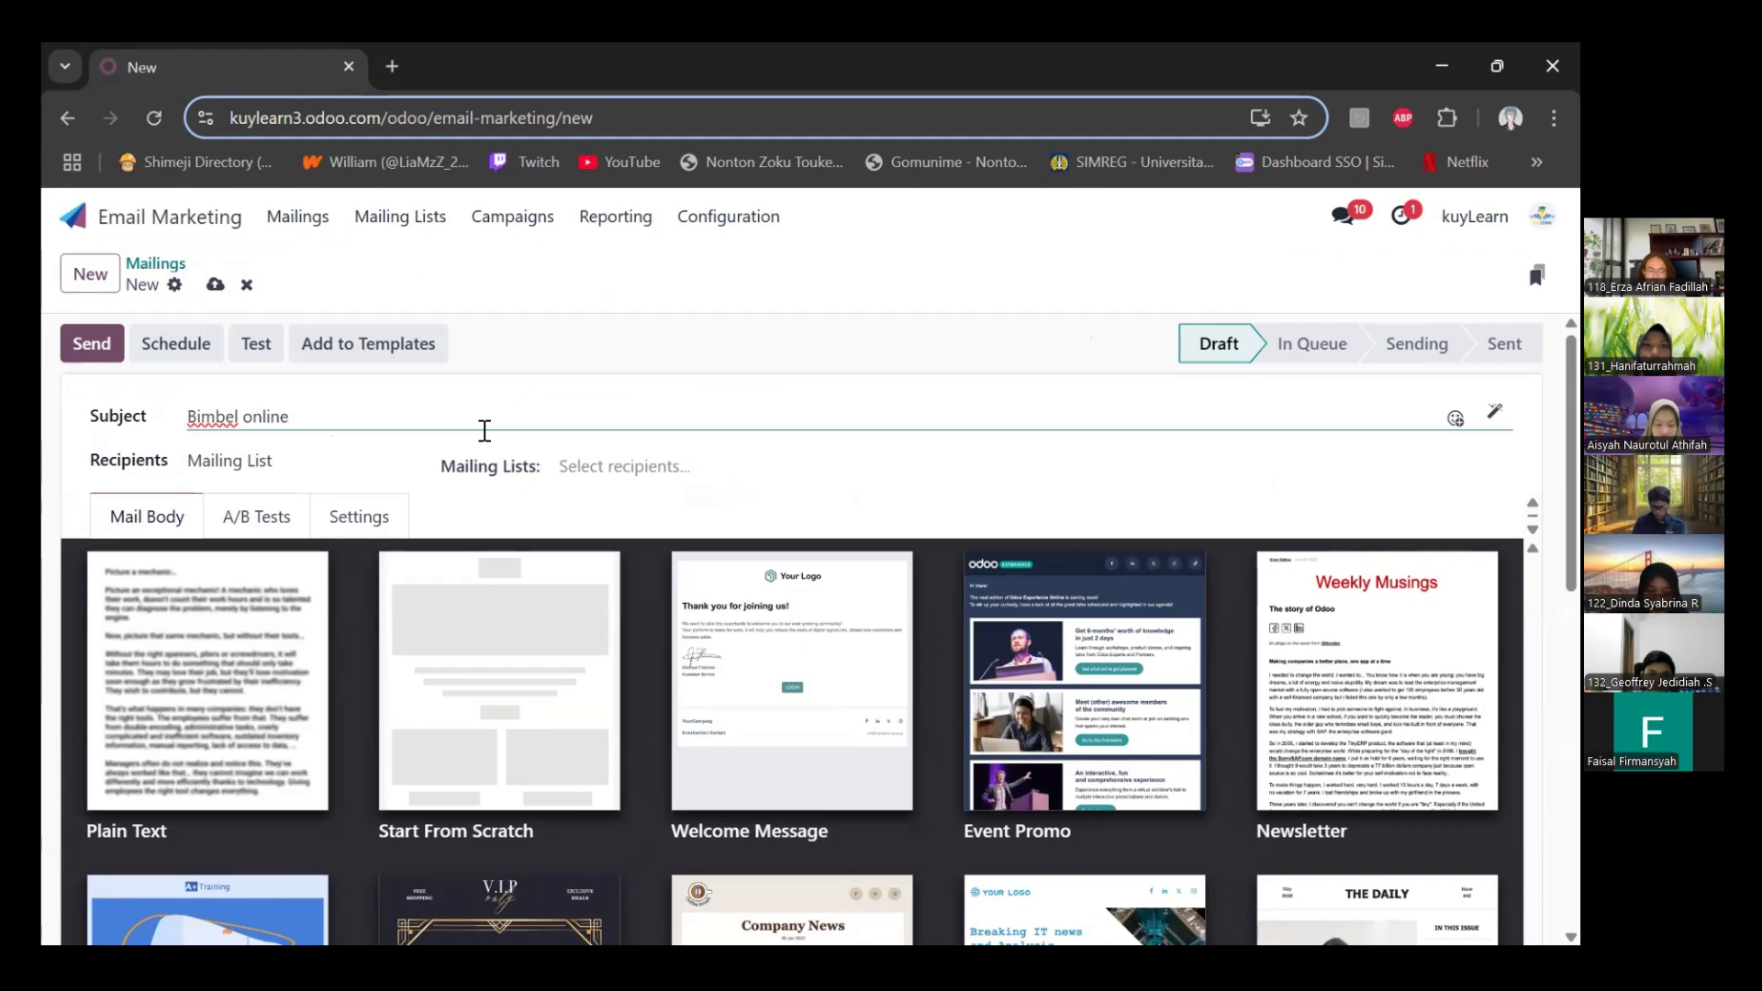
pyautogui.write('persiapan')
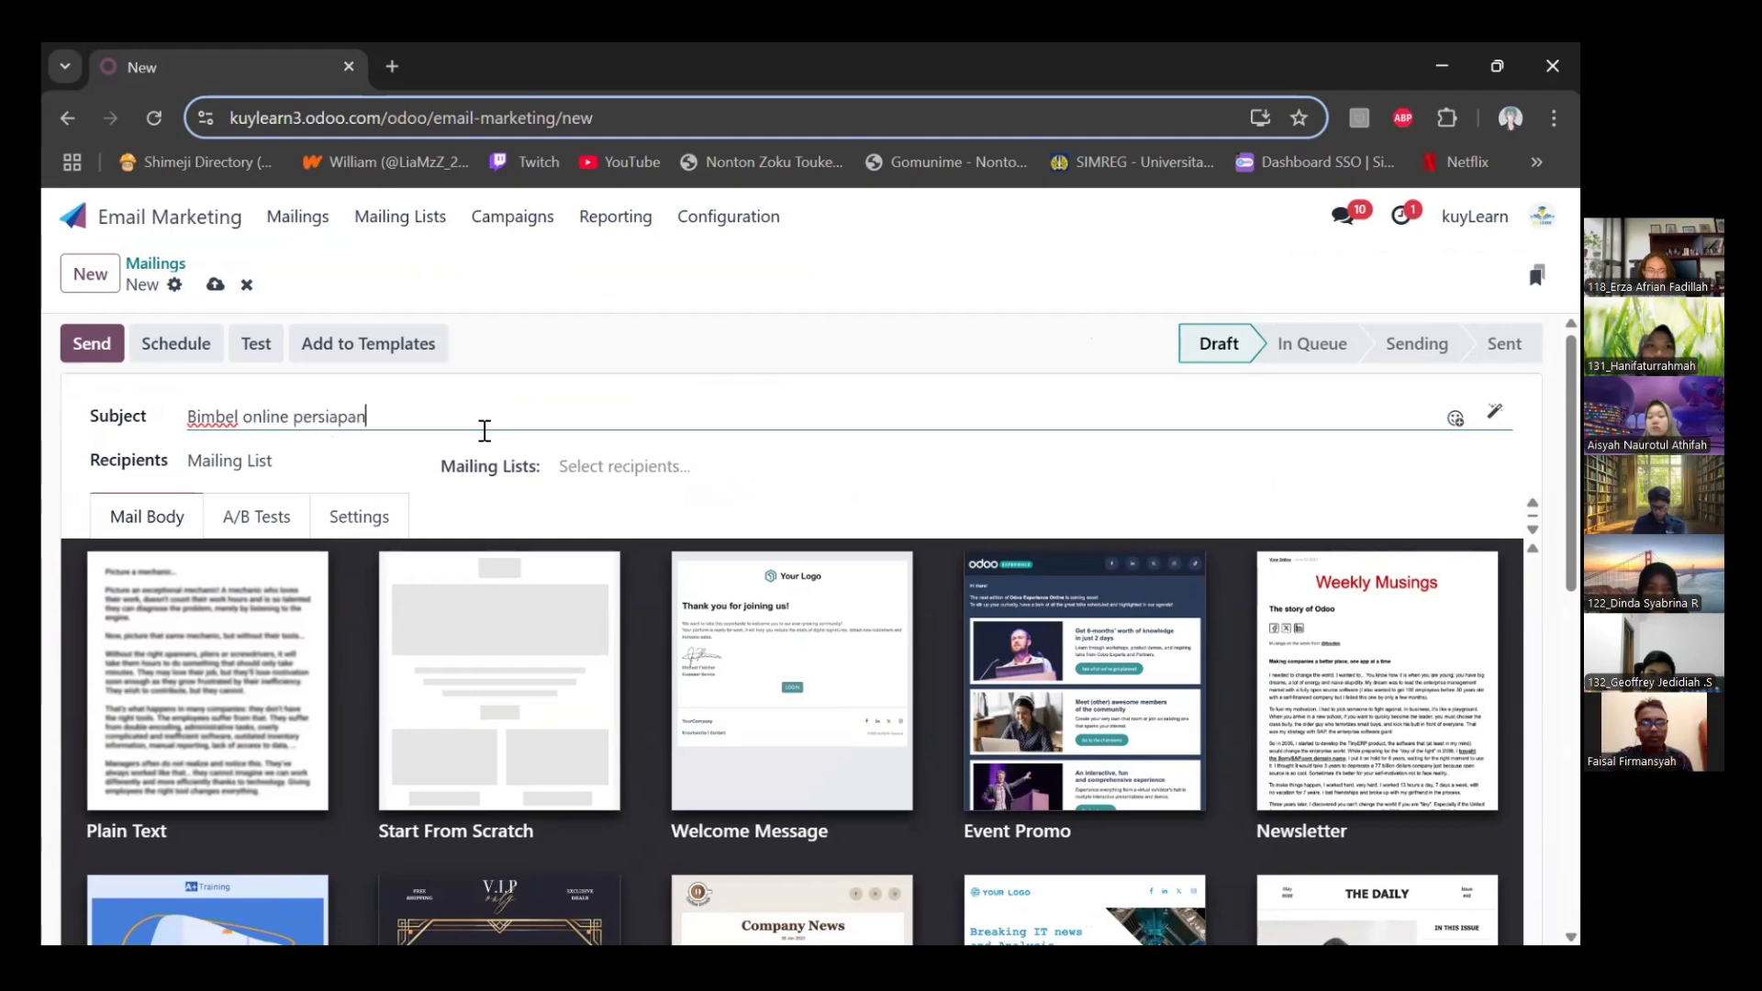
pyautogui.write(' UTBK')
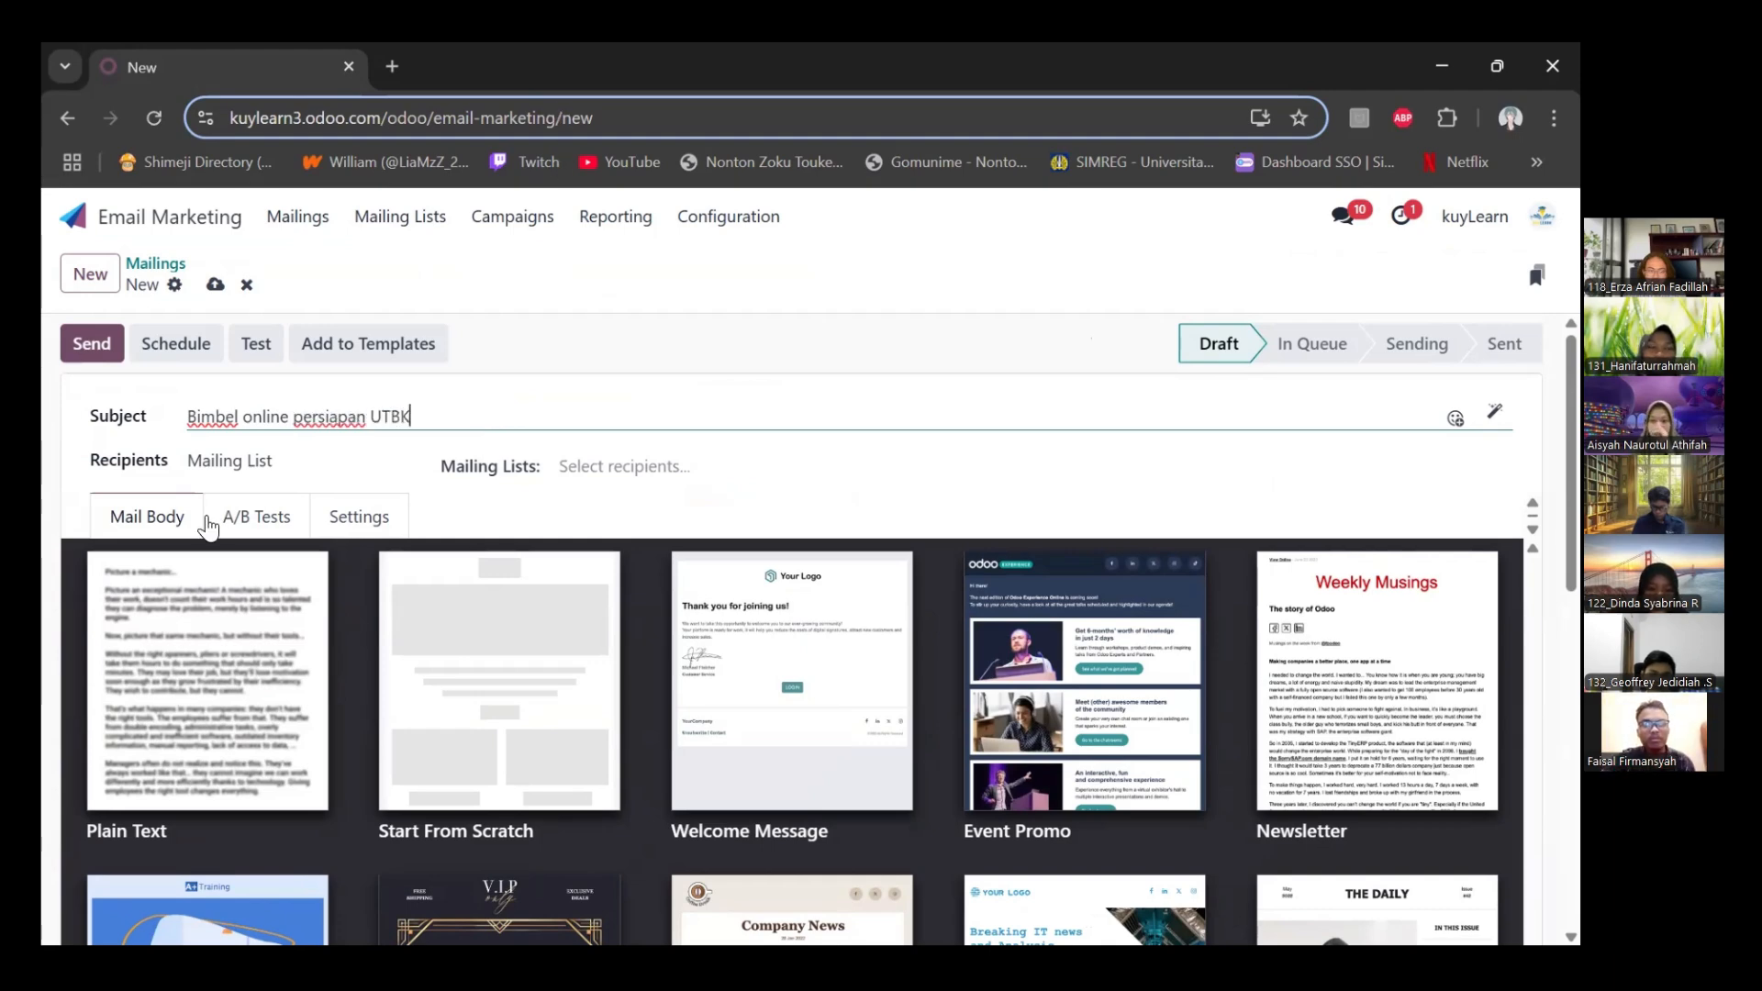
# Choose the Plain Text template and paste the "Raih PTN Impianmu Bersama Bimbel Online Terbaik untuk UTBK 2025!" promotional text as the mail body
pyautogui.click(594, 610)
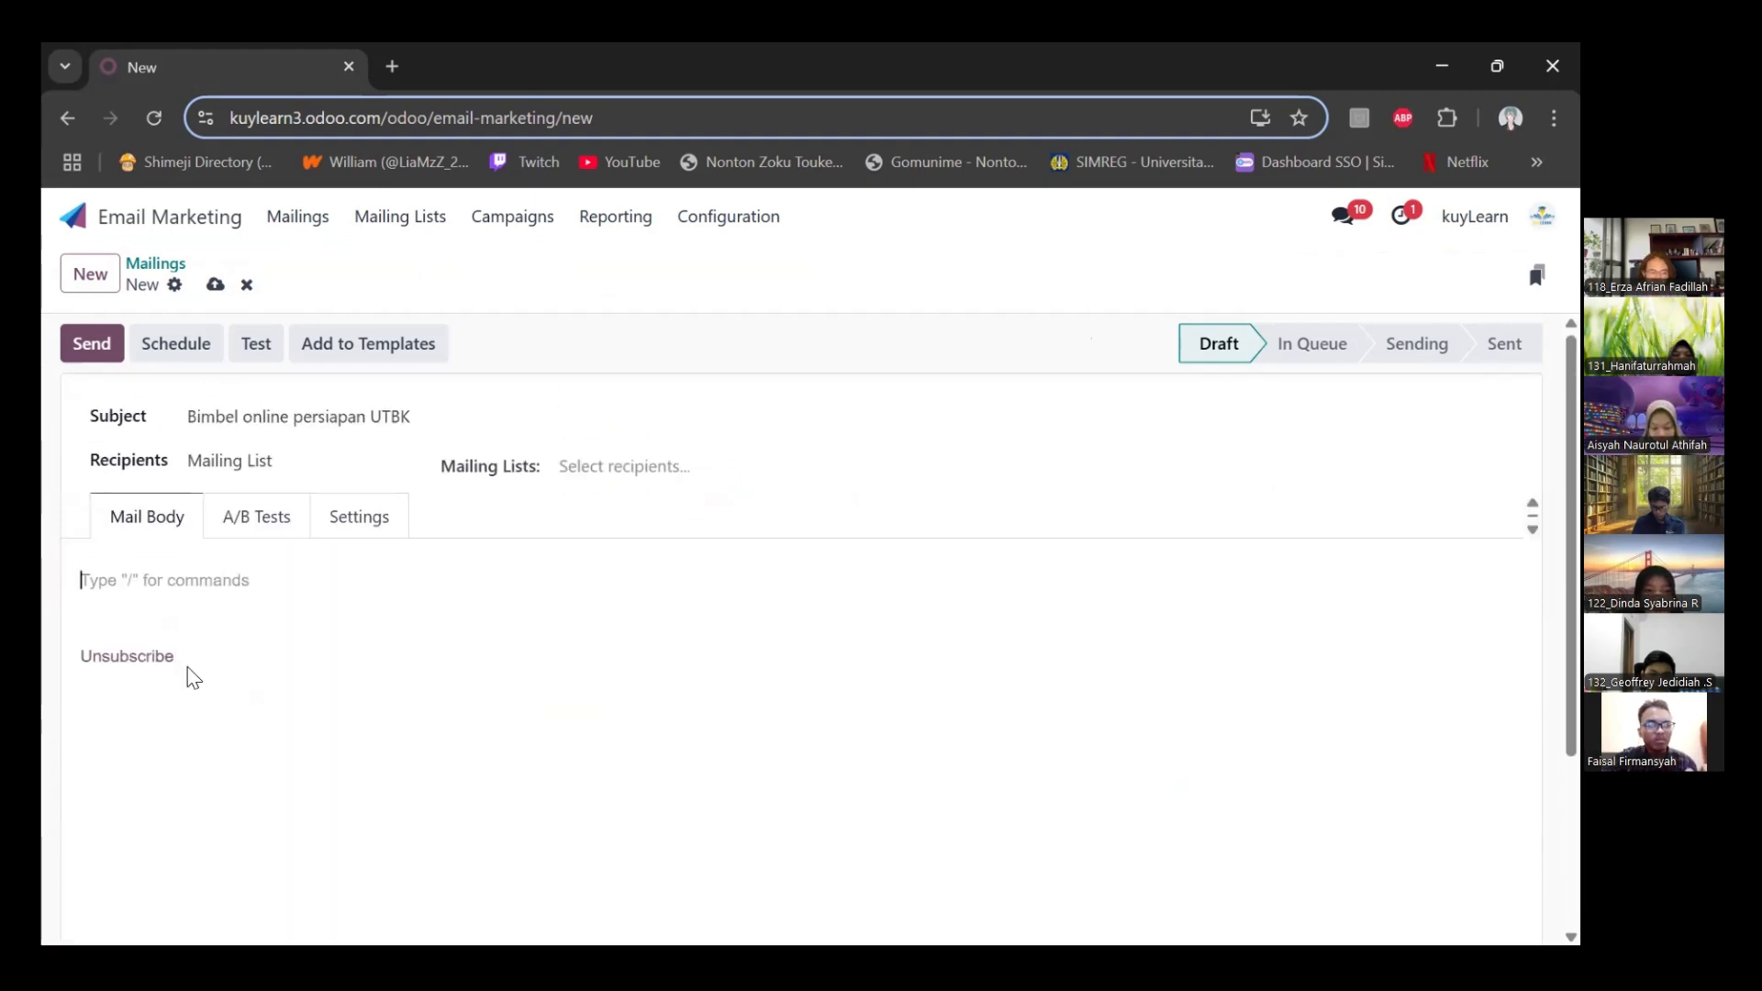
pyautogui.click(165, 655)
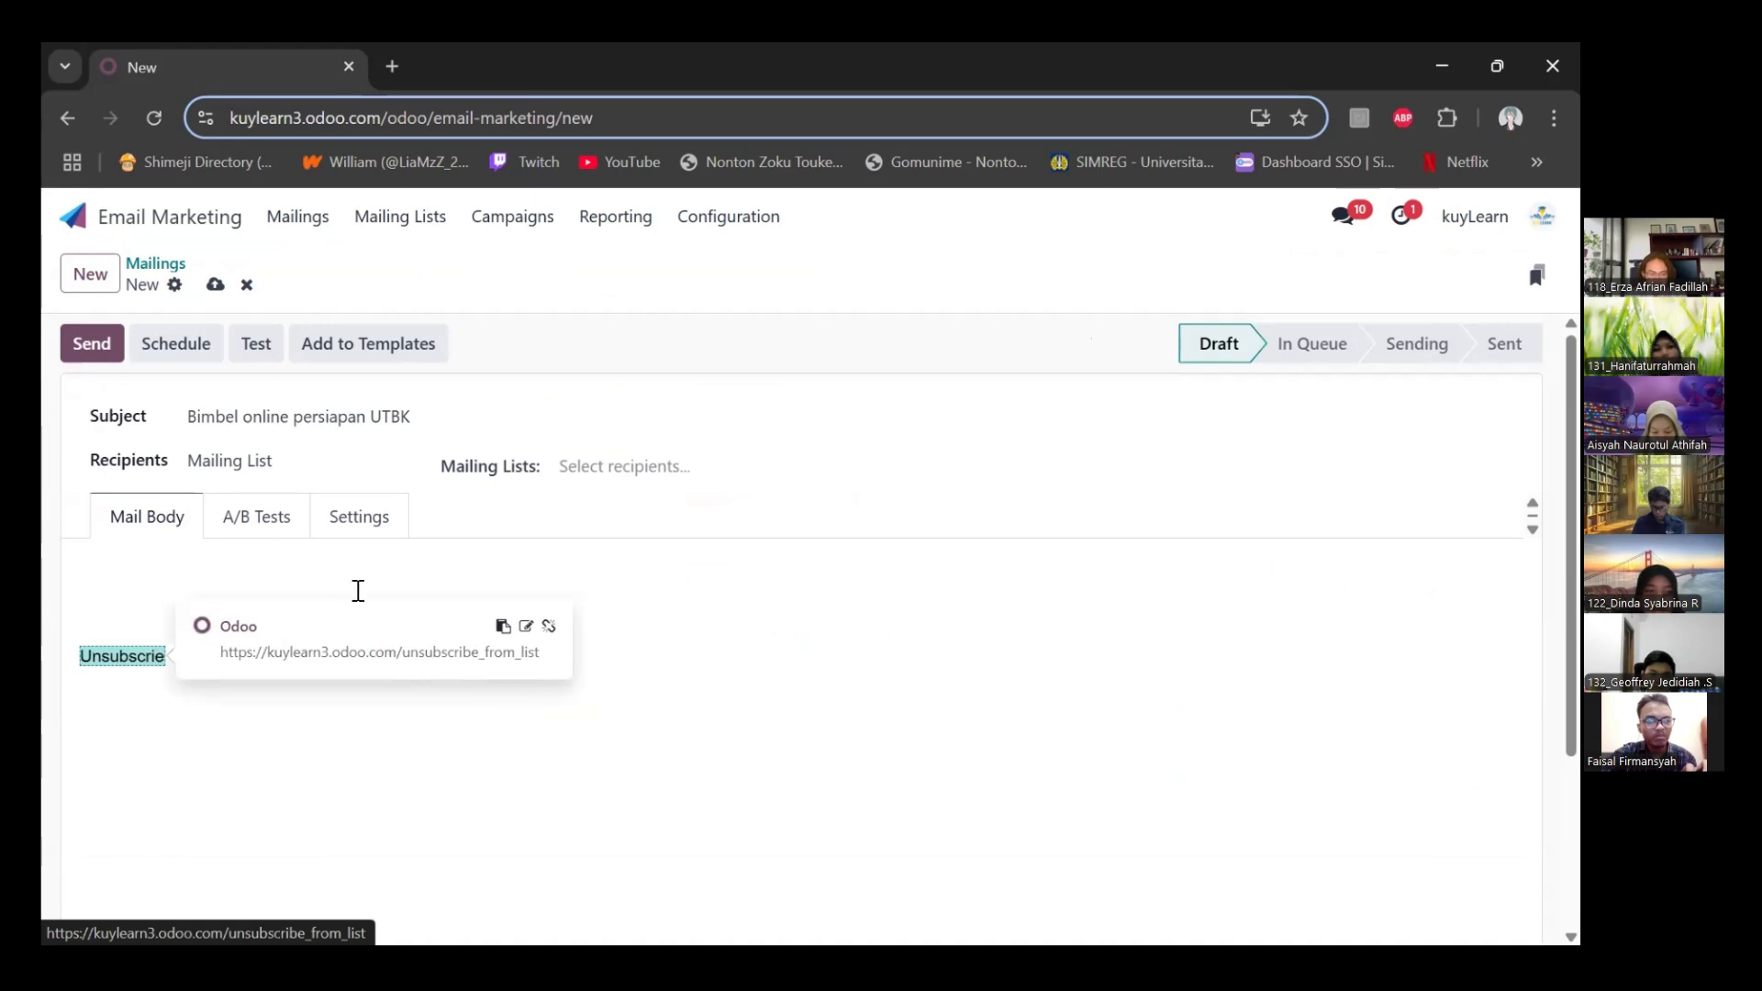
pyautogui.press('BackSpace')
pyautogui.click(169, 579)
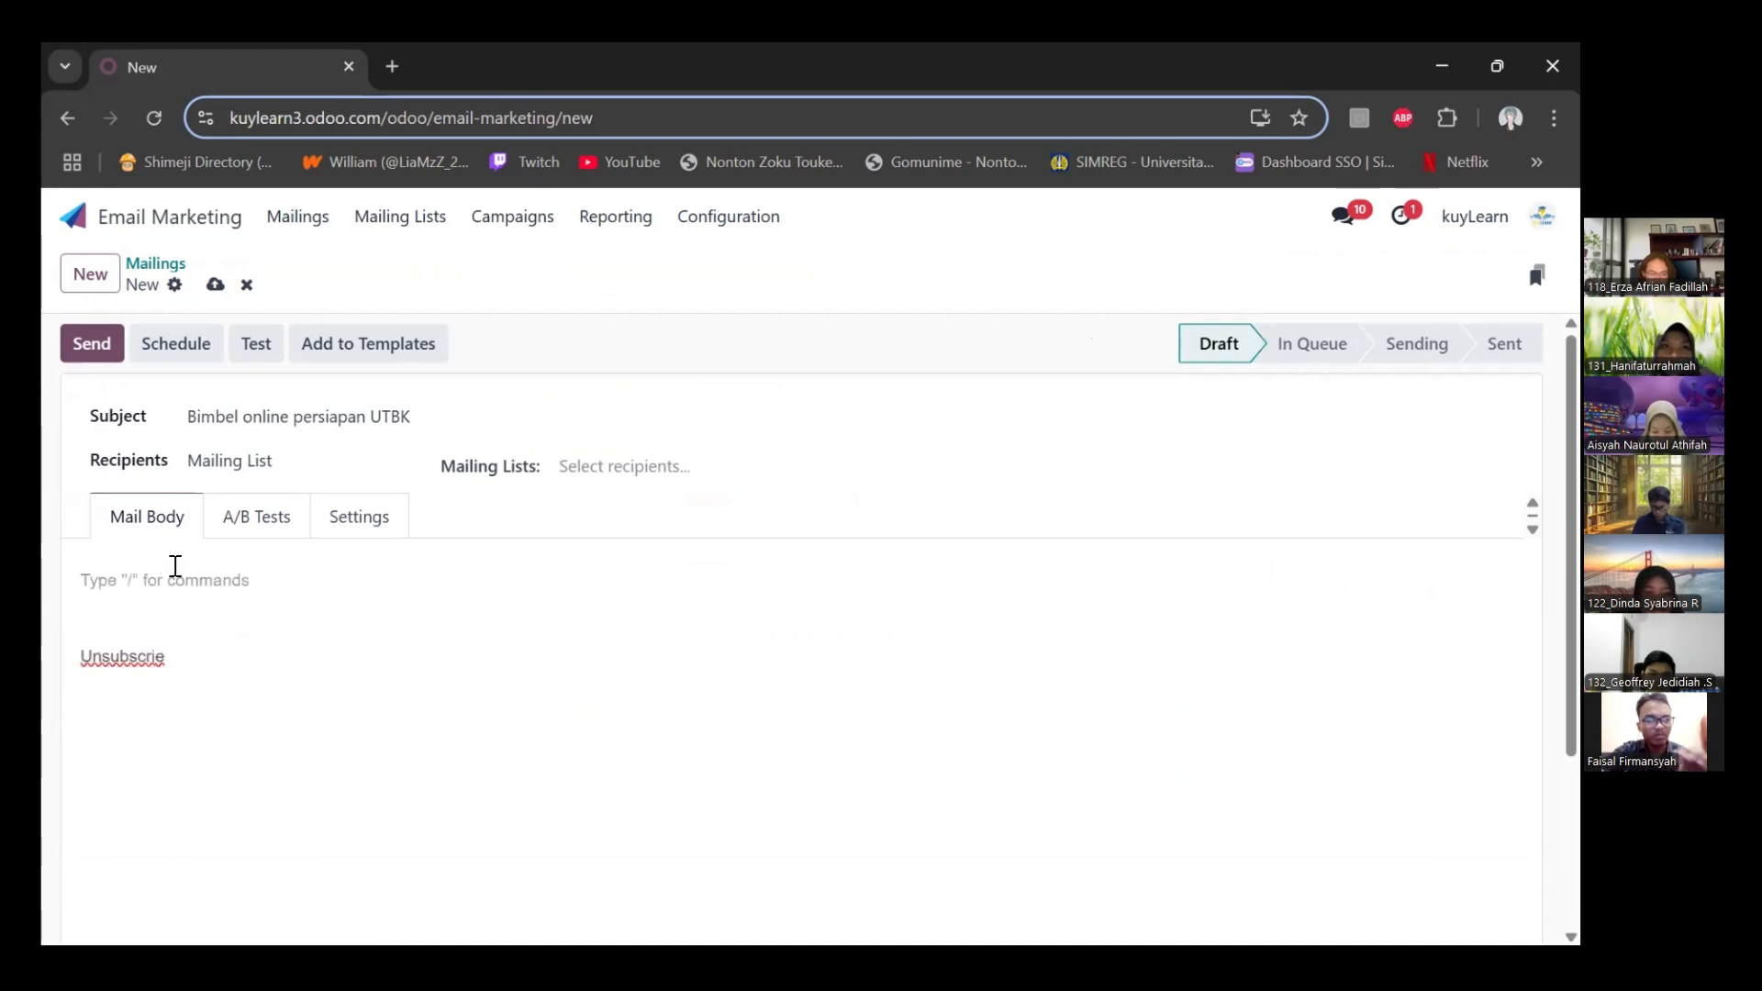
pyautogui.hotkey('ctrl', 'v')
pyautogui.scroll(5, 346, 606)
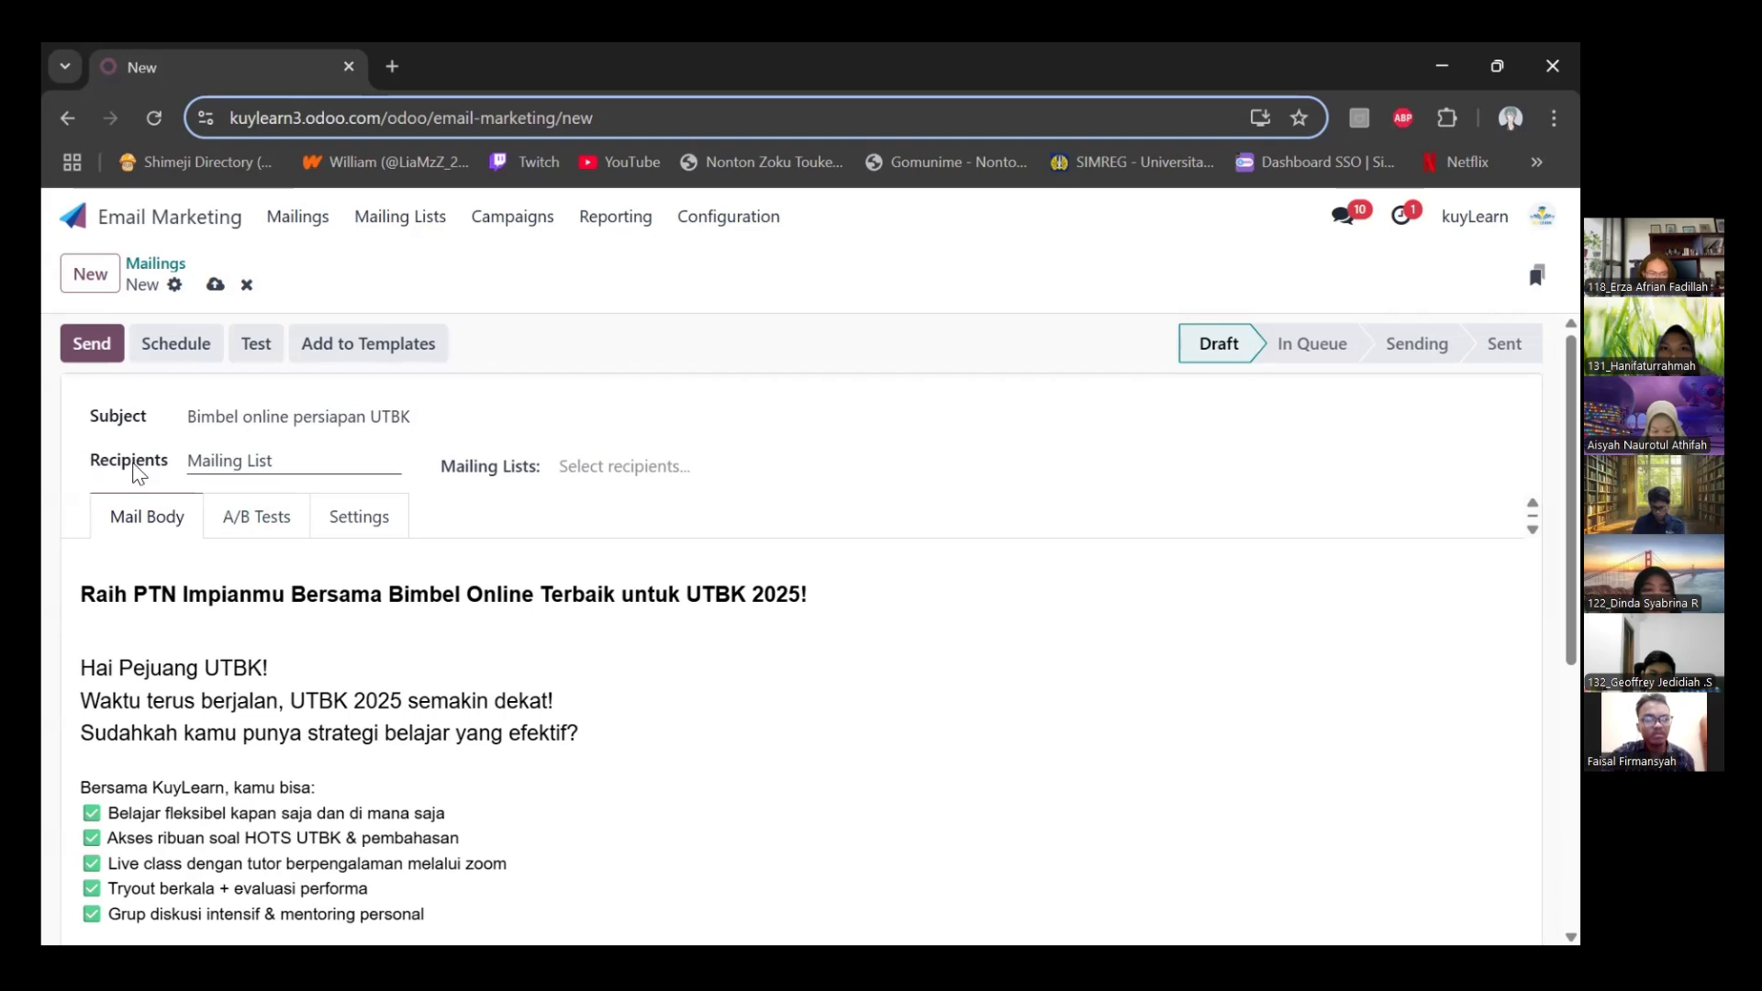
# Set the mailing's recipients to Mailing List and select the Calon Siswa list
pyautogui.click(363, 460)
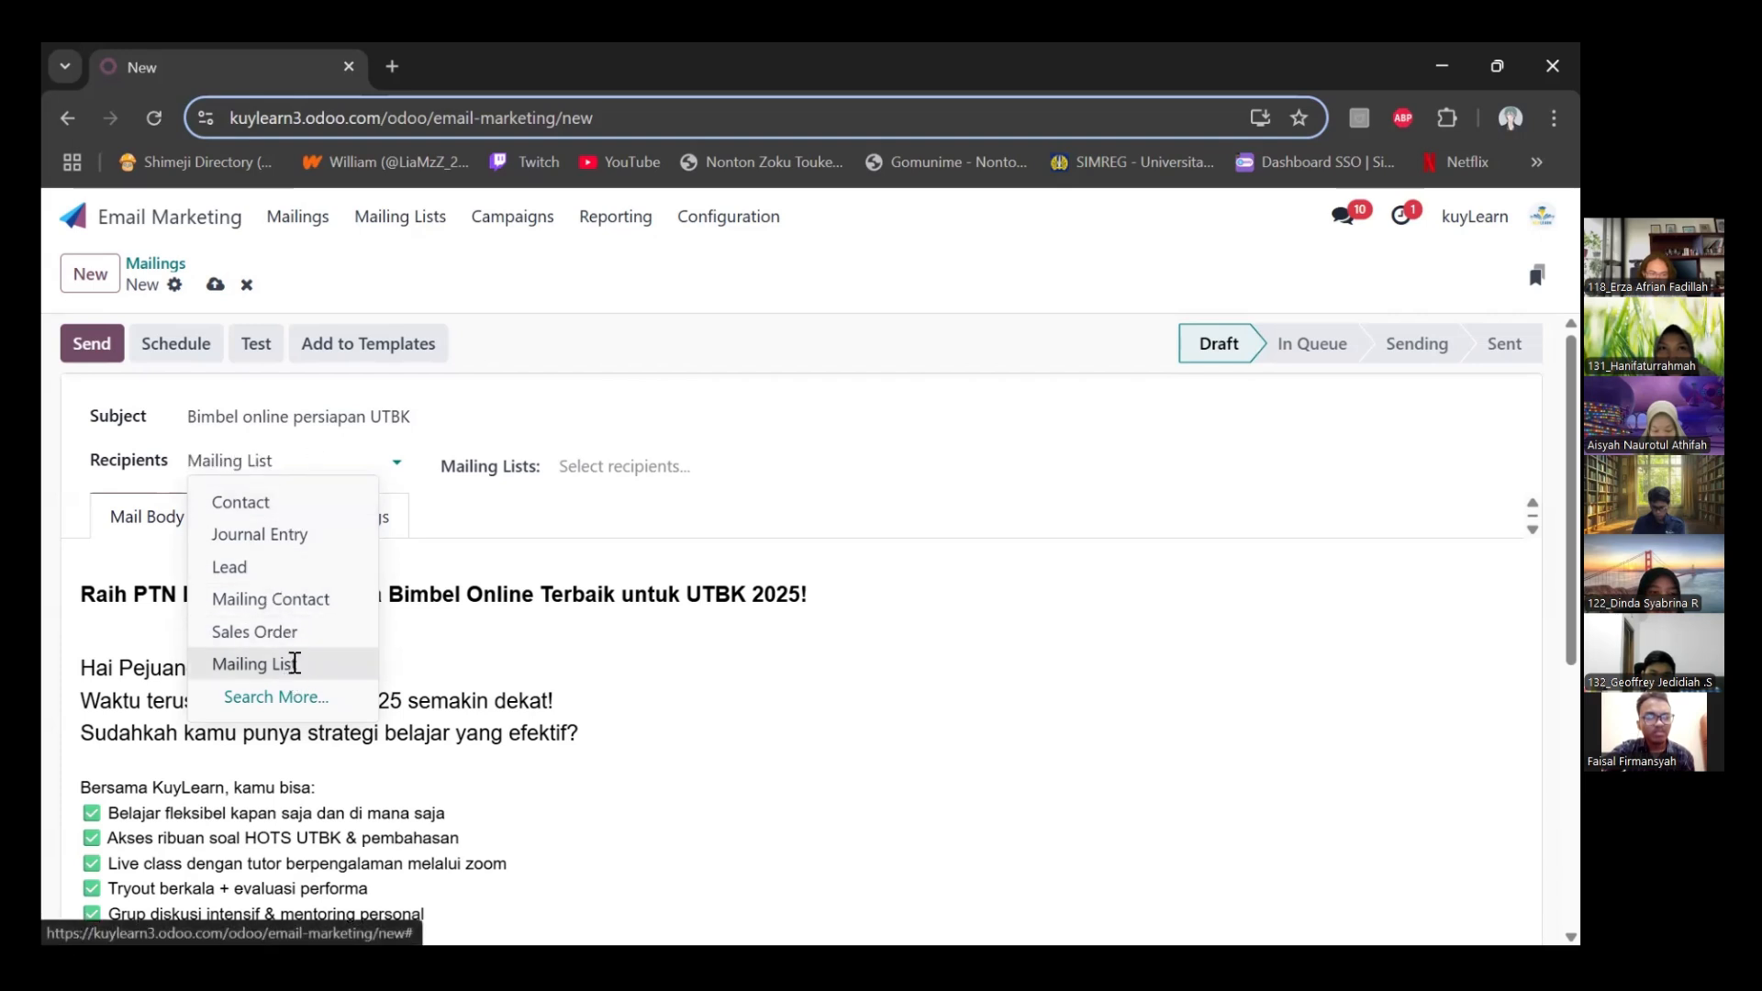
pyautogui.click(292, 667)
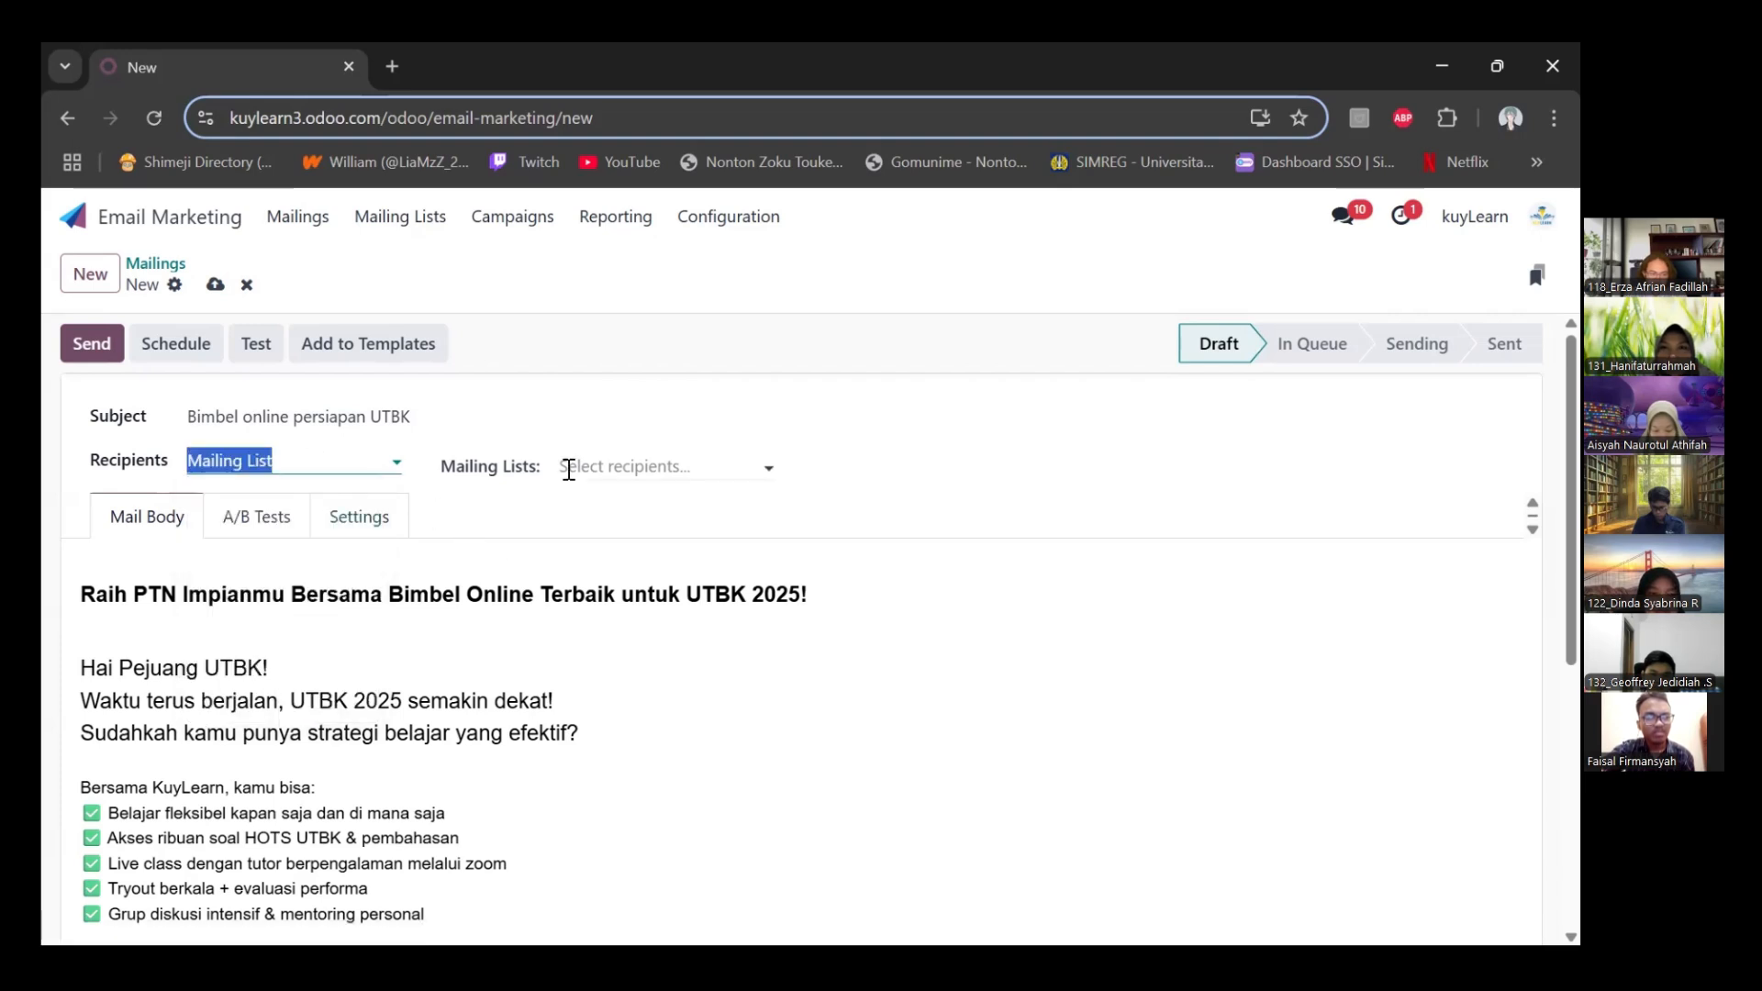
pyautogui.click(569, 469)
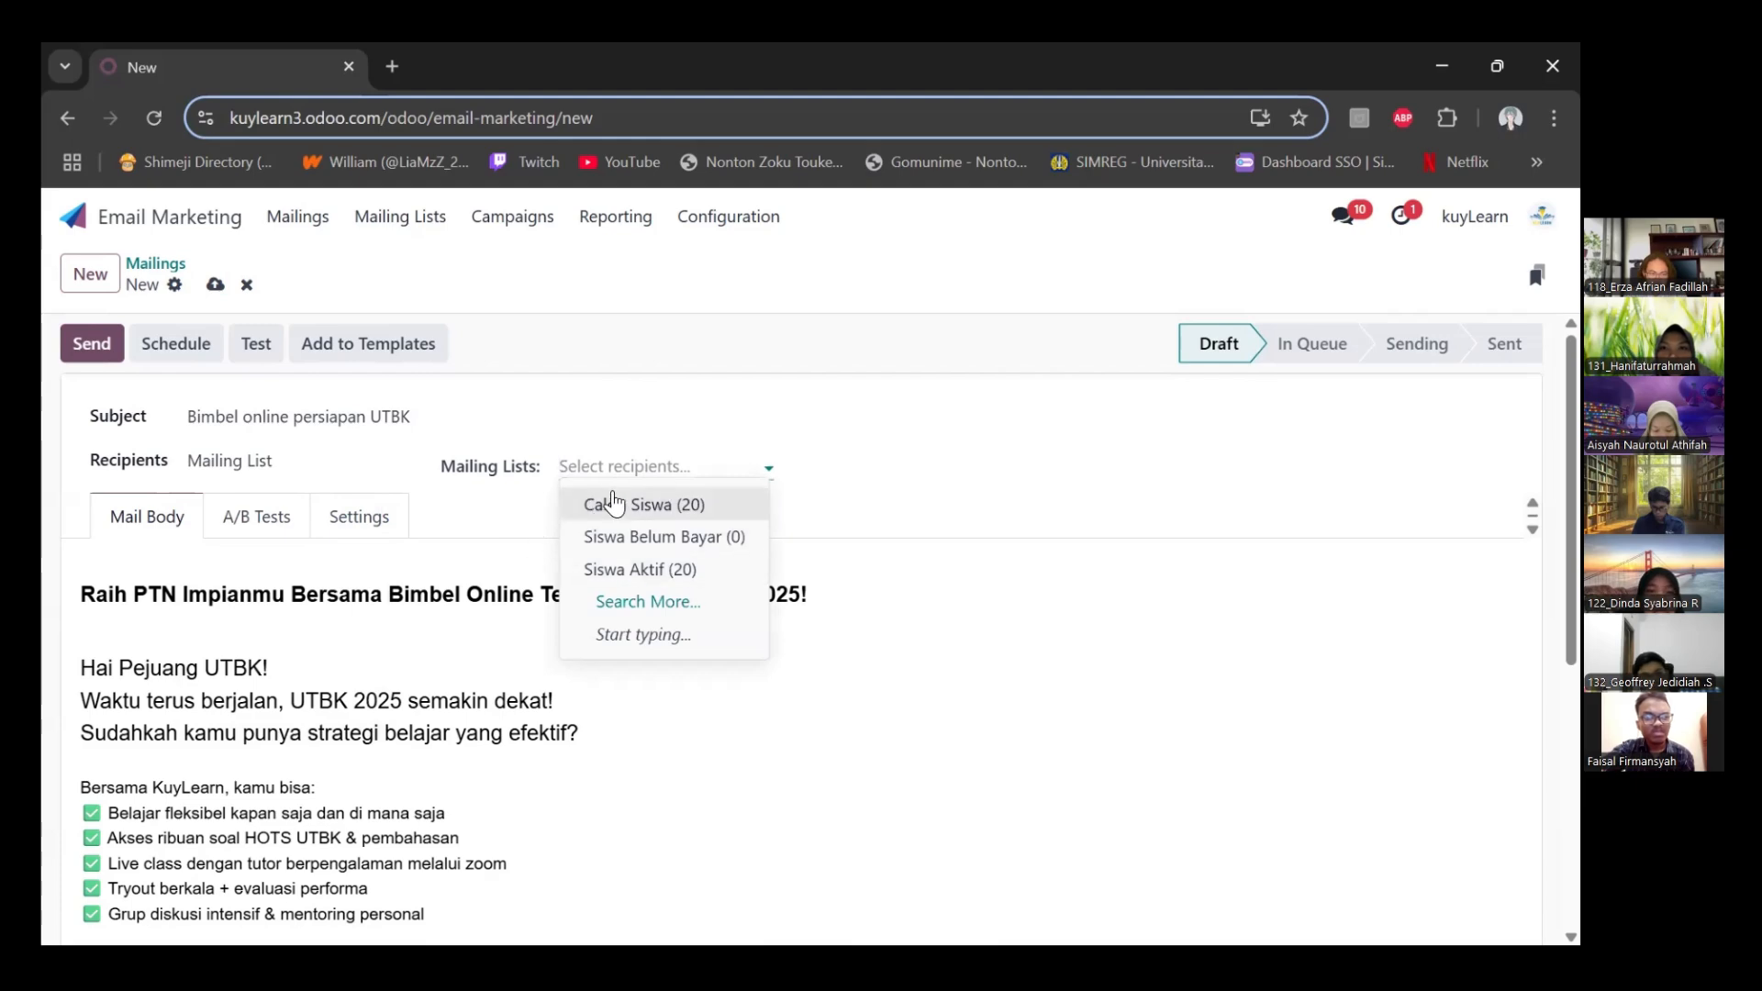
pyautogui.click(614, 504)
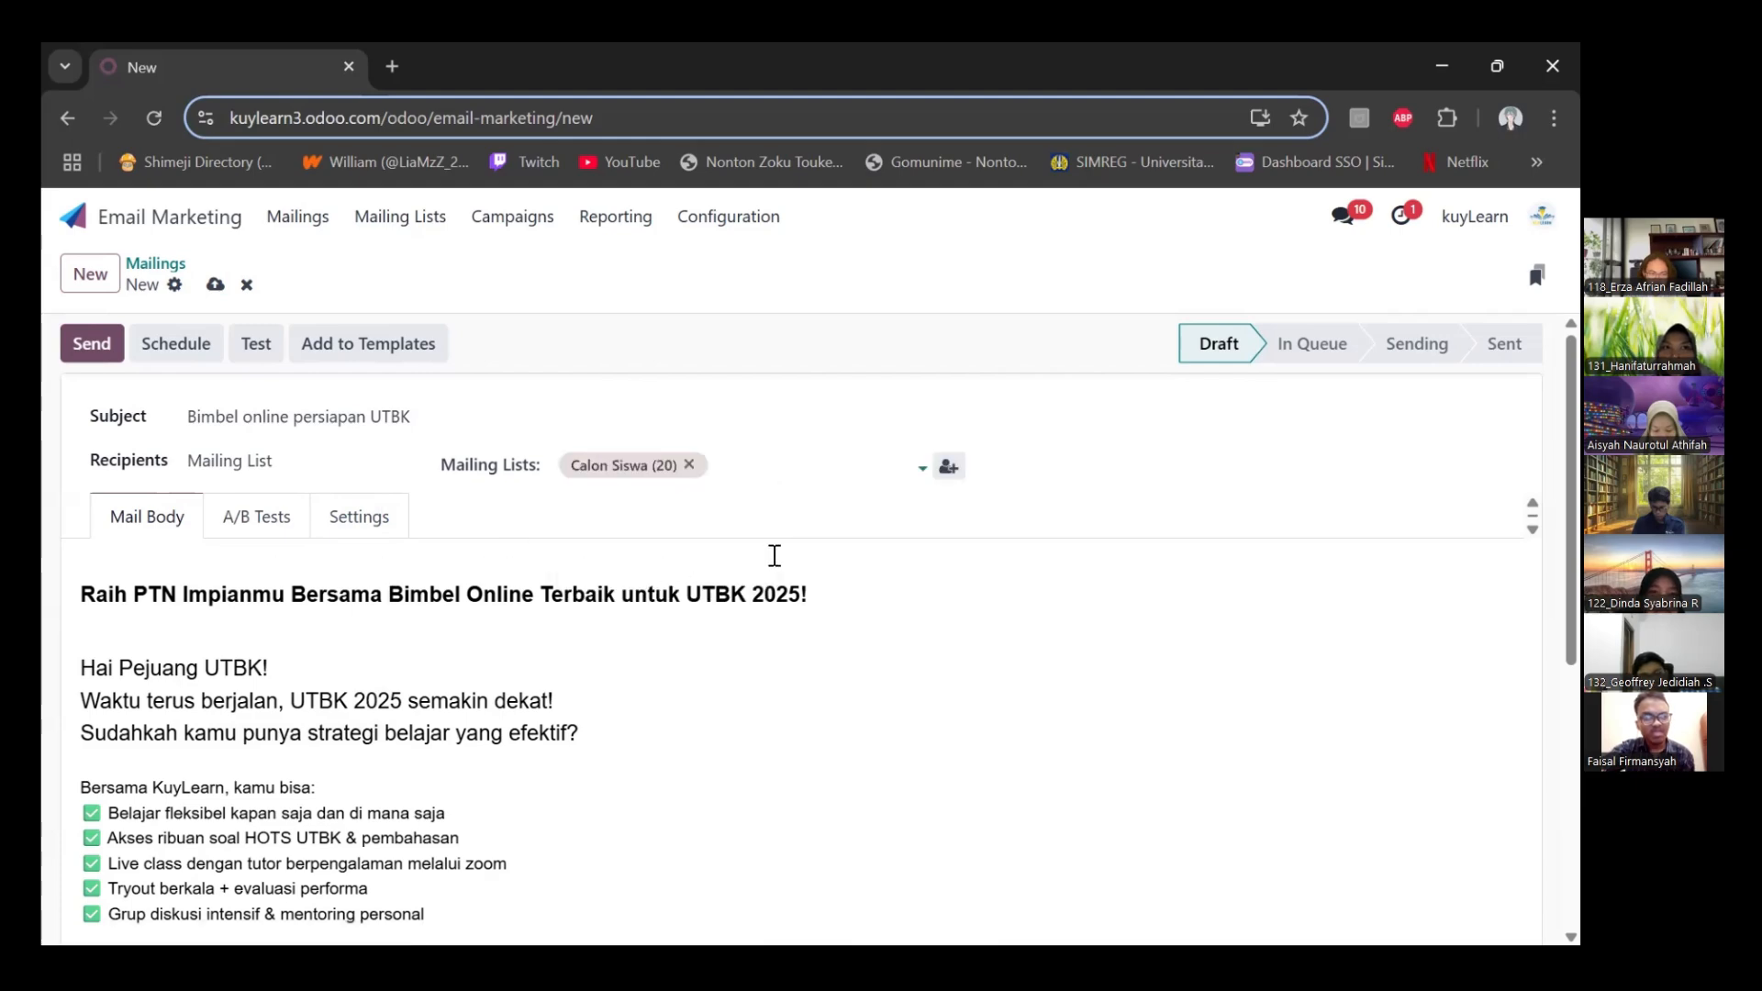
# Review the mail body, send the mailing to all recipients and return to the mailings overview
pyautogui.scroll(-6, 209, 678)
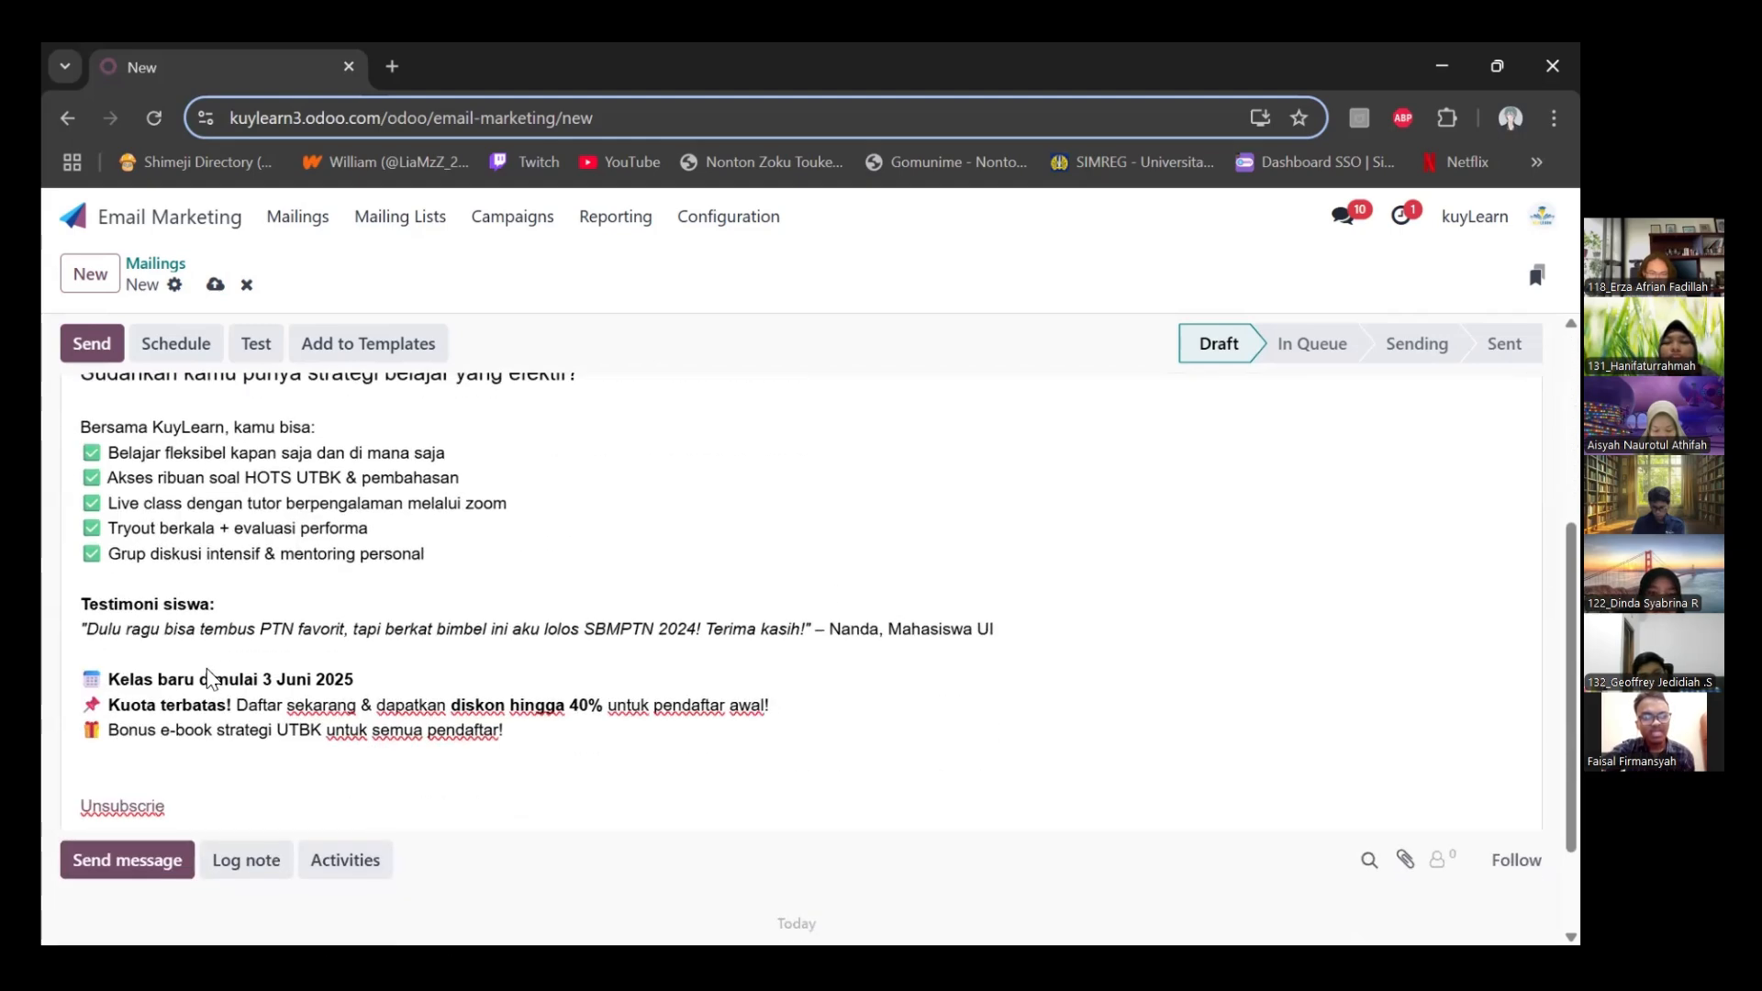
pyautogui.scroll(6, 209, 677)
pyautogui.click(91, 350)
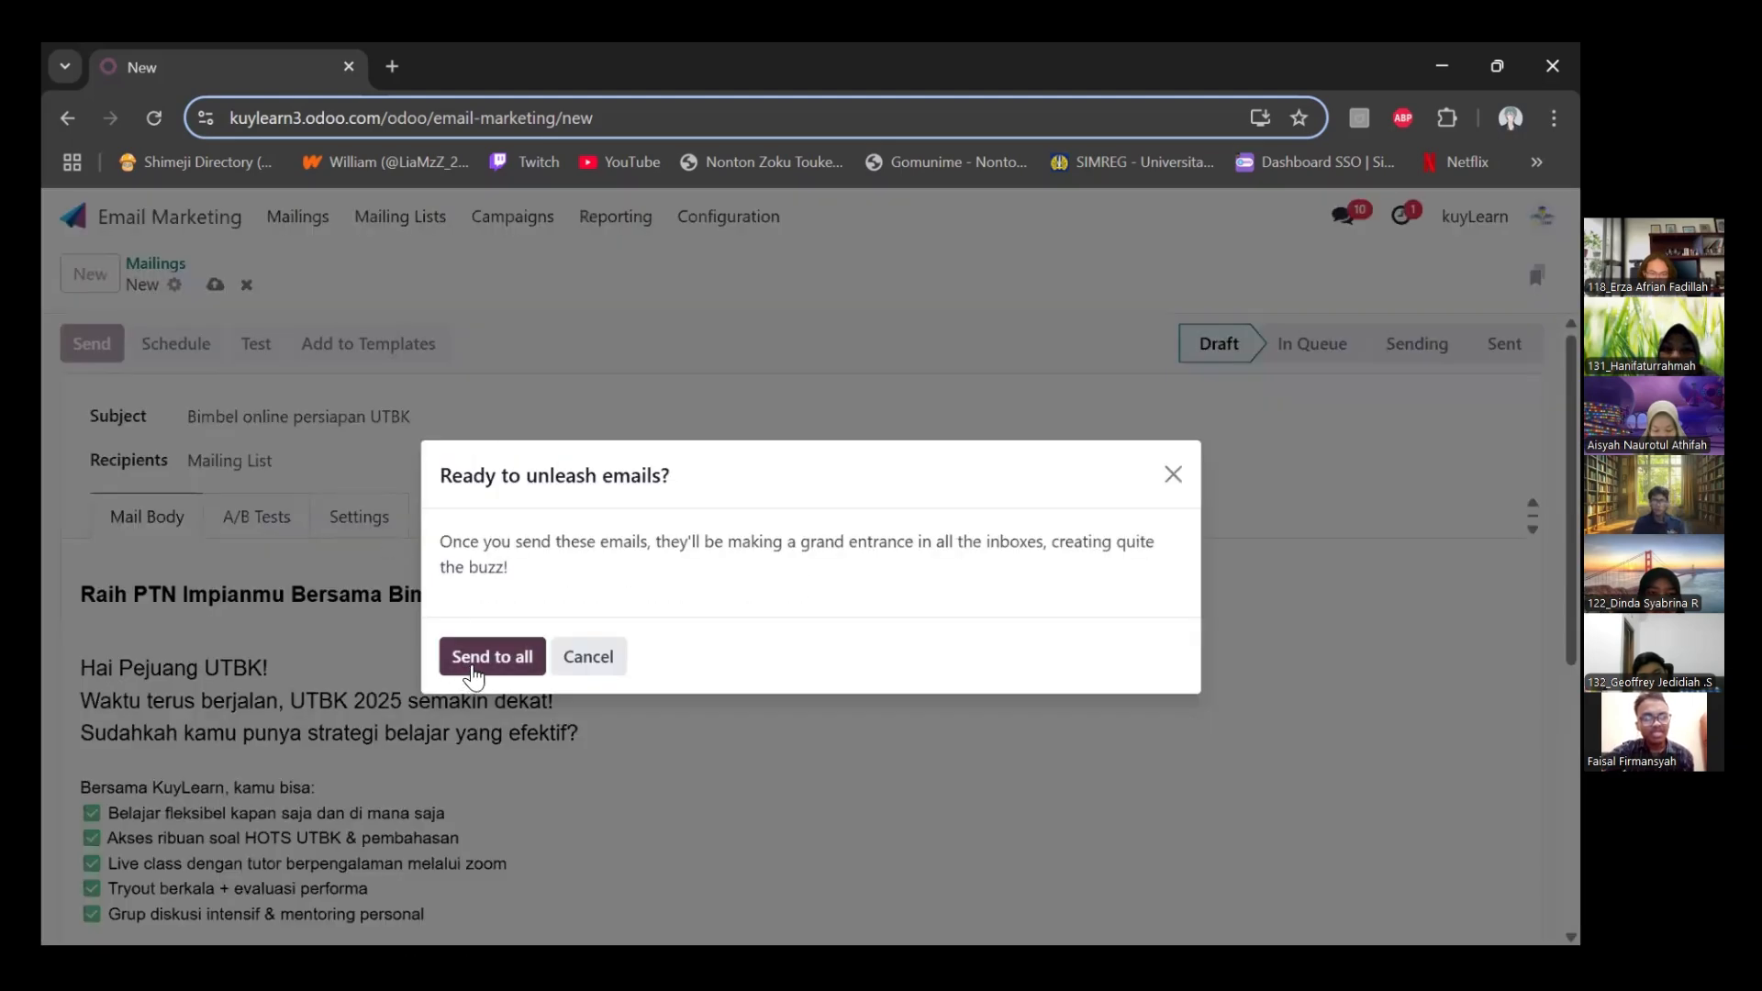
pyautogui.click(480, 662)
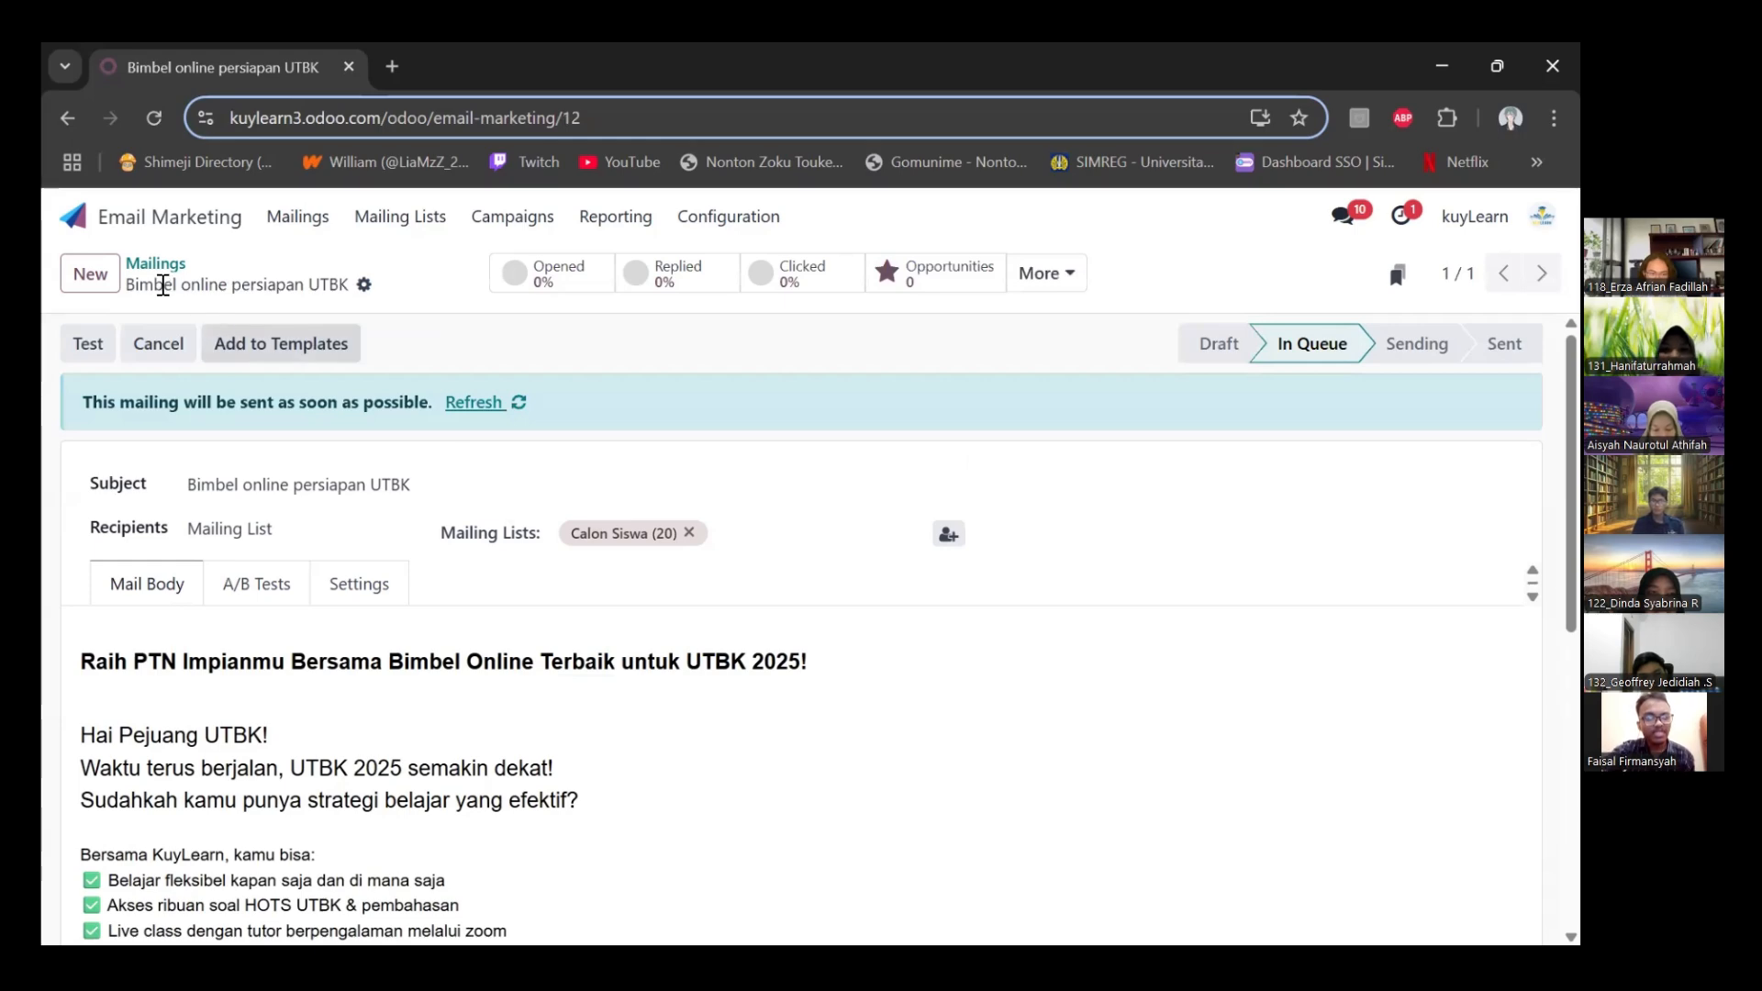
pyautogui.click(156, 264)
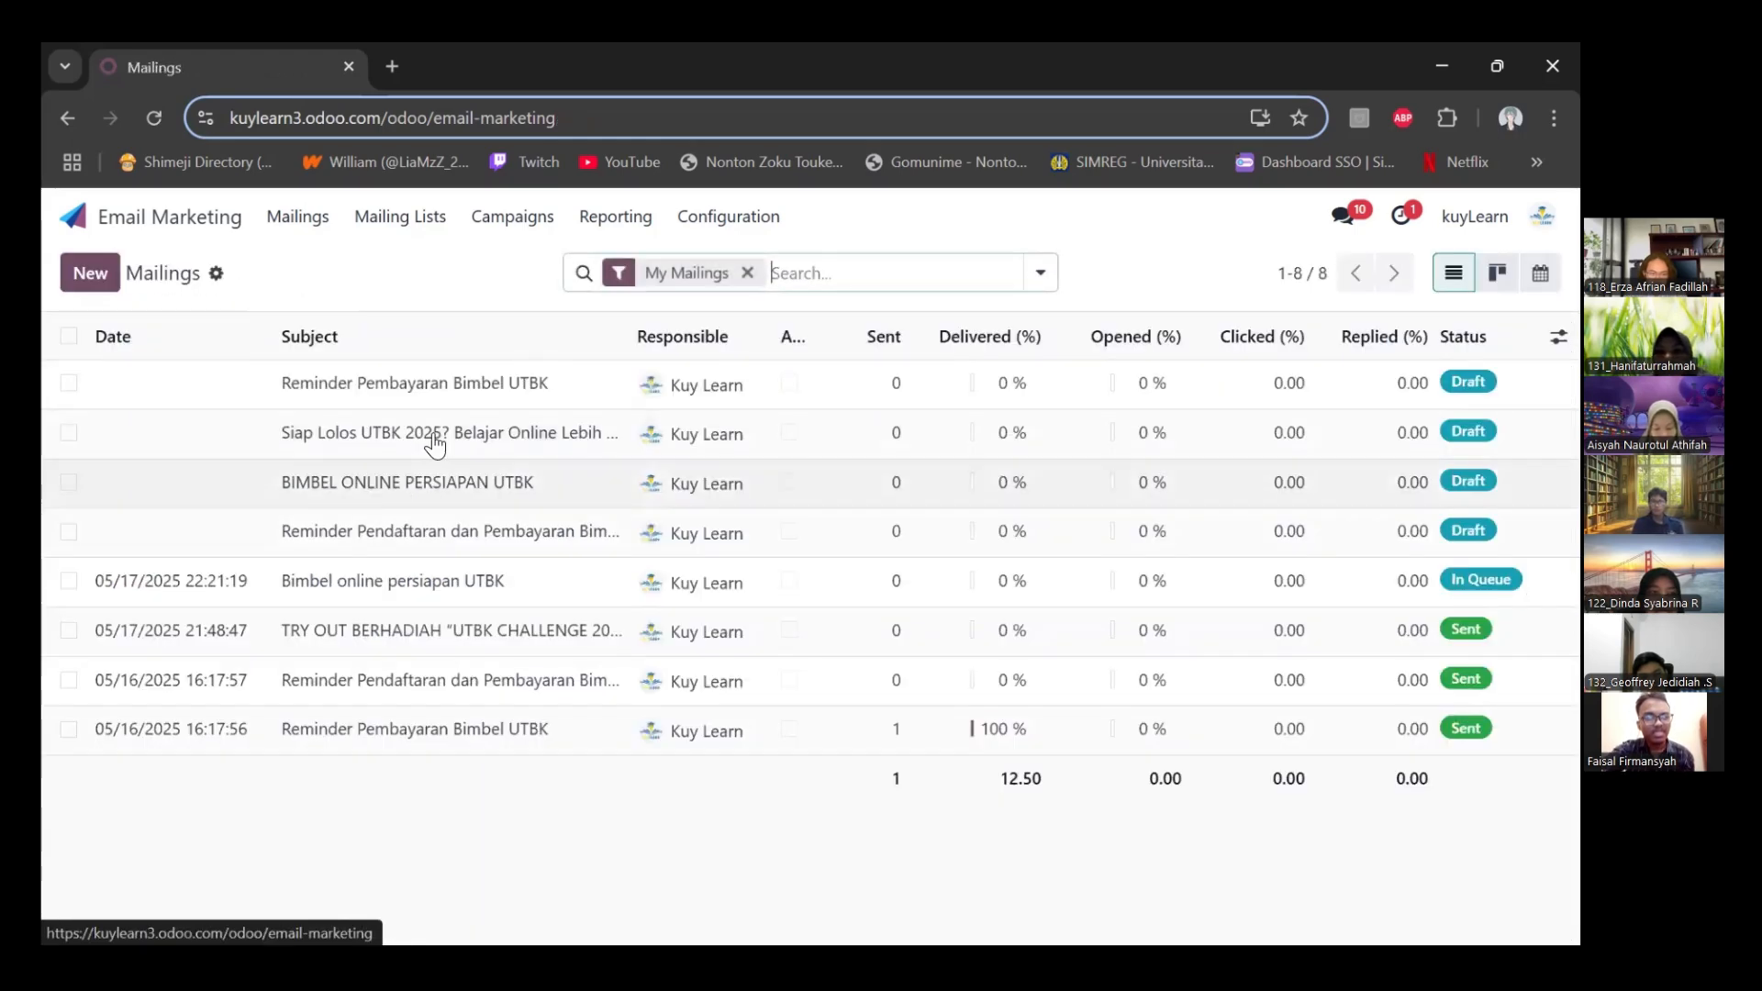
# Schedule the draft mailing "Siap Lolos UTBK 2025? Belajar Online Lebih Mudah & Terarah!" for 05/18/2025 22:00:00 and return to the mailings overview
pyautogui.click(435, 444)
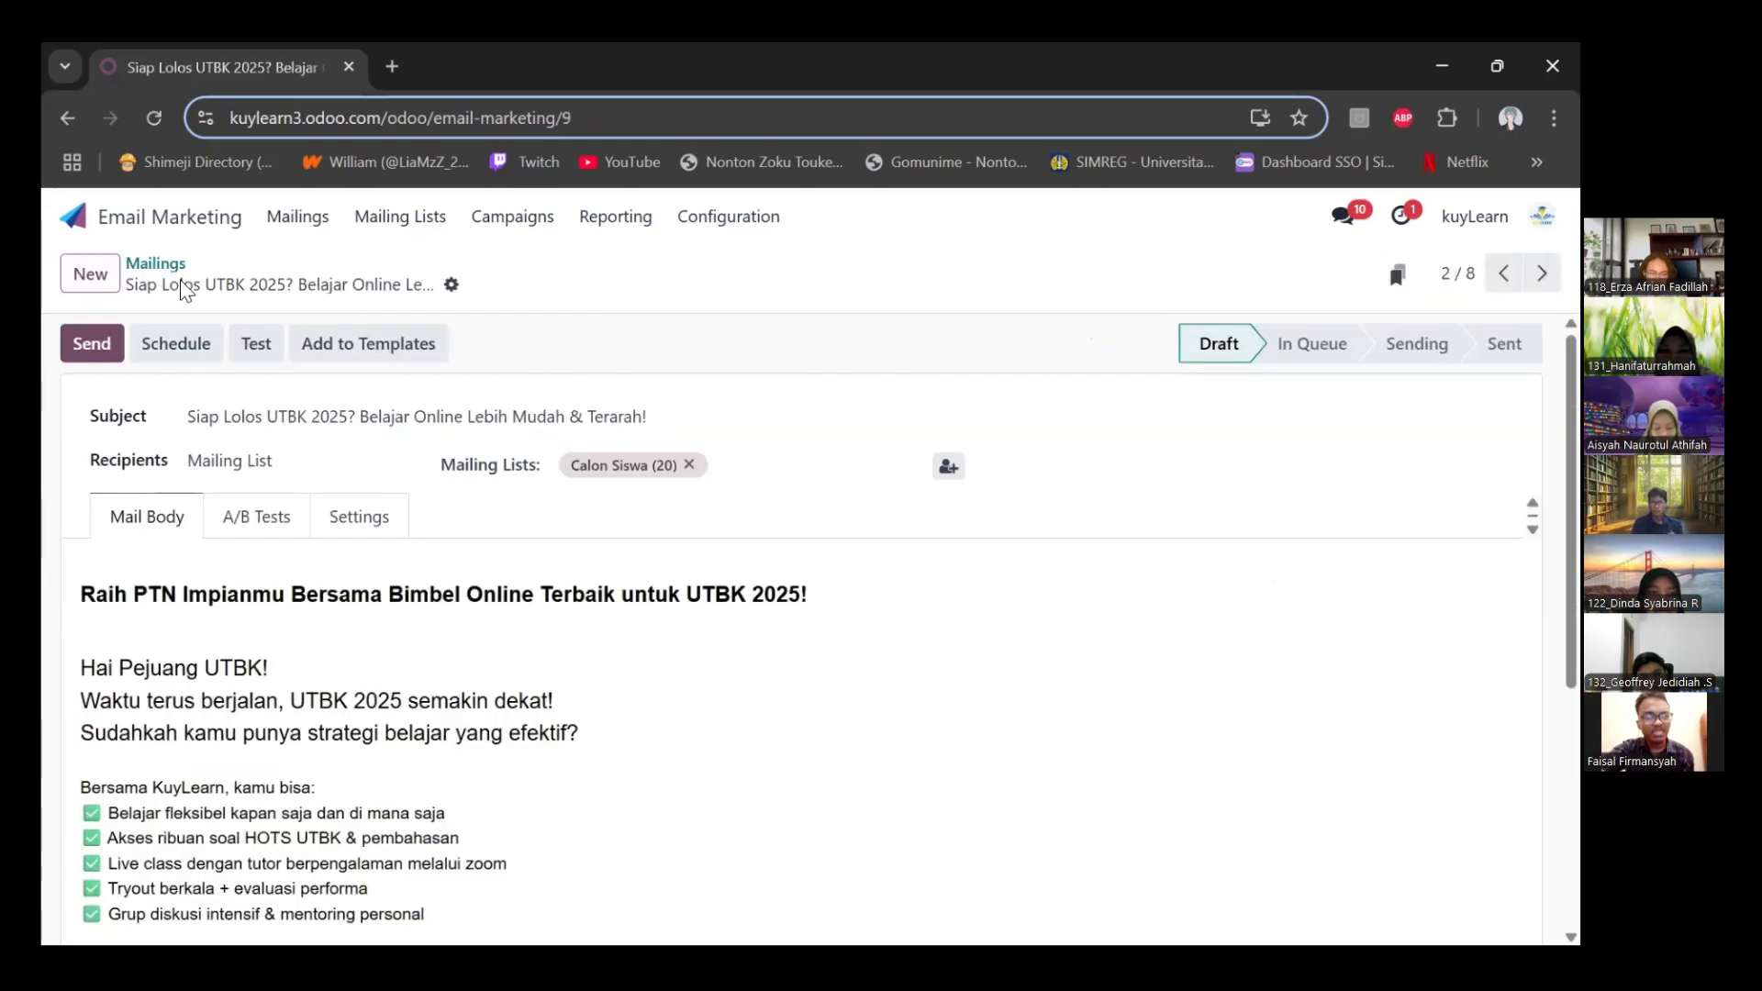
pyautogui.click(179, 343)
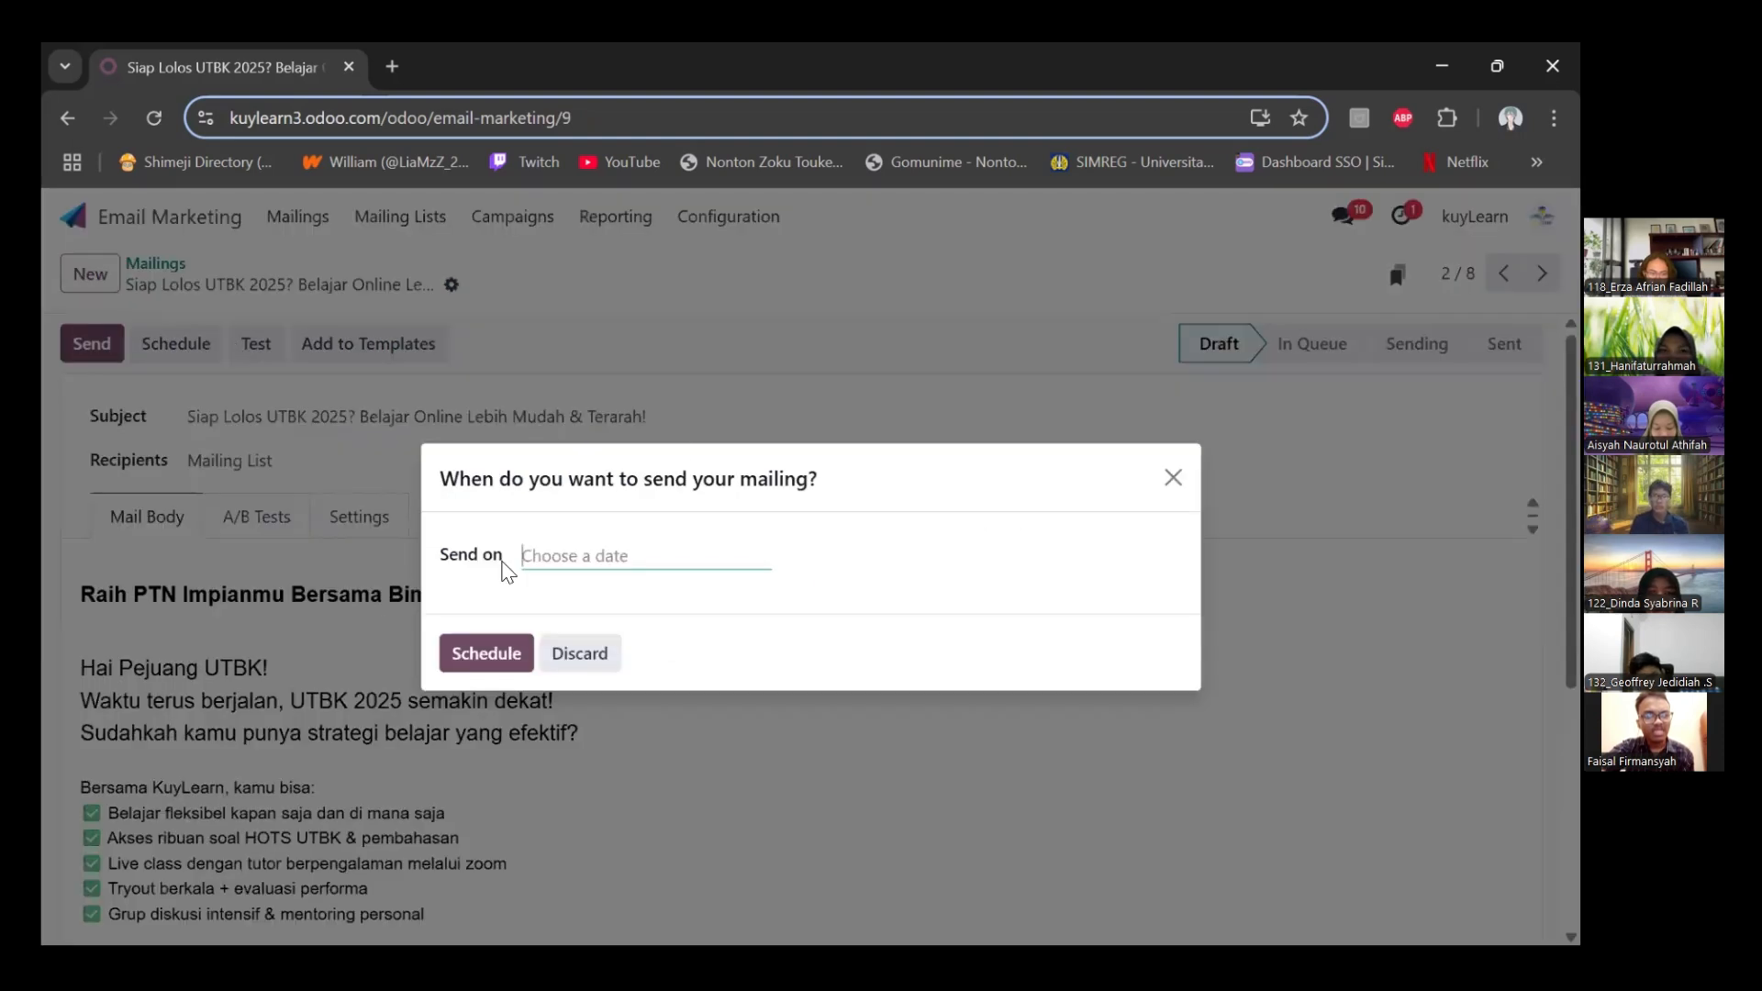
pyautogui.click(618, 558)
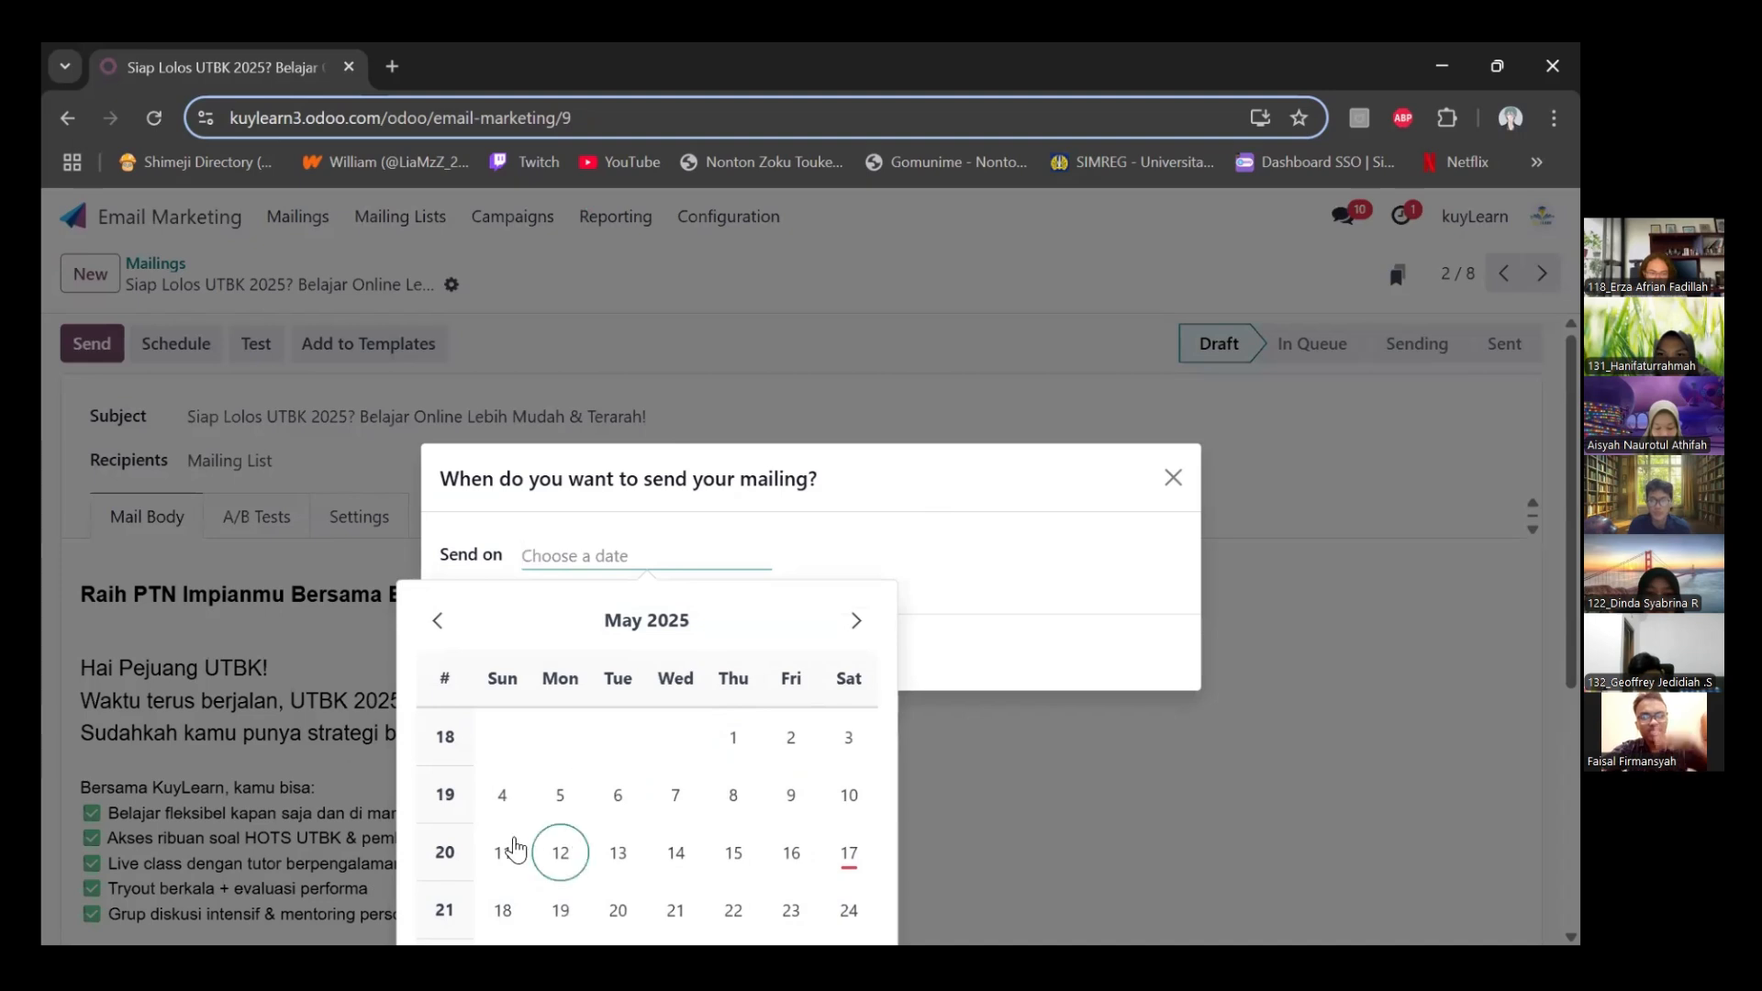
pyautogui.click(515, 910)
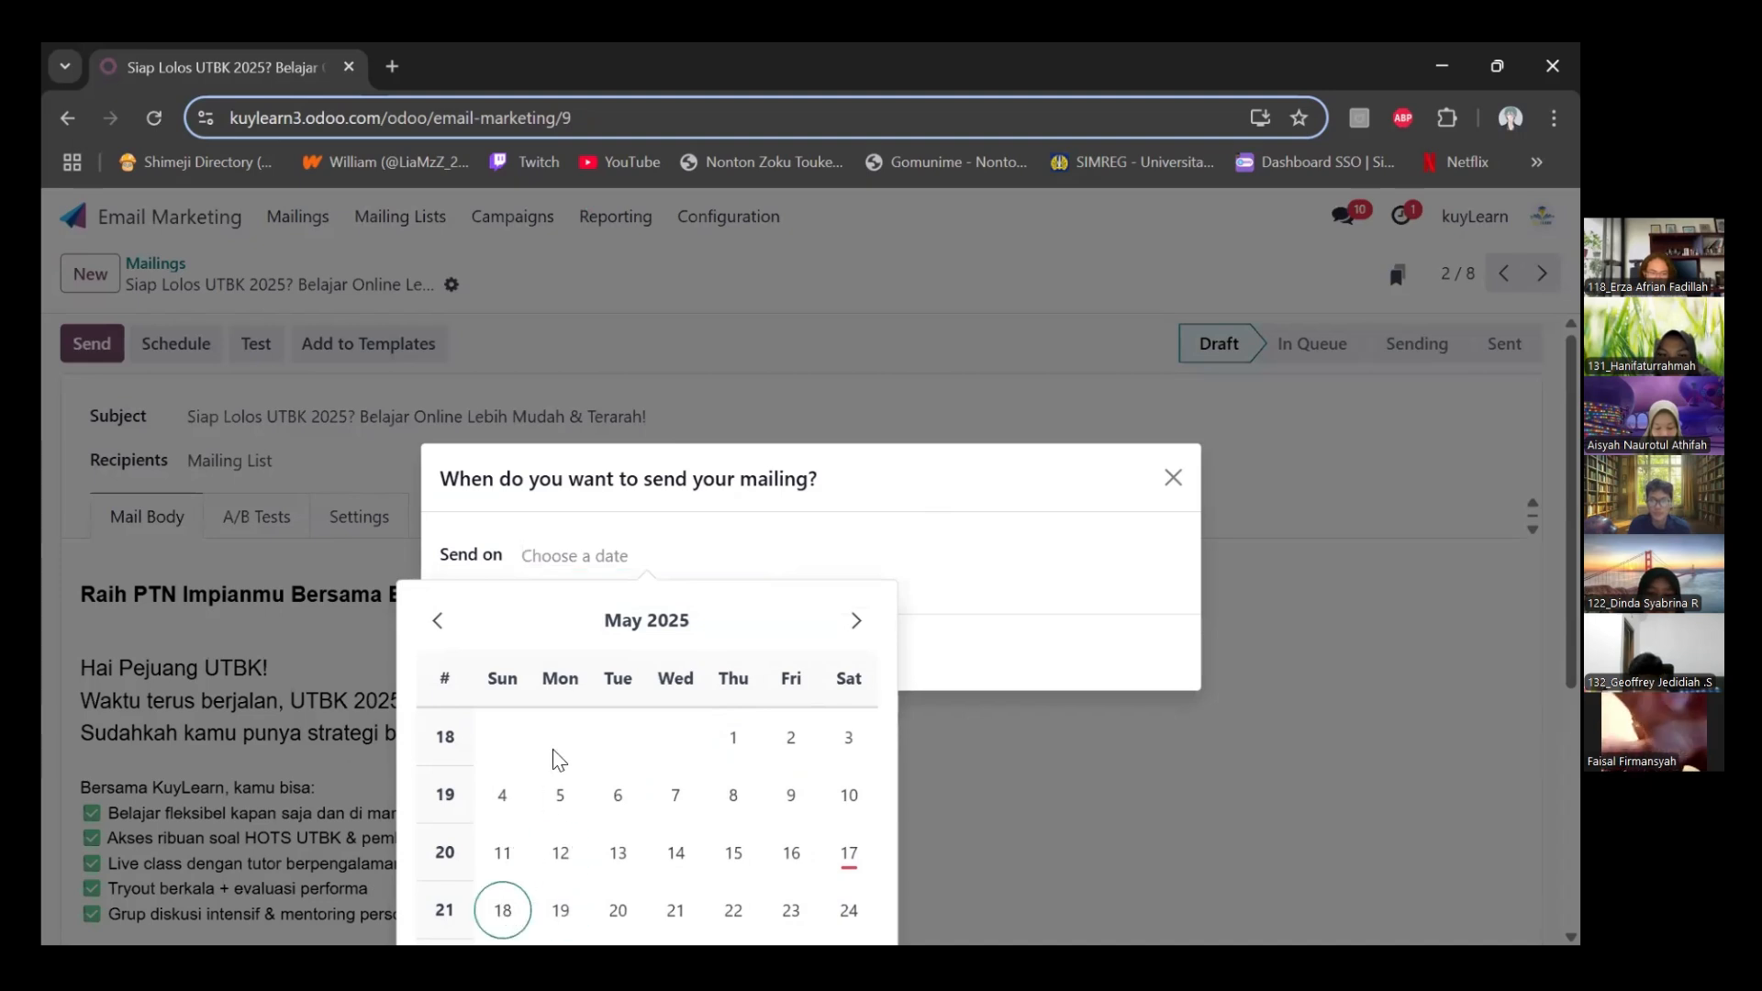
pyautogui.click(907, 575)
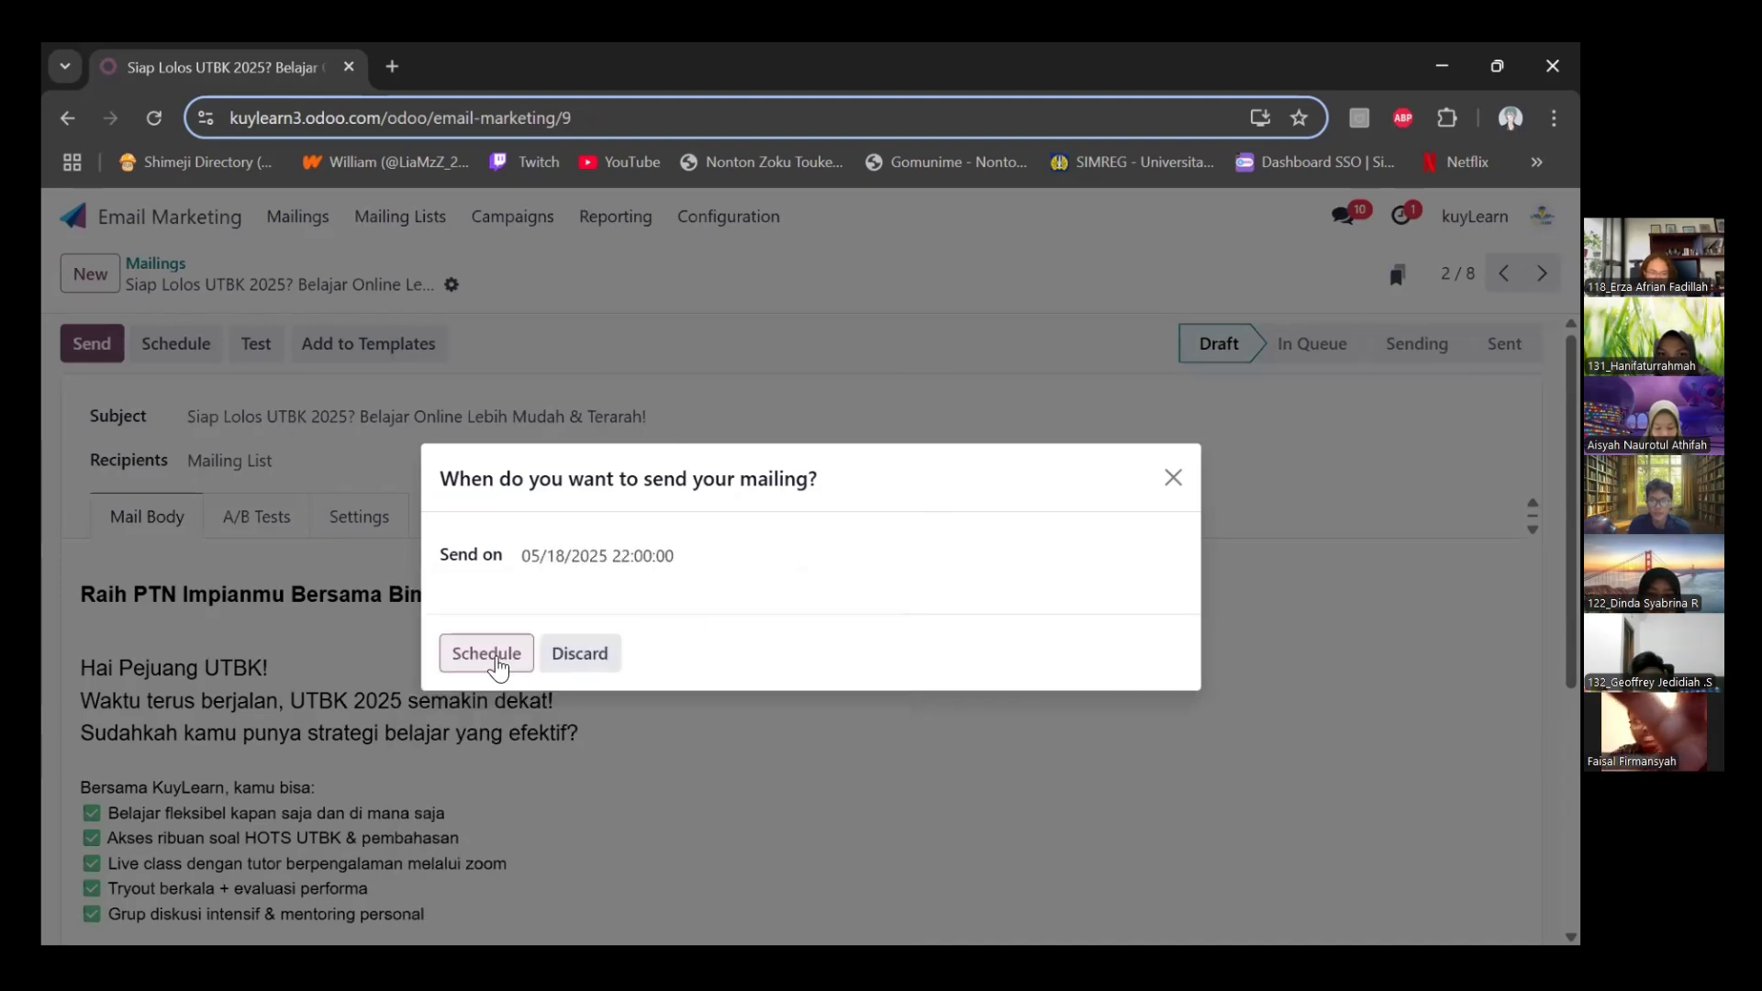
pyautogui.click(494, 647)
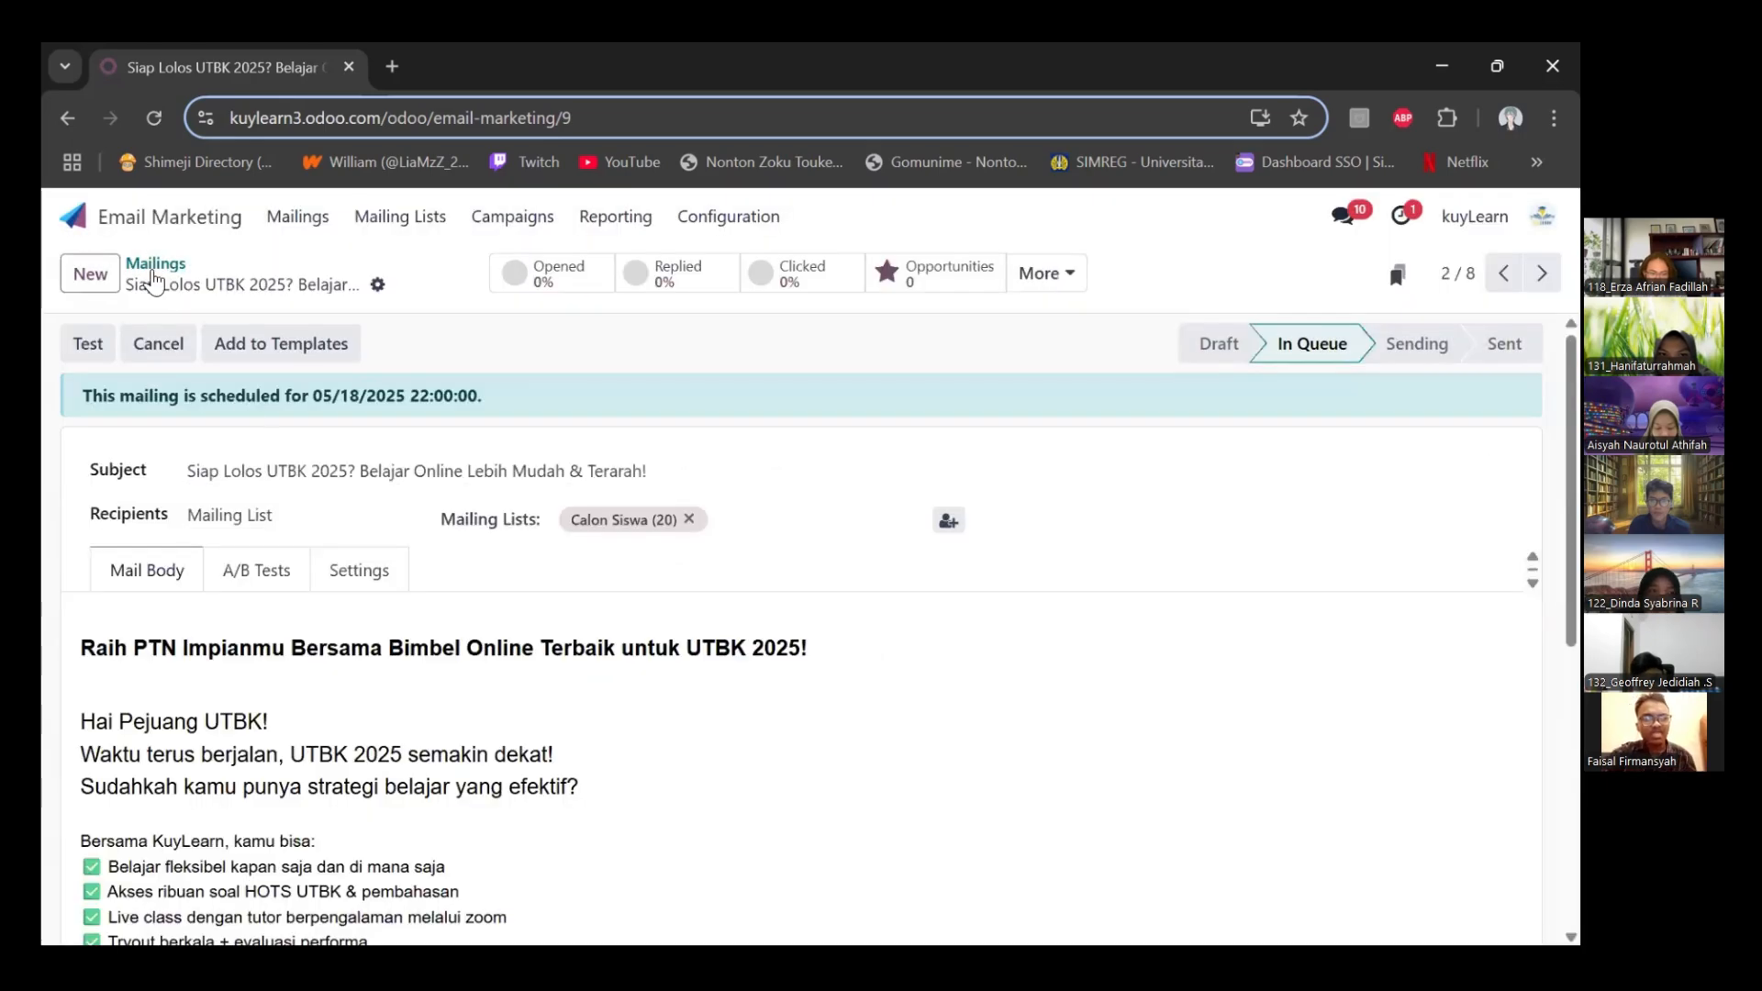
pyautogui.click(155, 264)
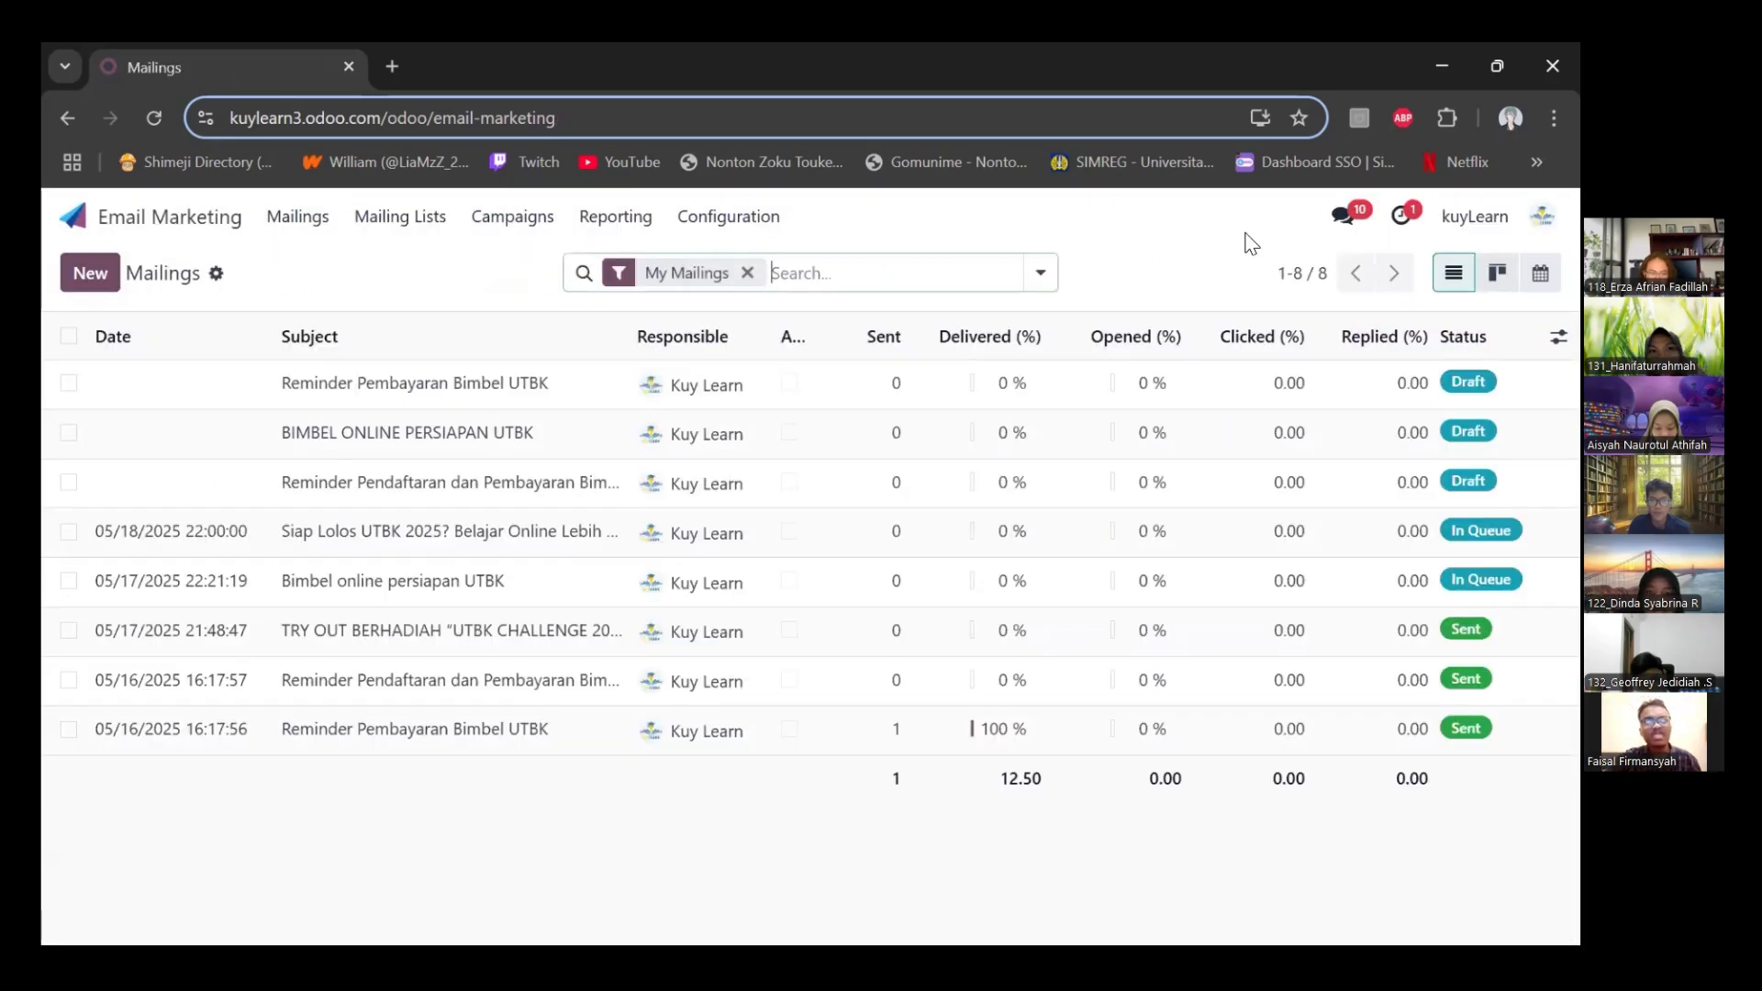
# Open the draft mailing "Reminder Pembayaran Bimbel UTBK", review its mail body and set the recipients to Lead
pyautogui.click(399, 217)
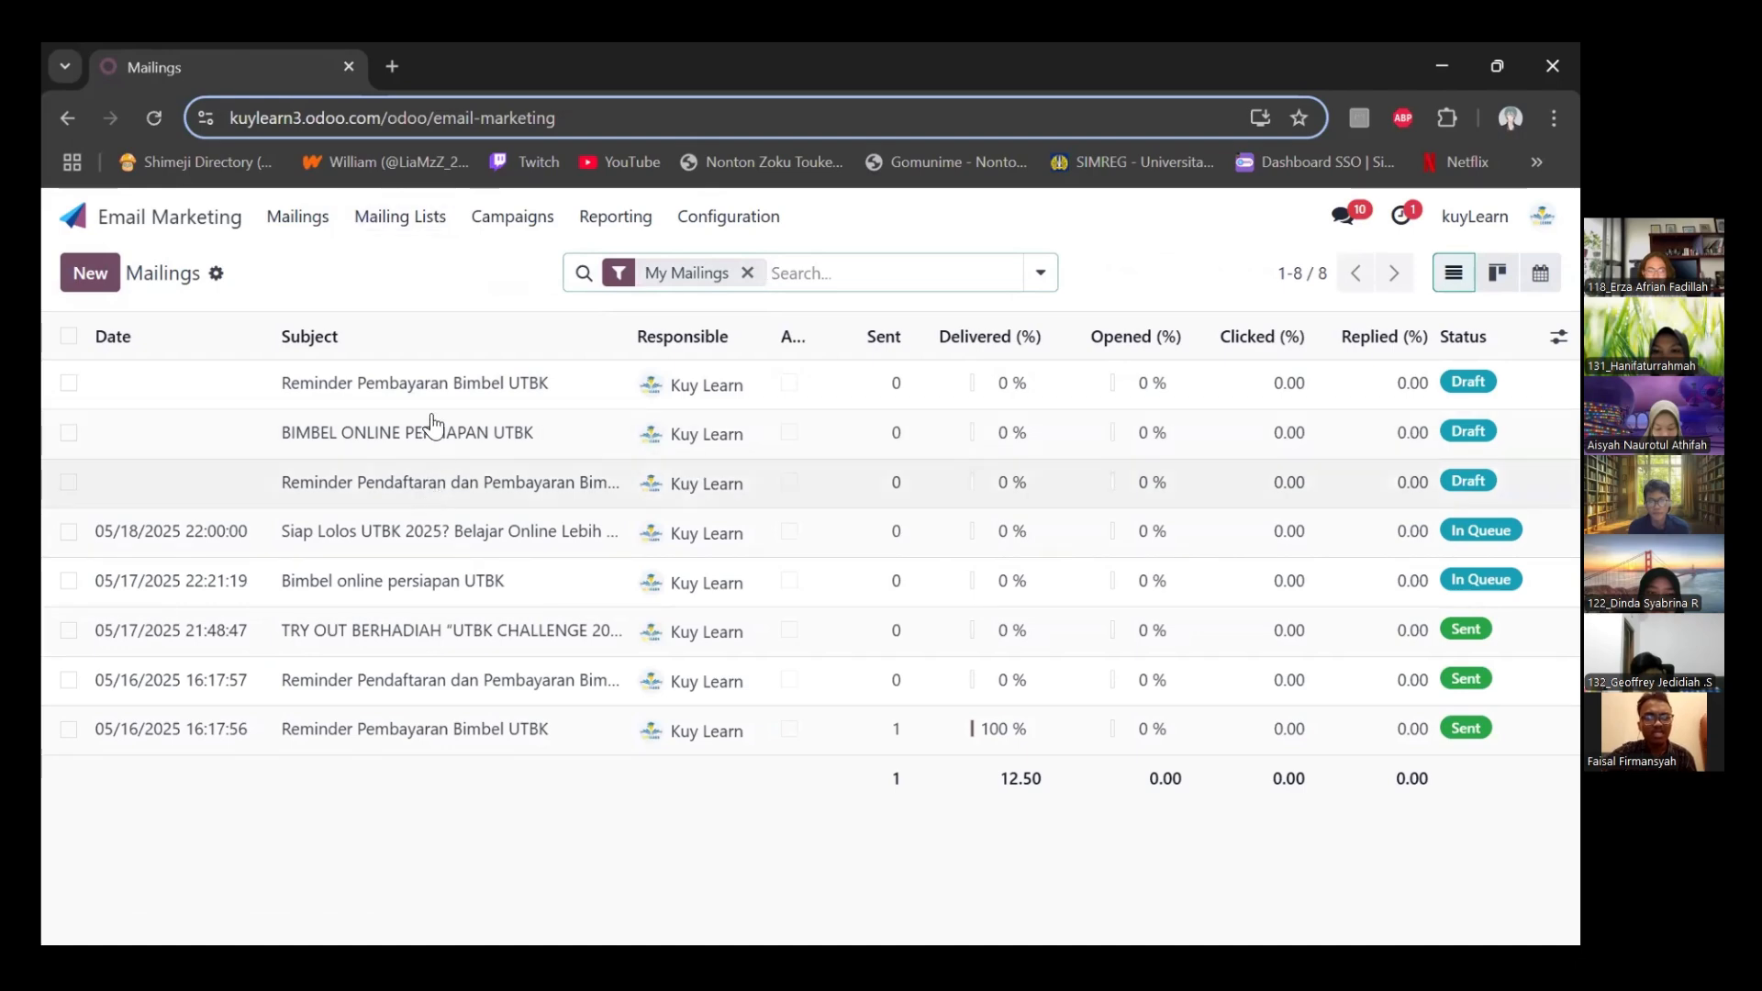
pyautogui.click(467, 387)
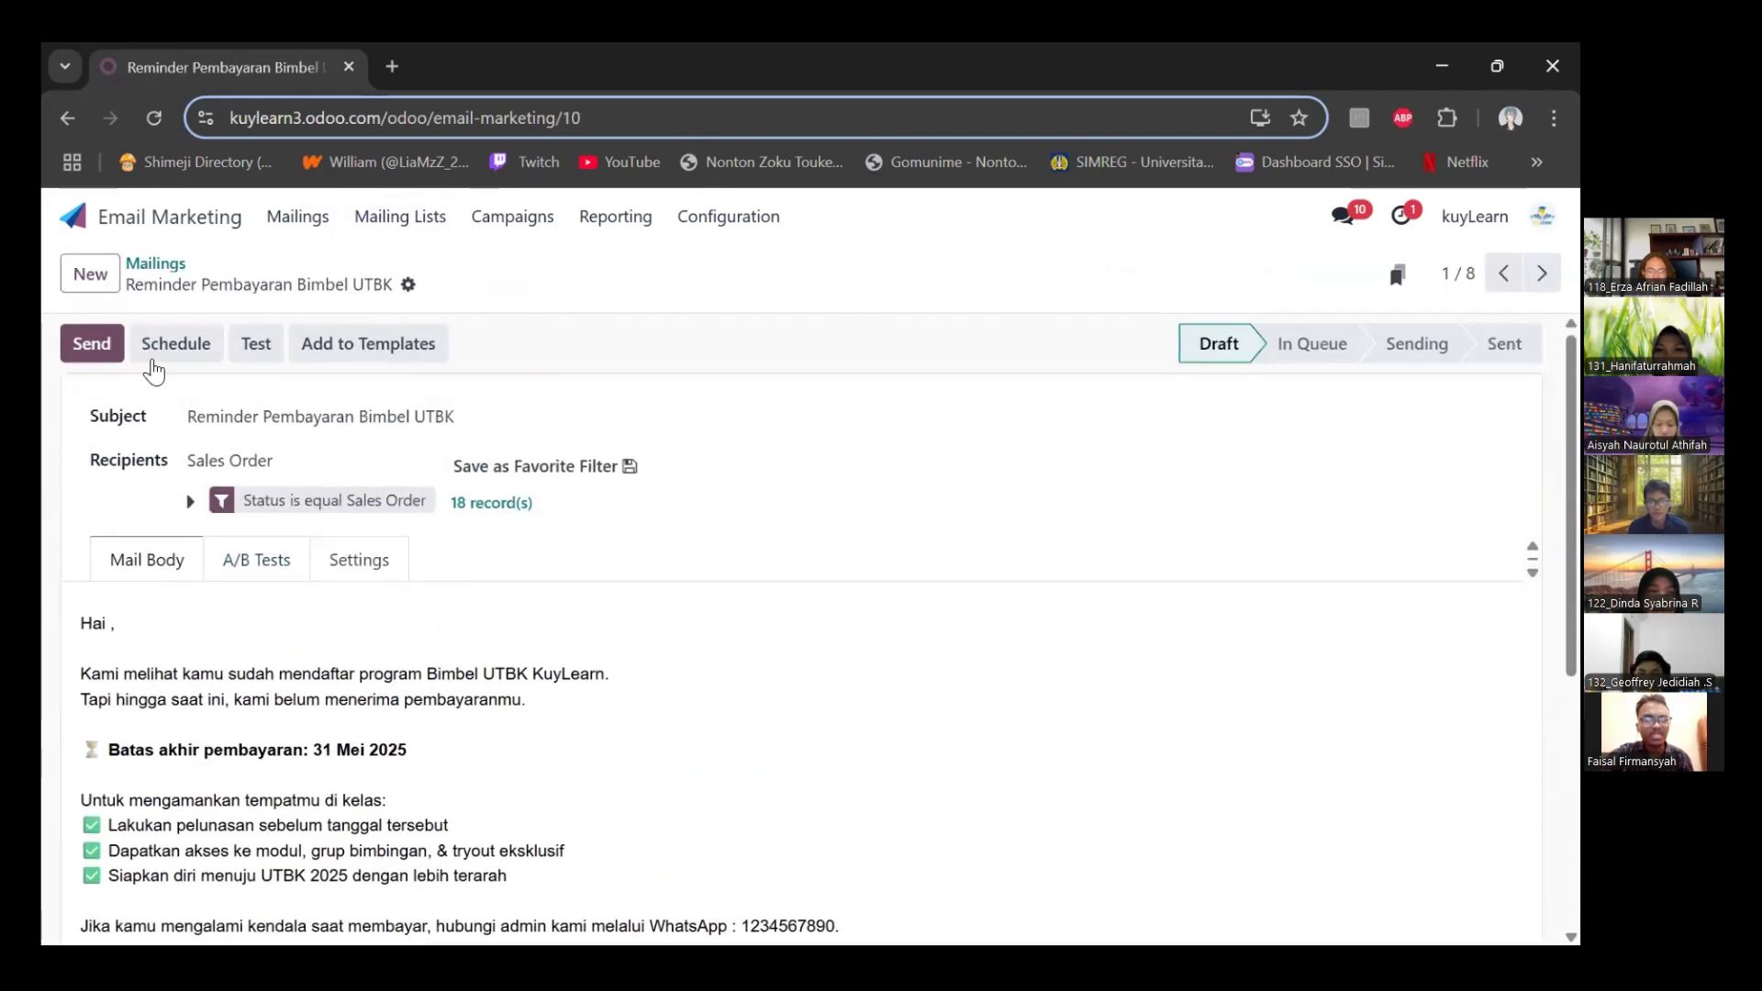
pyautogui.scroll(-5, 174, 403)
pyautogui.scroll(5, 224, 492)
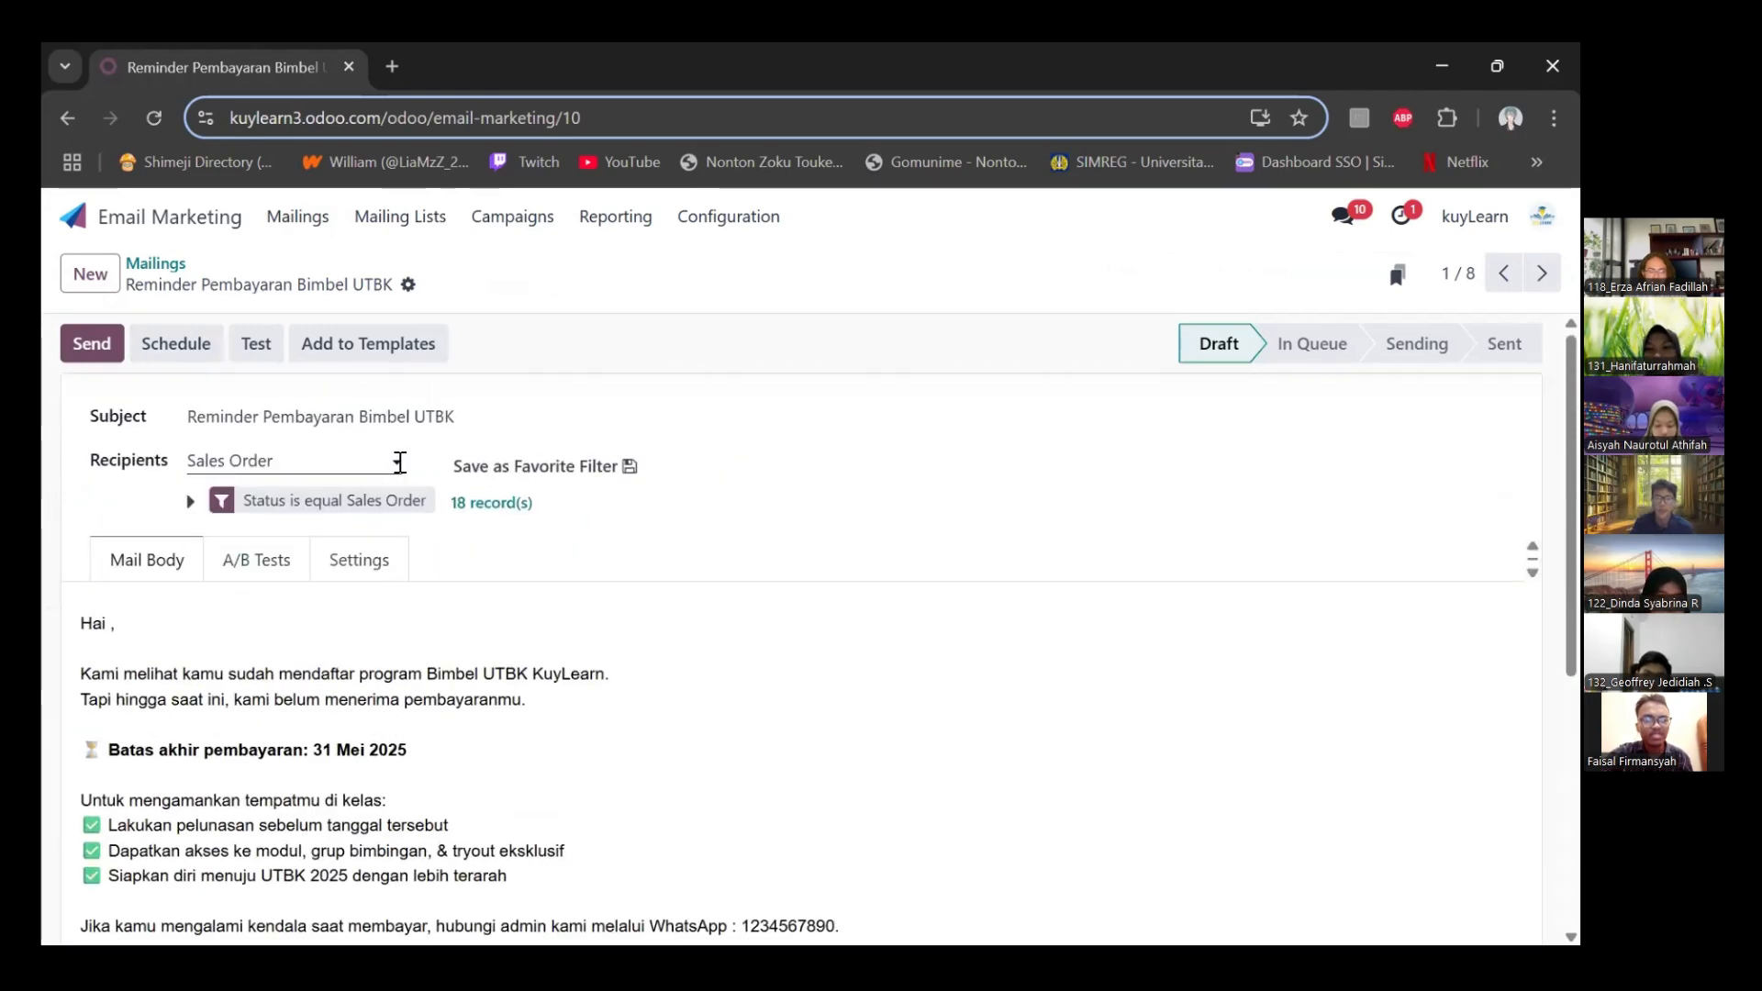
pyautogui.click(396, 463)
pyautogui.click(248, 566)
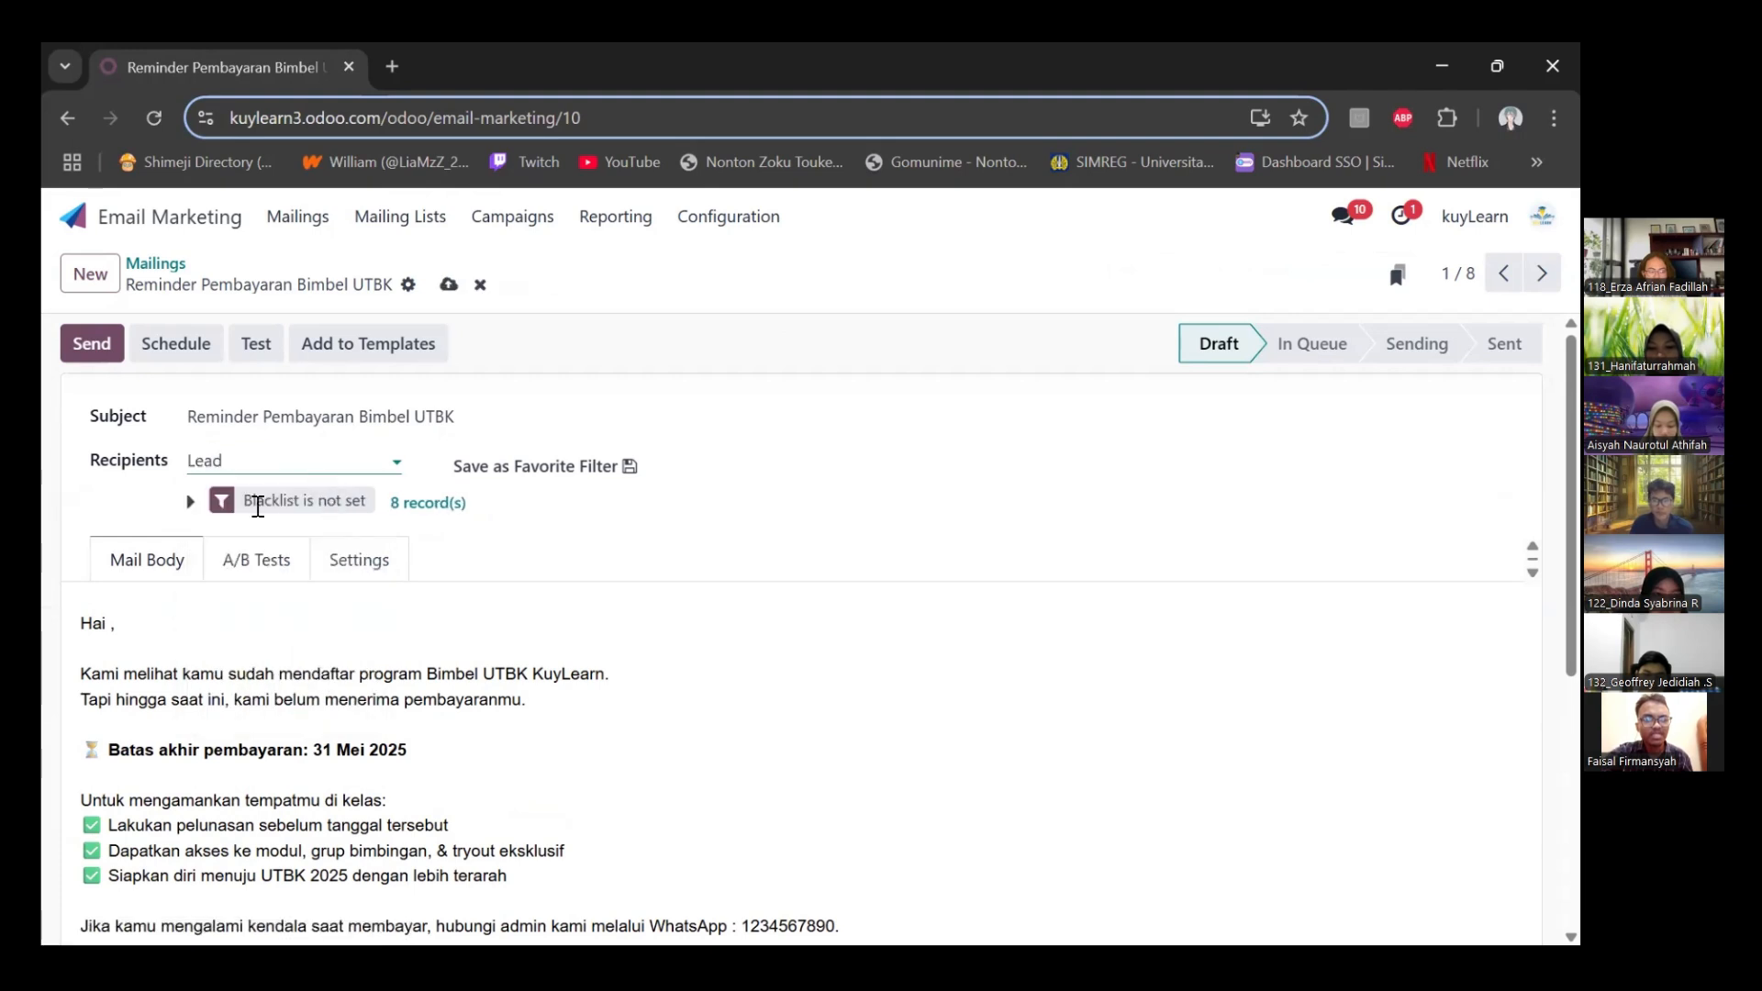
# Change the Blacklist rule in the recipient filter to Stage is equal Enrolled
pyautogui.click(356, 509)
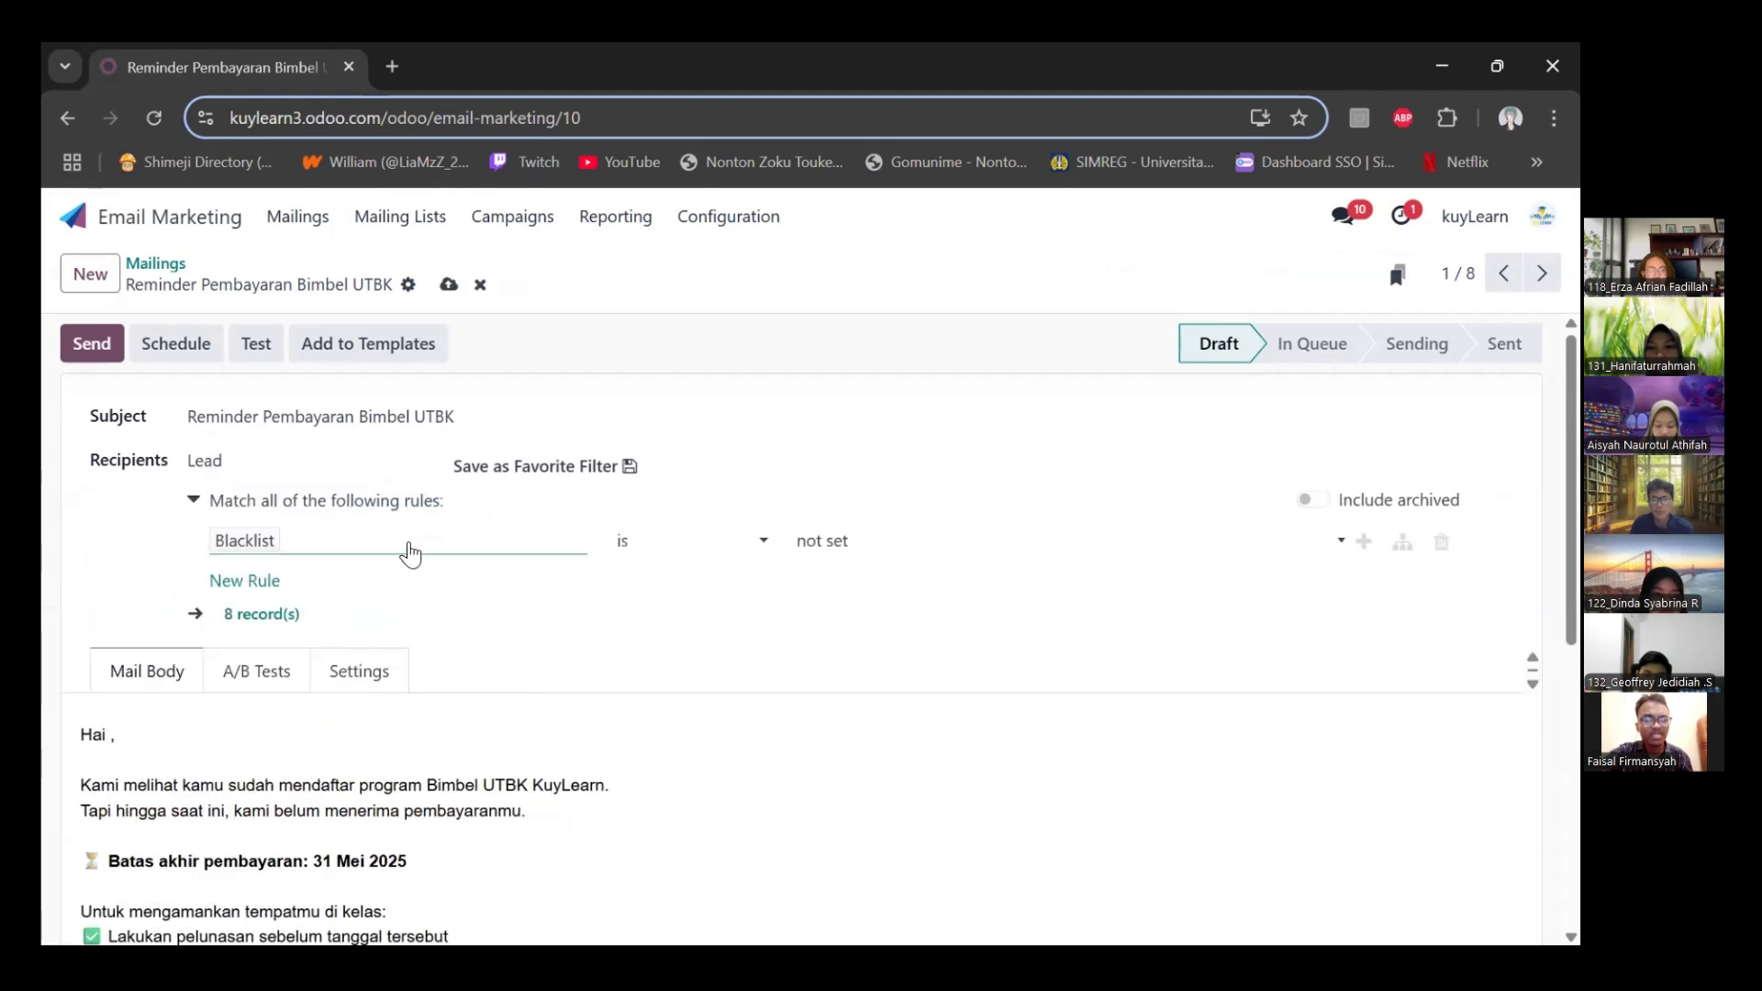
pyautogui.click(409, 551)
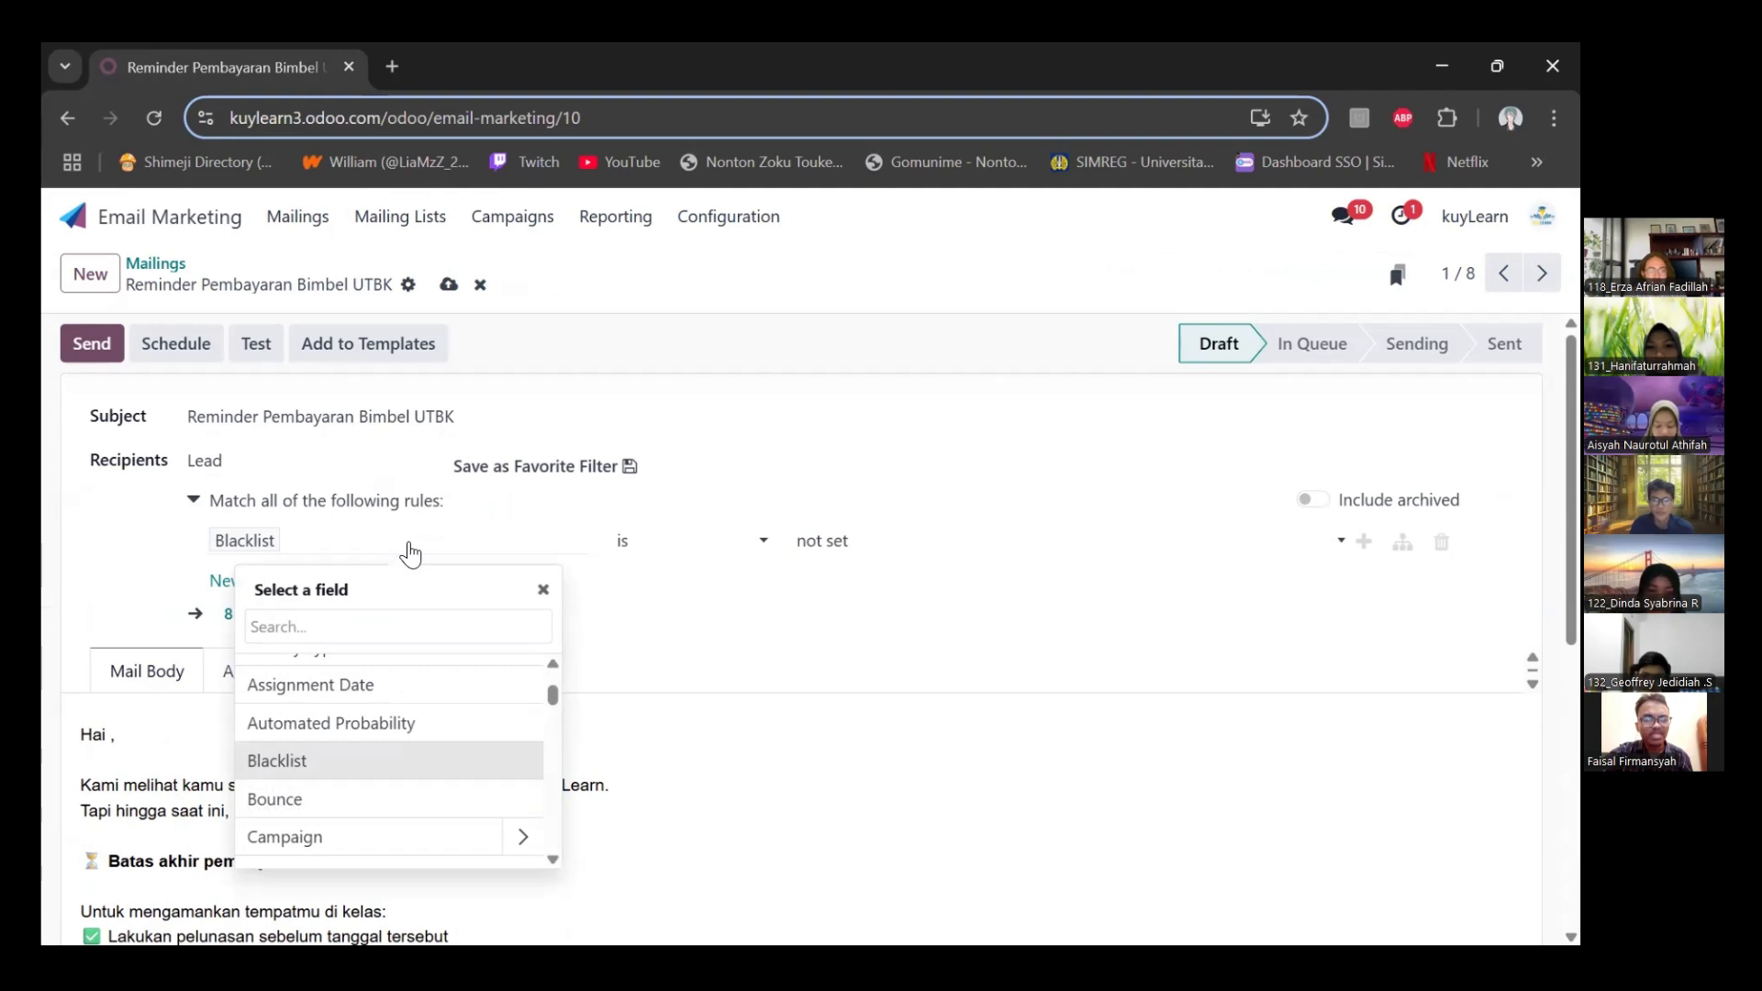
pyautogui.write('stage')
pyautogui.click(447, 680)
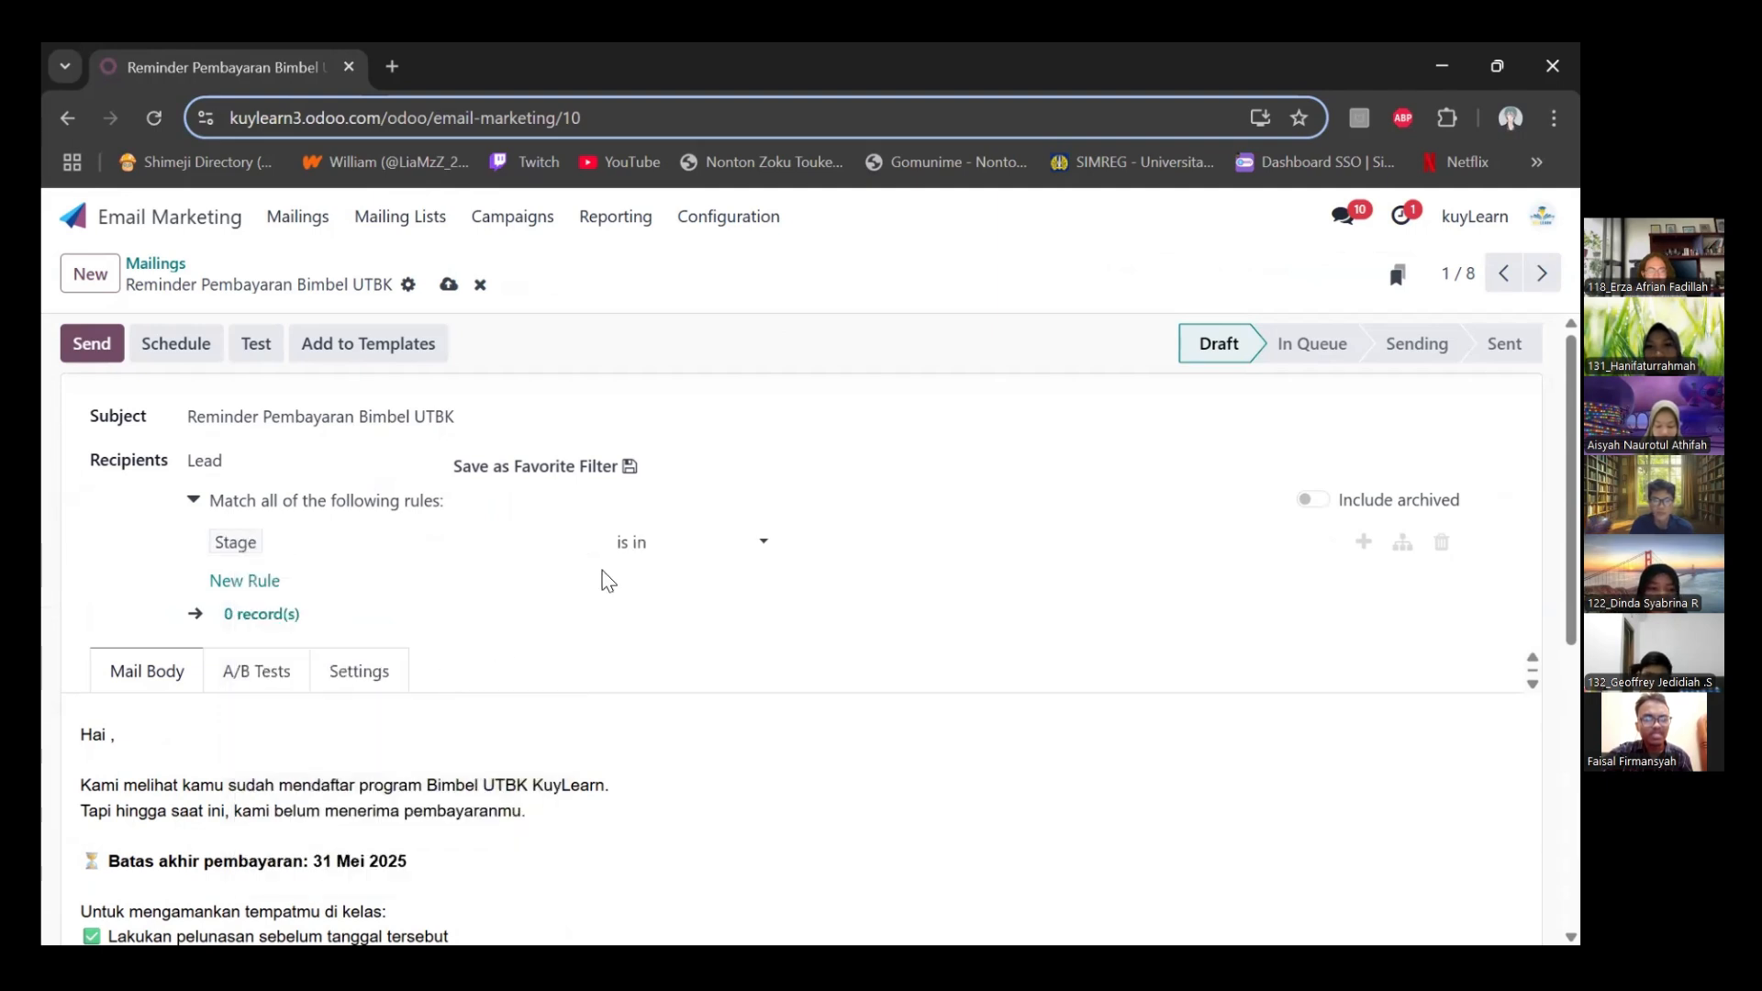
pyautogui.click(711, 542)
pyautogui.click(719, 645)
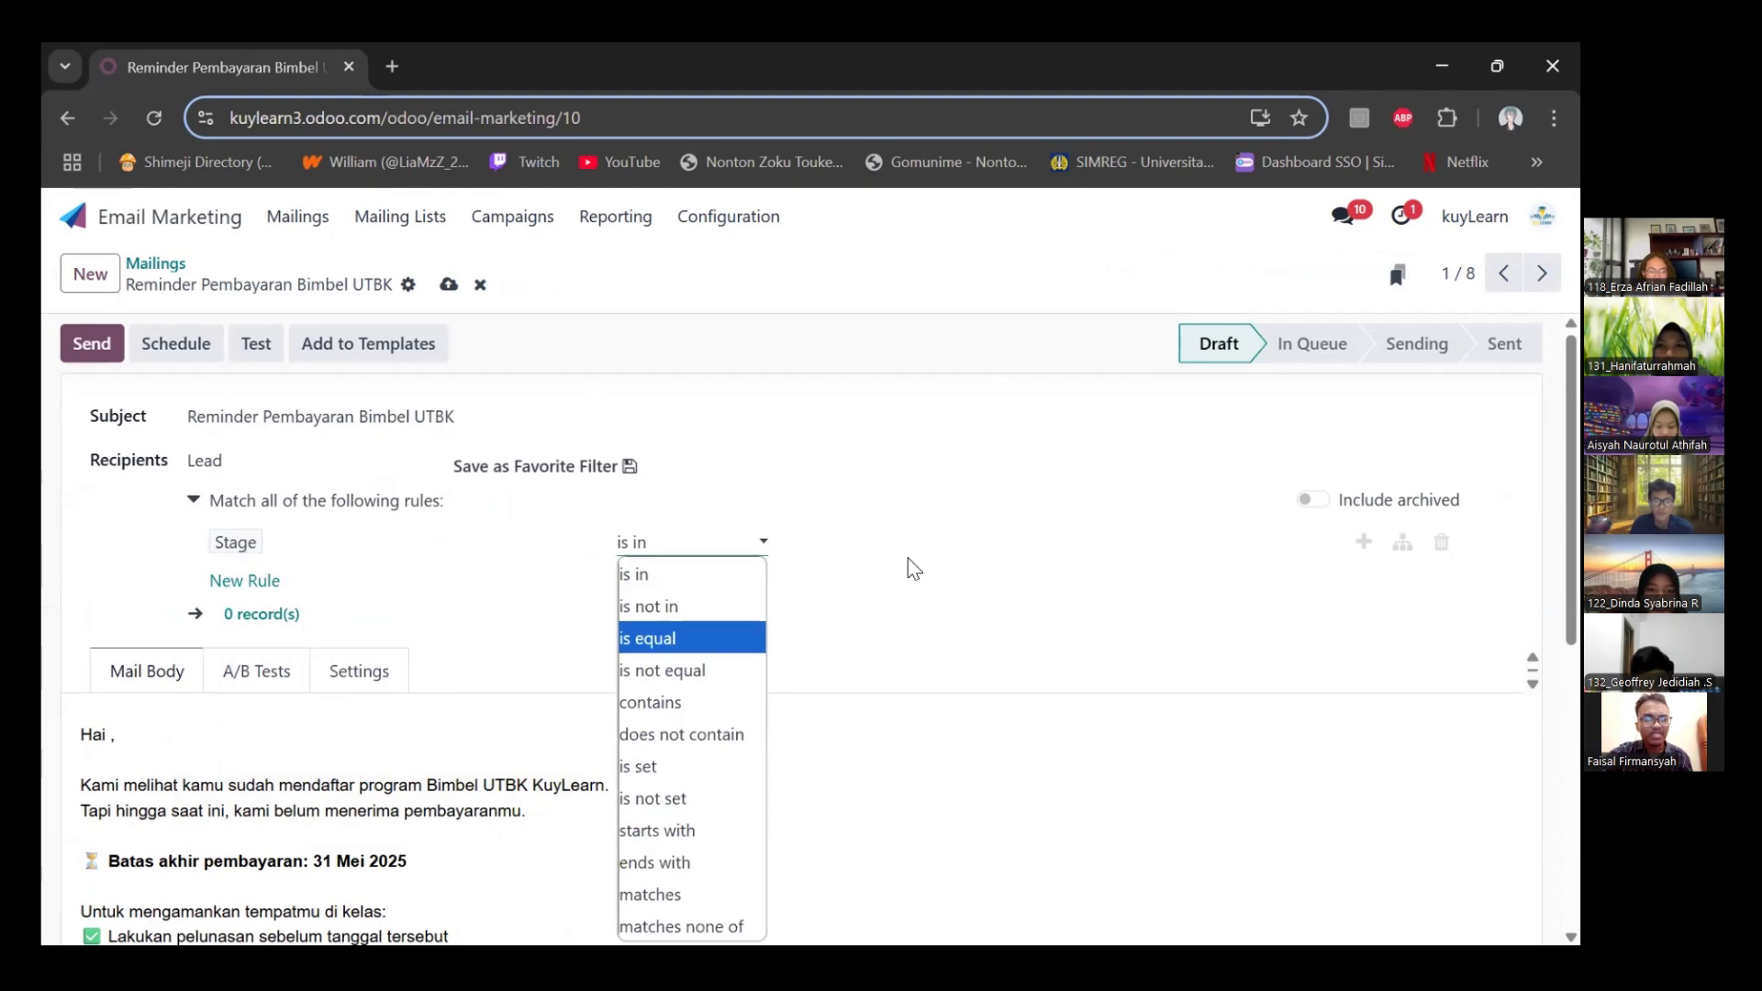
pyautogui.click(944, 542)
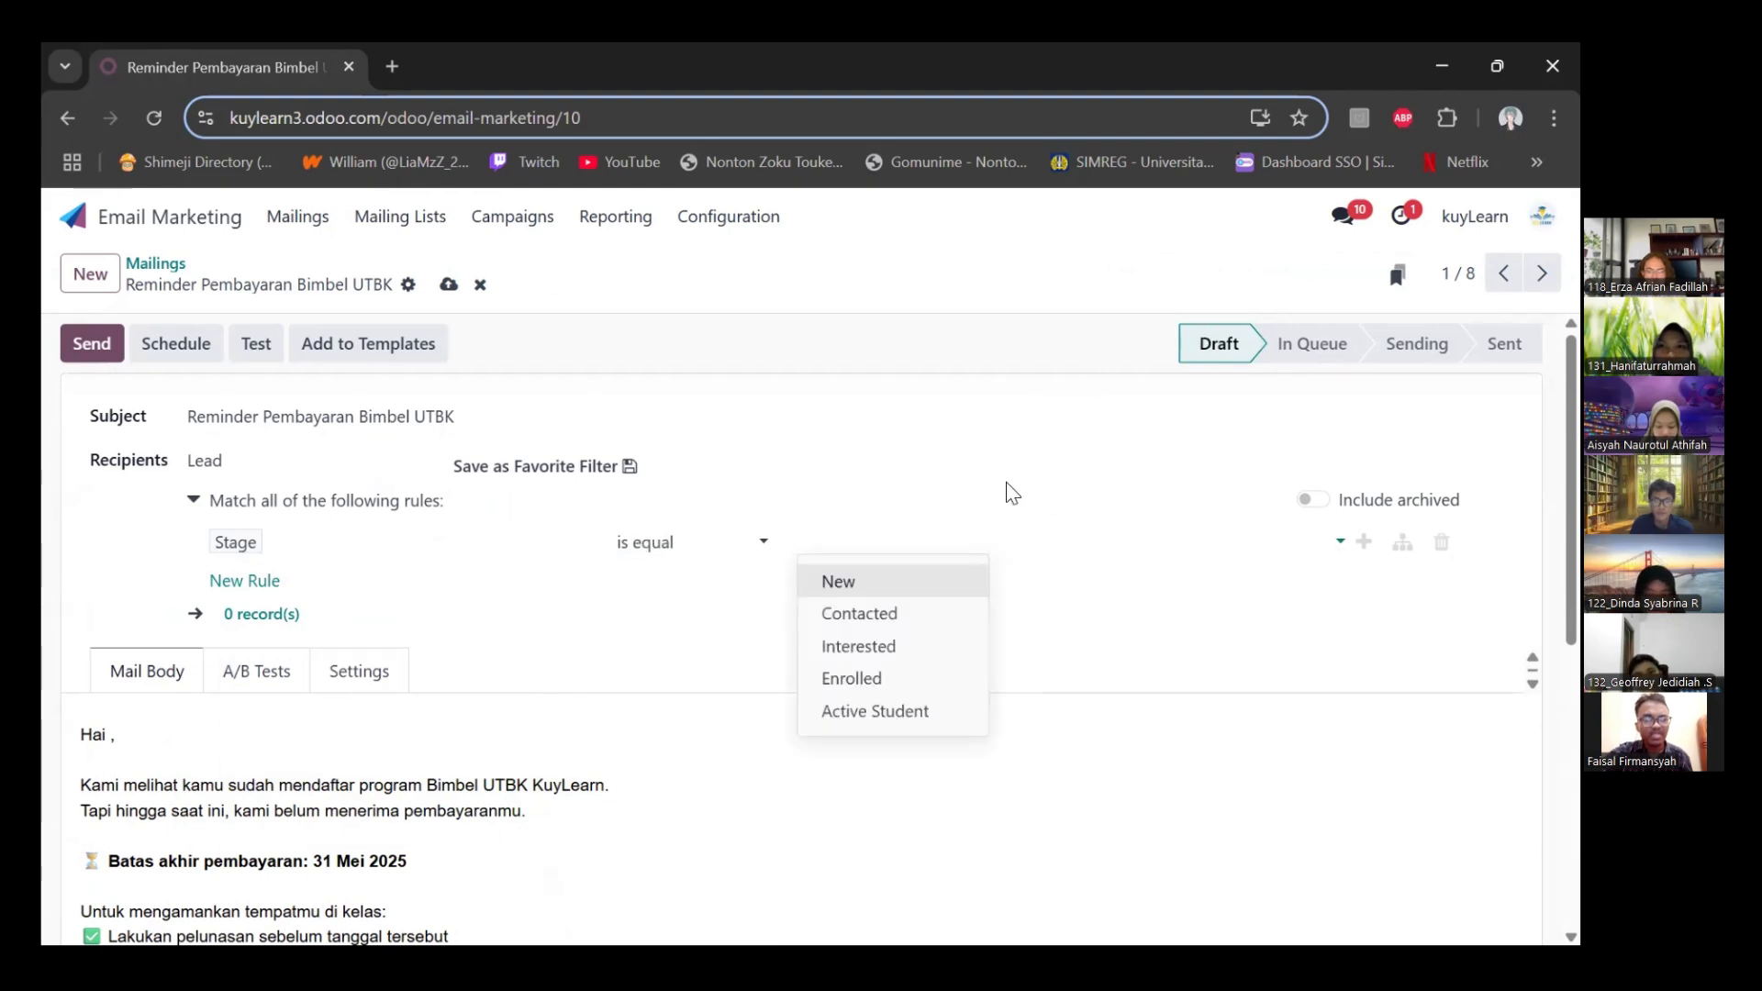
pyautogui.click(936, 683)
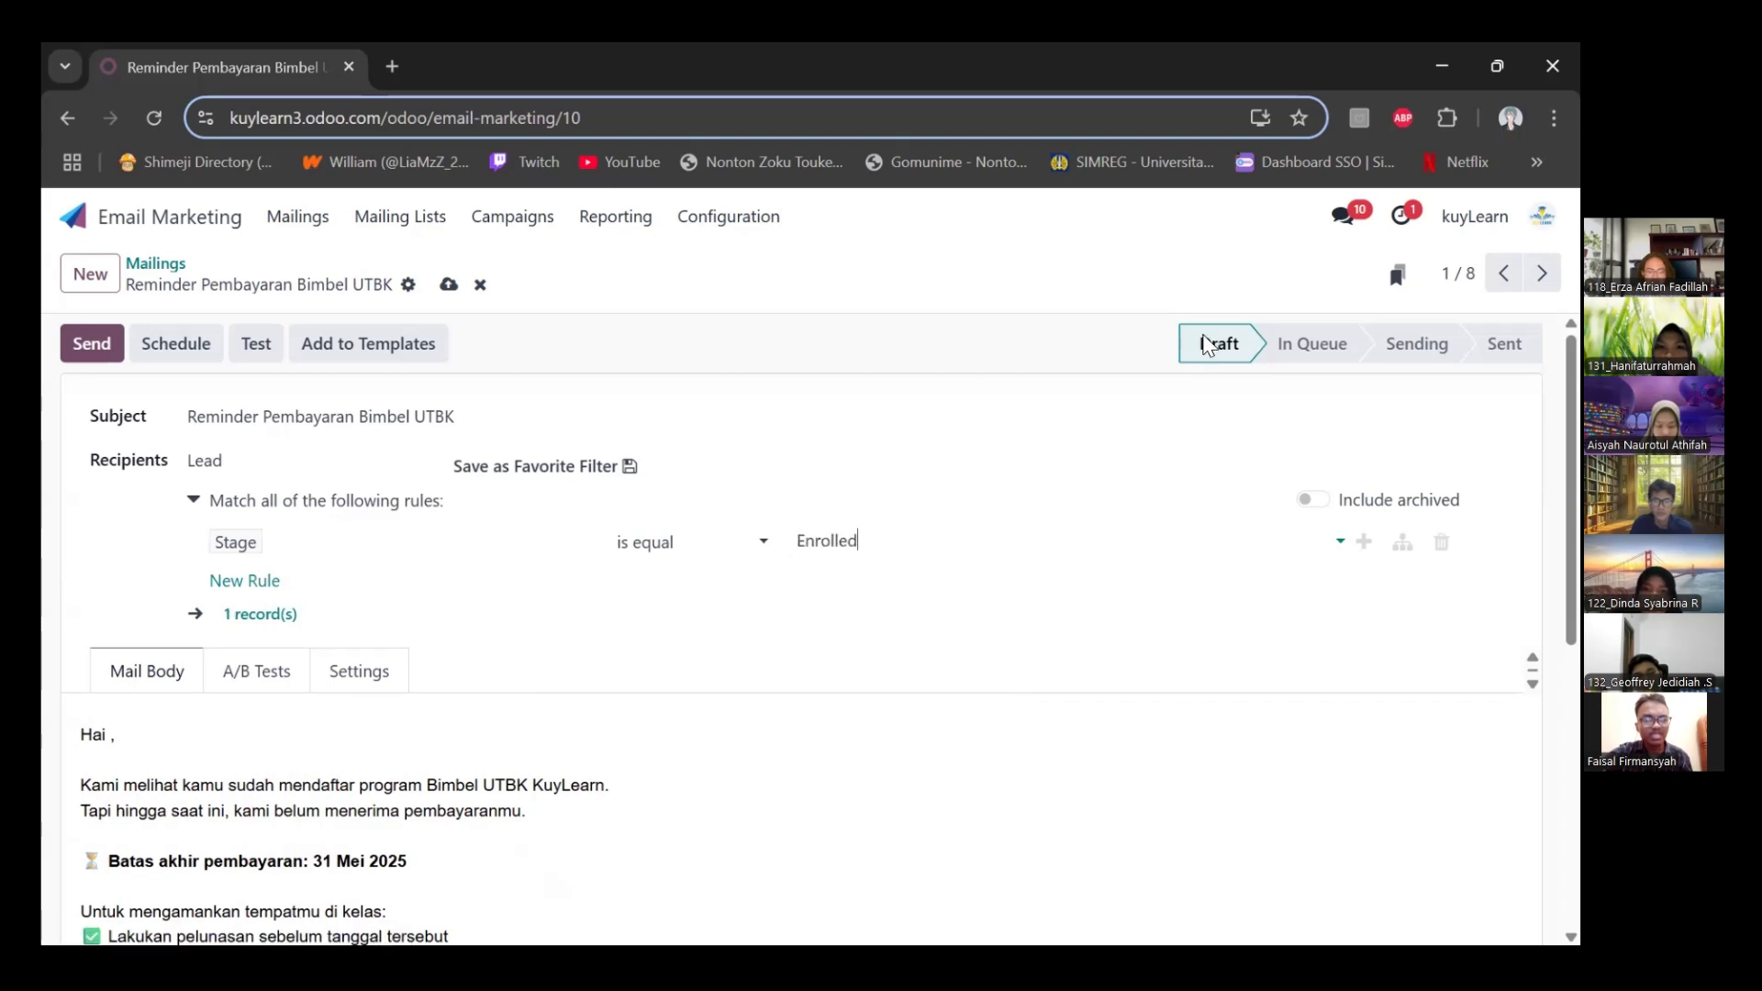
# Check the record matched by the recipient filter, close the record list and send the payment reminder mailing
pyautogui.click(260, 615)
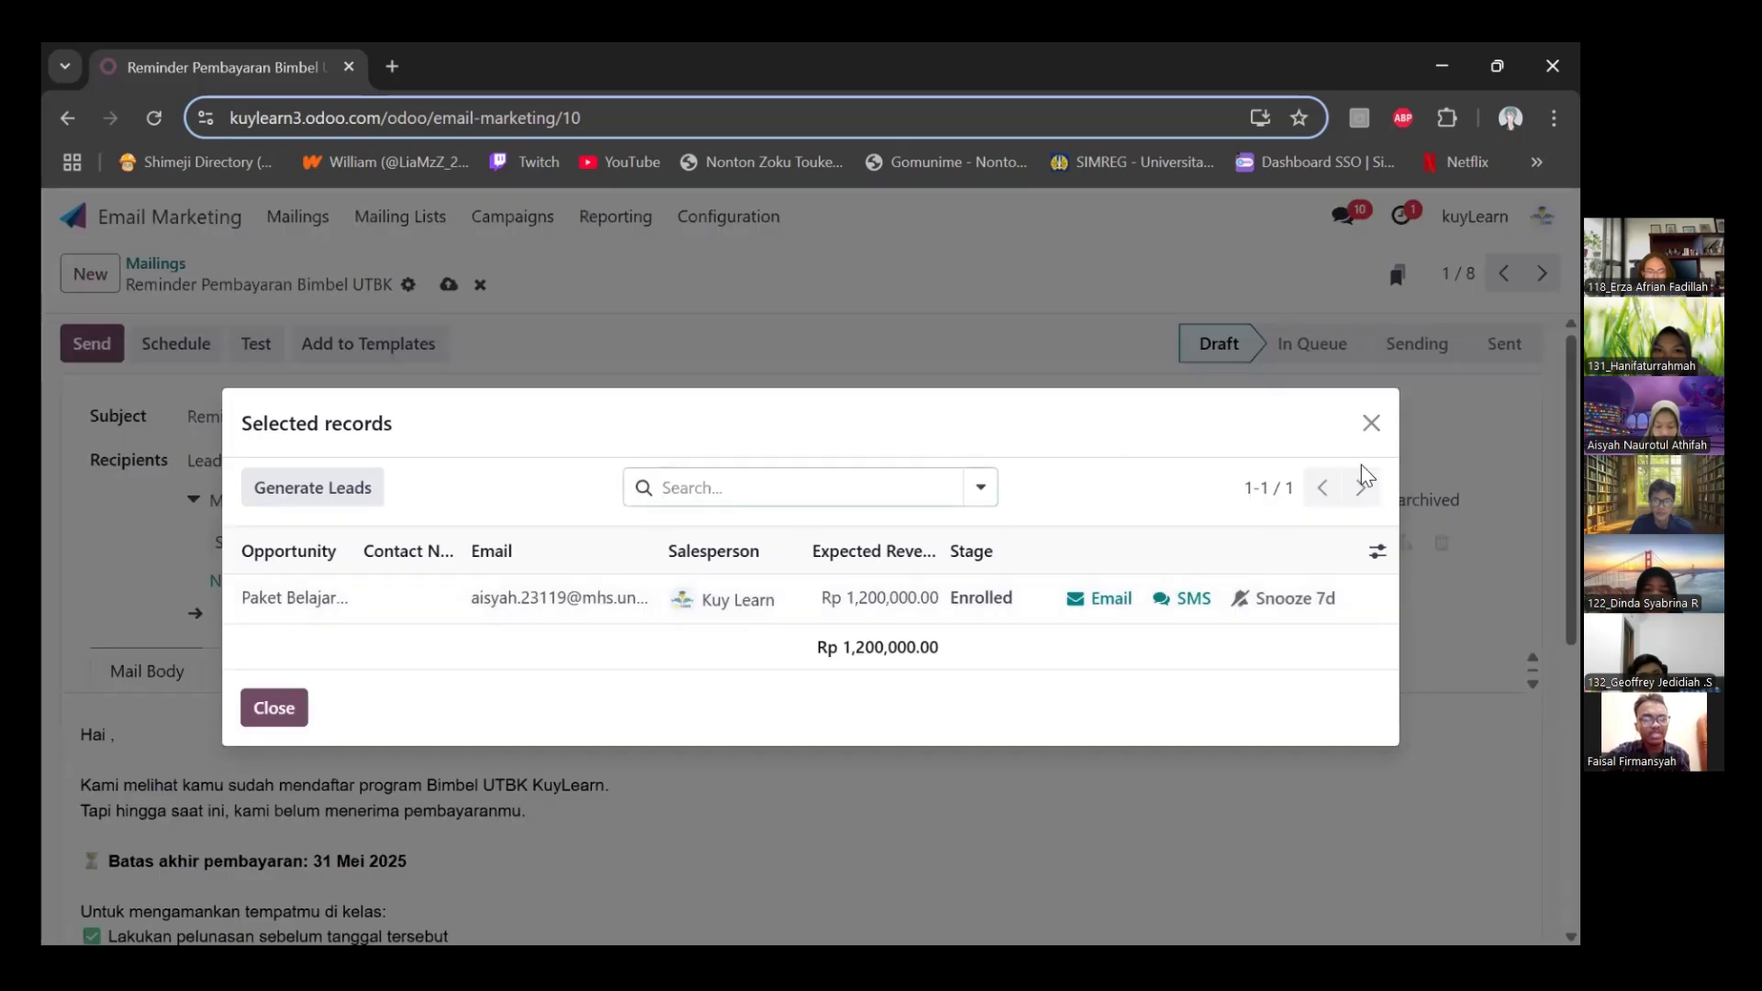
pyautogui.click(1371, 423)
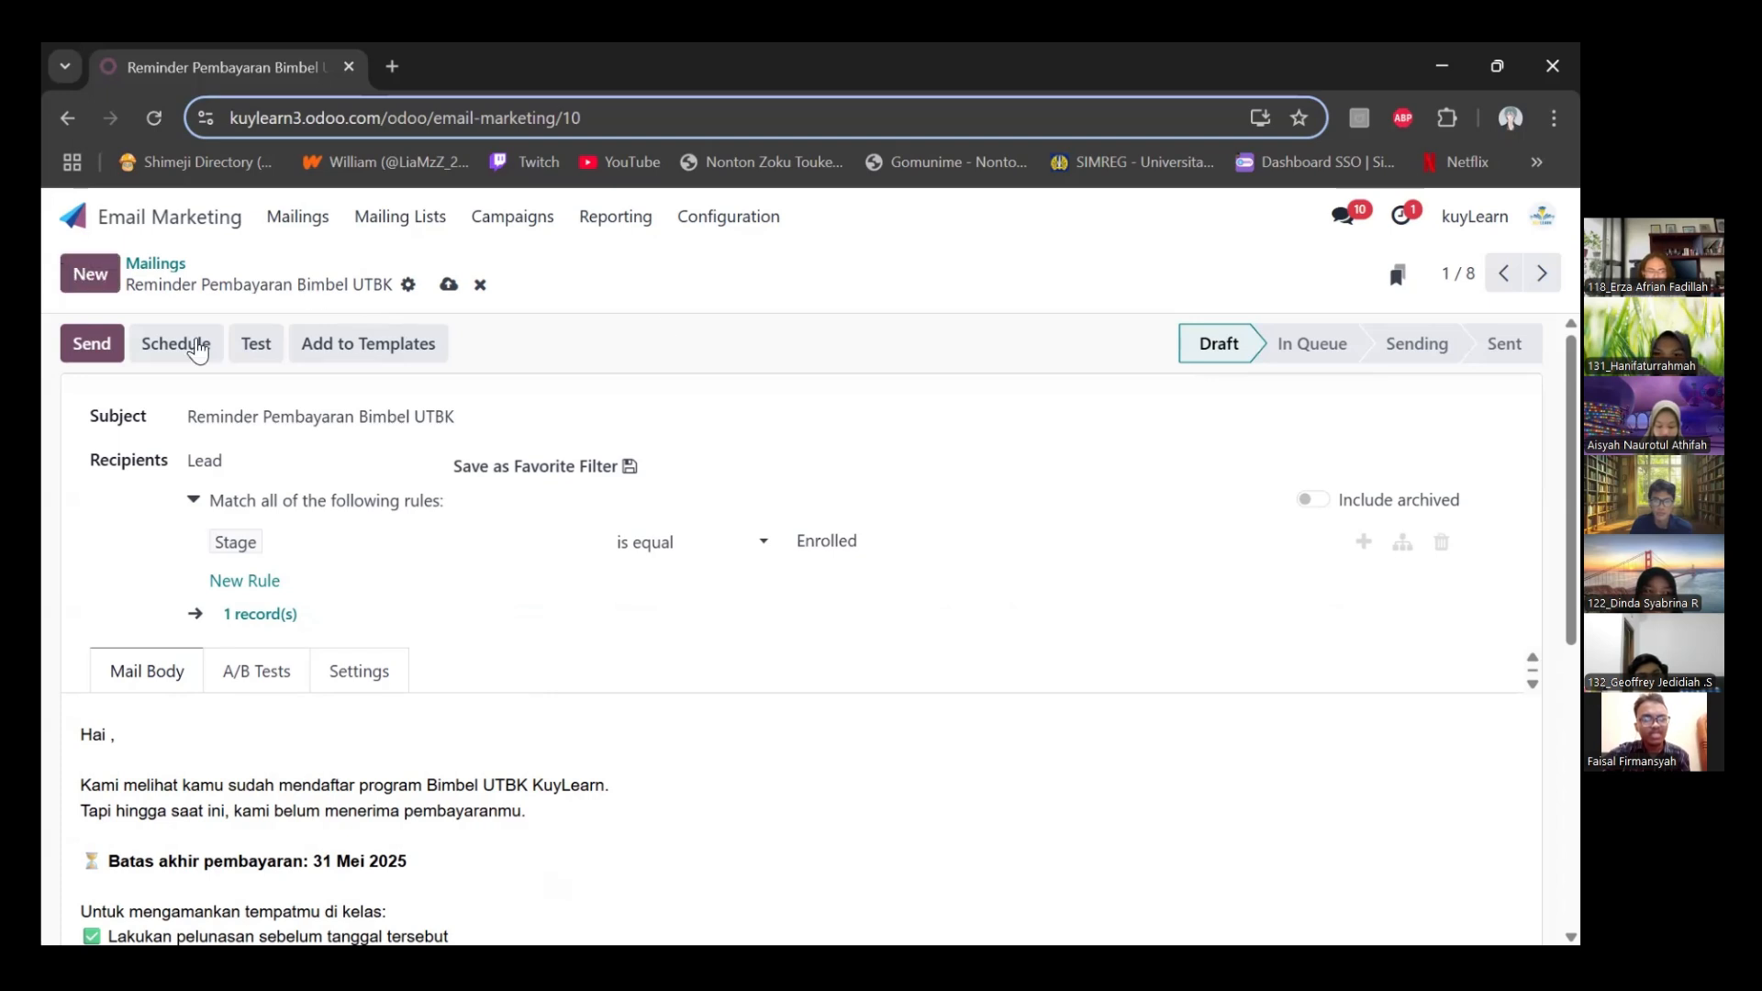
pyautogui.click(120, 351)
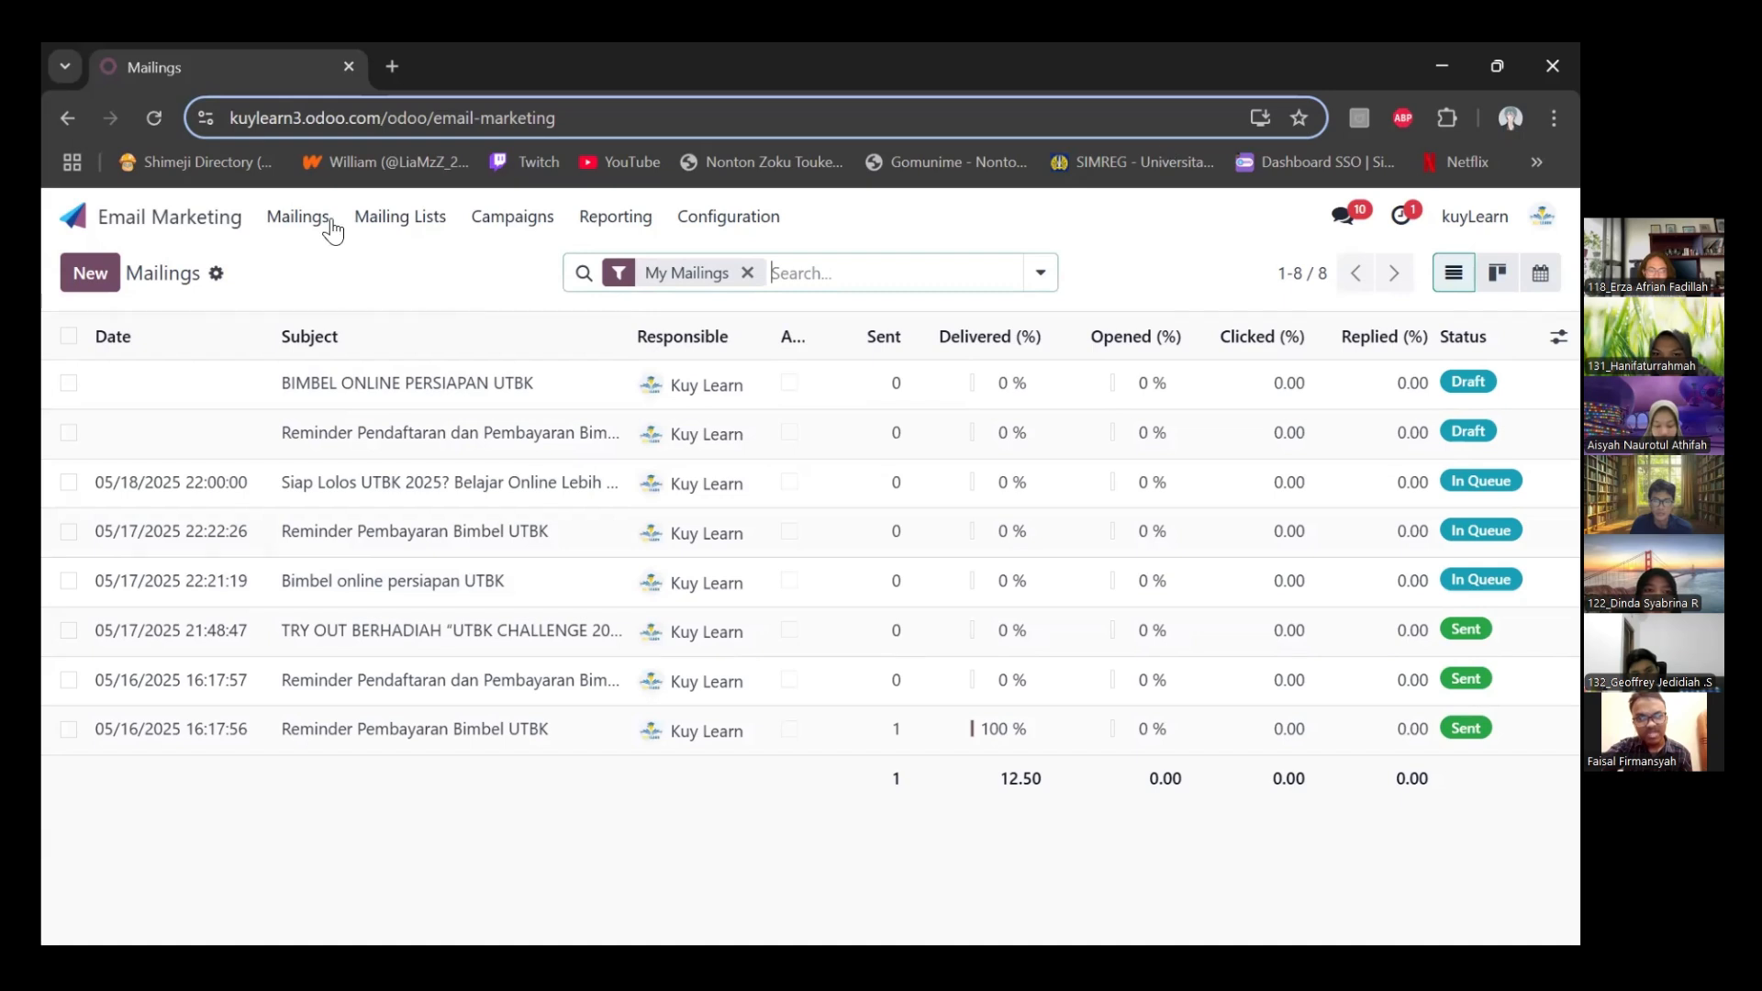
# Start a new entry in Mailing List Contacts and enter the contact's name
pyautogui.click(400, 216)
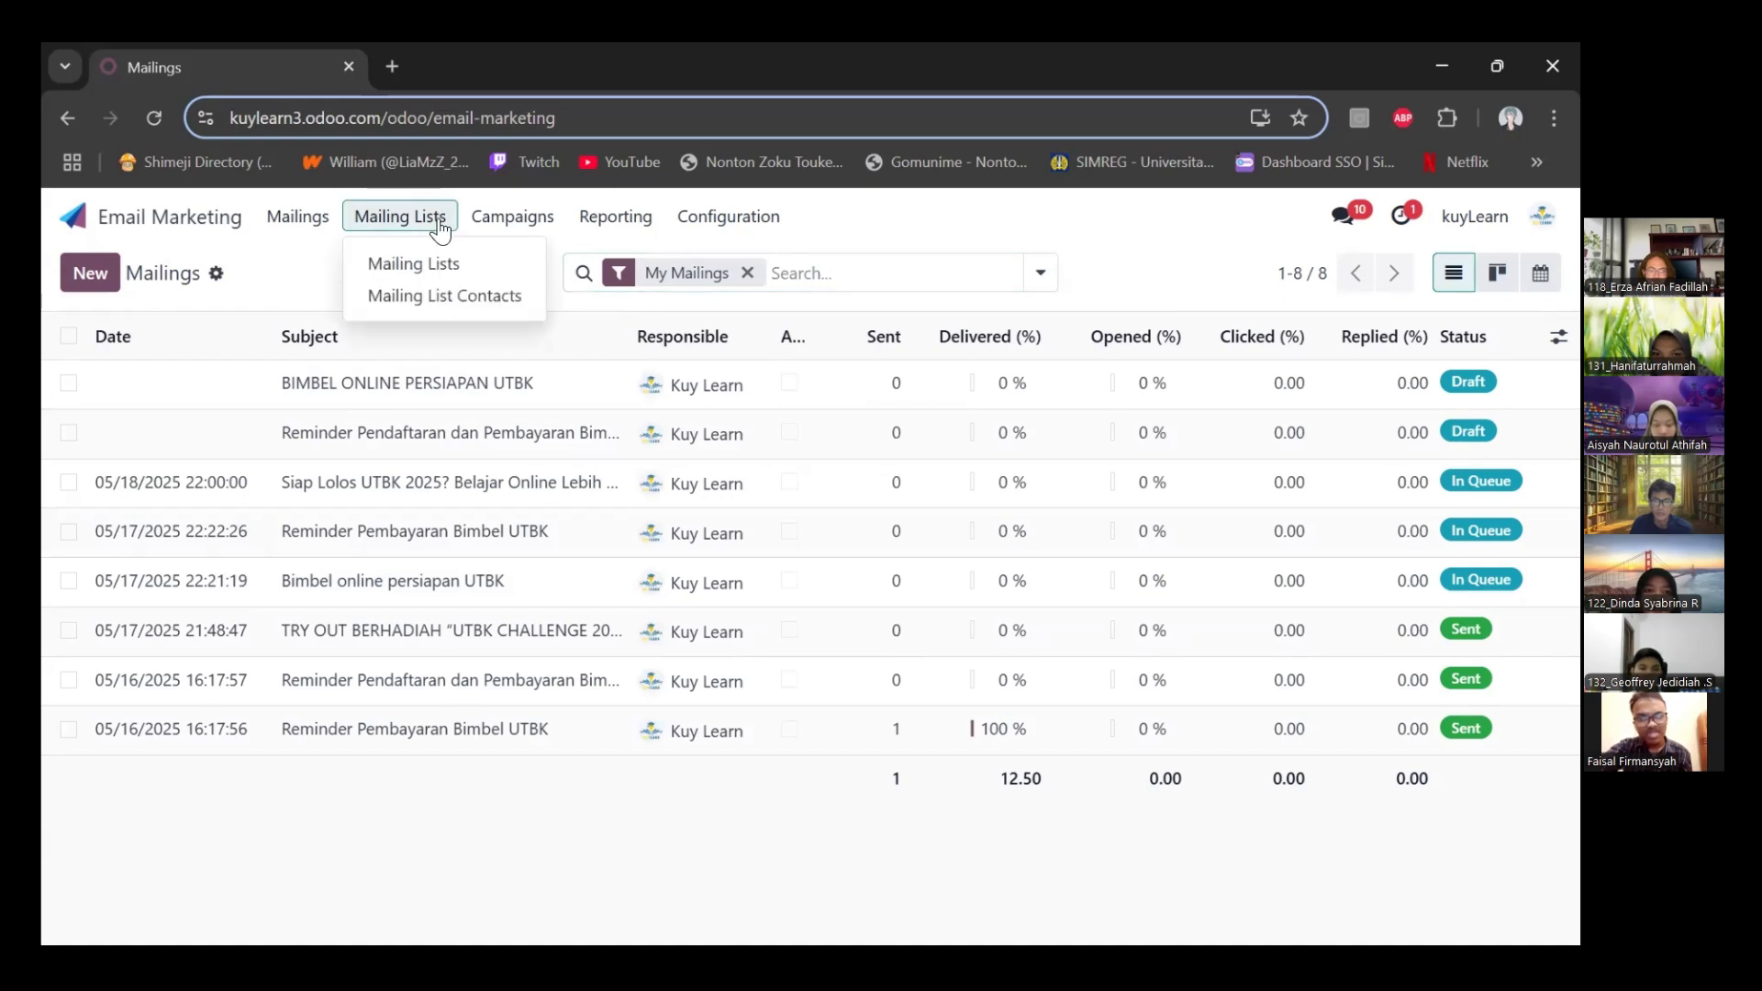
pyautogui.click(444, 298)
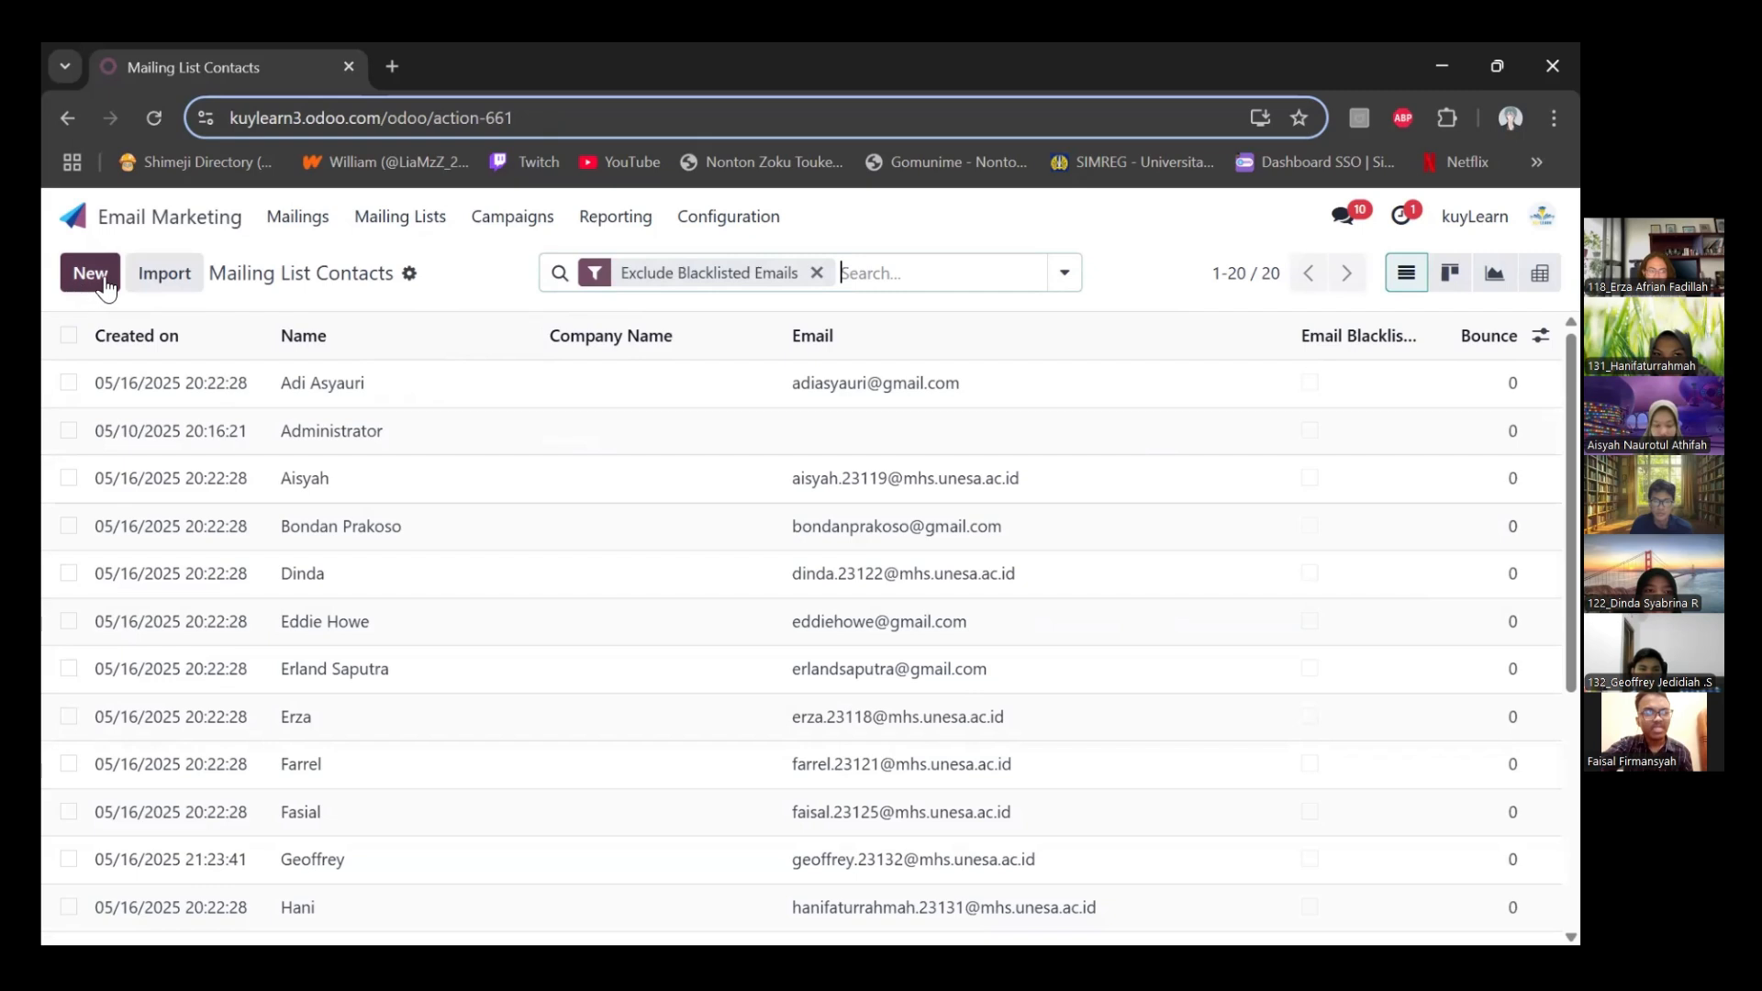
pyautogui.click(106, 279)
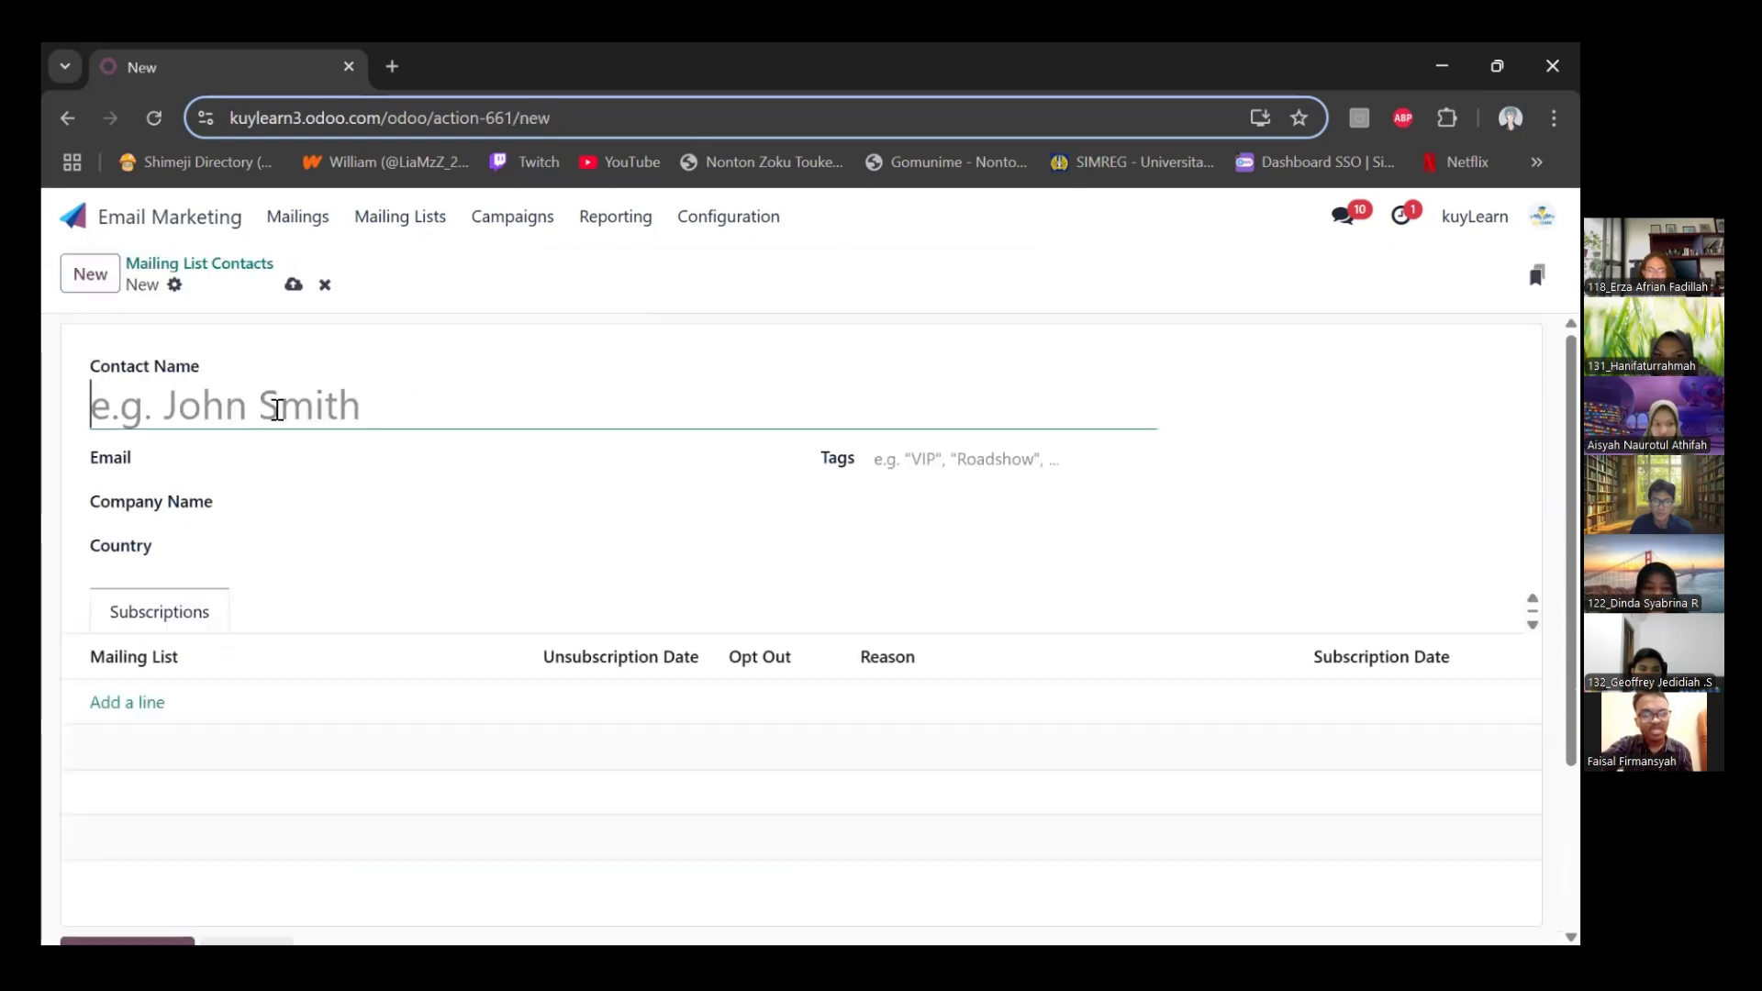
pyautogui.write('ADI')
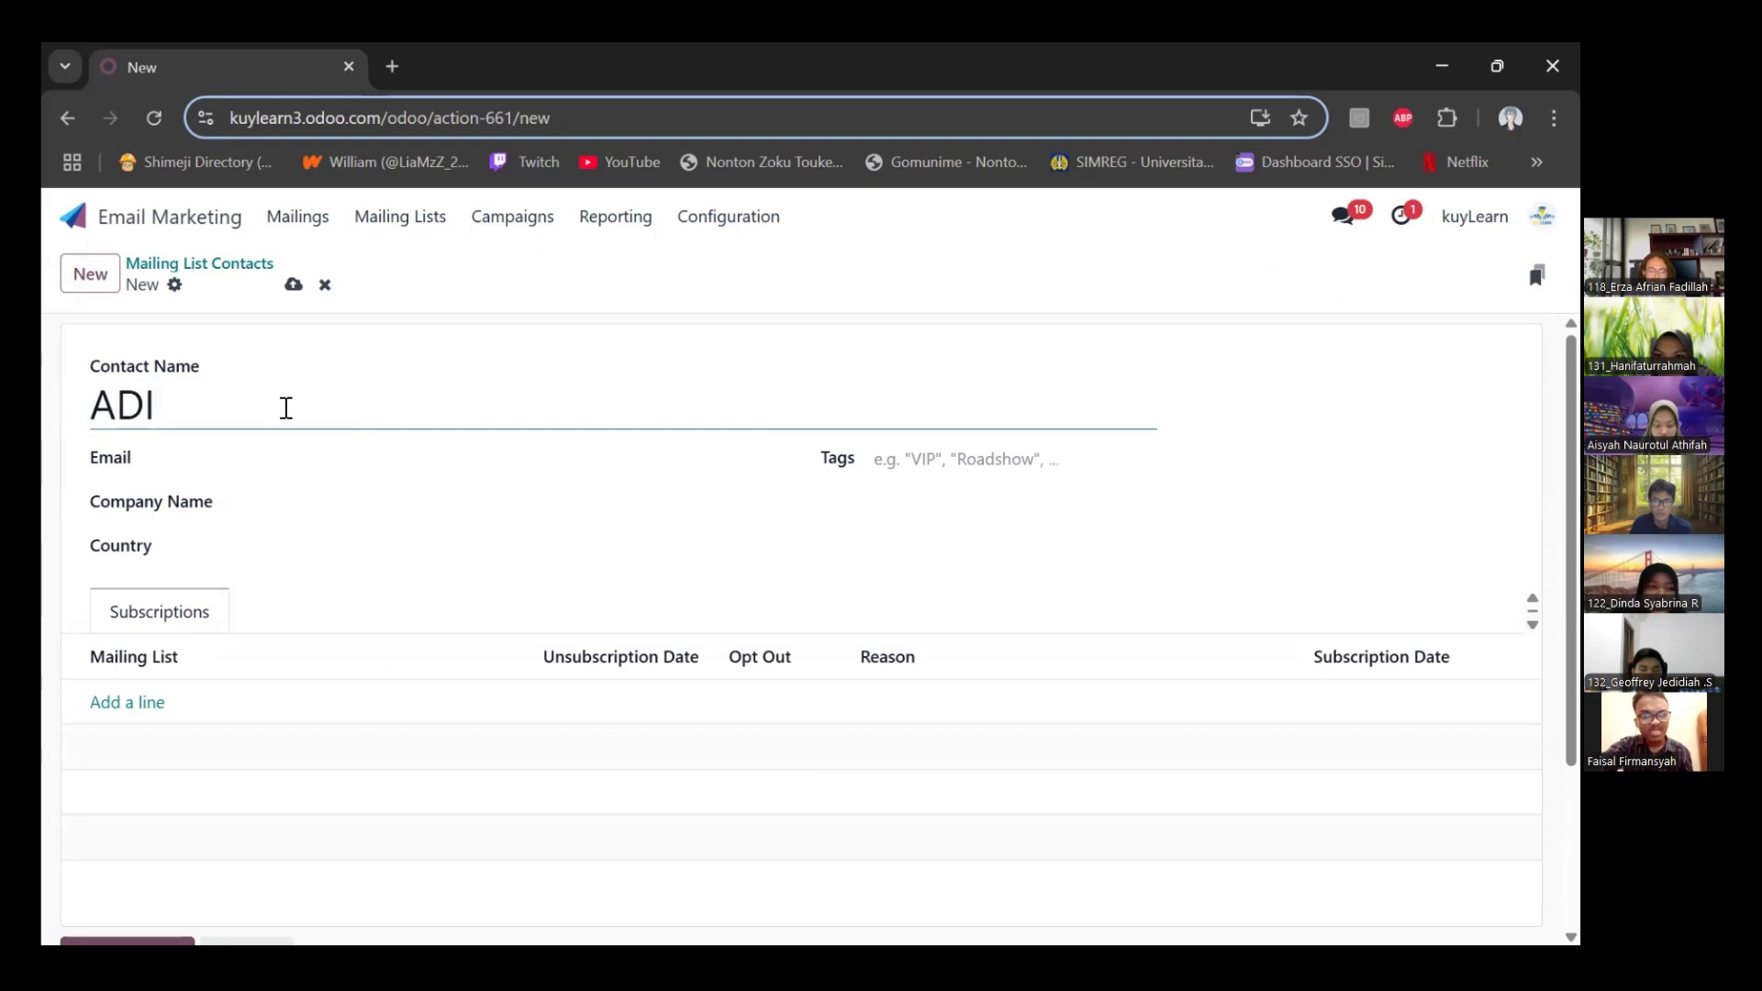
# Fill in the new contact's e-mail, save the contact and return to the mailings overview
pyautogui.click(302, 466)
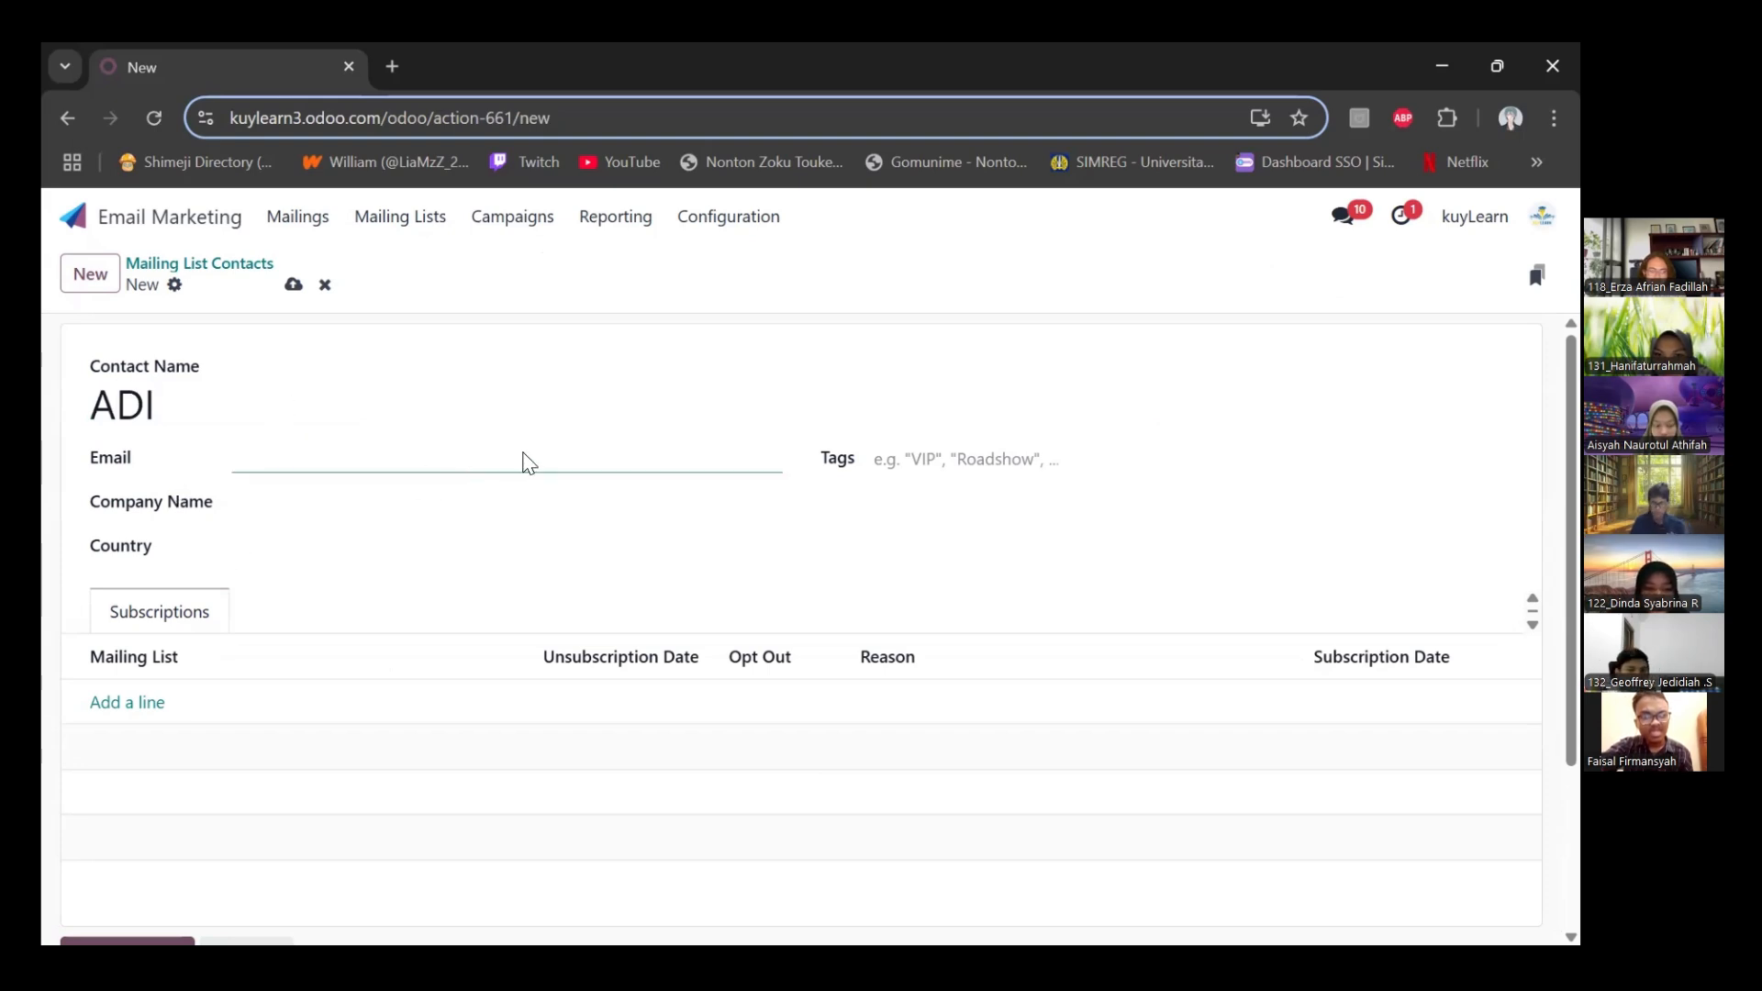
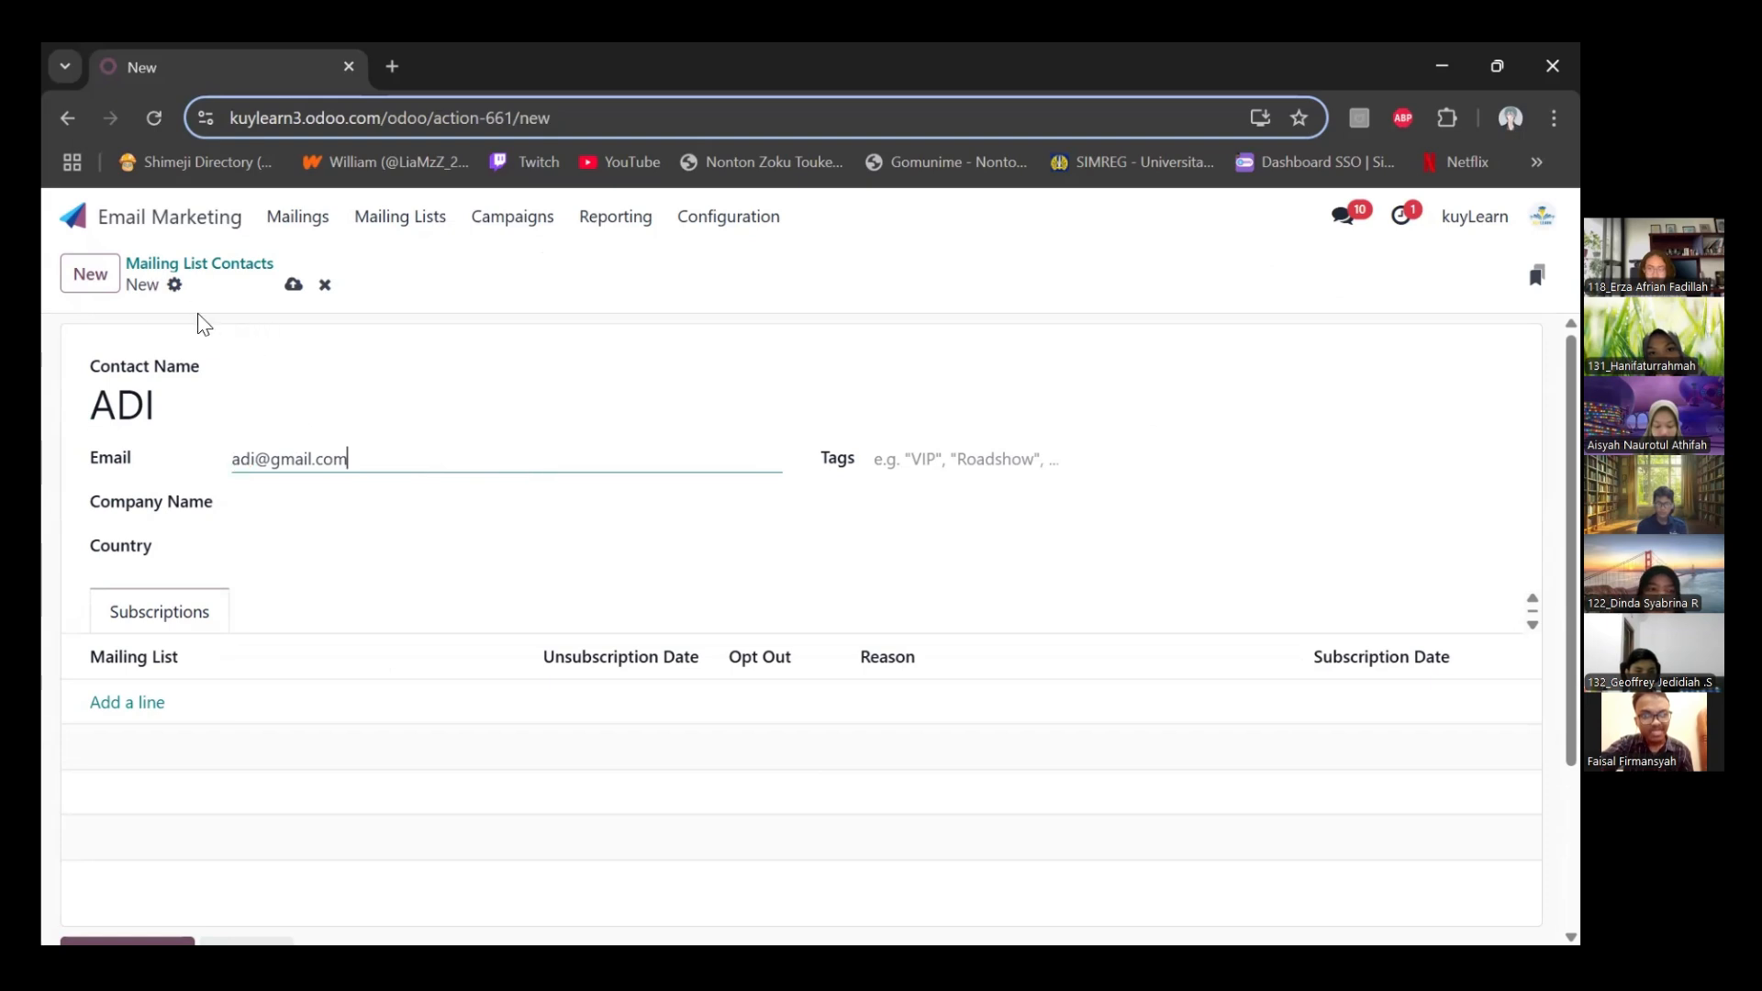
pyautogui.scroll(-1, 700, 484)
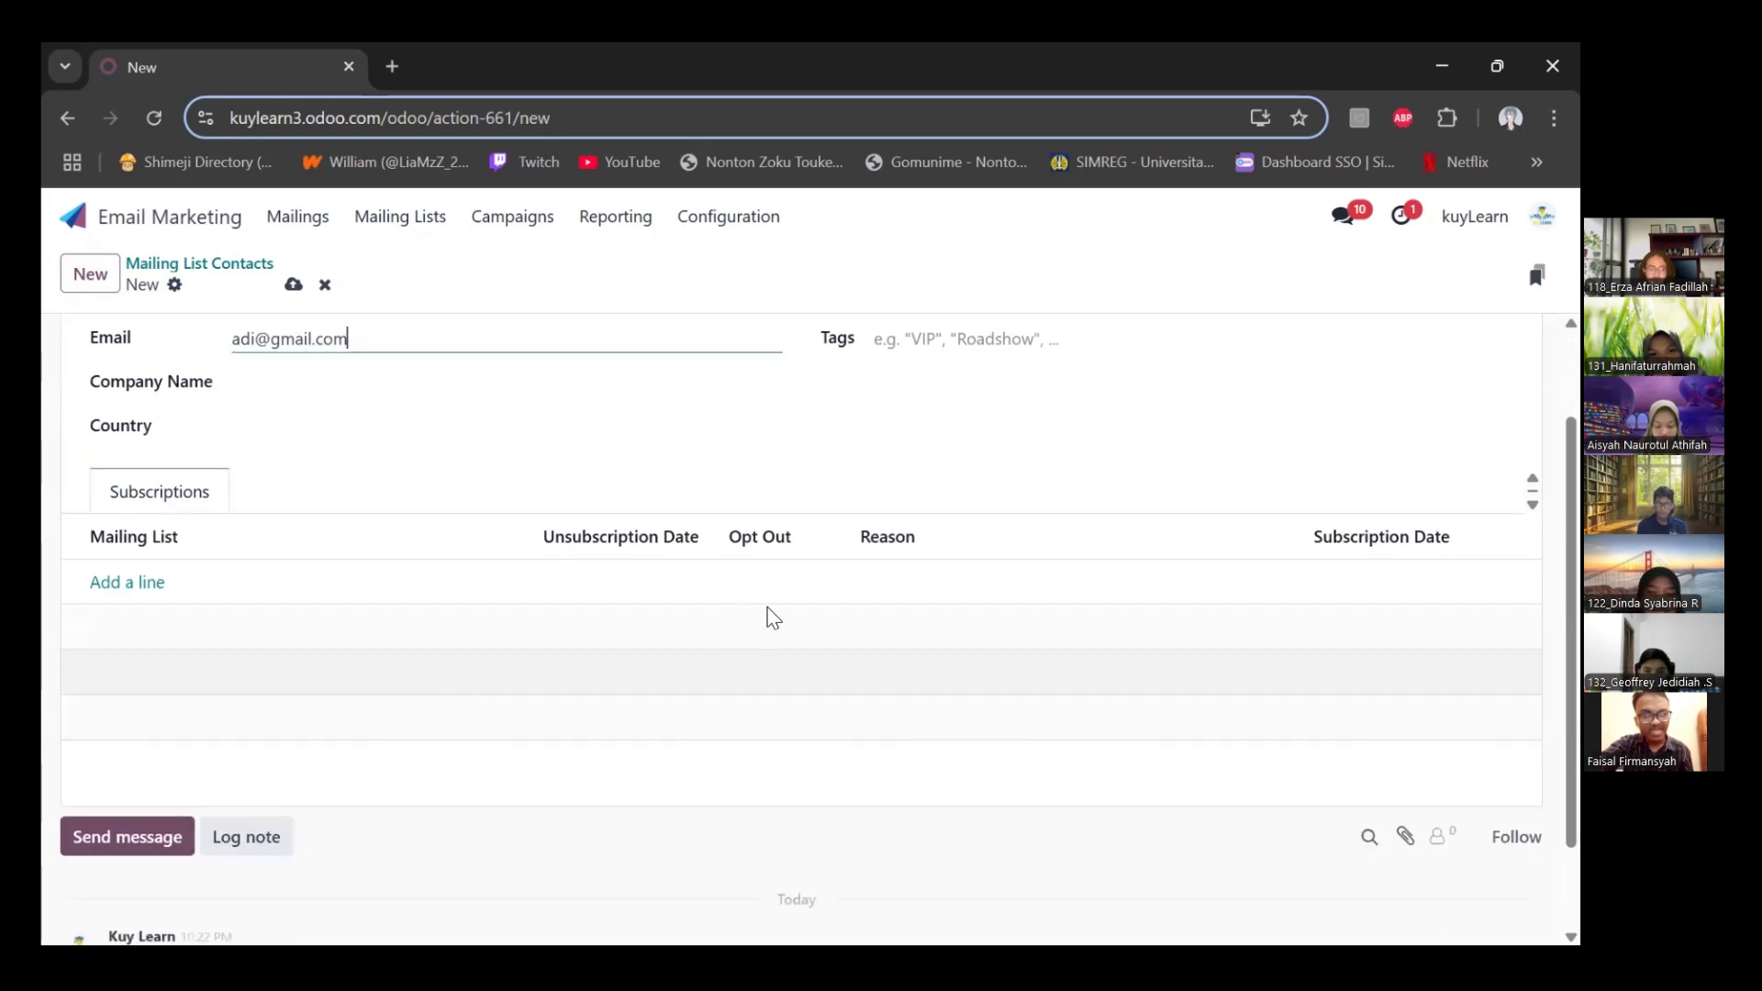
pyautogui.scroll(1, 904, 496)
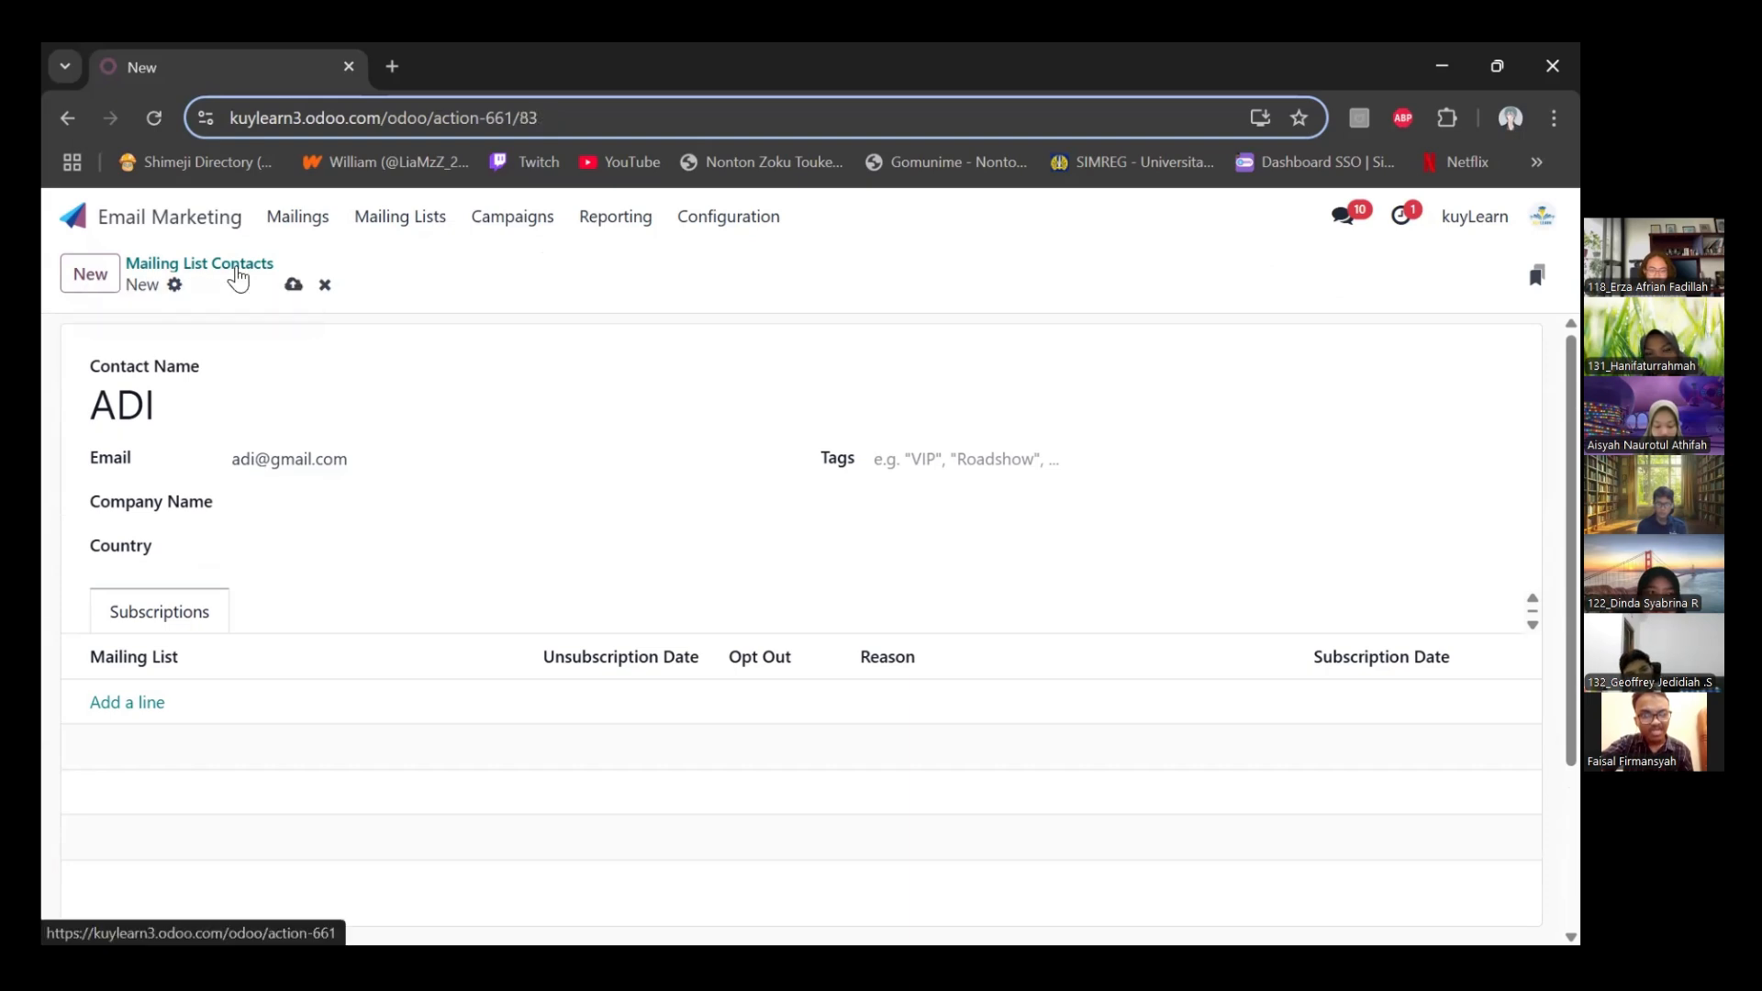
pyautogui.click(234, 268)
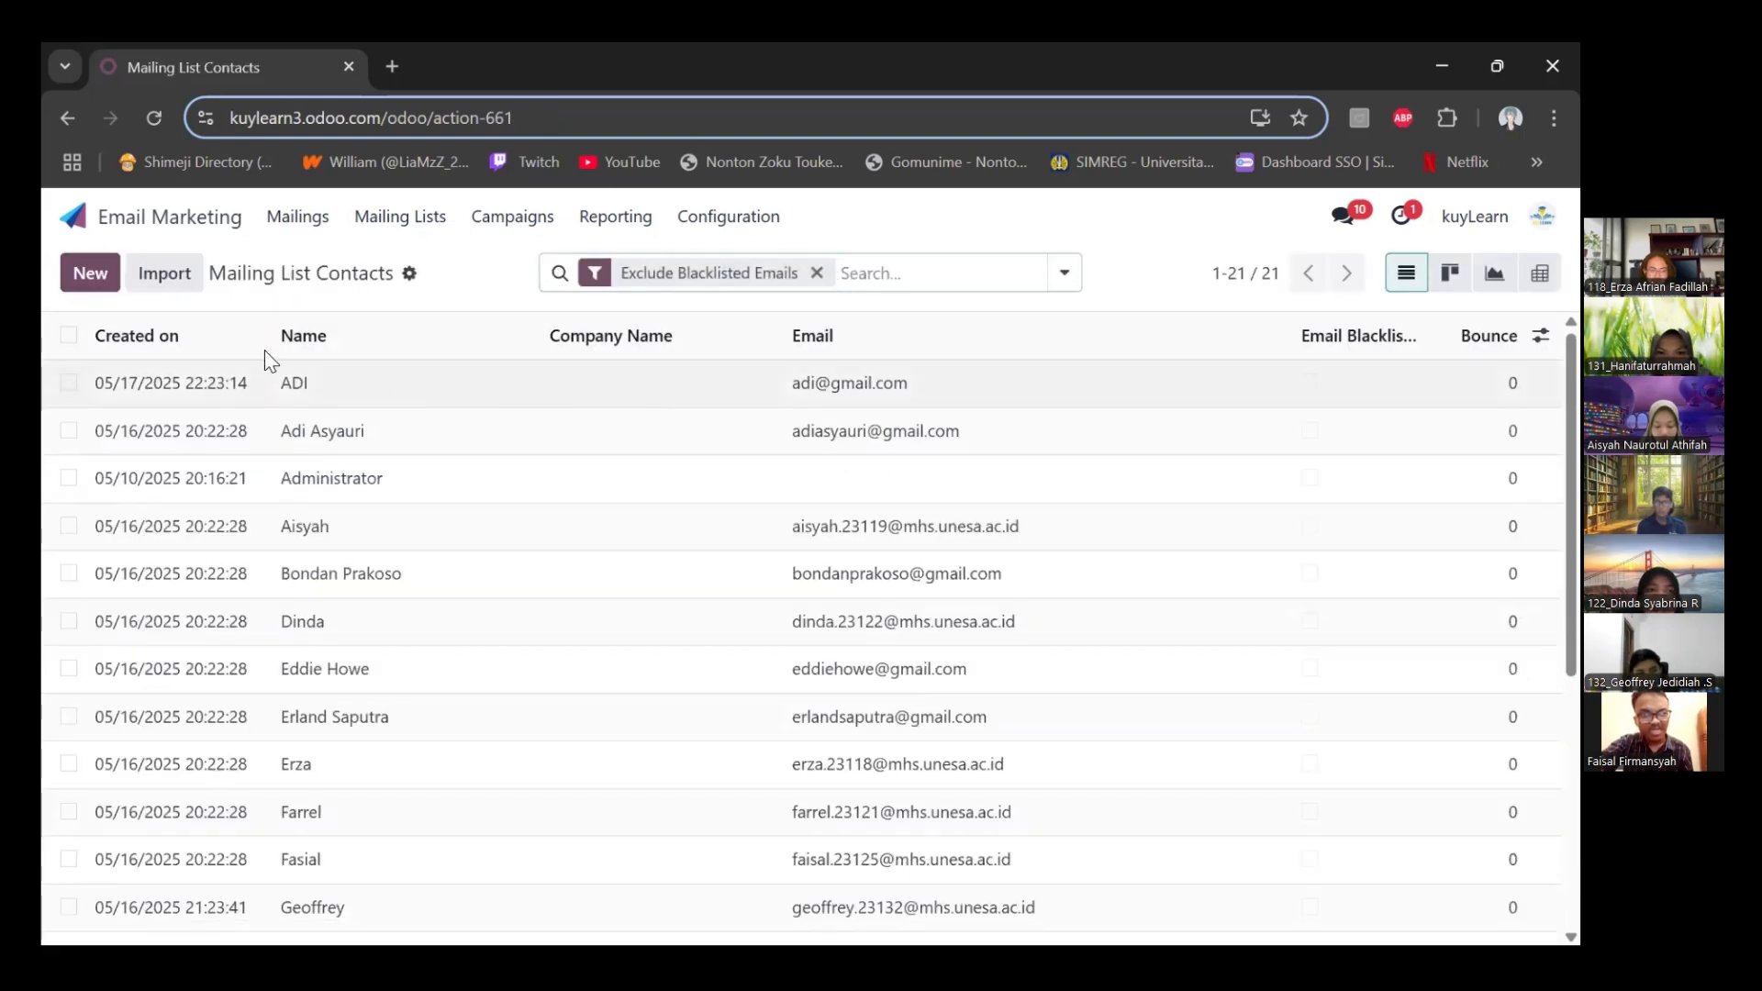
pyautogui.click(277, 227)
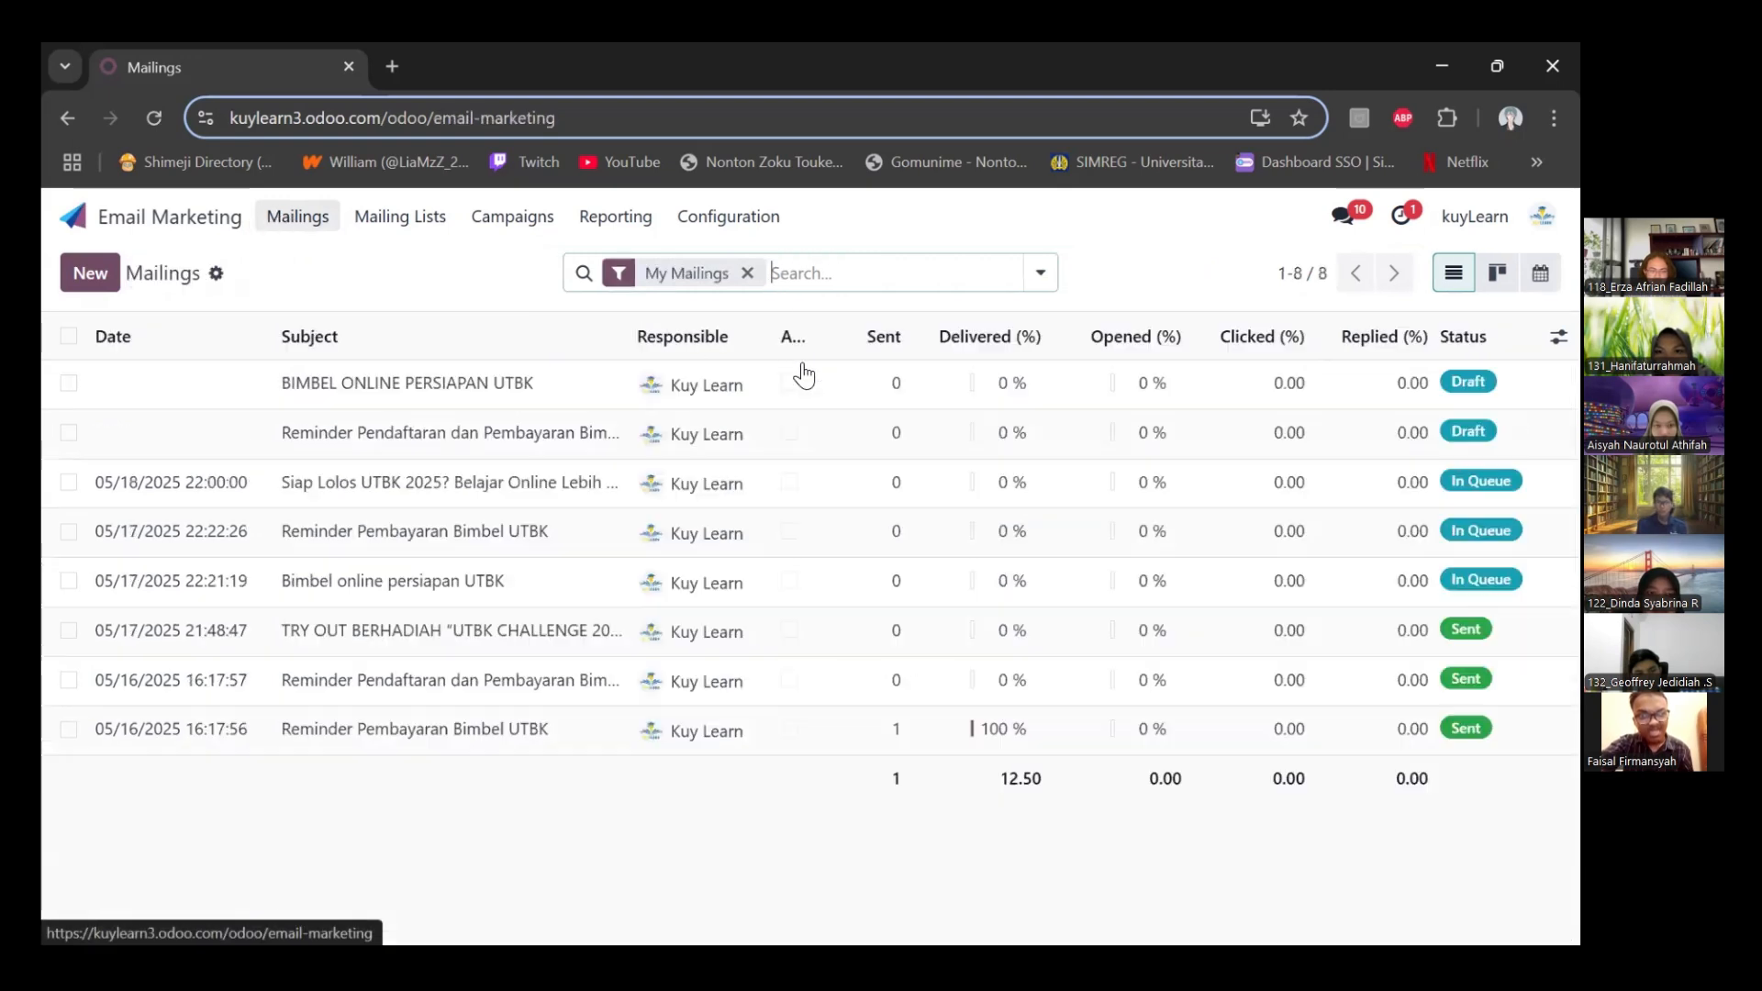